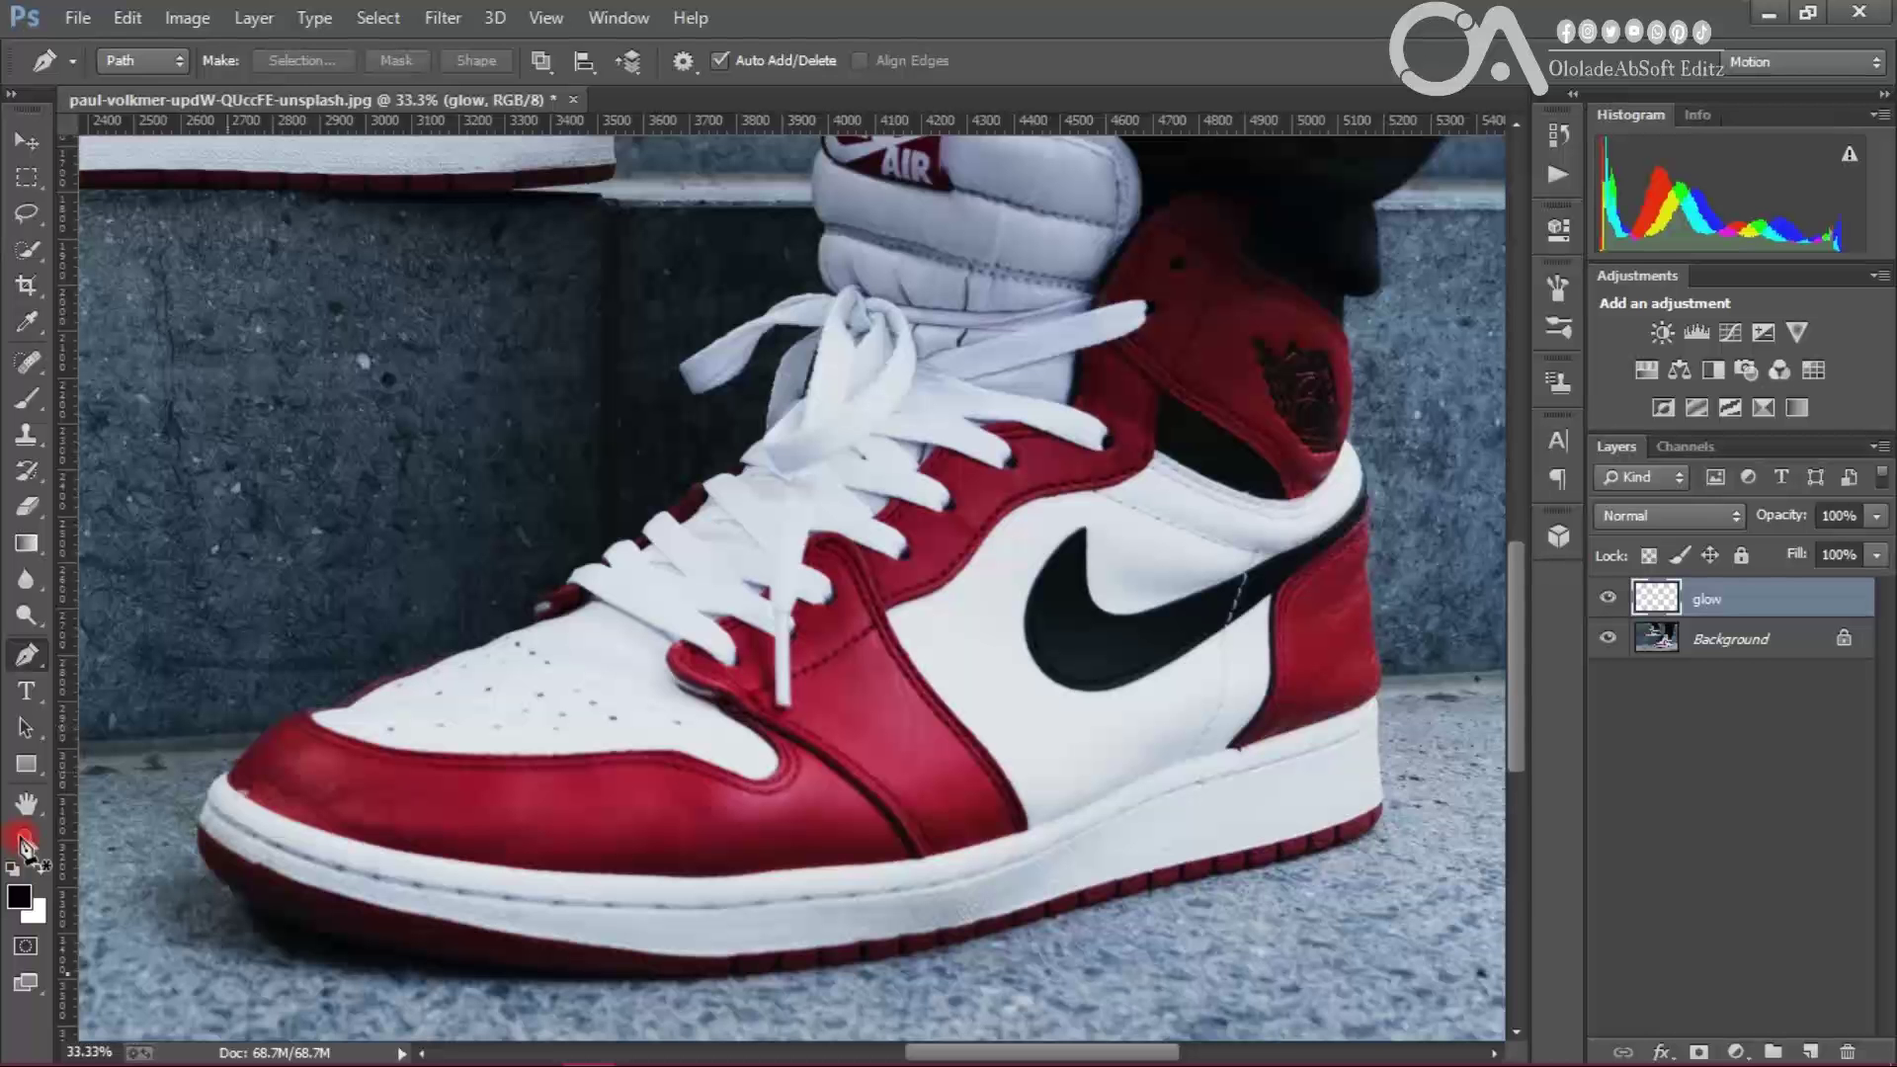
Step: Start a Pen path at the front shoe's toe and trace the upper edge of the white midsole towards mid-foot
left_click(226, 776)
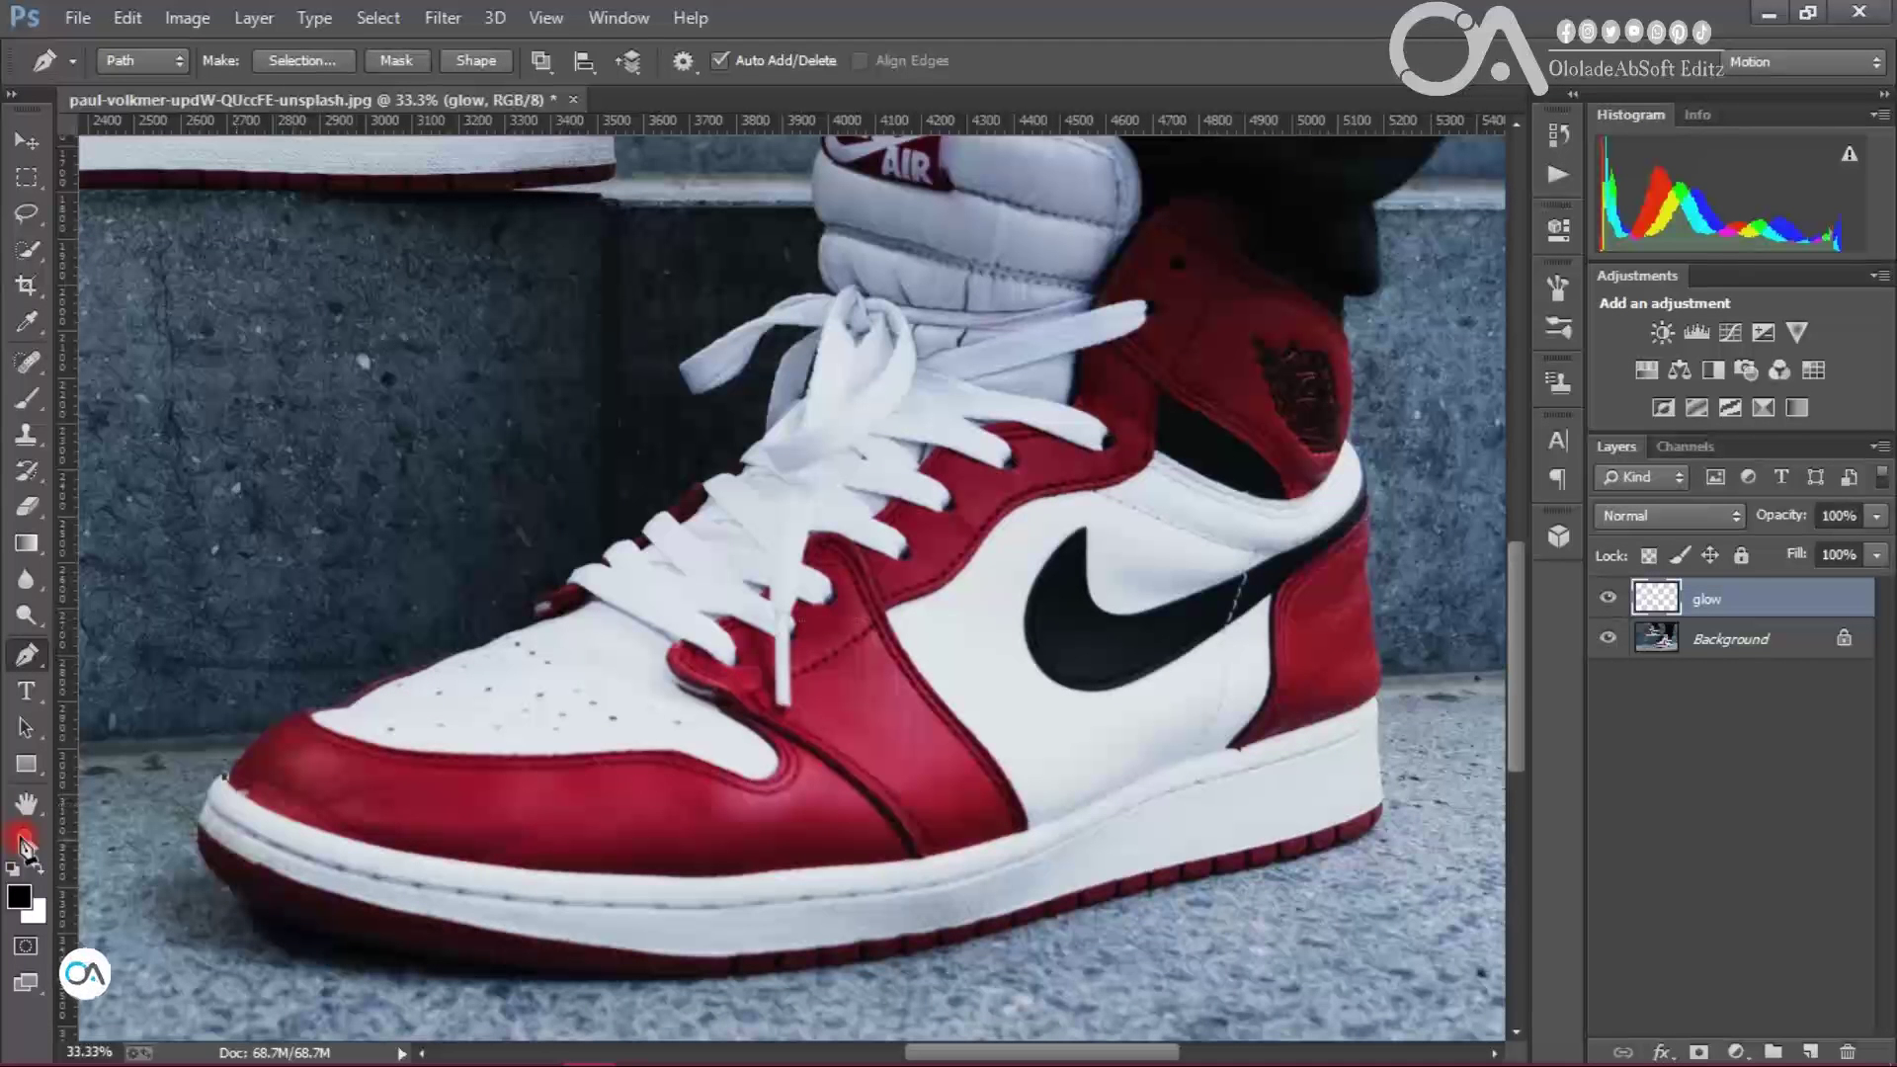
left_click(360, 841)
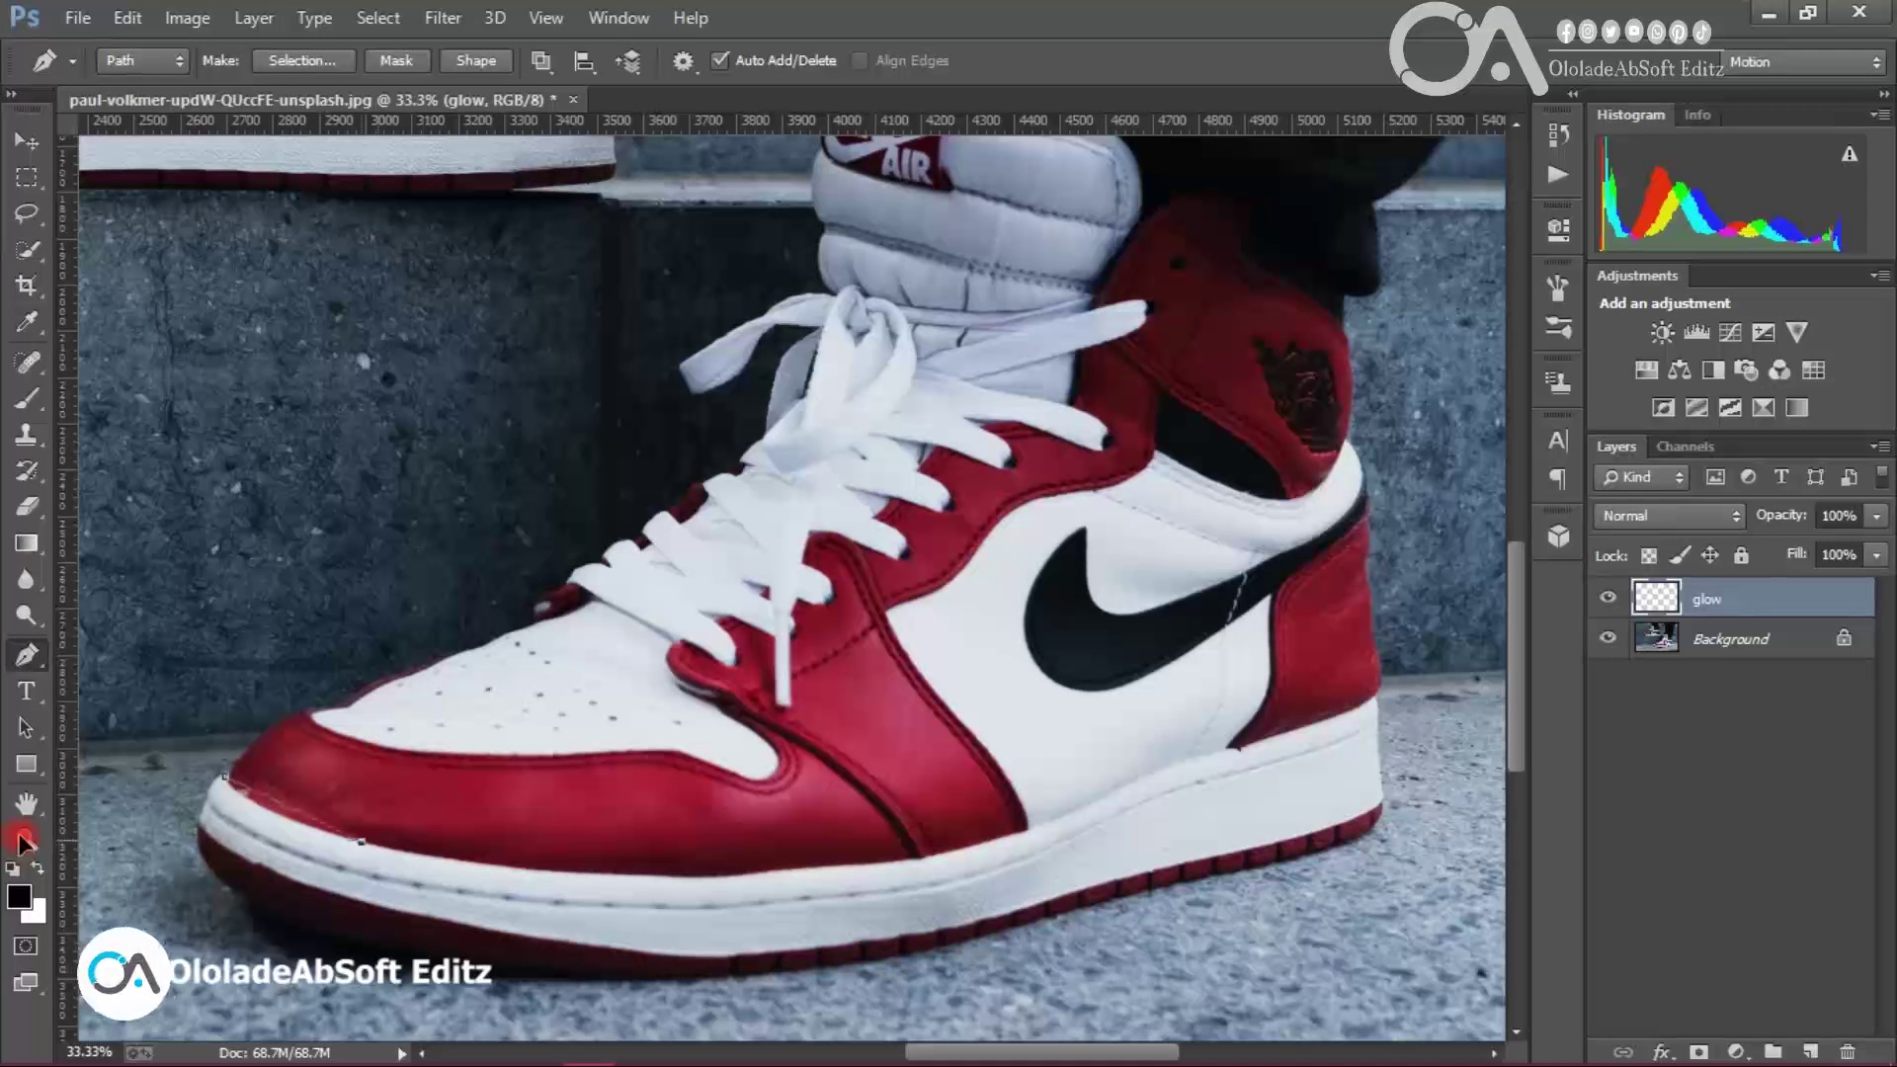
left_click_drag(360, 842, 478, 856)
key("ctrl+z")
left_click_drag(335, 835, 431, 859)
left_click(335, 835, "alt")
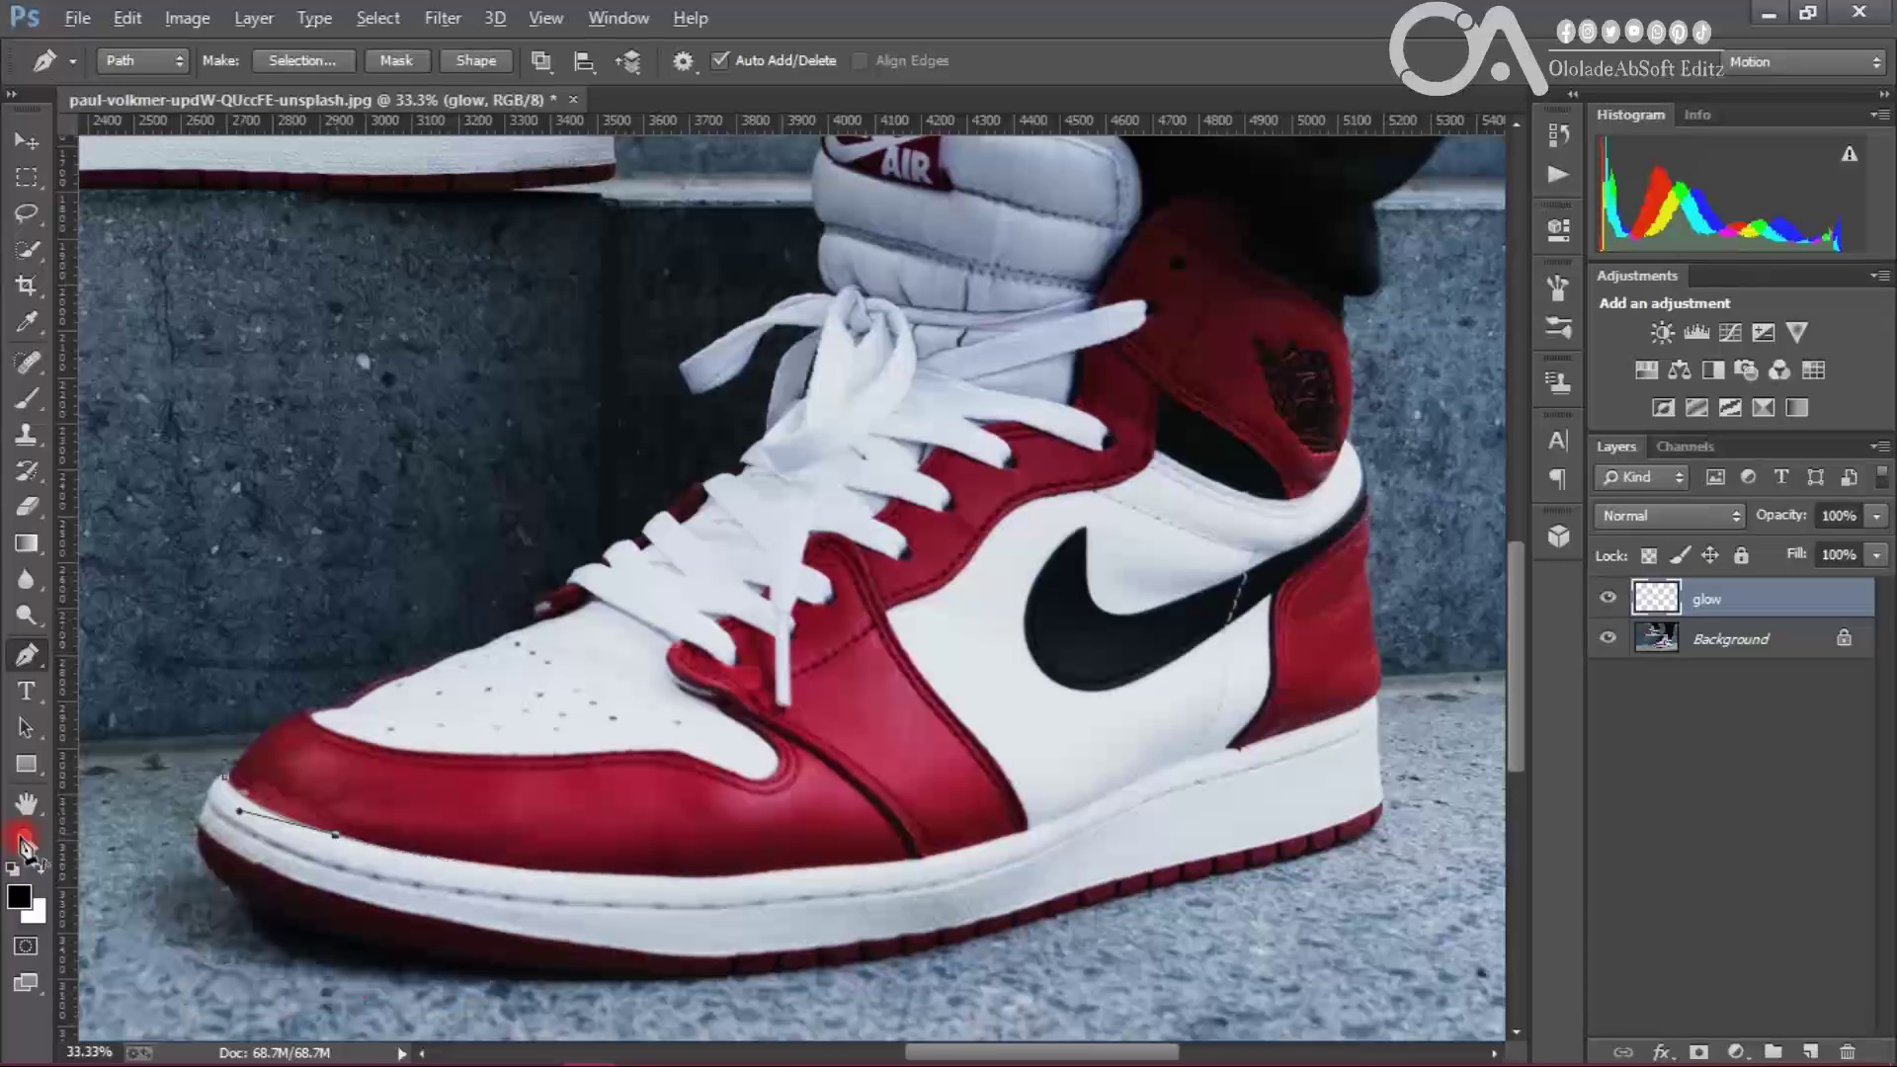
left_click_drag(634, 875, 719, 883)
left_click(633, 875, "alt")
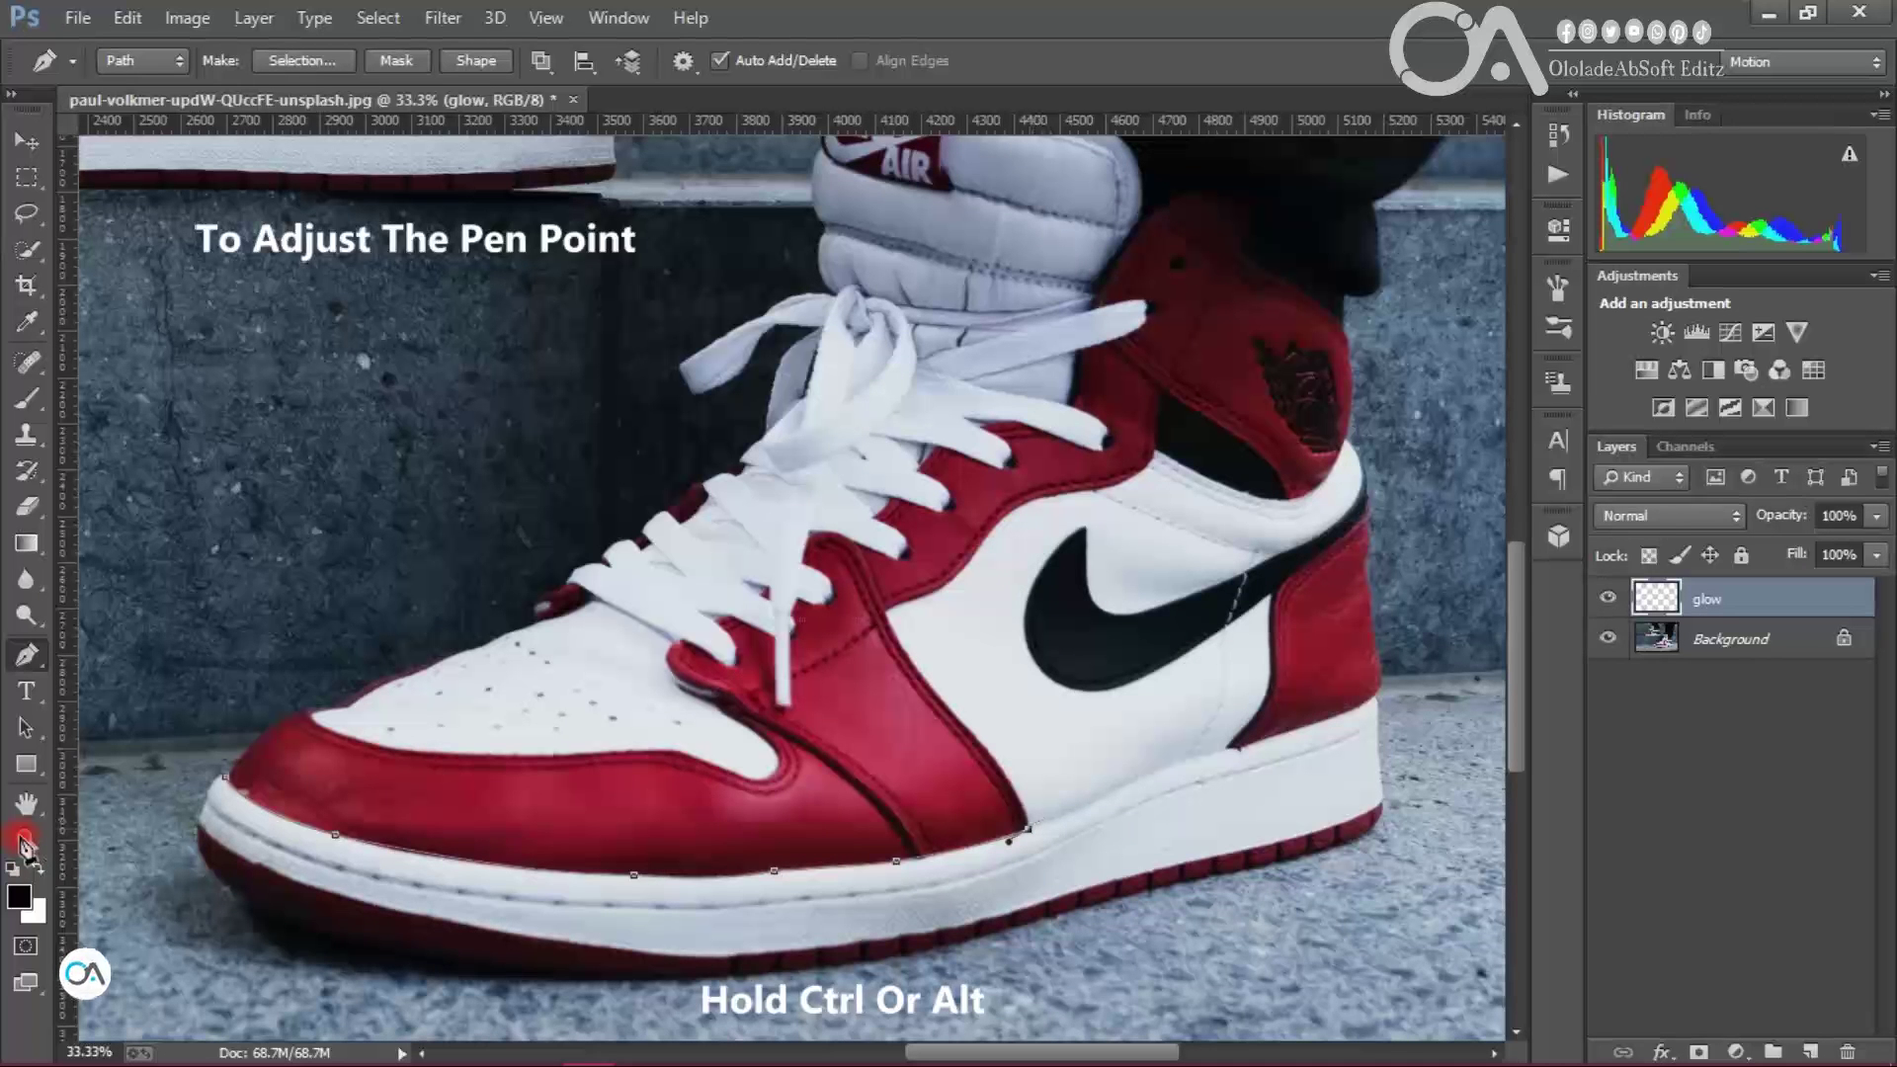
Step: Continue the path along the midsole's upper edge, below the swoosh, up to the top corner at the heel
left_click_drag(1228, 749, 1269, 737)
left_click(1228, 749, "alt")
left_click_drag(1372, 698, 1389, 680)
left_click(1371, 698, "alt")
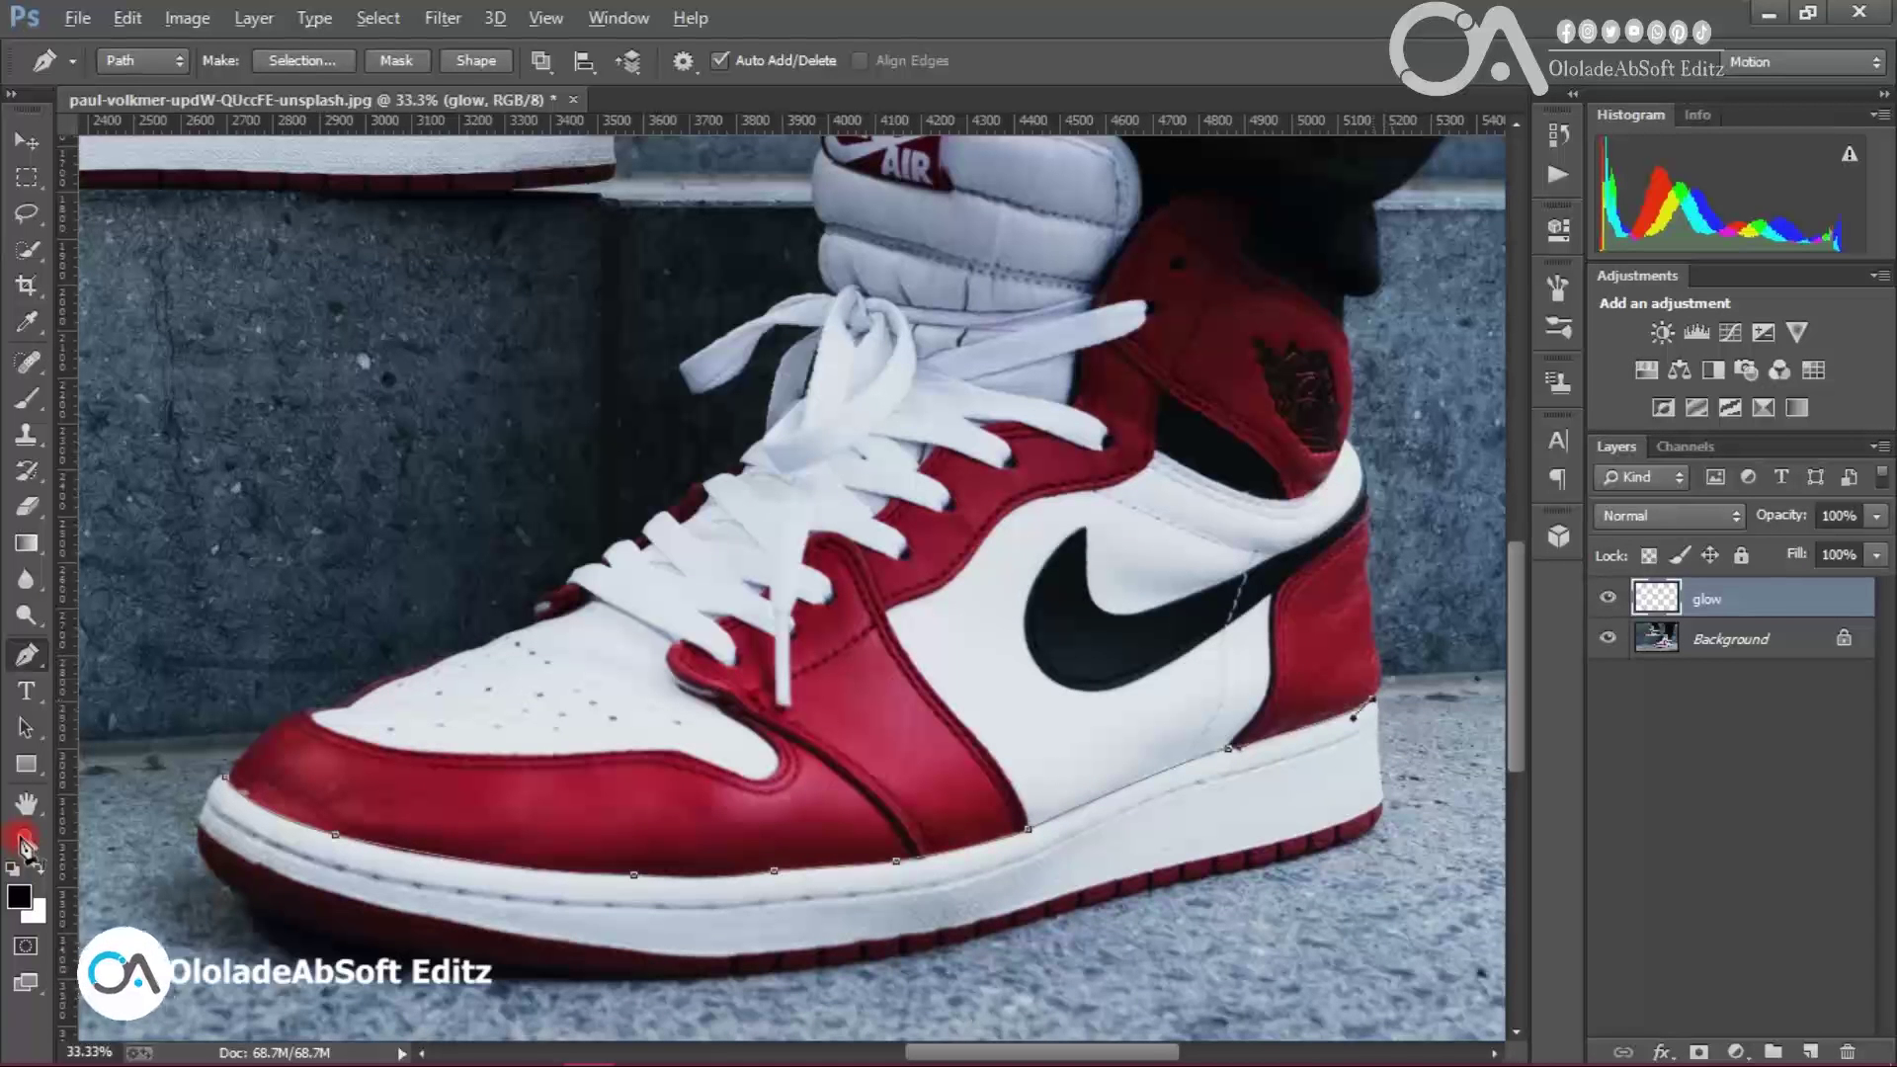
Step: Trace the path down the back edge of the white midsole at the heel
left_click(25, 840)
left_click(1377, 790)
left_click(1378, 791)
left_click(1378, 790)
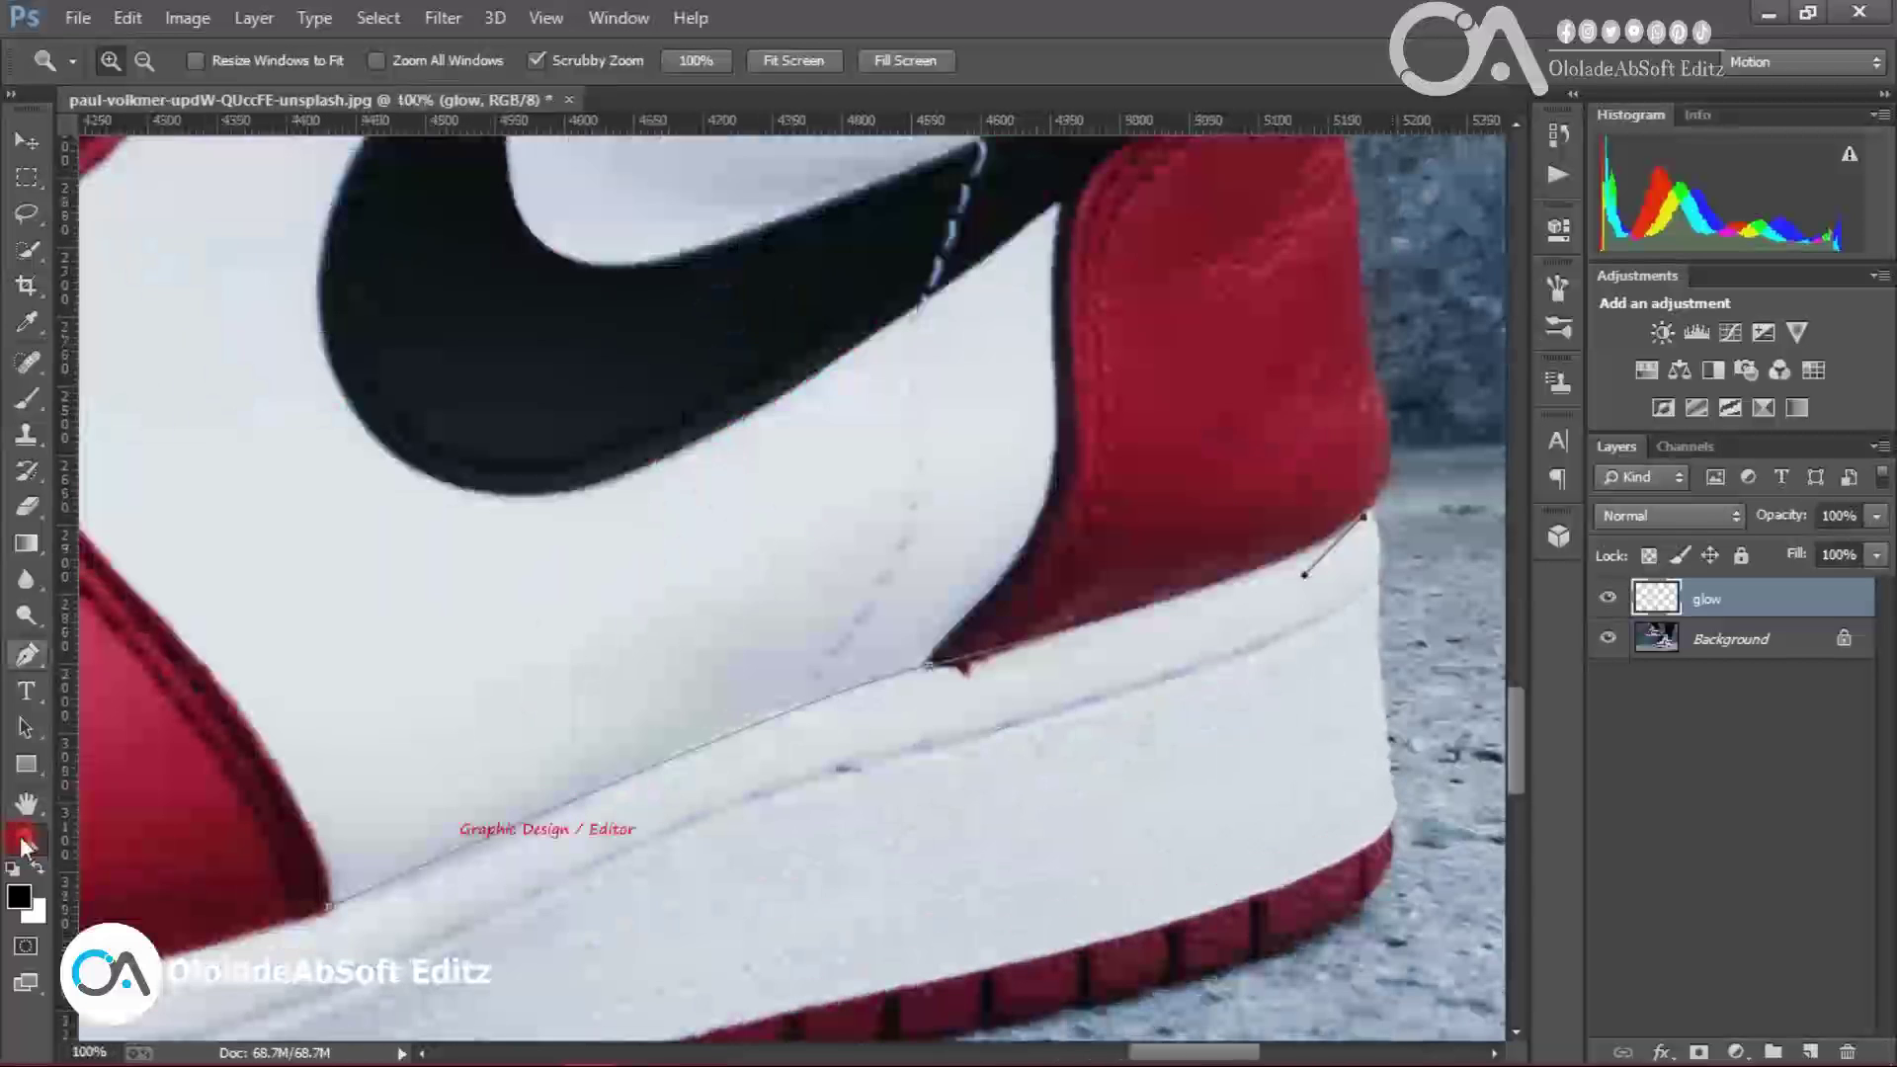
key("p")
left_click(1376, 578, "alt")
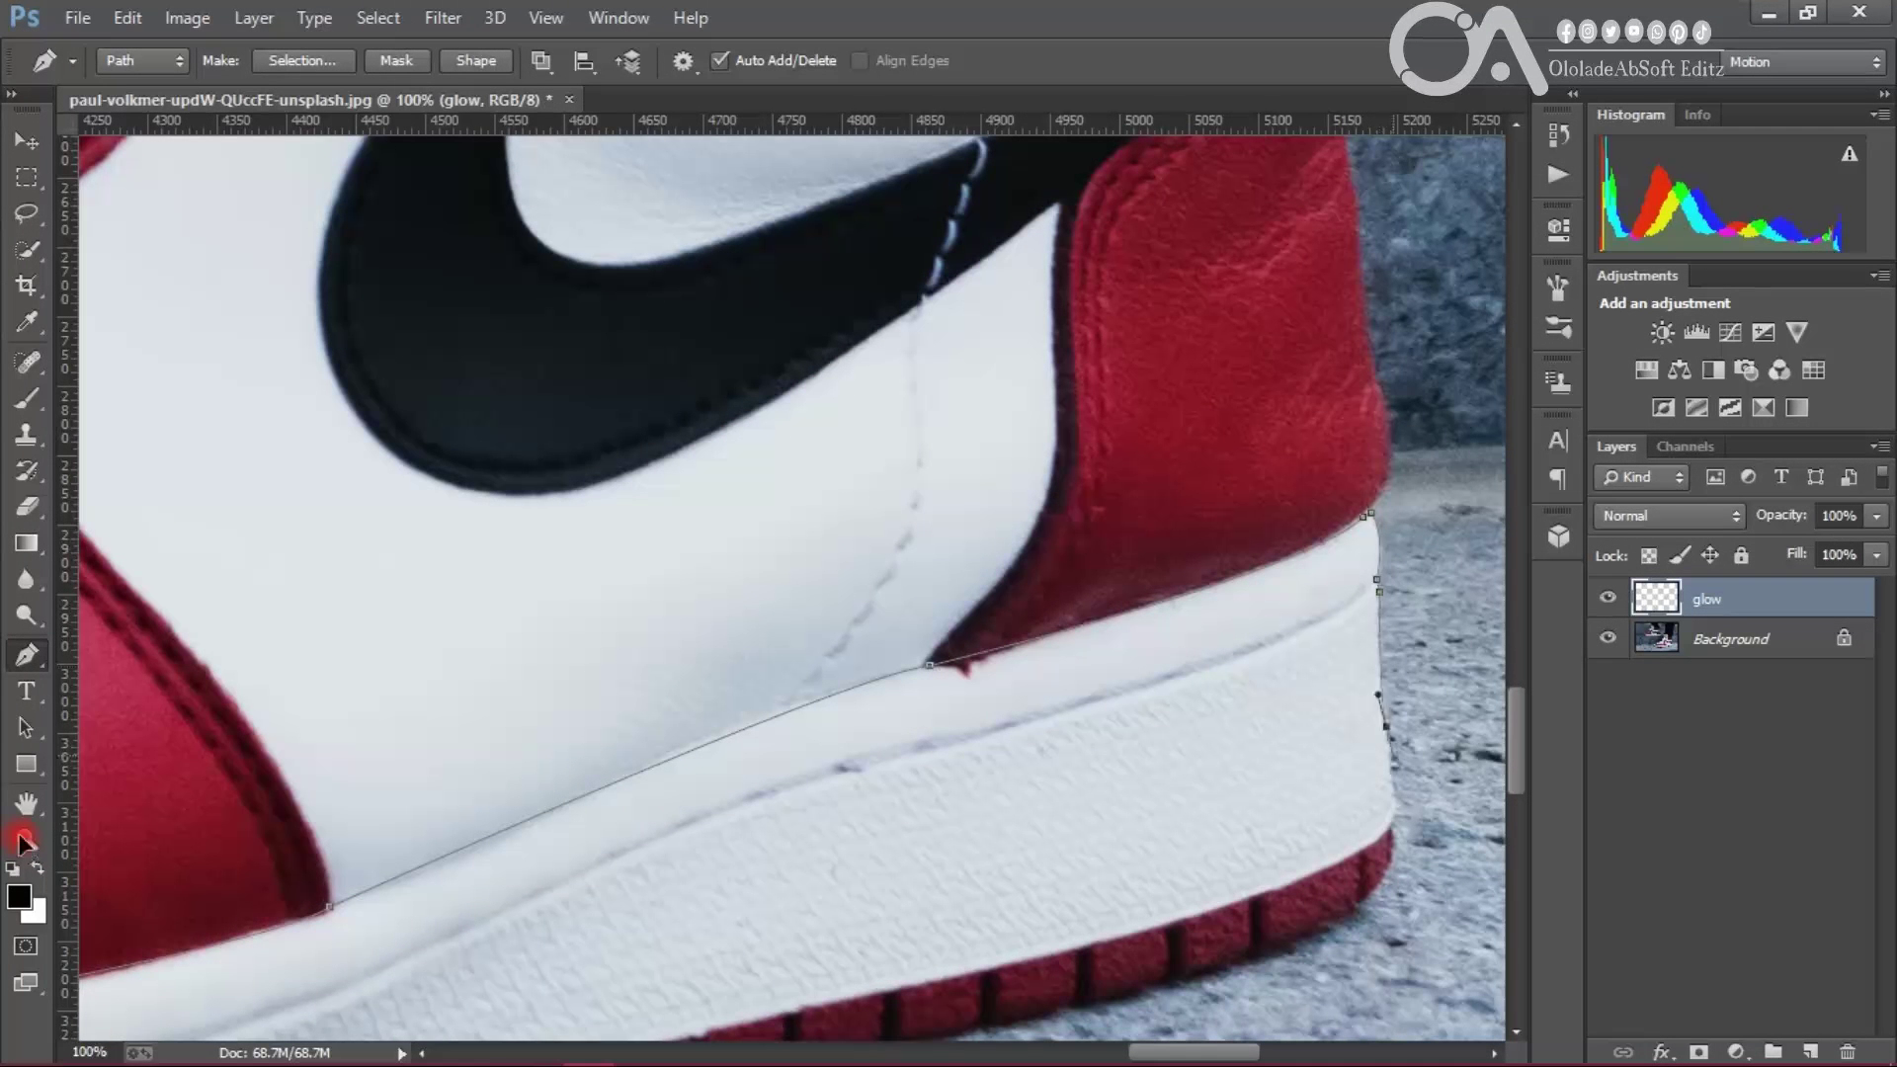
scroll(1395, 820, "down", 4)
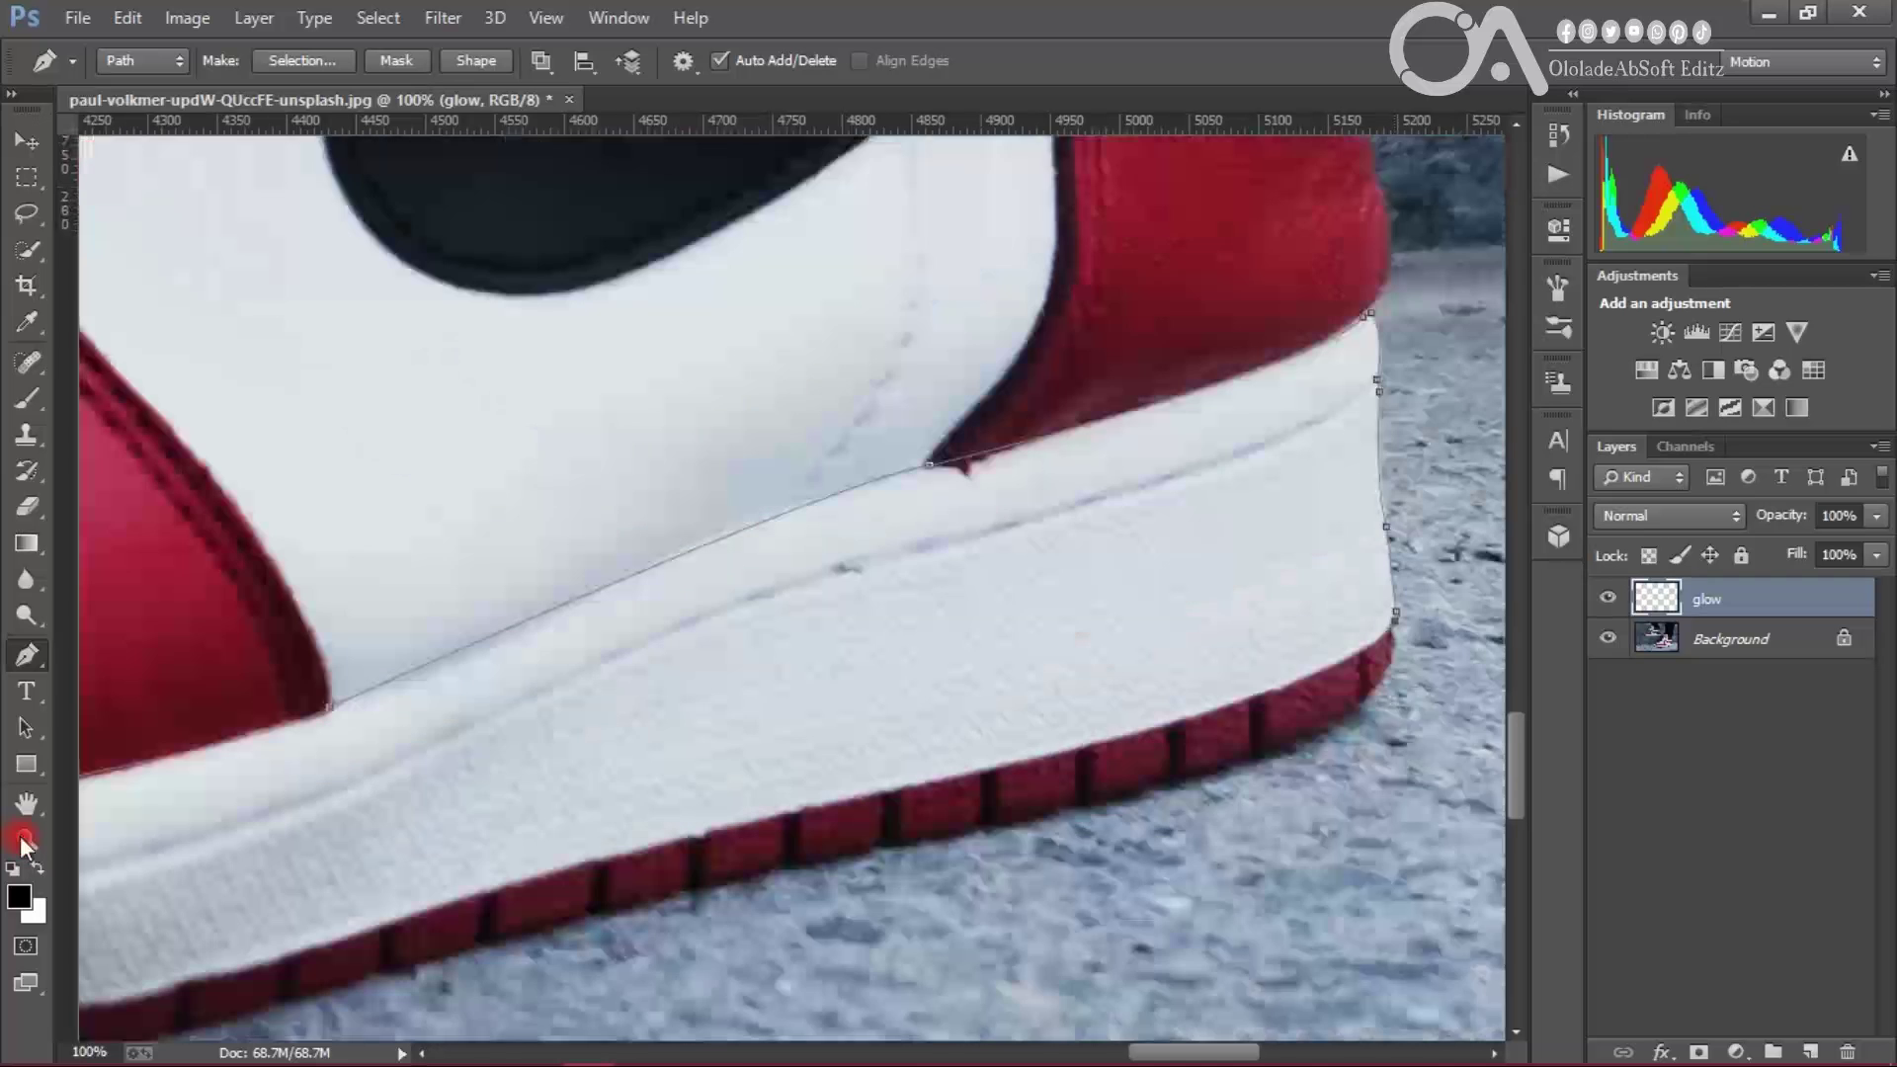
Step: Continue the path along the midsole's lower edge, from the heel above the red outsole to mid-foot
left_click_drag(1209, 644, 1076, 675)
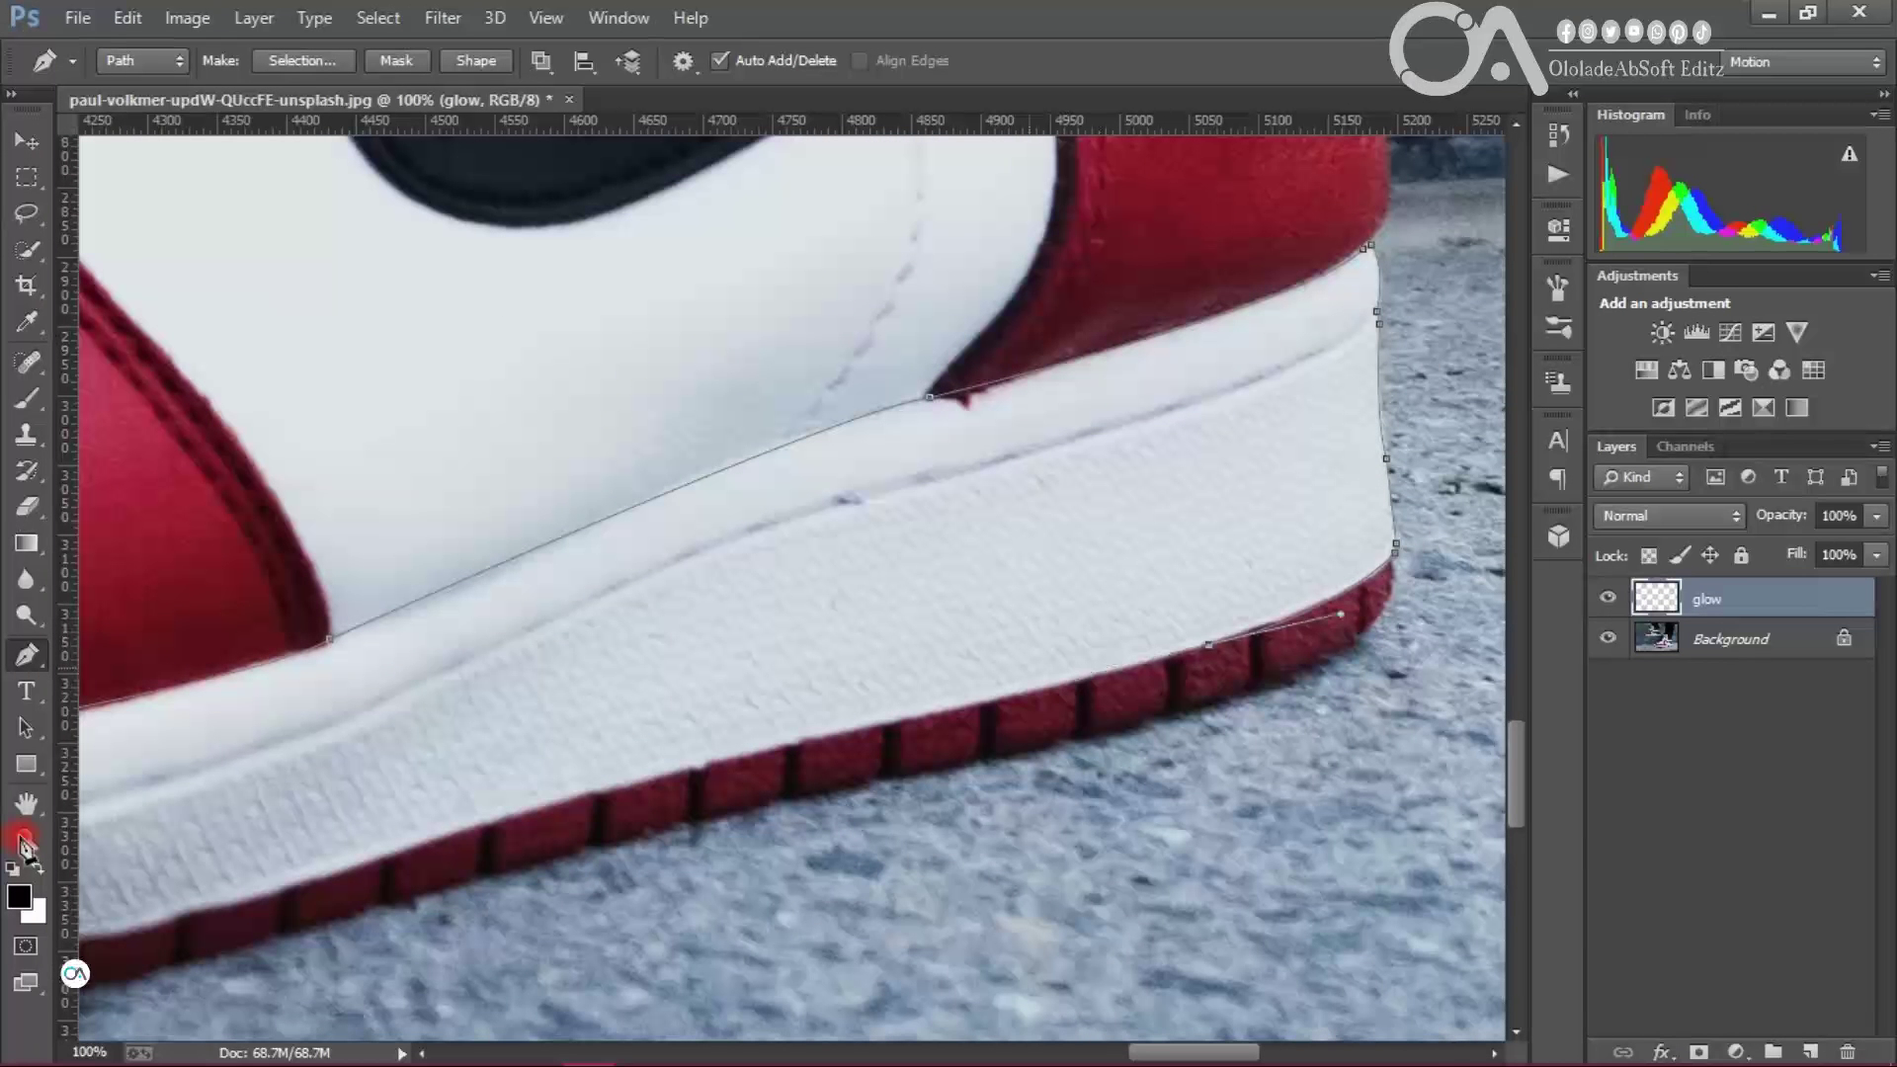
left_click_drag(779, 746, 754, 751)
left_click(827, 736, "alt")
left_click_drag(420, 849, 344, 887)
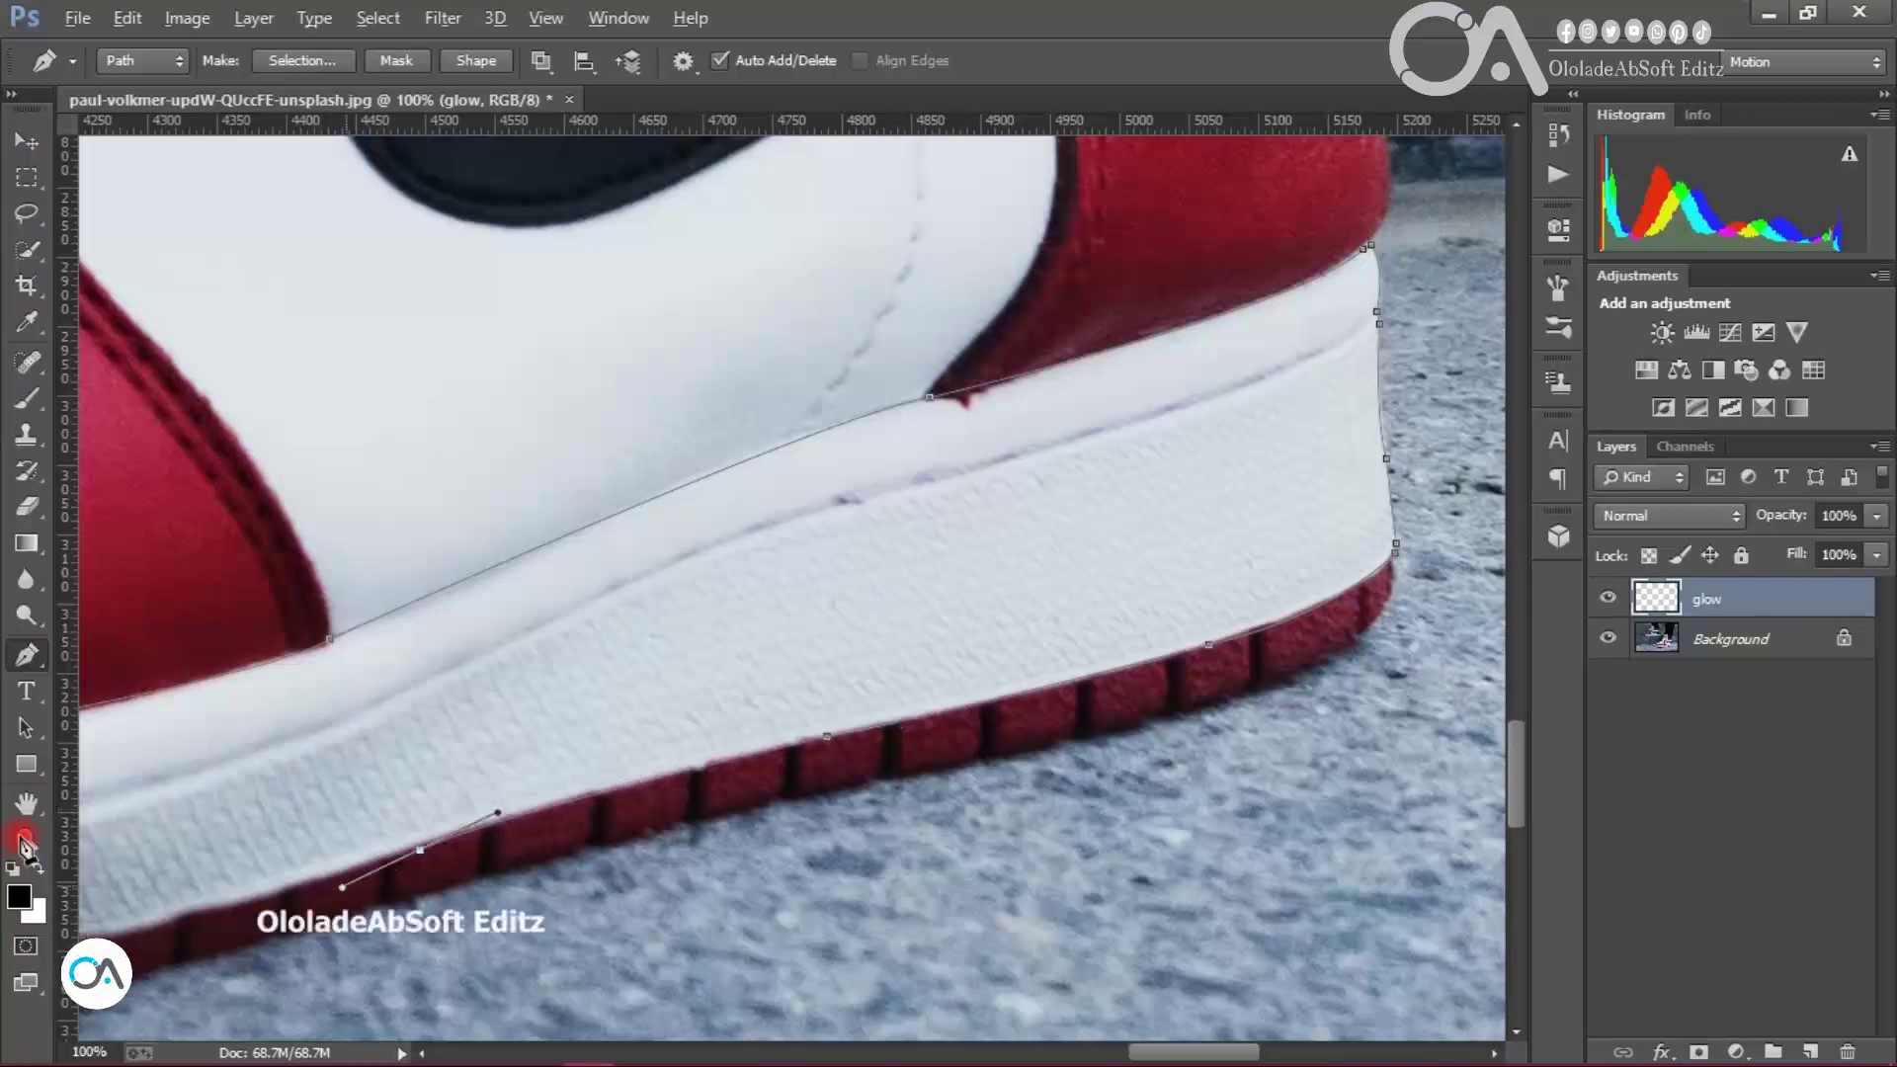
left_click(420, 850, "alt")
scroll(790, 583, "left", 10)
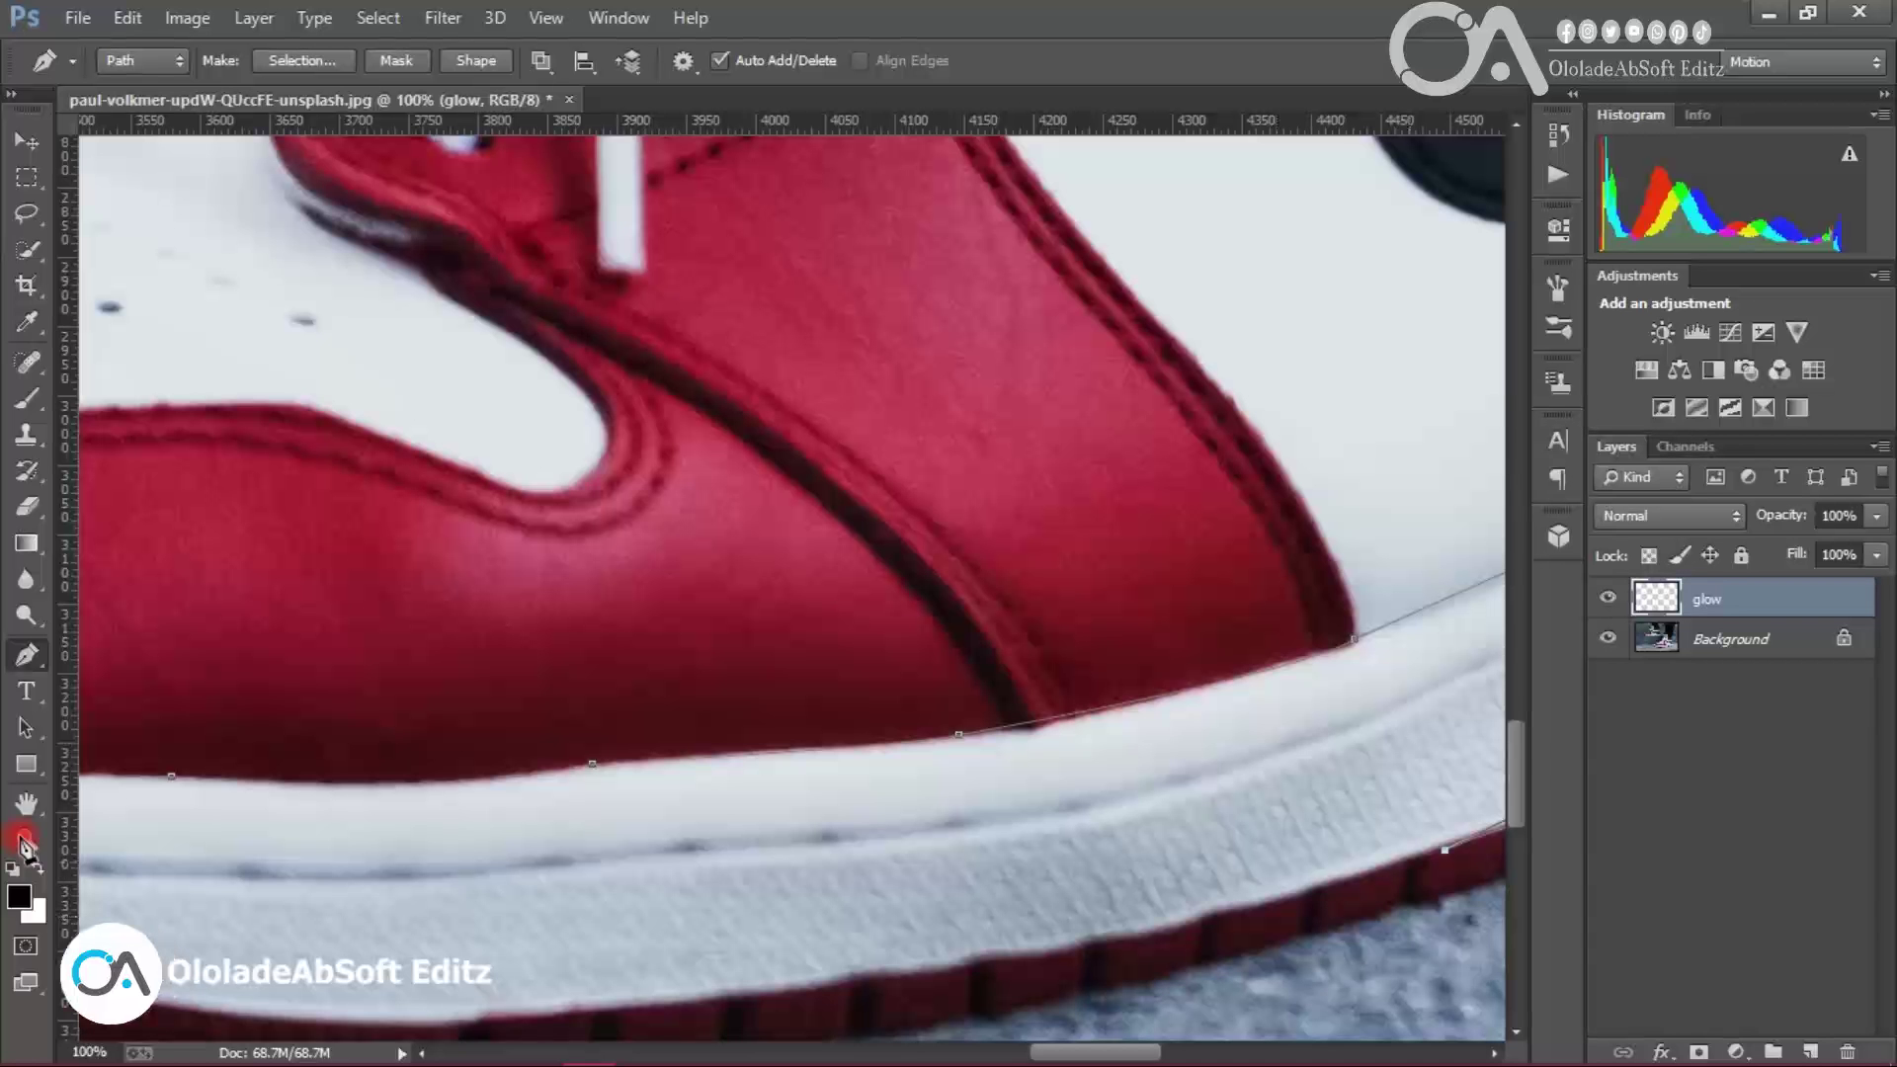
left_click_drag(1212, 914, 962, 956)
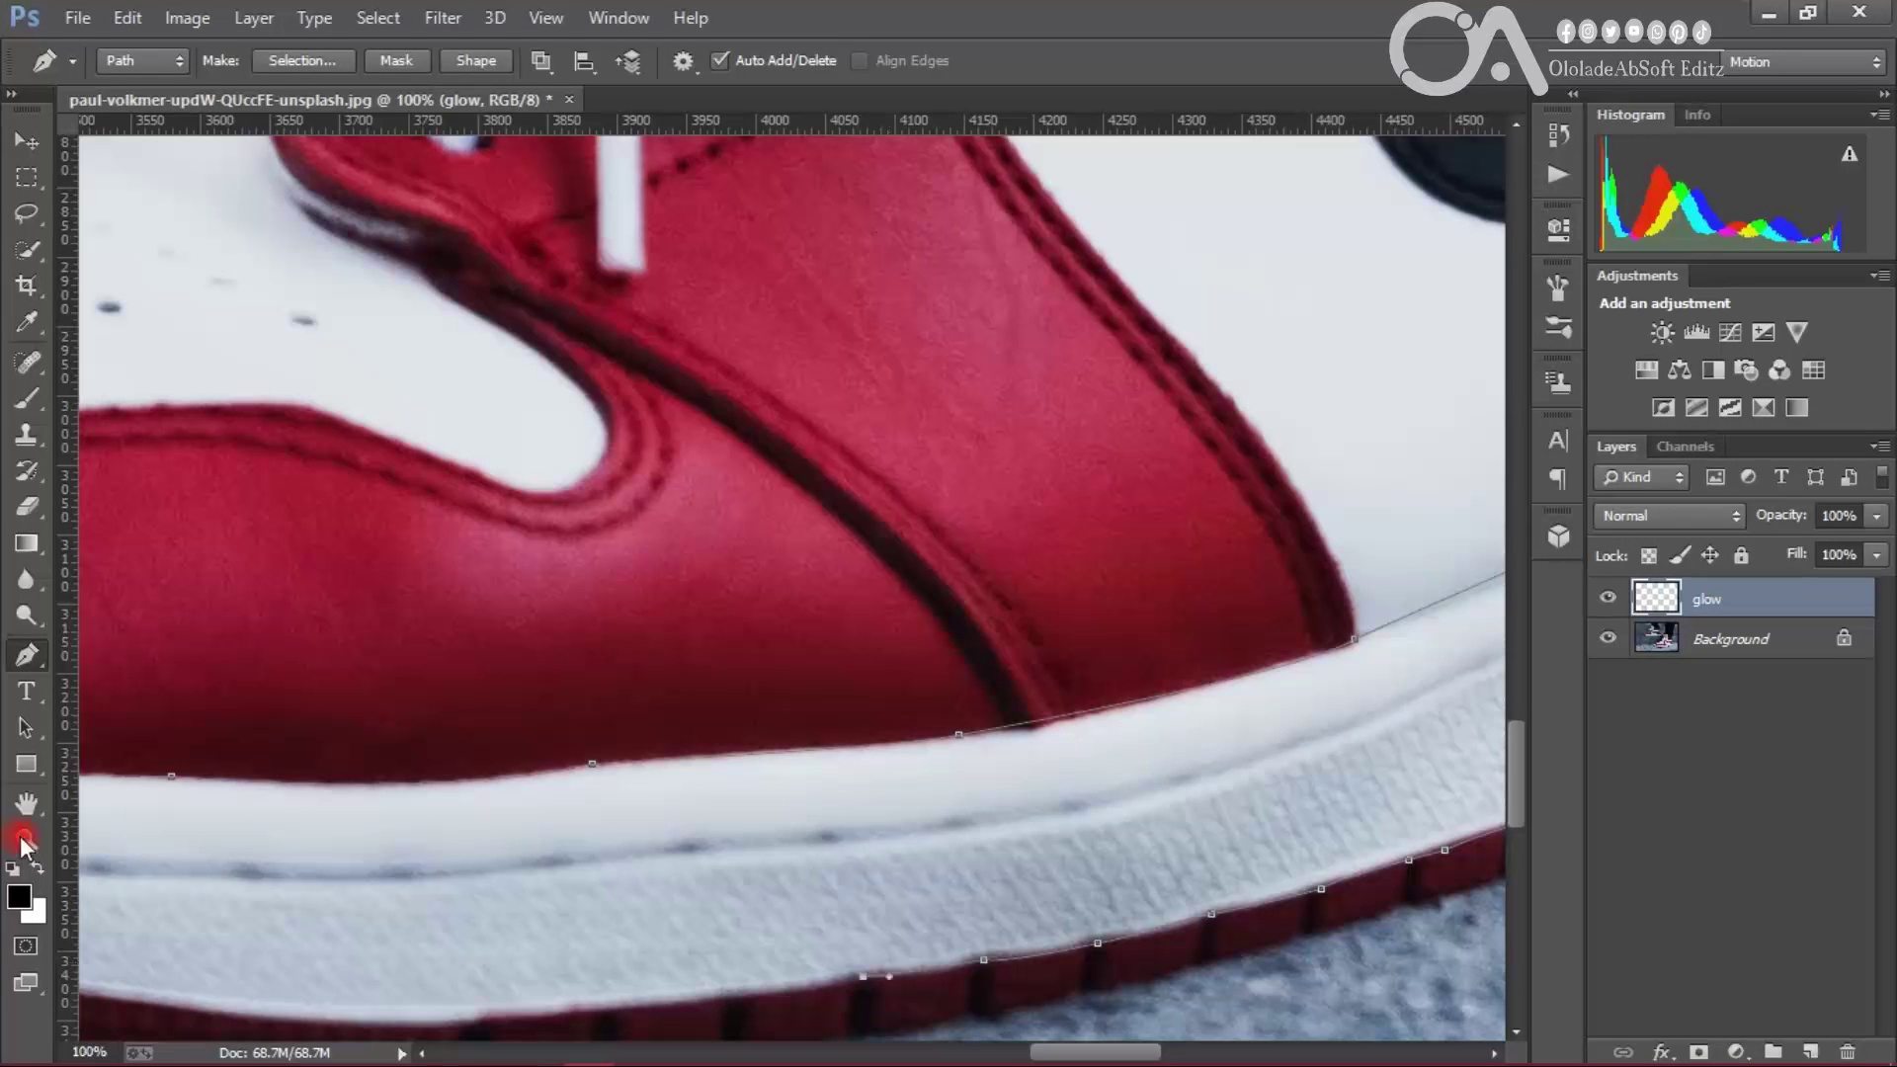
Step: Trace the remaining lower edge of the midsole to the toe, around its front, and close the path at the starting point
scroll(791, 583, "down", 5)
scroll(791, 583, "left", 5)
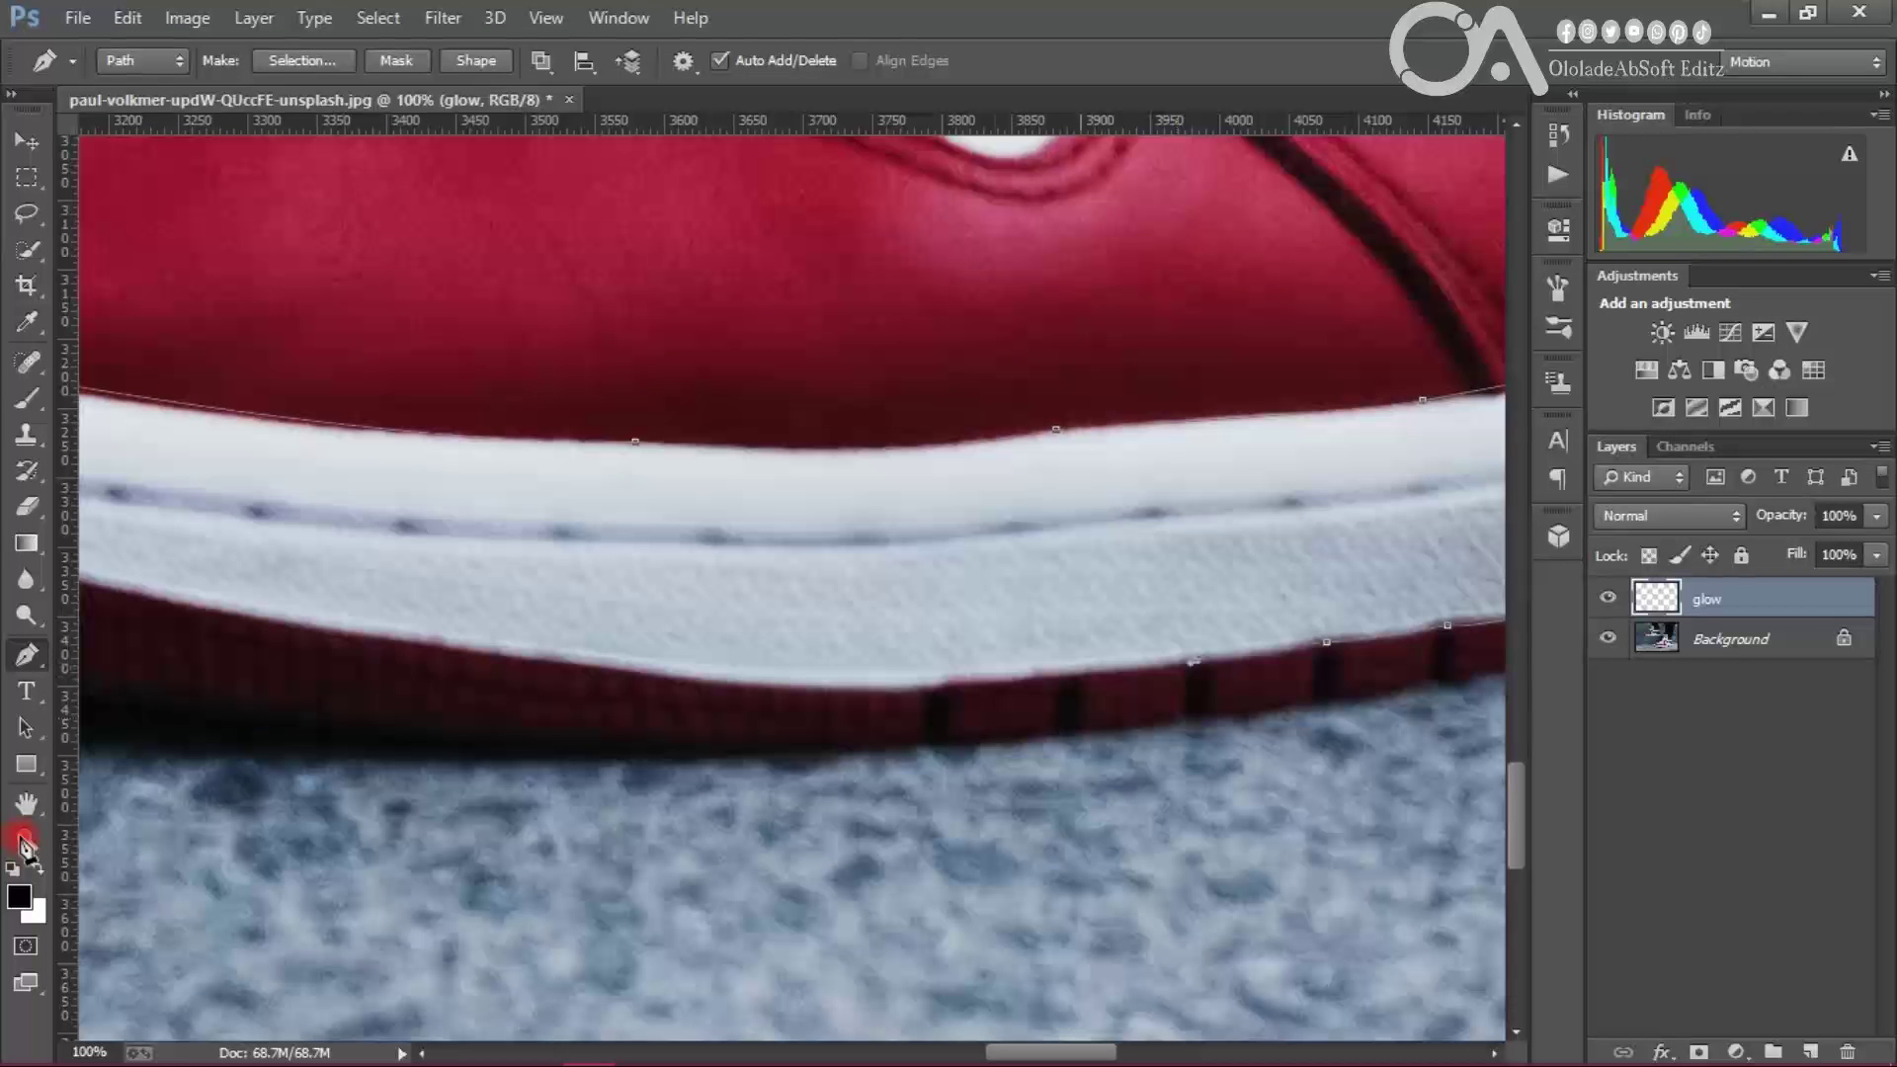
left_click_drag(510, 647, 273, 602)
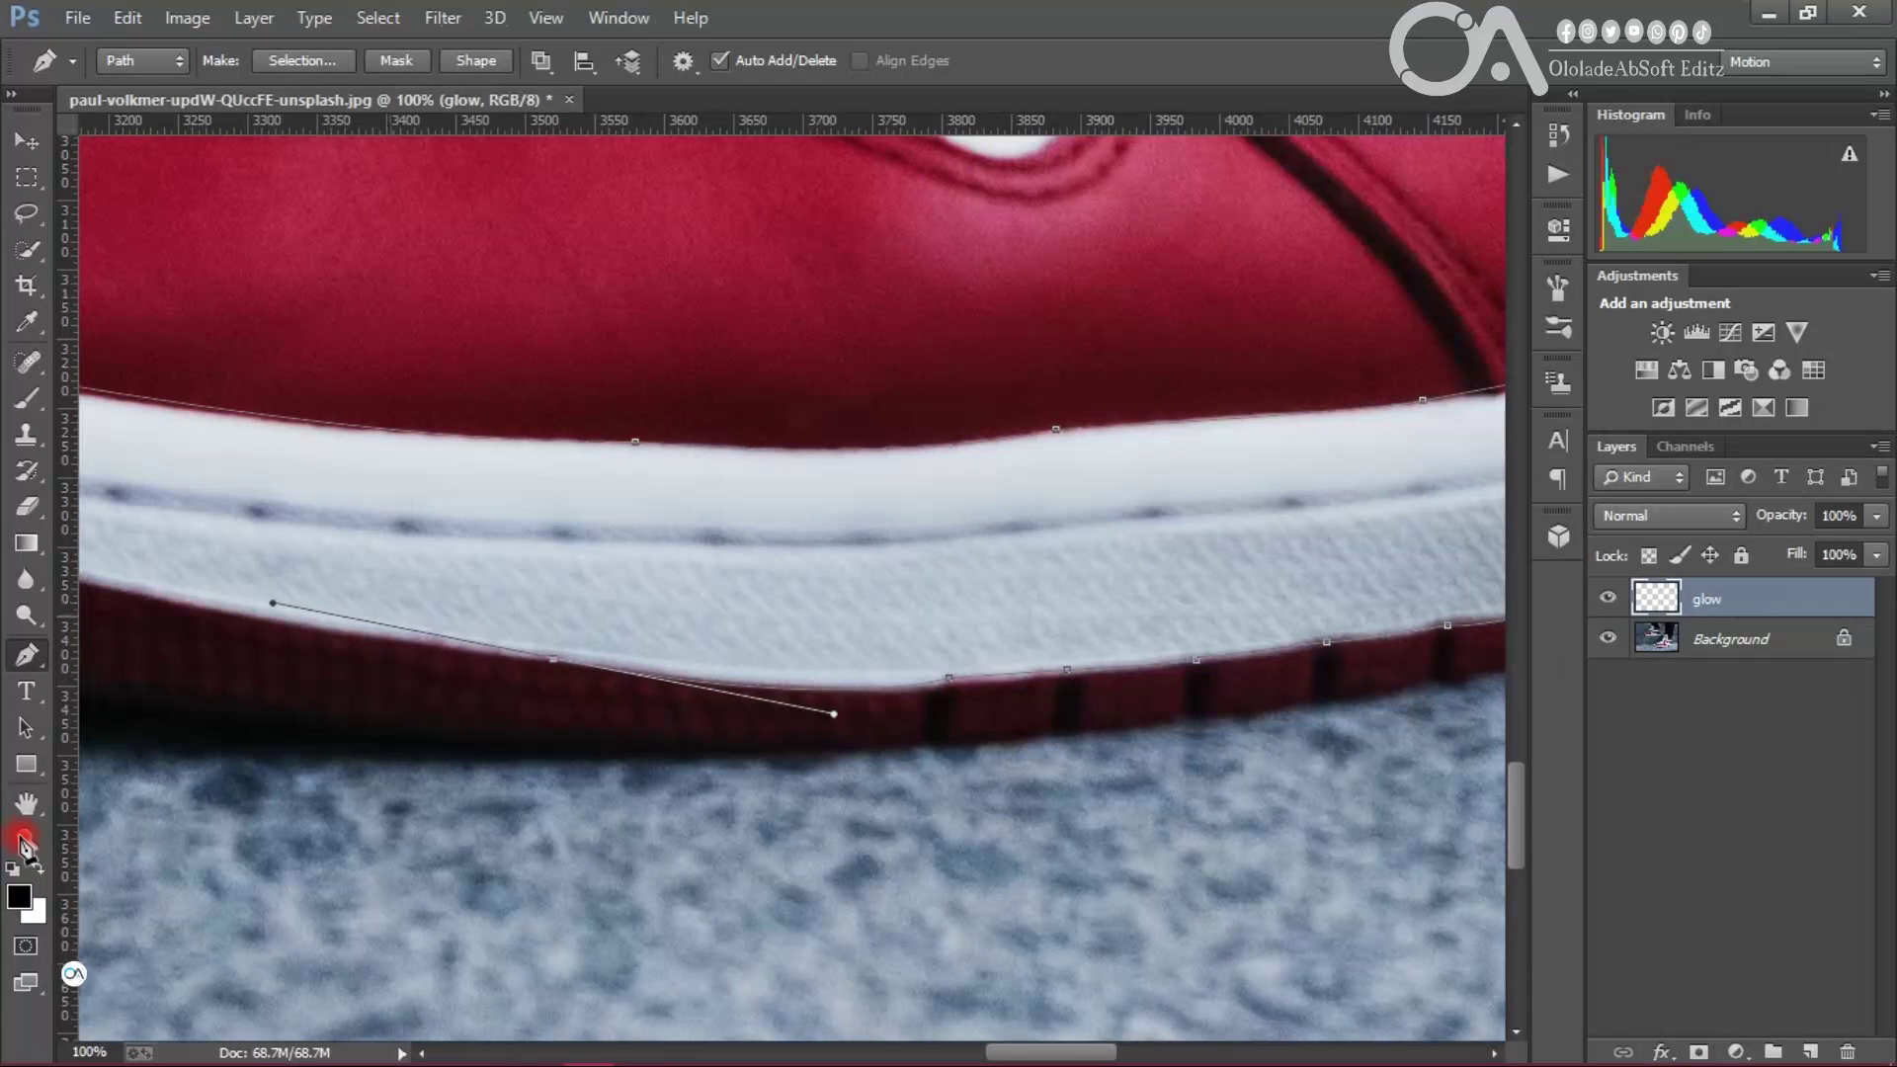
scroll(791, 583, "left", 10)
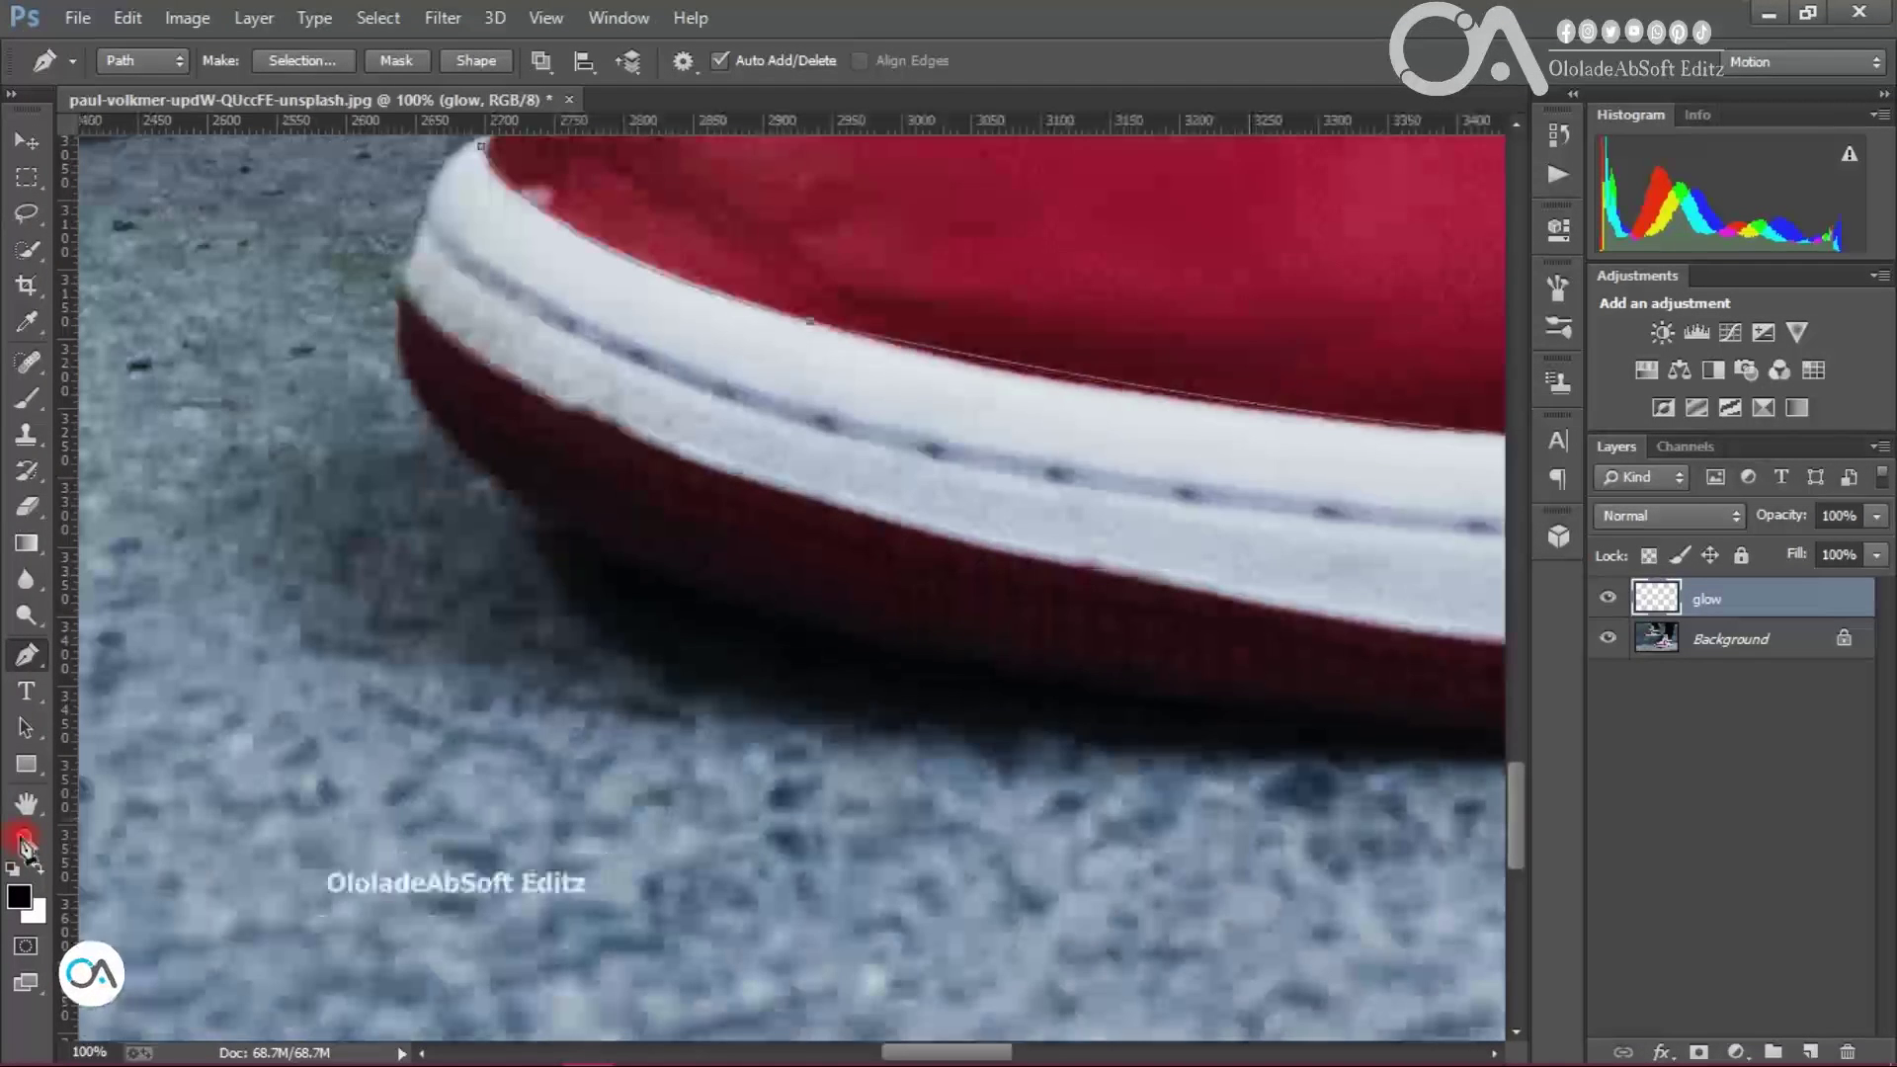
scroll(790, 583, "right", 5)
left_click_drag(633, 579, 615, 574)
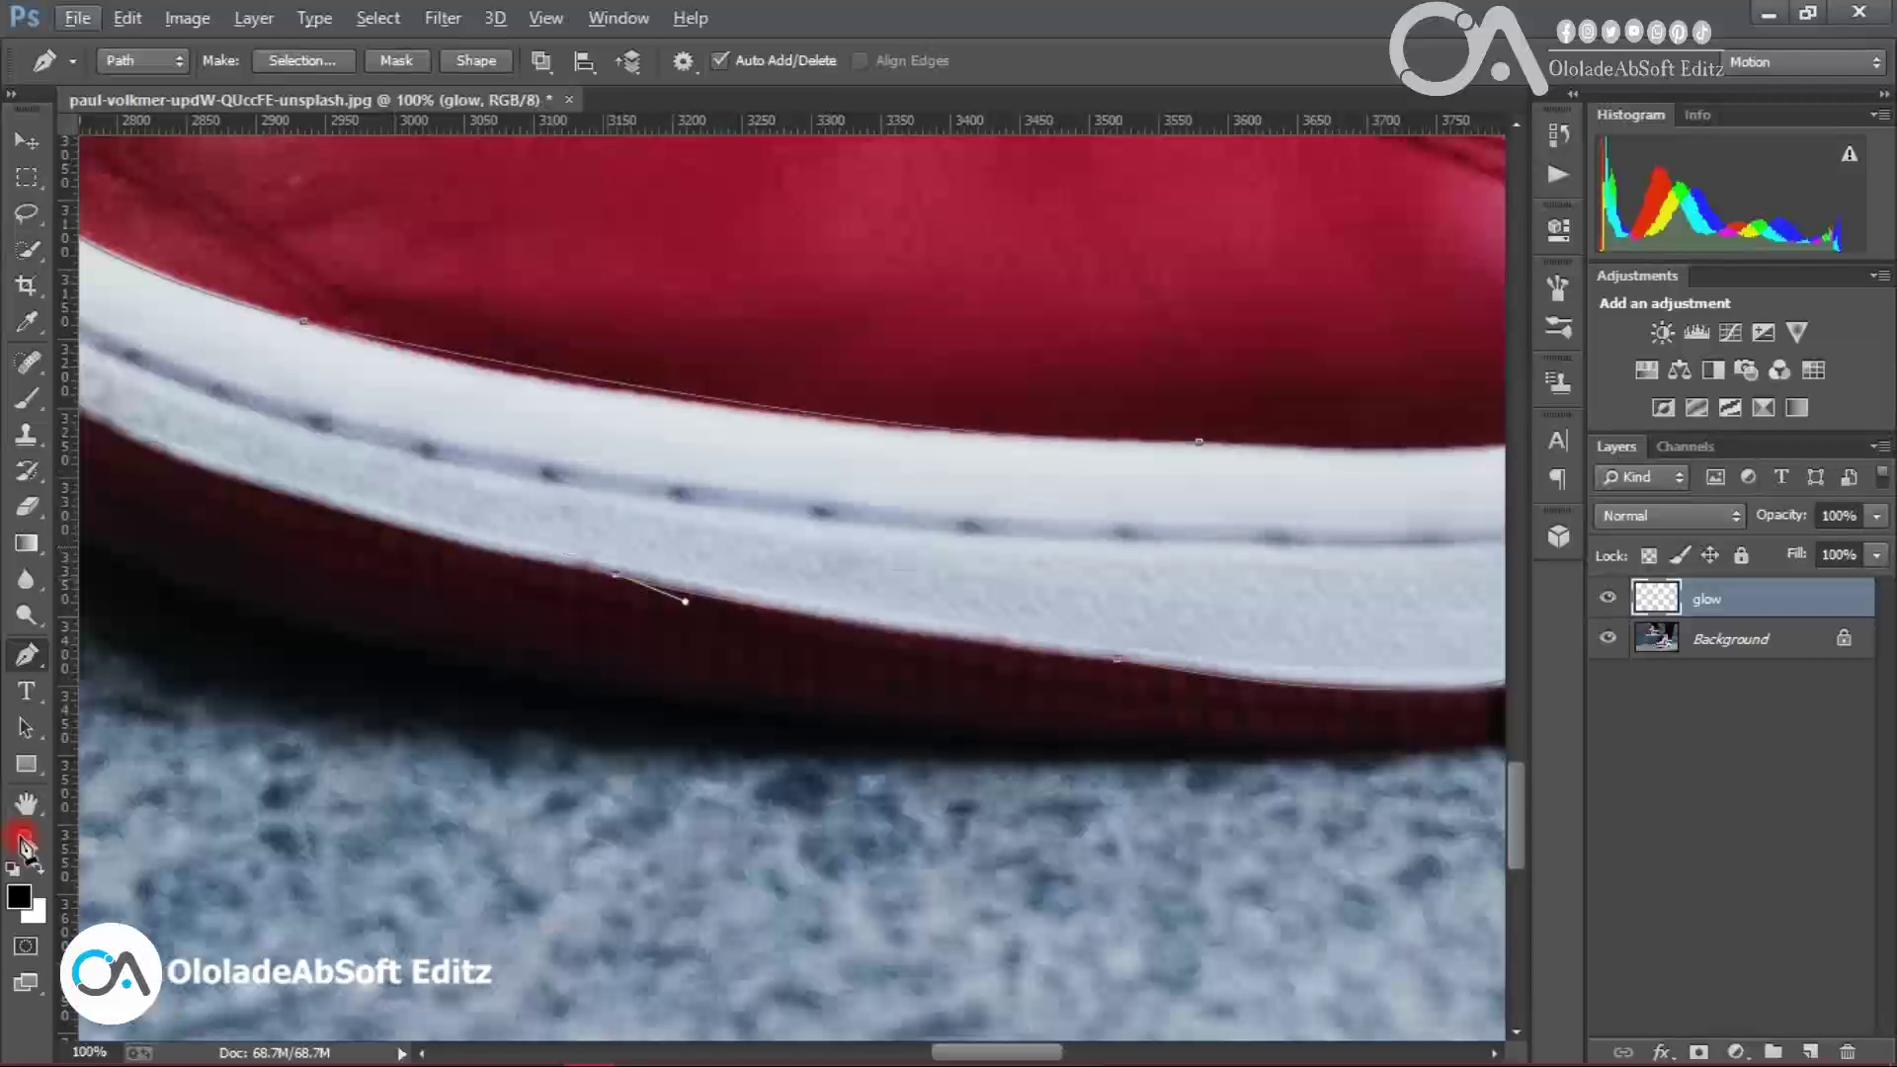
left_click_drag(197, 466, 135, 433)
scroll(791, 583, "left", 10)
scroll(790, 583, "up", 5)
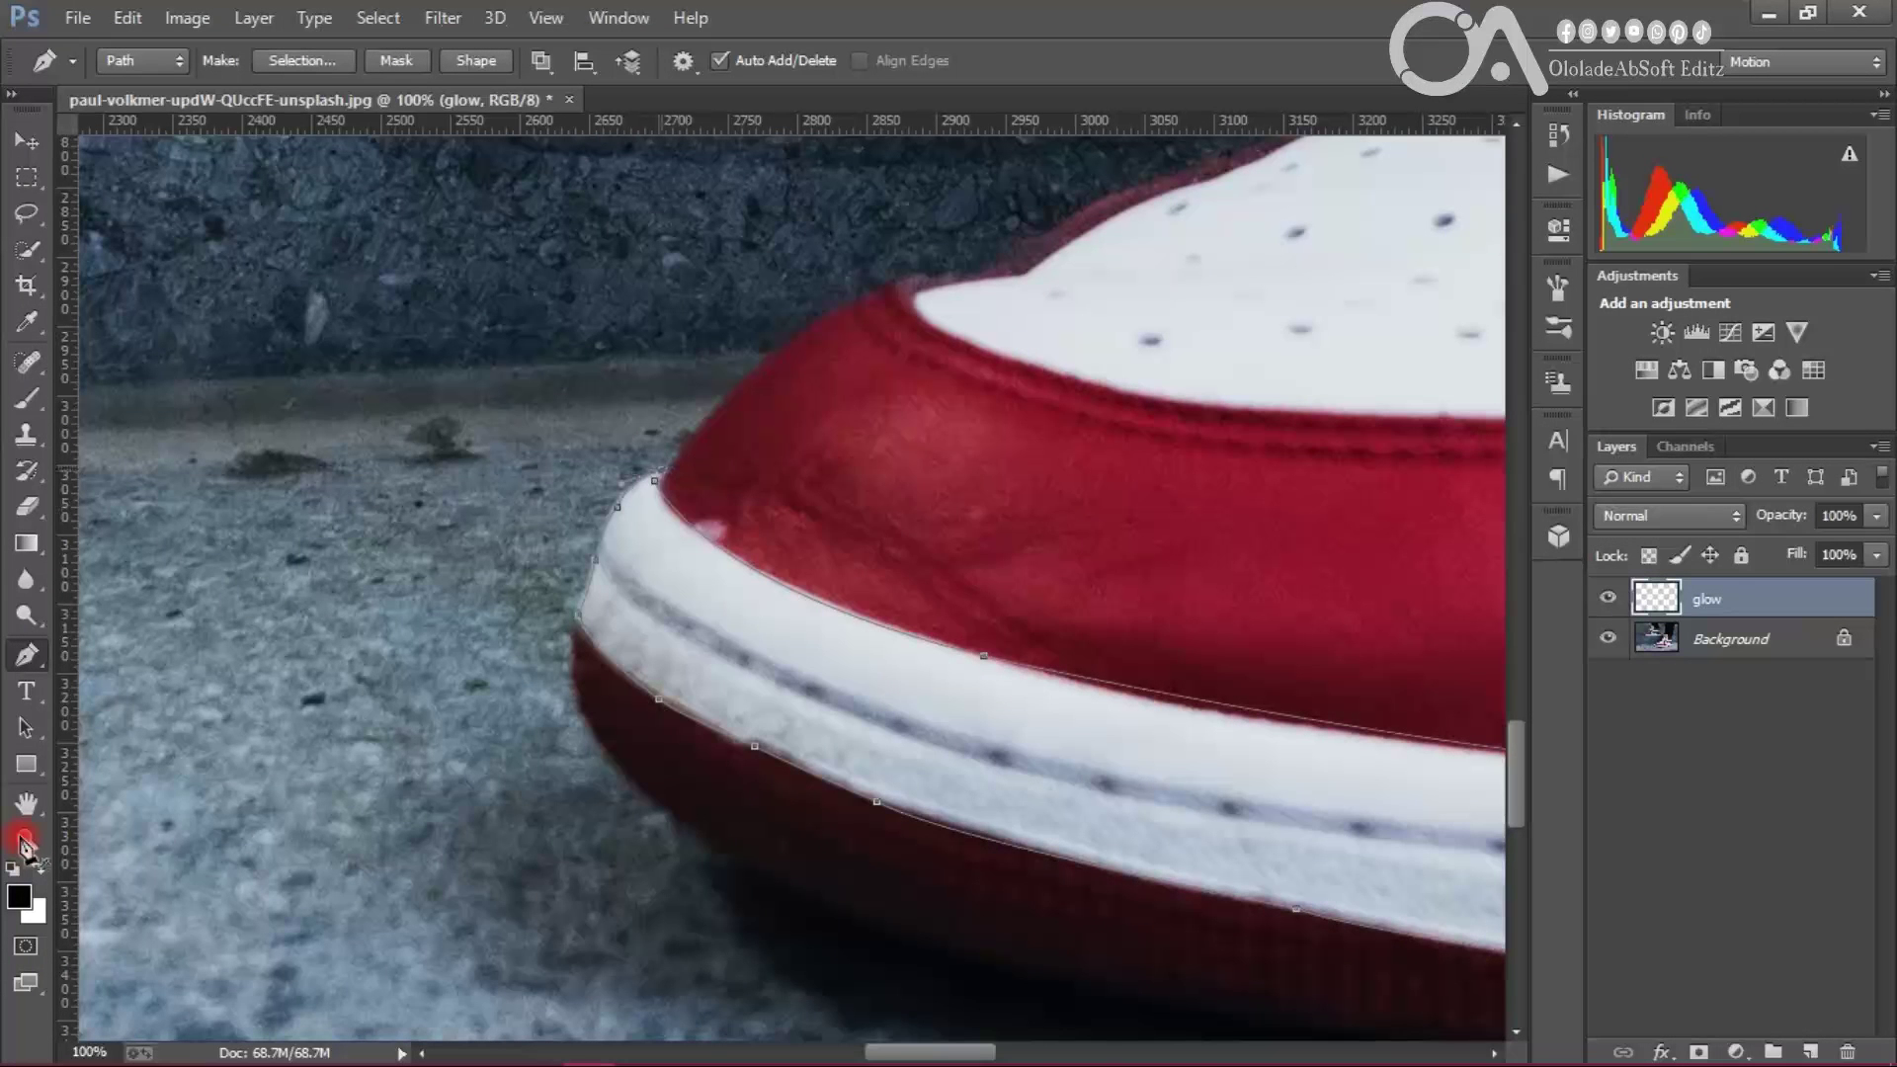
Step: Switch the foreground colour to white and fill the midsole path with Foreground Color in Normal mode at 100% opacity
right_click(678, 393)
left_click(22, 842)
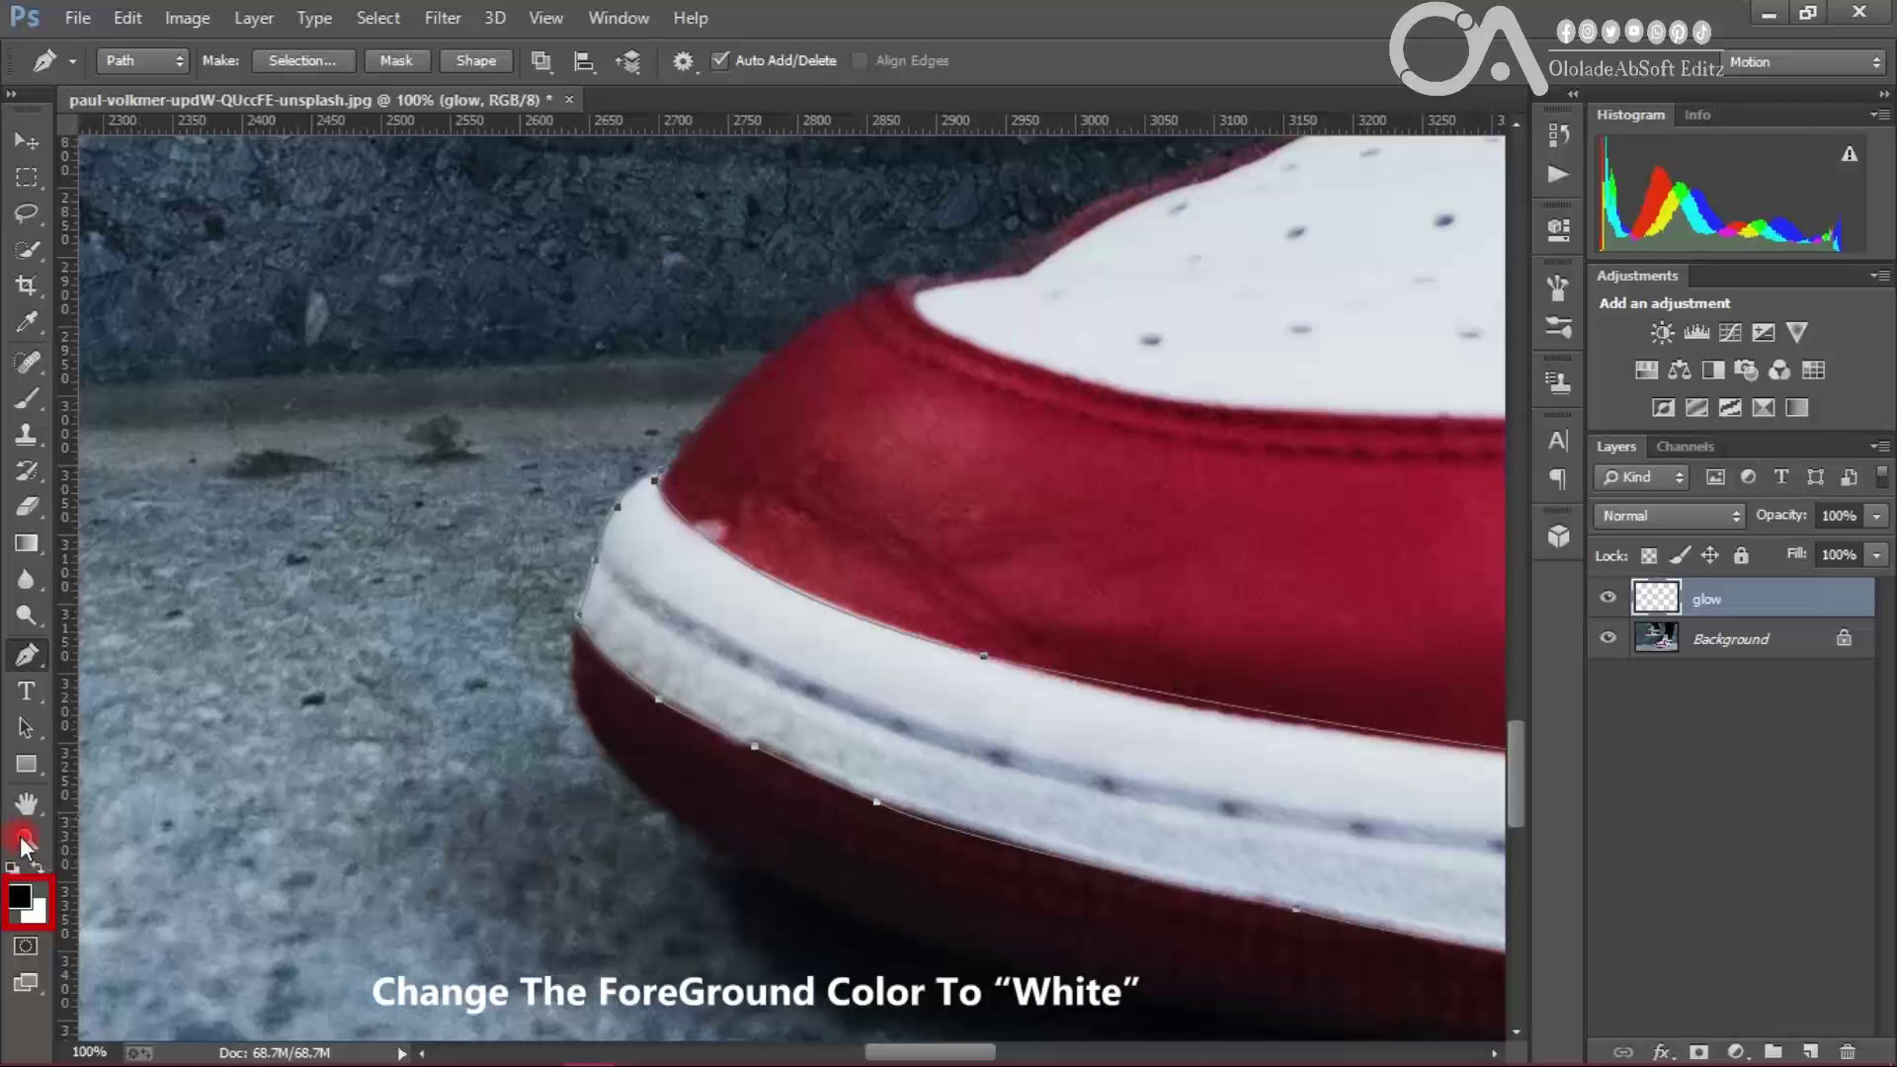
key("x")
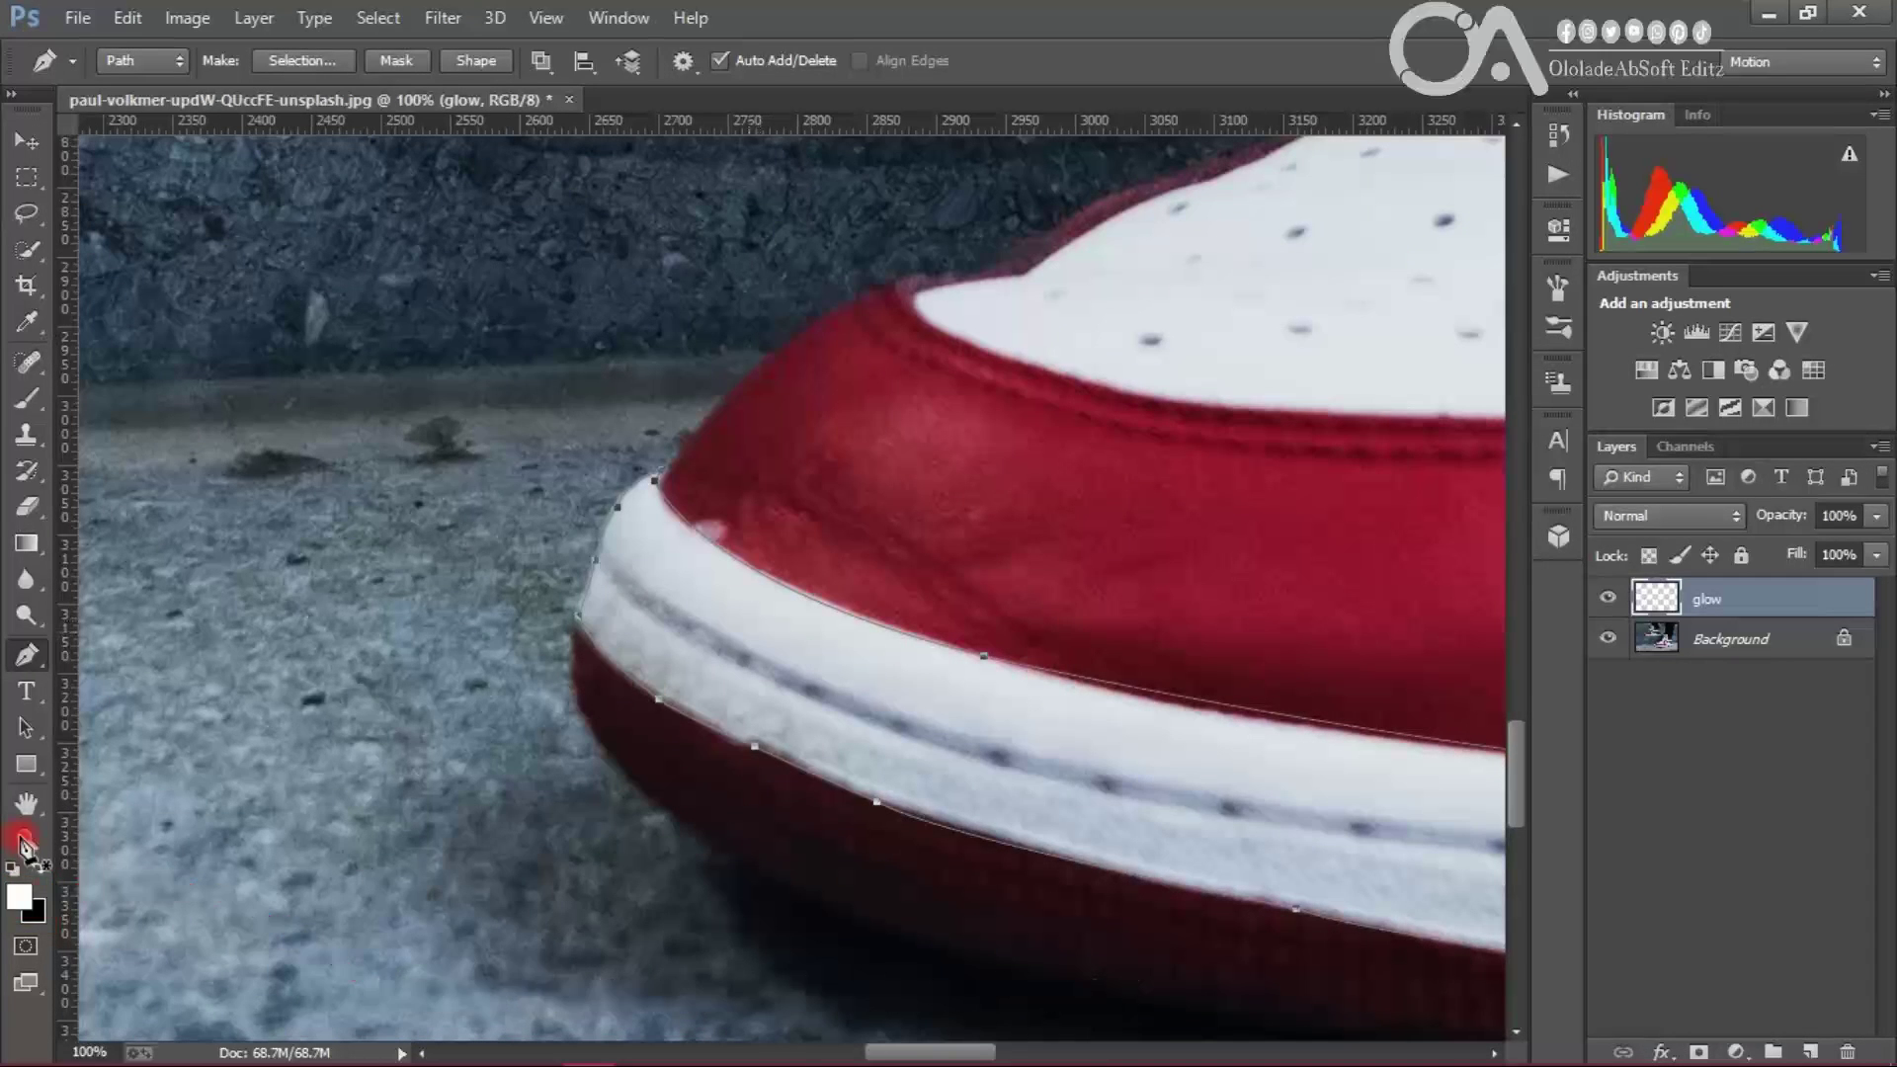
right_click(758, 621)
left_click(841, 551)
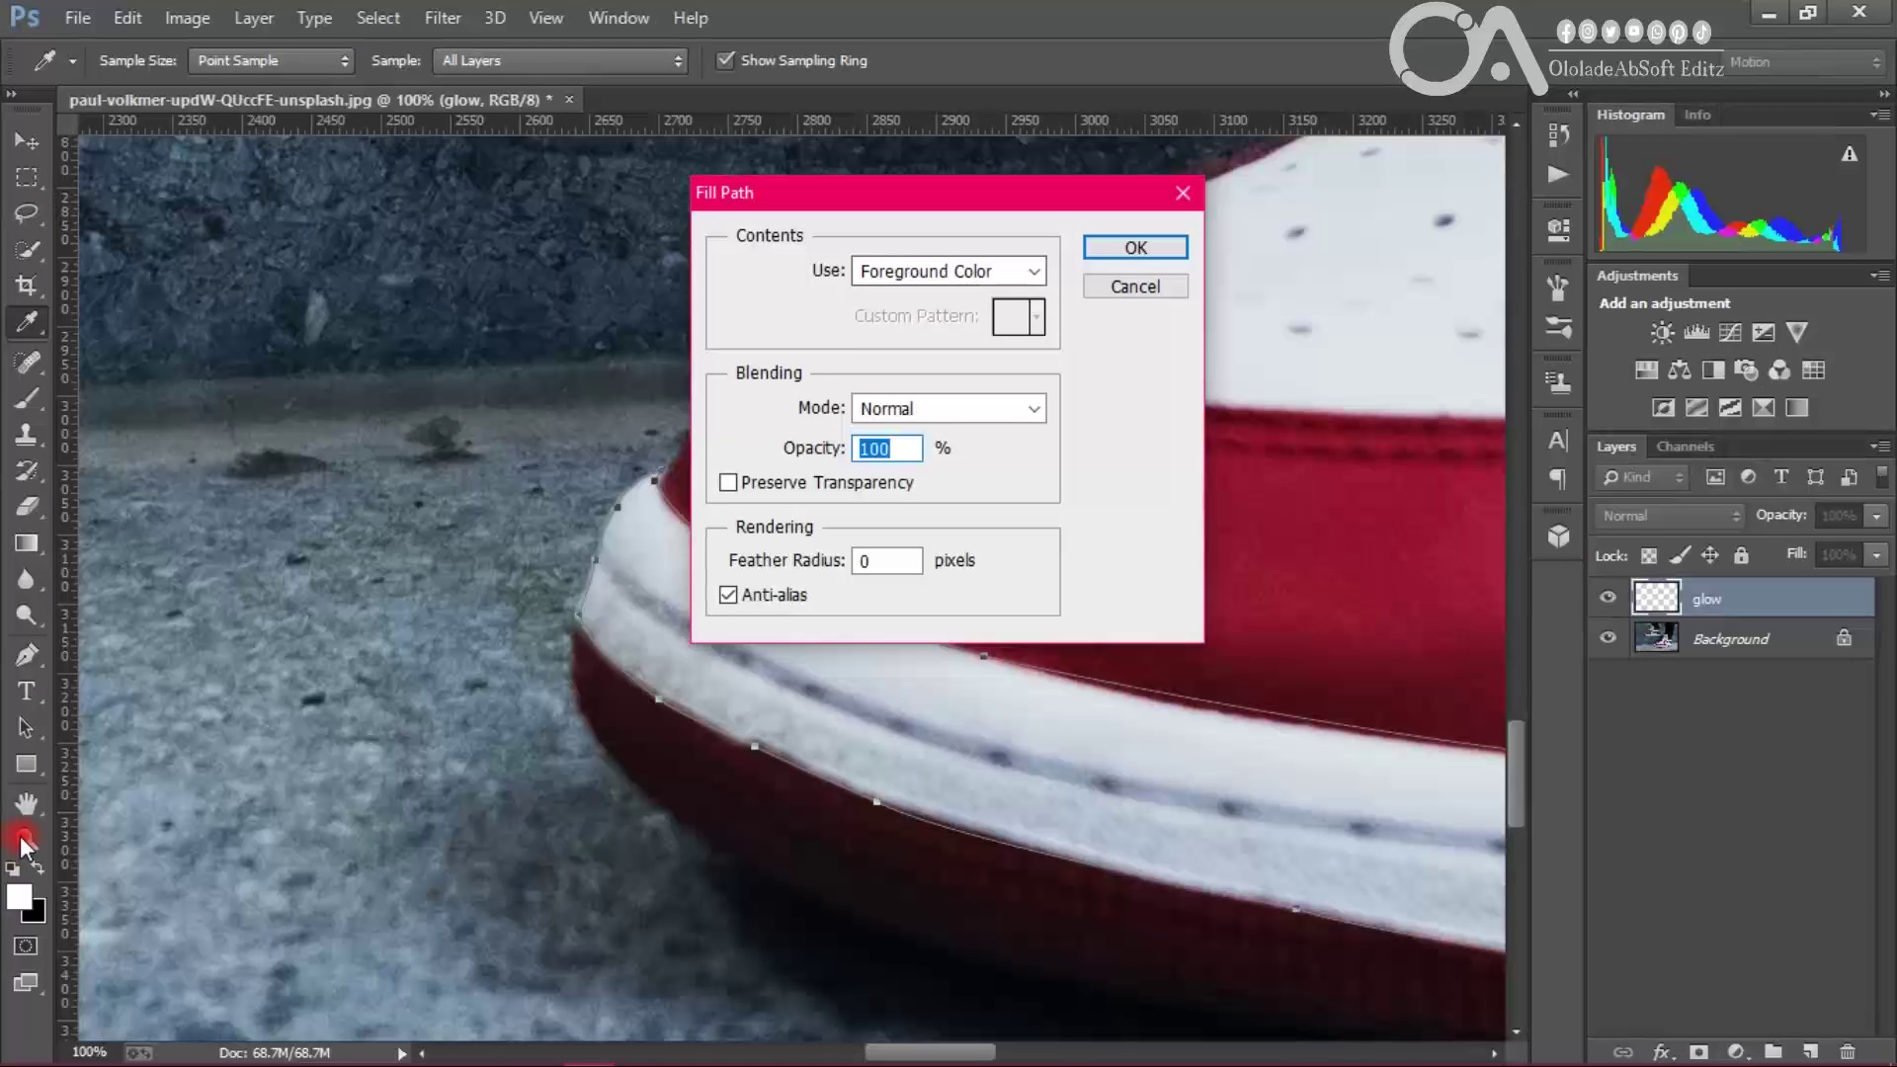
left_click(949, 271)
left_click(948, 271)
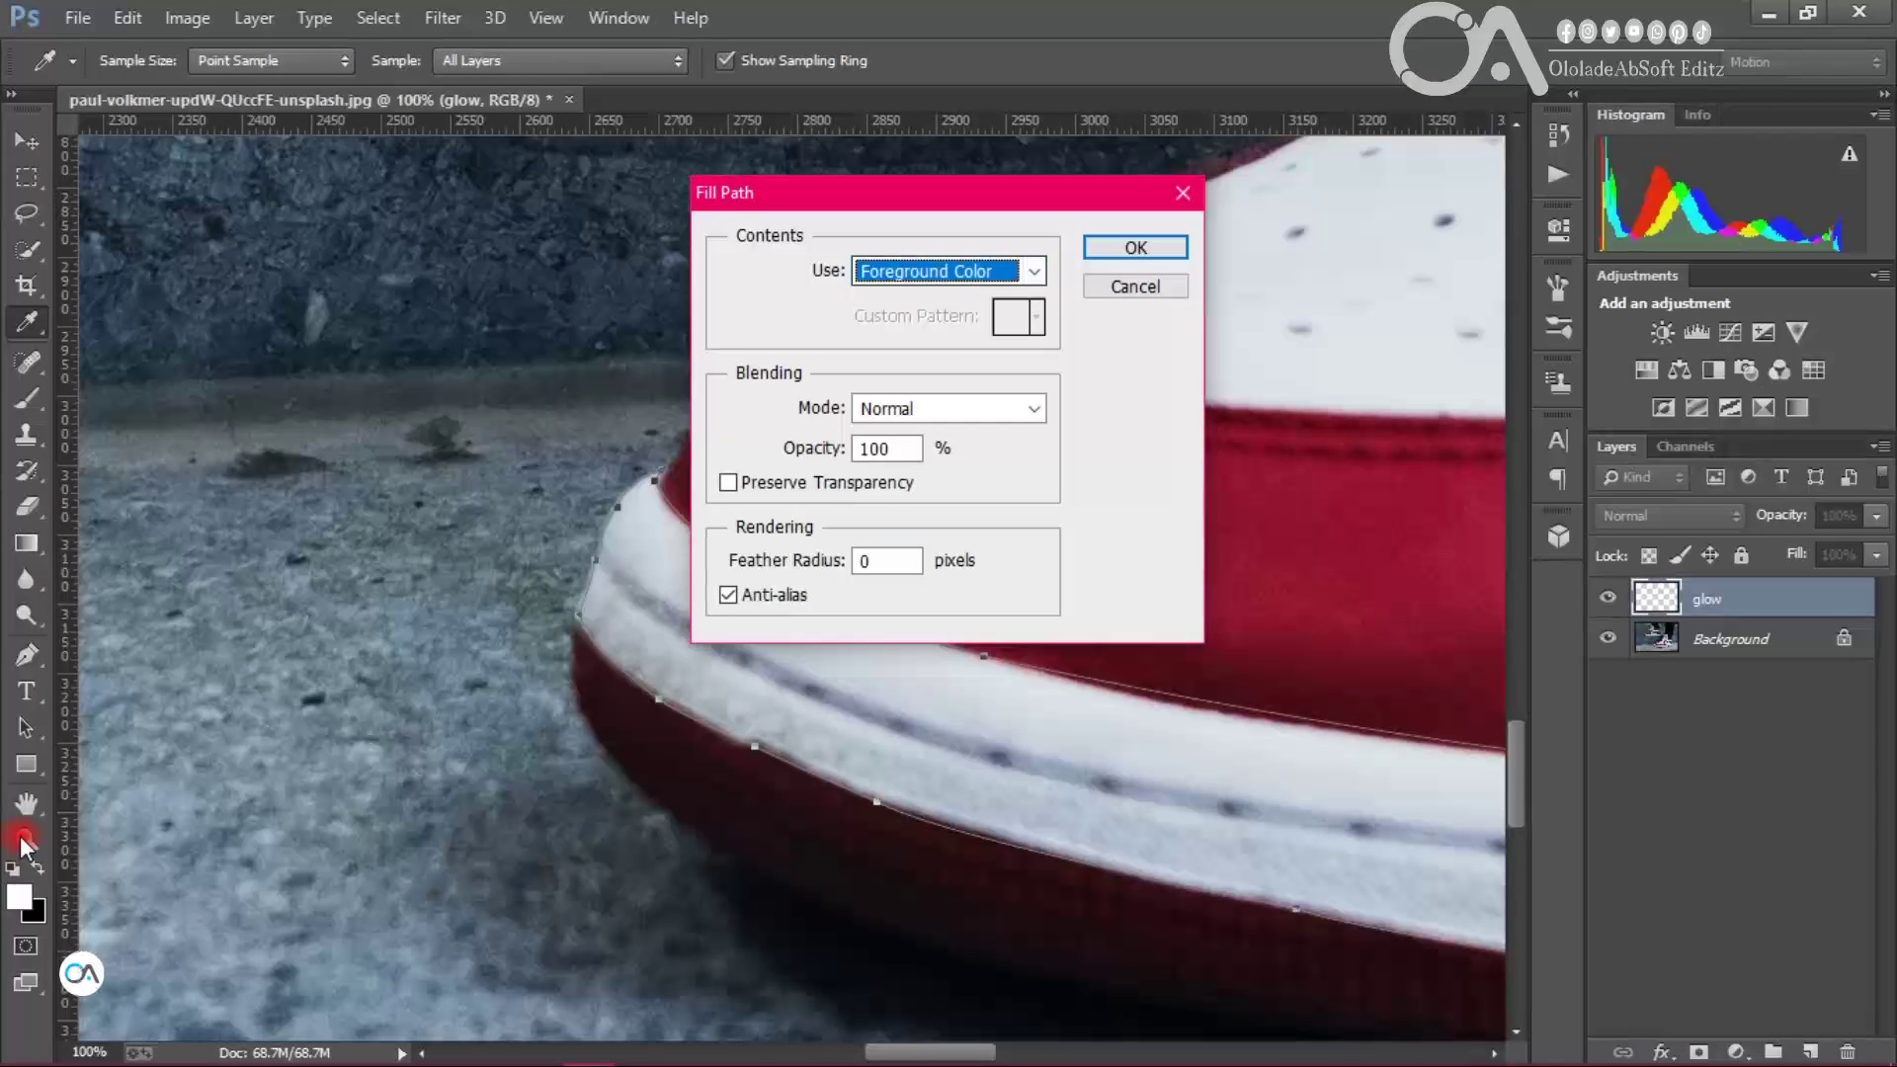
double_click(876, 449)
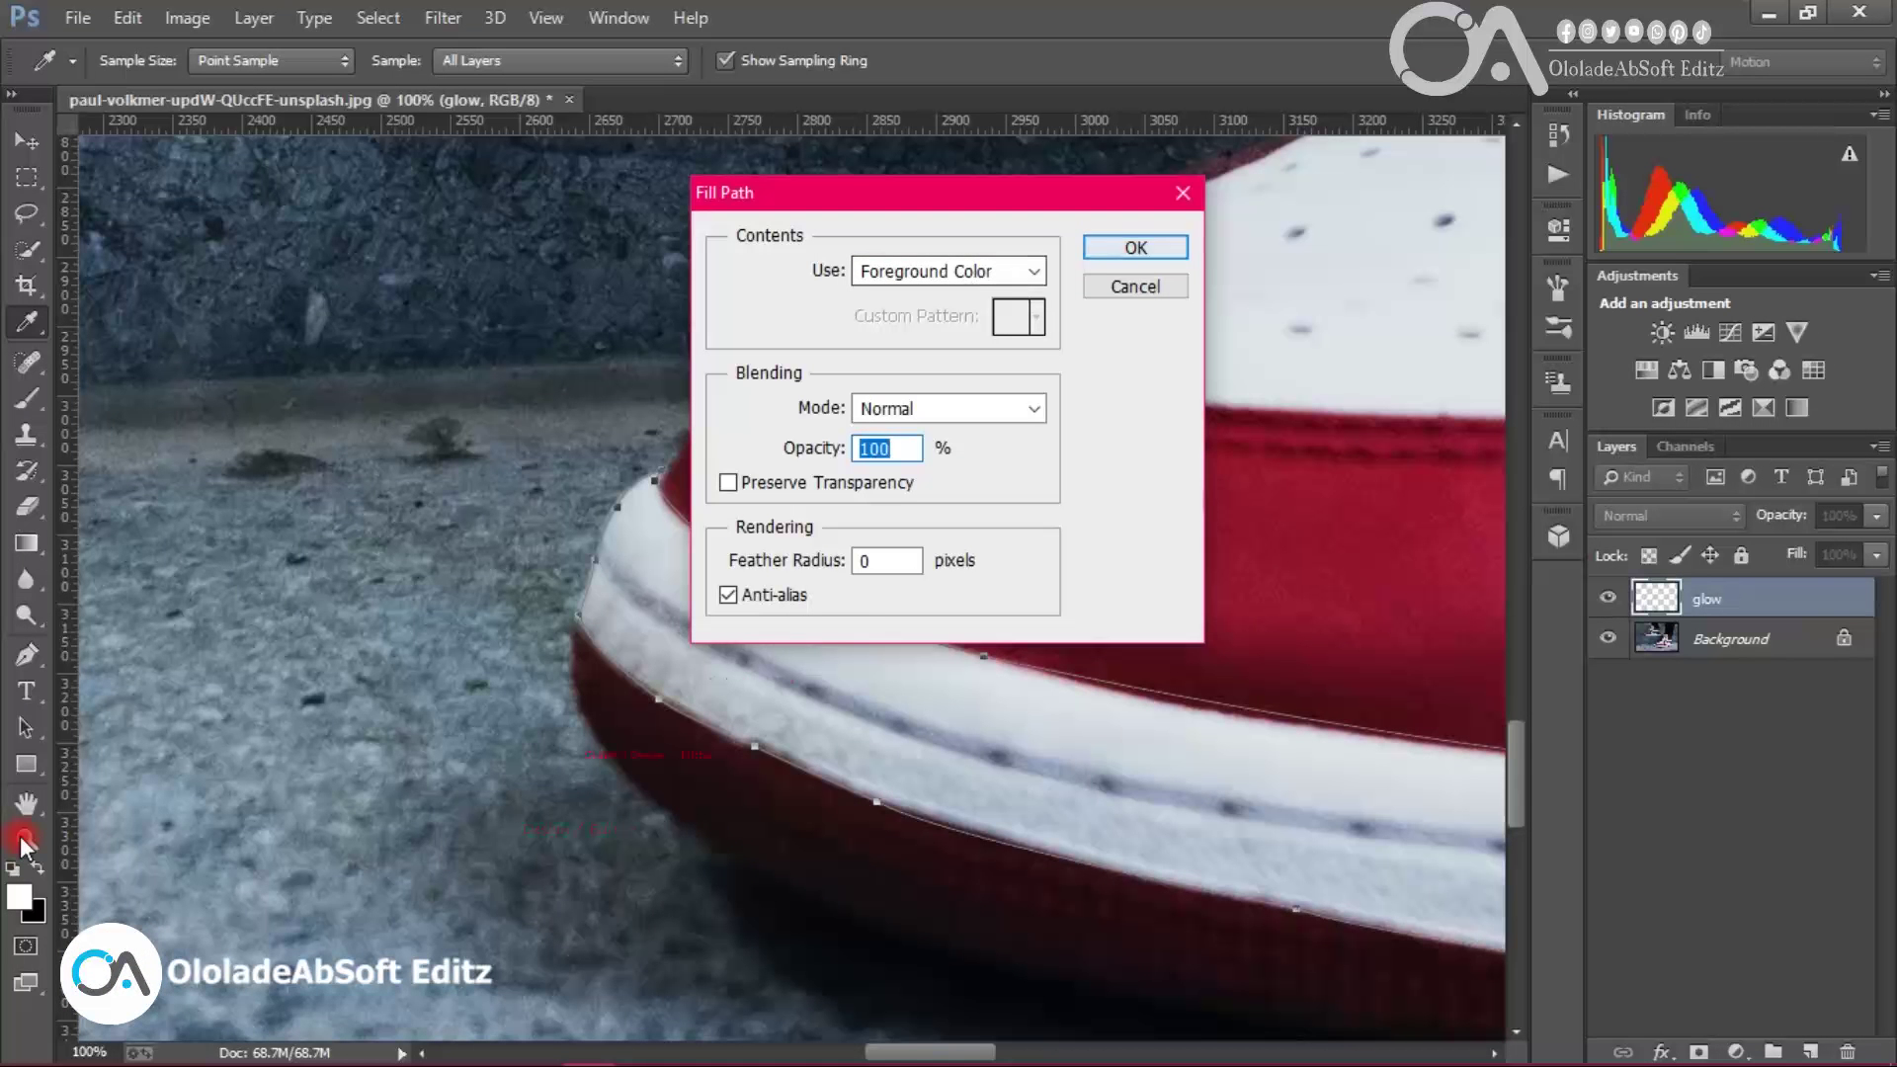
key("Return")
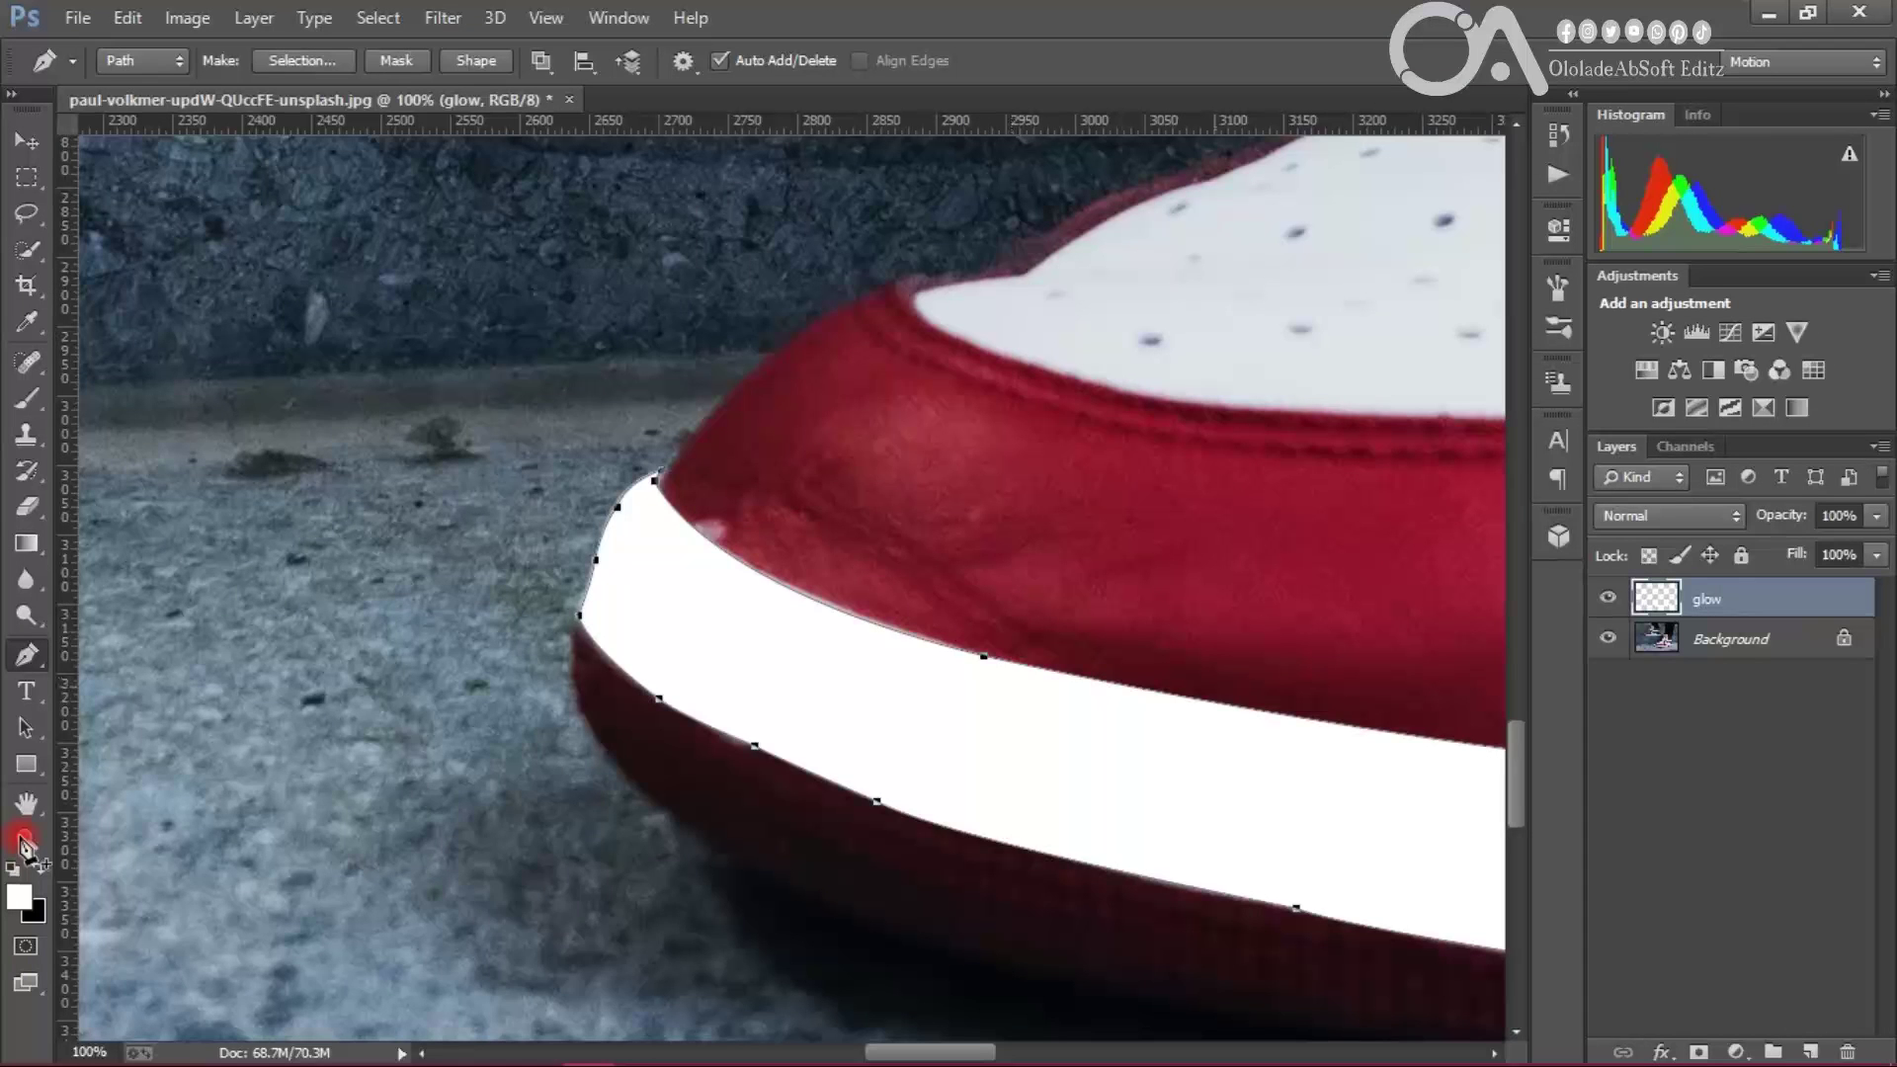
Step: Delete the path around the midsole and toggle the glow layer's visibility to compare the white fill
key("ctrl+0")
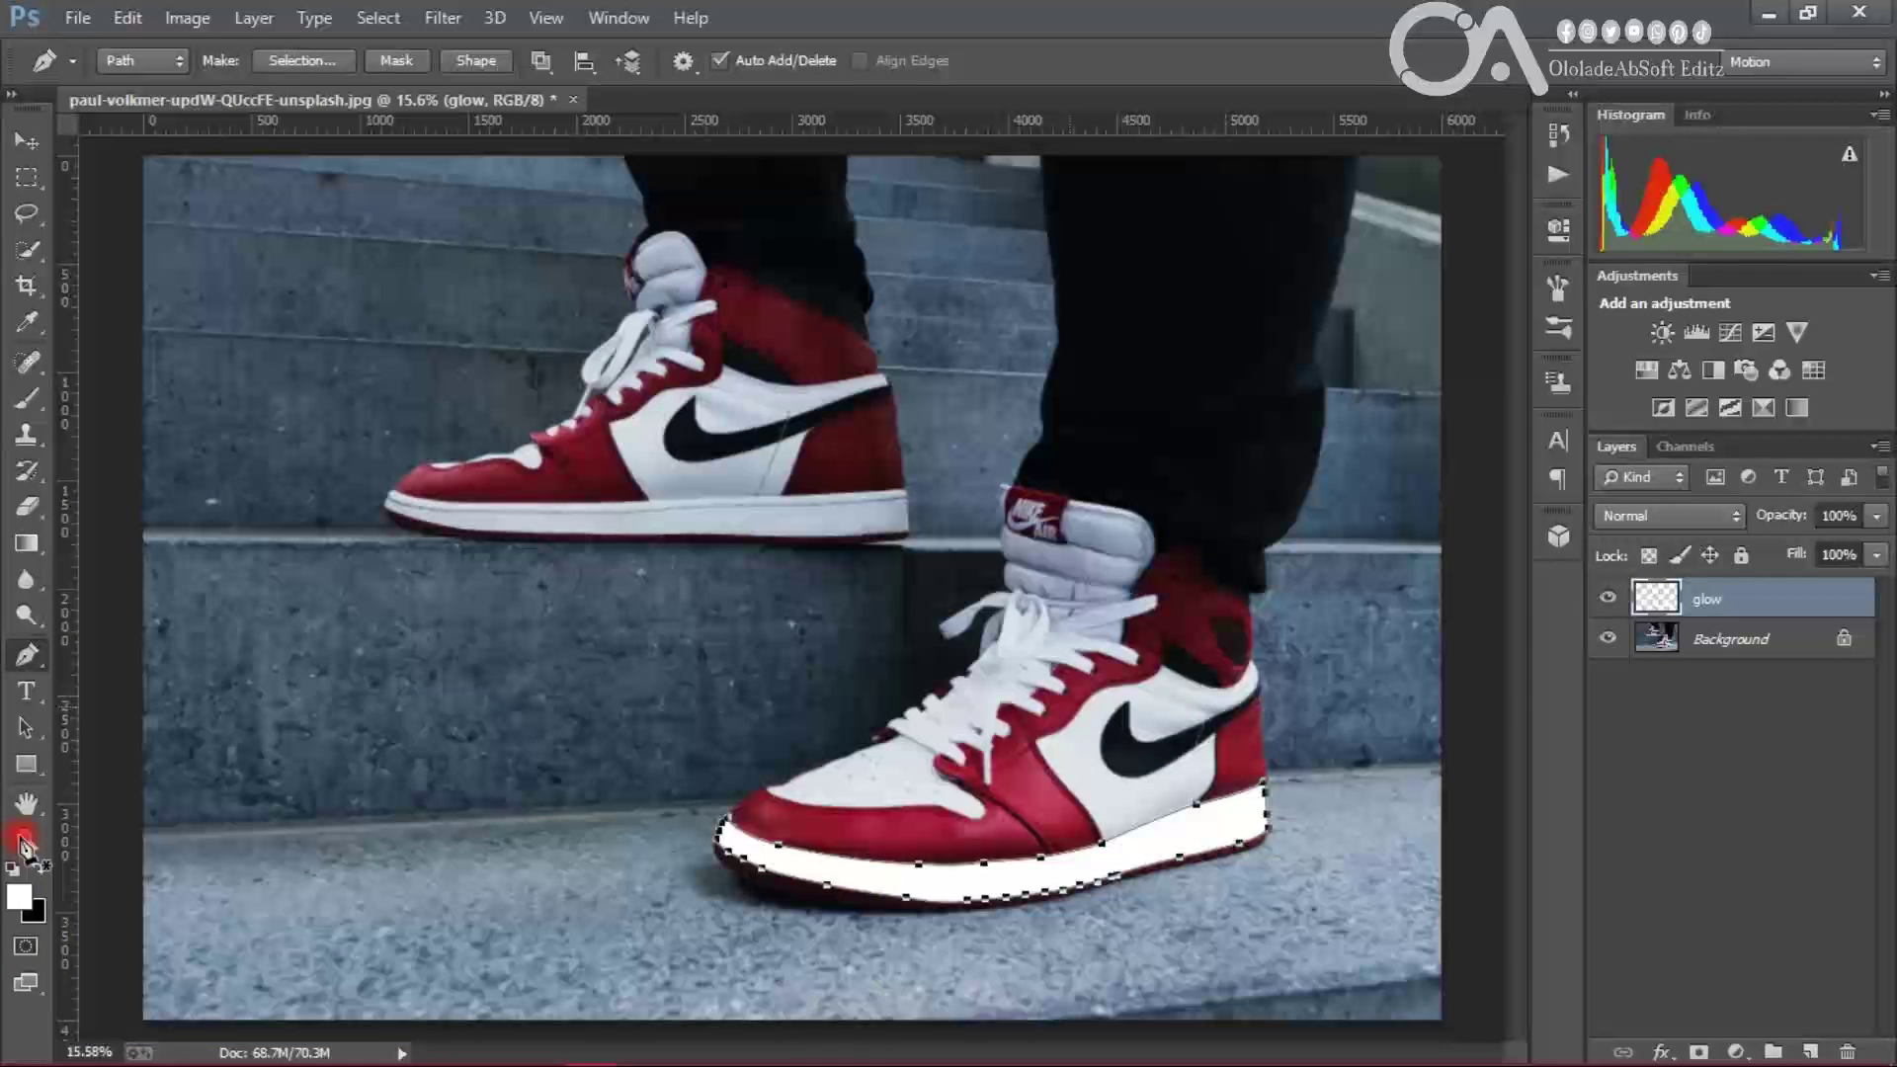
right_click(1071, 870)
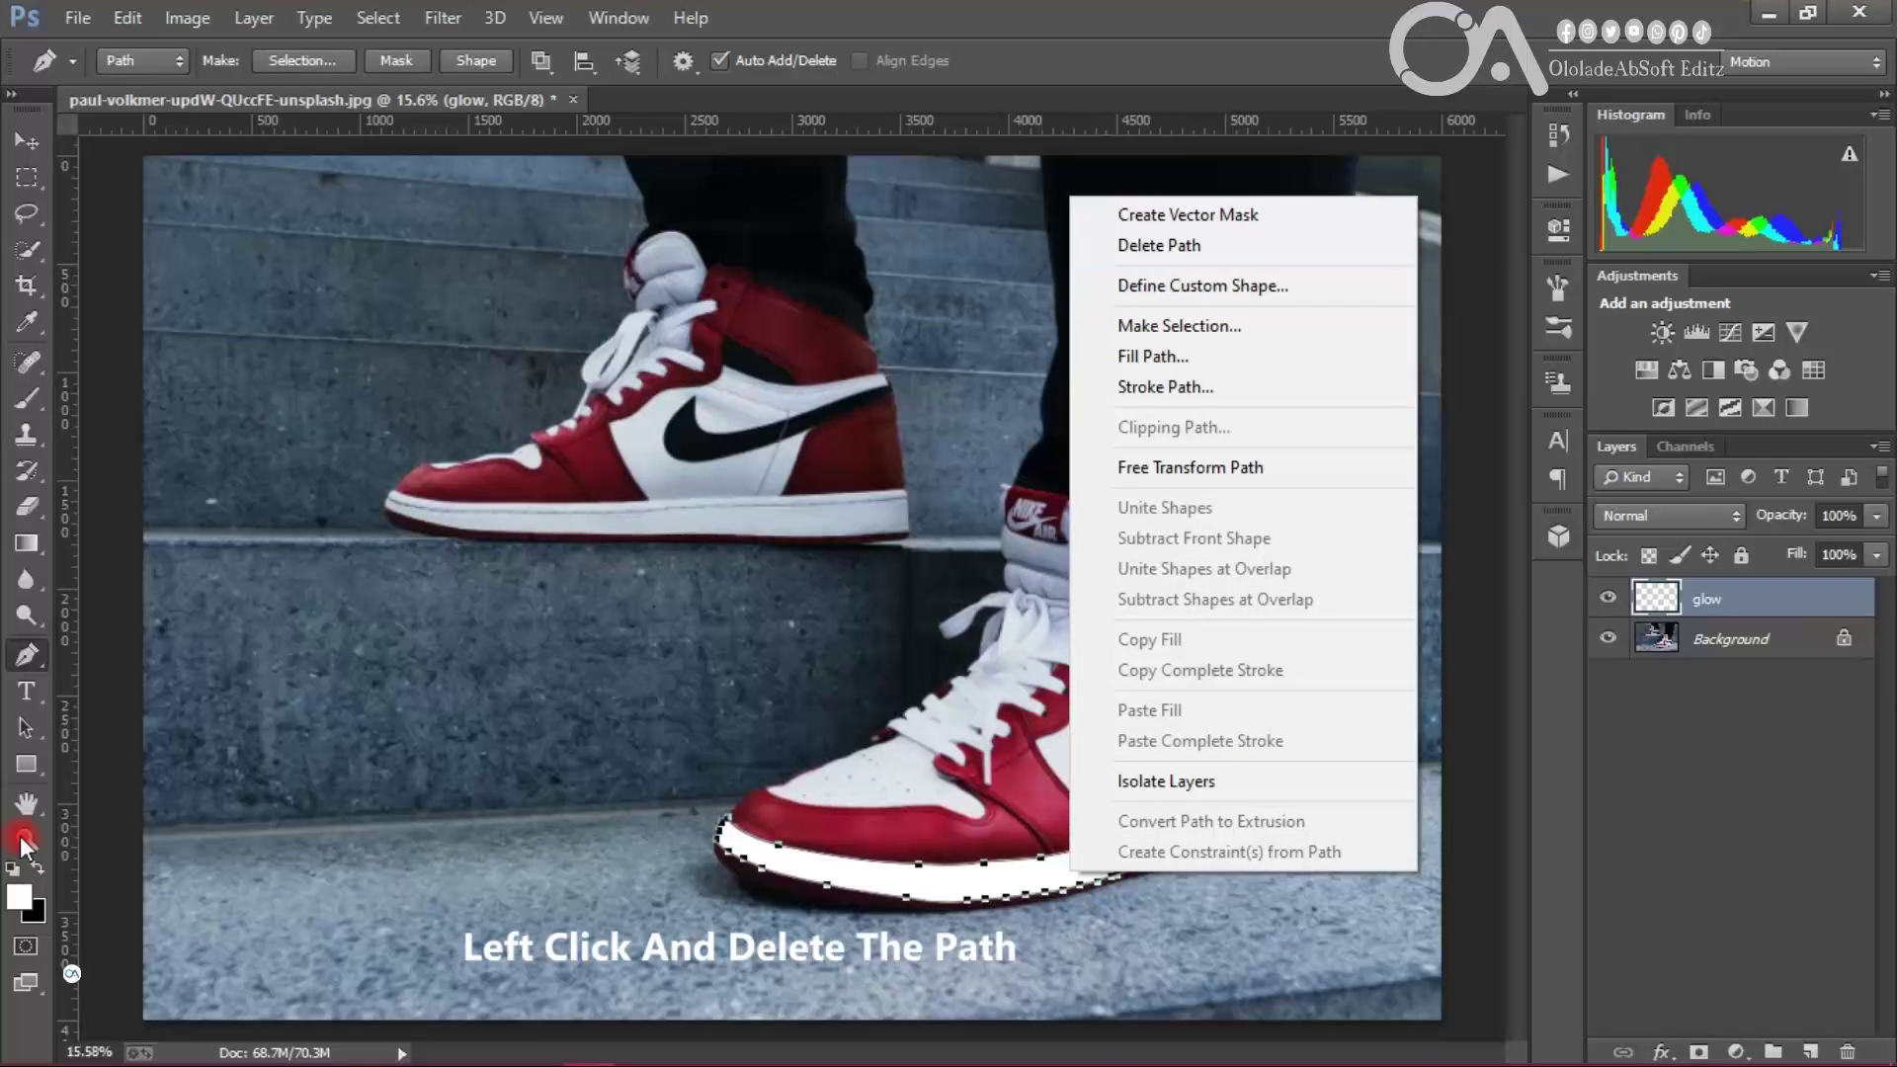
left_click(1159, 245)
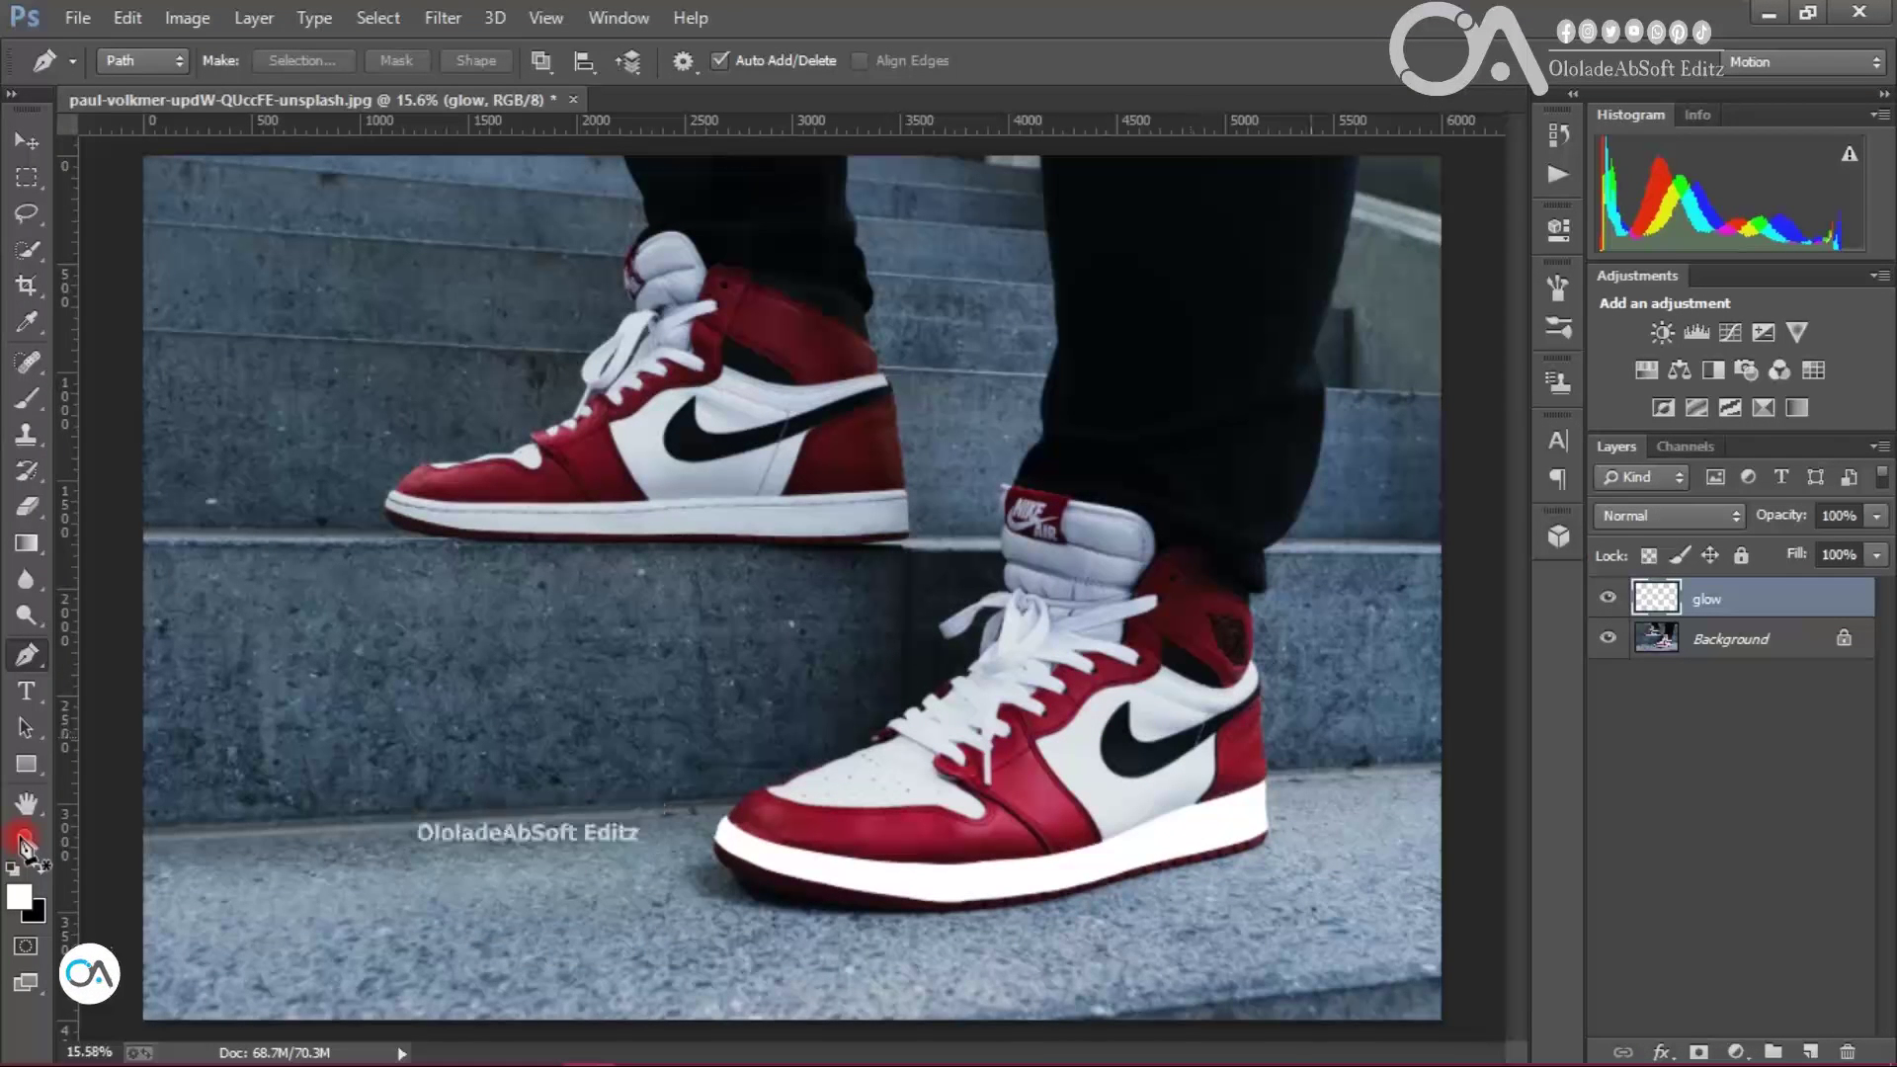
left_click(1609, 598)
left_click(1609, 598)
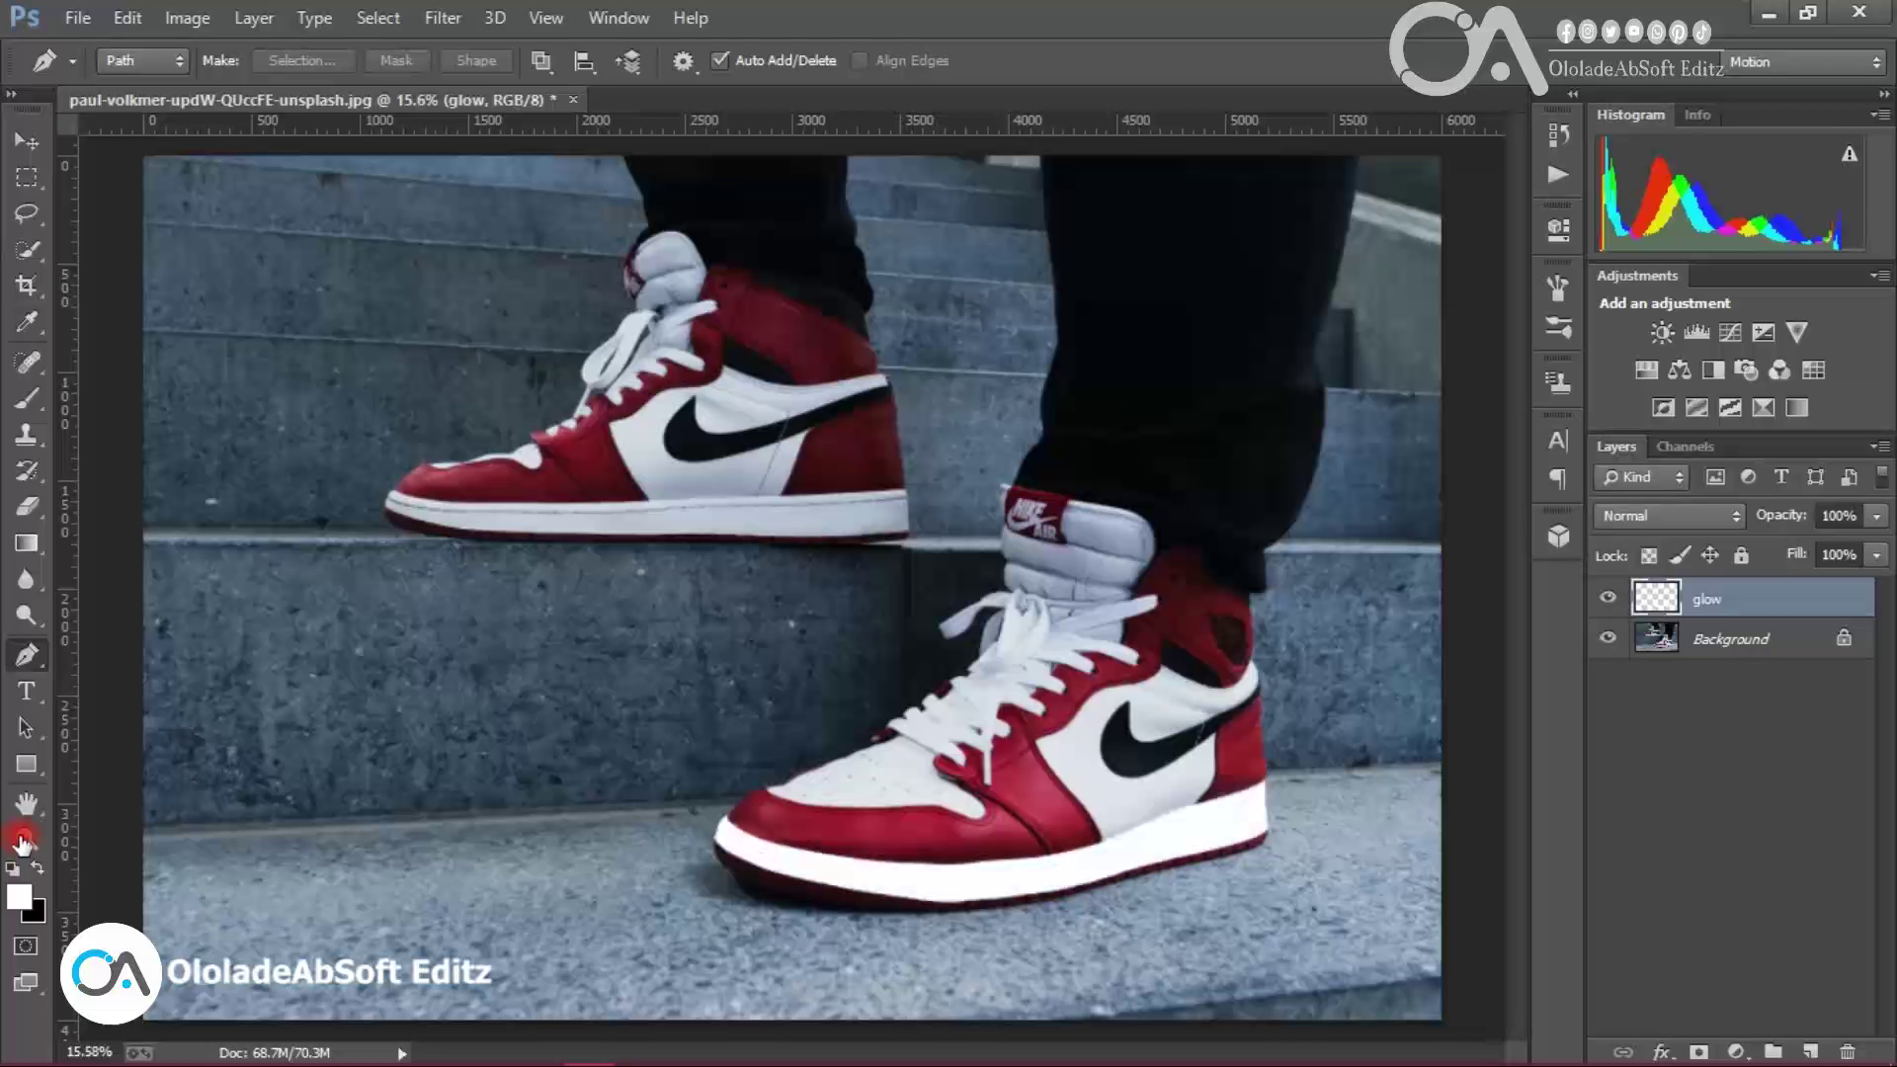
Step: Add a Color Lookup adjustment layer directly above the Background with the NightFromDay.CUBE 3DLUT file
left_click(1731, 639)
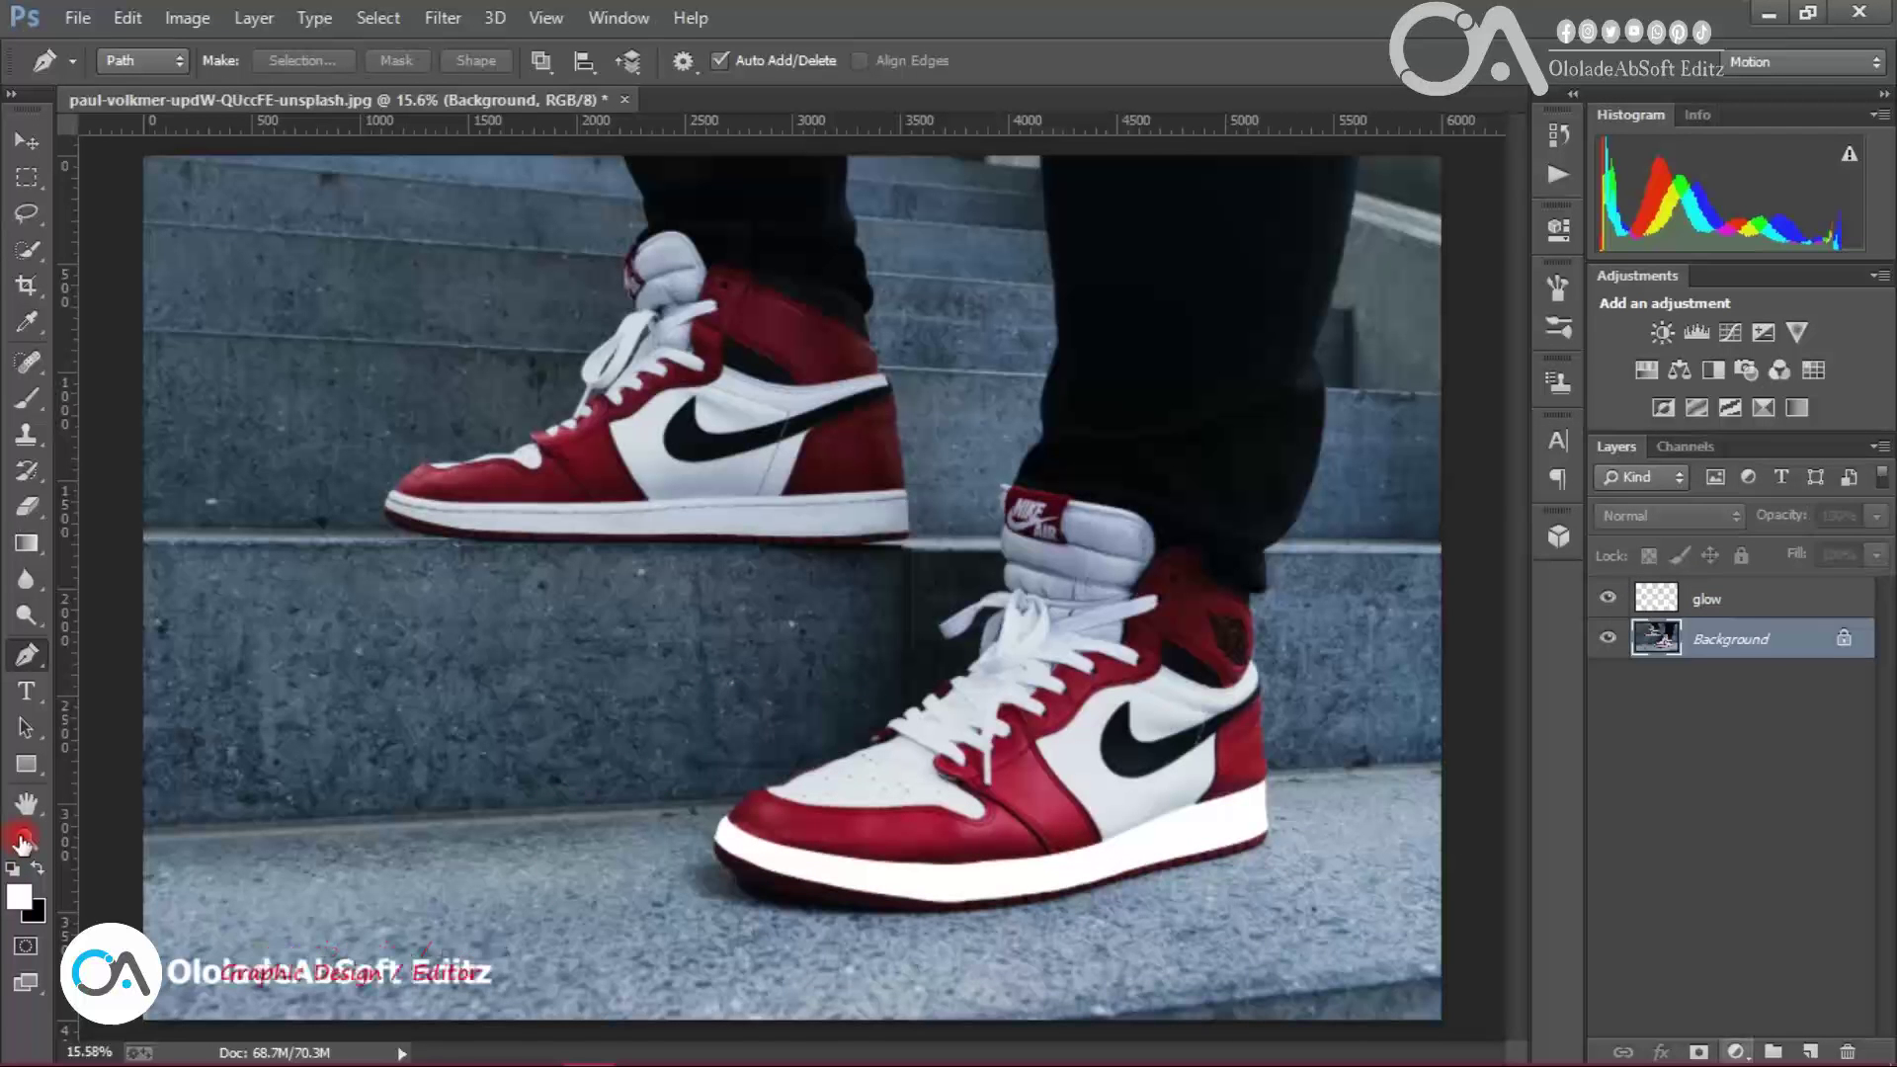
left_click(1736, 1053)
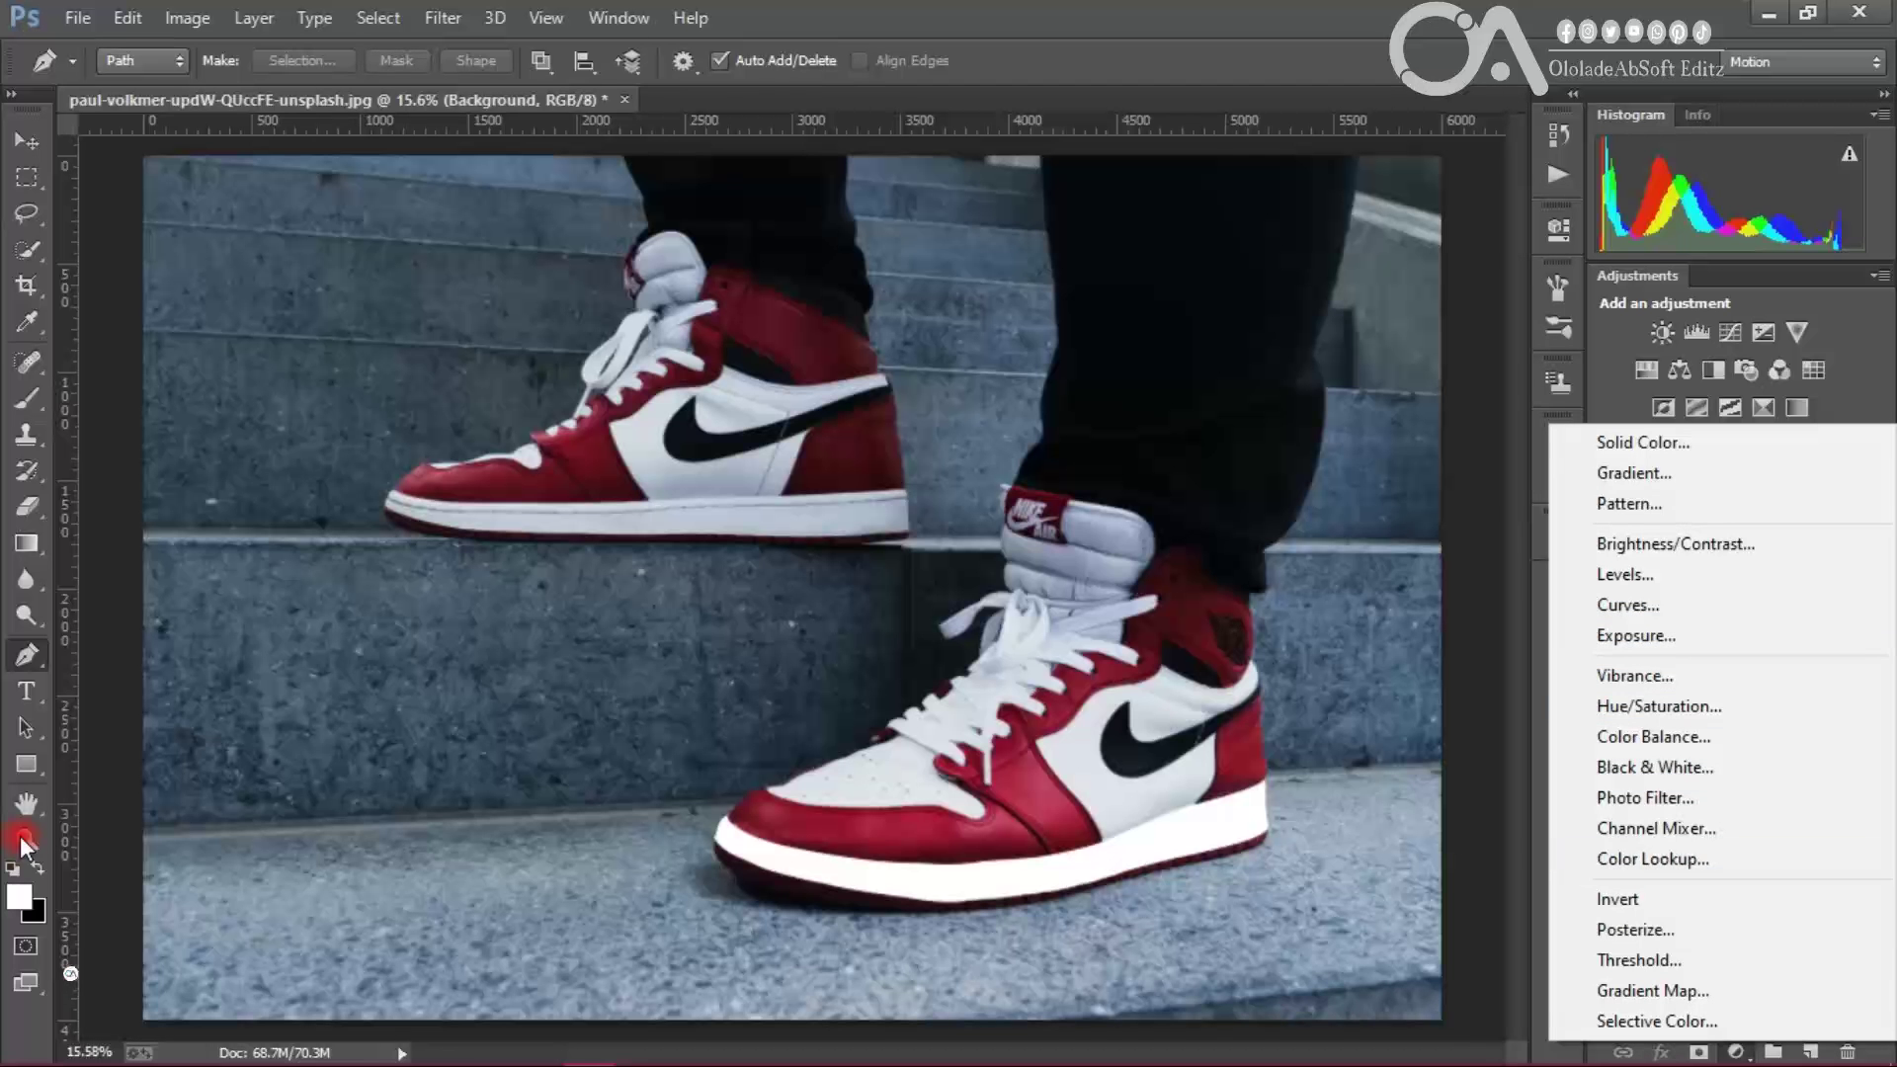
left_click(1651, 859)
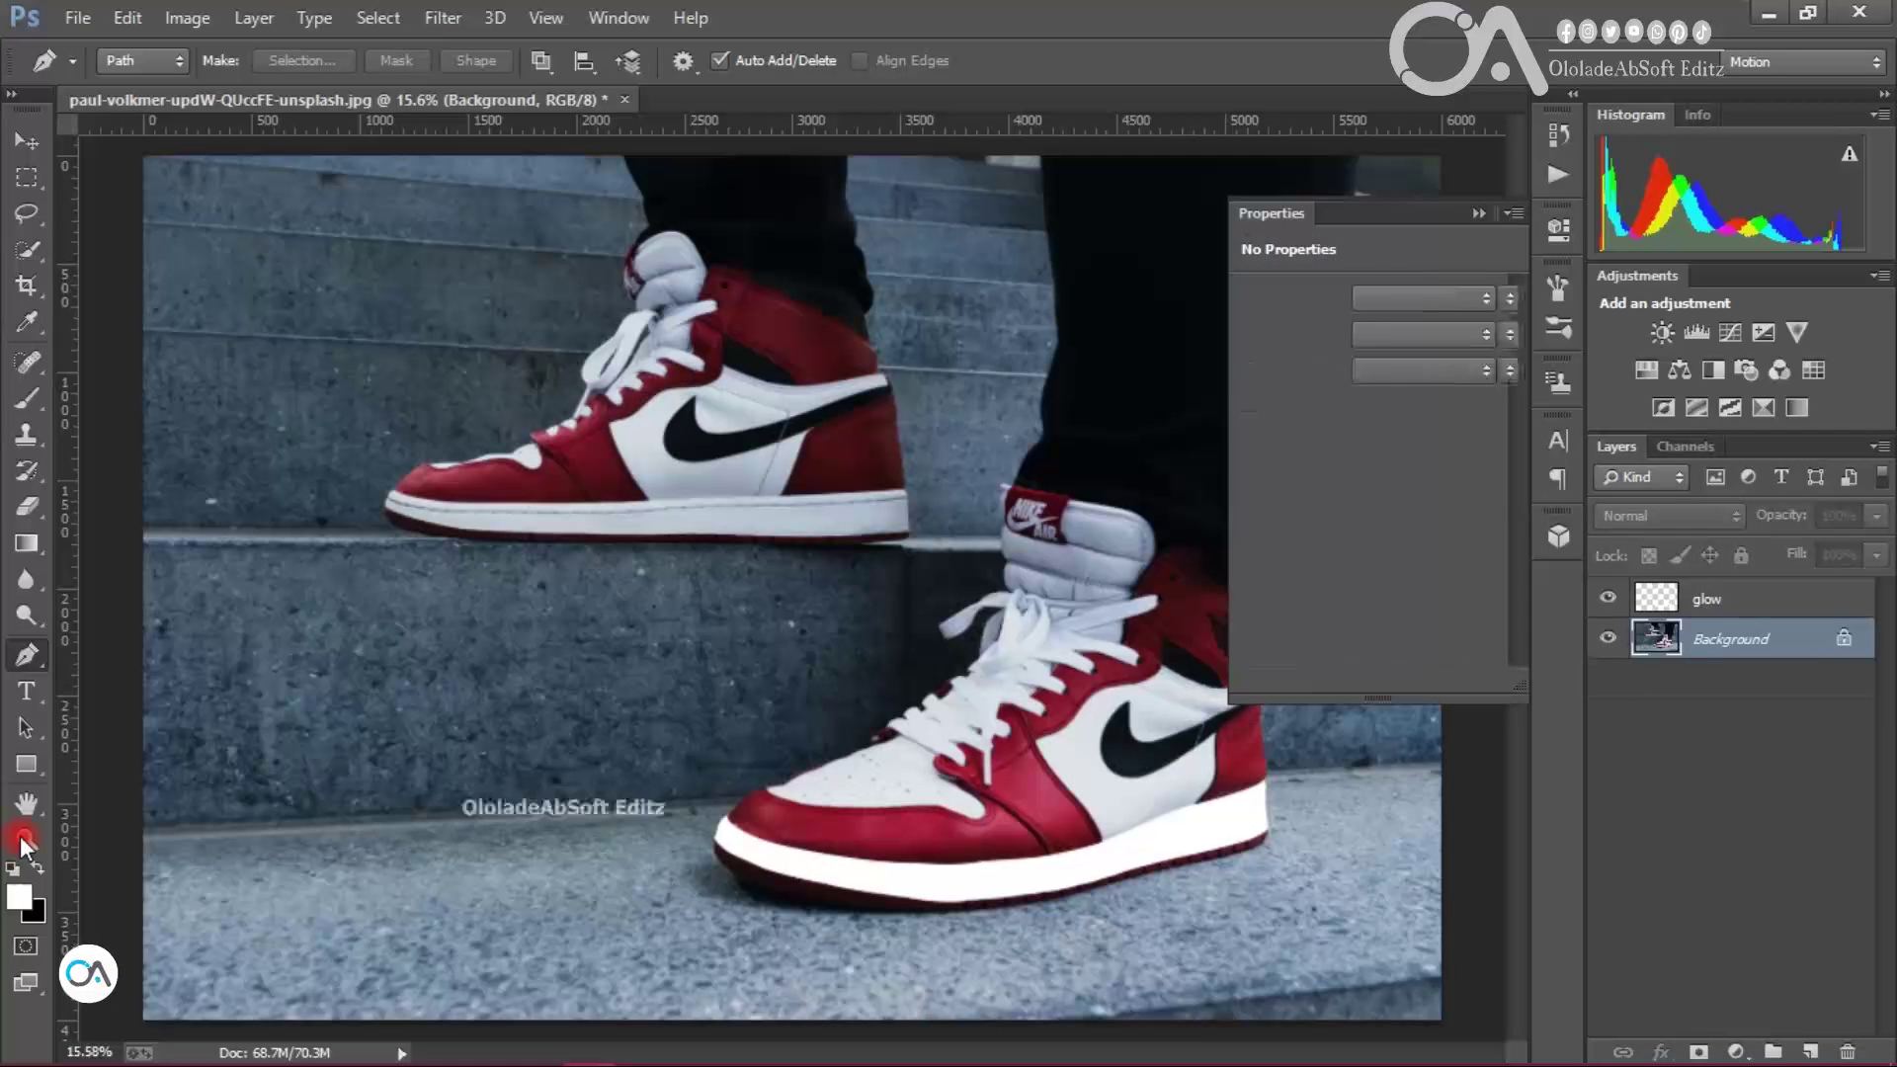
left_click(1423, 298)
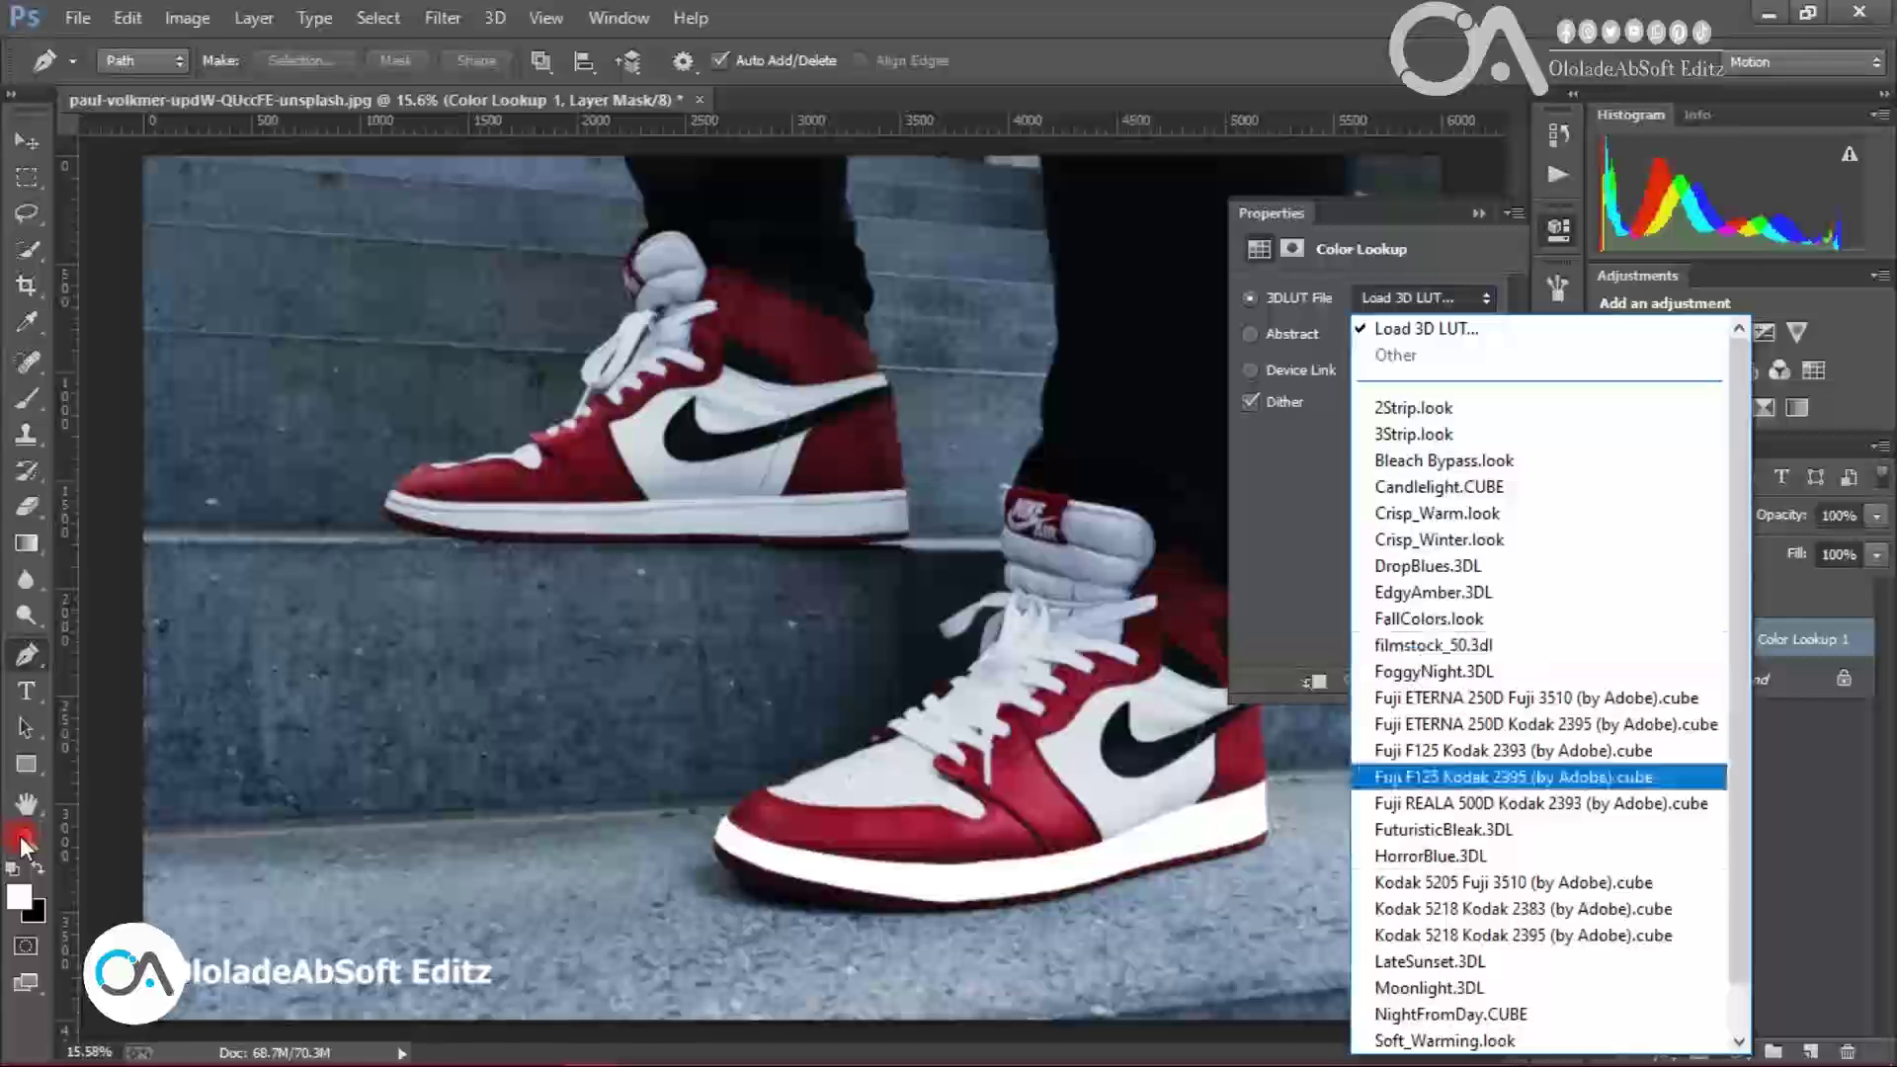
left_click(1453, 1014)
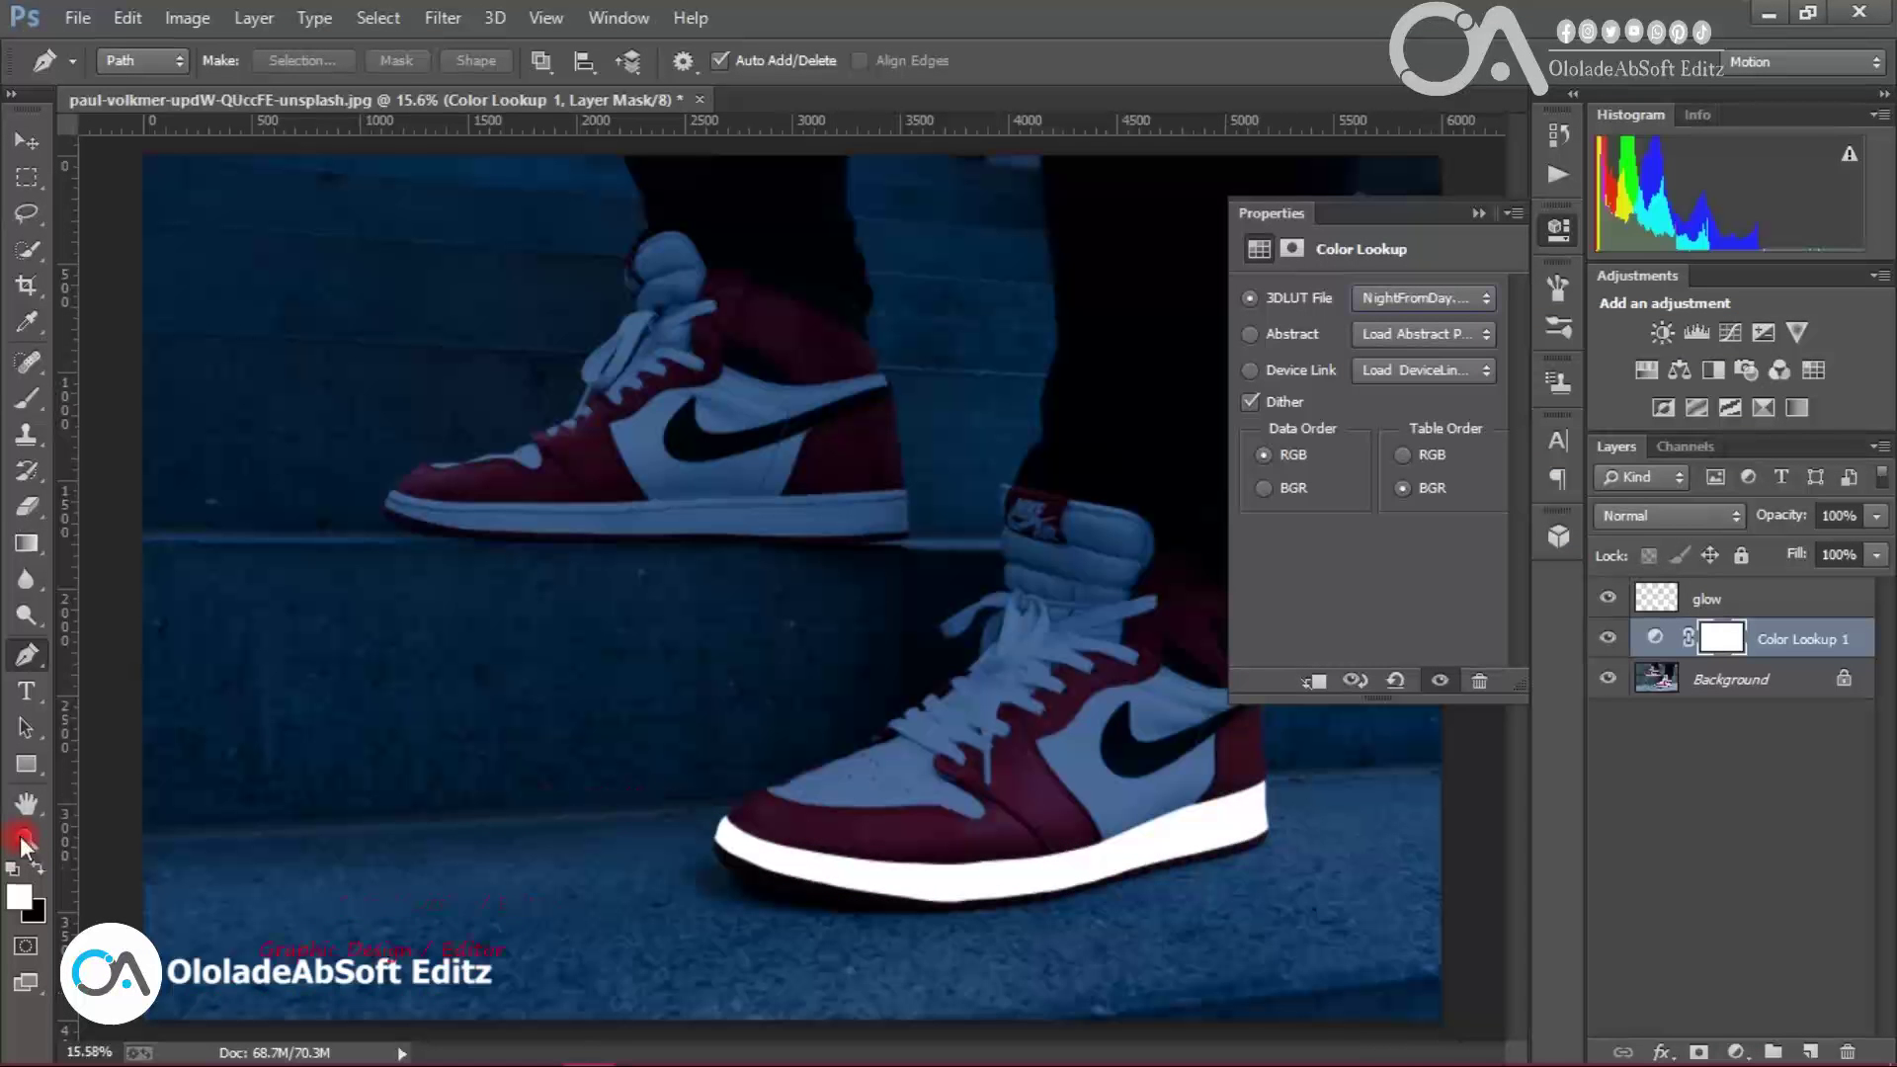
left_click(1479, 213)
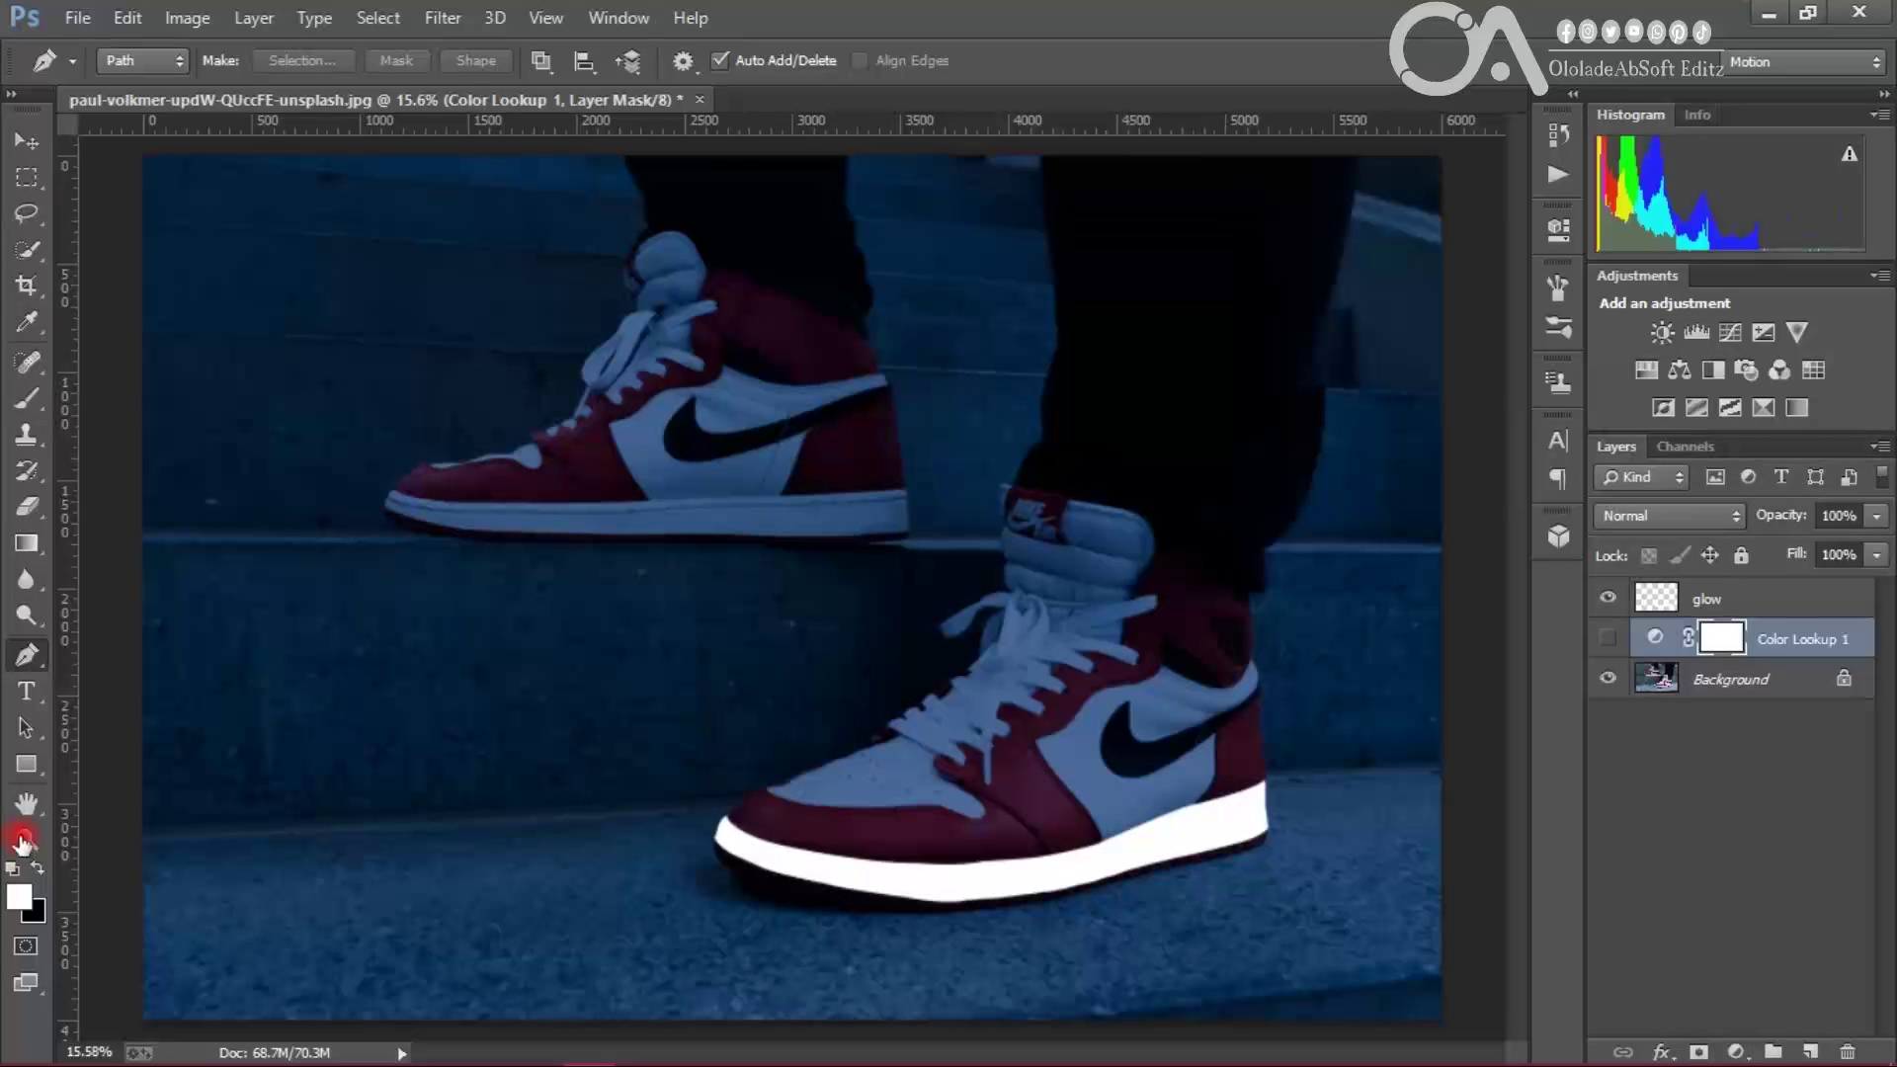
Step: Toggle the visibility of the Color Lookup and glow layers to compare the image with and without them
left_click(1607, 638)
left_click(1607, 598)
left_click(1607, 597)
Step: Add a Curves adjustment layer above Color Lookup 1 and pull the midpoint of the RGB curve slightly down to darken the photo
left_click(1736, 1051)
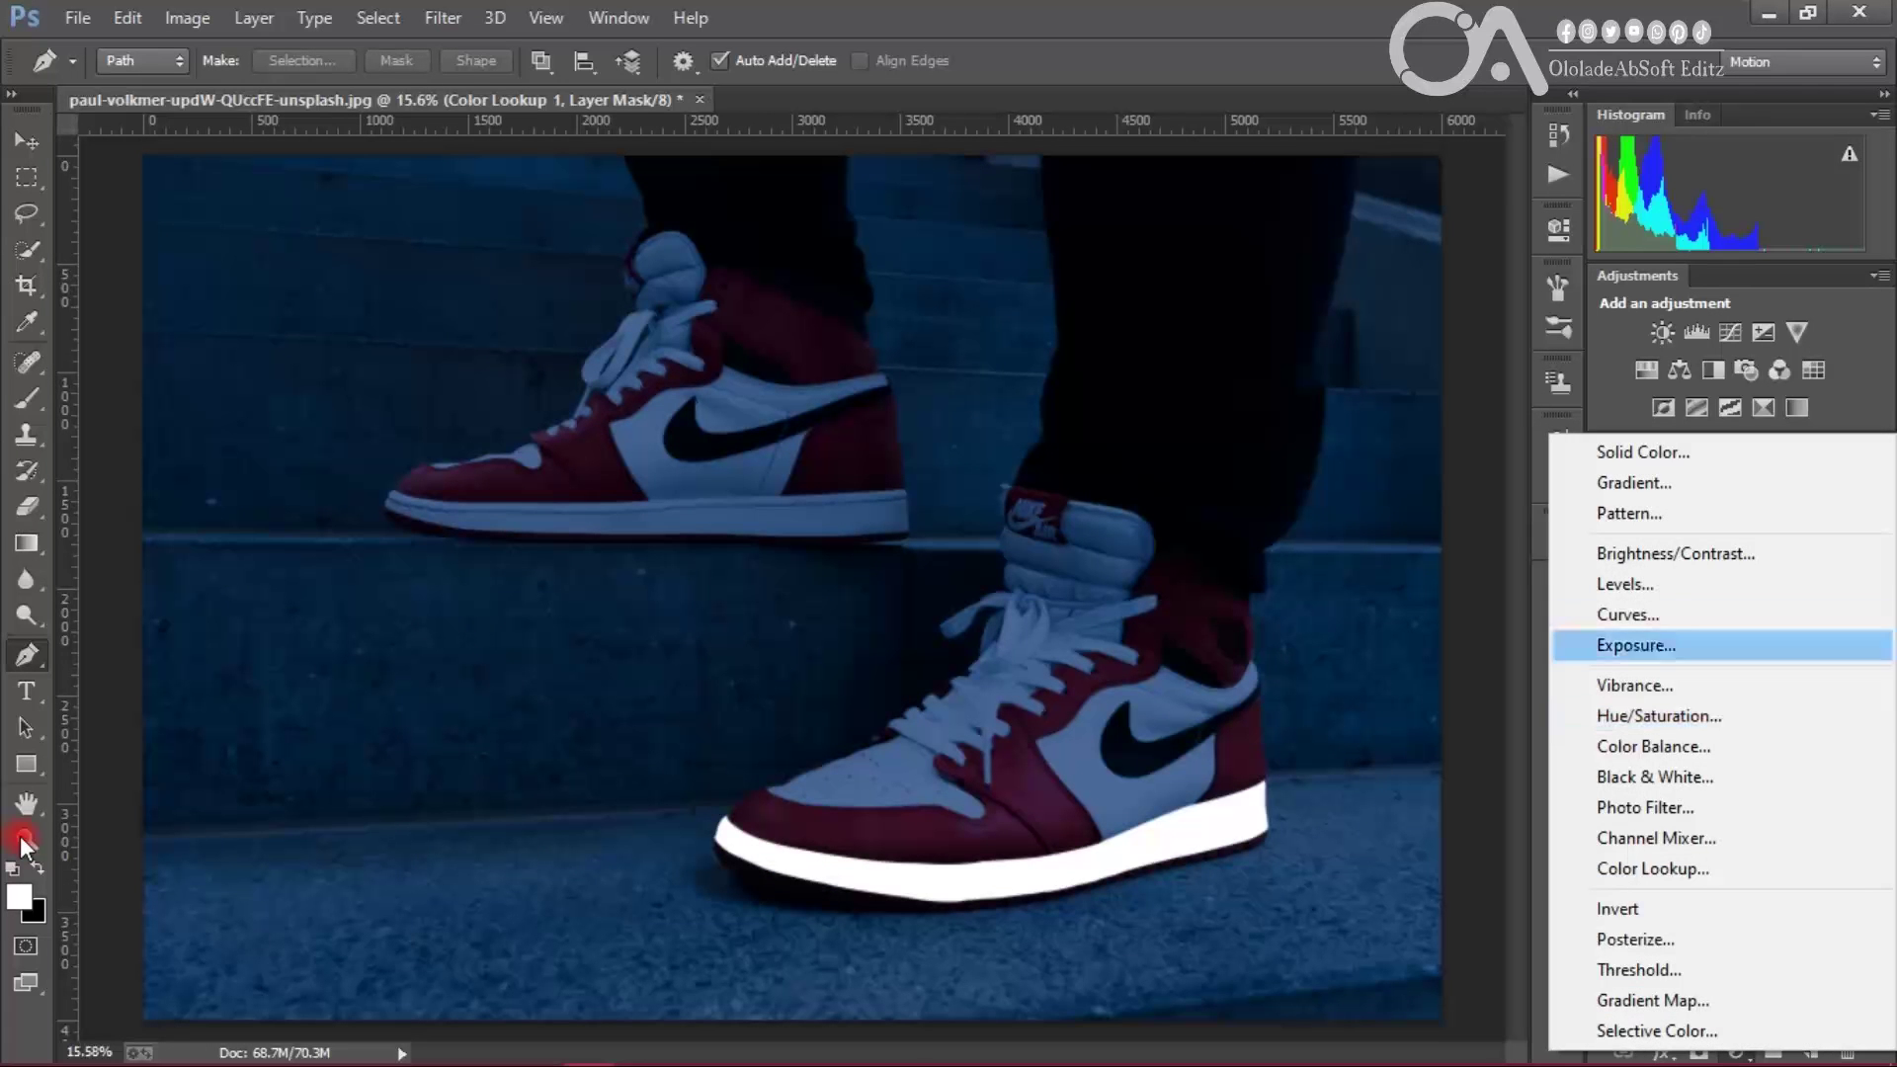
left_click(1628, 615)
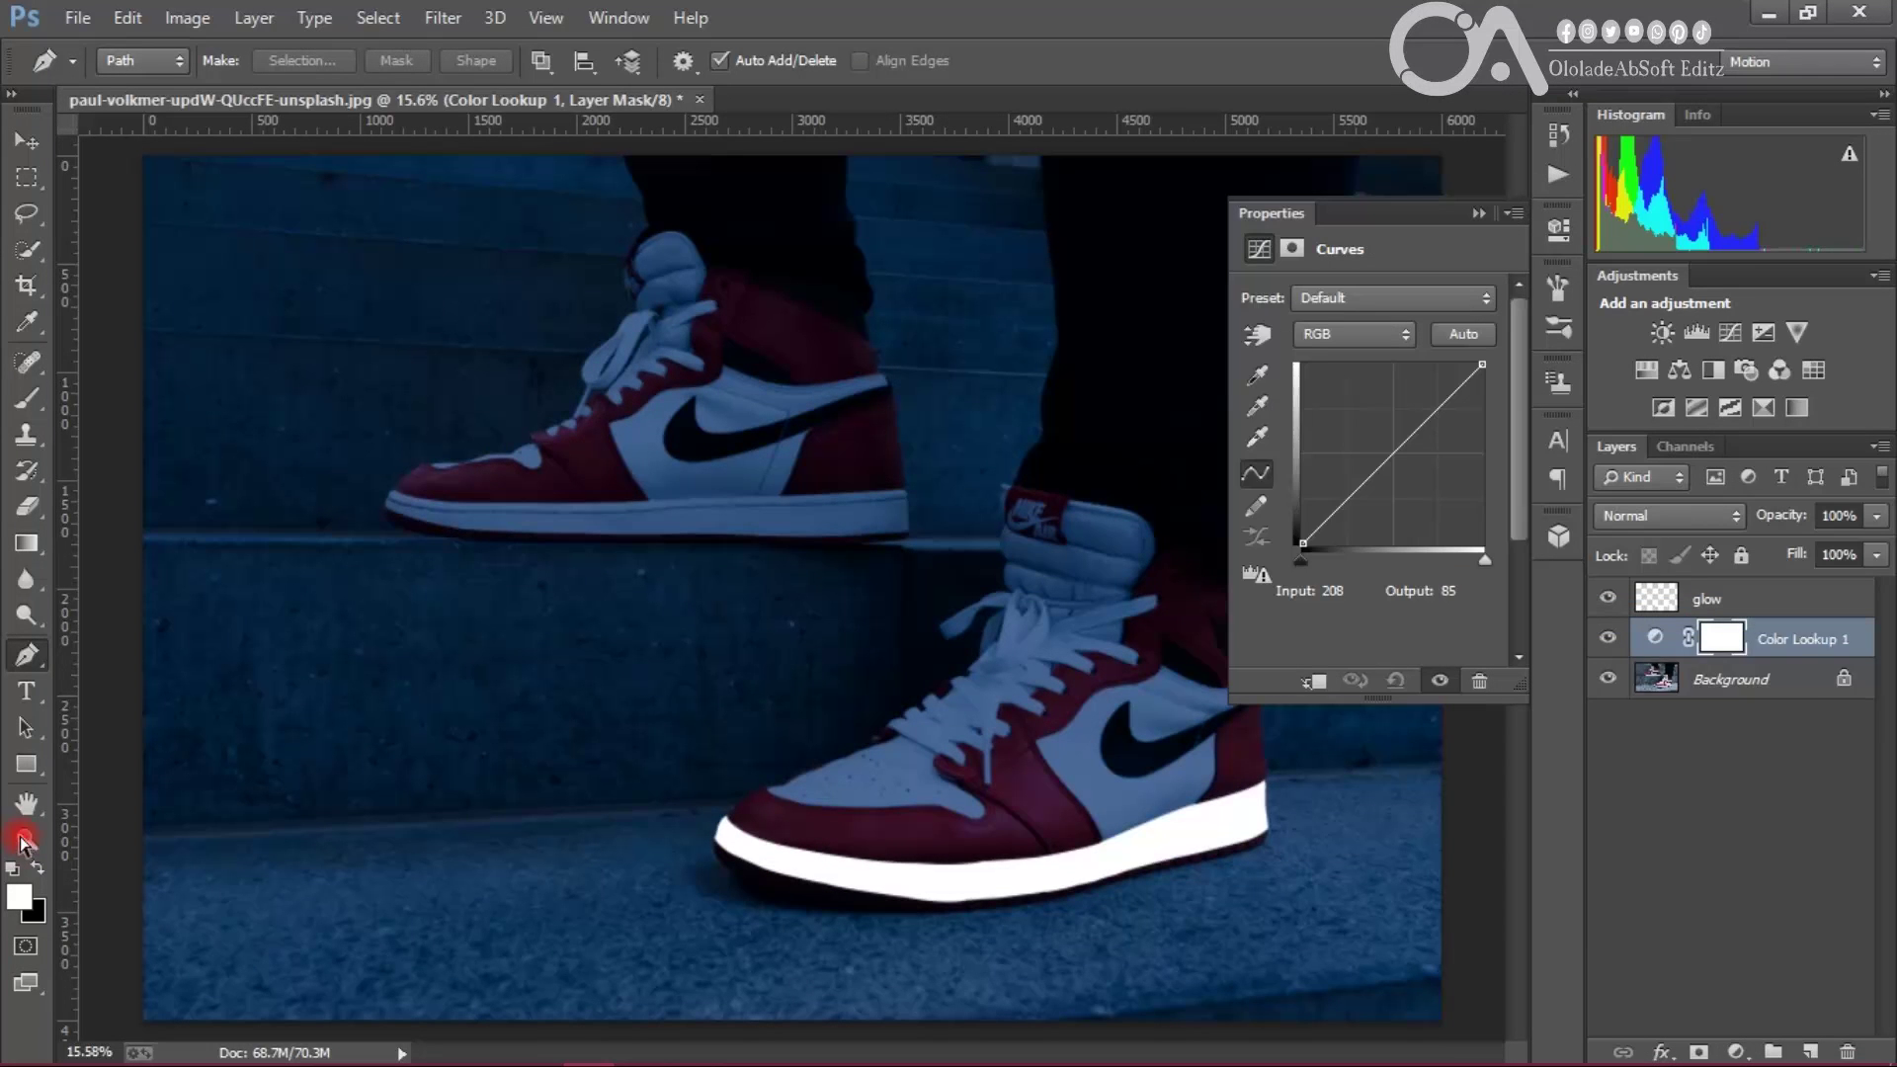
left_click_drag(1369, 472, 1385, 479)
left_click(22, 845)
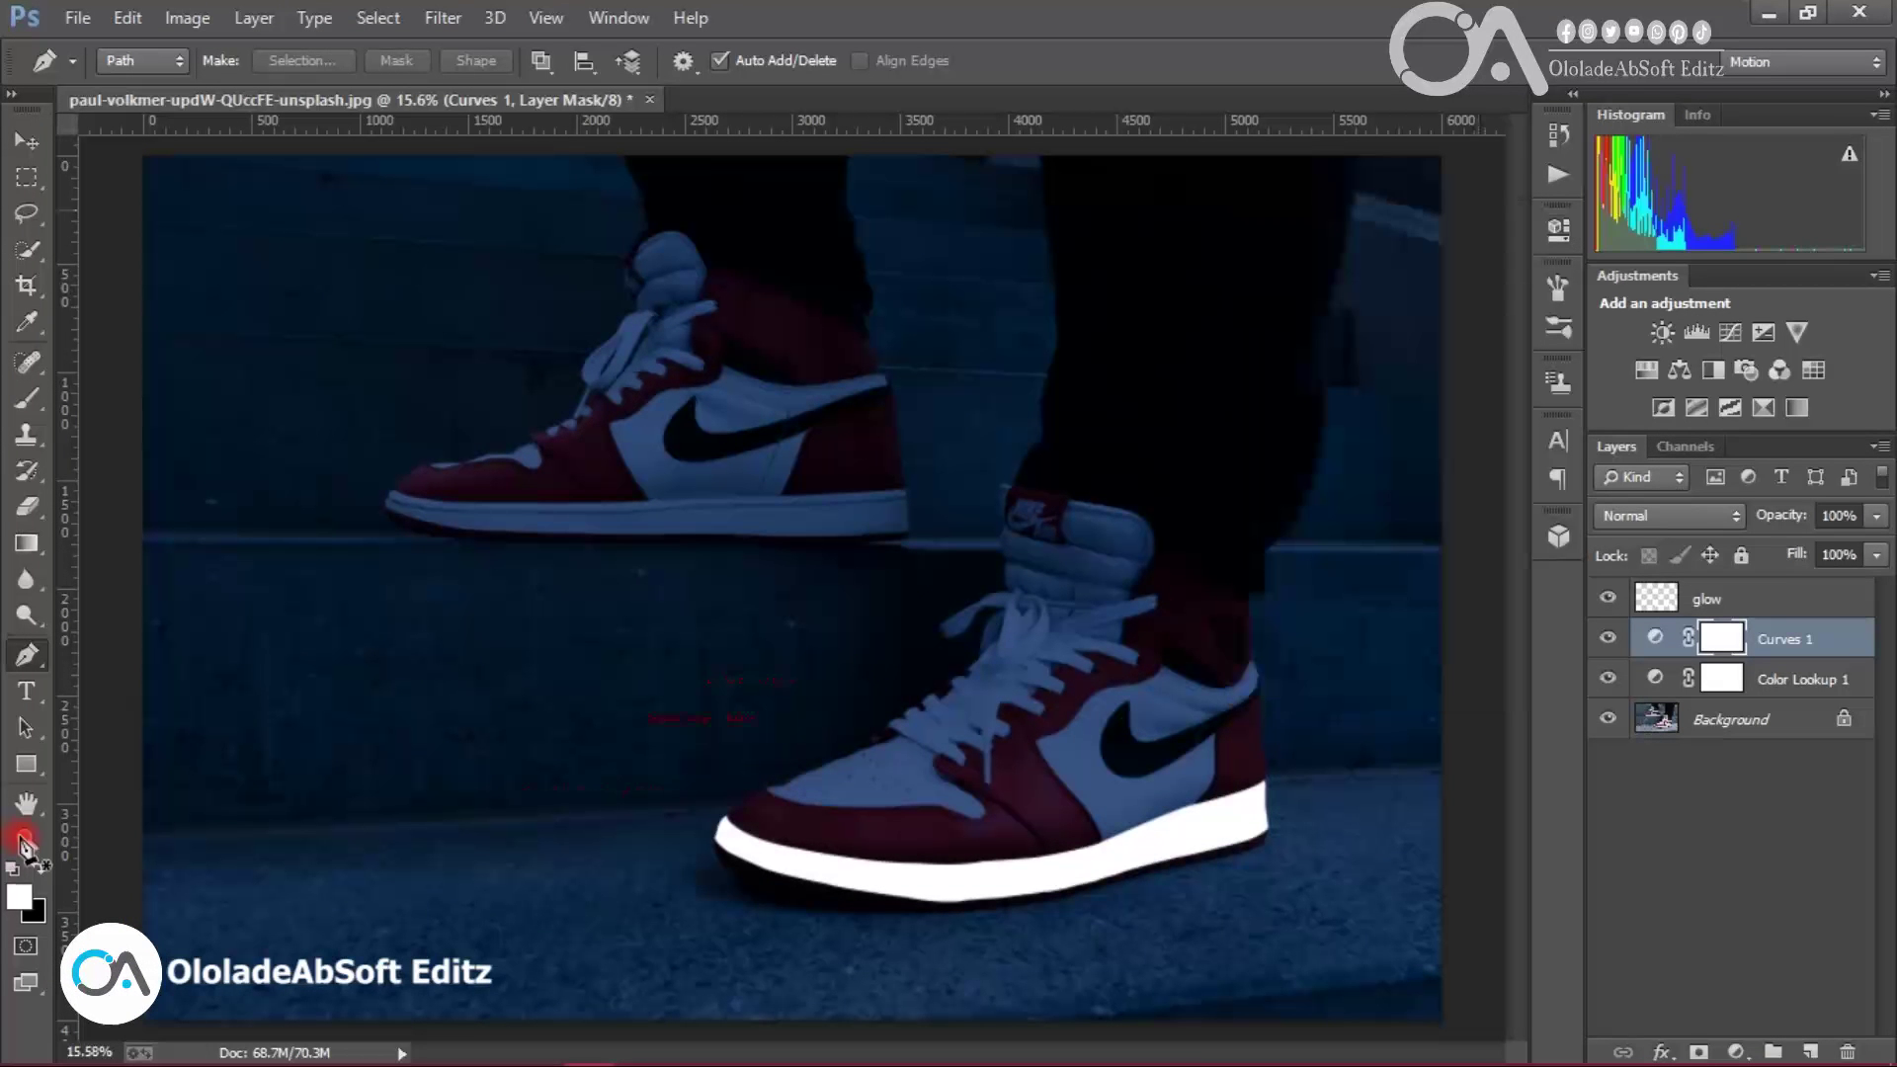
Step: Toggle the visibility of the Curves 1 layer and of the glow layer to compare the image with and without them
left_click(1607, 638)
left_click(1607, 638)
left_click(1707, 599)
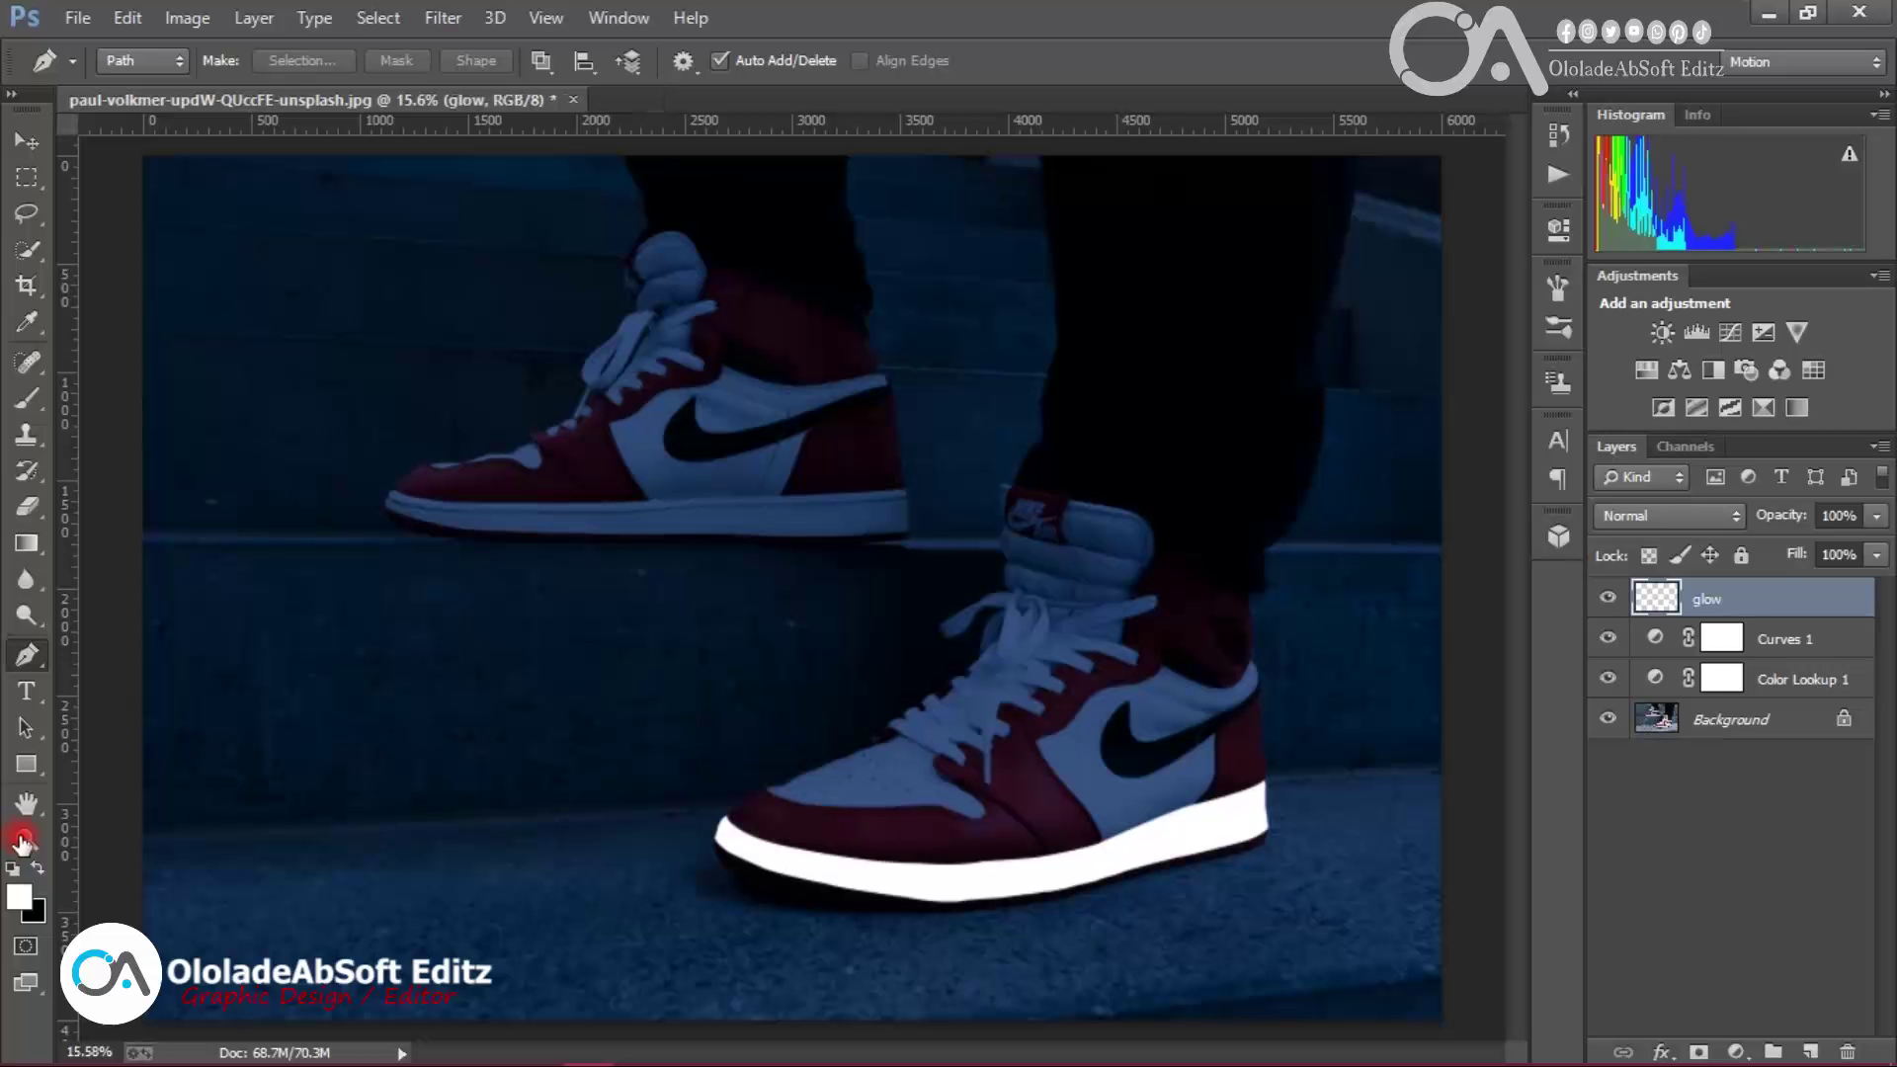
left_click(1607, 598)
left_click(1607, 597)
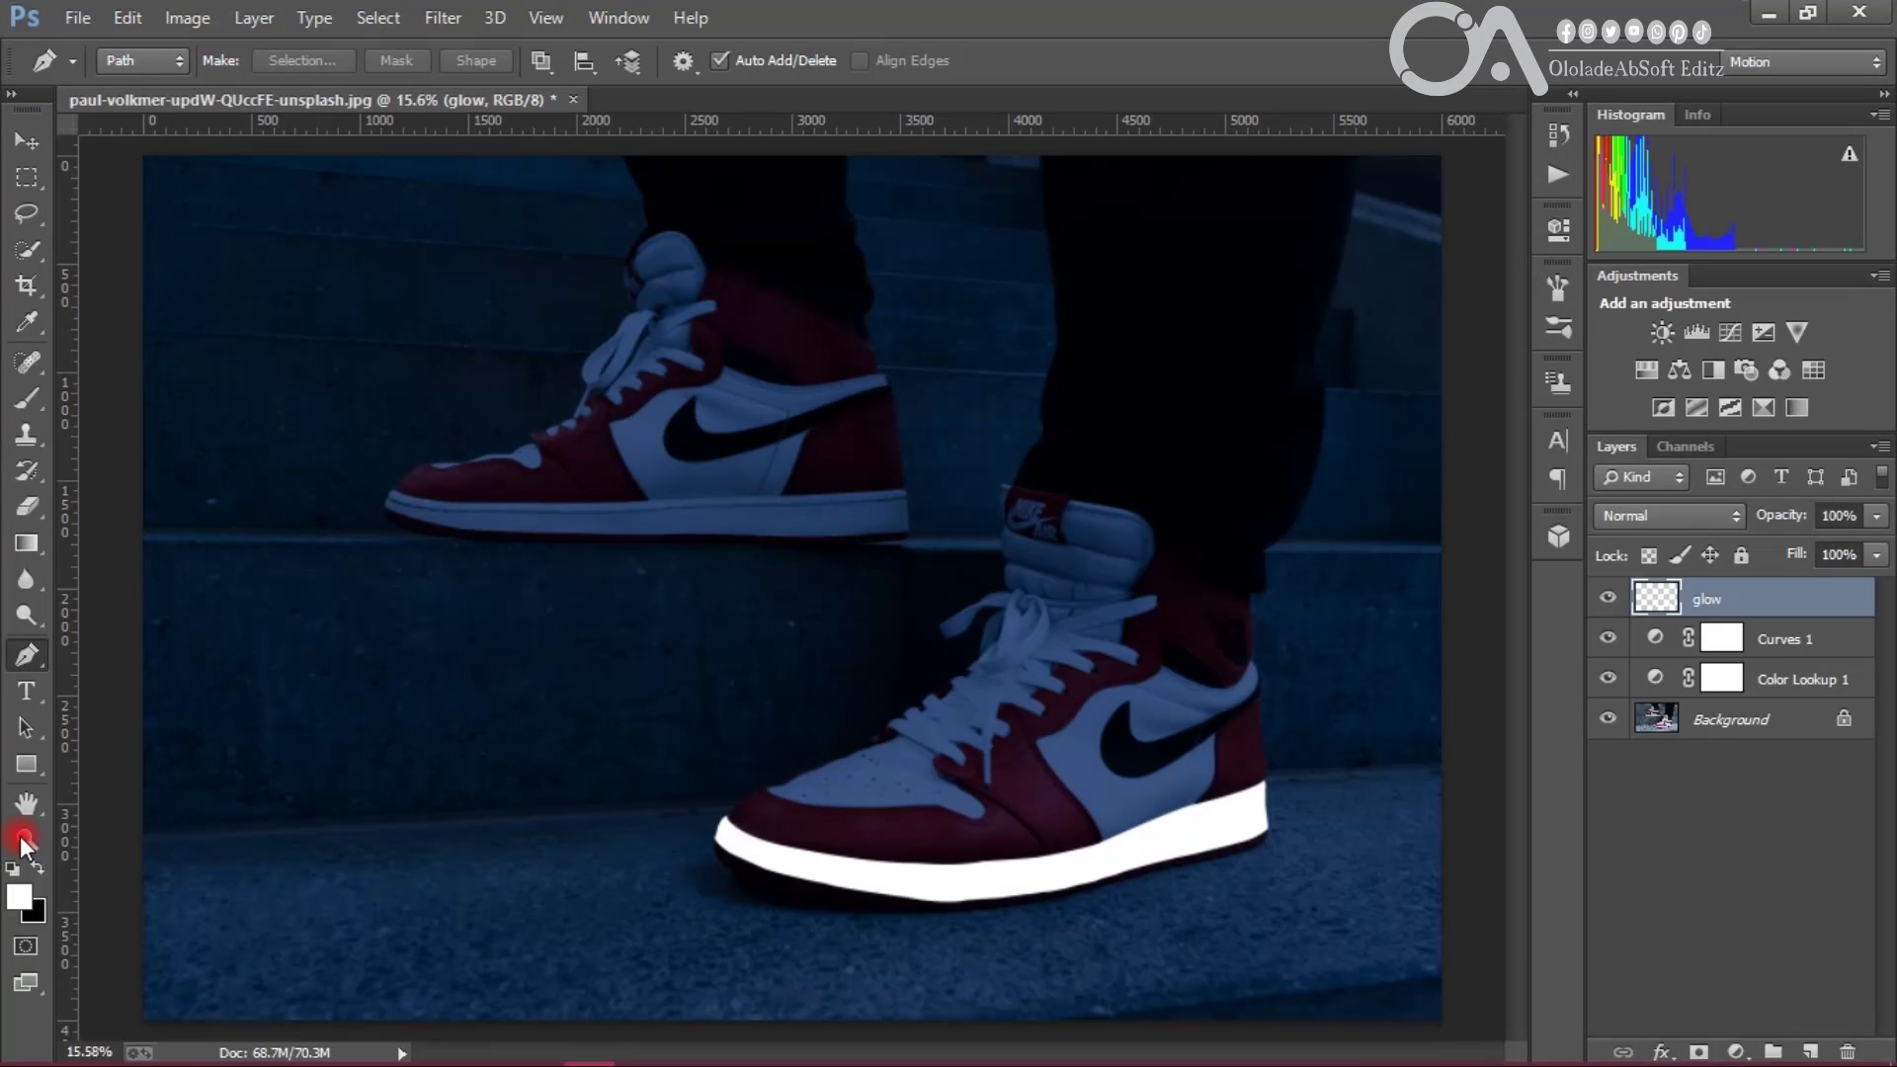
Step: Open the blending options of the glow layer and enable the Outer Glow effect
left_click(1663, 1052)
left_click(1630, 707)
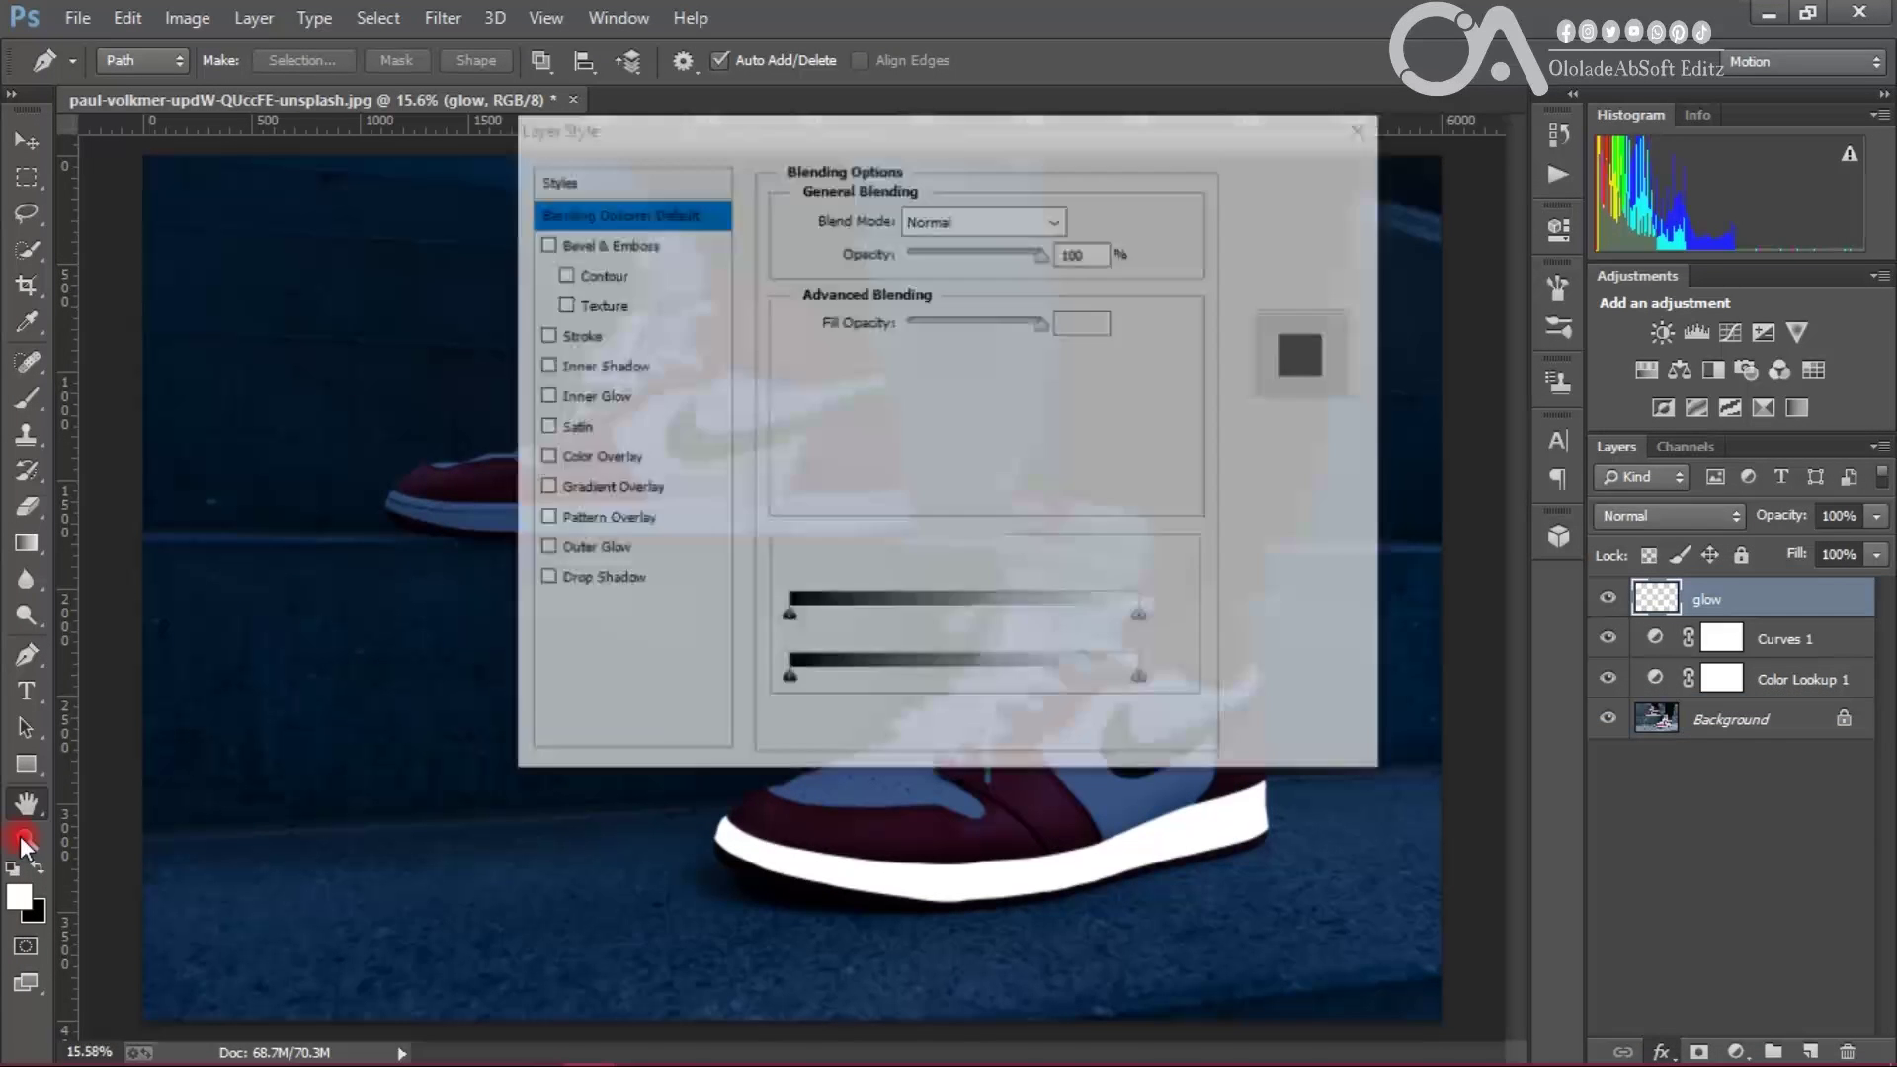
left_click_drag(889, 128, 1050, 18)
left_click(753, 438)
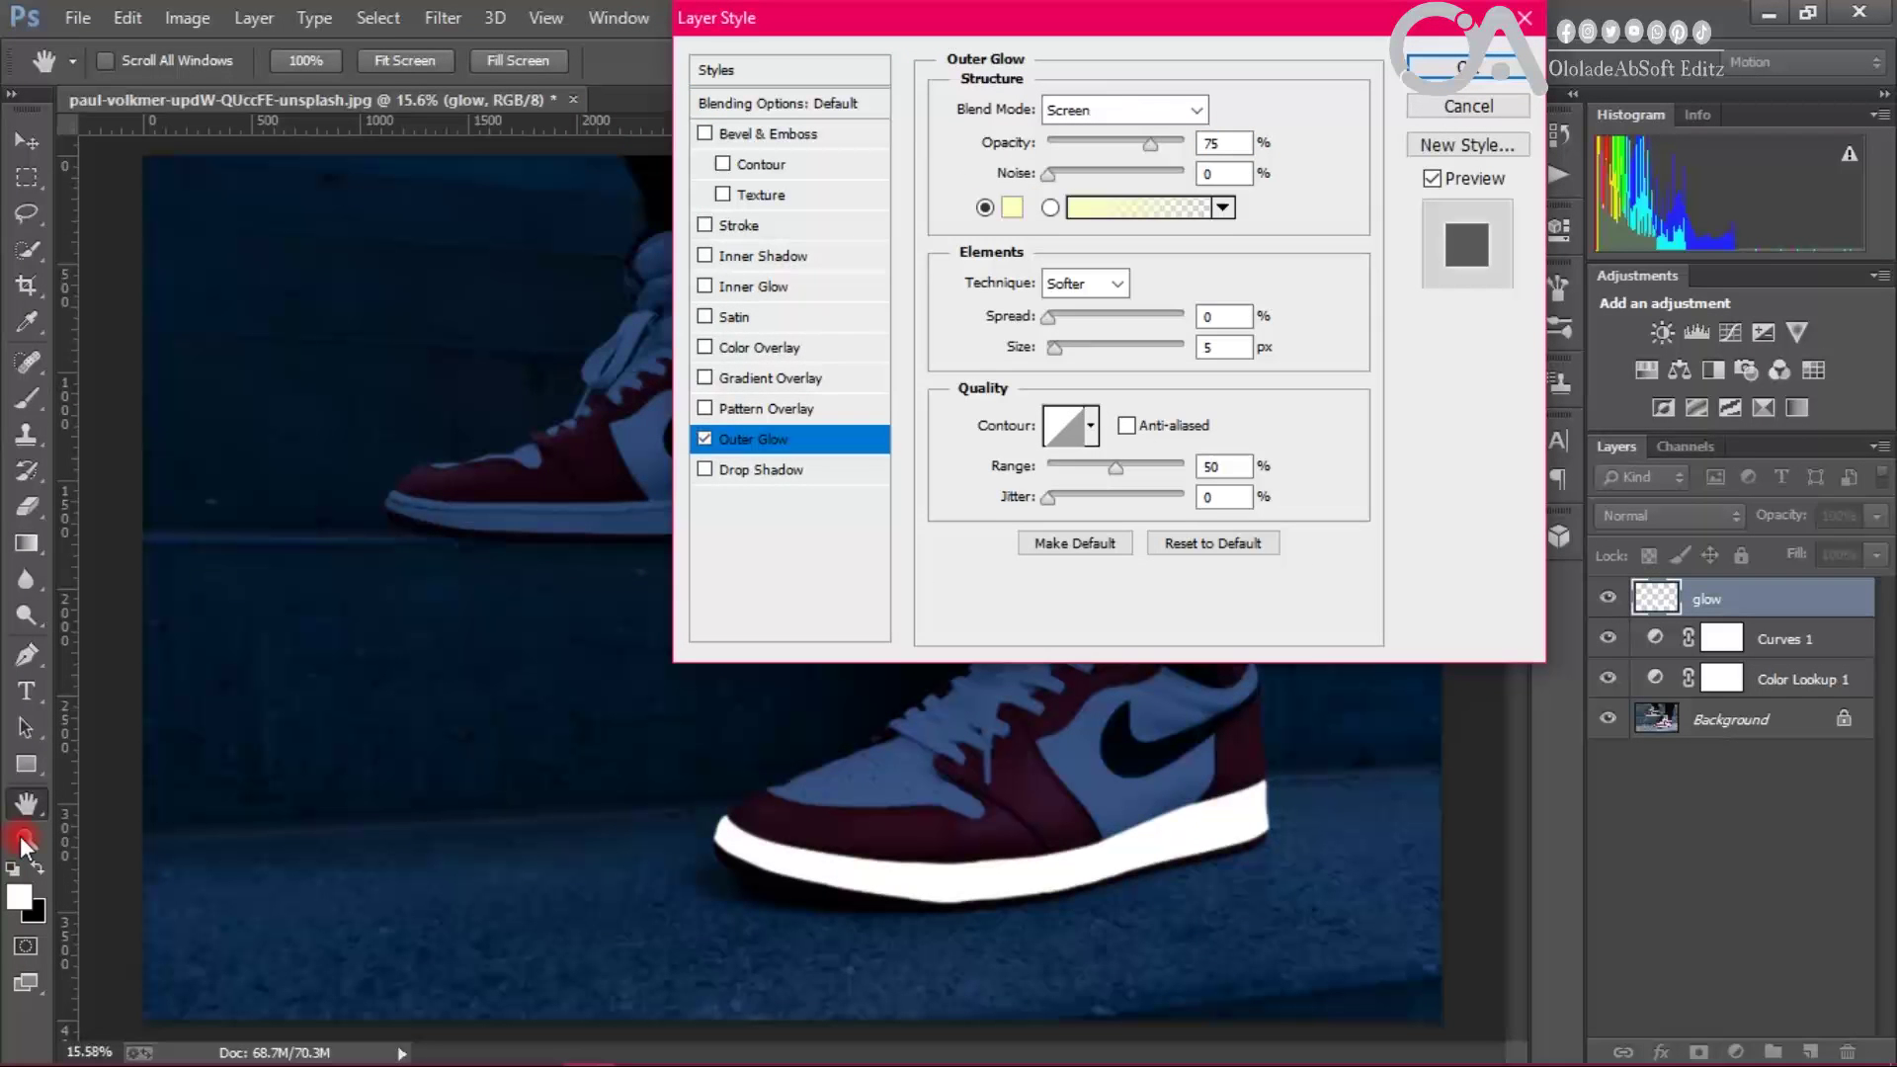
Step: Set the Outer Glow colour to light blue 469cfe and its size to 114 px
left_click(1012, 208)
left_click(941, 372)
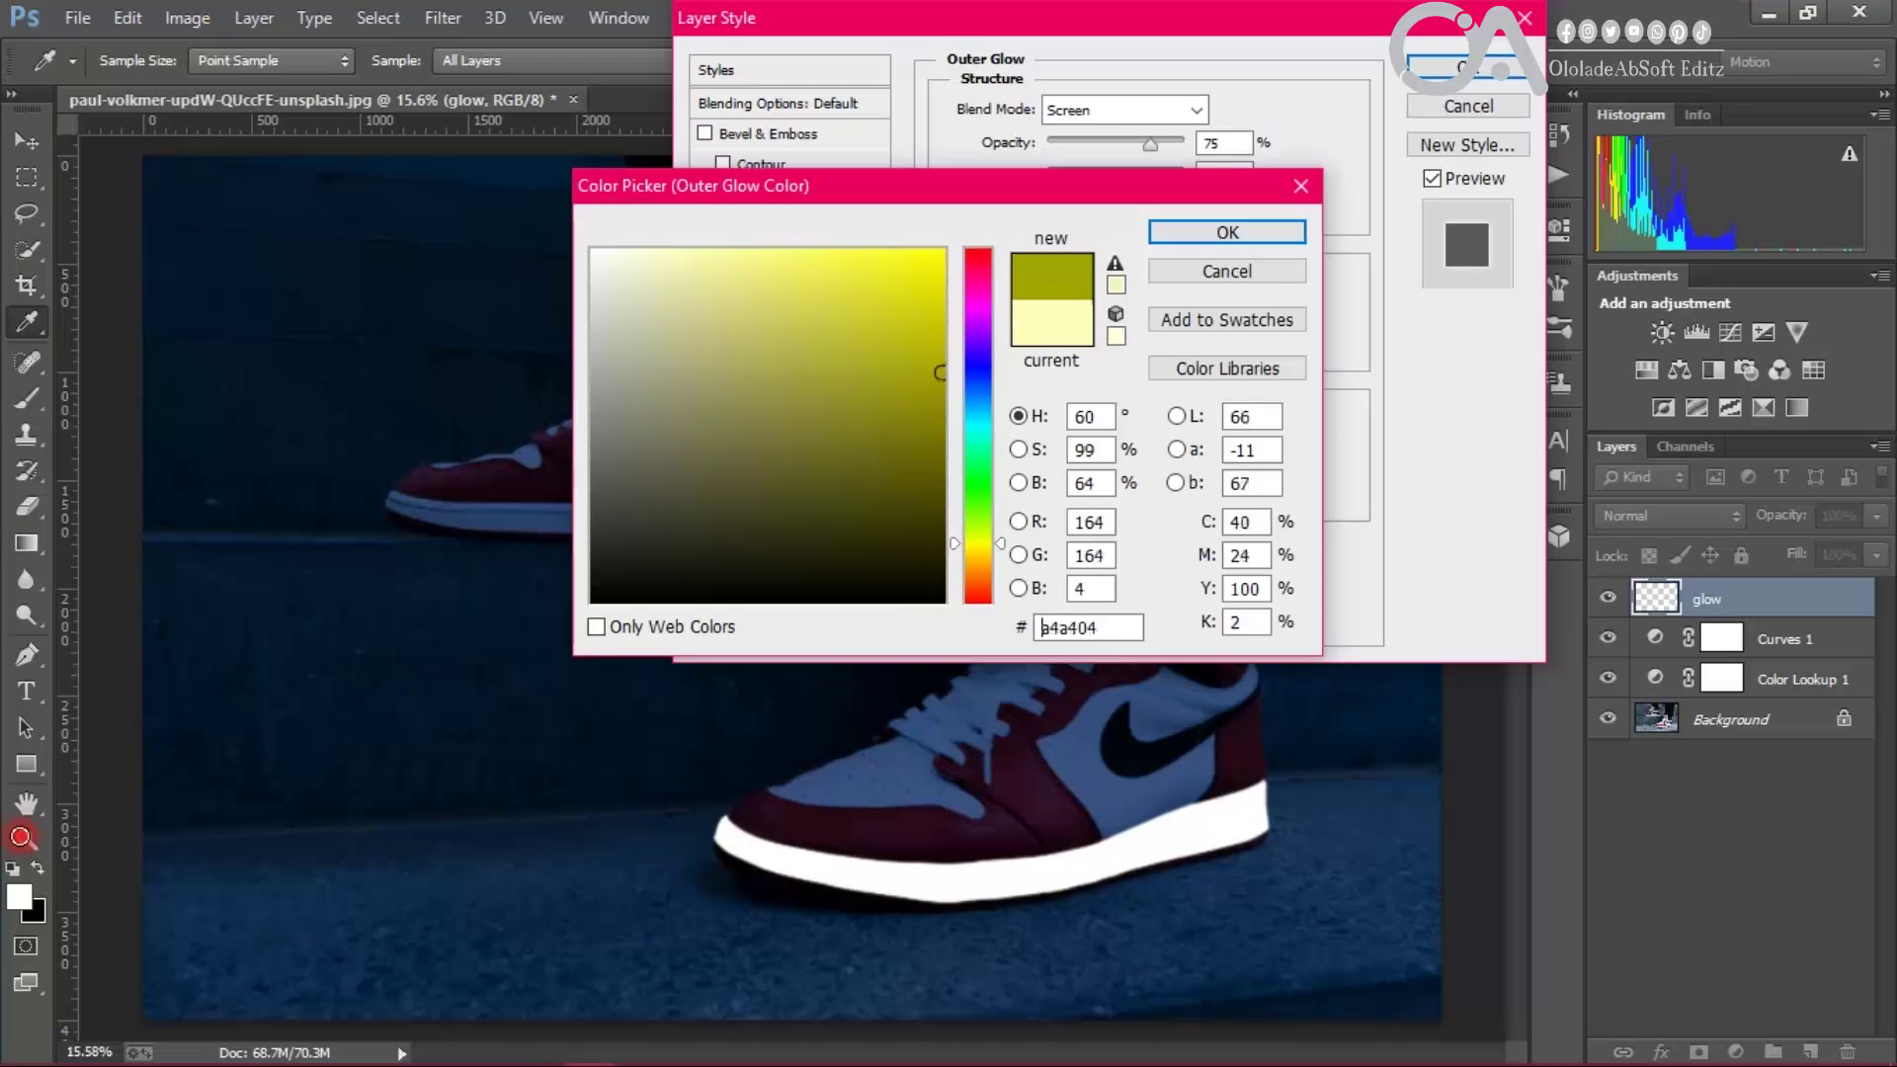
left_click(978, 387)
mouse_move(978, 387)
left_mouse_down()
mouse_move(979, 422)
mouse_move(978, 395)
left_mouse_up()
left_click(978, 425)
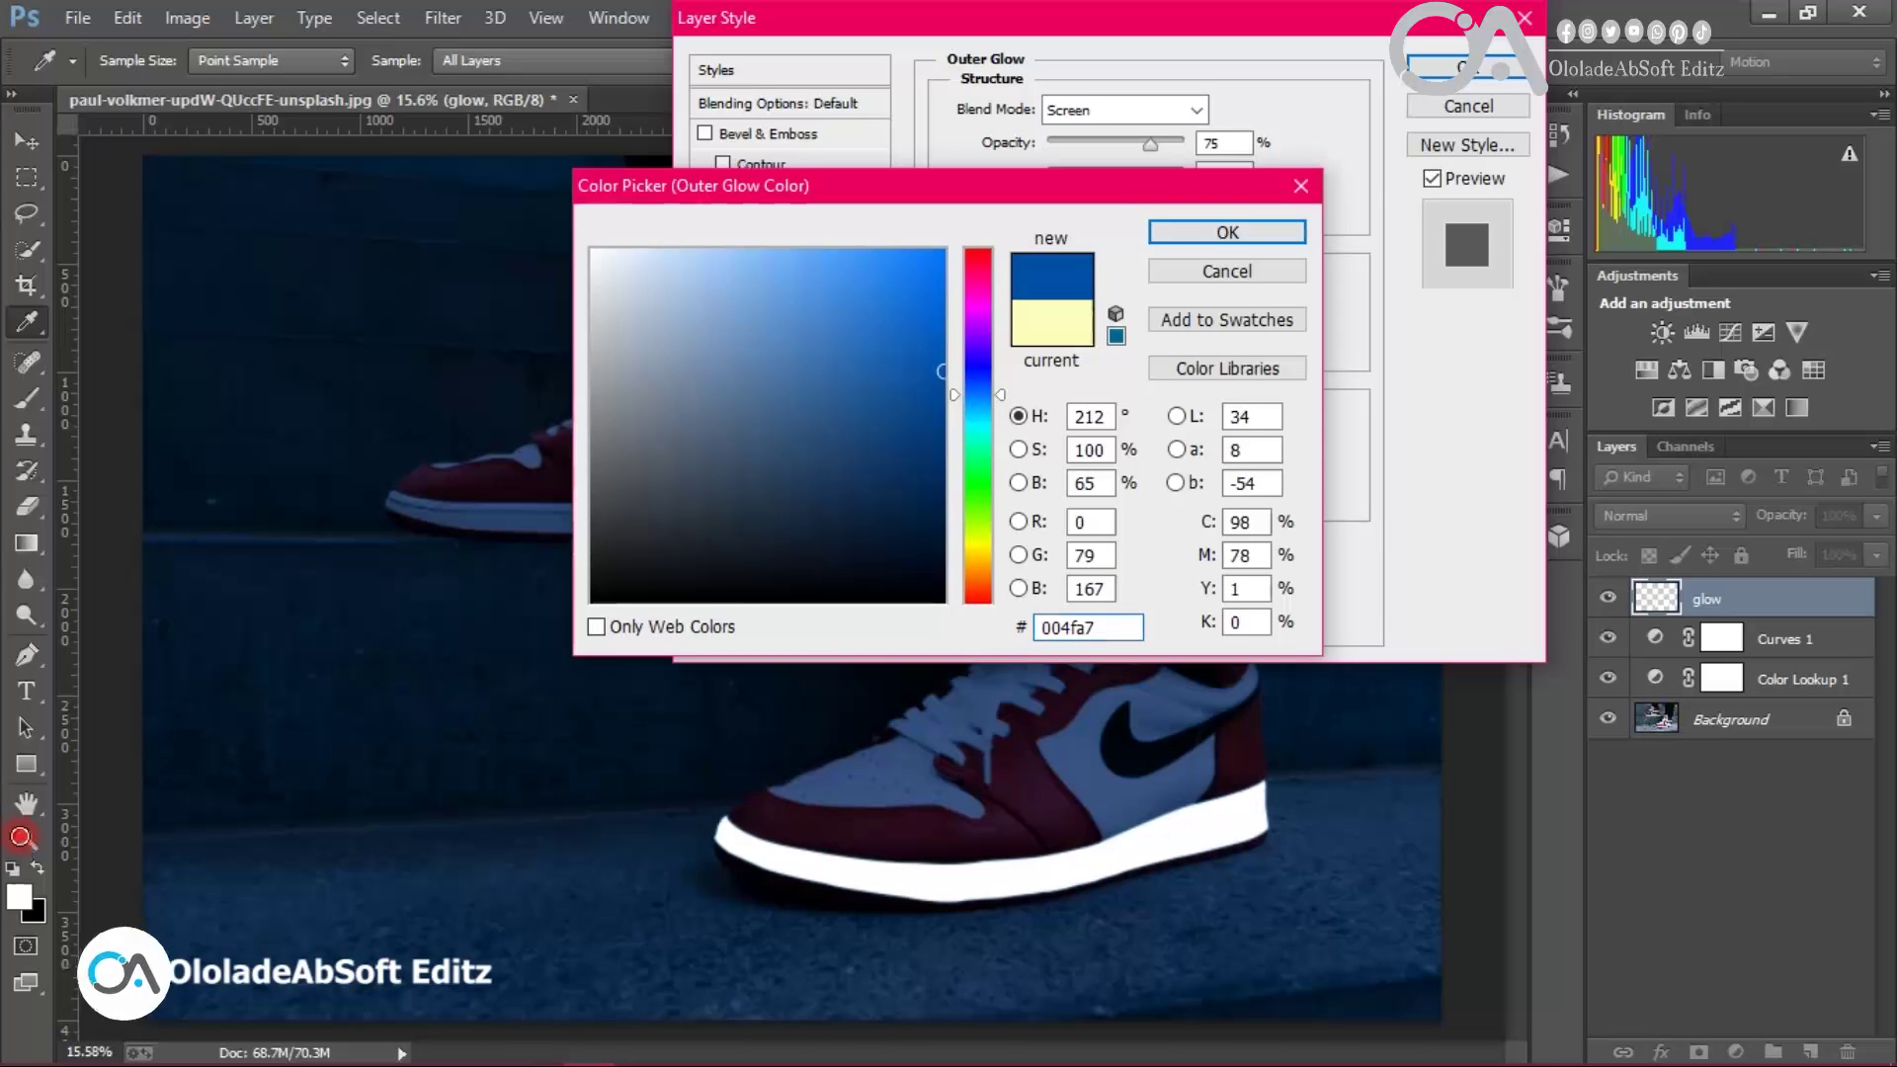
left_click(849, 254)
left_click(1226, 232)
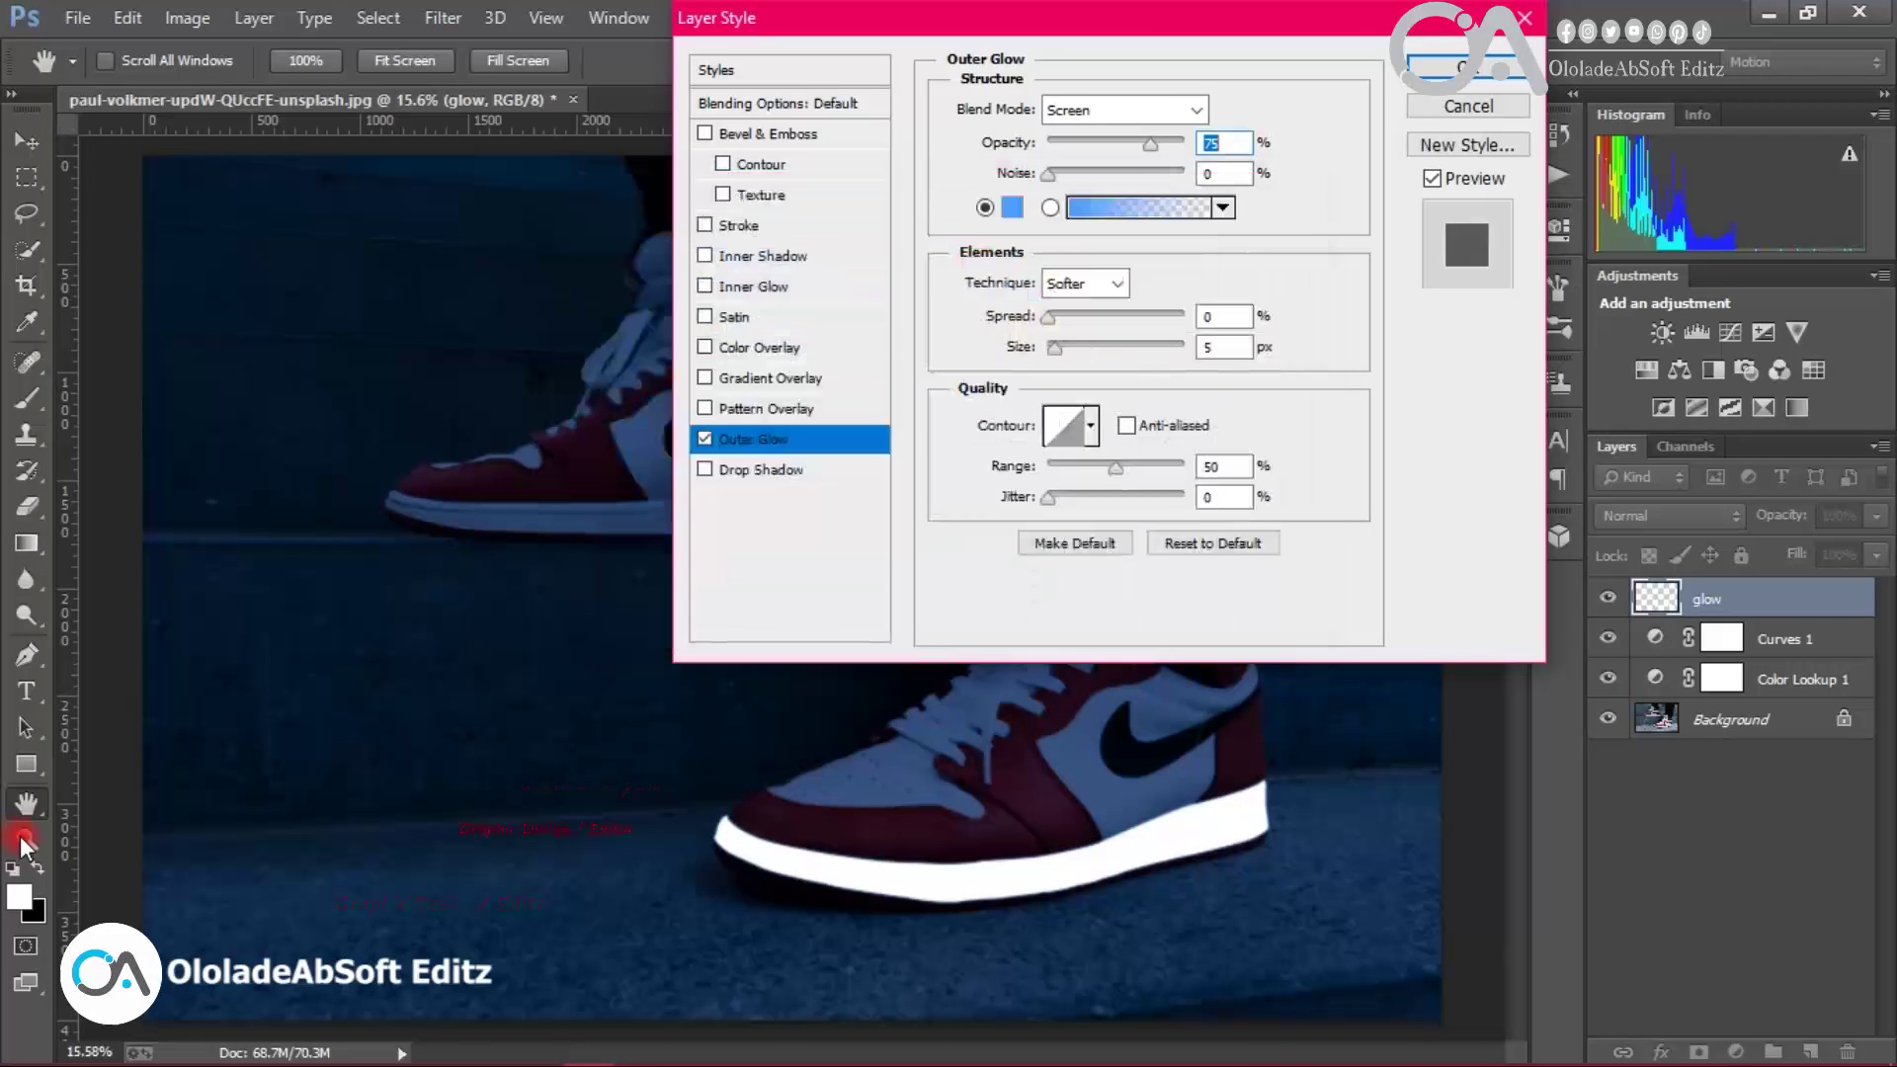
left_click_drag(1054, 348, 1110, 348)
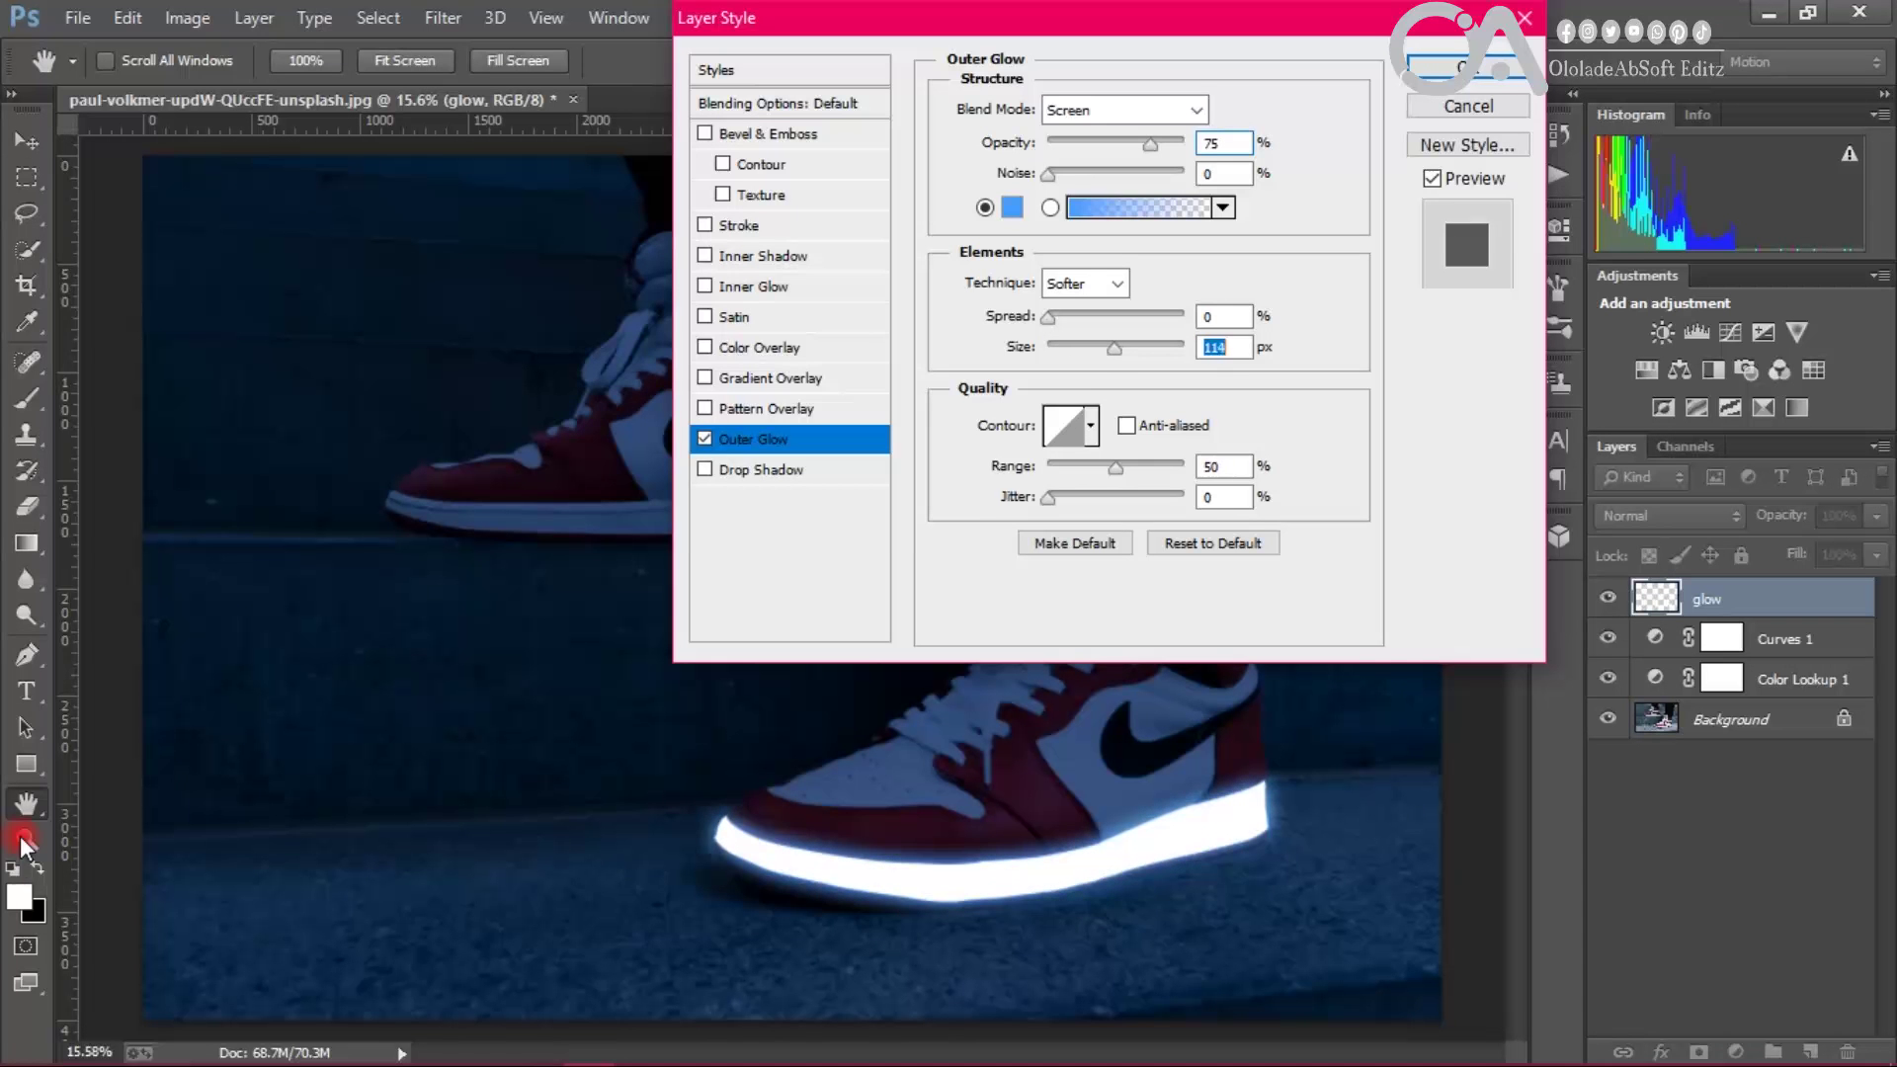
Step: Sample a dark colour from the photo near the front sneaker for the Outer Glow and set its size to 185 px
left_click(1012, 207)
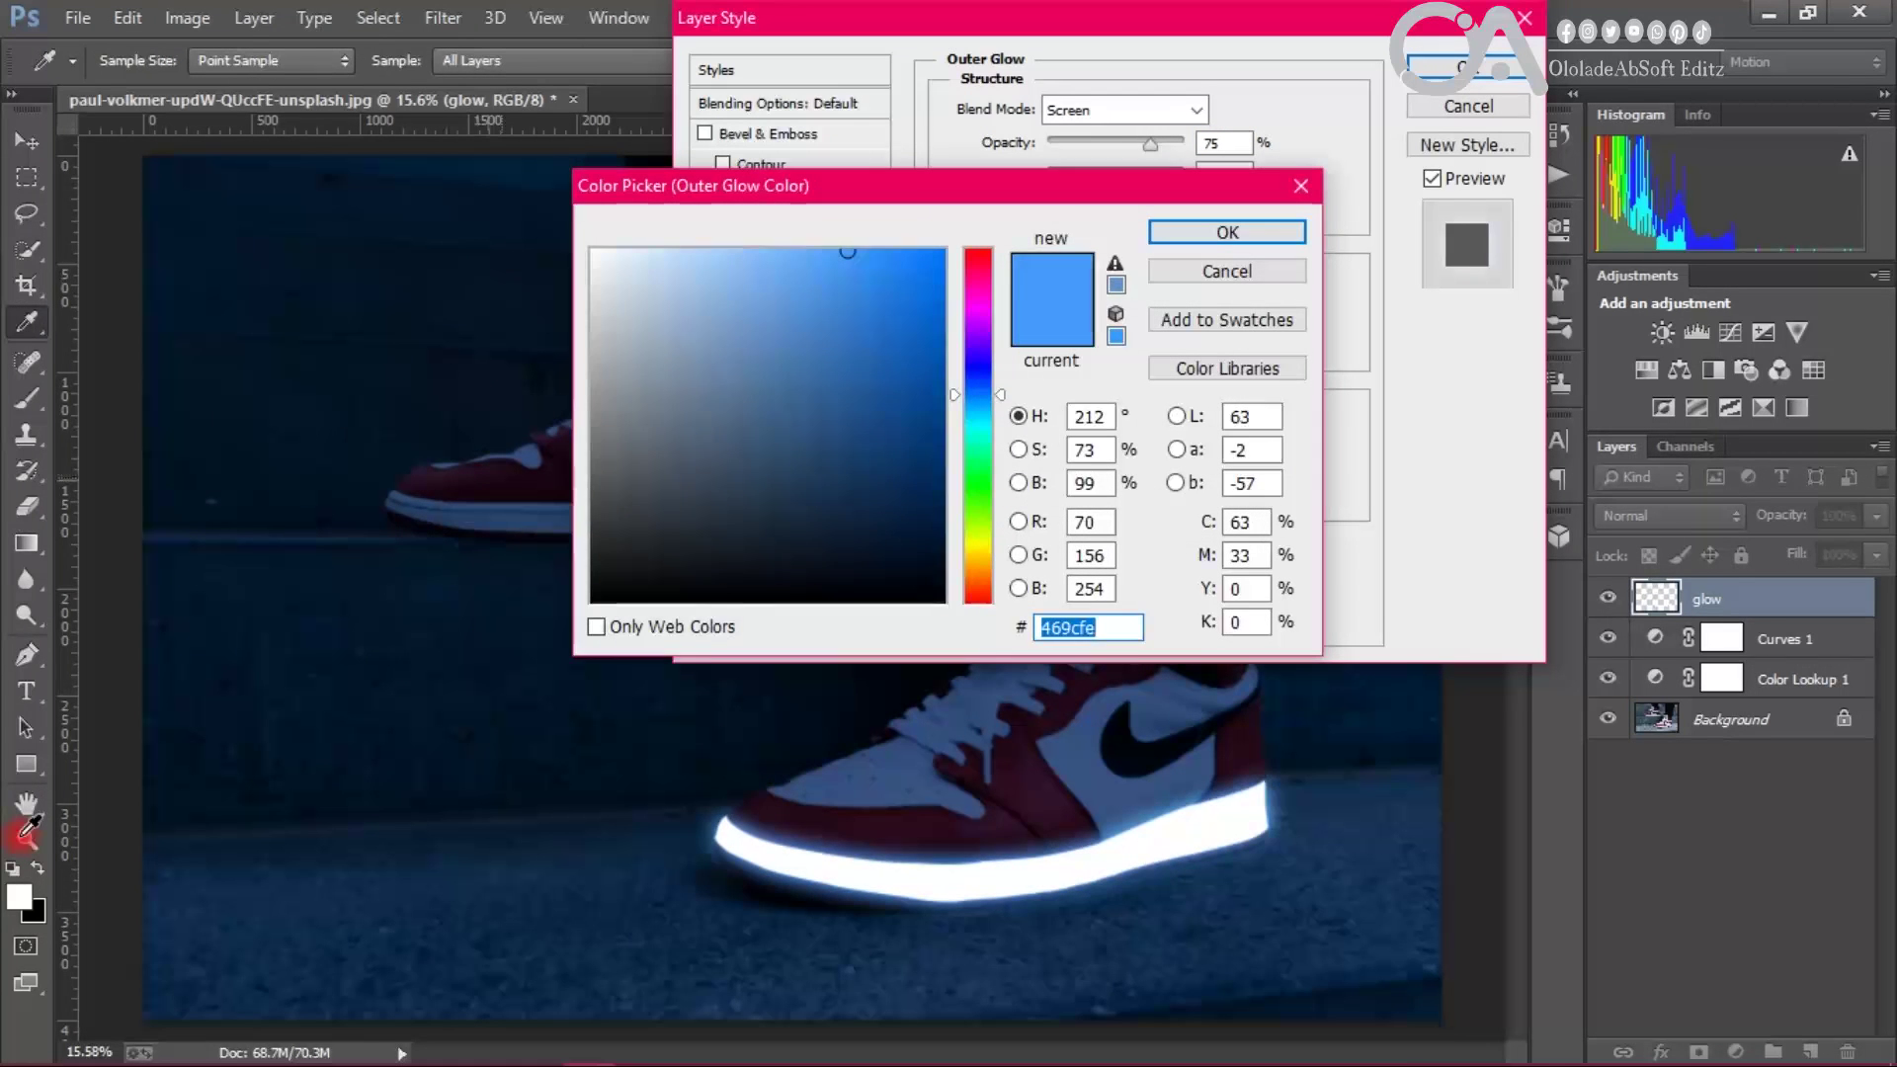
left_click(879, 830)
left_click(1227, 232)
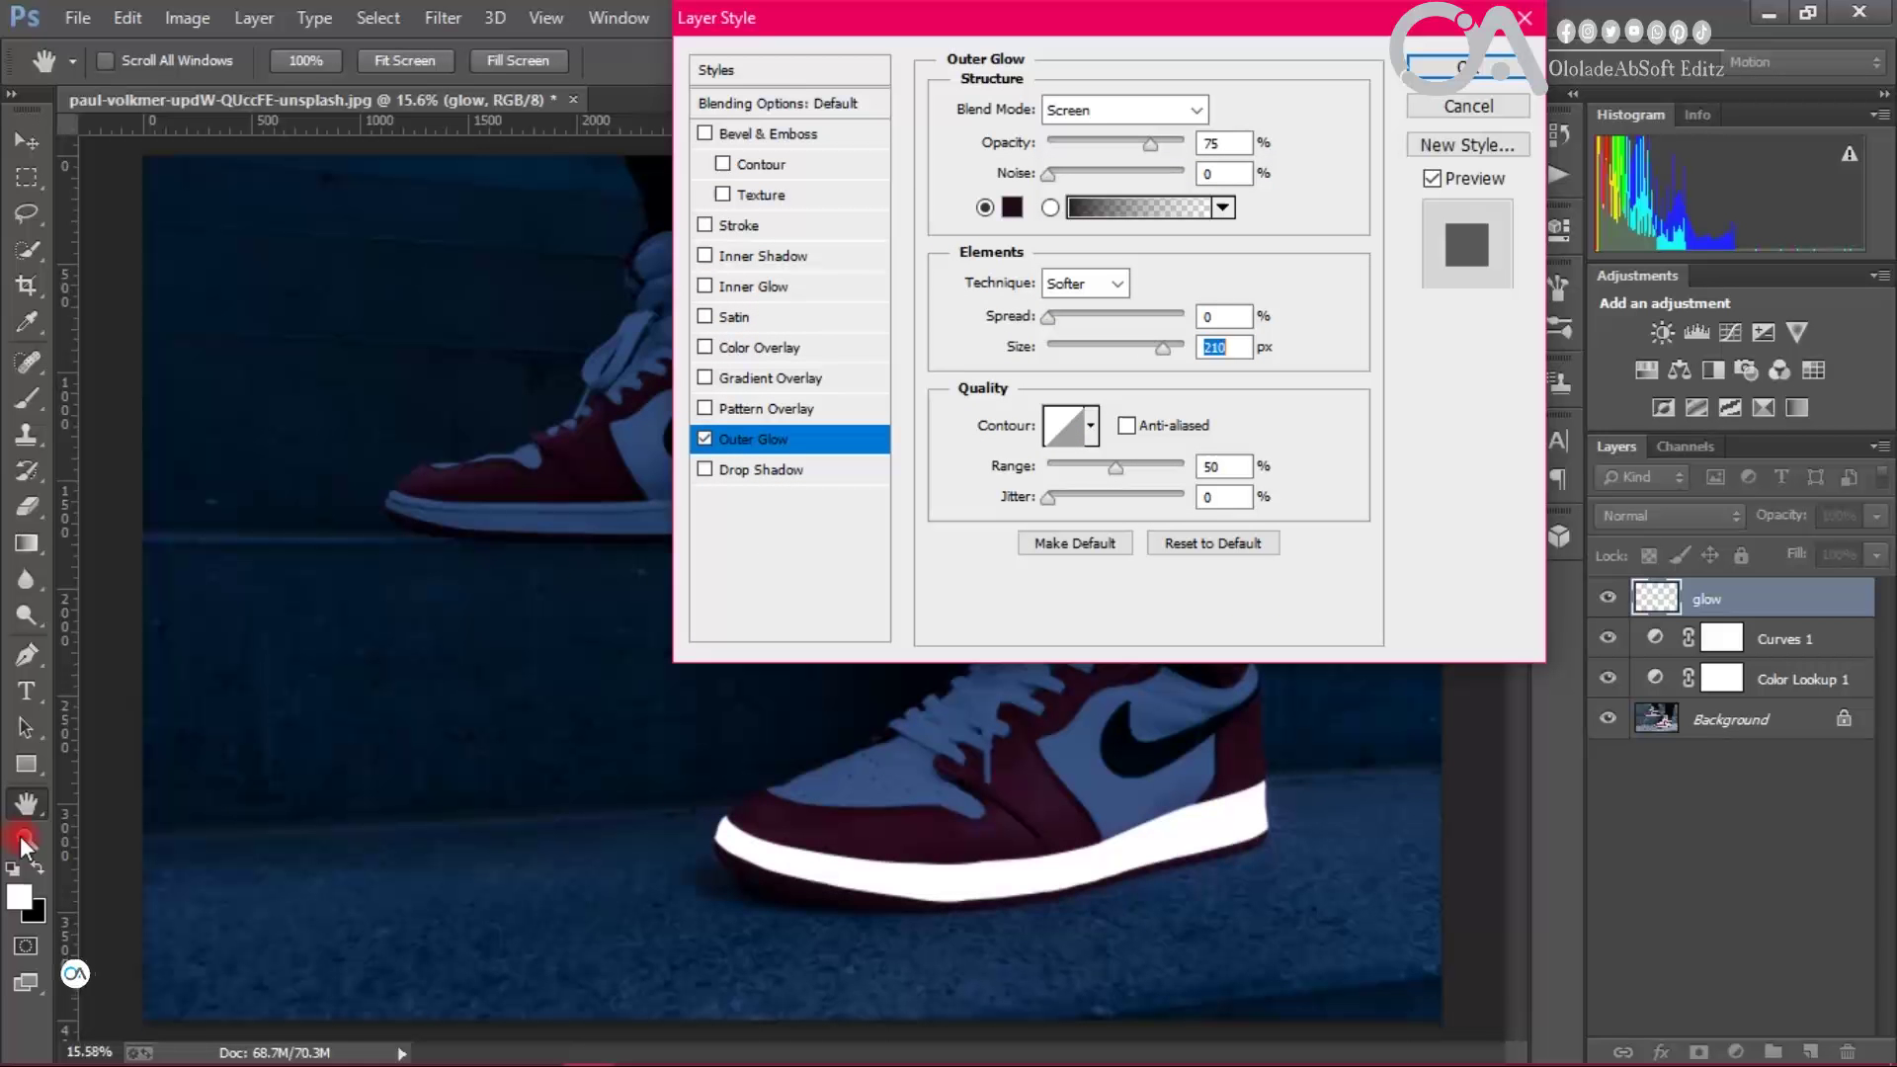
left_click_drag(1142, 348, 1150, 348)
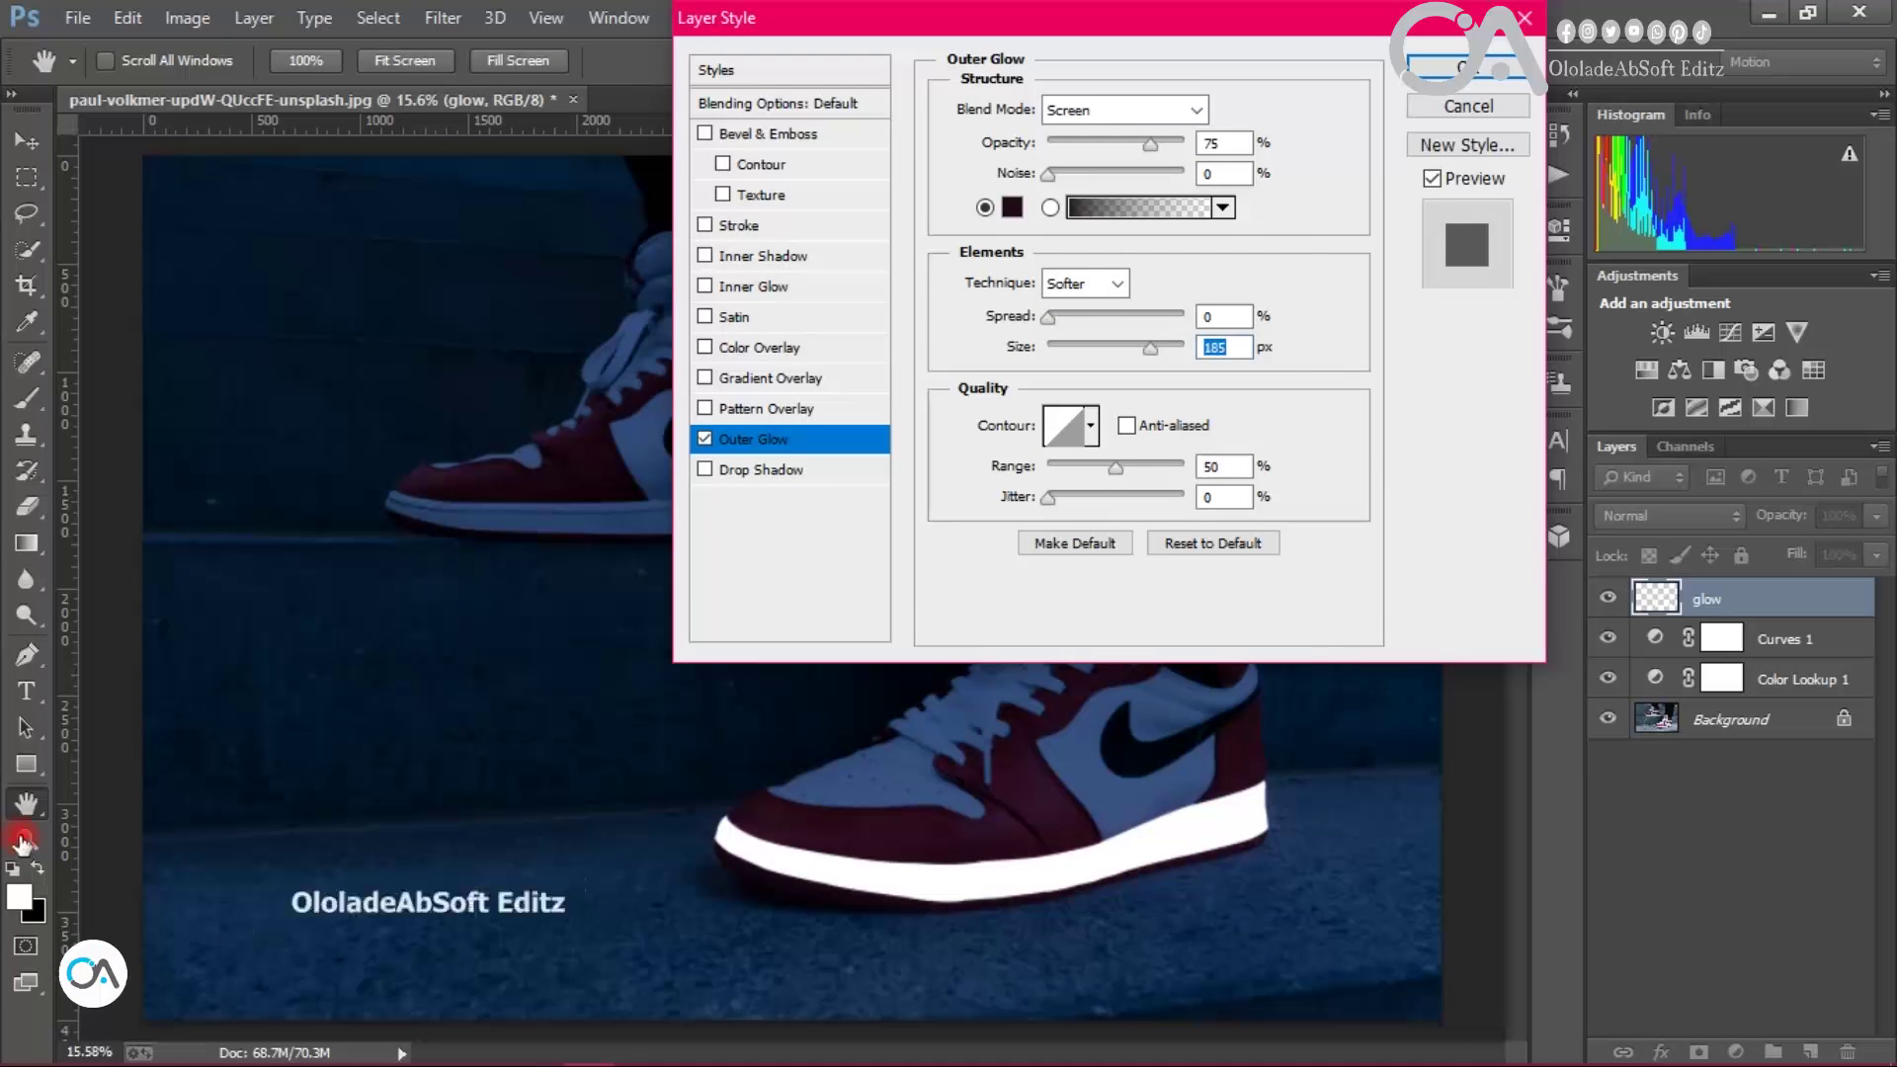
Step: Change the Outer Glow colour to red da0000 and its opacity to 98%
left_click(1012, 207)
type("9c0066")
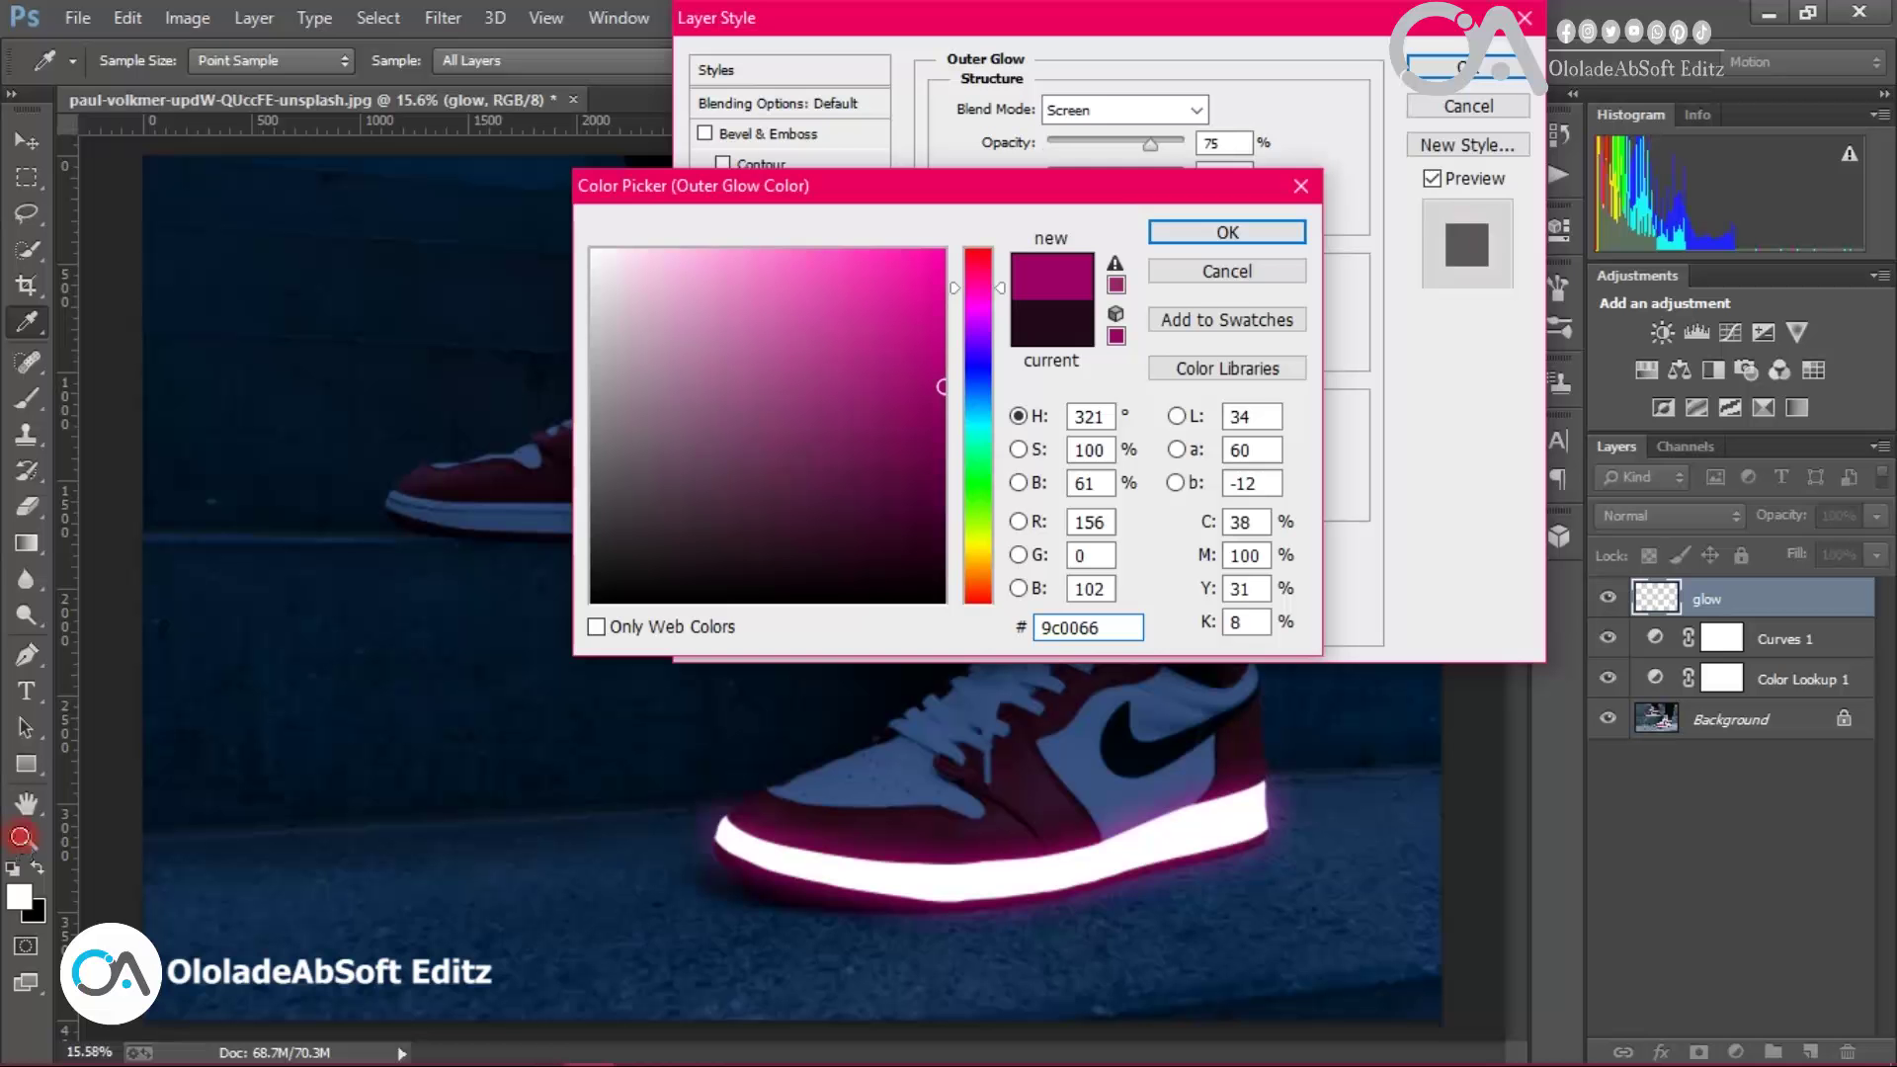
type("fd0707")
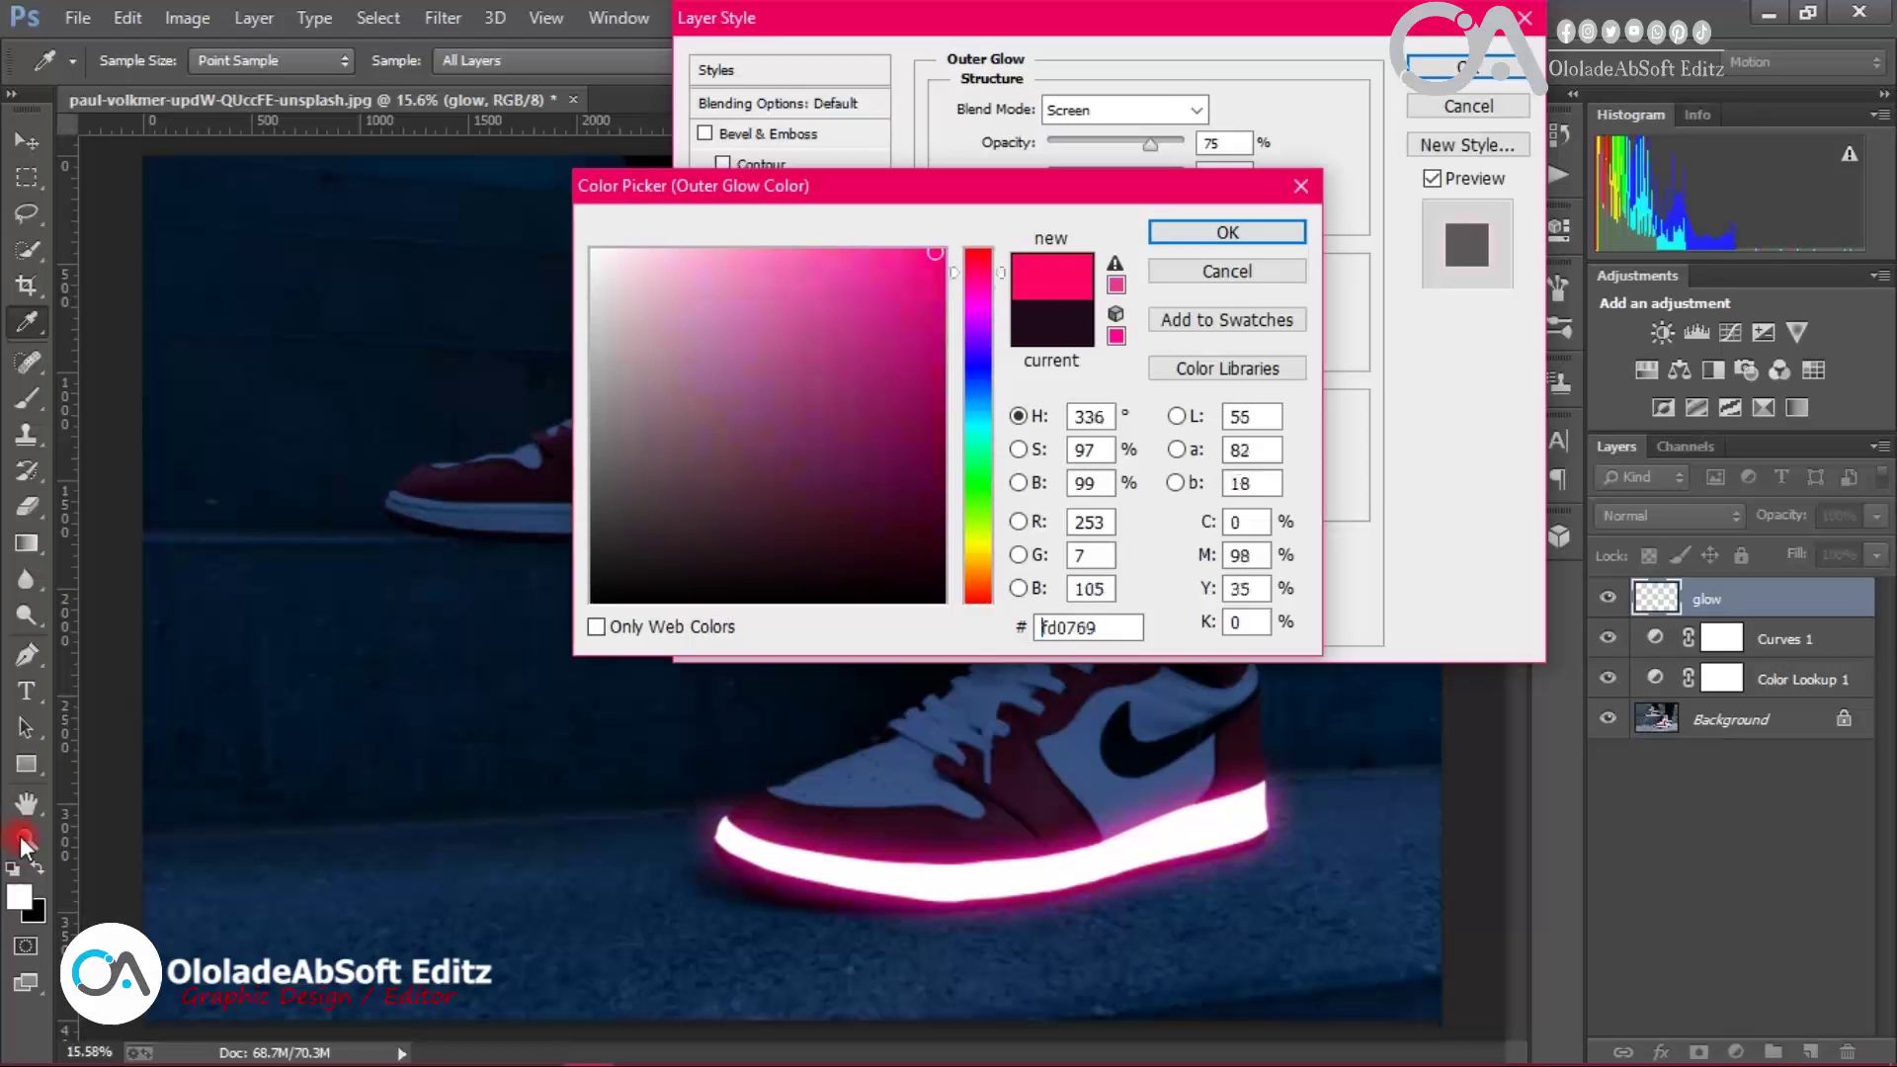
left_click(945, 249)
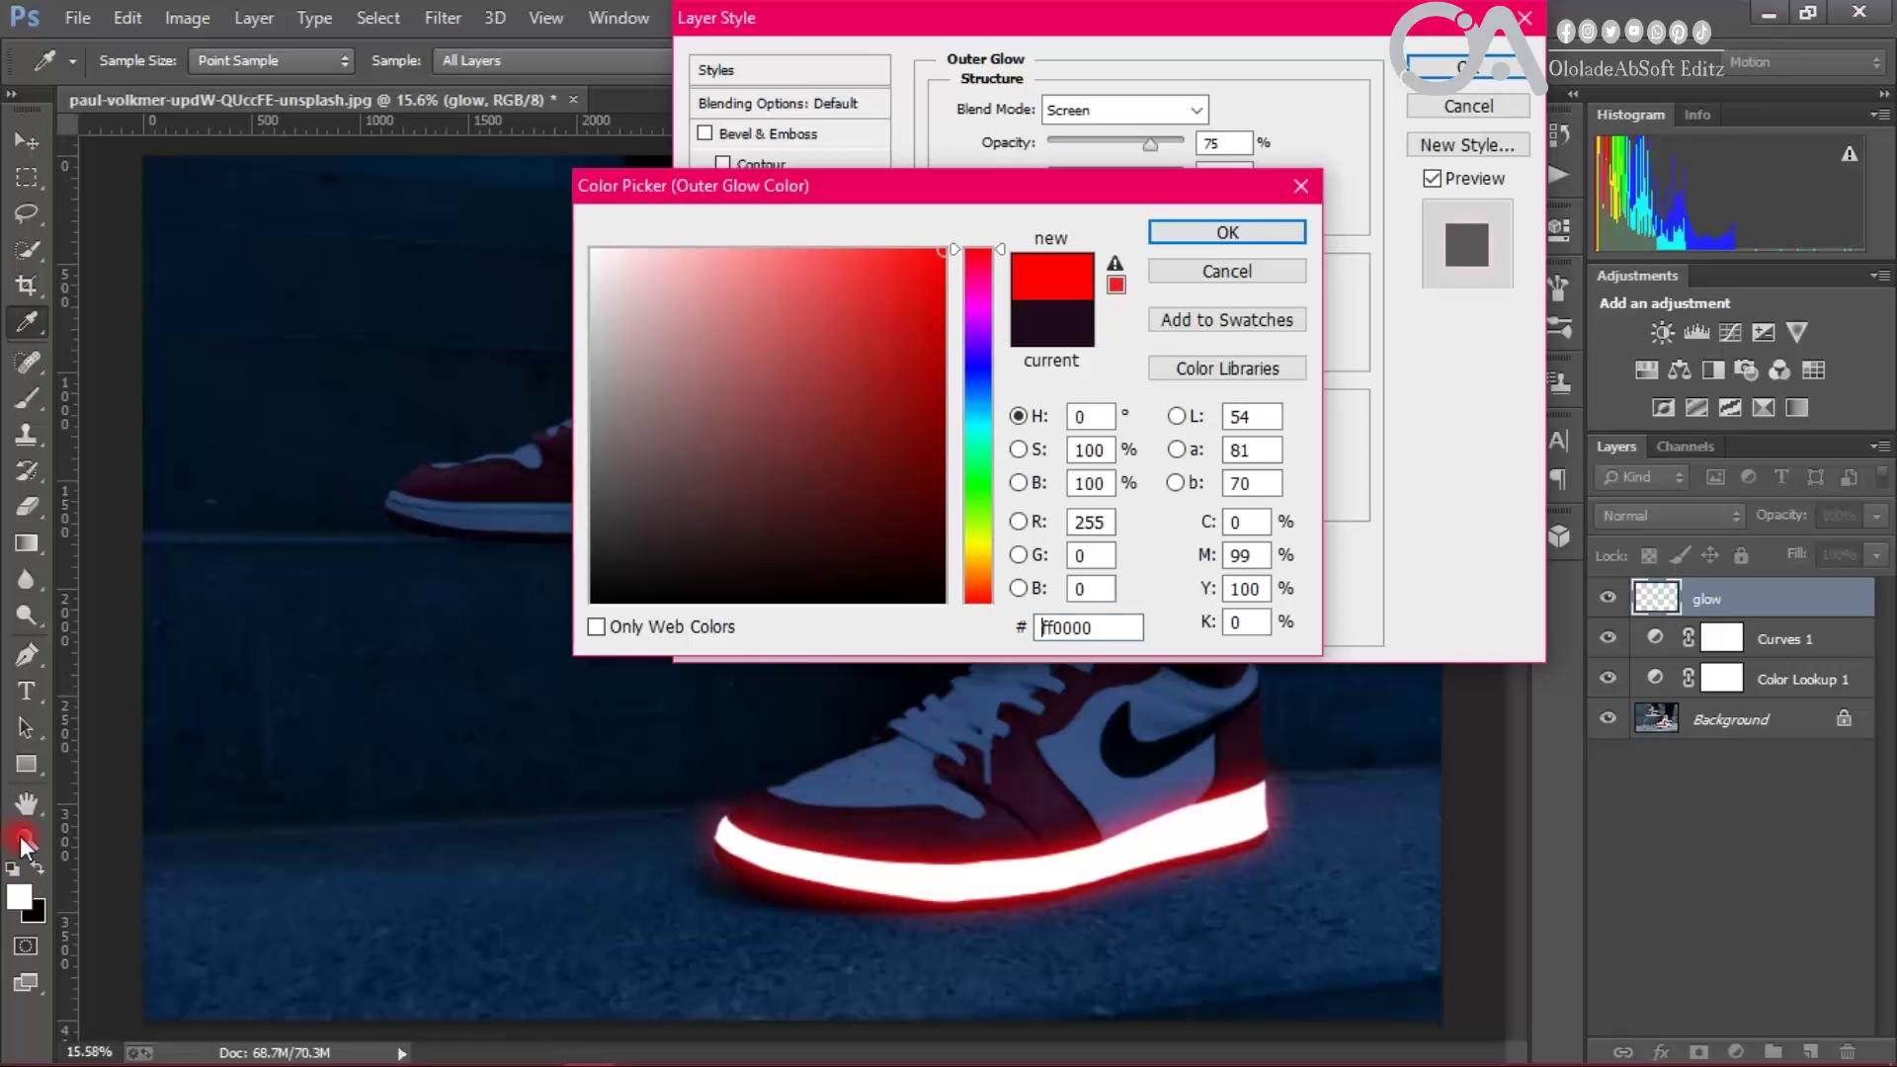
left_click_drag(946, 249, 941, 300)
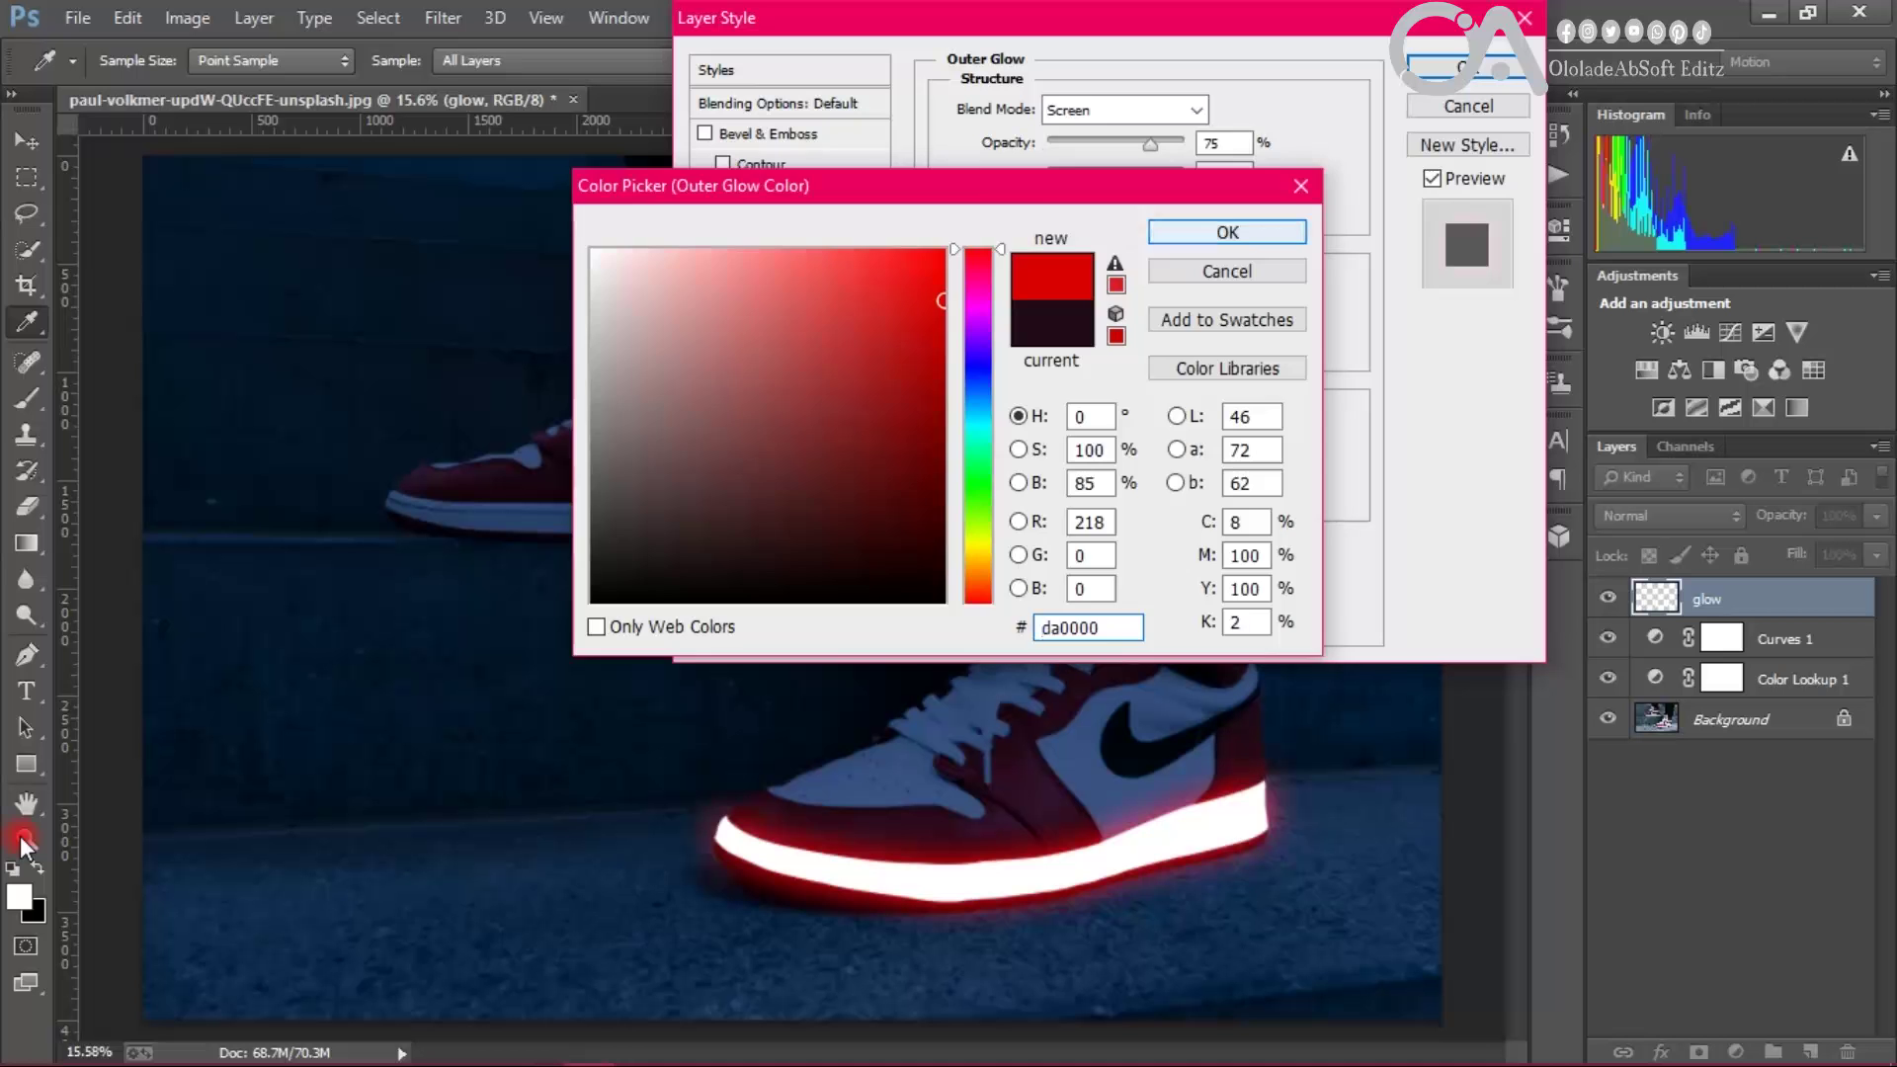
key("Return")
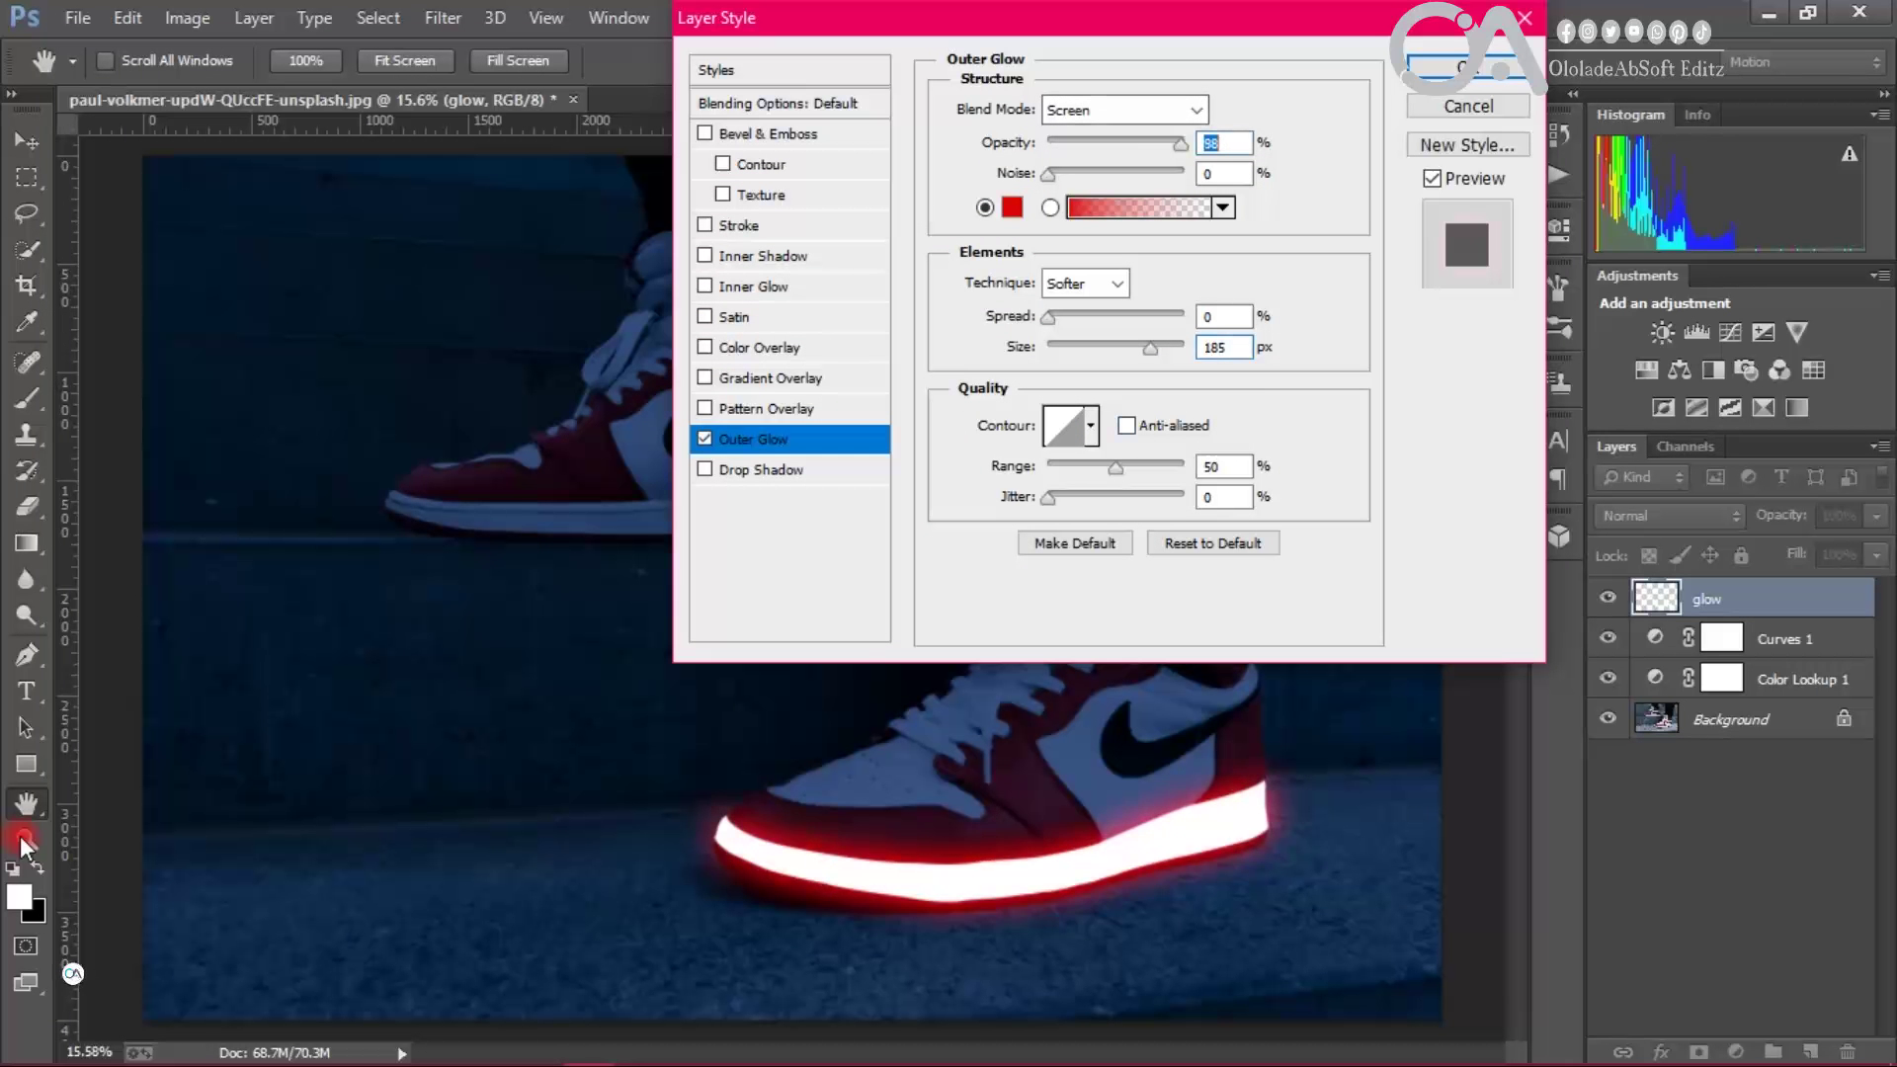
Step: Set the Outer Glow size to 207 px and its range to 80%, keeping spread at 0%, and apply the layer style
mouse_move(1048, 318)
left_mouse_down()
mouse_move(1065, 318)
mouse_move(1048, 317)
left_mouse_up()
left_click_drag(1115, 469, 1169, 469)
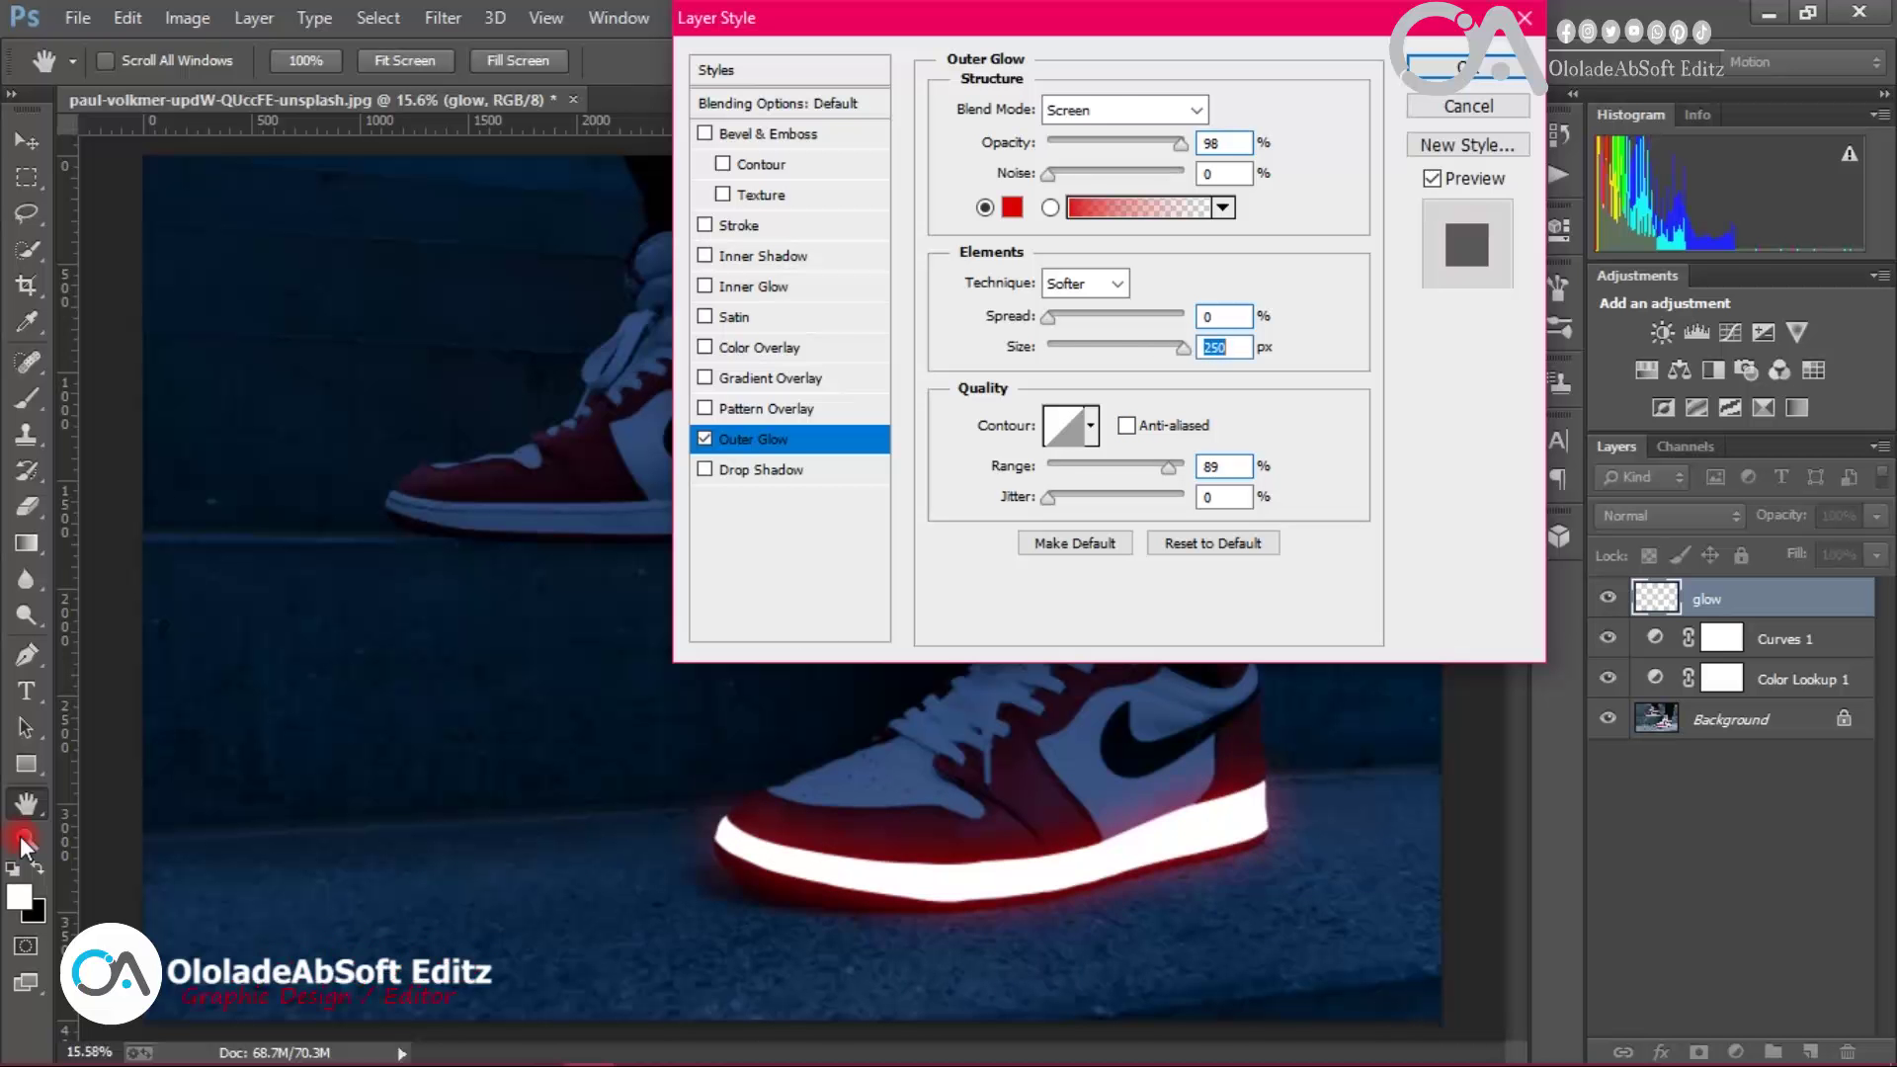
left_click_drag(1129, 348, 1160, 348)
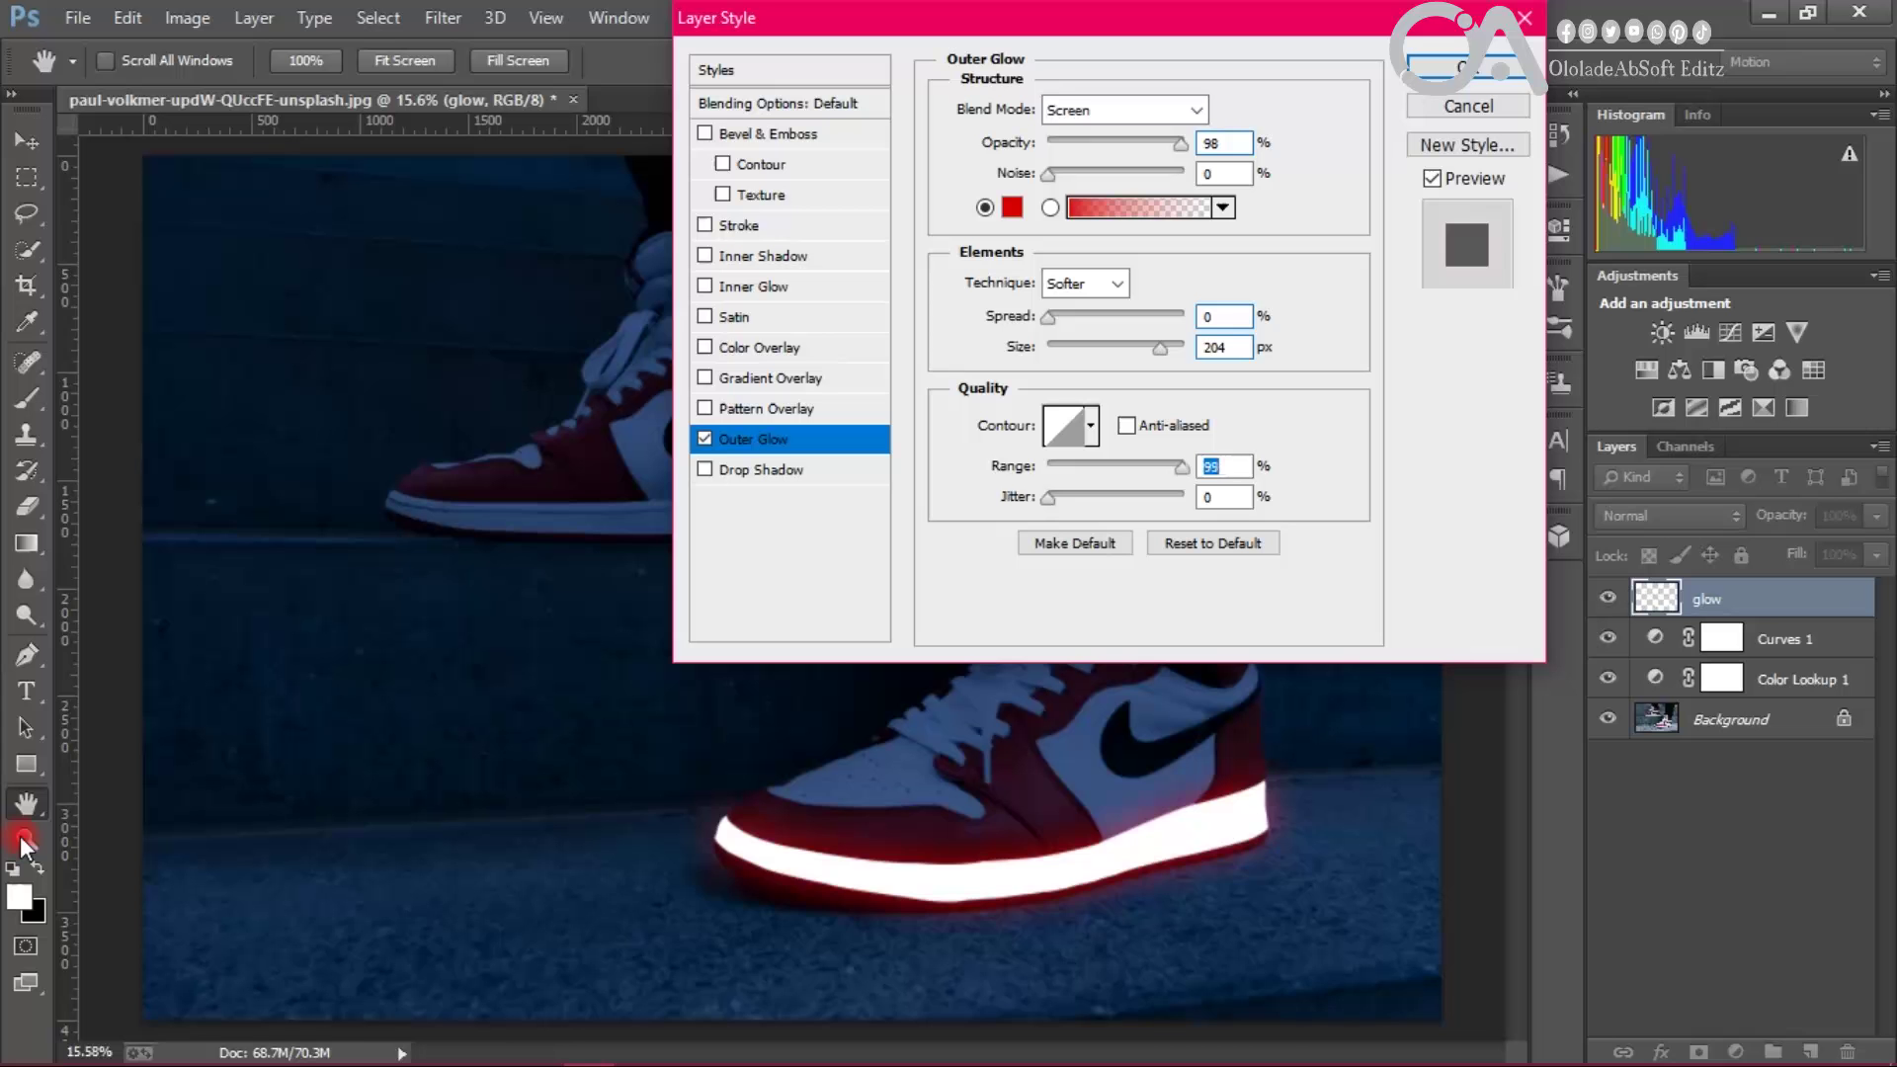
mouse_move(1128, 465)
left_mouse_down()
mouse_move(1057, 465)
mouse_move(1143, 466)
left_mouse_up()
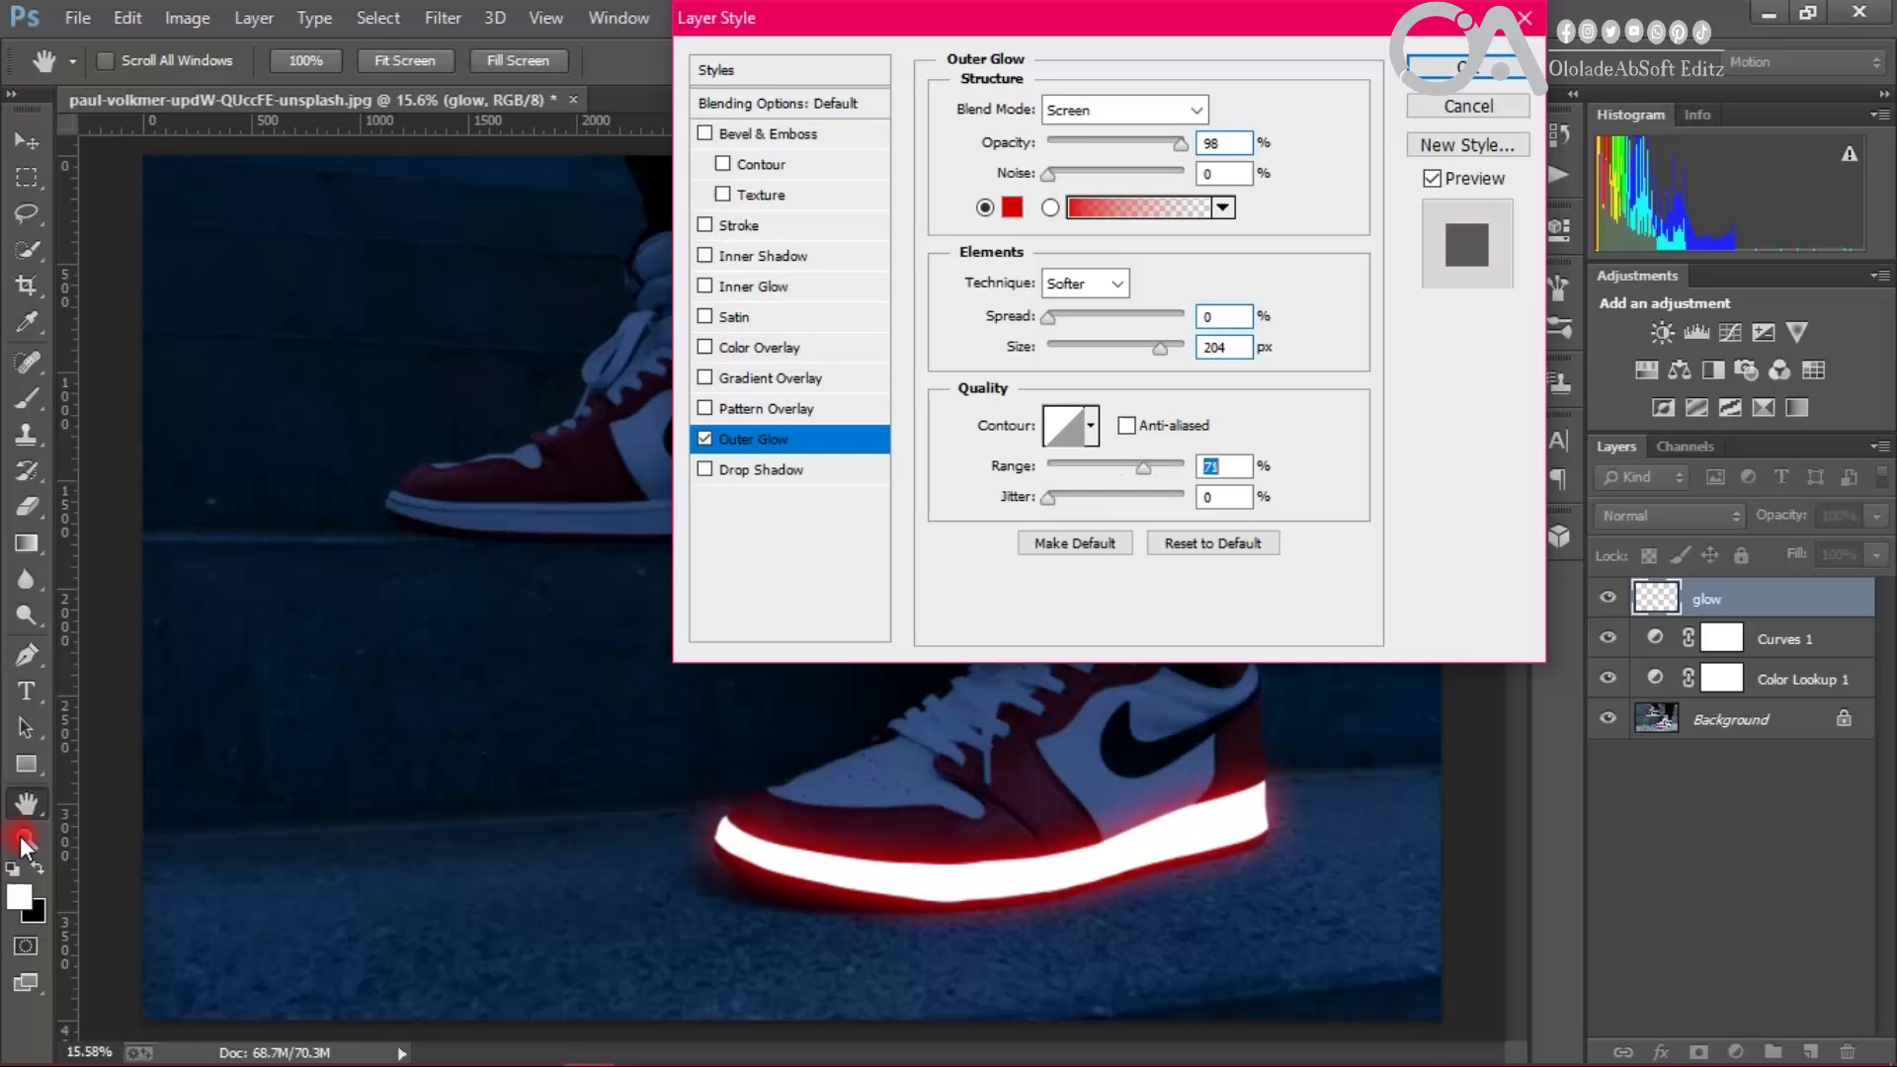
type("80")
left_click_drag(1160, 348, 1161, 348)
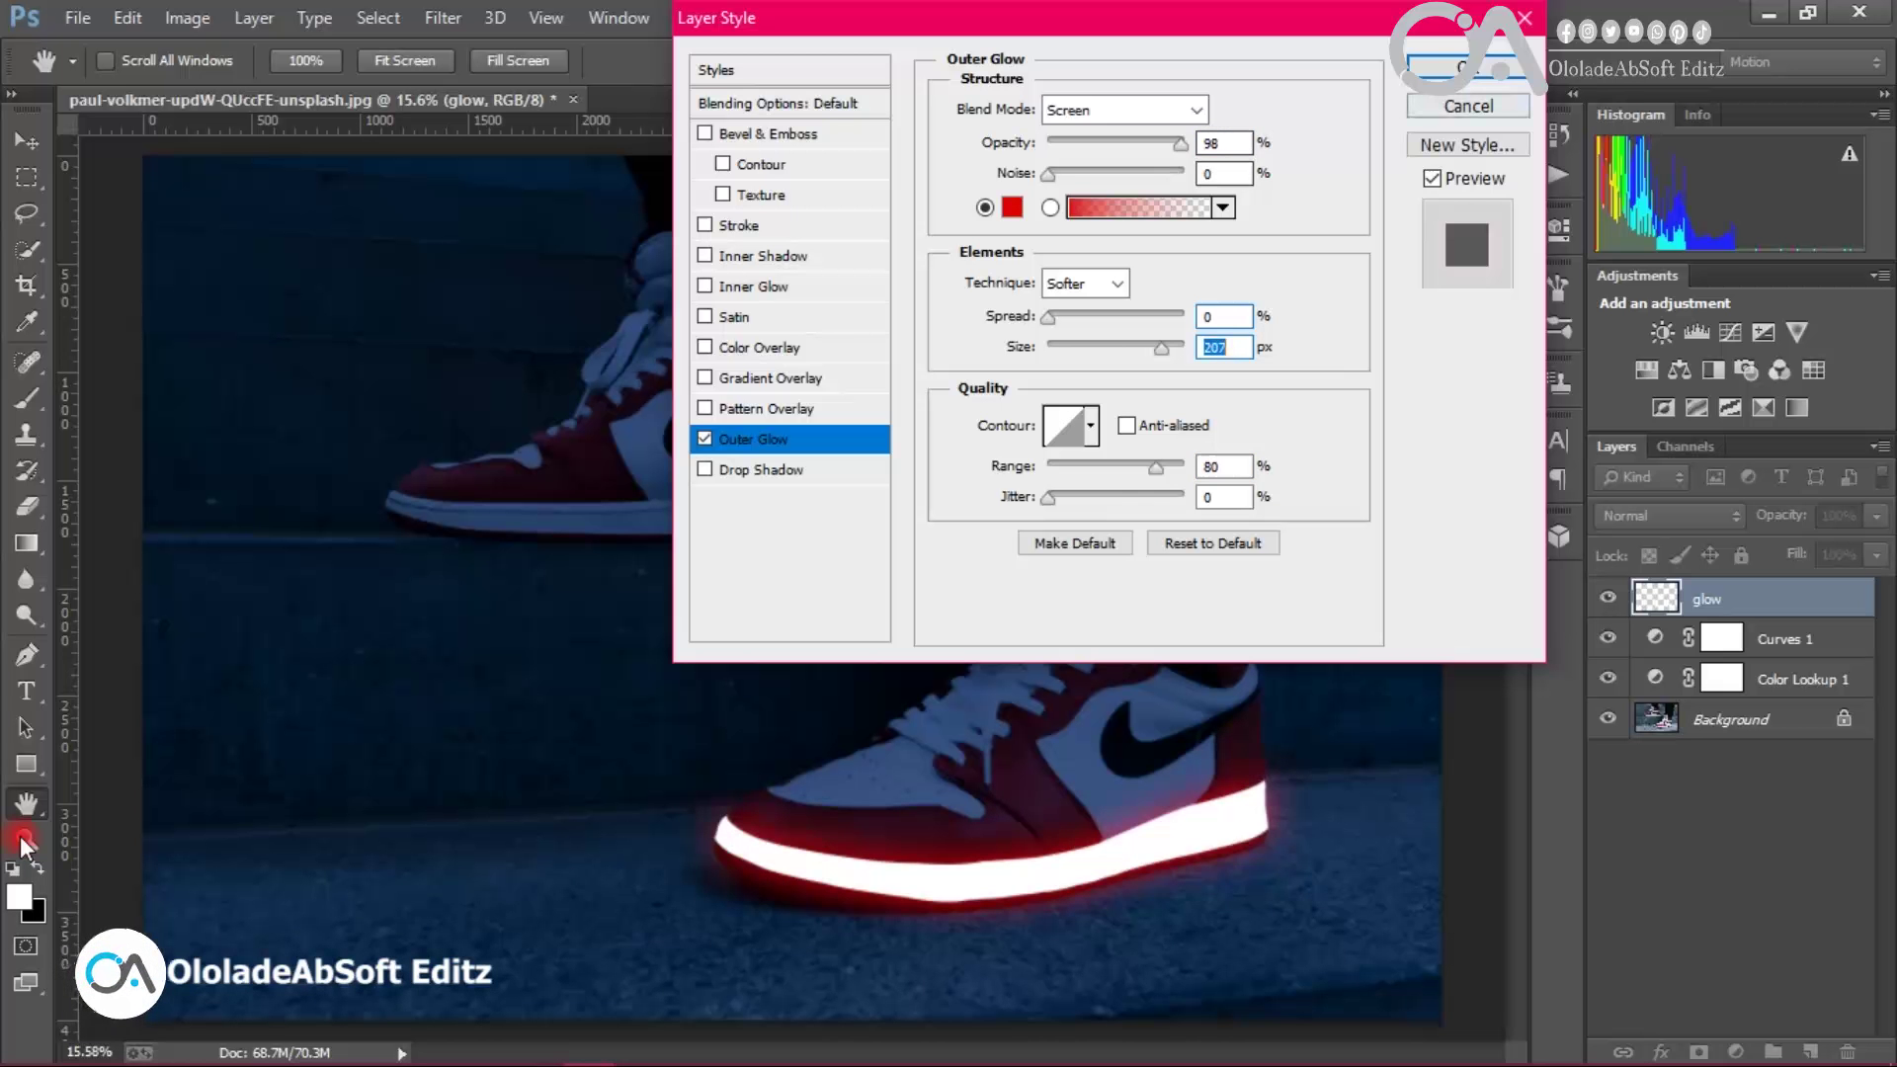
left_click(1466, 68)
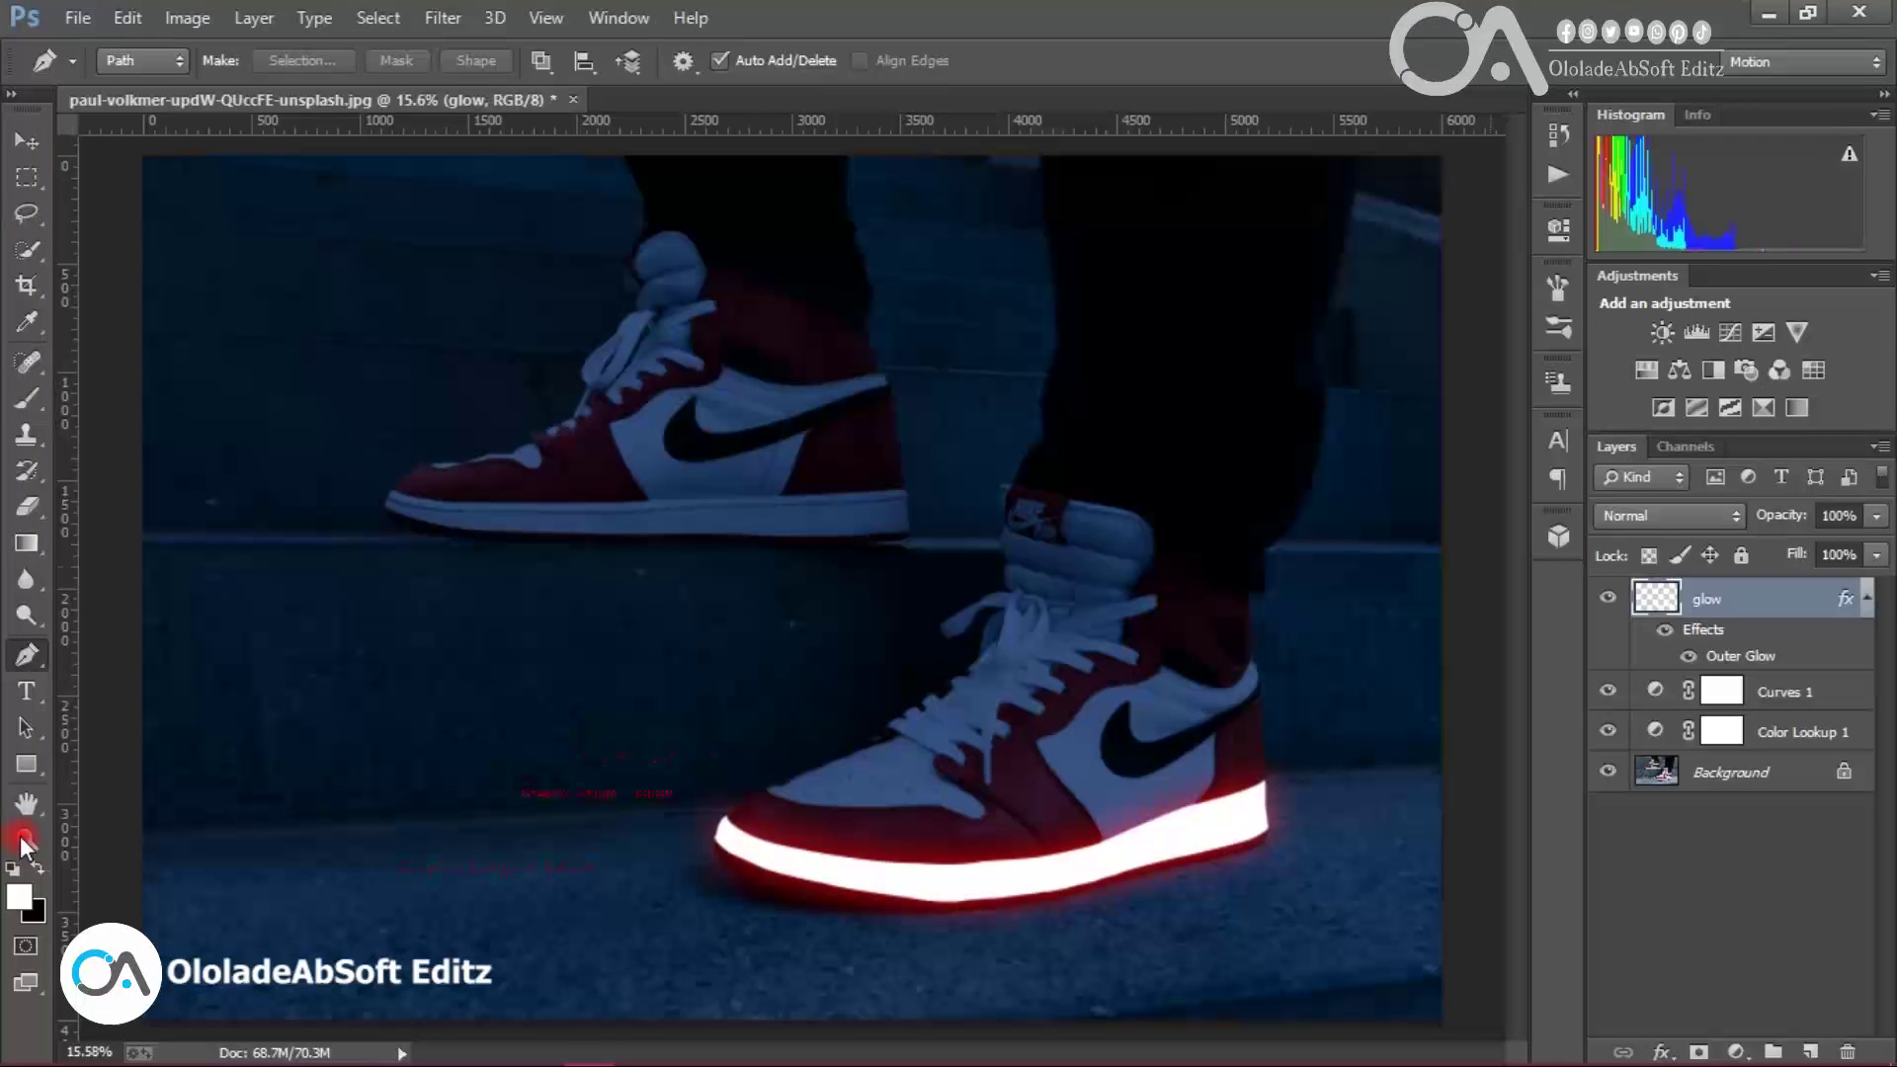
Step: Start a Pen tool path at the toe of the rear sneaker's midsole and trace its upper edge towards the heel
key("z")
left_click(481, 496)
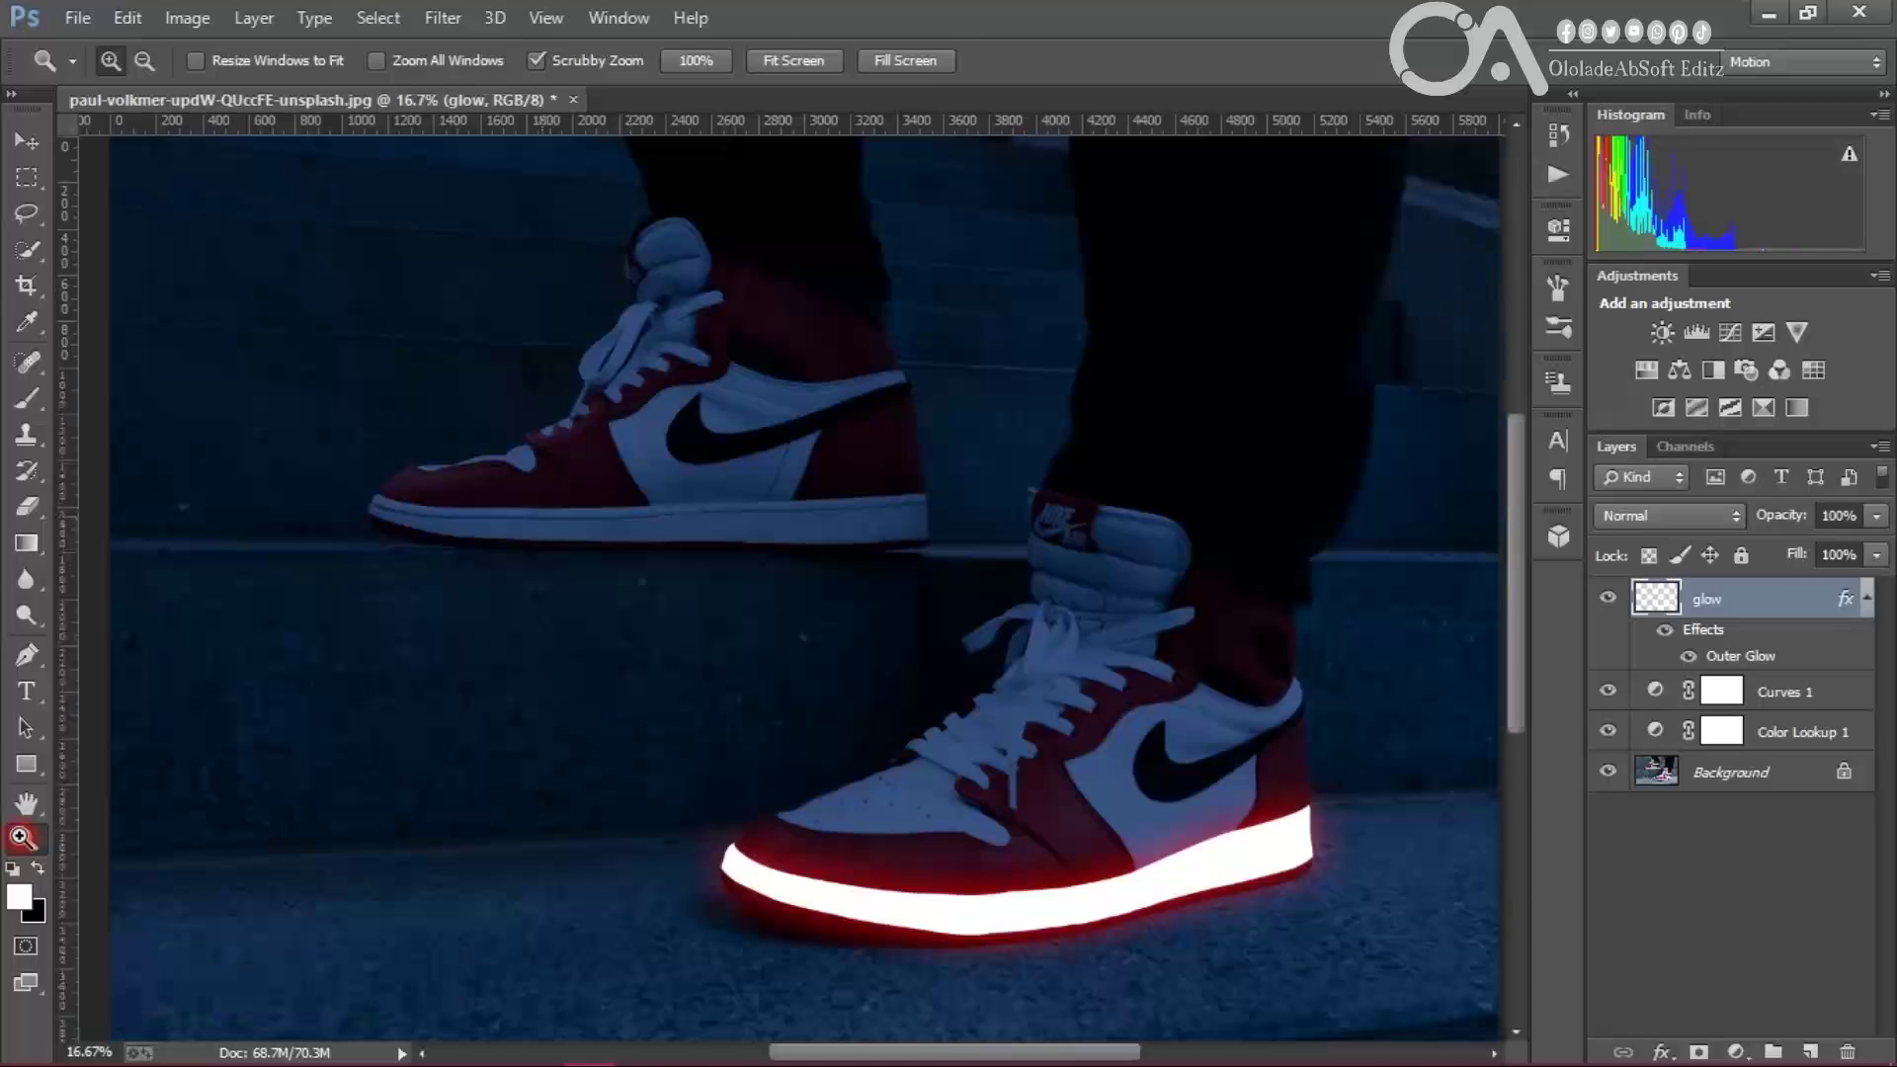
left_click(481, 496)
left_click(482, 496)
left_click(481, 496)
key("p")
left_click(137, 459)
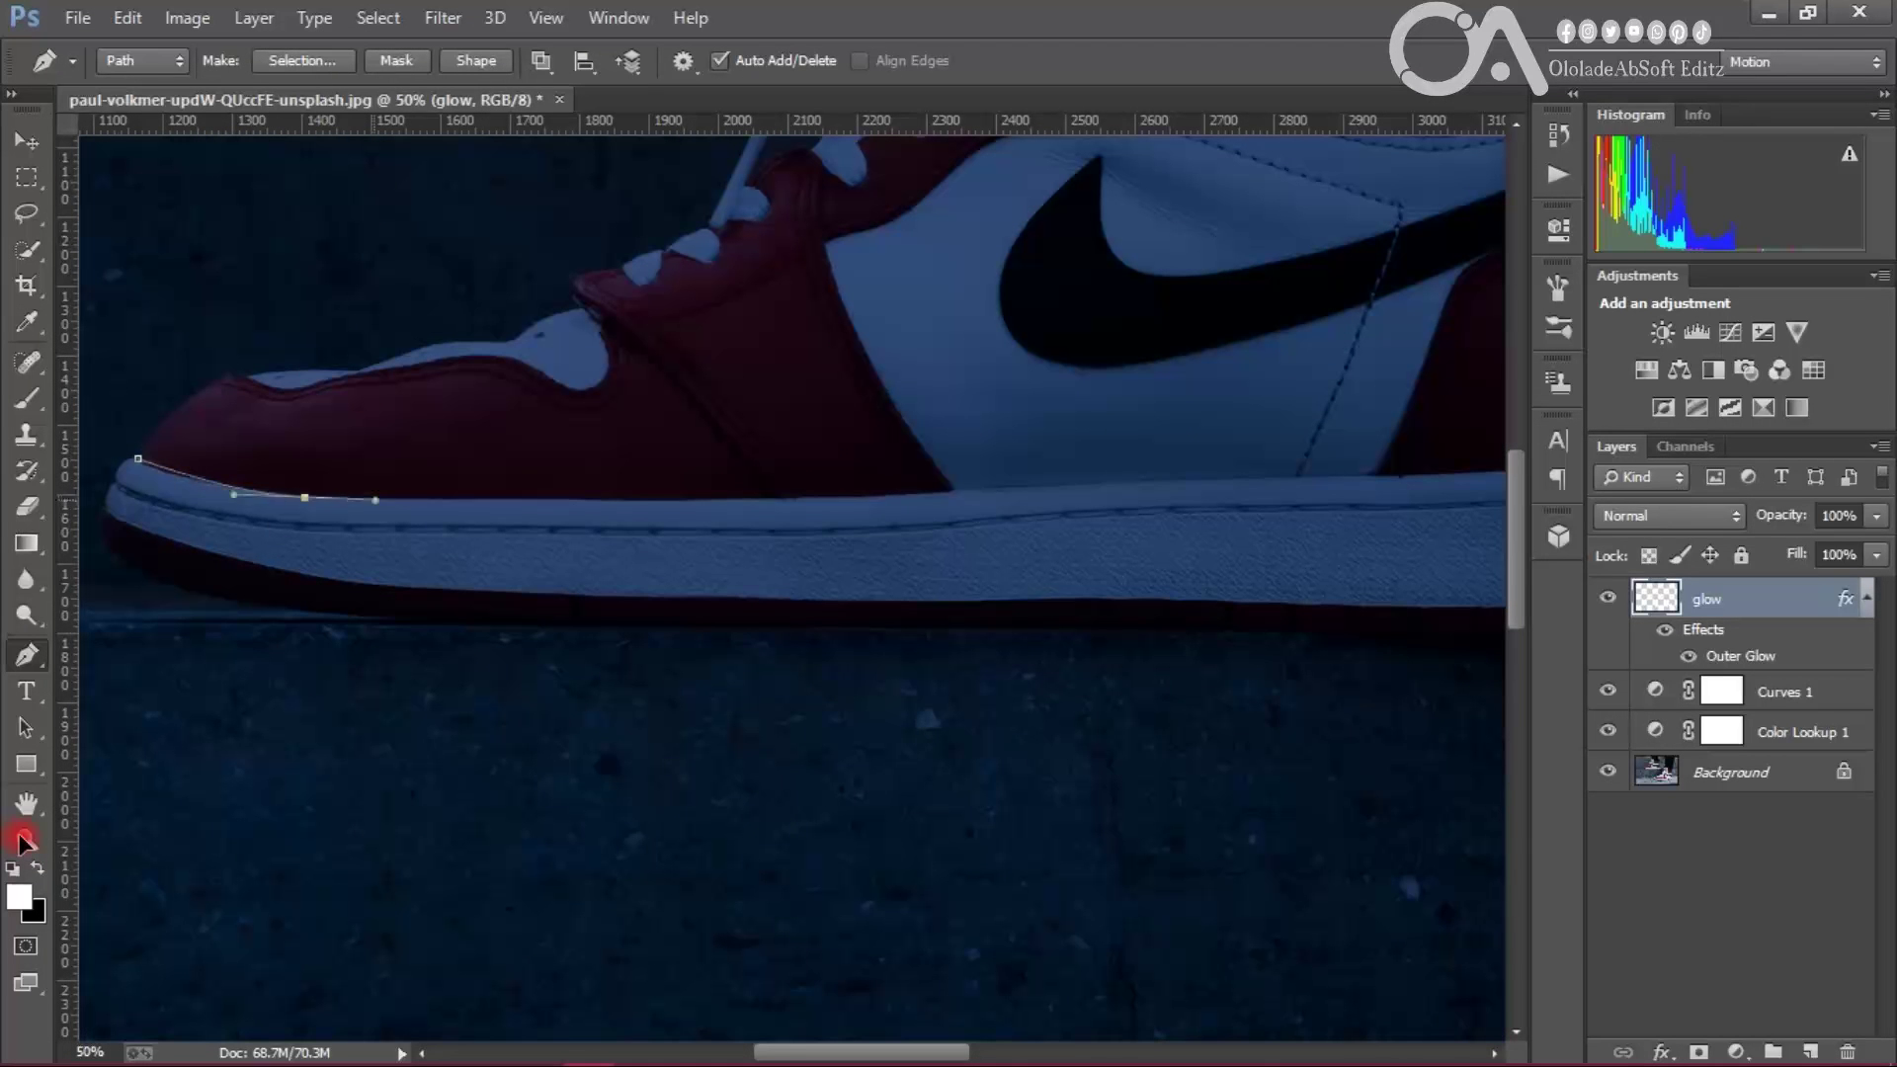
left_click_drag(304, 498, 300, 496)
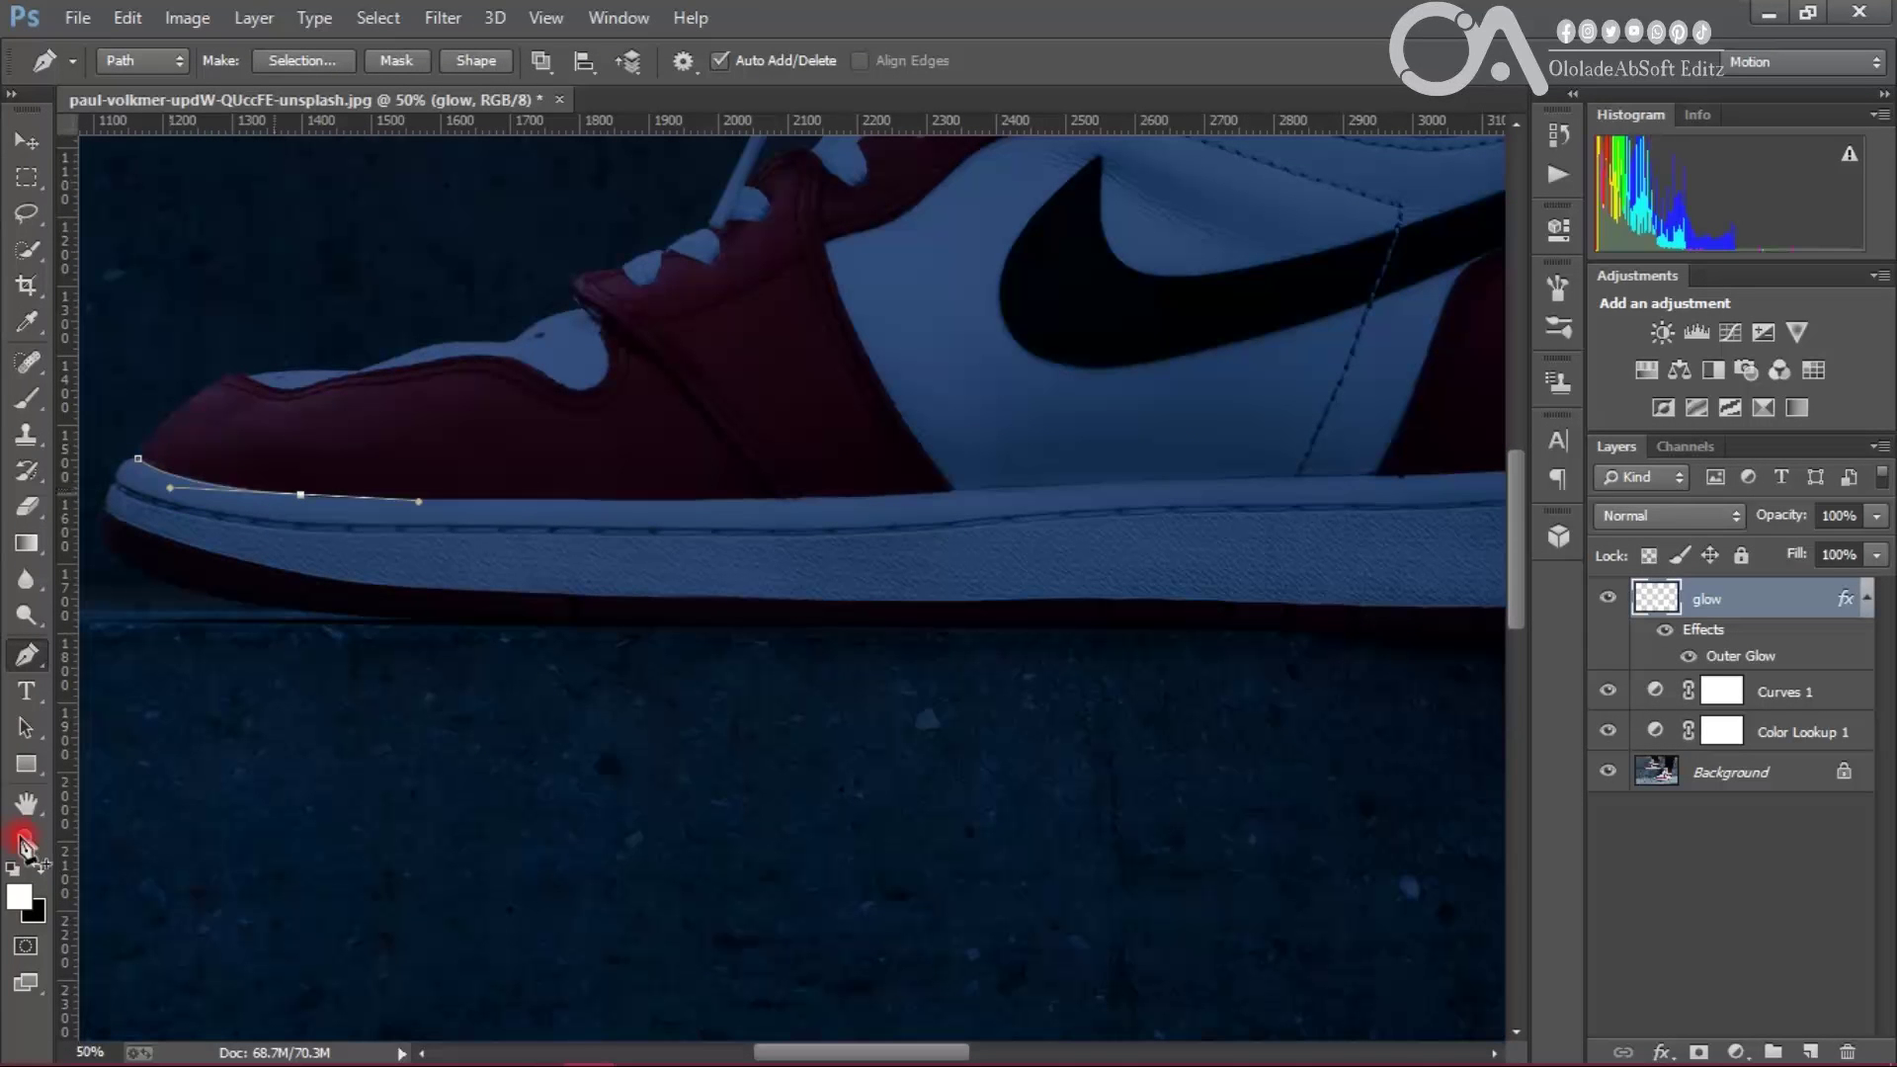
left_click_drag(847, 497, 888, 486)
left_click_drag(1284, 480, 1316, 483)
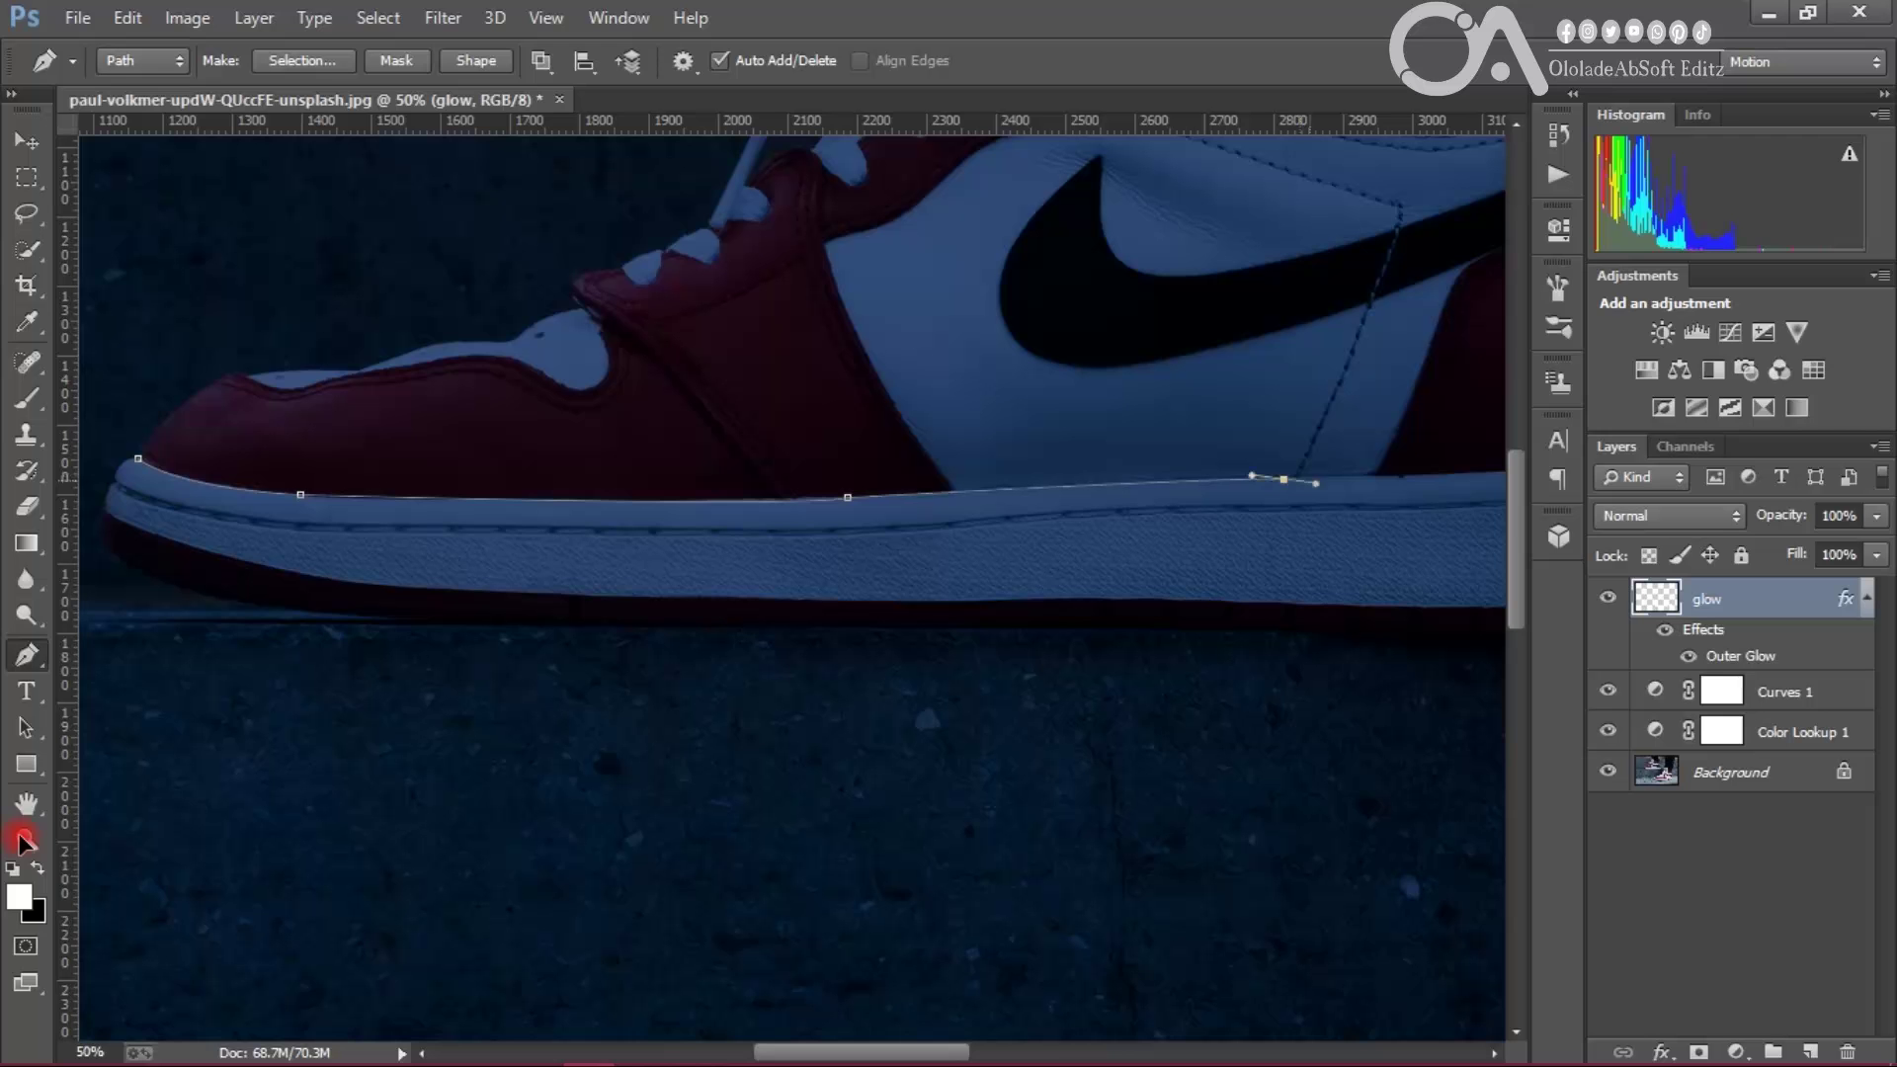
Step: Continue the path around the heel of the rear sneaker and back along the midsole's lower edge
left_click_drag(925, 1052, 1031, 1053)
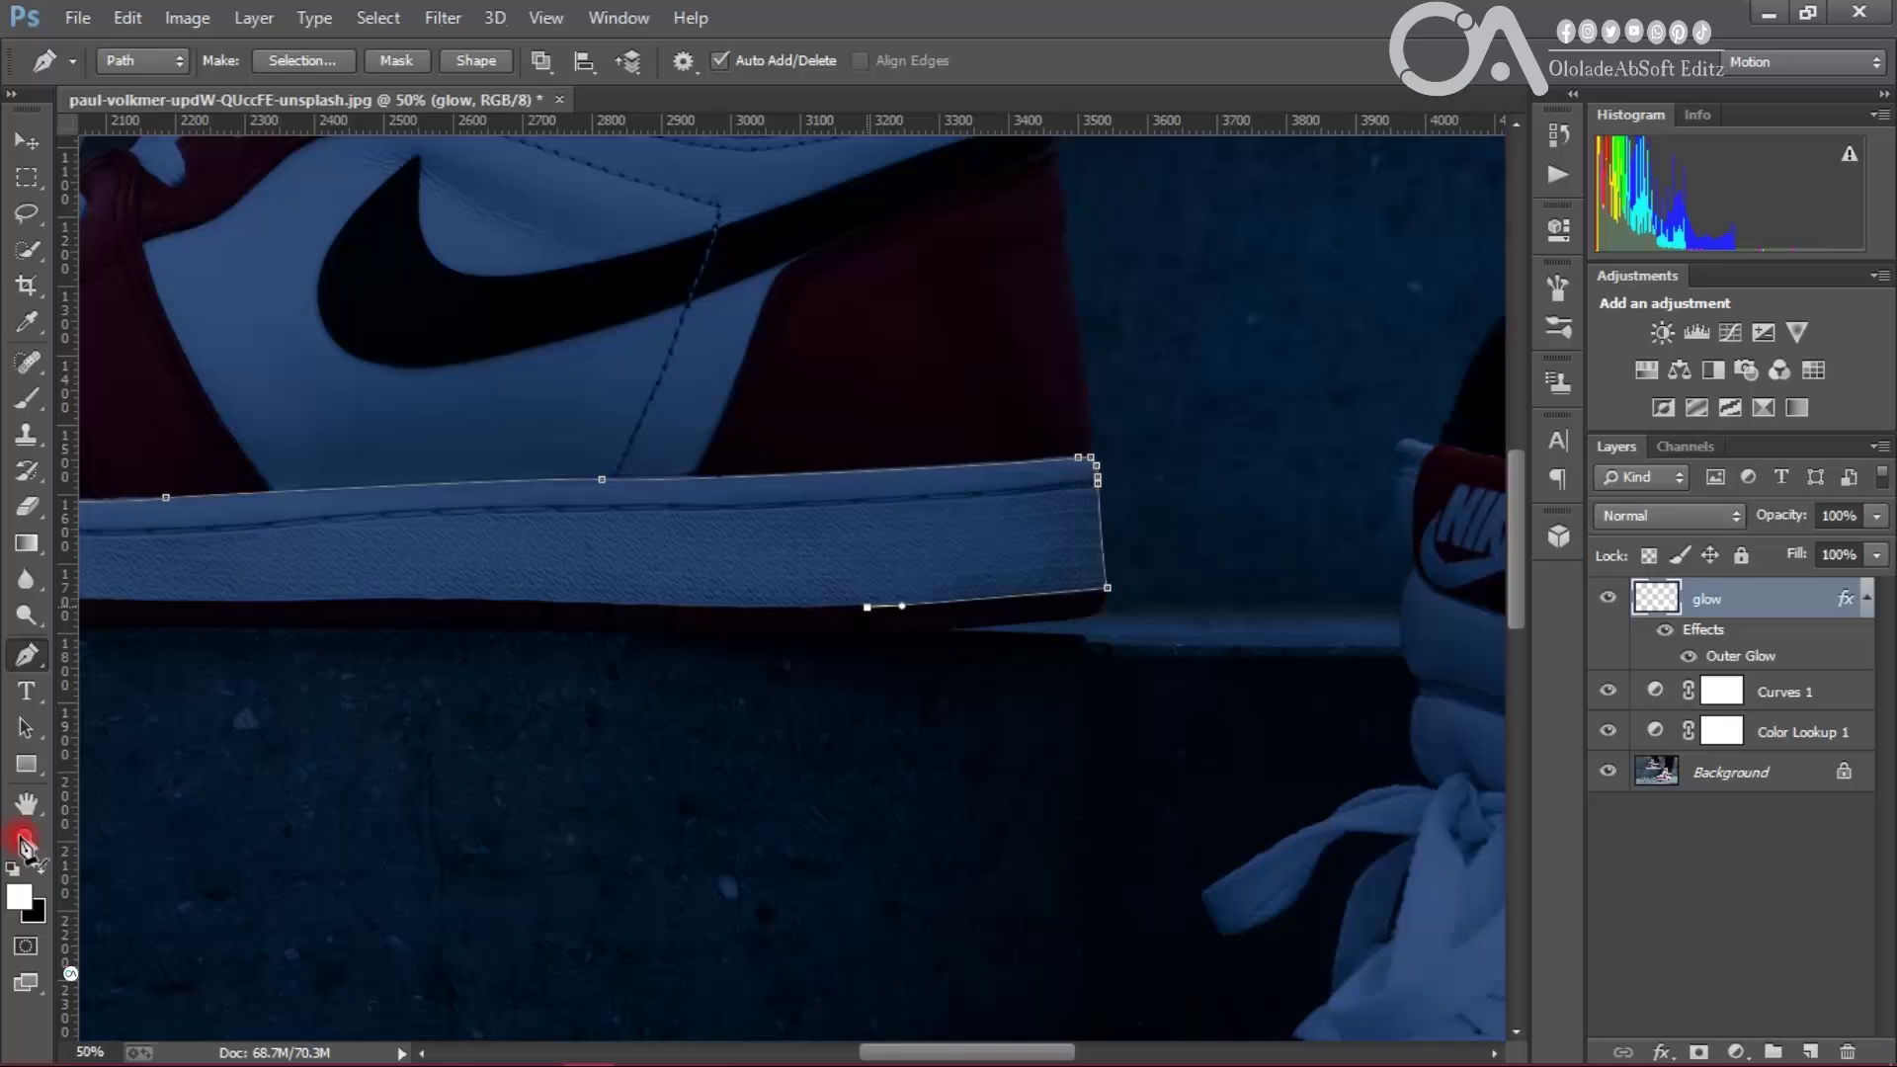
scroll(867, 601, "left", 7)
left_click_drag(951, 599, 870, 595)
left_click(951, 599, "alt")
left_click_drag(479, 598, 415, 597)
left_click(479, 598, "alt")
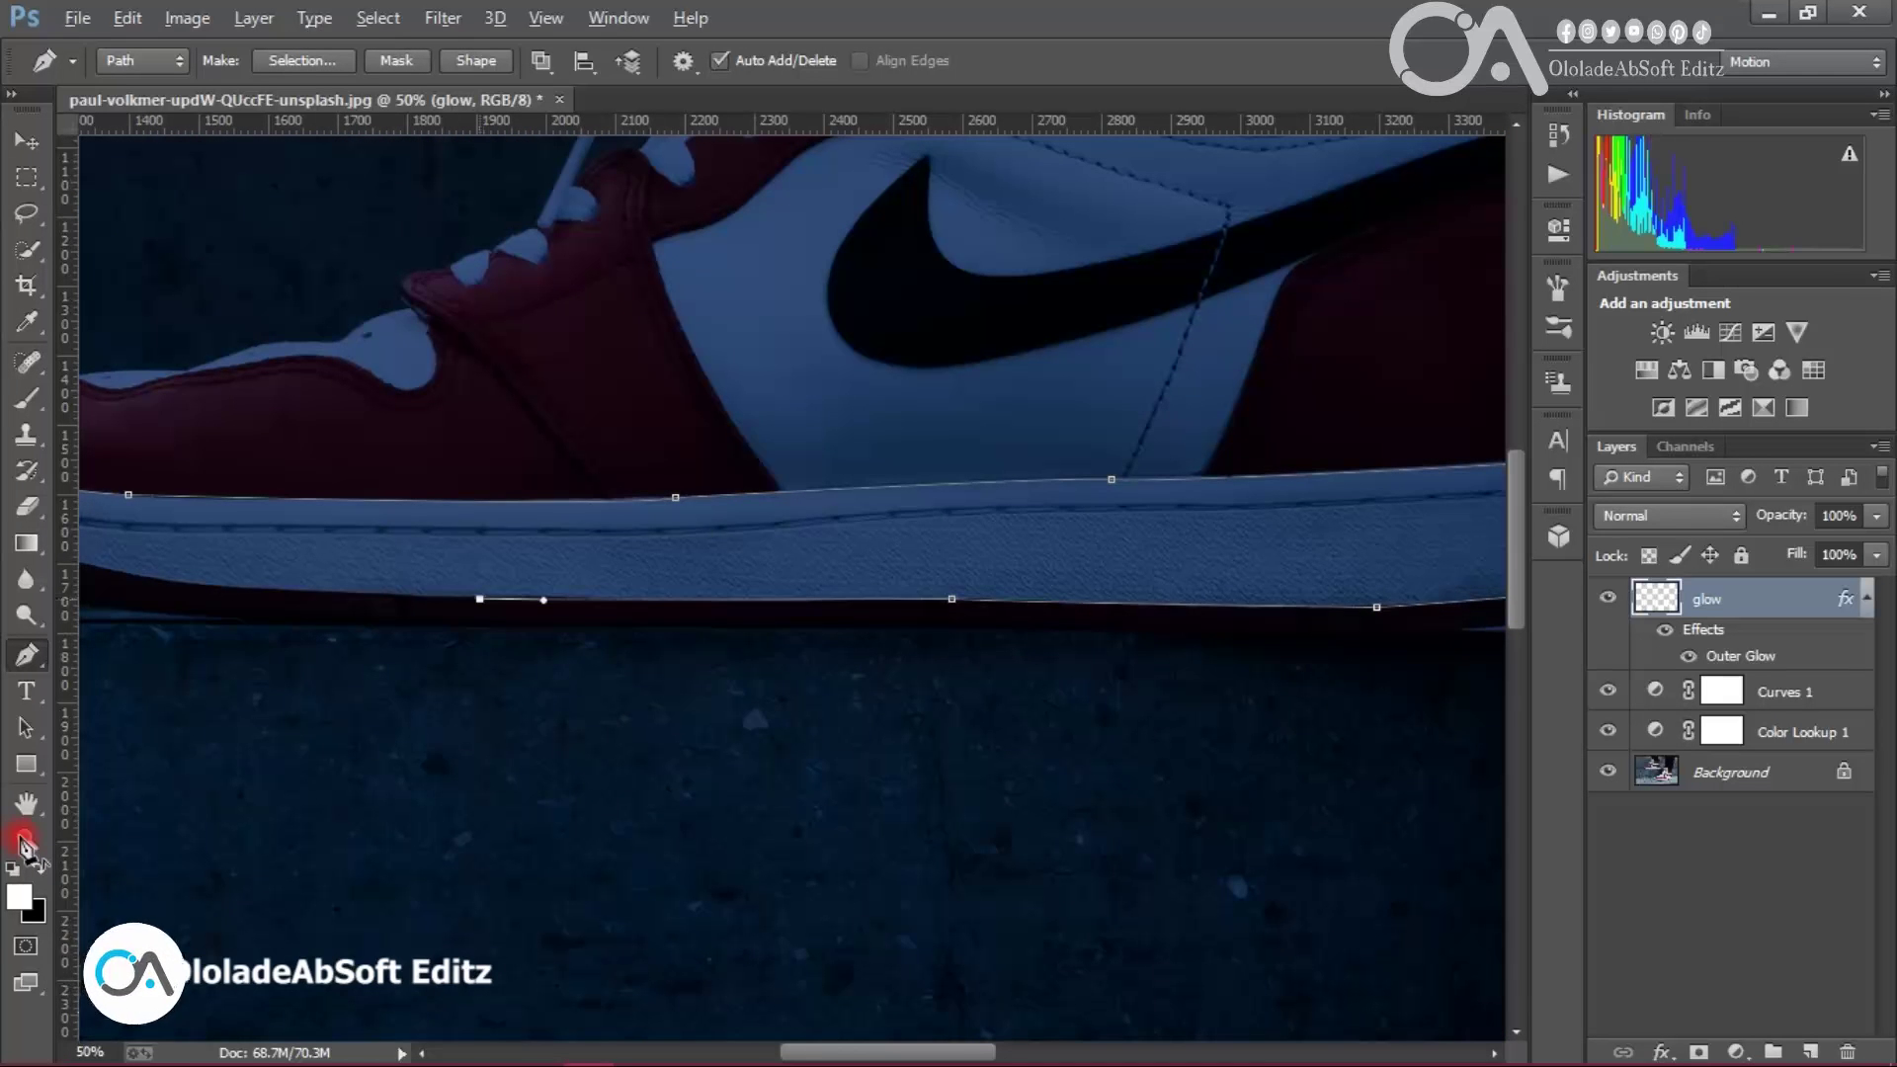
Step: Trace the lower front curve and toe of the rear midsole and close the path at its starting anchor
scroll(480, 599, "left", 1)
scroll(691, 599, "left", 2)
left_click_drag(585, 576, 542, 563)
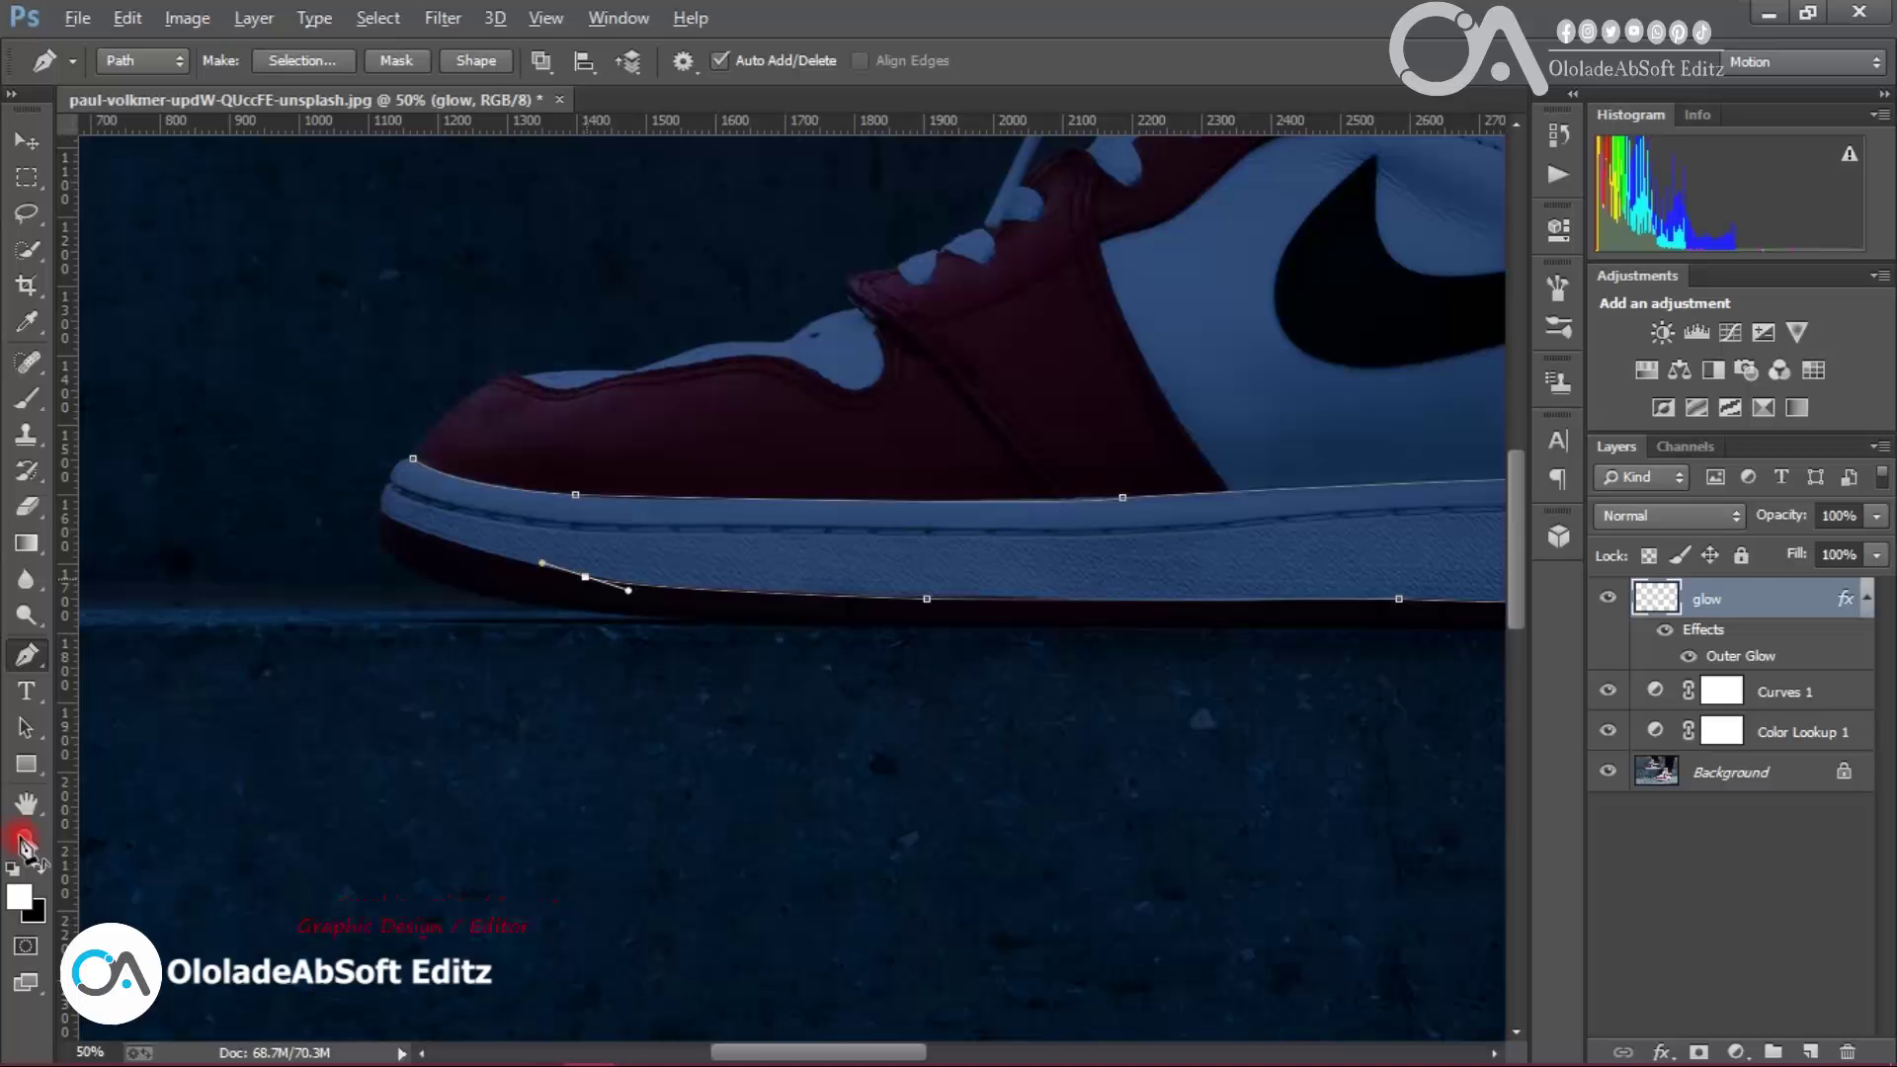
left_click(585, 576, "alt")
left_click(382, 509, "alt")
left_click_drag(386, 491, 391, 483)
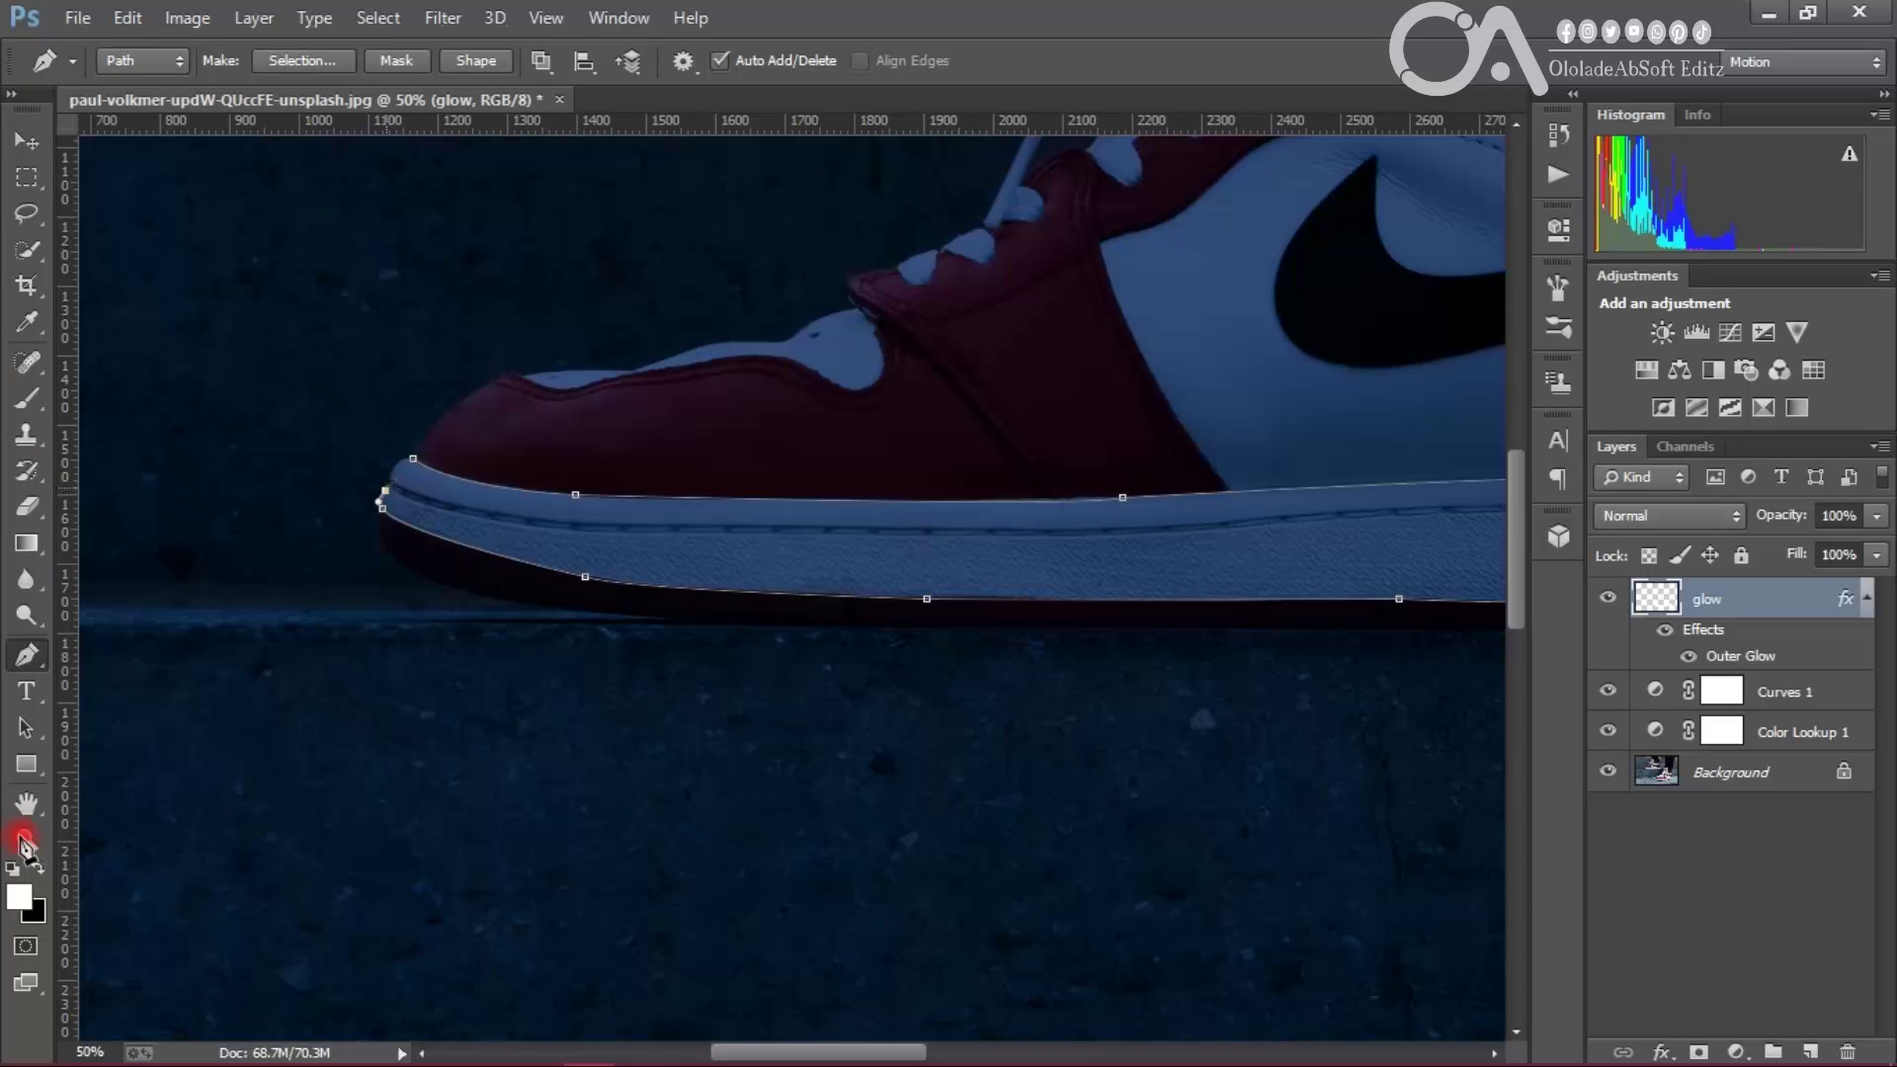
left_click(413, 459)
Step: Fill the rear midsole path with Foreground Color in Normal mode at 100% opacity, and delete the path
right_click(493, 523)
left_click(576, 550)
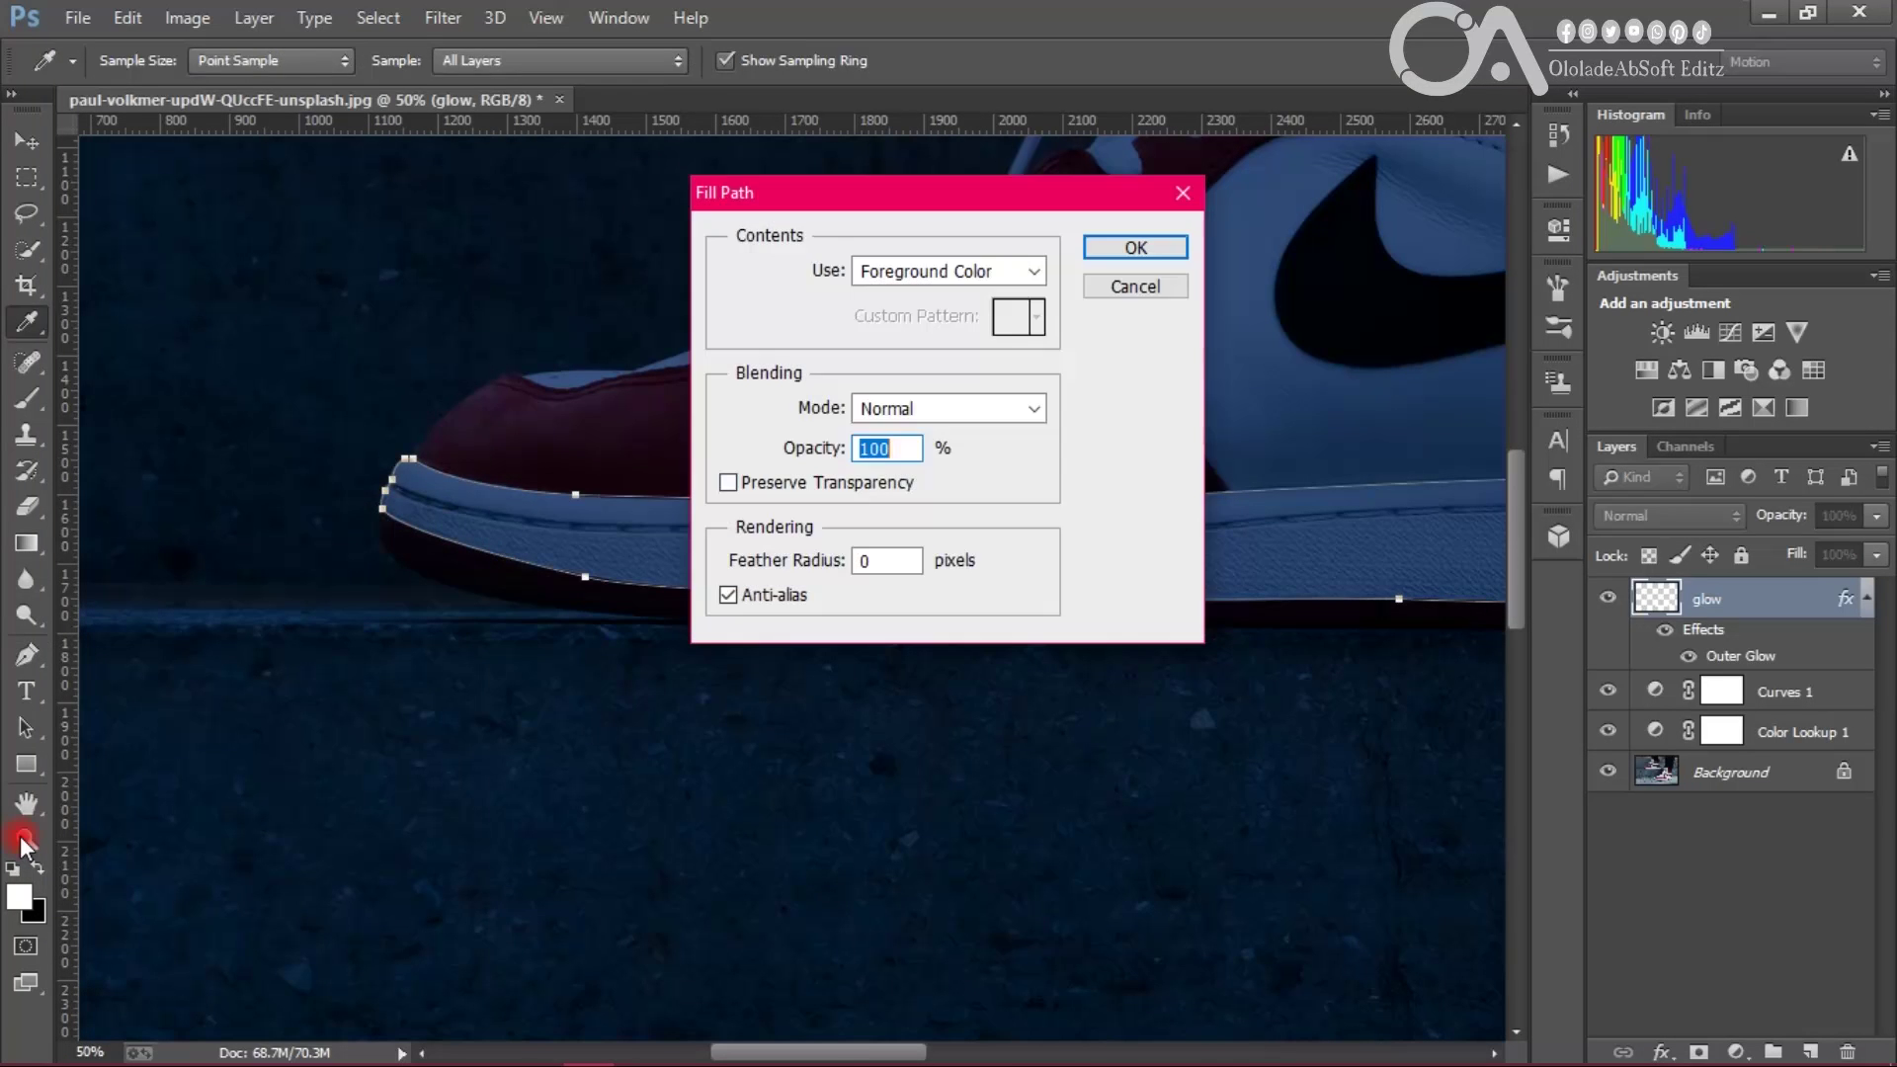
left_click(1135, 247)
right_click(1024, 549)
left_click(1113, 440)
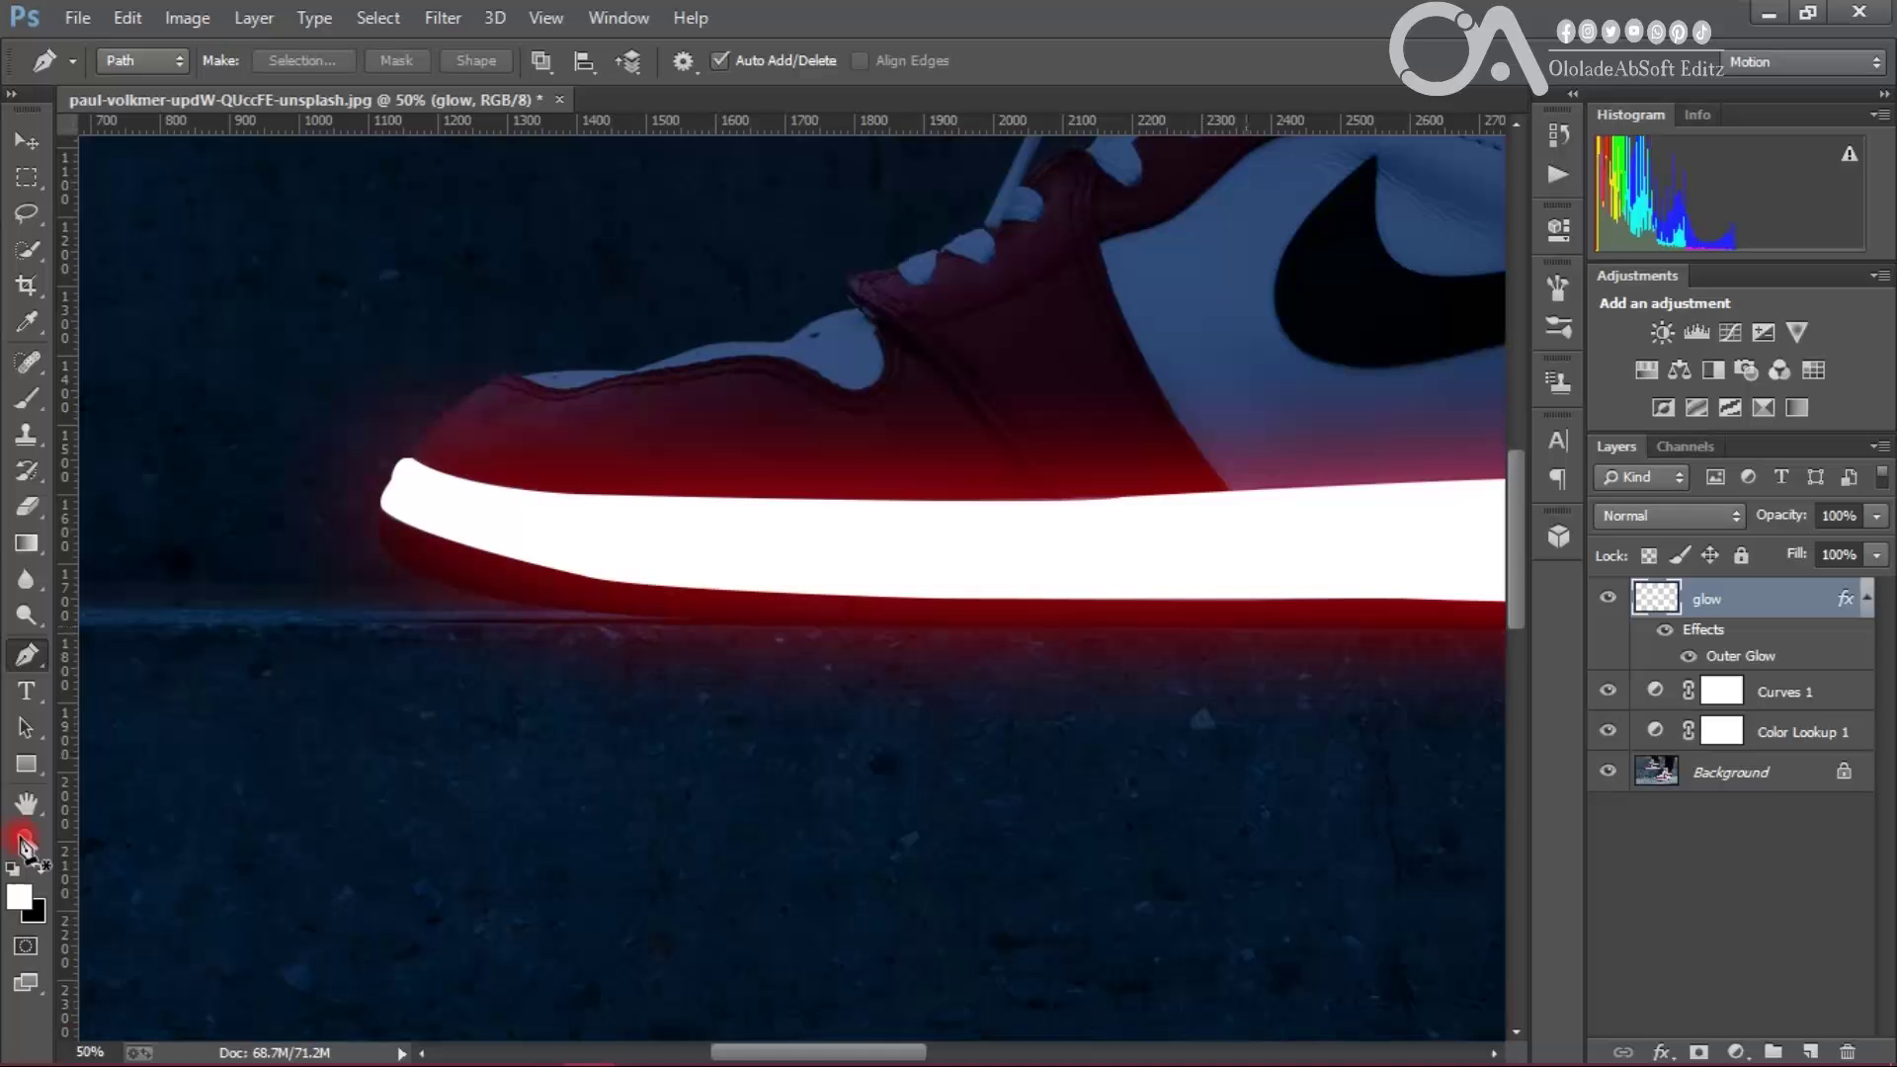
key("ctrl+0")
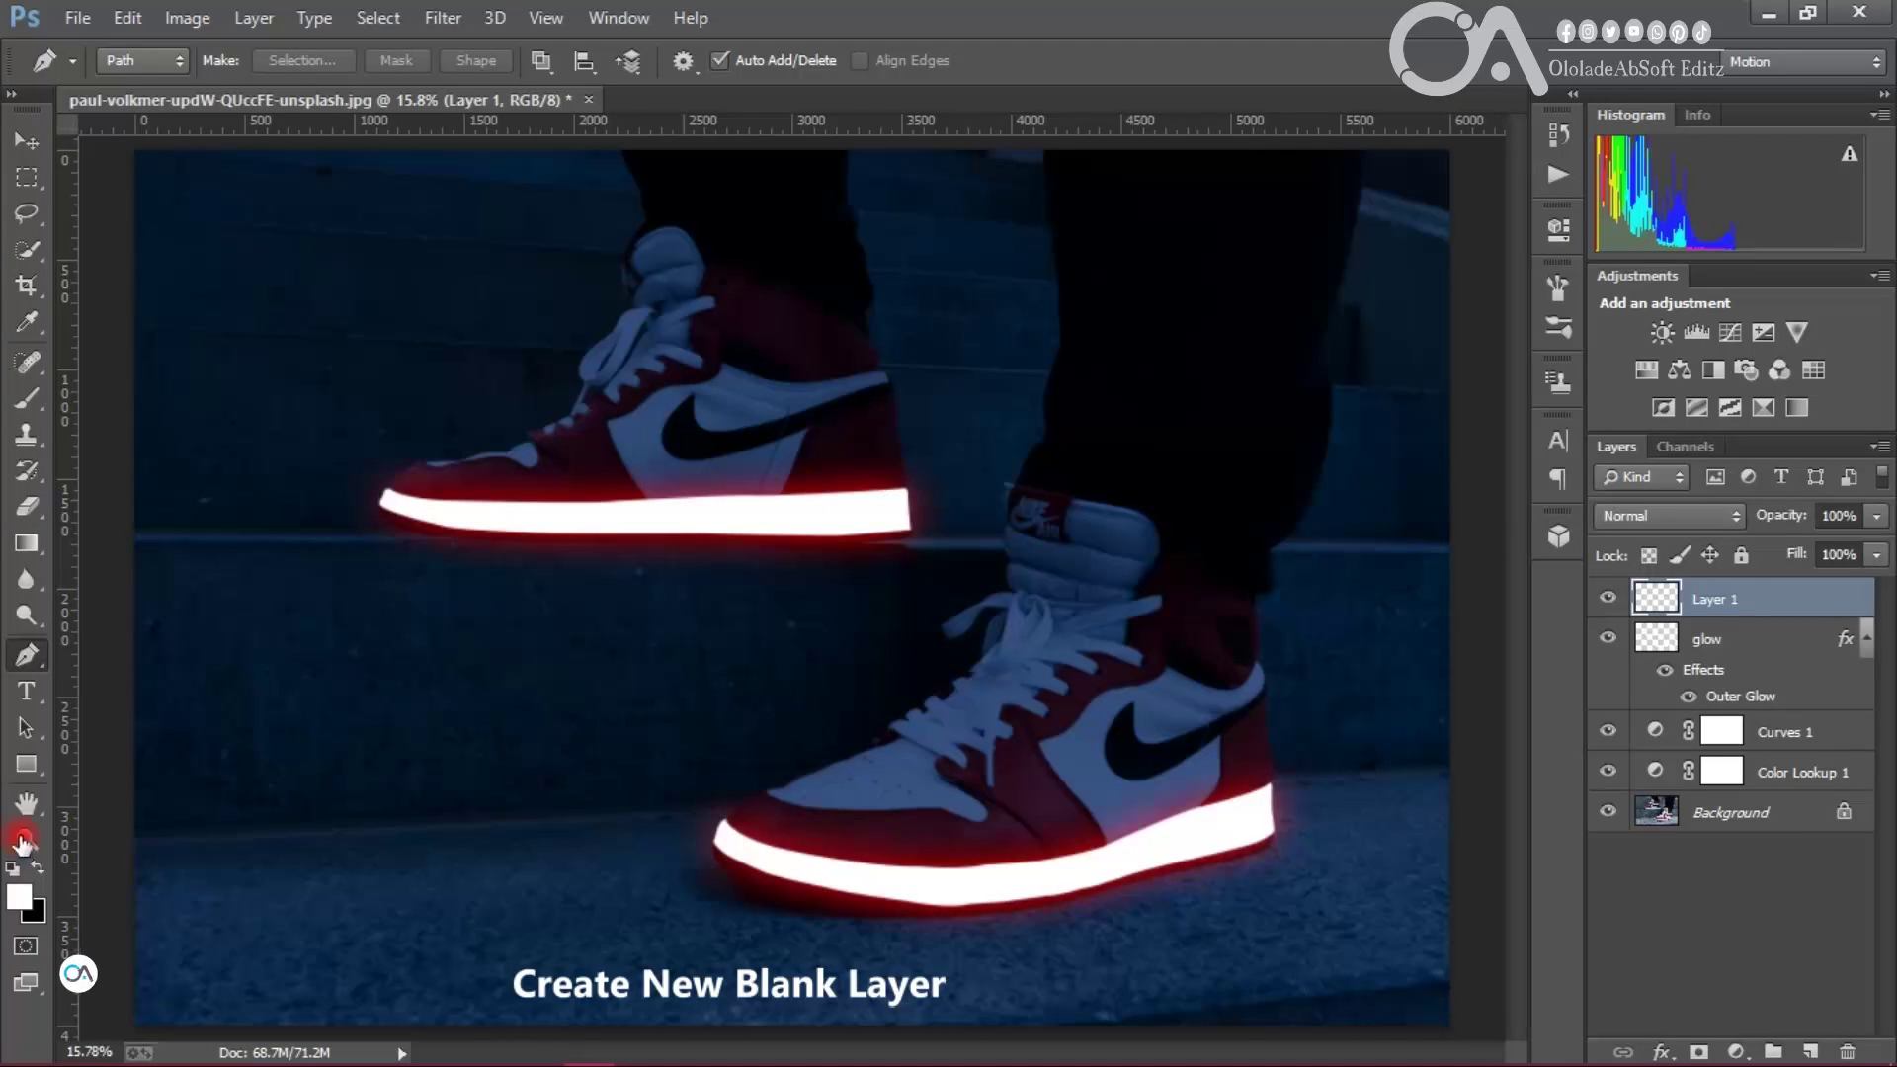
Step: Rename the new blank layer as glow 2
double_click(1715, 598)
type("gl")
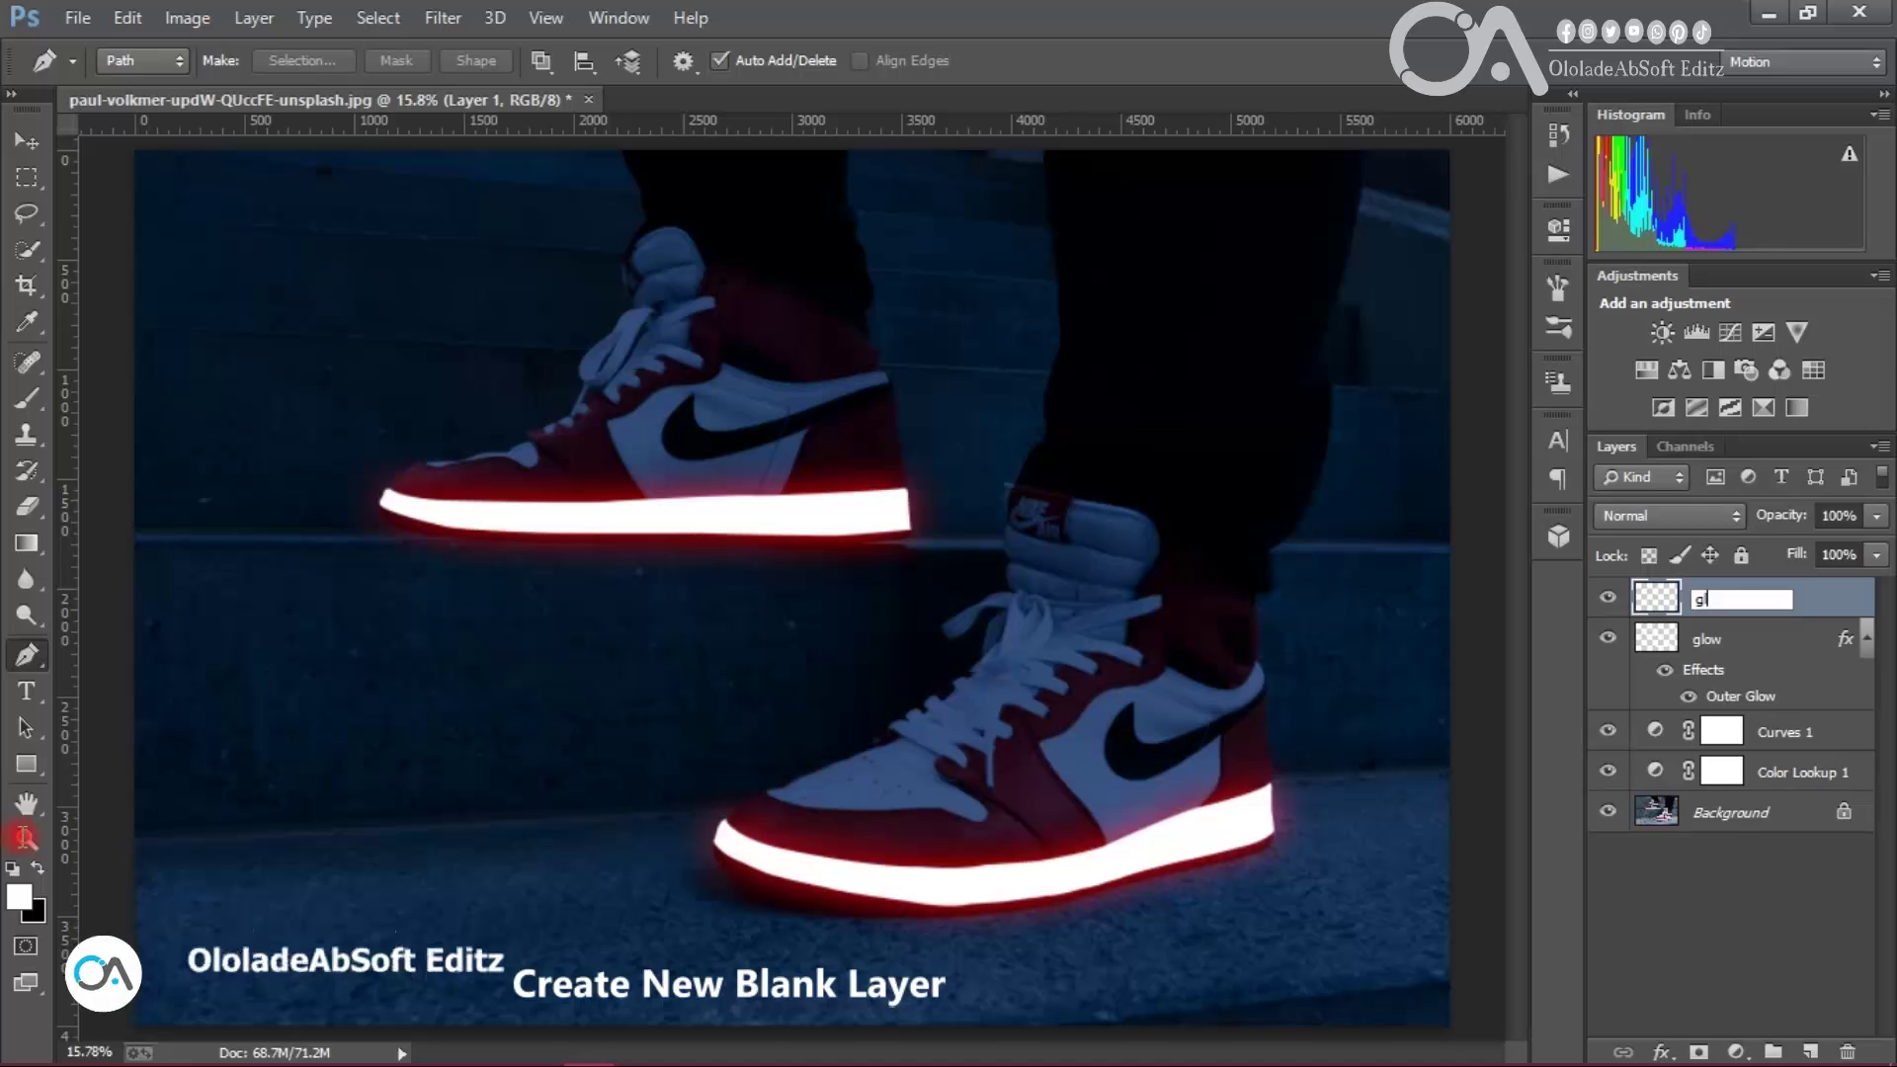
type("ow 2")
key("Return")
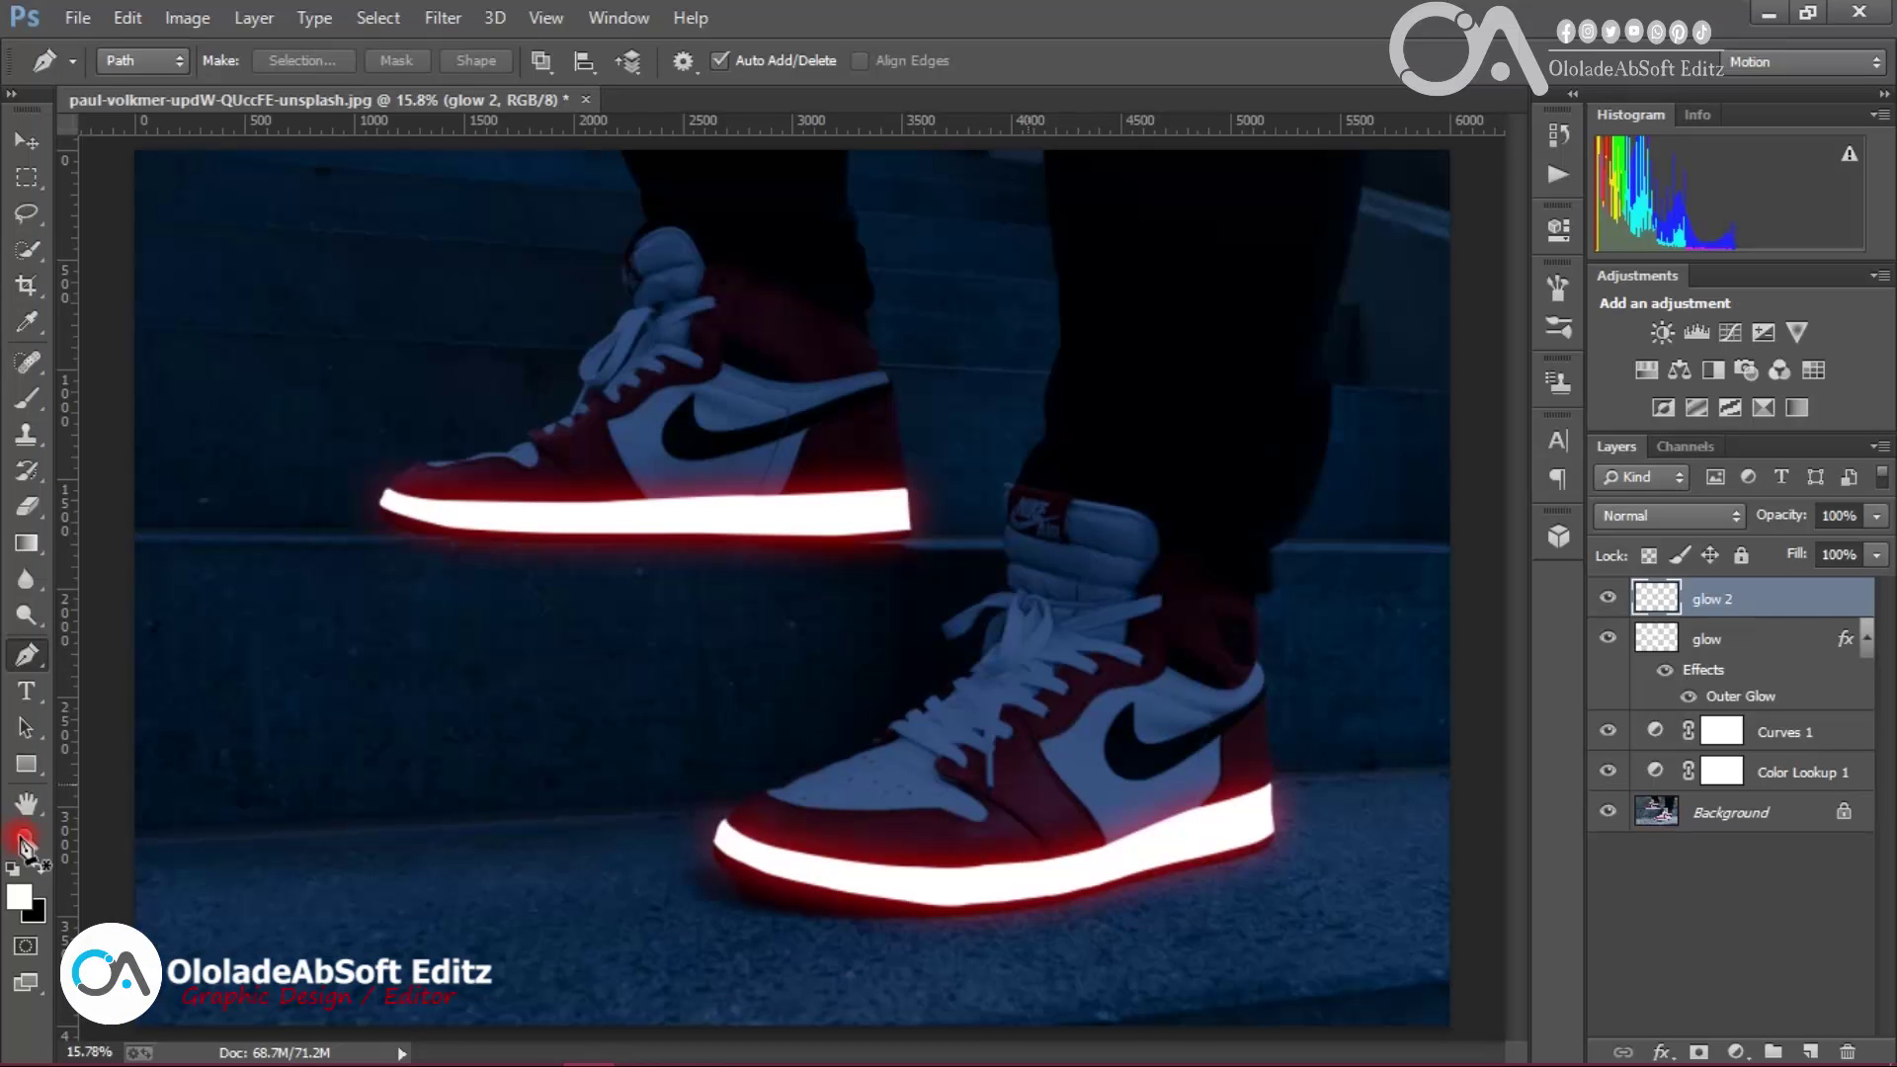
Step: Start a Pen tool path at the front tip of the front sneaker's swoosh and trace its upper edge to the heel end
key("z")
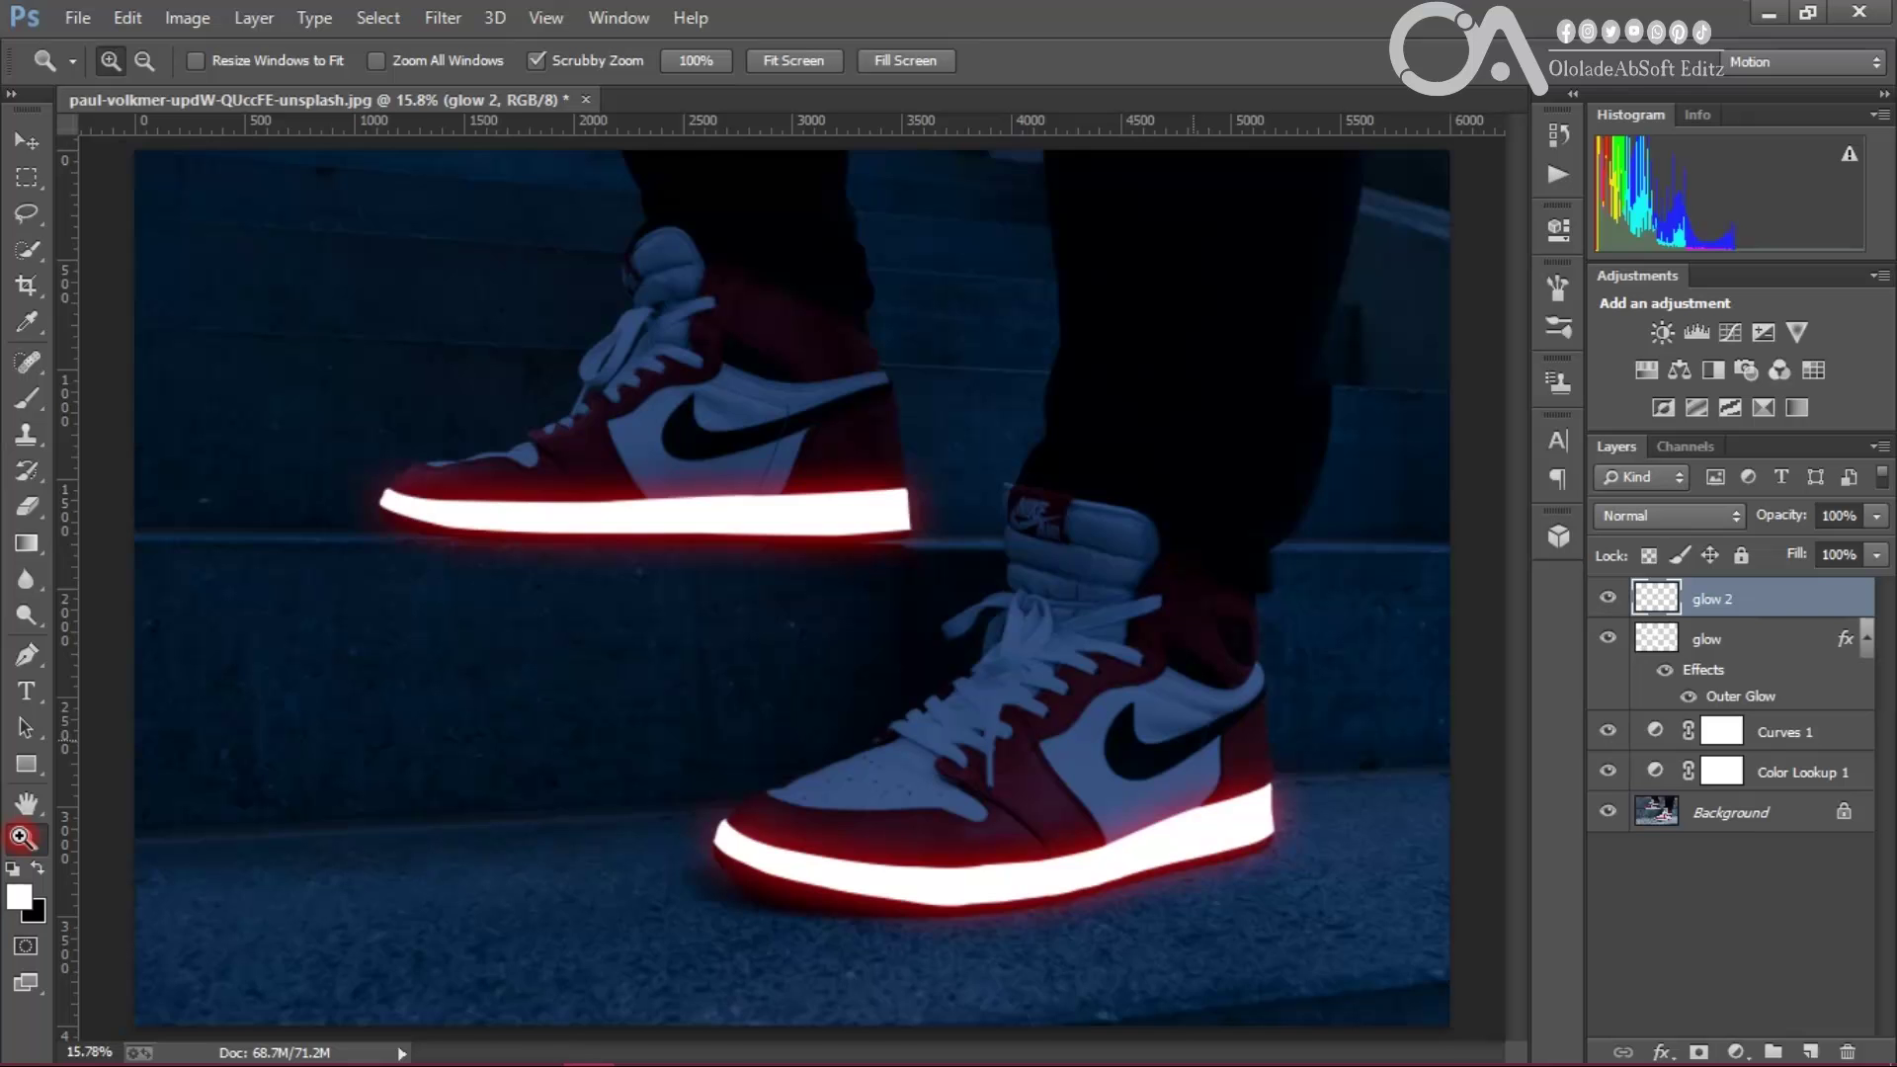
left_click(1194, 739)
left_click(1211, 744)
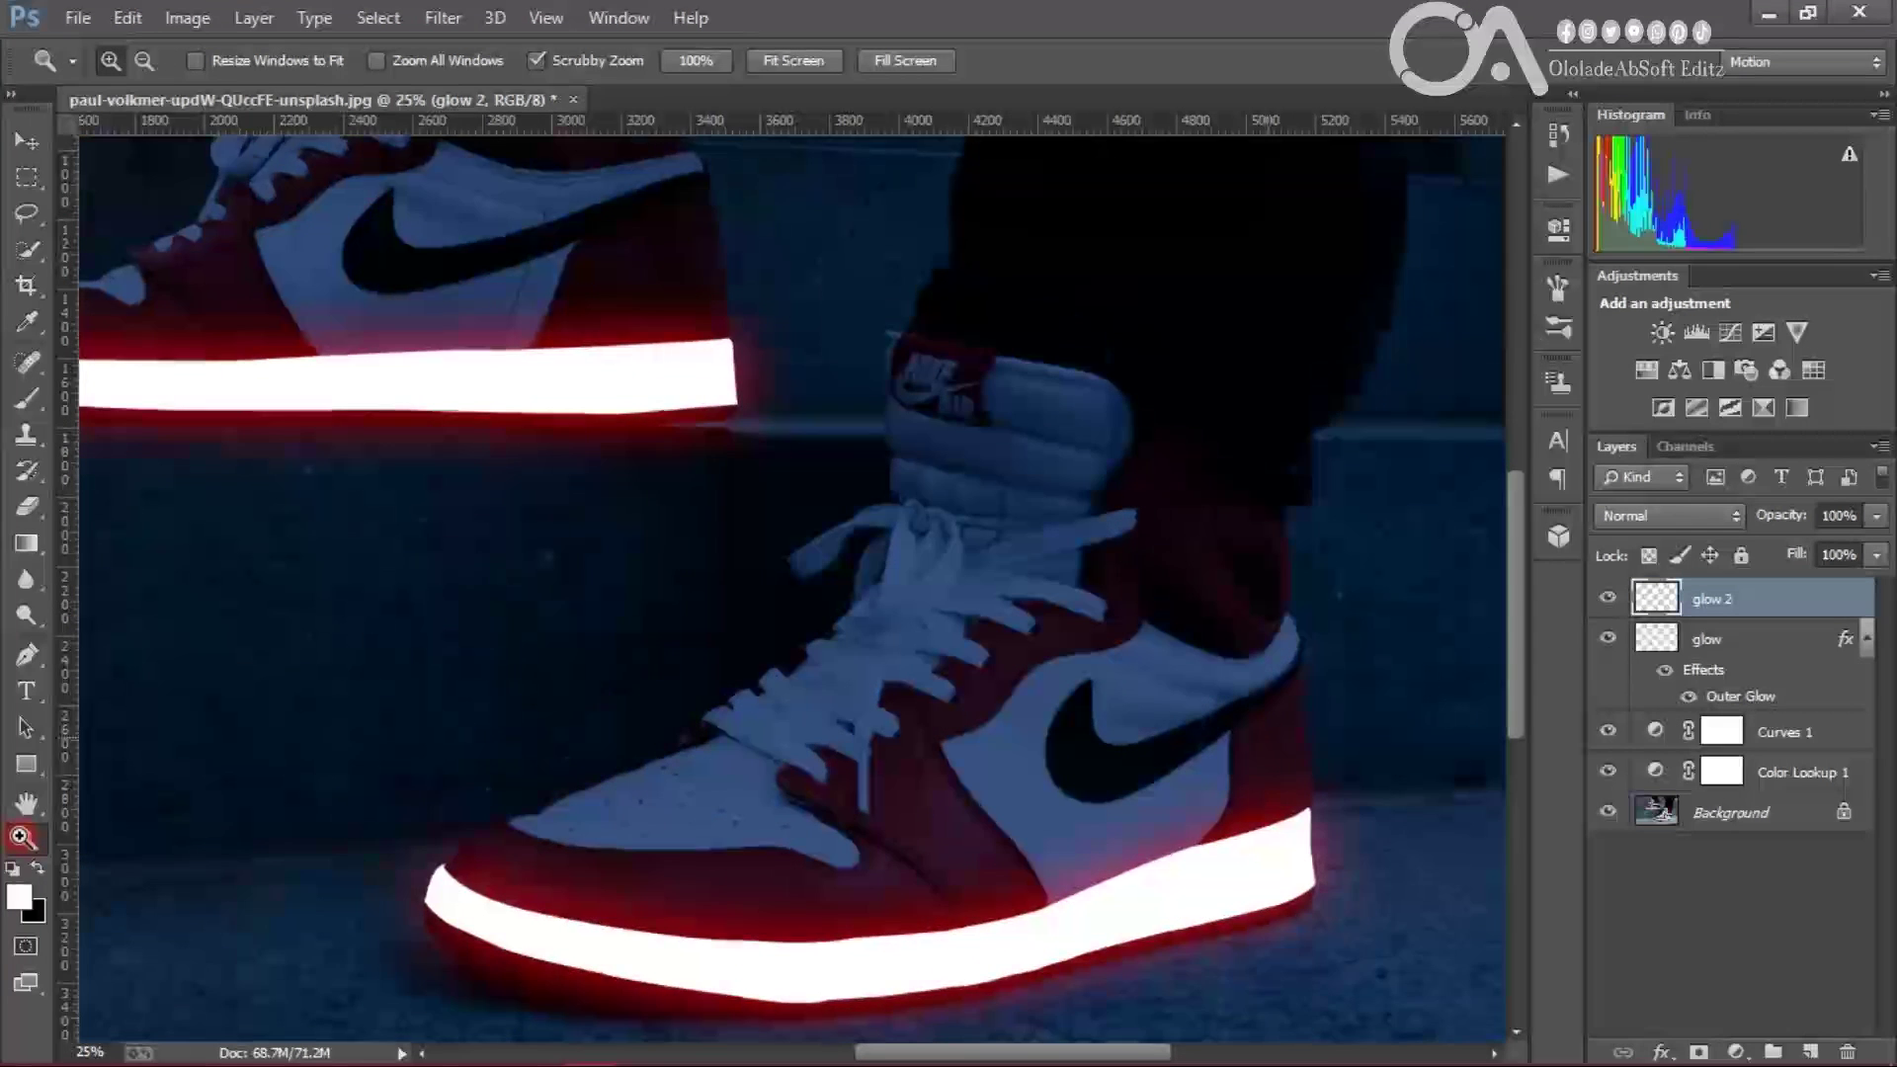
left_click(1220, 726)
left_click(1220, 726)
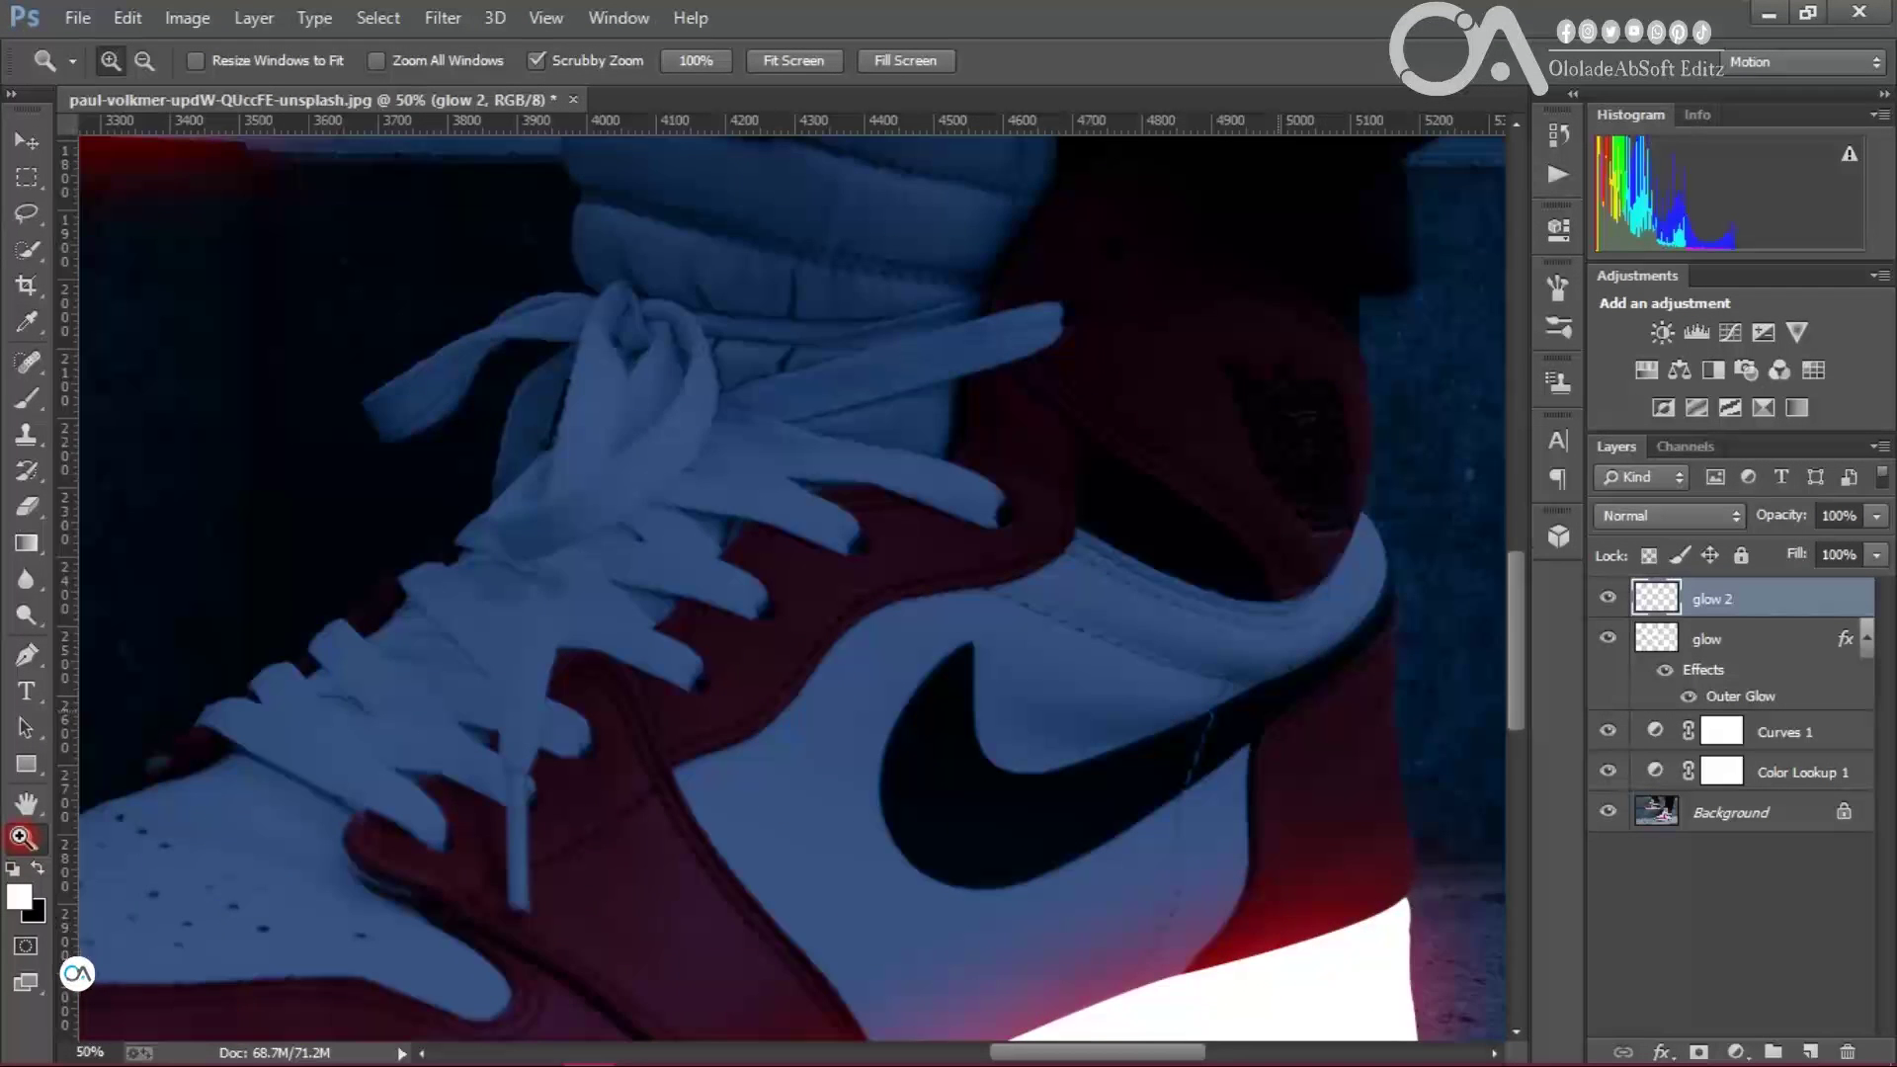
left_click(1272, 724)
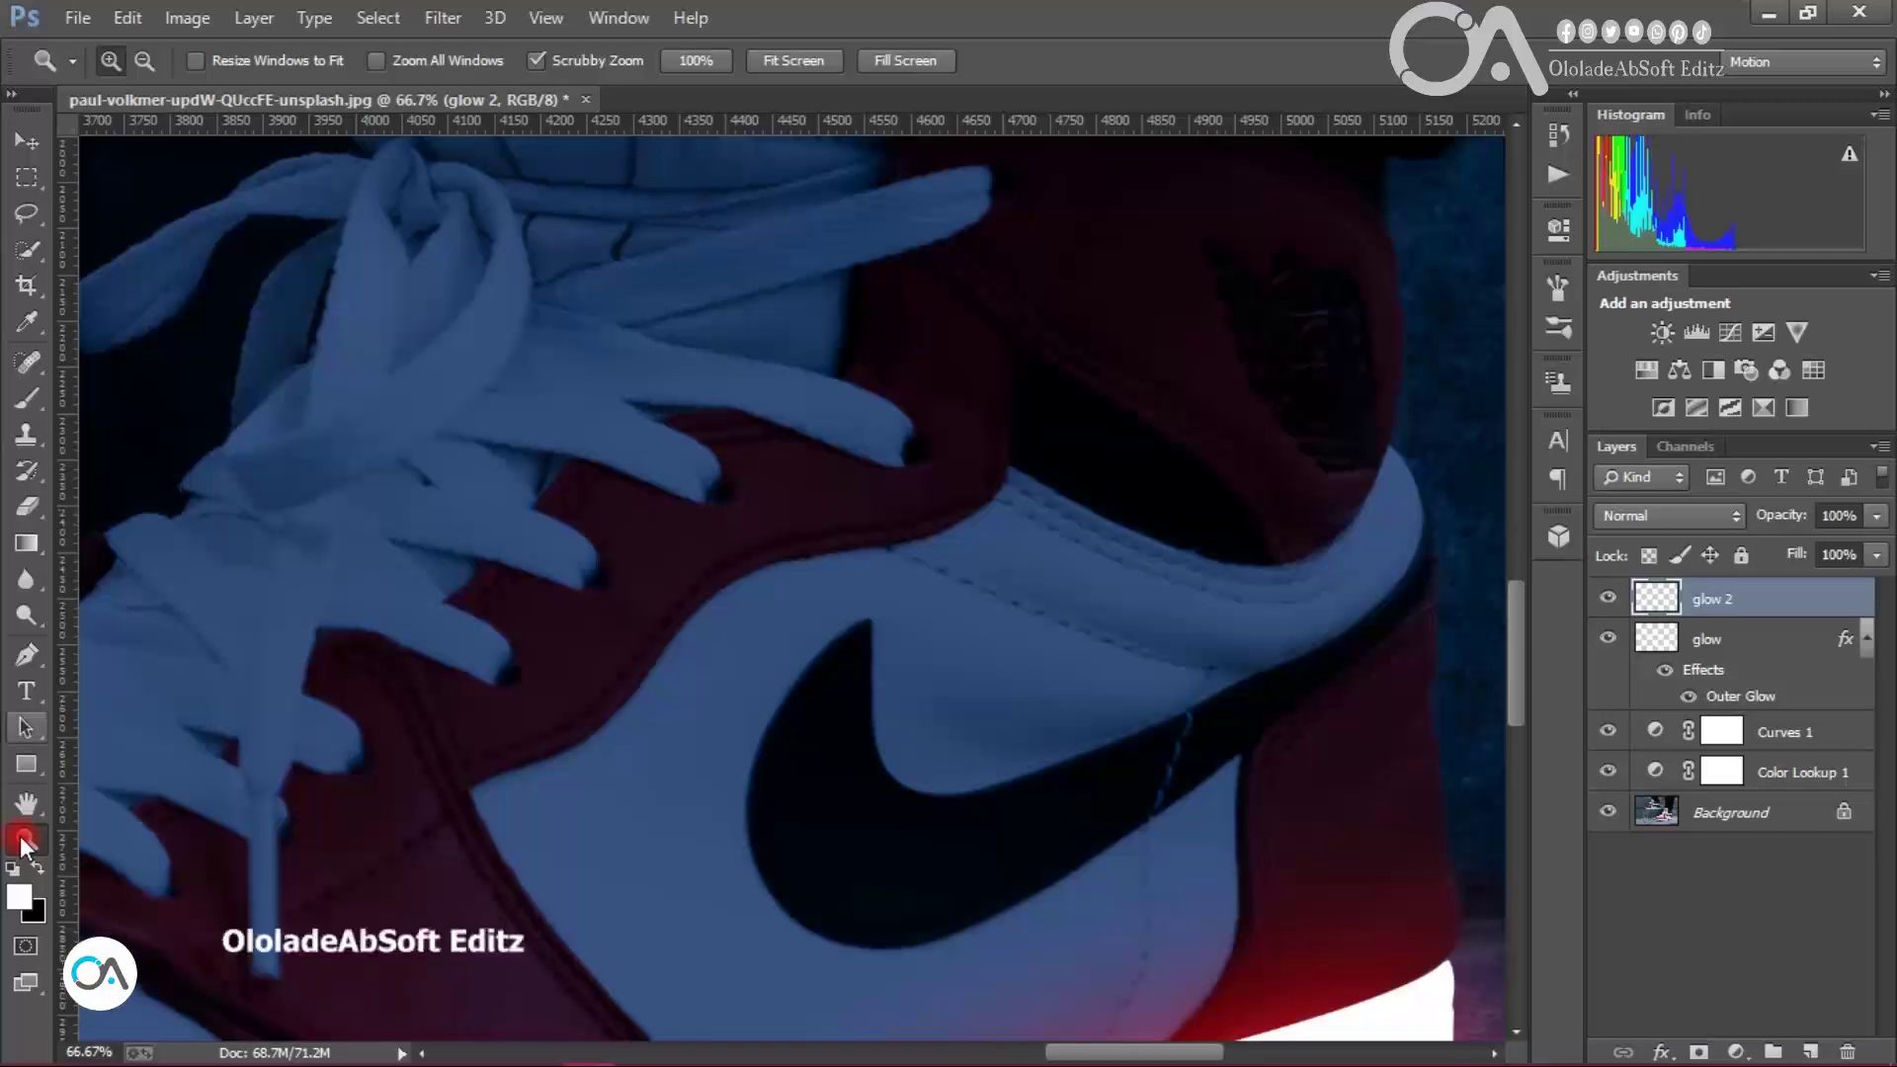
key("p")
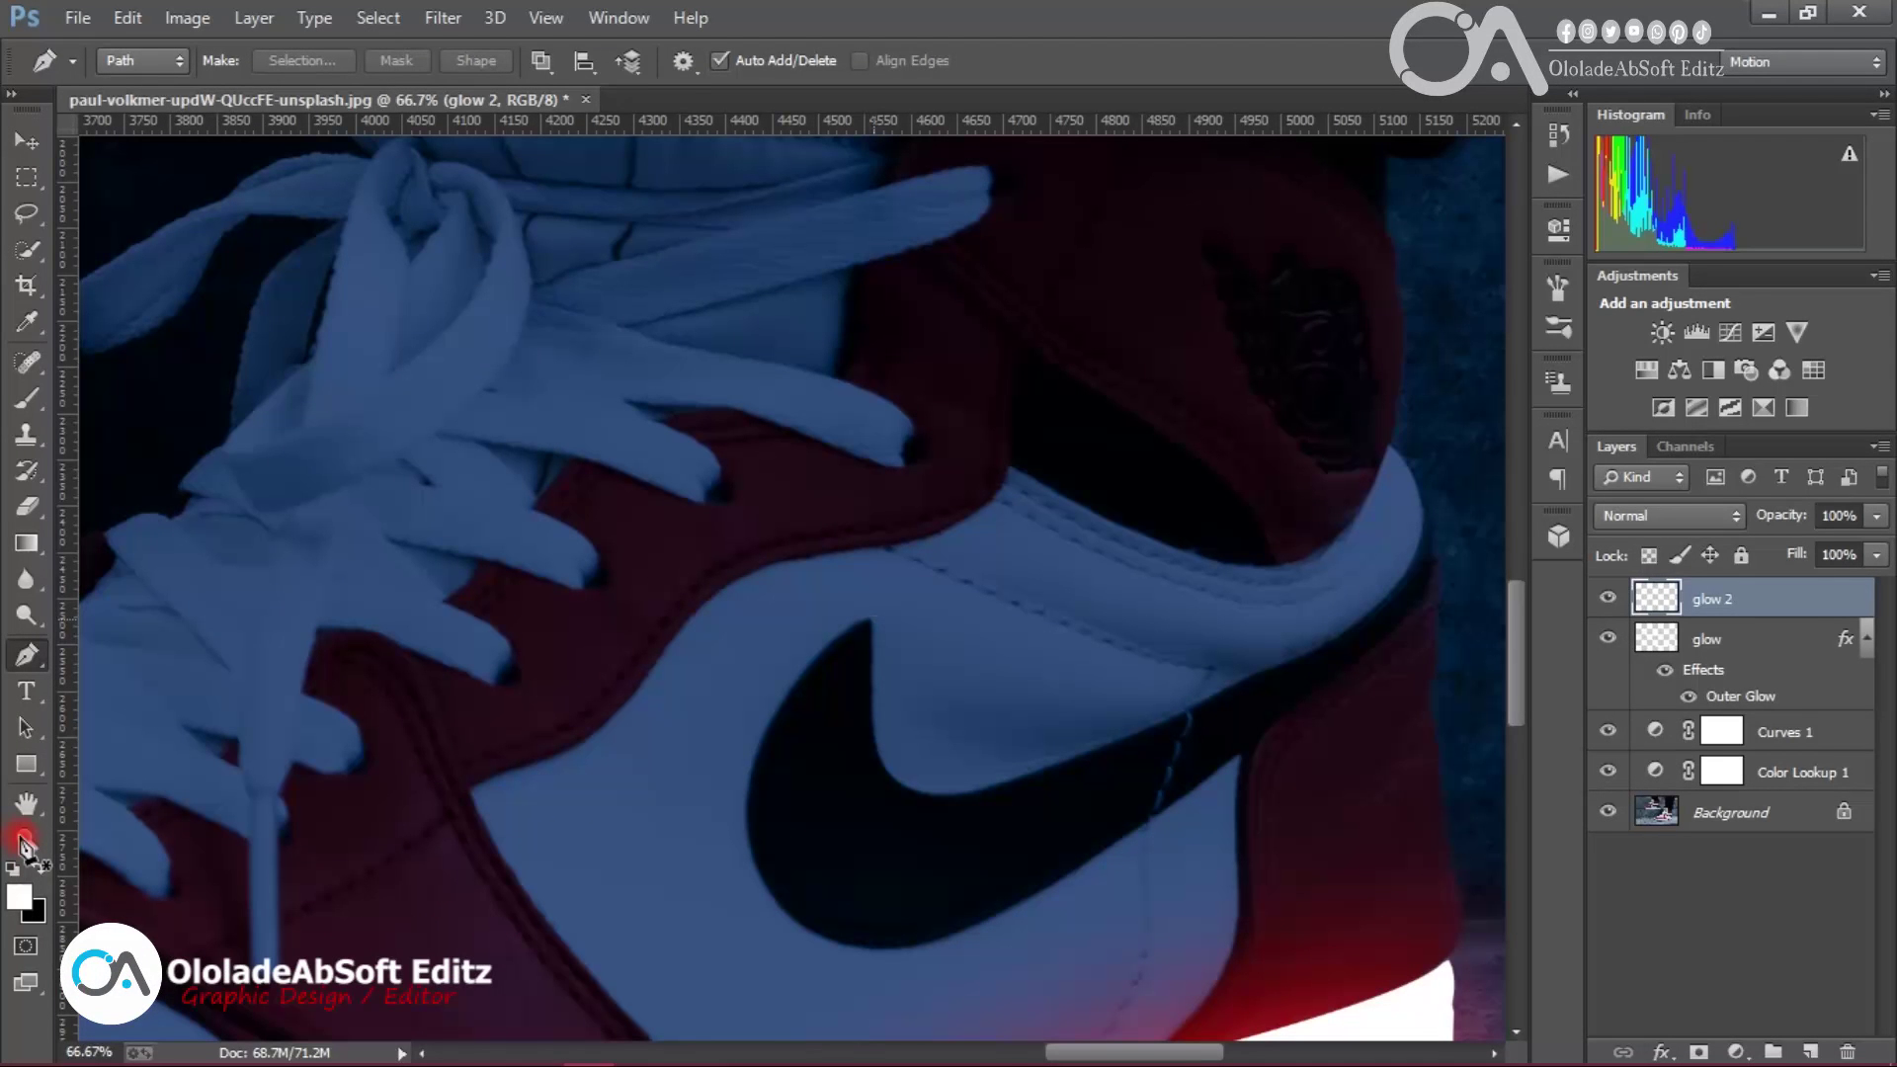
left_click(873, 619)
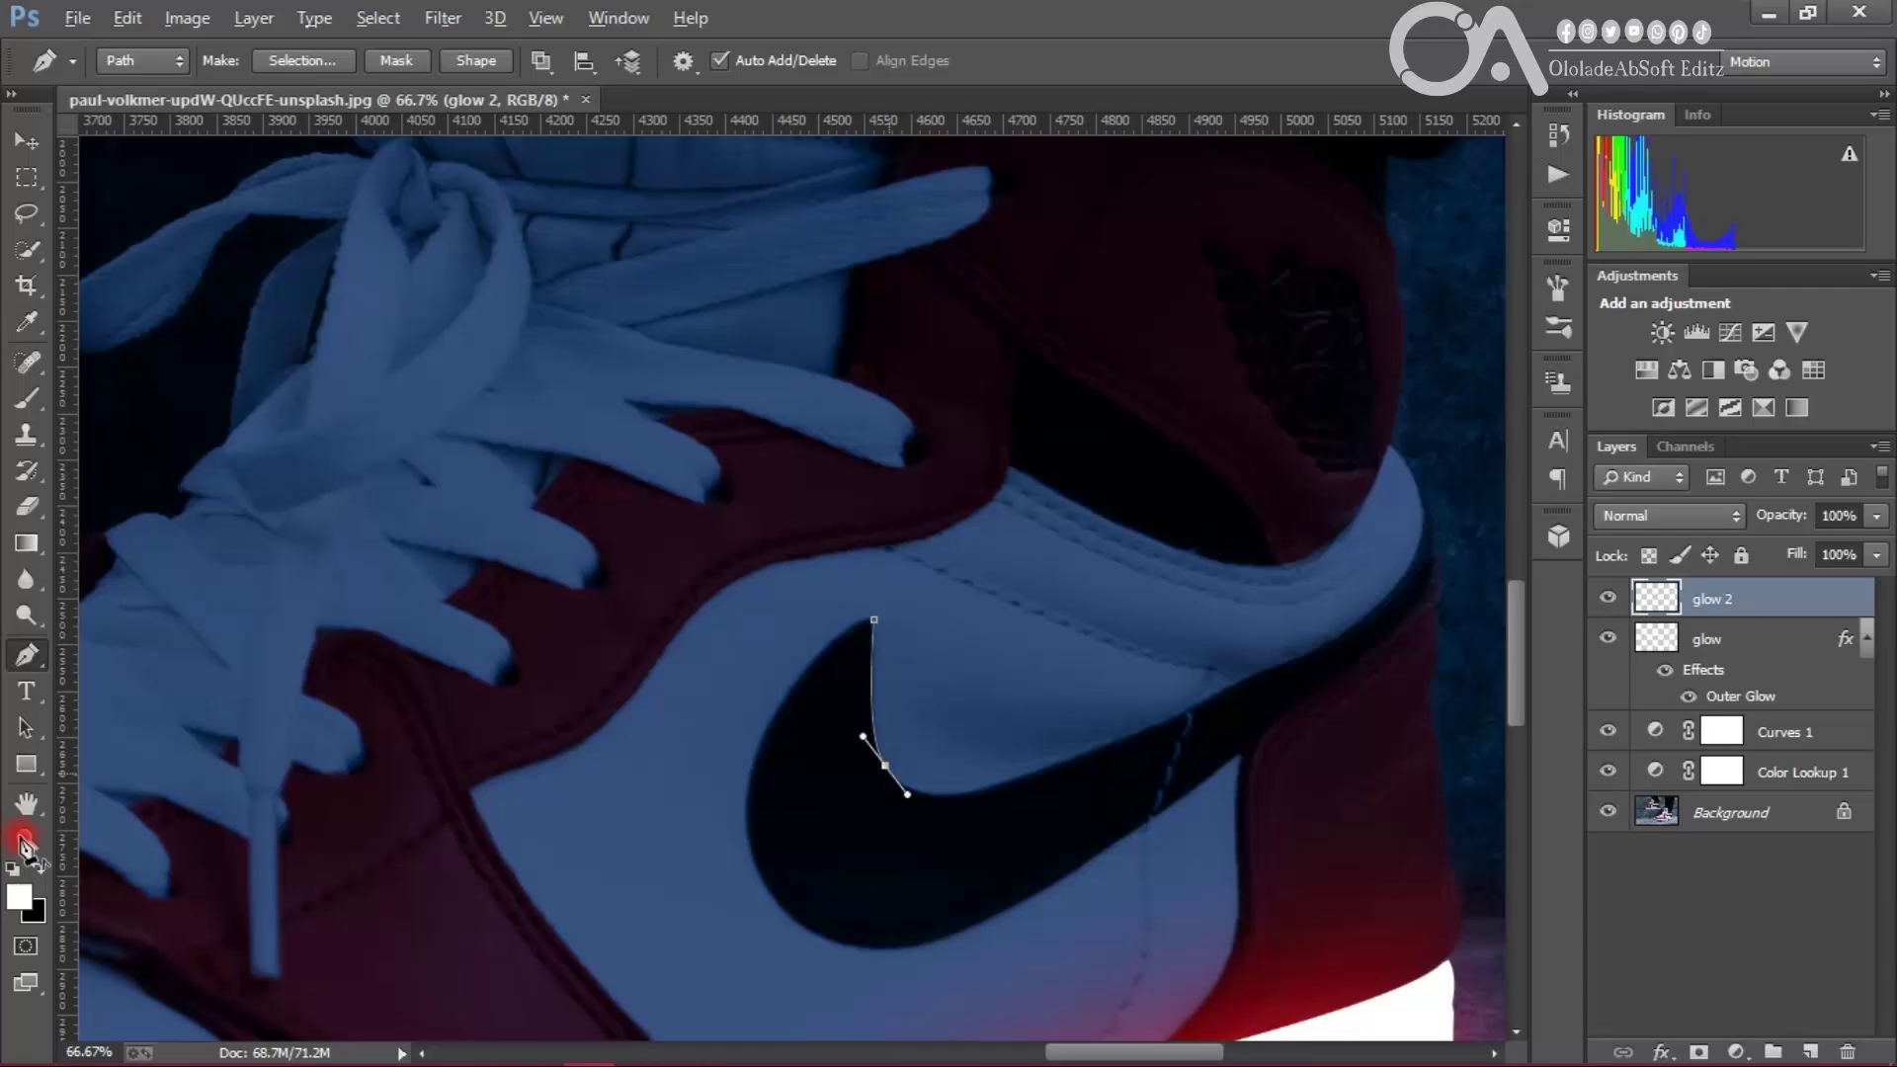
left_click_drag(1081, 758, 1241, 664)
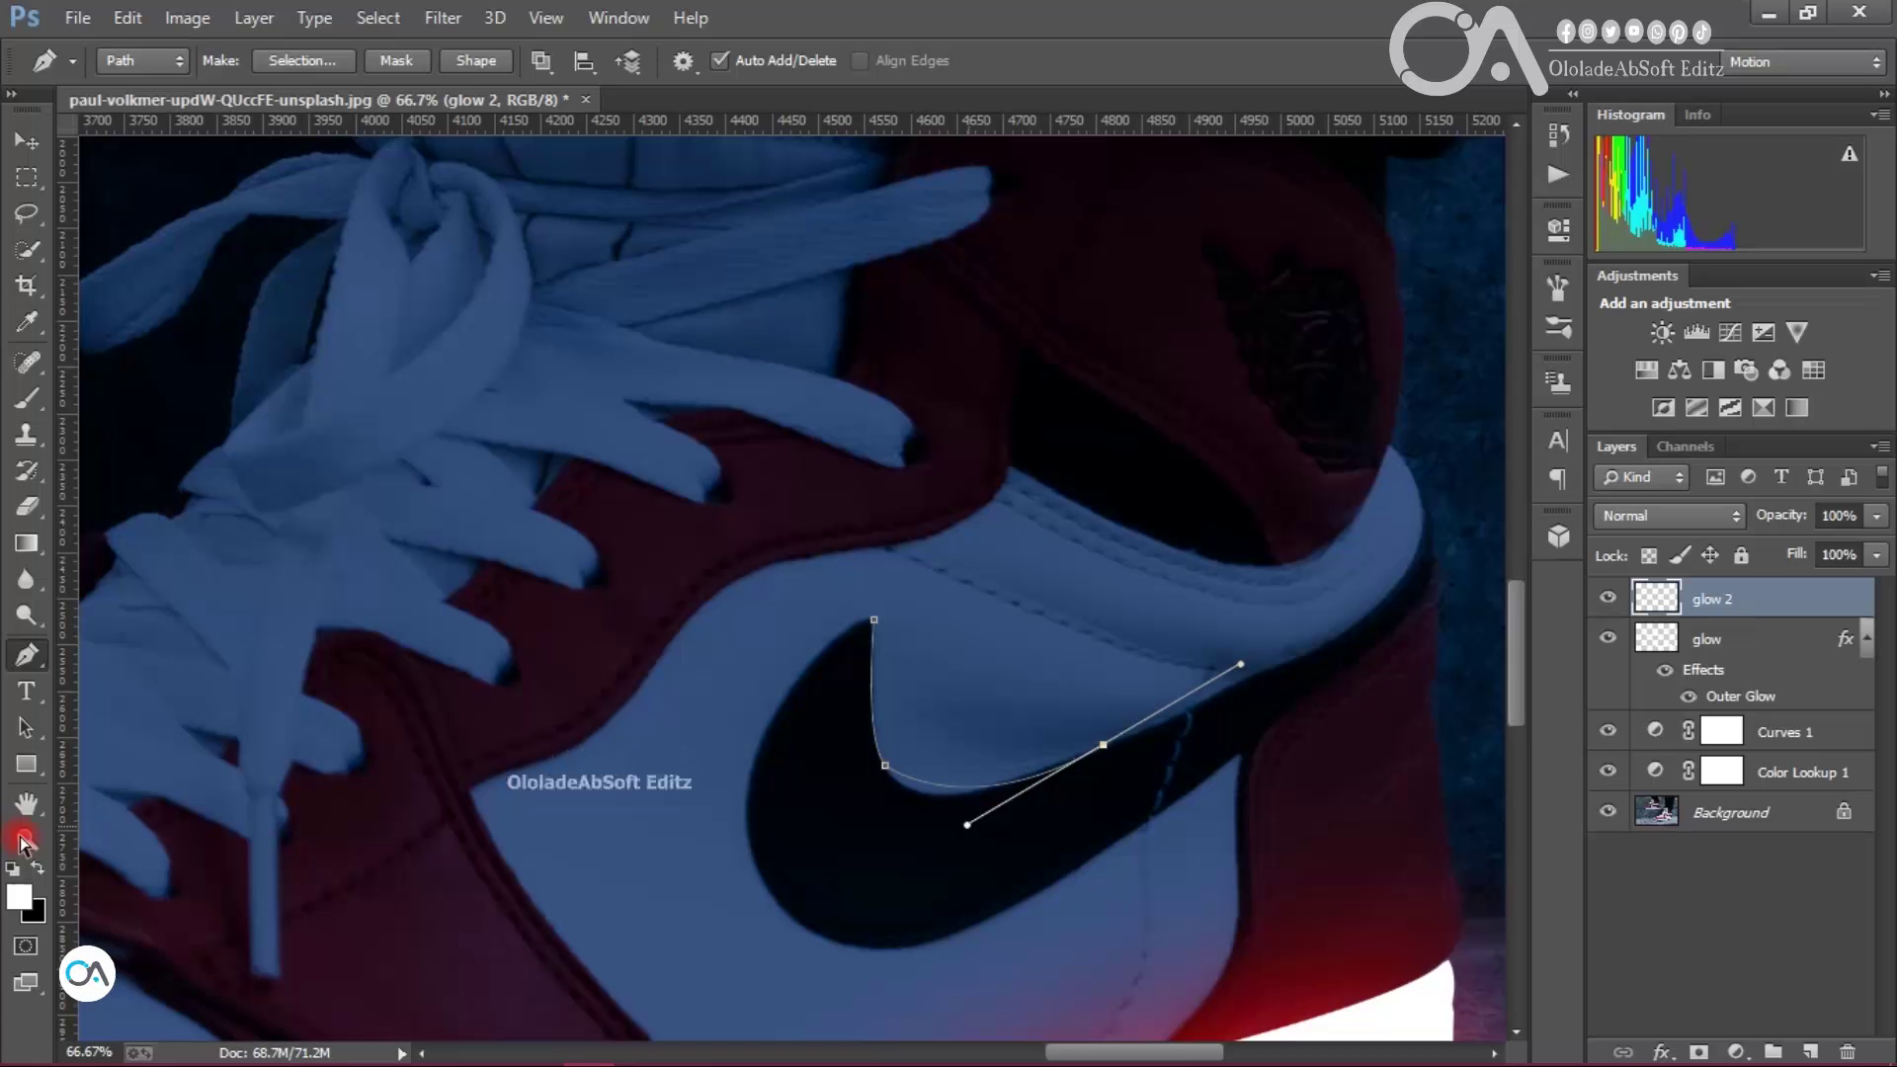
left_click_drag(968, 825, 910, 846)
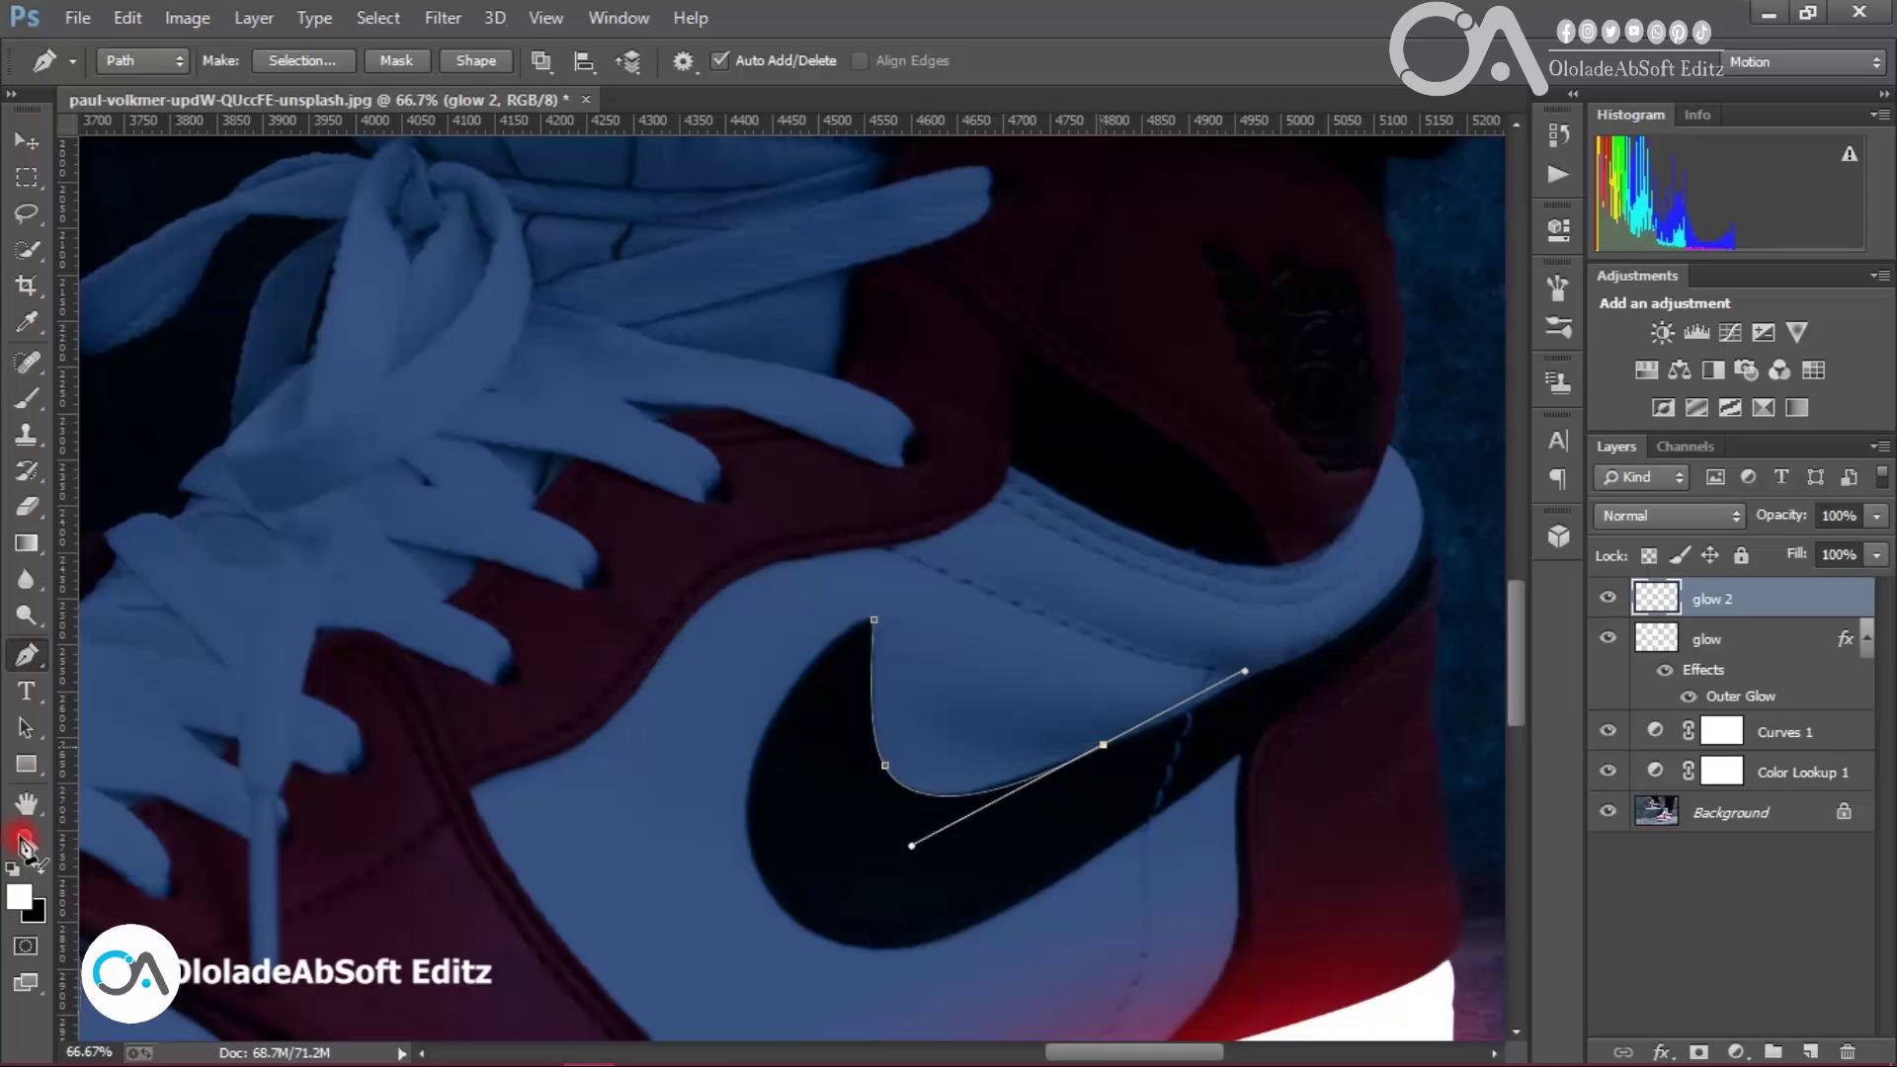
left_click(1250, 682)
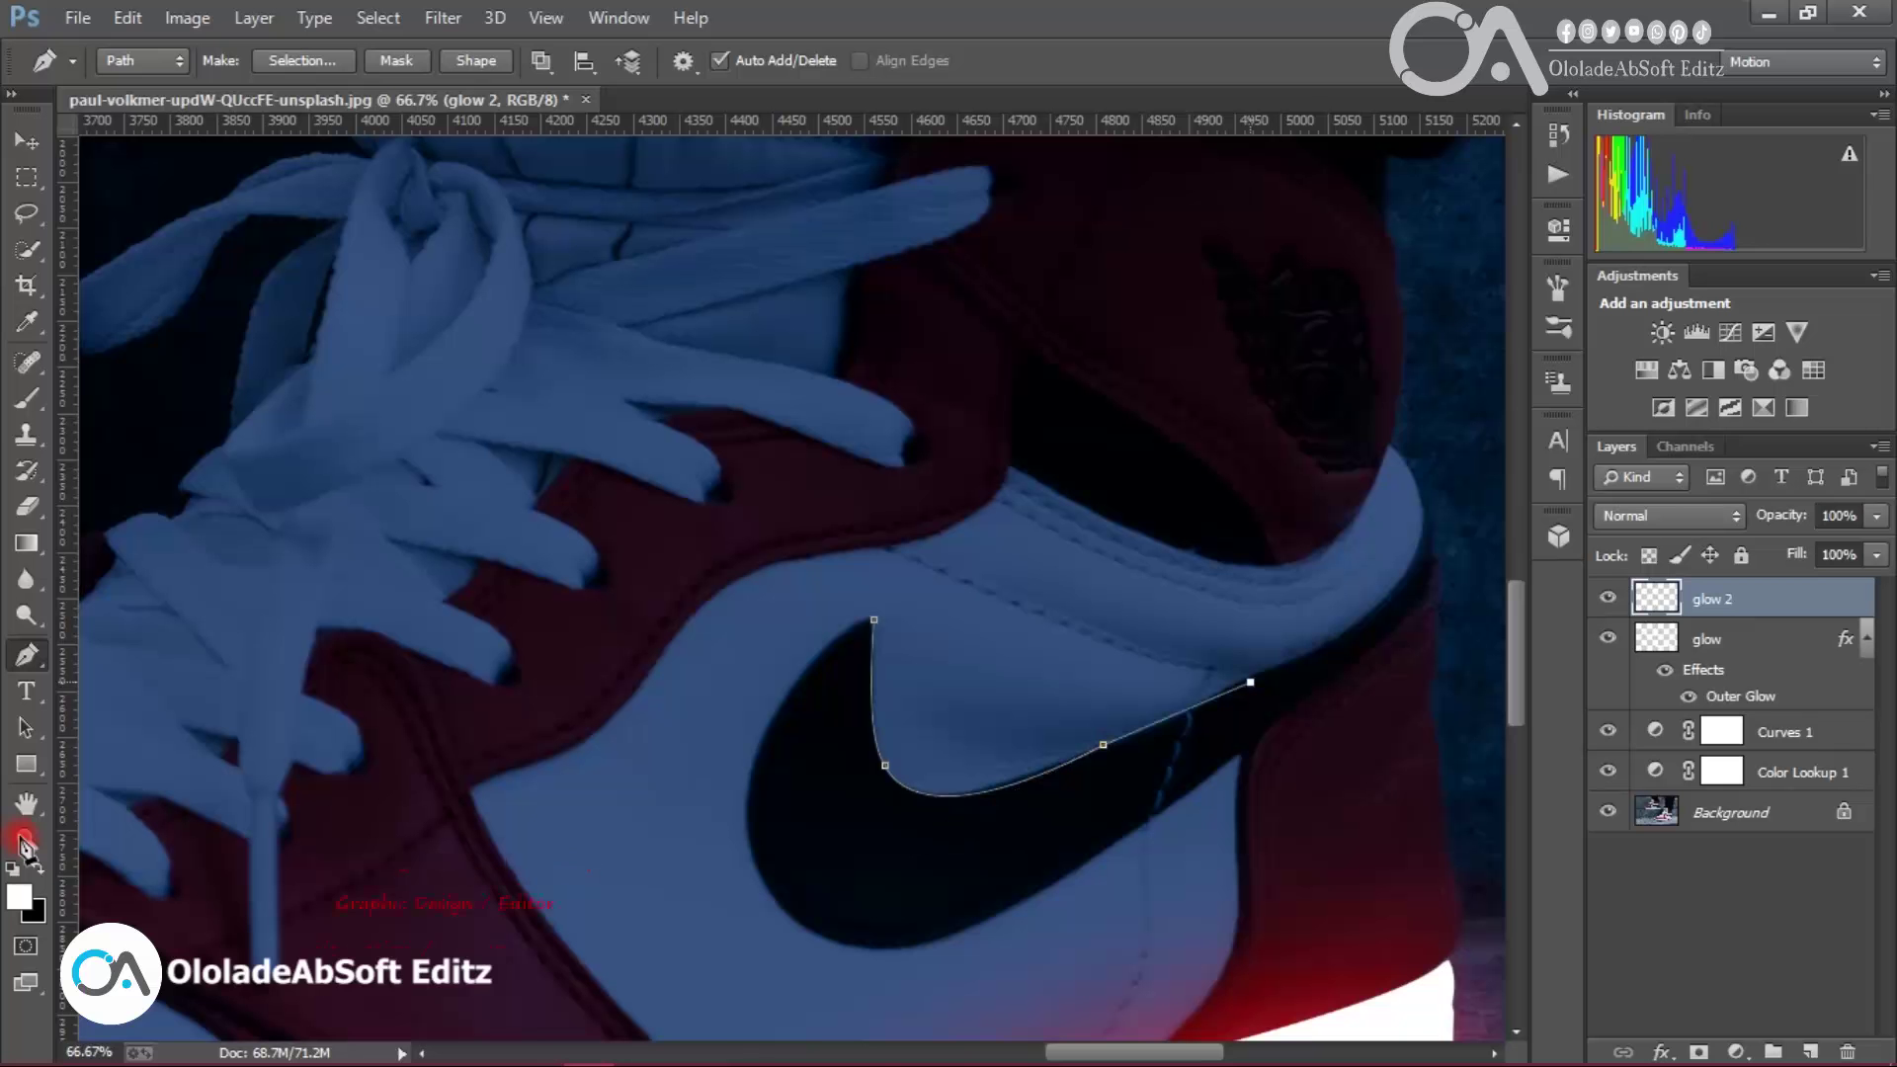
left_click_drag(1424, 524, 1437, 423)
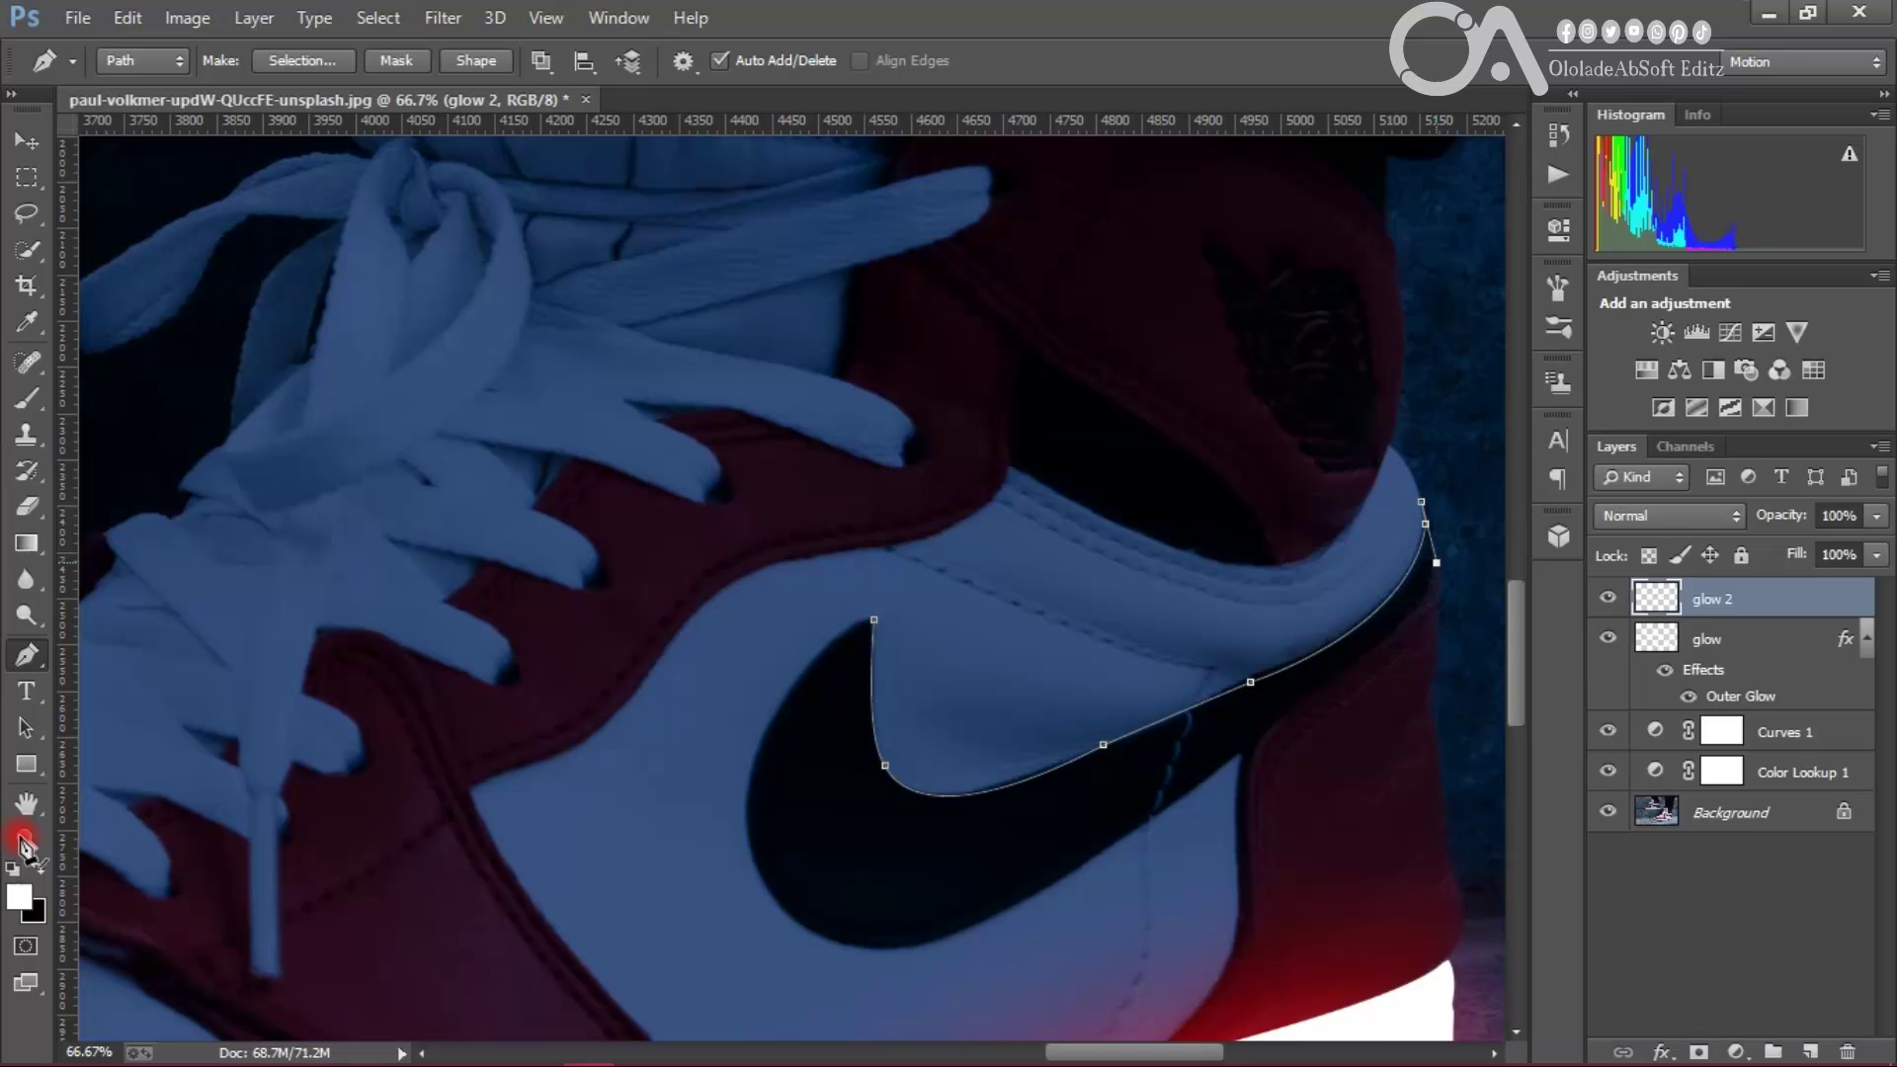
Step: Trace the swoosh's lower edge and rounded front curve, and close the path at its starting tip
left_click_drag(1253, 762, 1133, 810)
left_click_drag(1475, 588, 1517, 683)
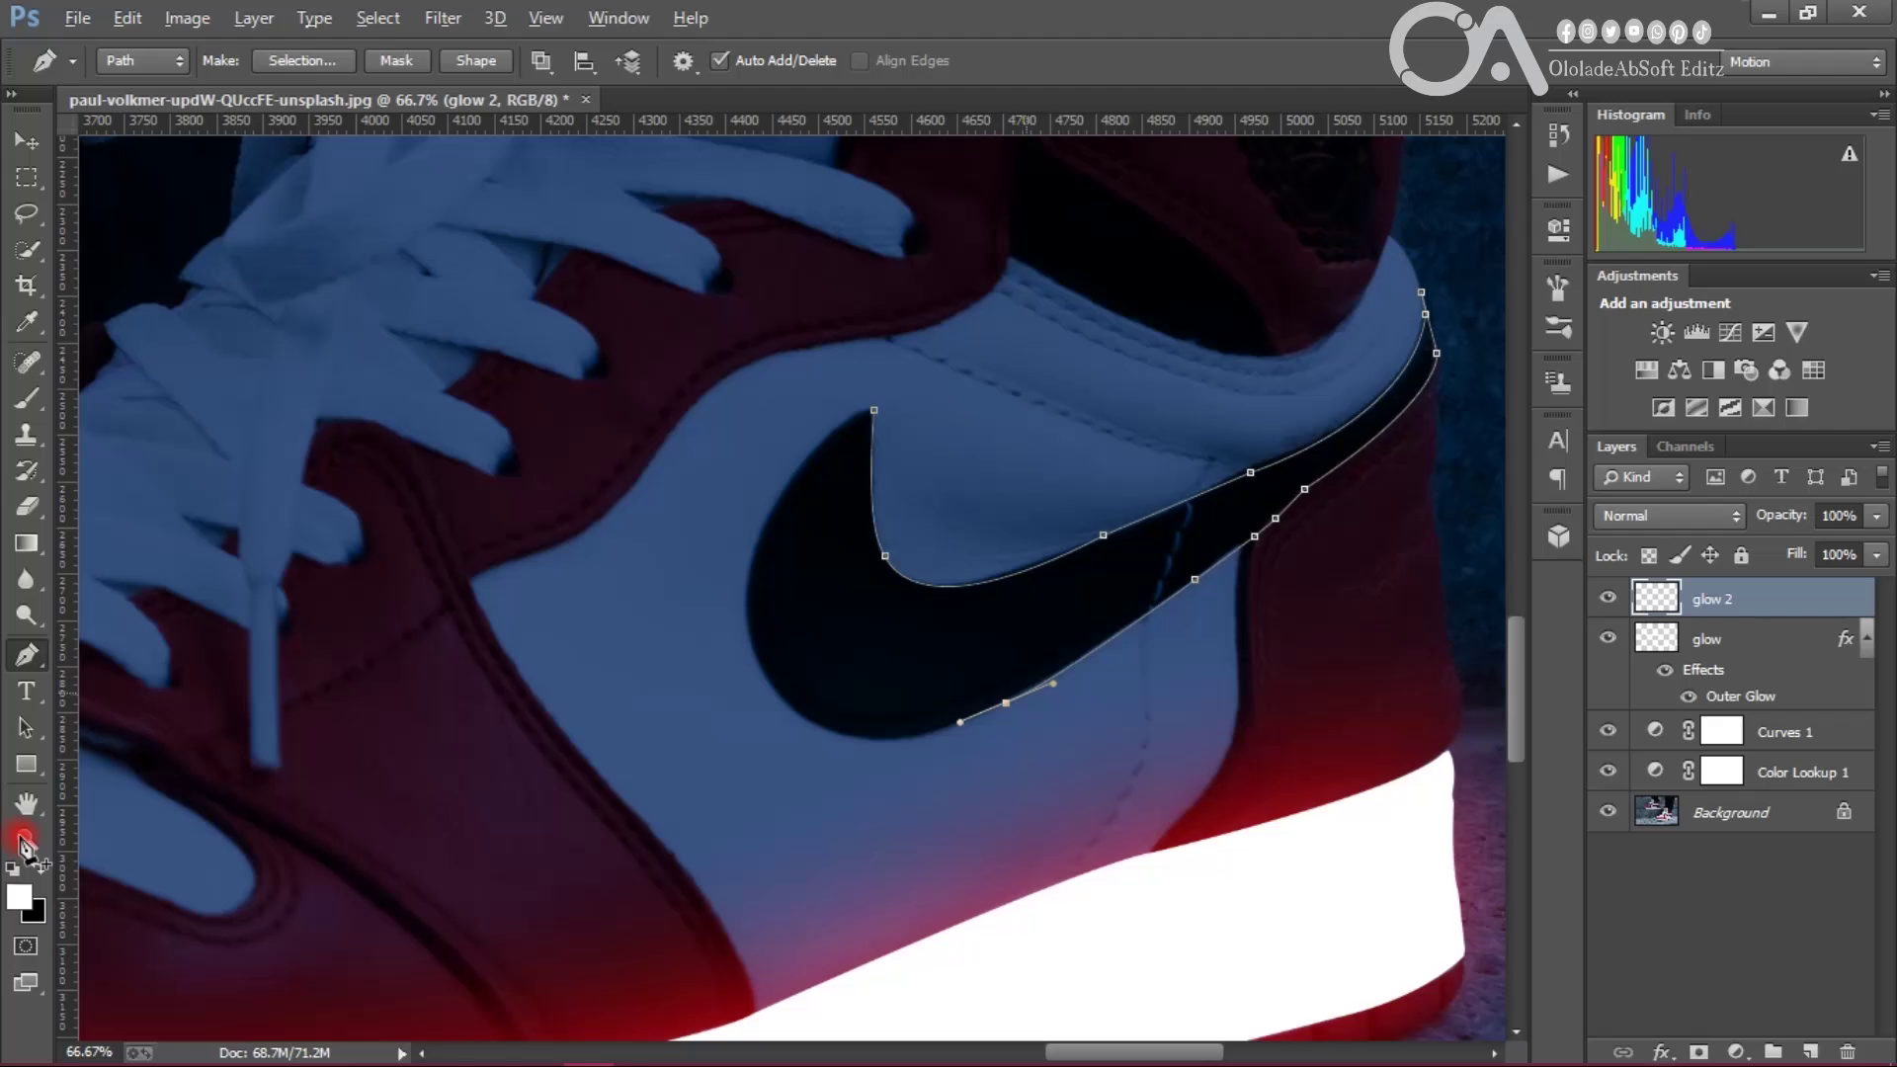
left_click_drag(871, 740, 818, 738)
left_click(871, 740, "alt")
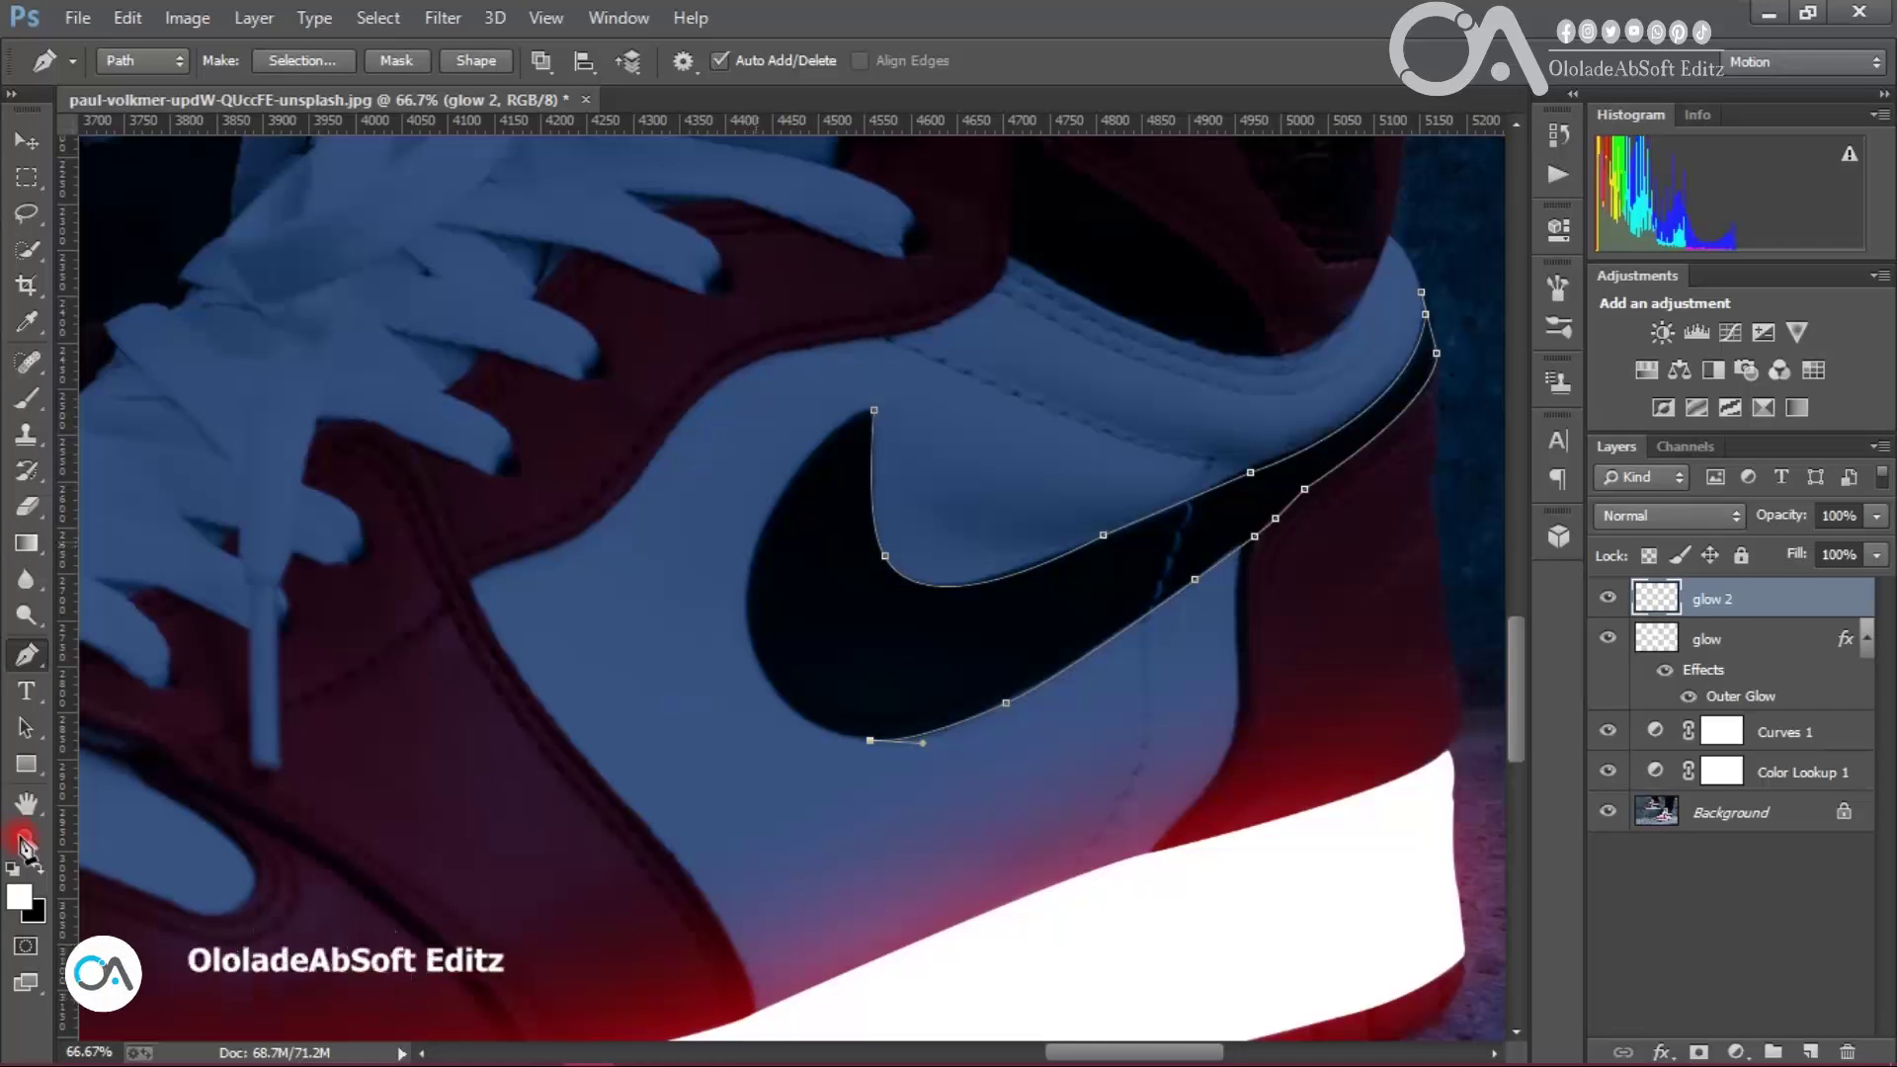
left_click_drag(763, 534, 822, 338)
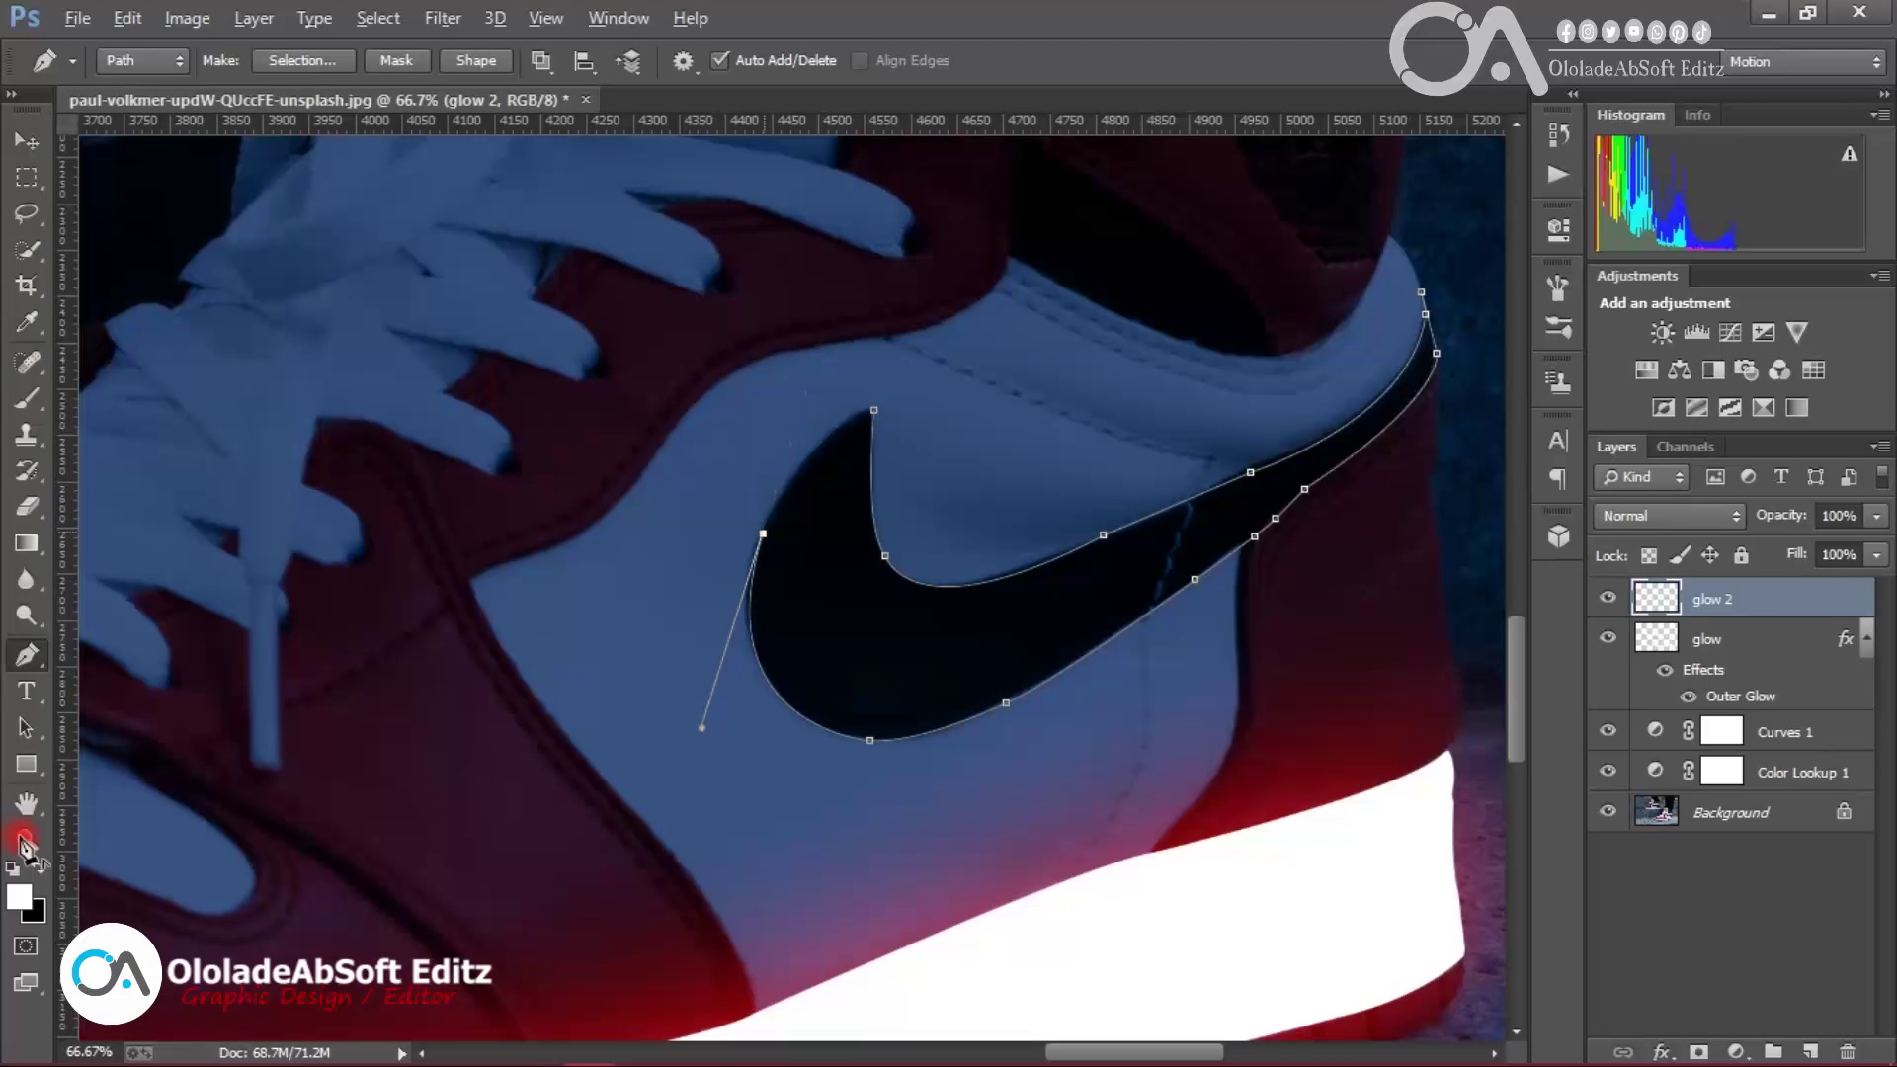
left_click_drag(867, 409, 940, 361)
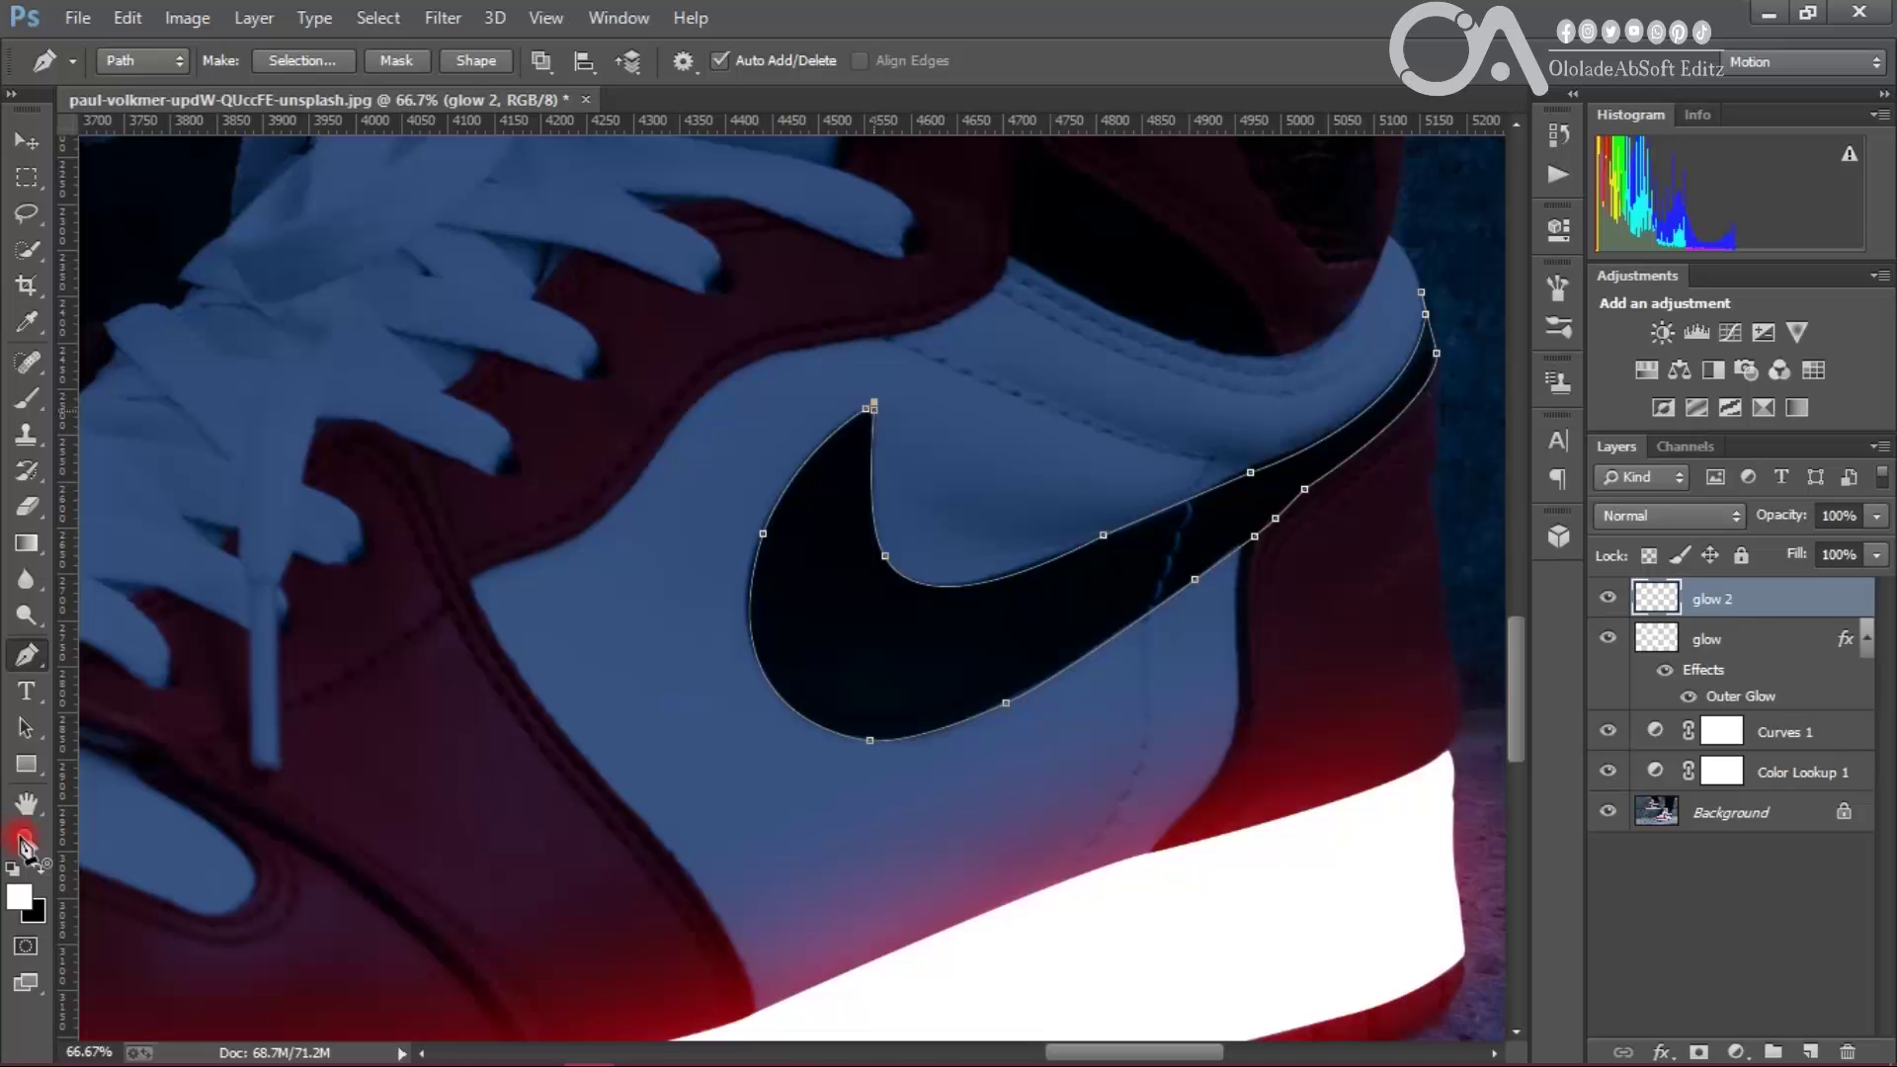
Step: Fill the swoosh path with Foreground Color in Normal mode at 100% opacity, and delete the path
right_click(870, 400)
left_click(928, 546)
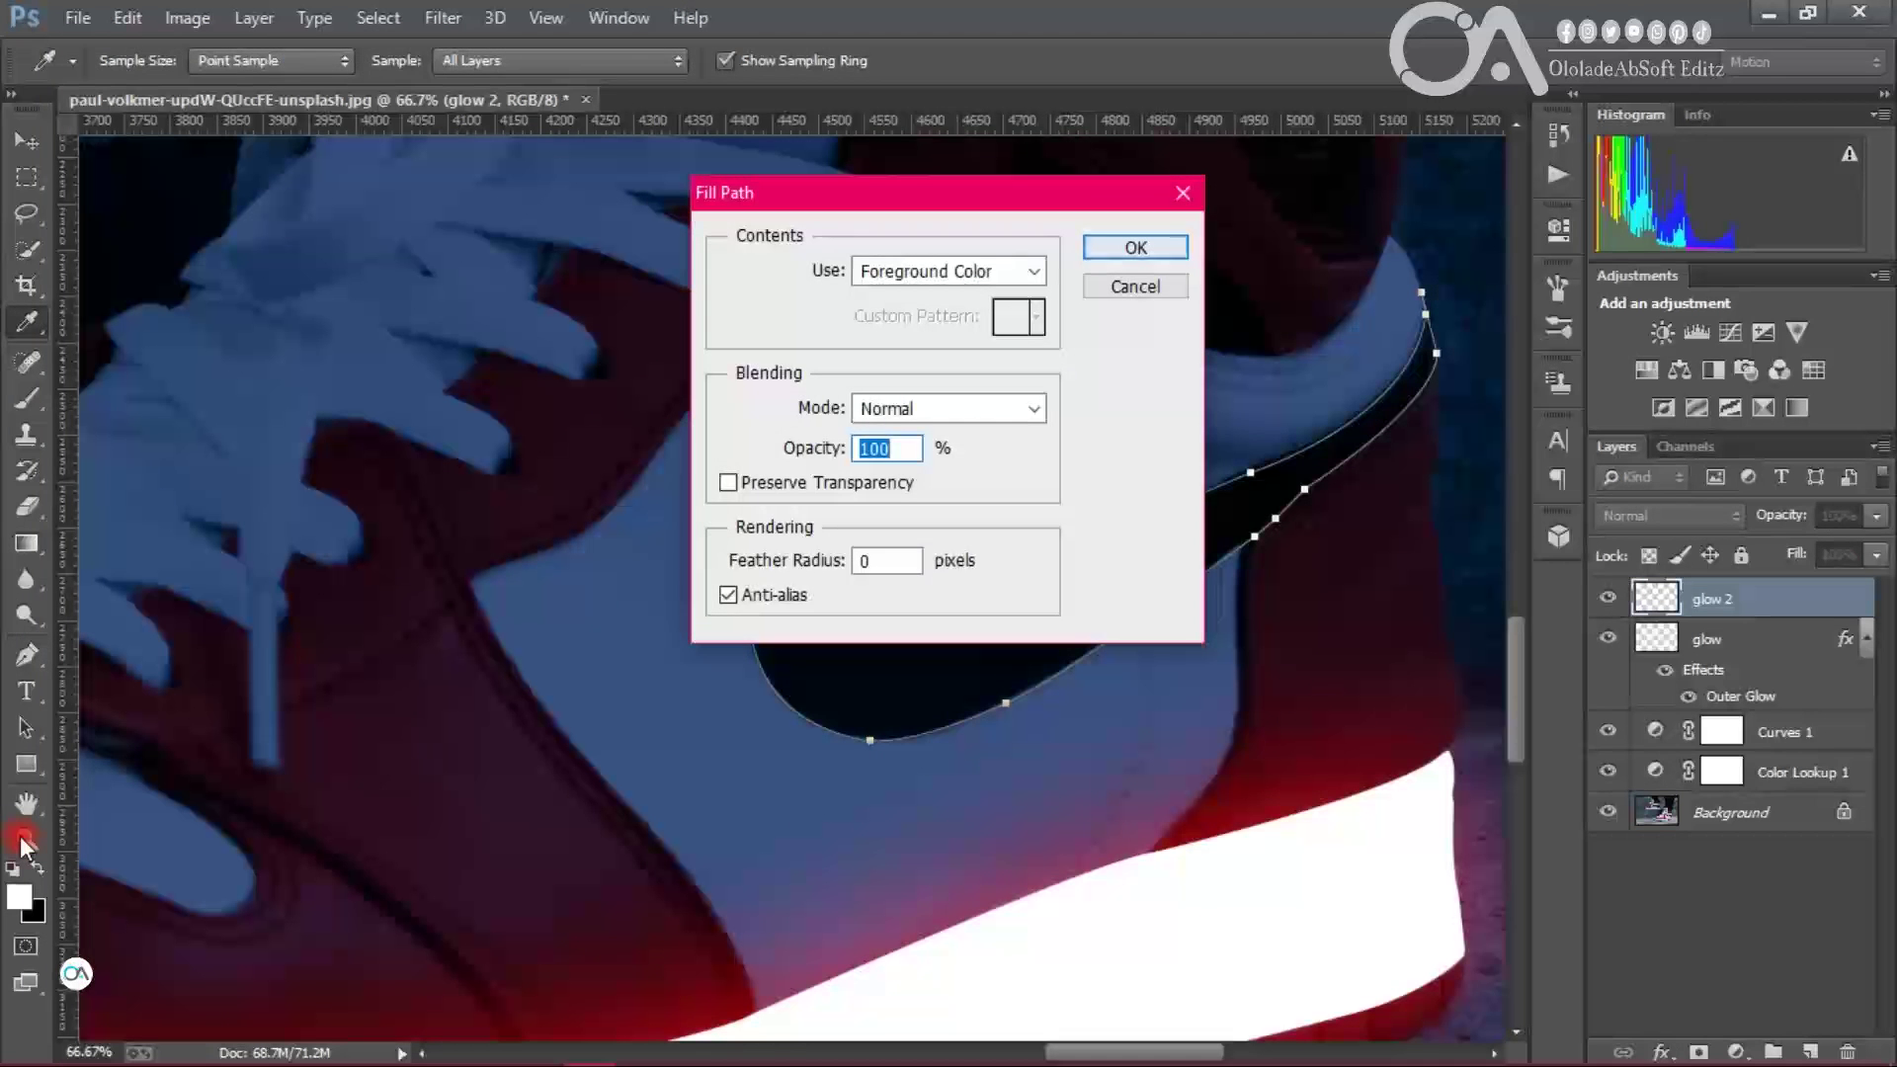
key("Return")
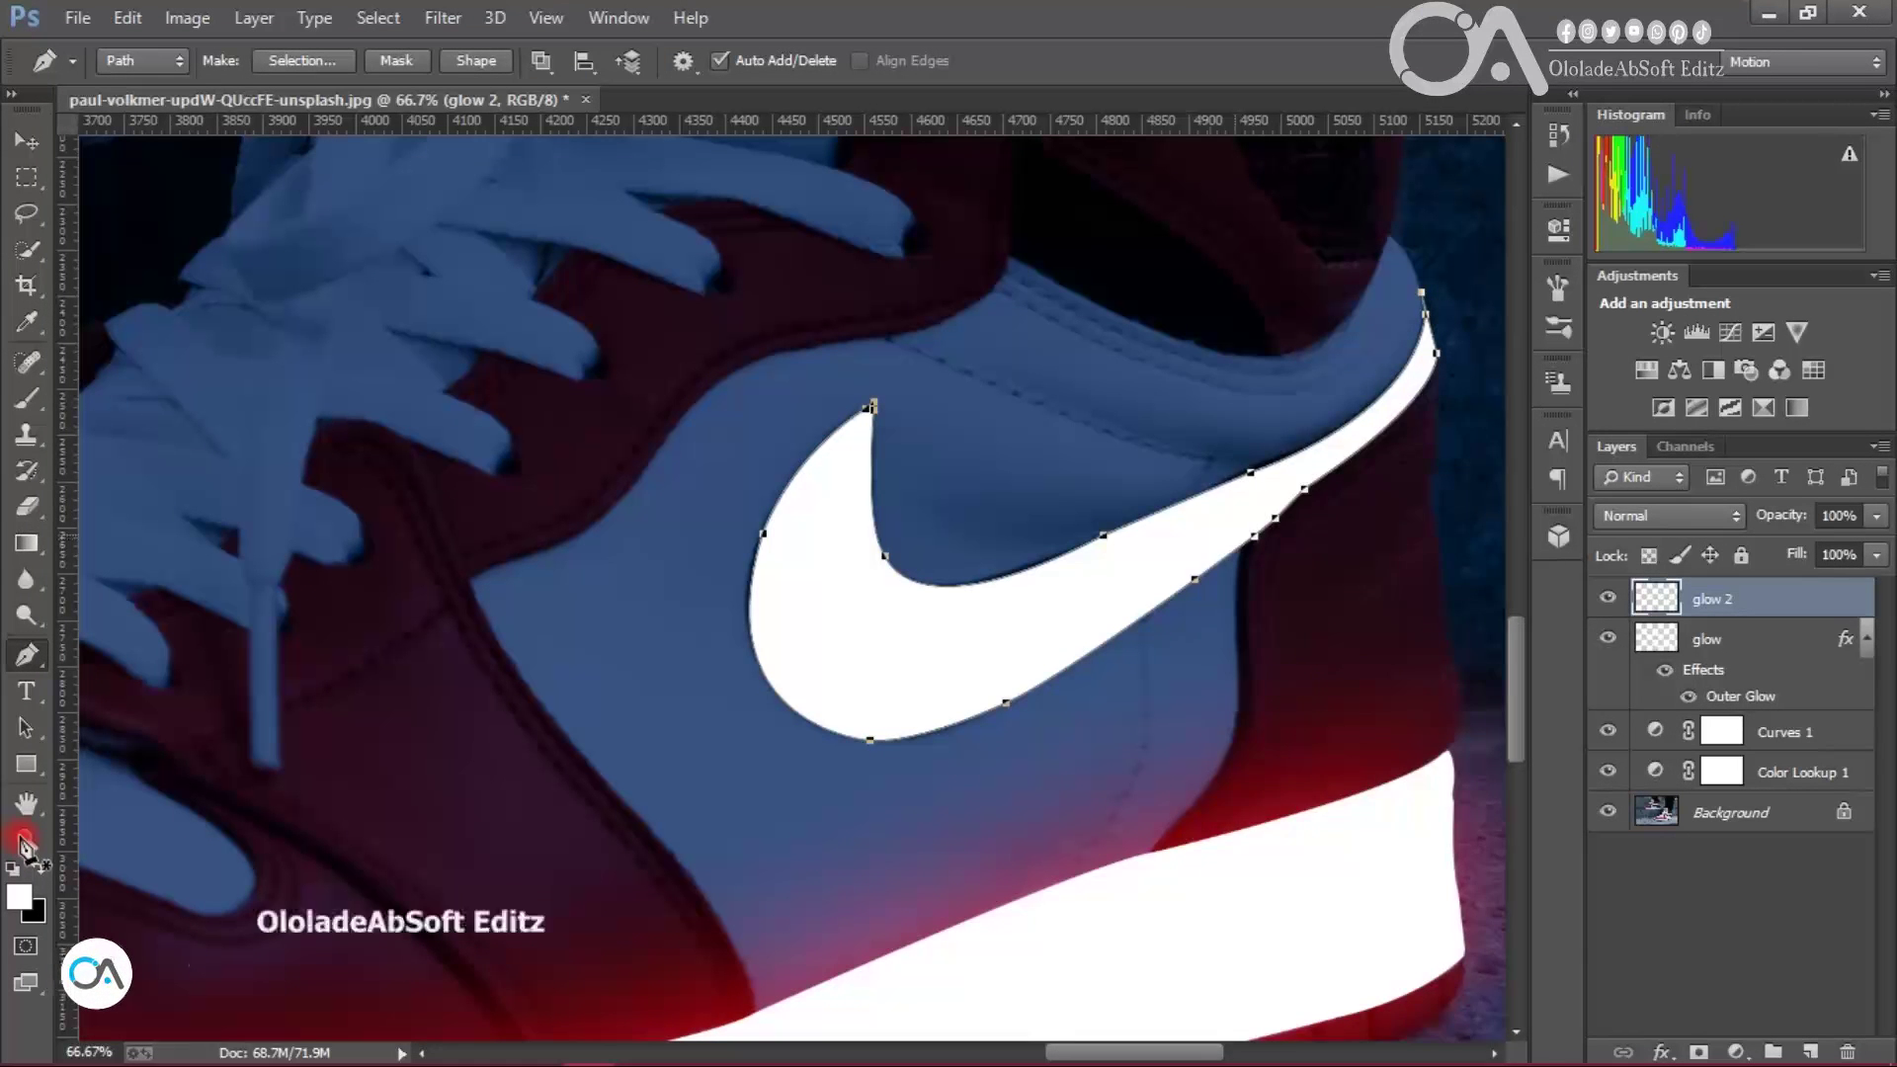
right_click(1208, 389)
left_click(1312, 427)
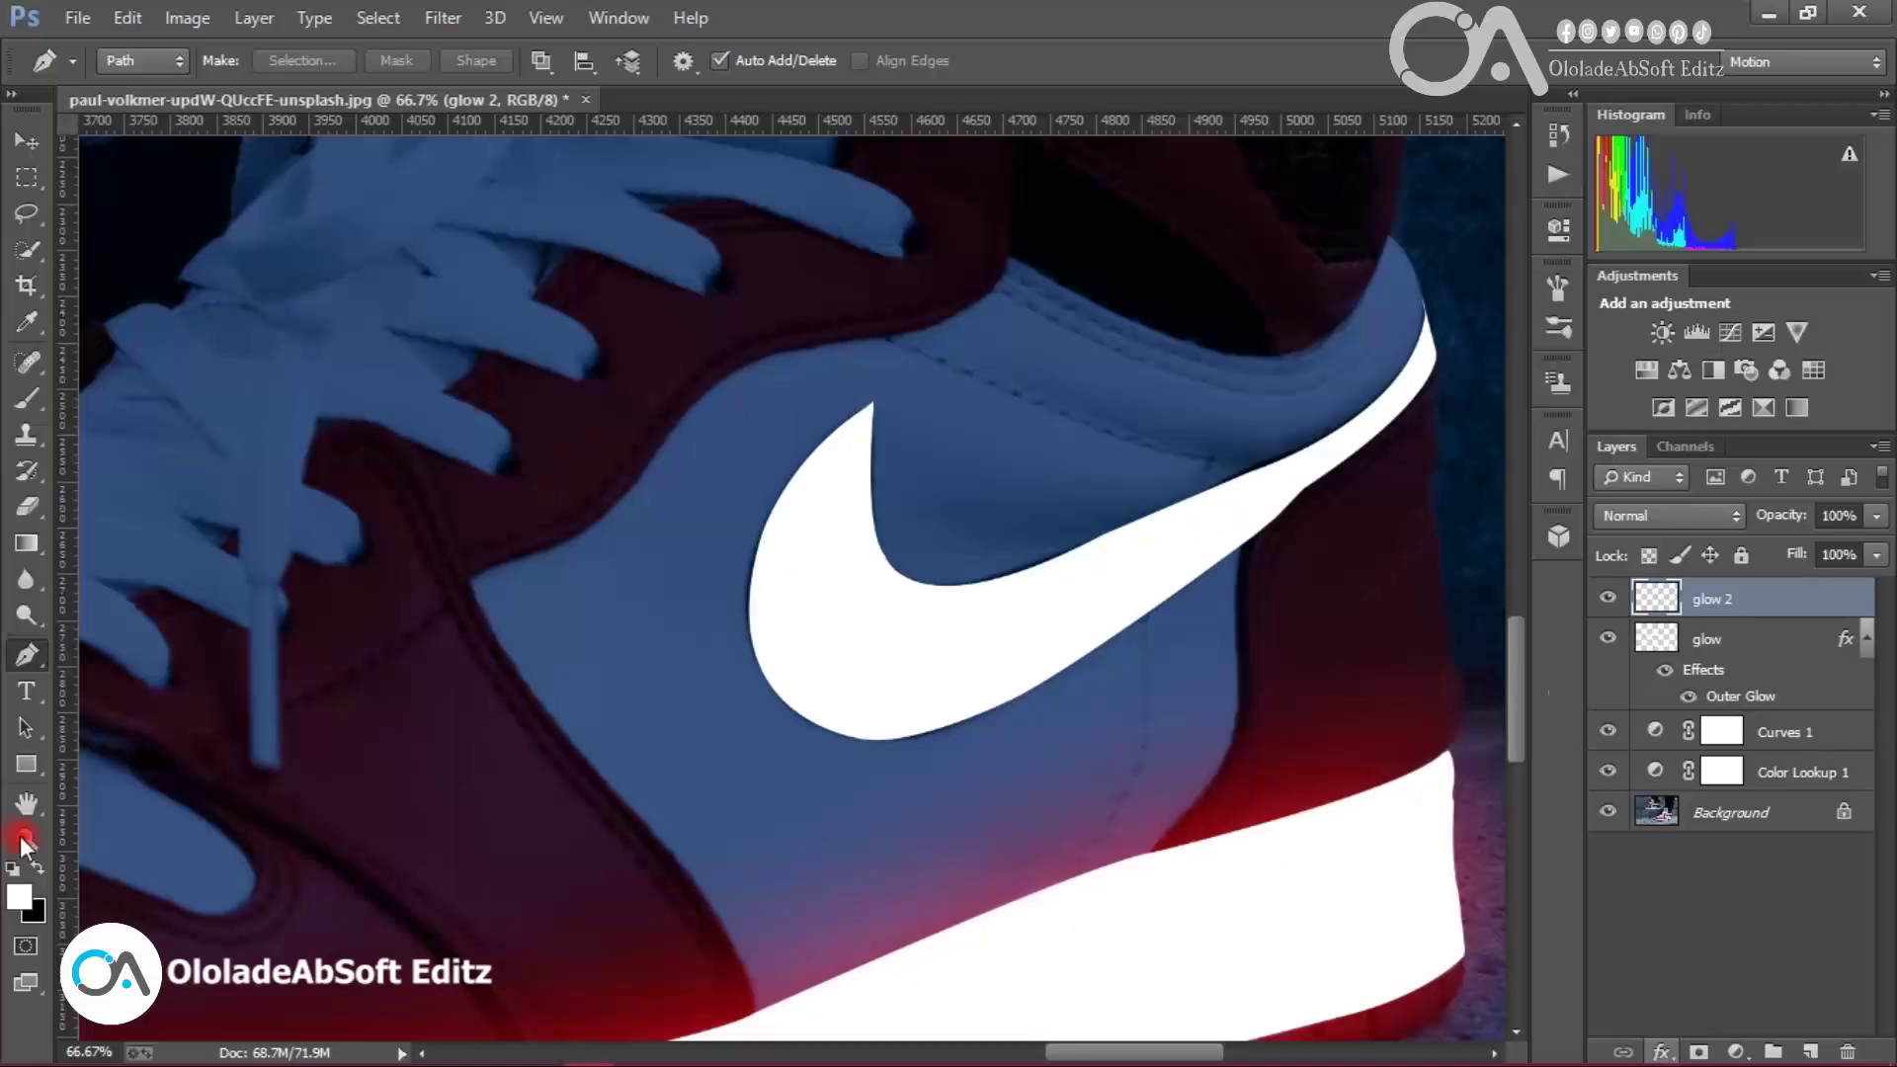
Step: Add an Outer Glow effect to the glow 2 layer with a size of 54 px
left_click(1662, 1052)
left_click(1621, 710)
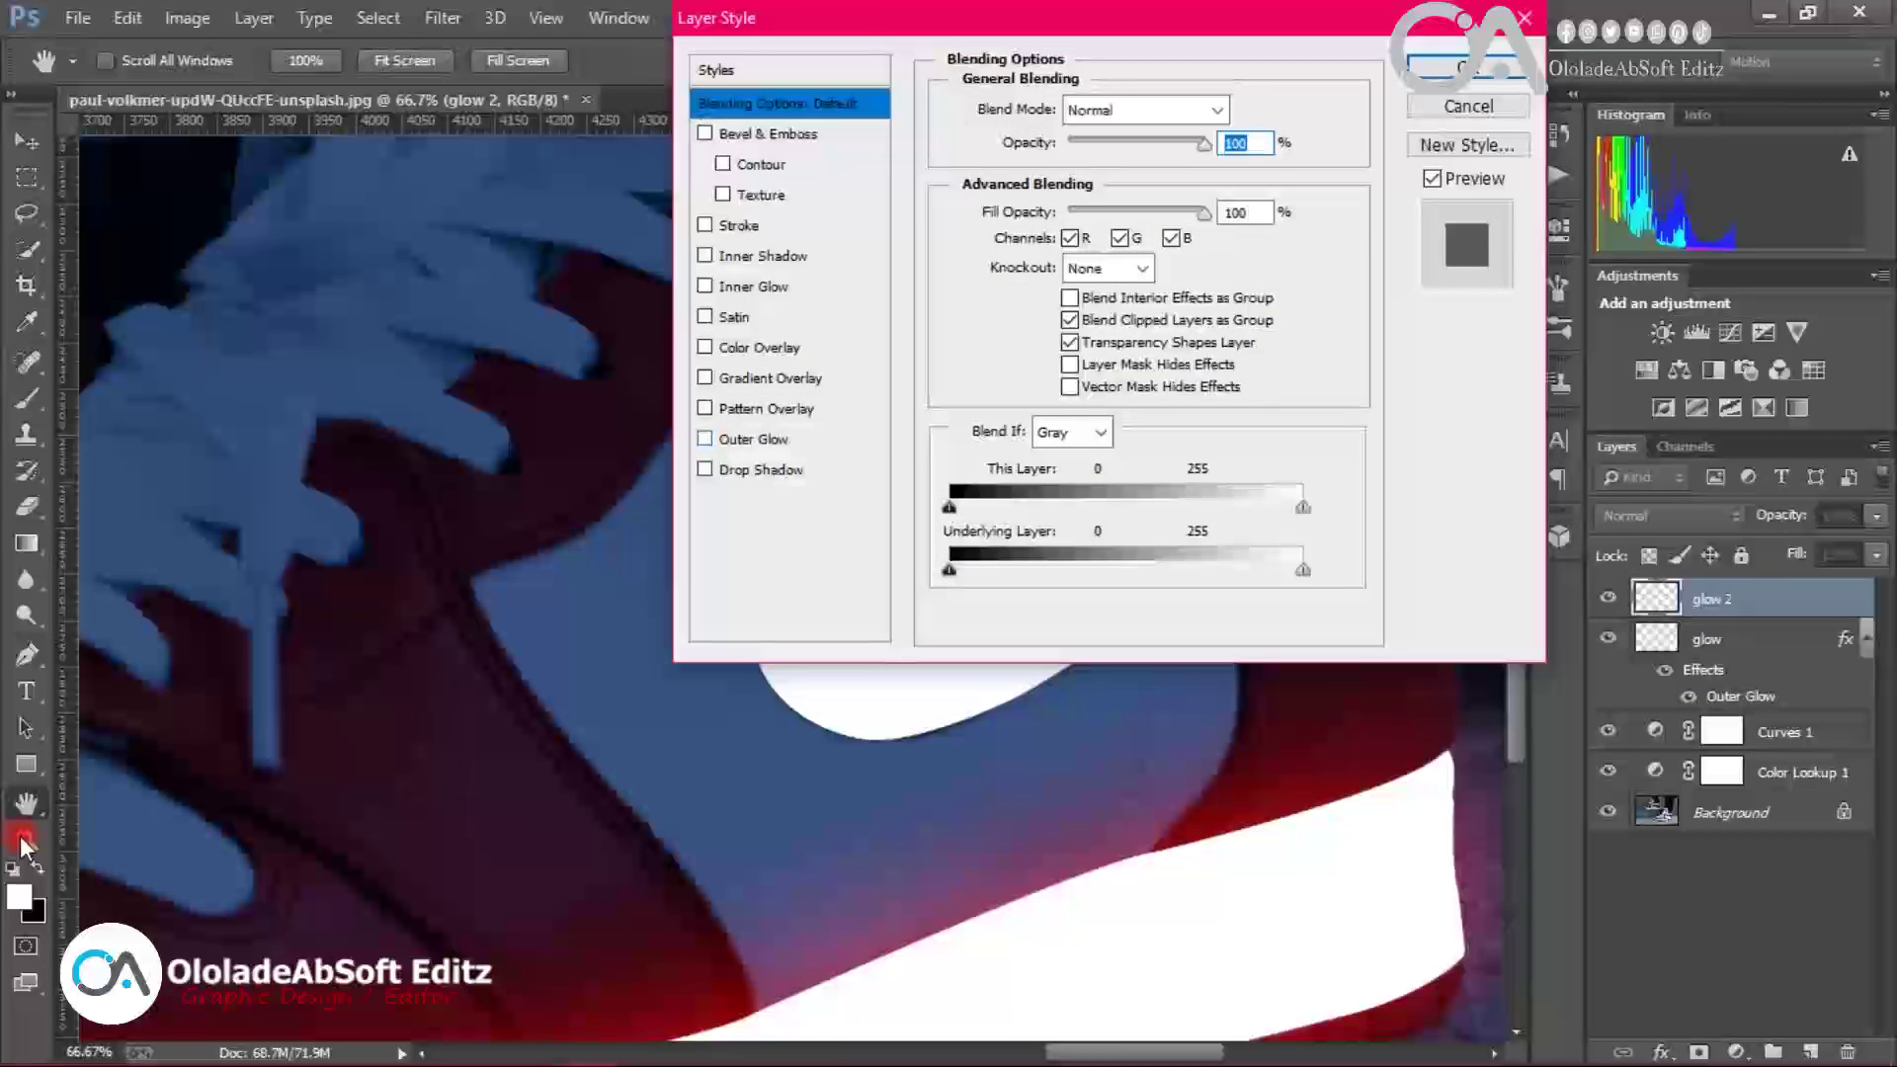
left_click(753, 439)
left_click_drag(988, 18, 1451, 43)
left_click_drag(1519, 374, 1549, 374)
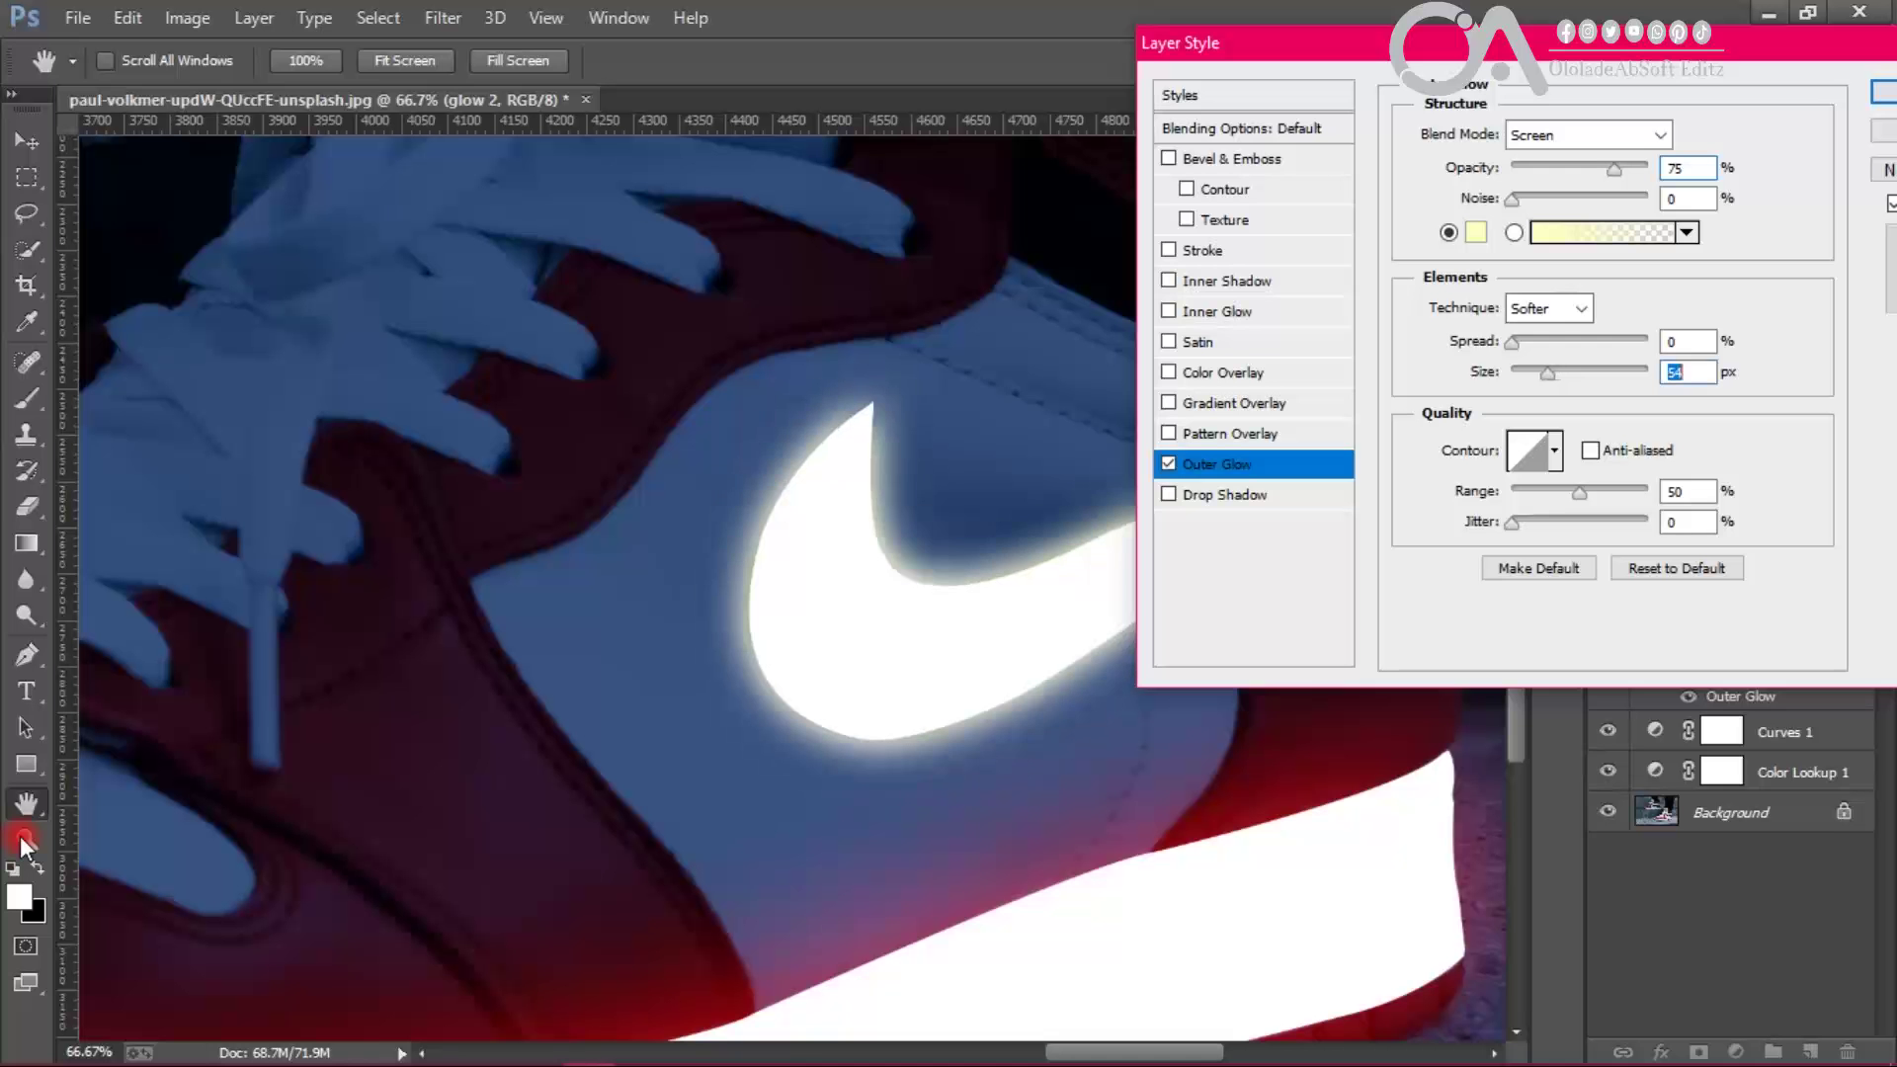
Step: Set the swoosh's outer glow colour to blue 3170ff
left_click(1477, 233)
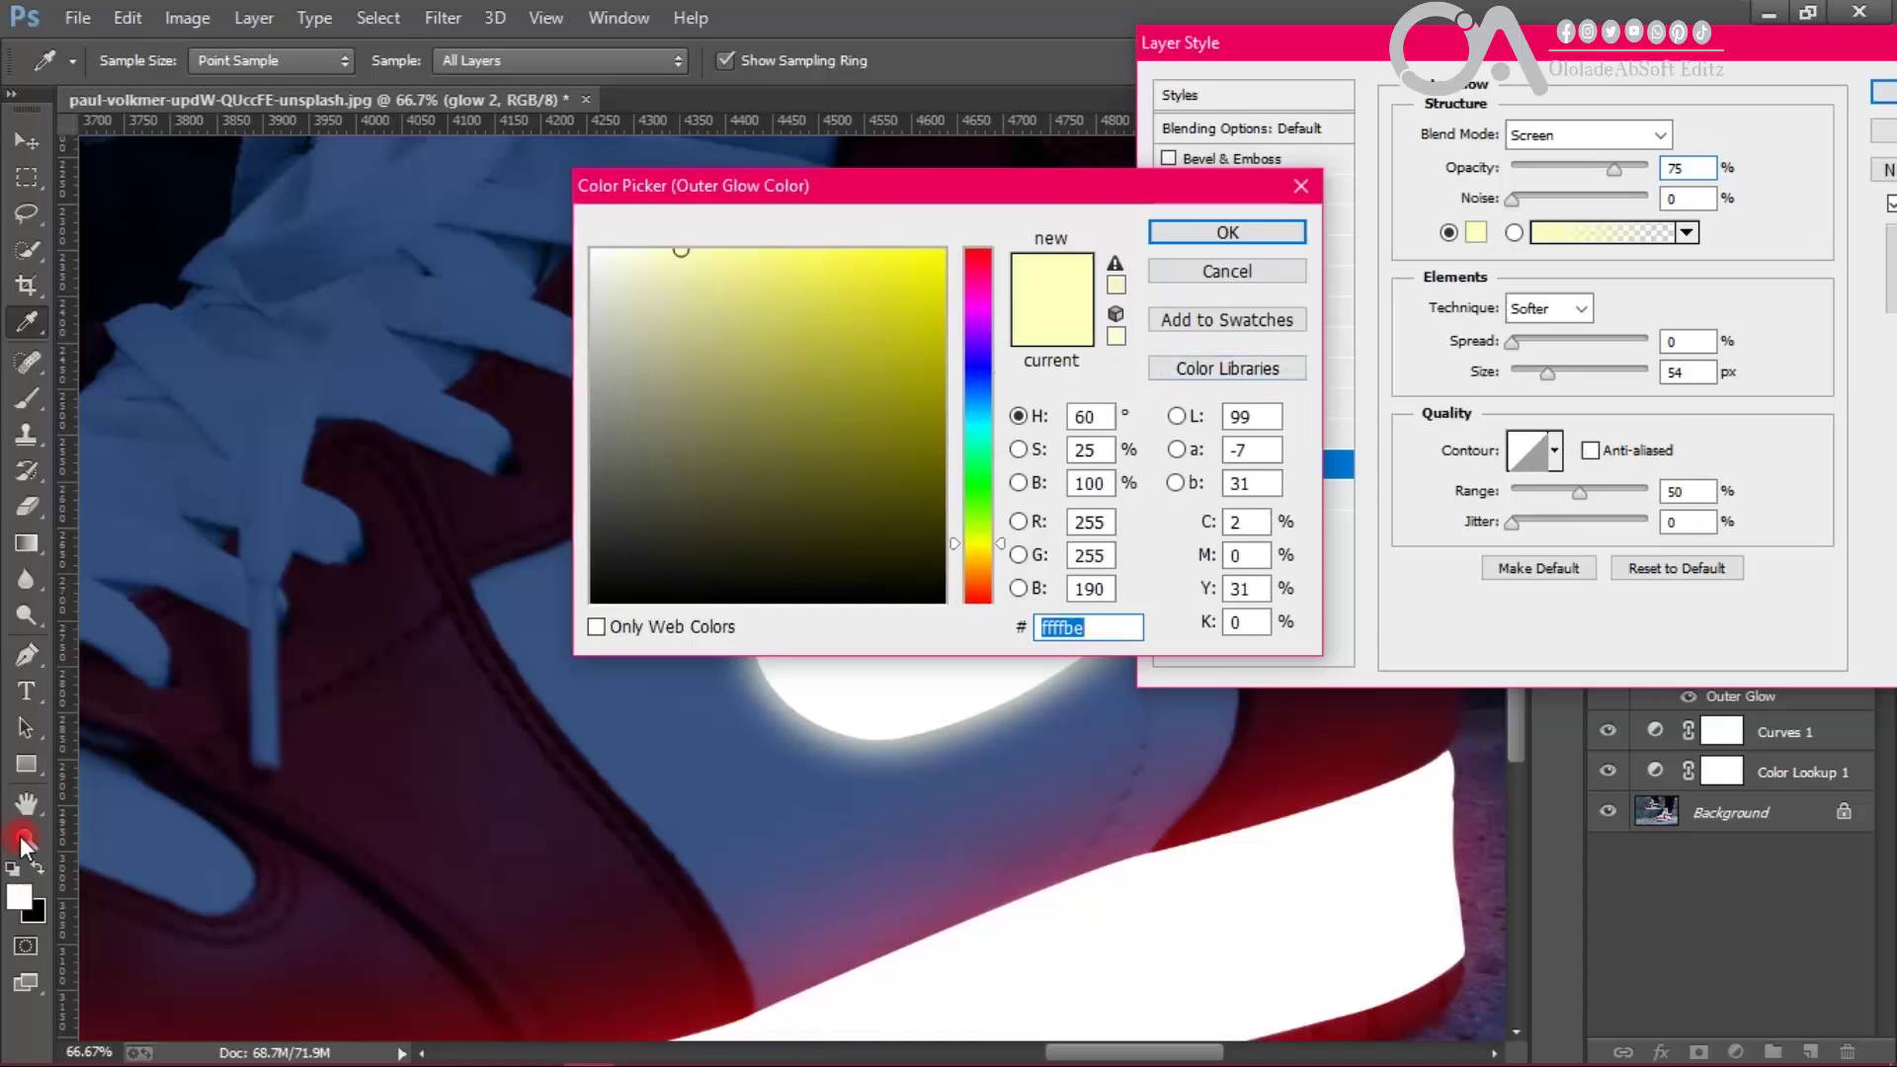
left_click(978, 373)
left_click_drag(886, 261, 864, 249)
left_click_drag(949, 186, 1345, 127)
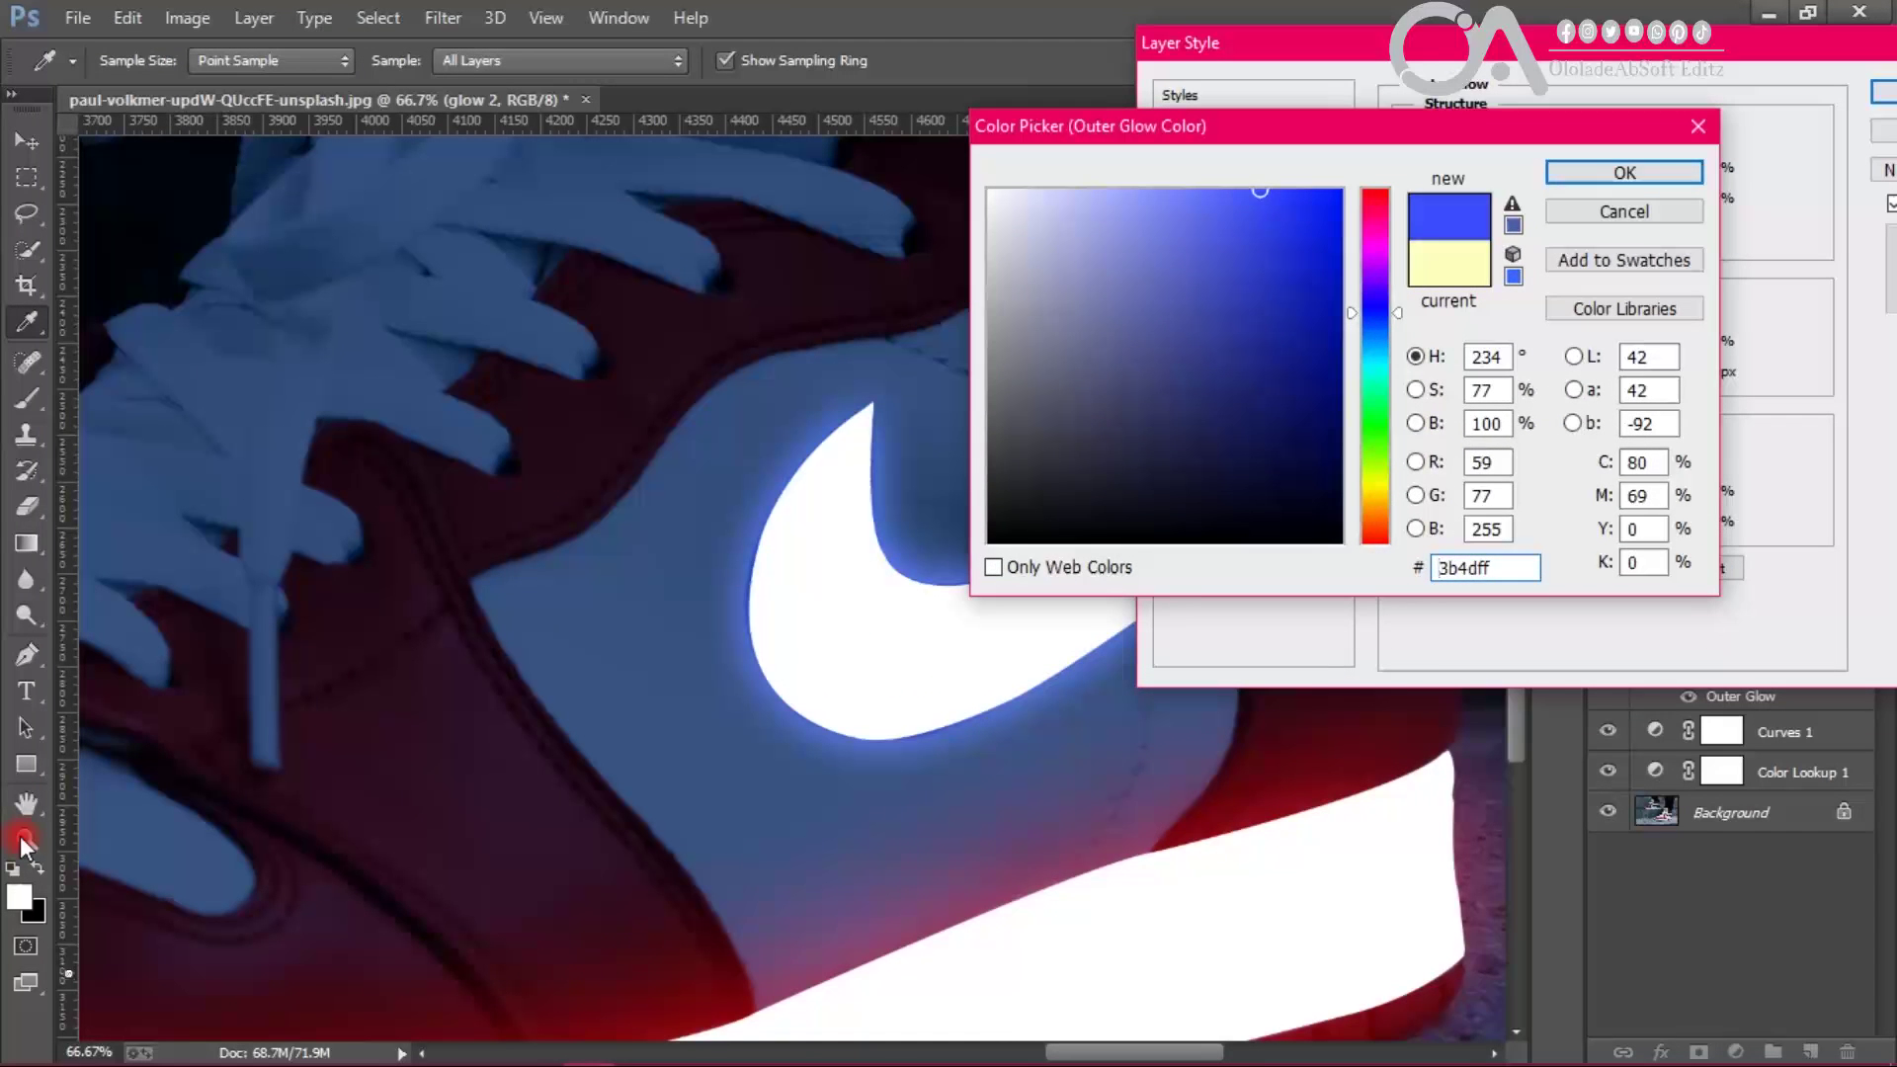
left_click_drag(1237, 202, 1228, 190)
left_click_drag(1375, 312, 1376, 346)
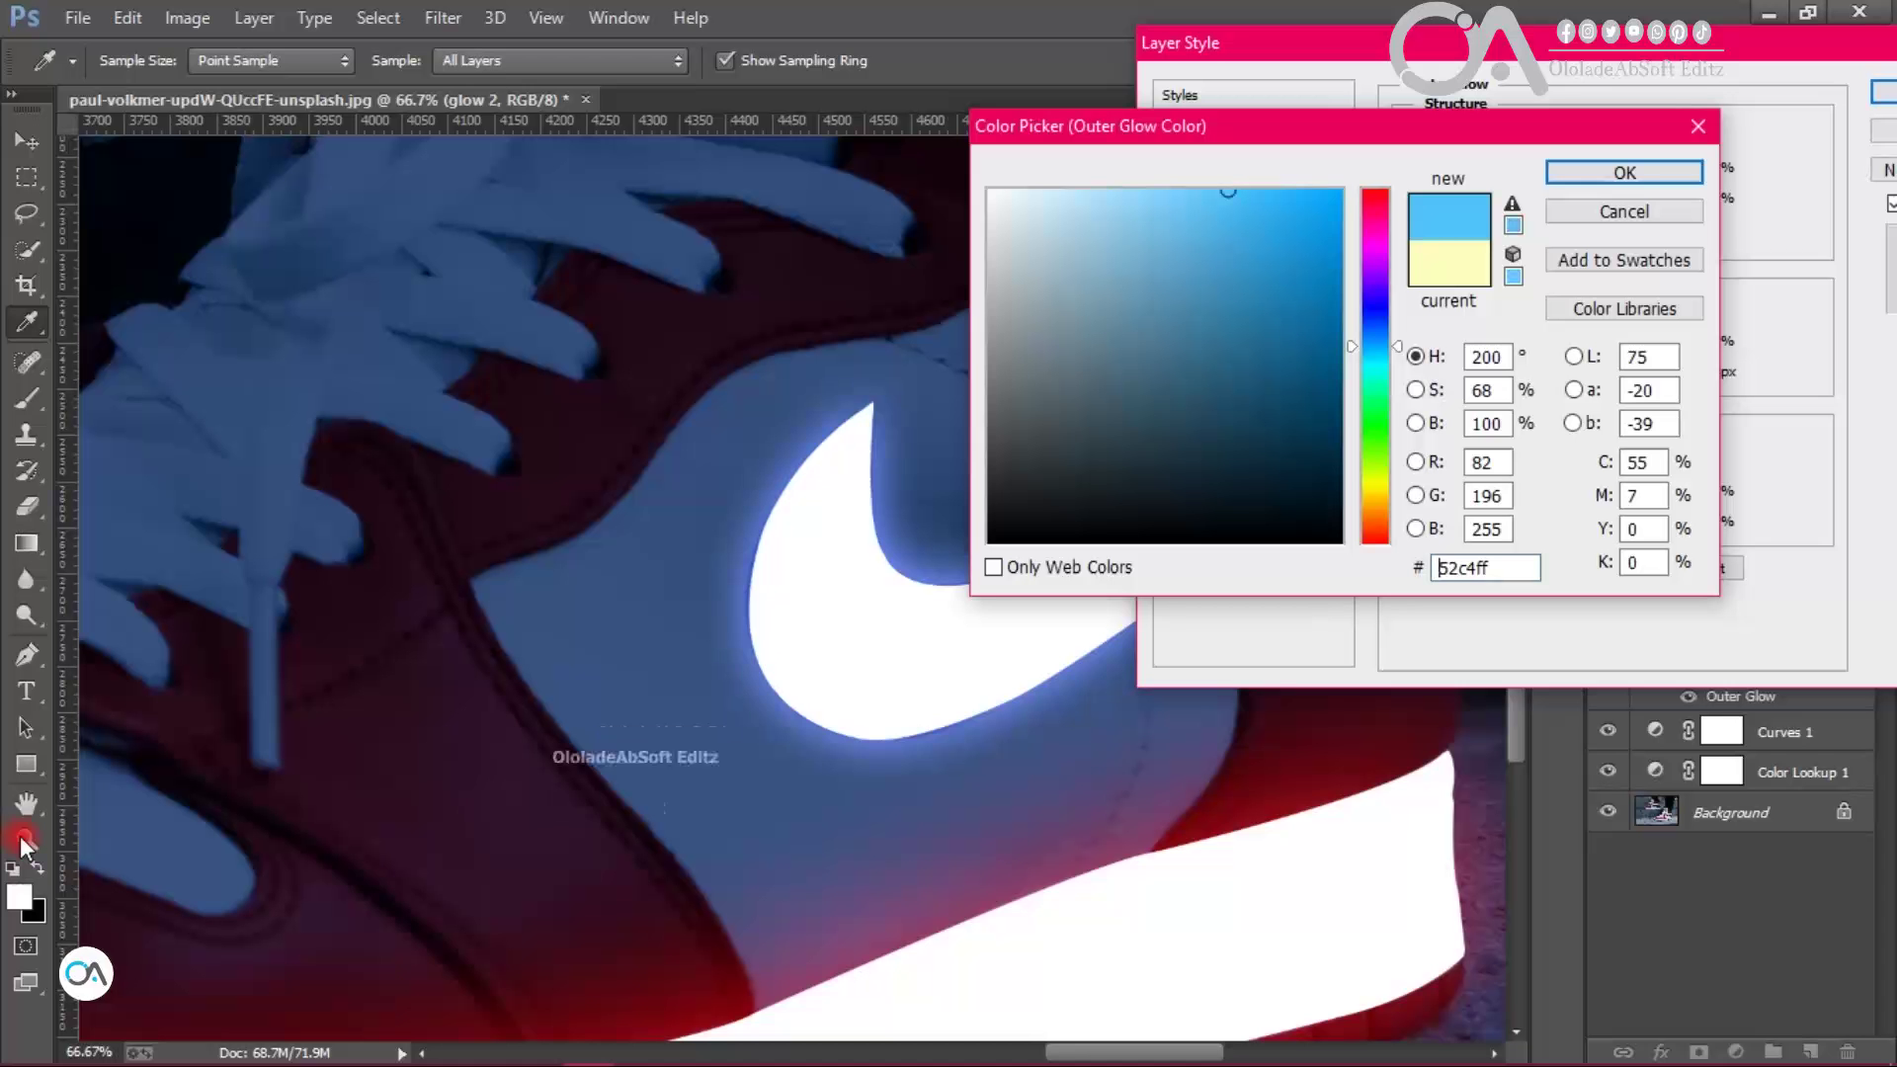
mouse_move(1228, 190)
left_mouse_down()
mouse_move(1199, 192)
mouse_move(1274, 191)
left_mouse_up()
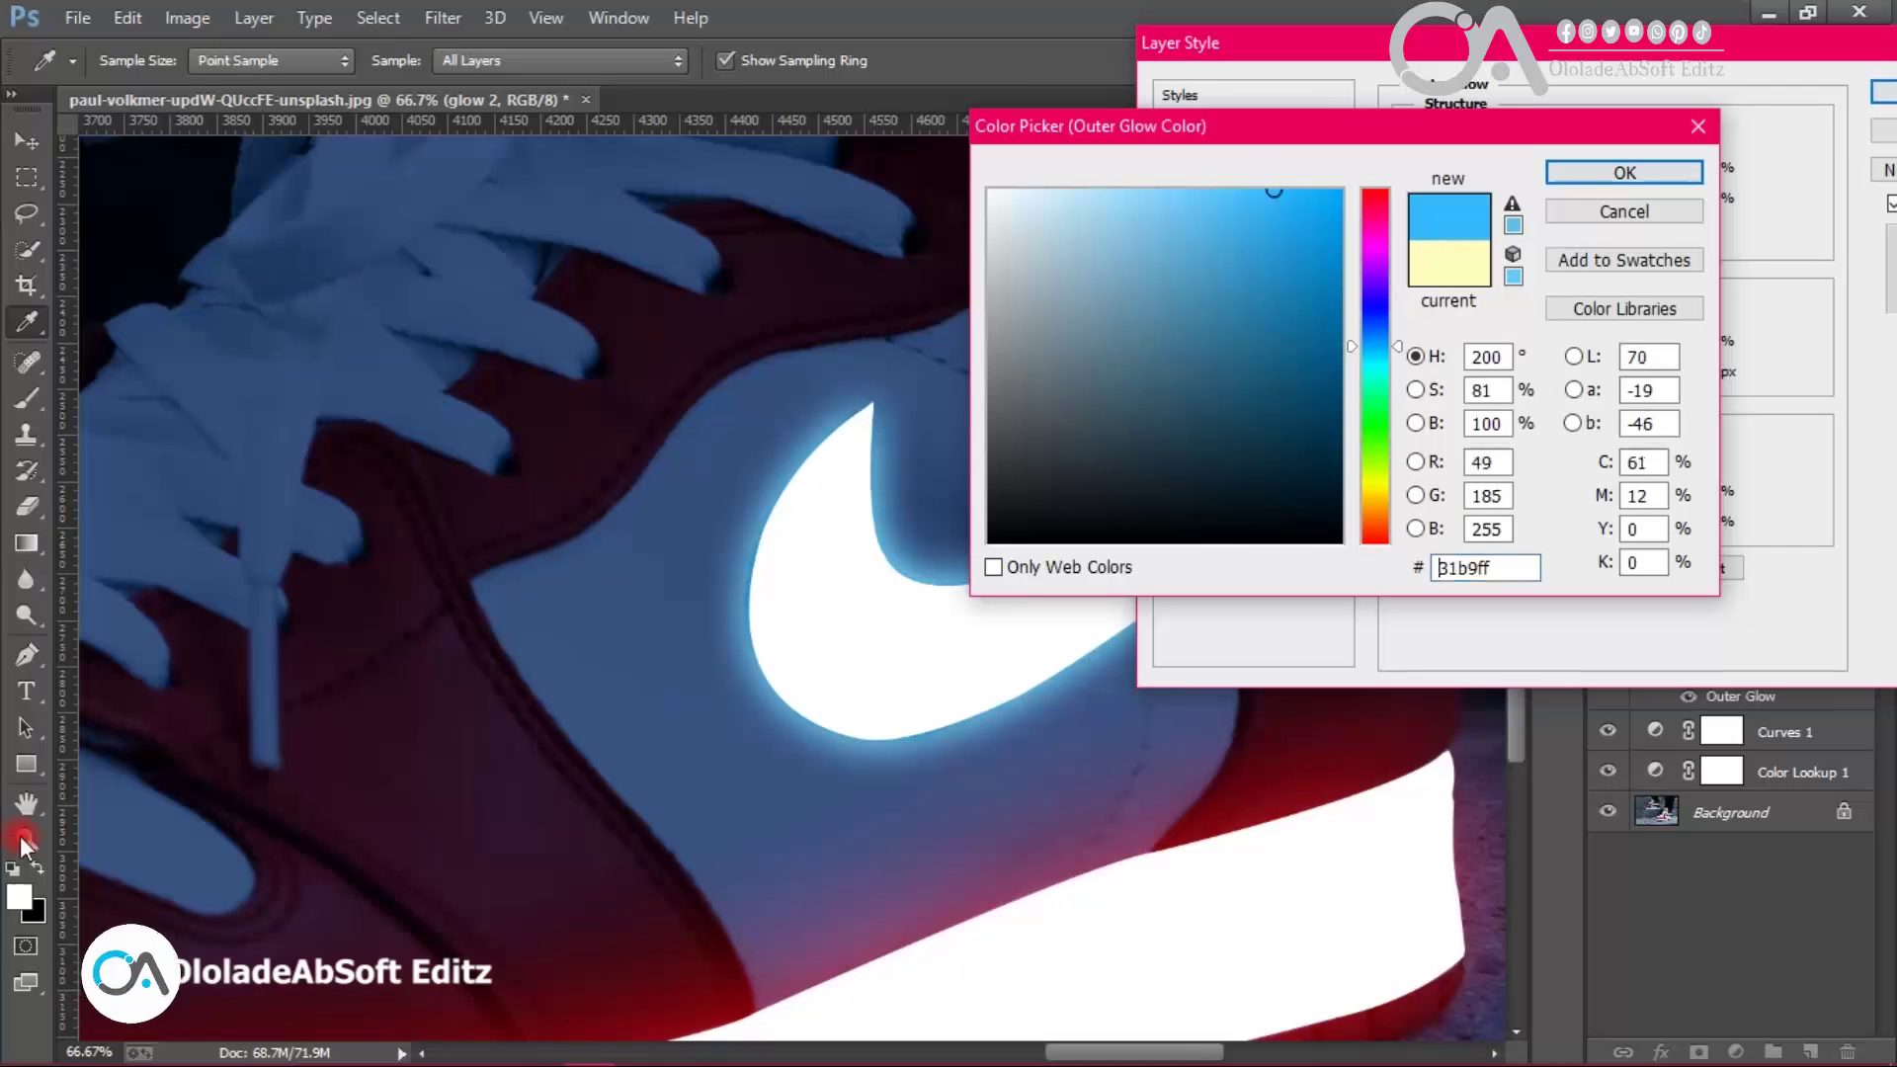
mouse_move(1376, 346)
left_mouse_down()
mouse_move(1376, 364)
mouse_move(1376, 325)
left_mouse_up()
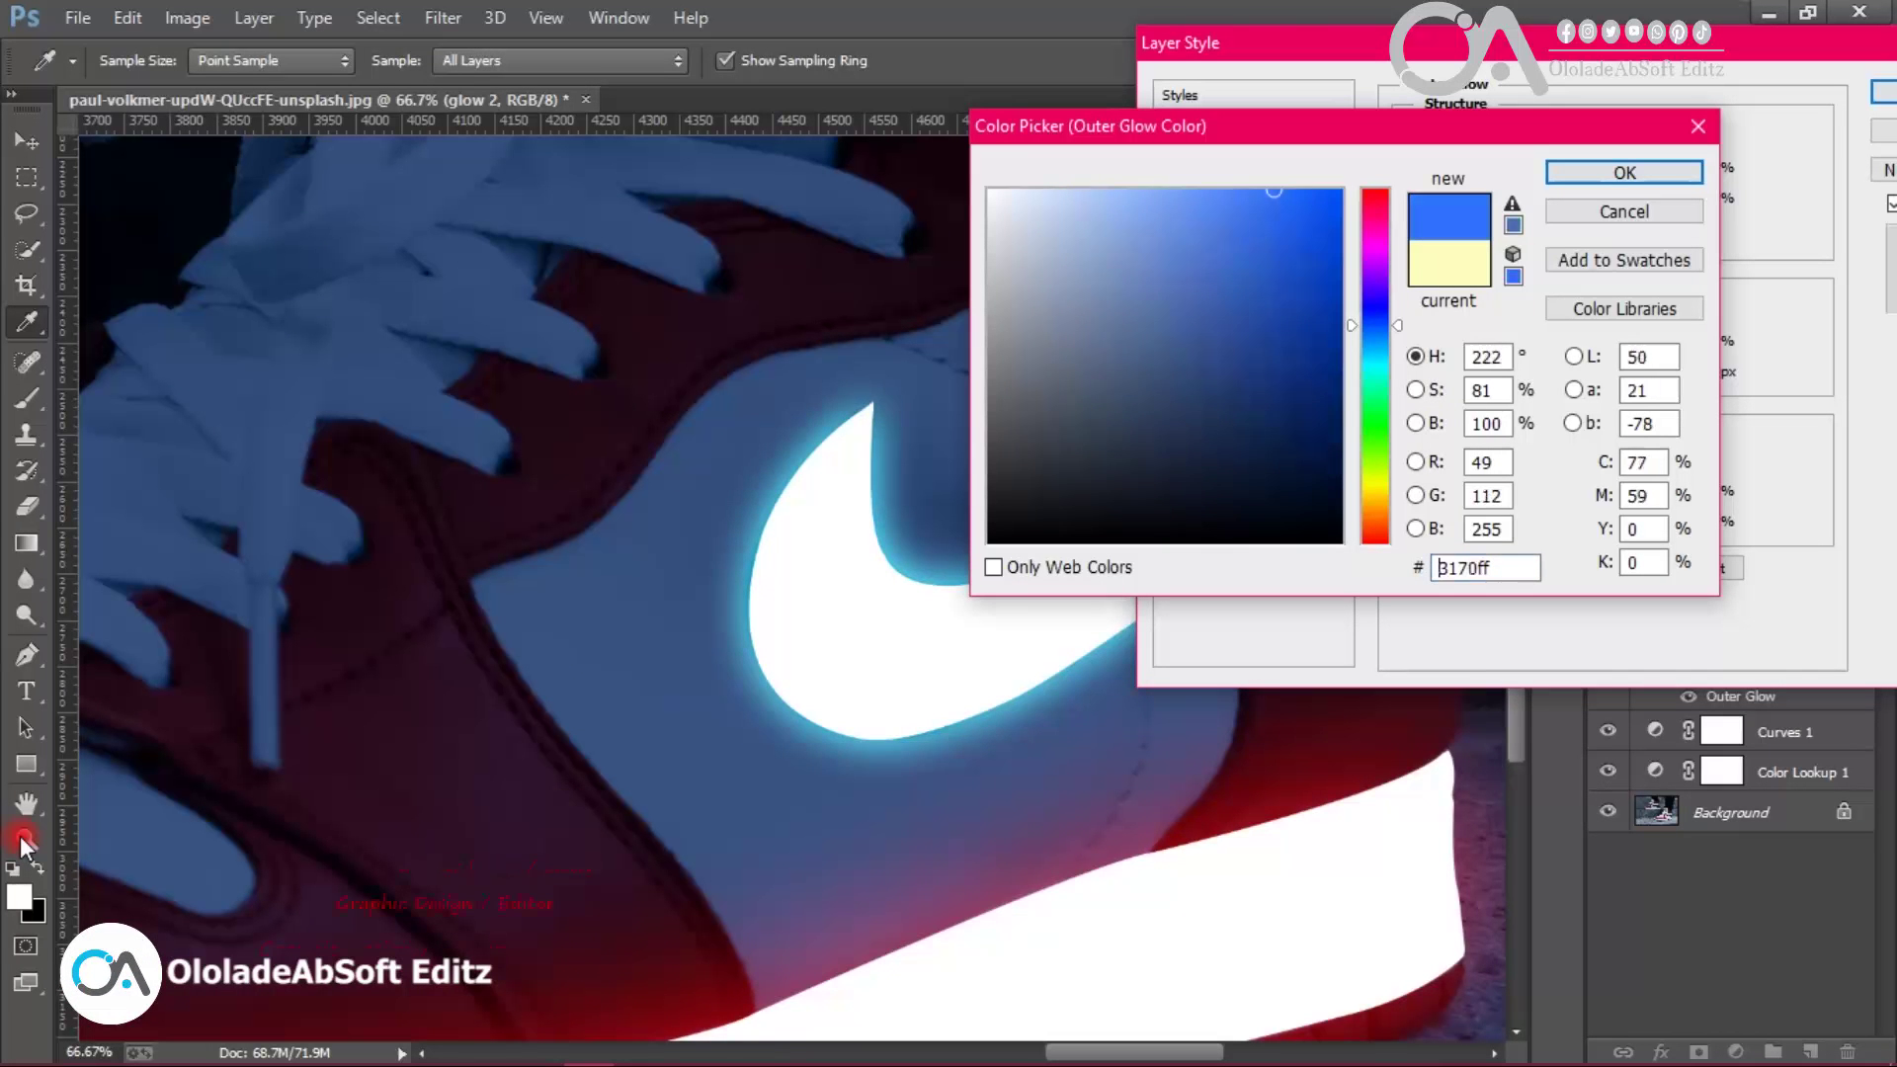
left_click(1624, 172)
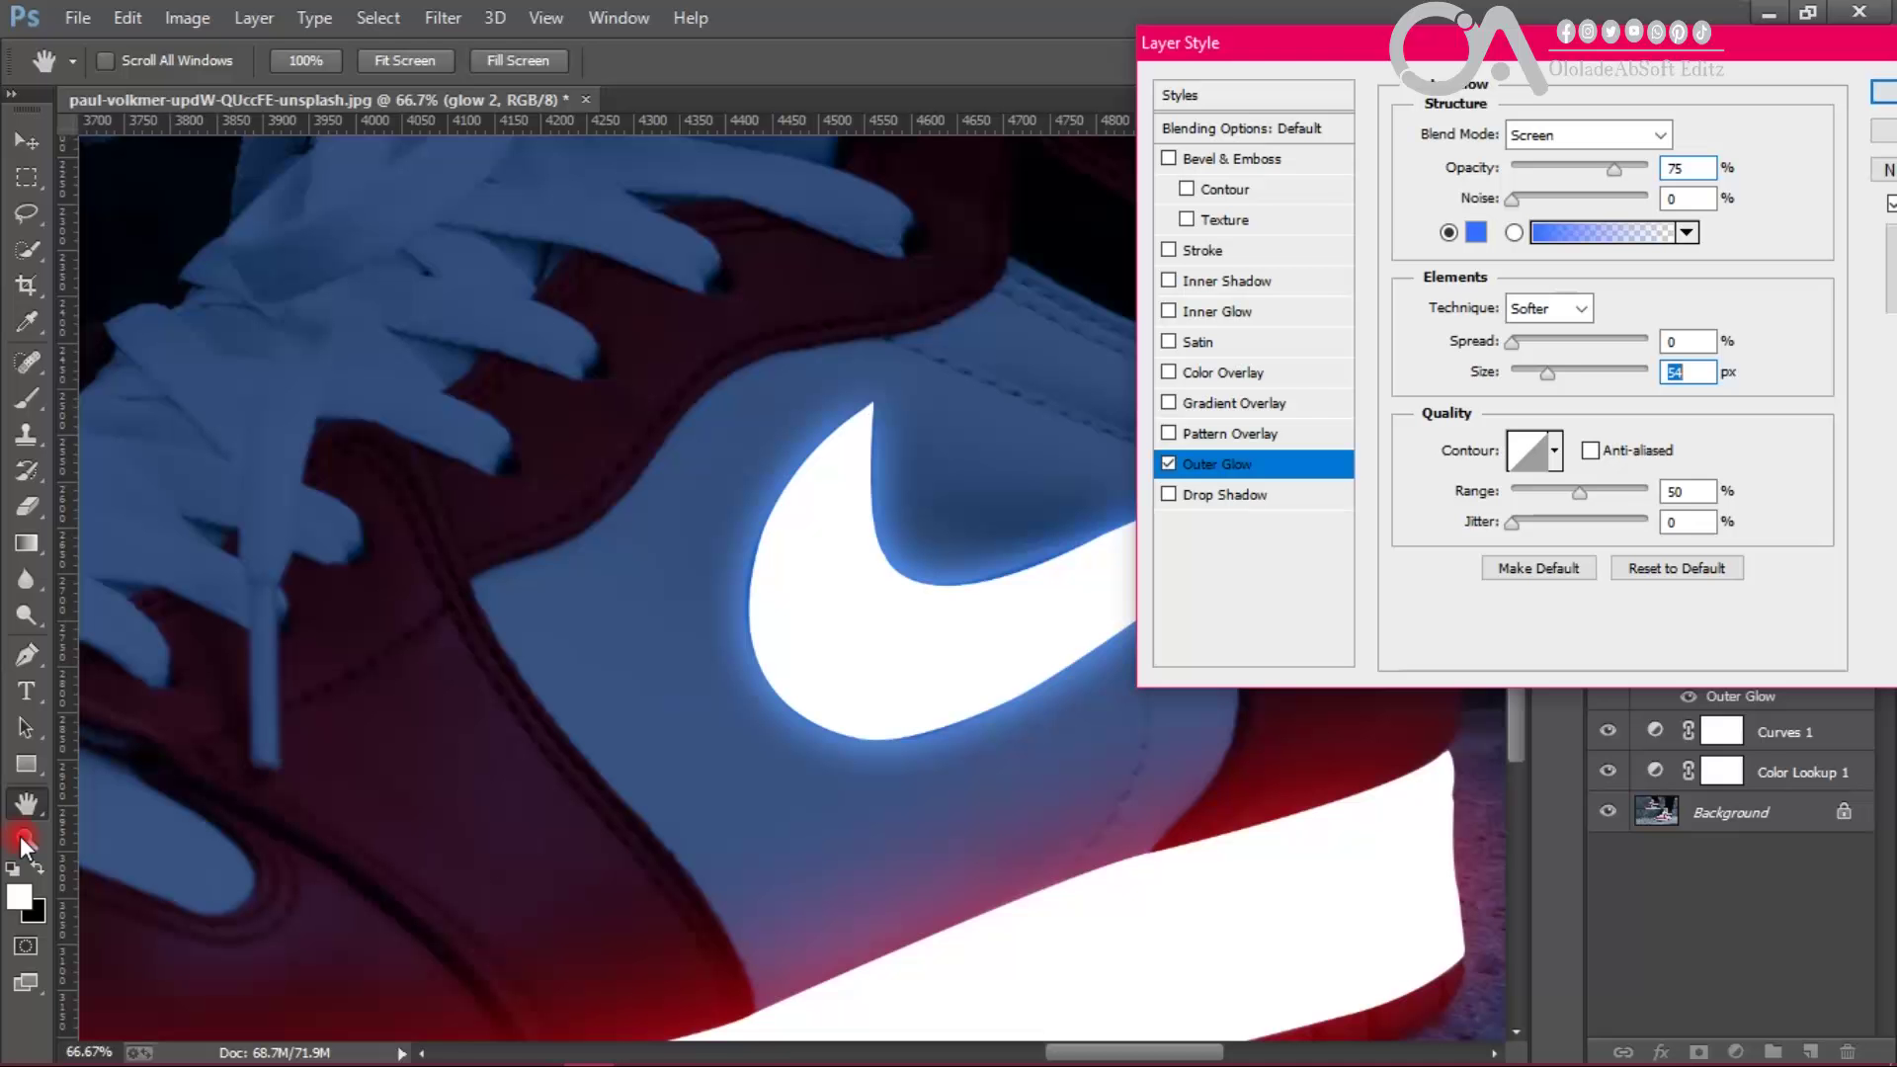
Step: Set the swoosh glow's size to 76 px, range to 68% and spread to 9%, and apply the layer style
left_click_drag(1552, 372, 1559, 372)
left_click_drag(1610, 491, 1629, 491)
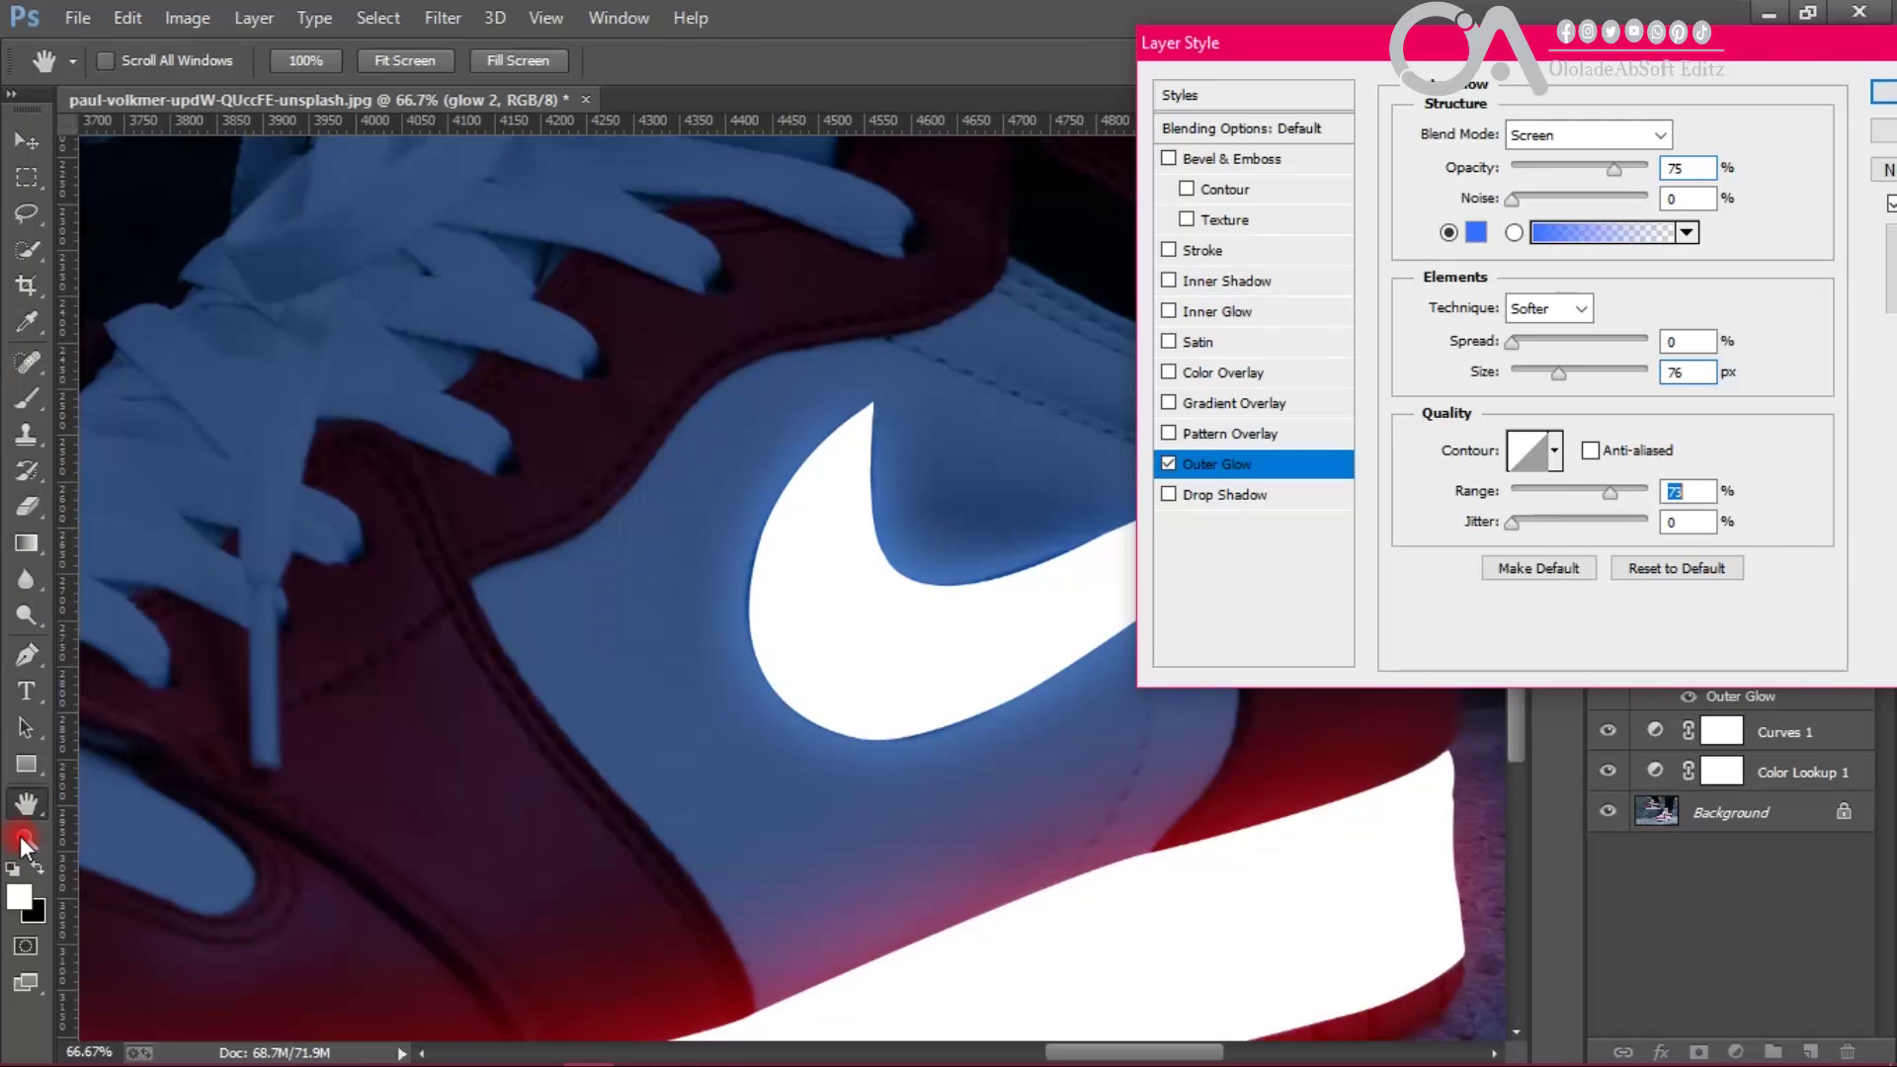
left_click_drag(1519, 342, 1522, 342)
left_click_drag(1285, 42, 1068, 89)
left_click(1711, 136)
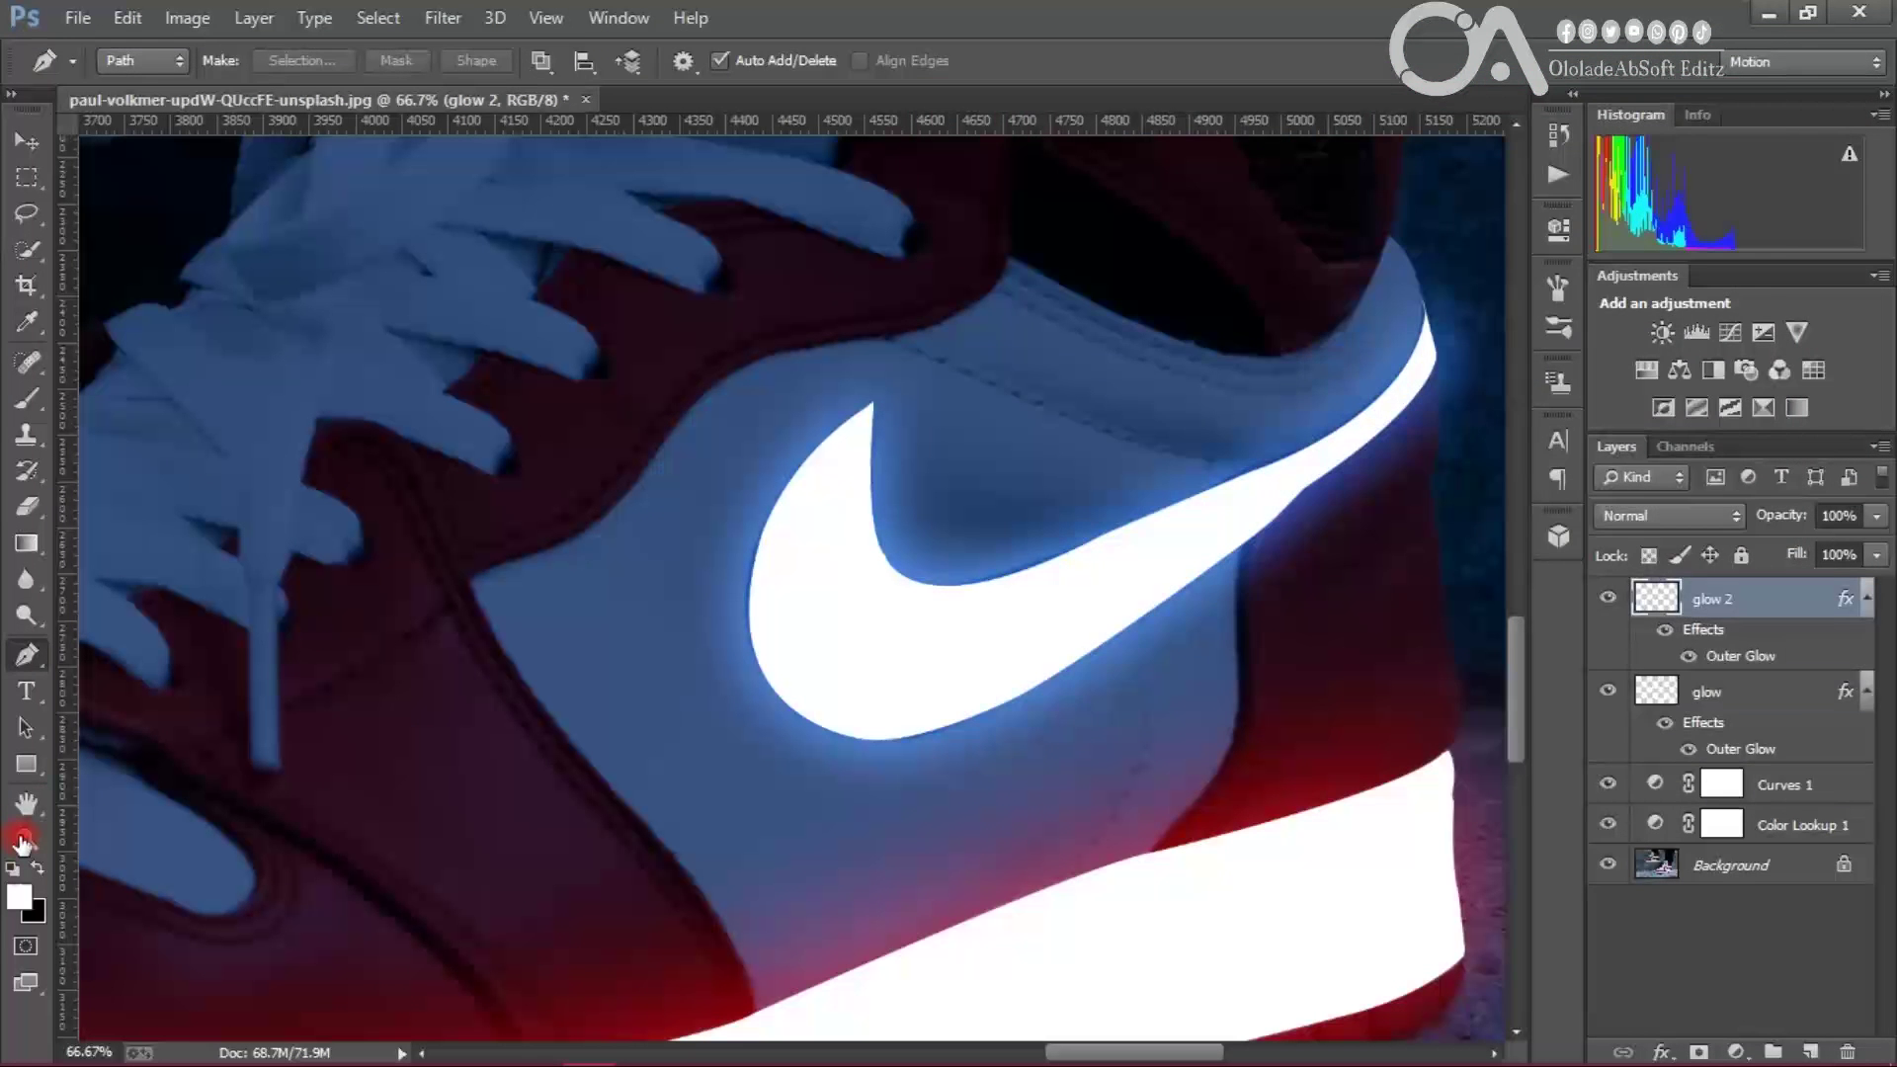
Step: Change the outer glow colour of the midsoles' glow layer to a bright, fully saturated blue
double_click(1775, 692)
left_click(1000, 509)
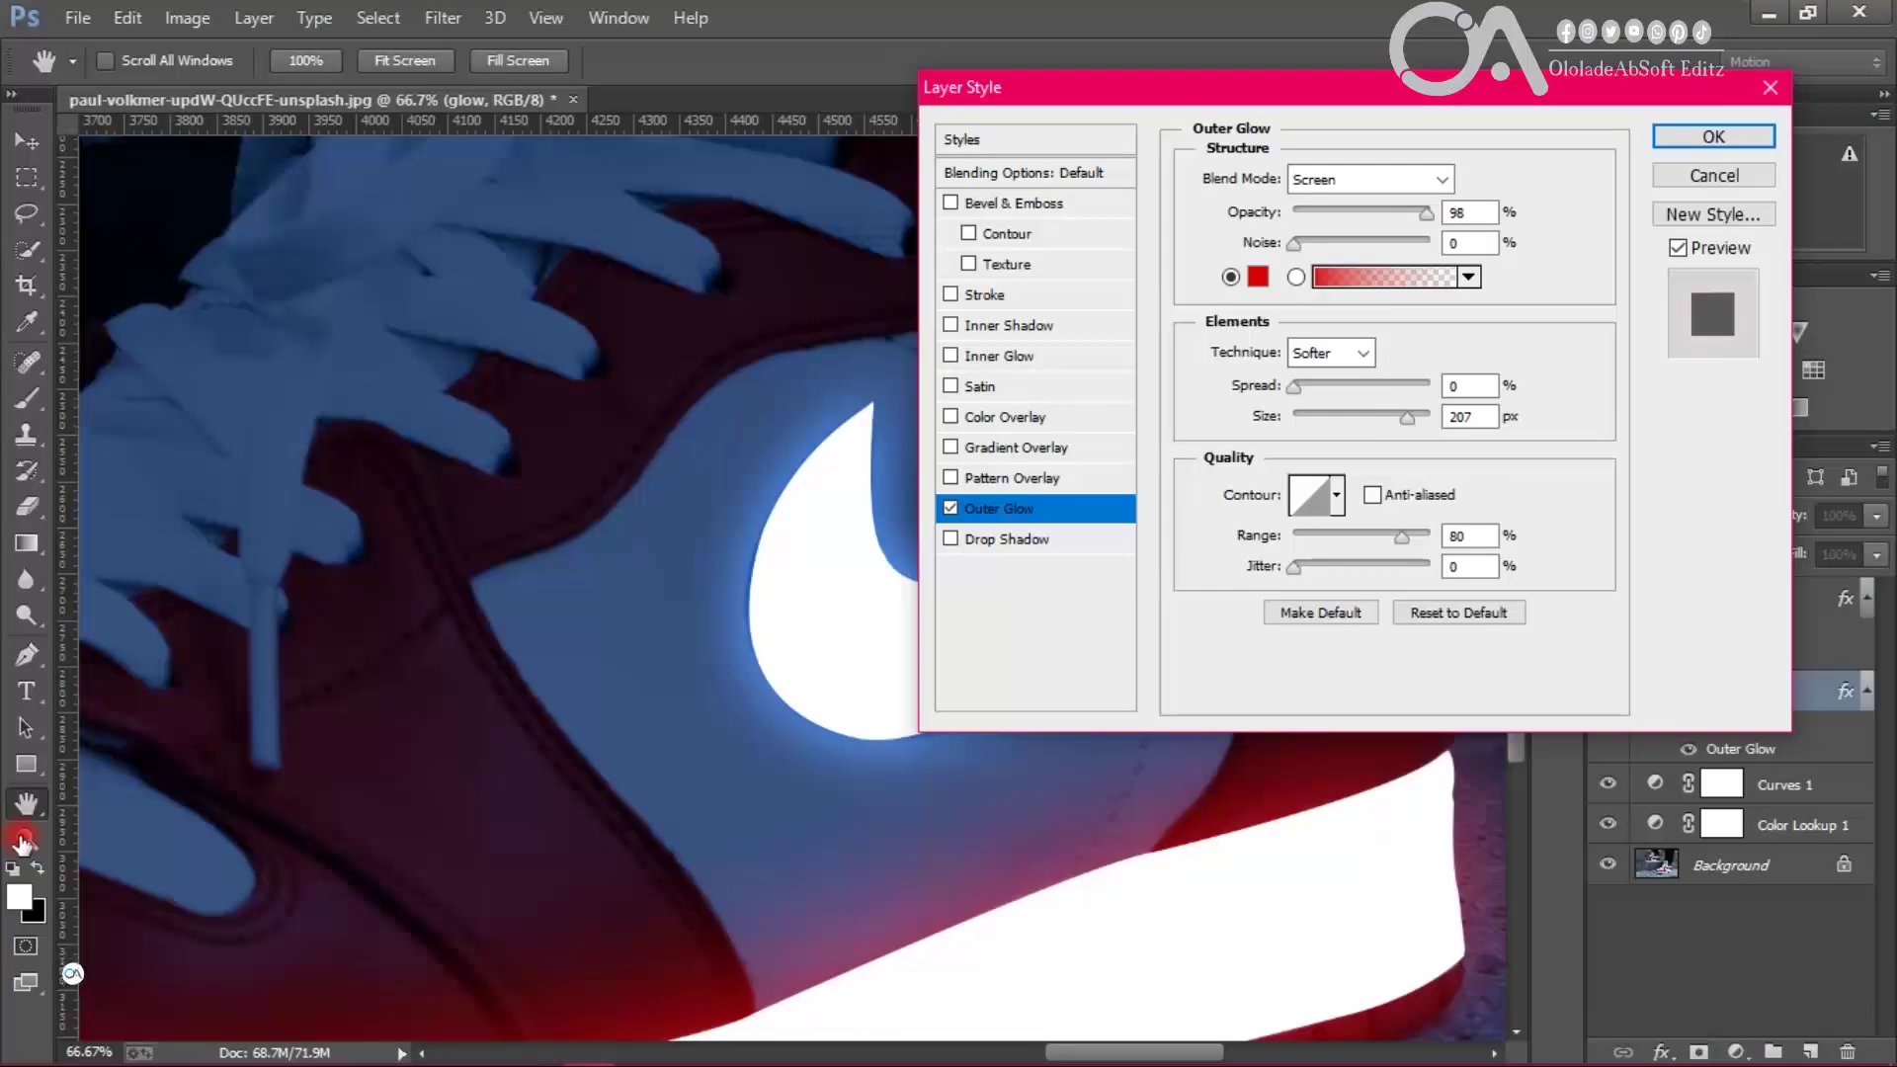
left_click(1257, 277)
left_click(1375, 314)
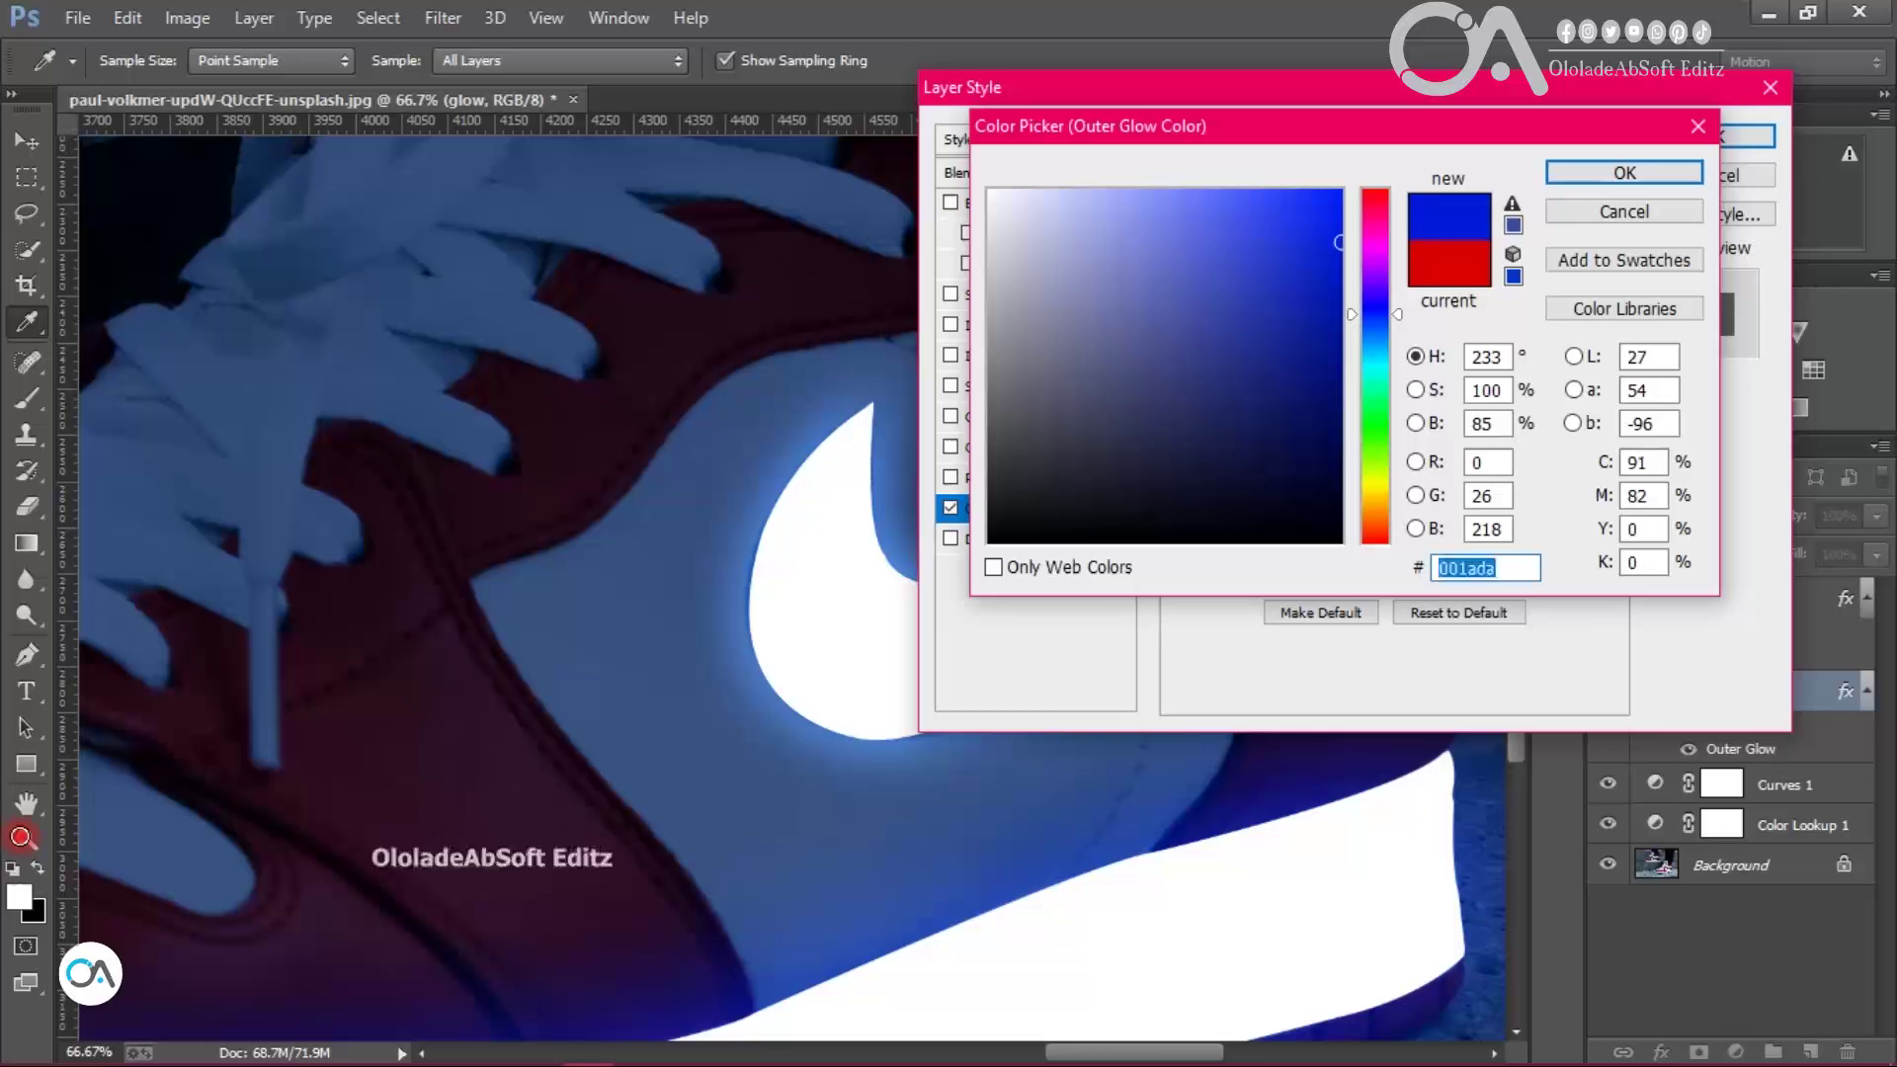
left_click_drag(1340, 242, 1344, 189)
left_click_drag(1375, 313, 1376, 306)
left_click(1624, 173)
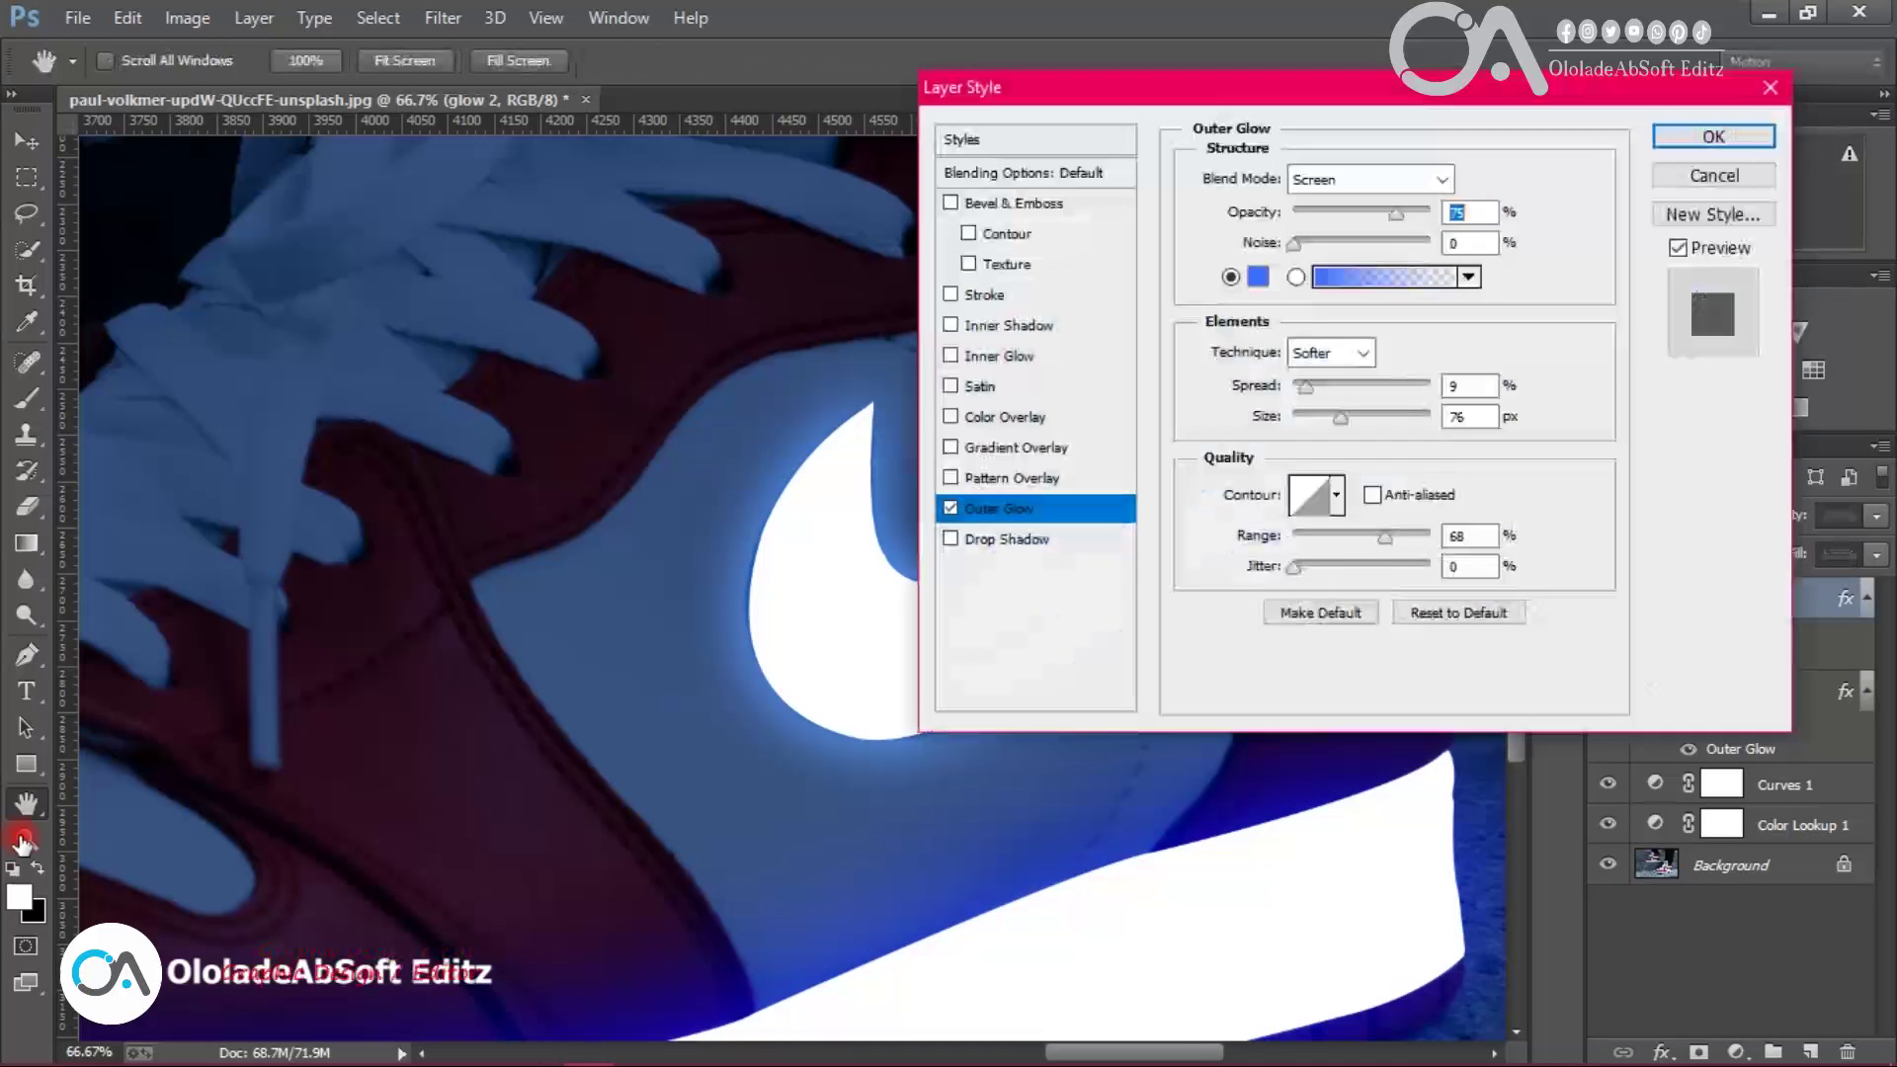
Step: Change the glow 2 layer's outer glow colour to bright red
left_click(1258, 277)
mouse_move(1376, 325)
left_mouse_down()
mouse_move(1375, 188)
mouse_move(1344, 188)
left_mouse_up()
left_click(1624, 173)
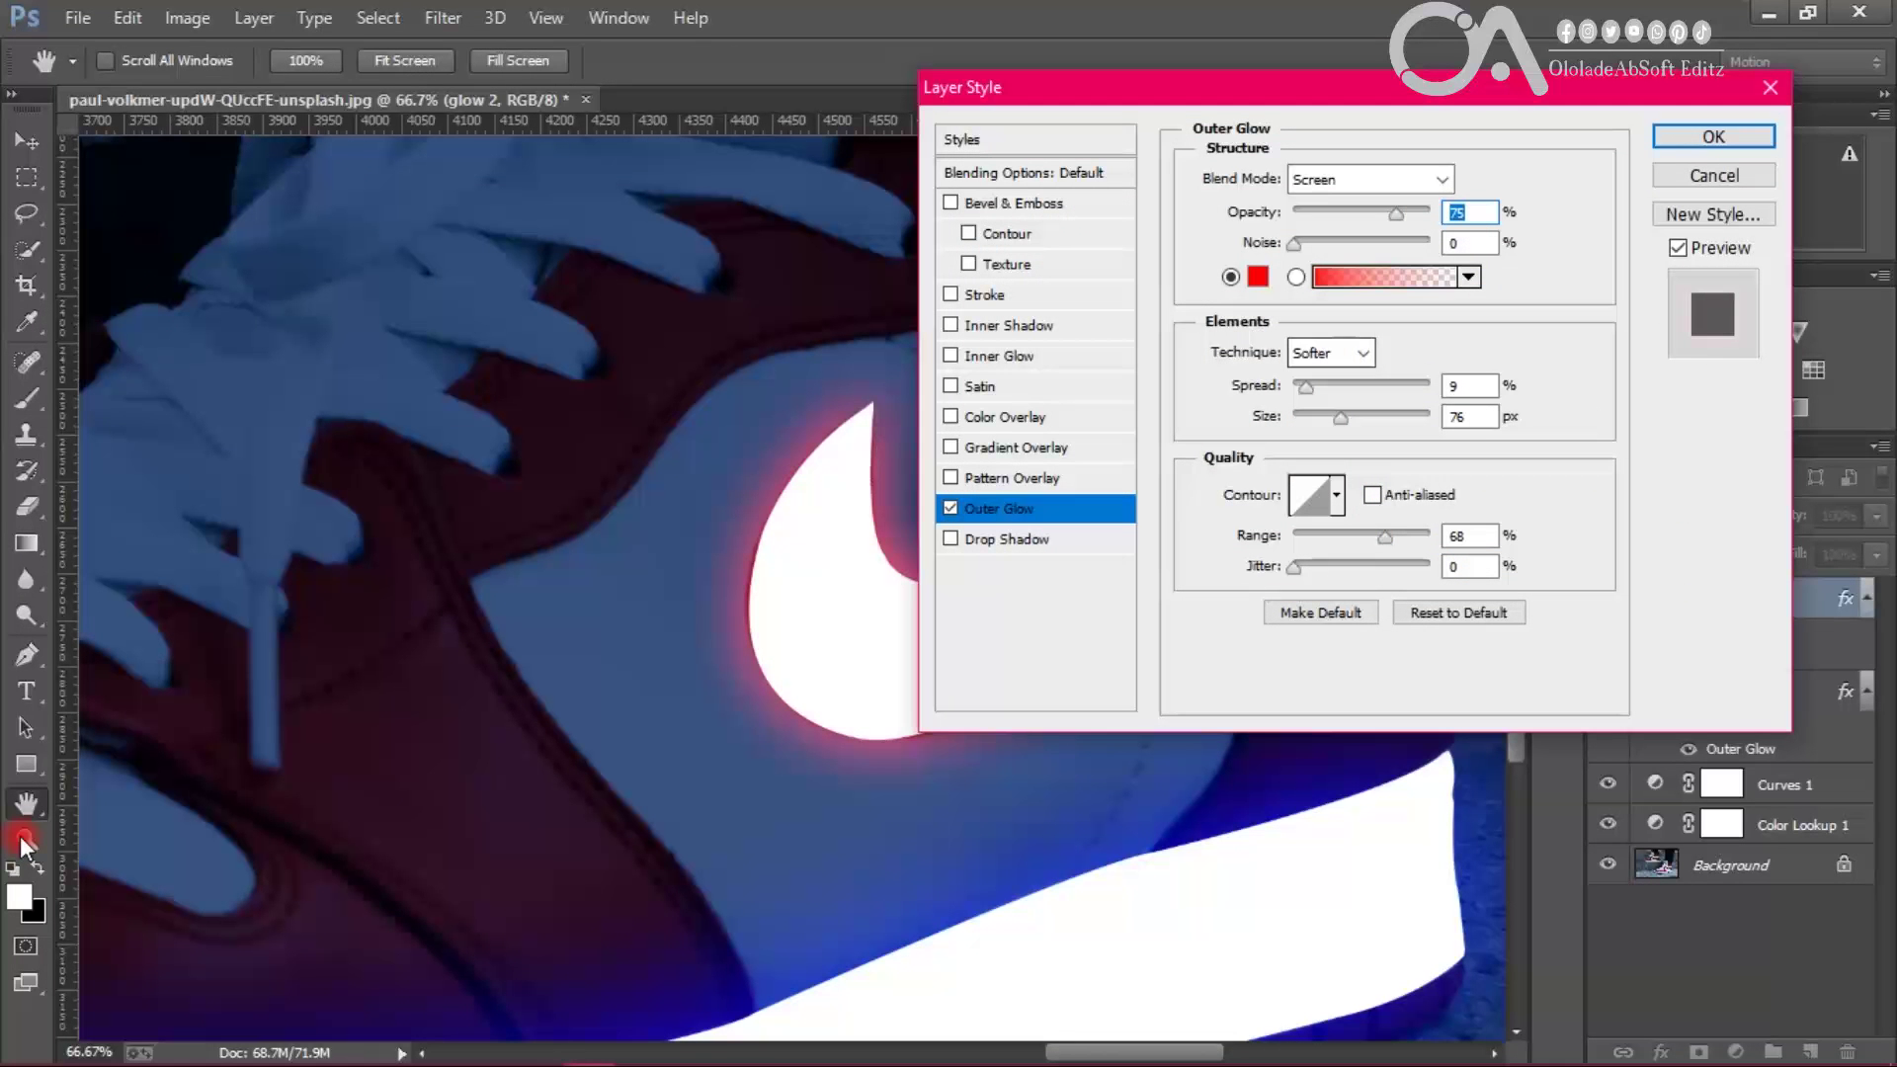
Step: Apply a 196 px size, an adjusted range and a higher opacity to the swoosh glow, and toggle the glow 2 layer's visibility
left_click_drag(1341, 417, 1382, 417)
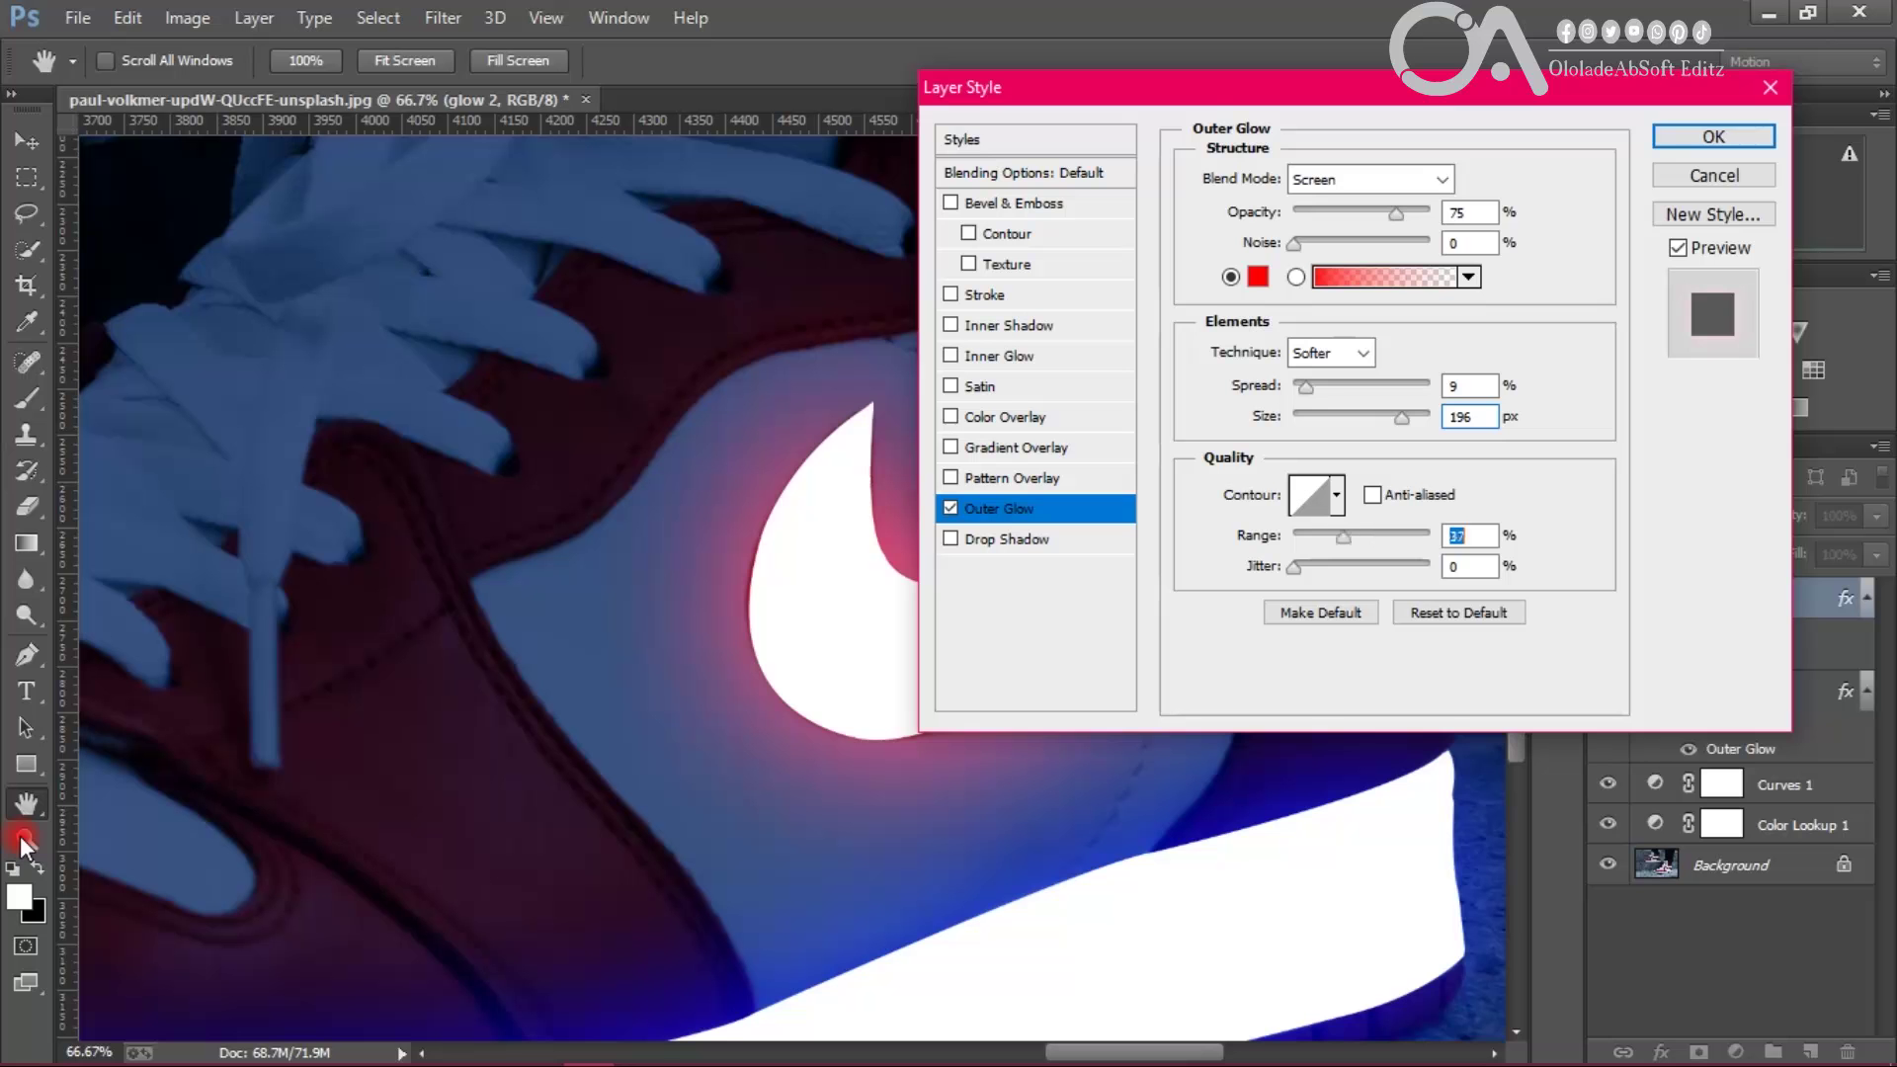
left_click_drag(1384, 538, 1413, 537)
left_click_drag(1397, 214, 1432, 213)
left_click(1714, 136)
left_click(1609, 598)
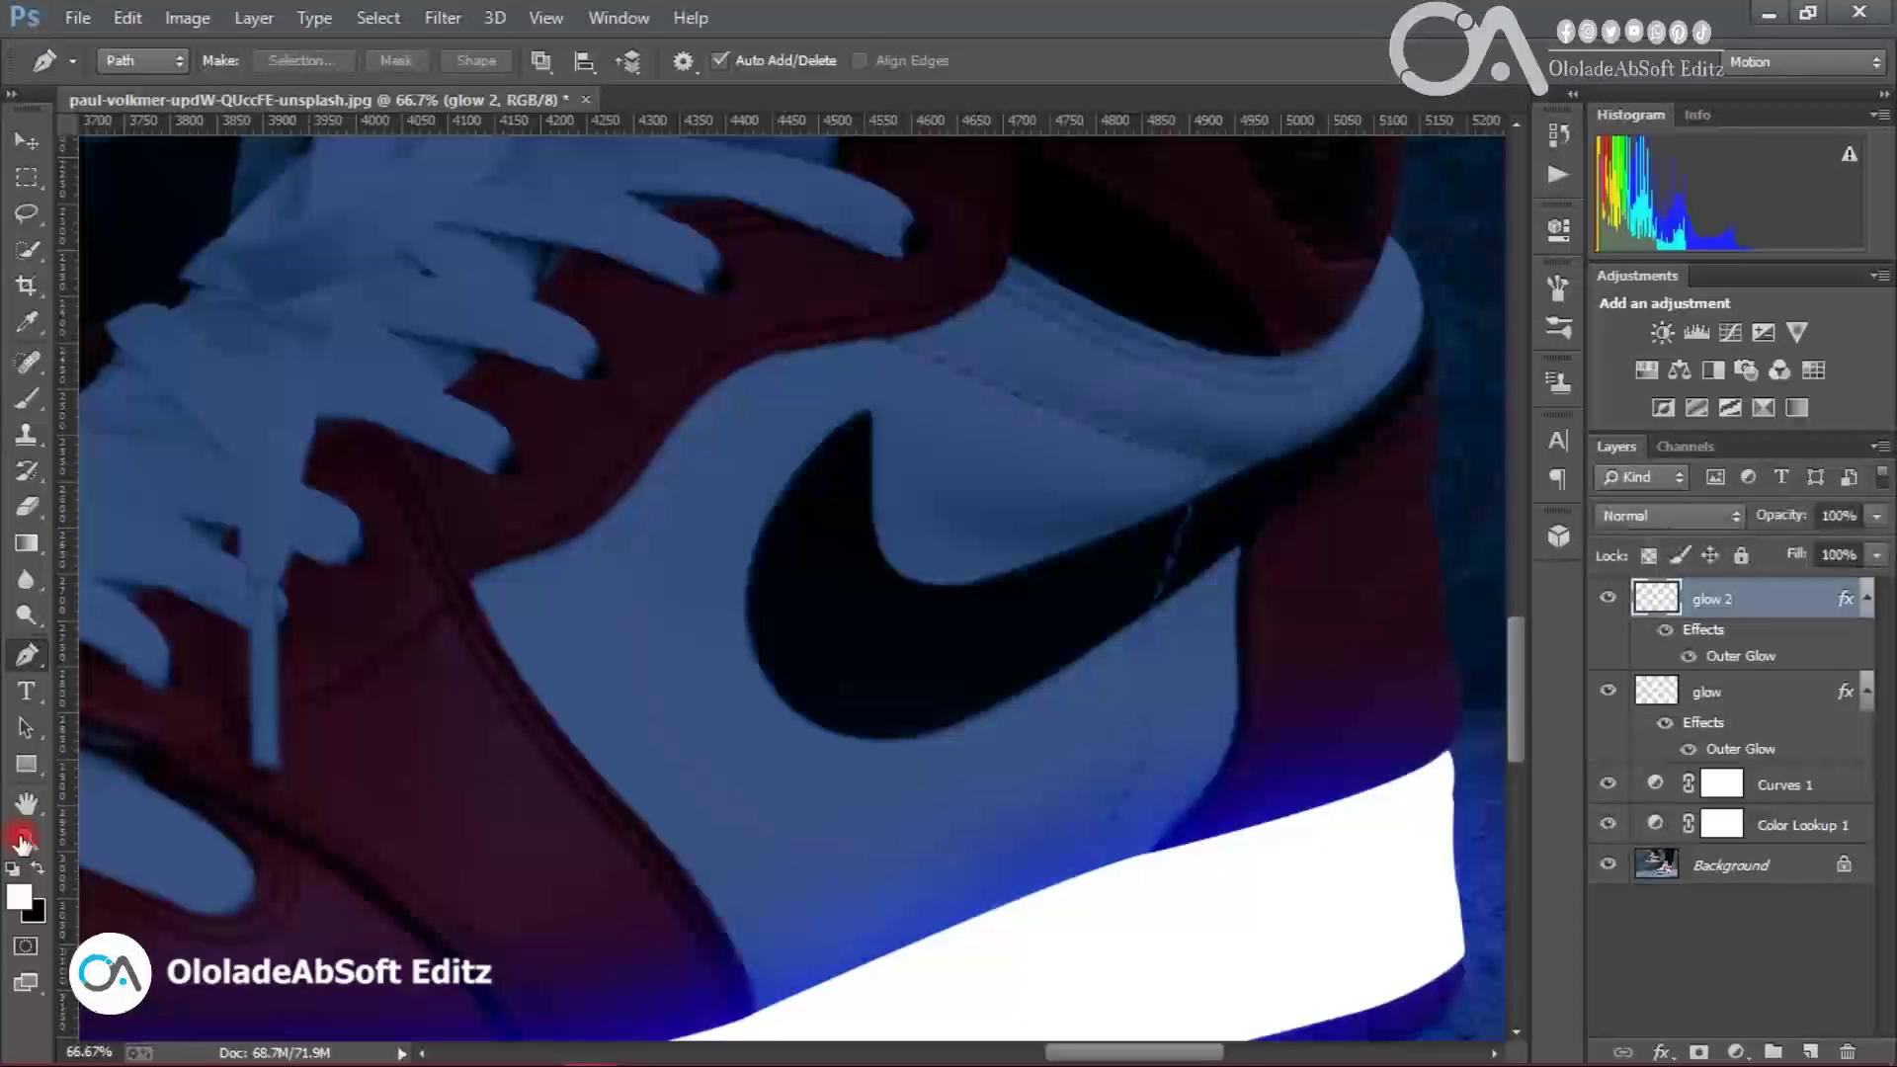
Step: Show the glow 2 layer and trace a closed Pen path around the black ankle panel above the glowing swoosh
left_click(1609, 598)
scroll(781, 583, "up", 5)
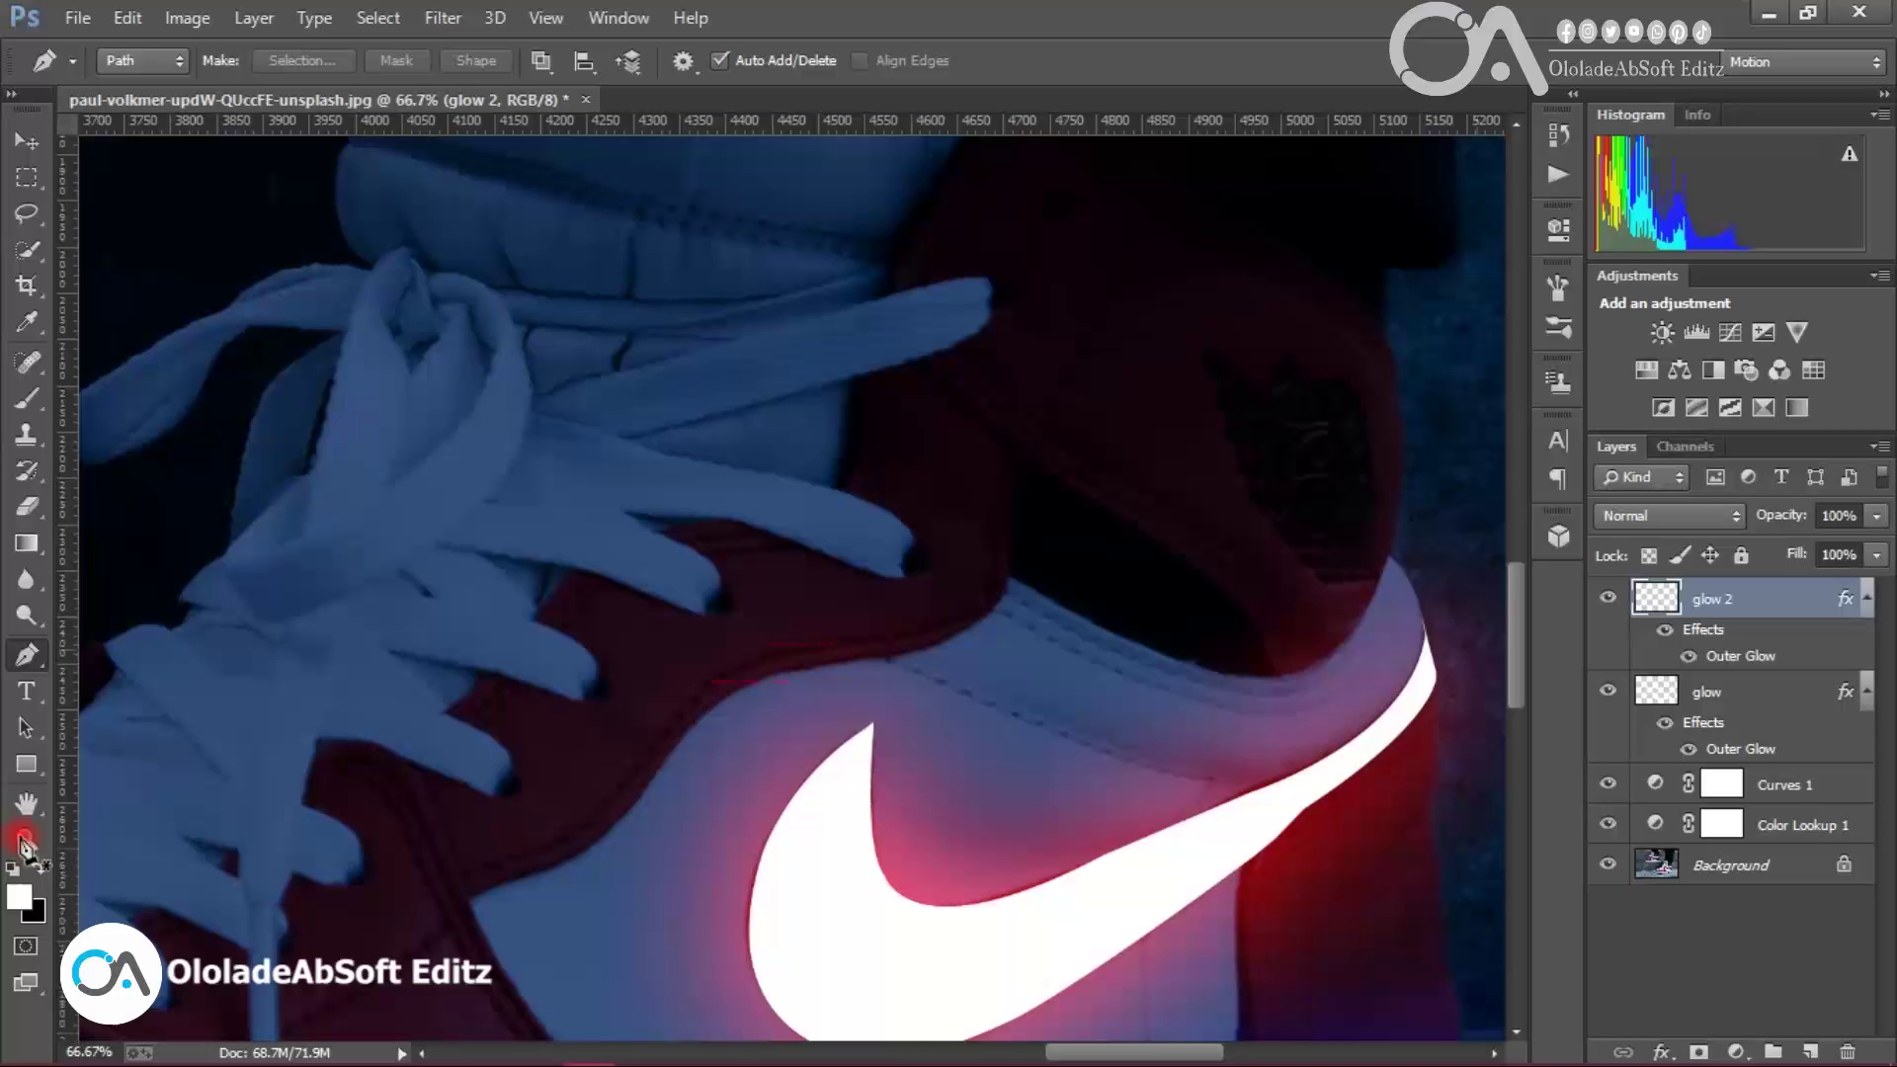
left_click(1024, 452)
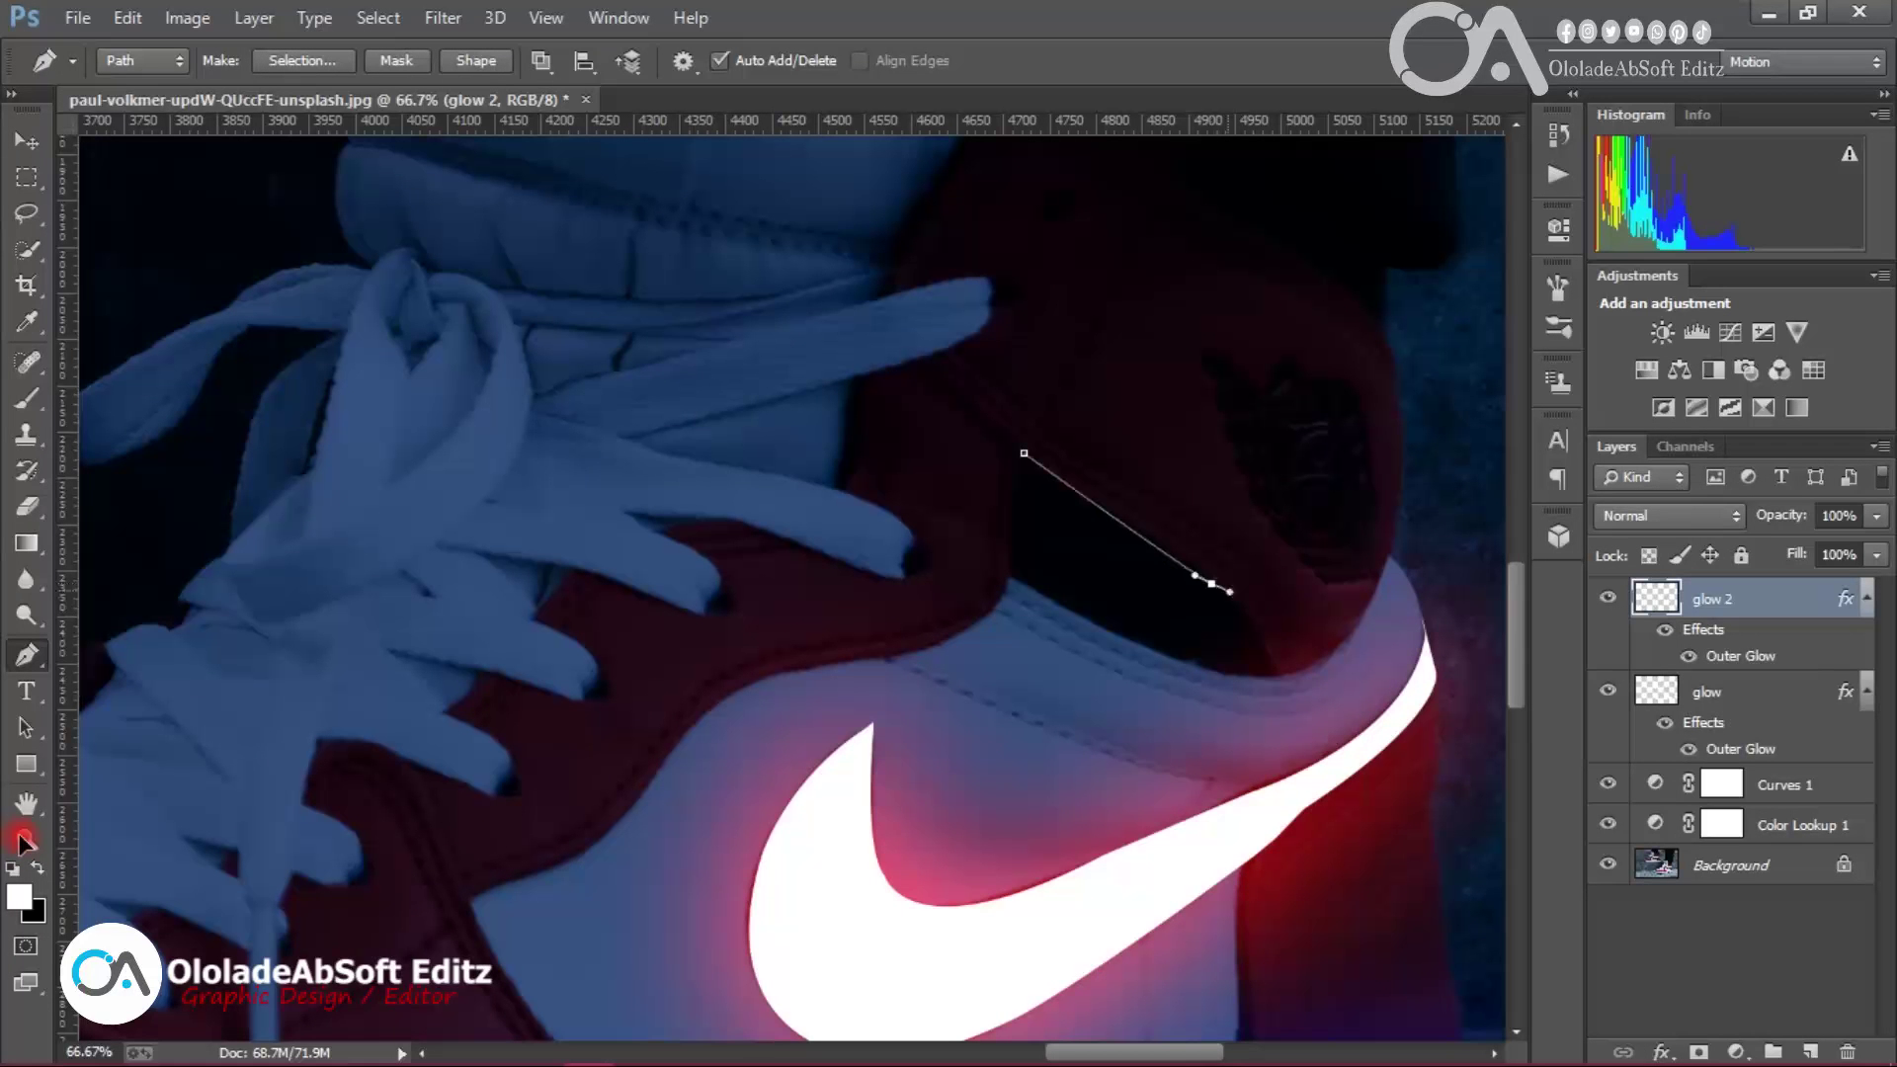
left_click_drag(1229, 591, 1249, 614)
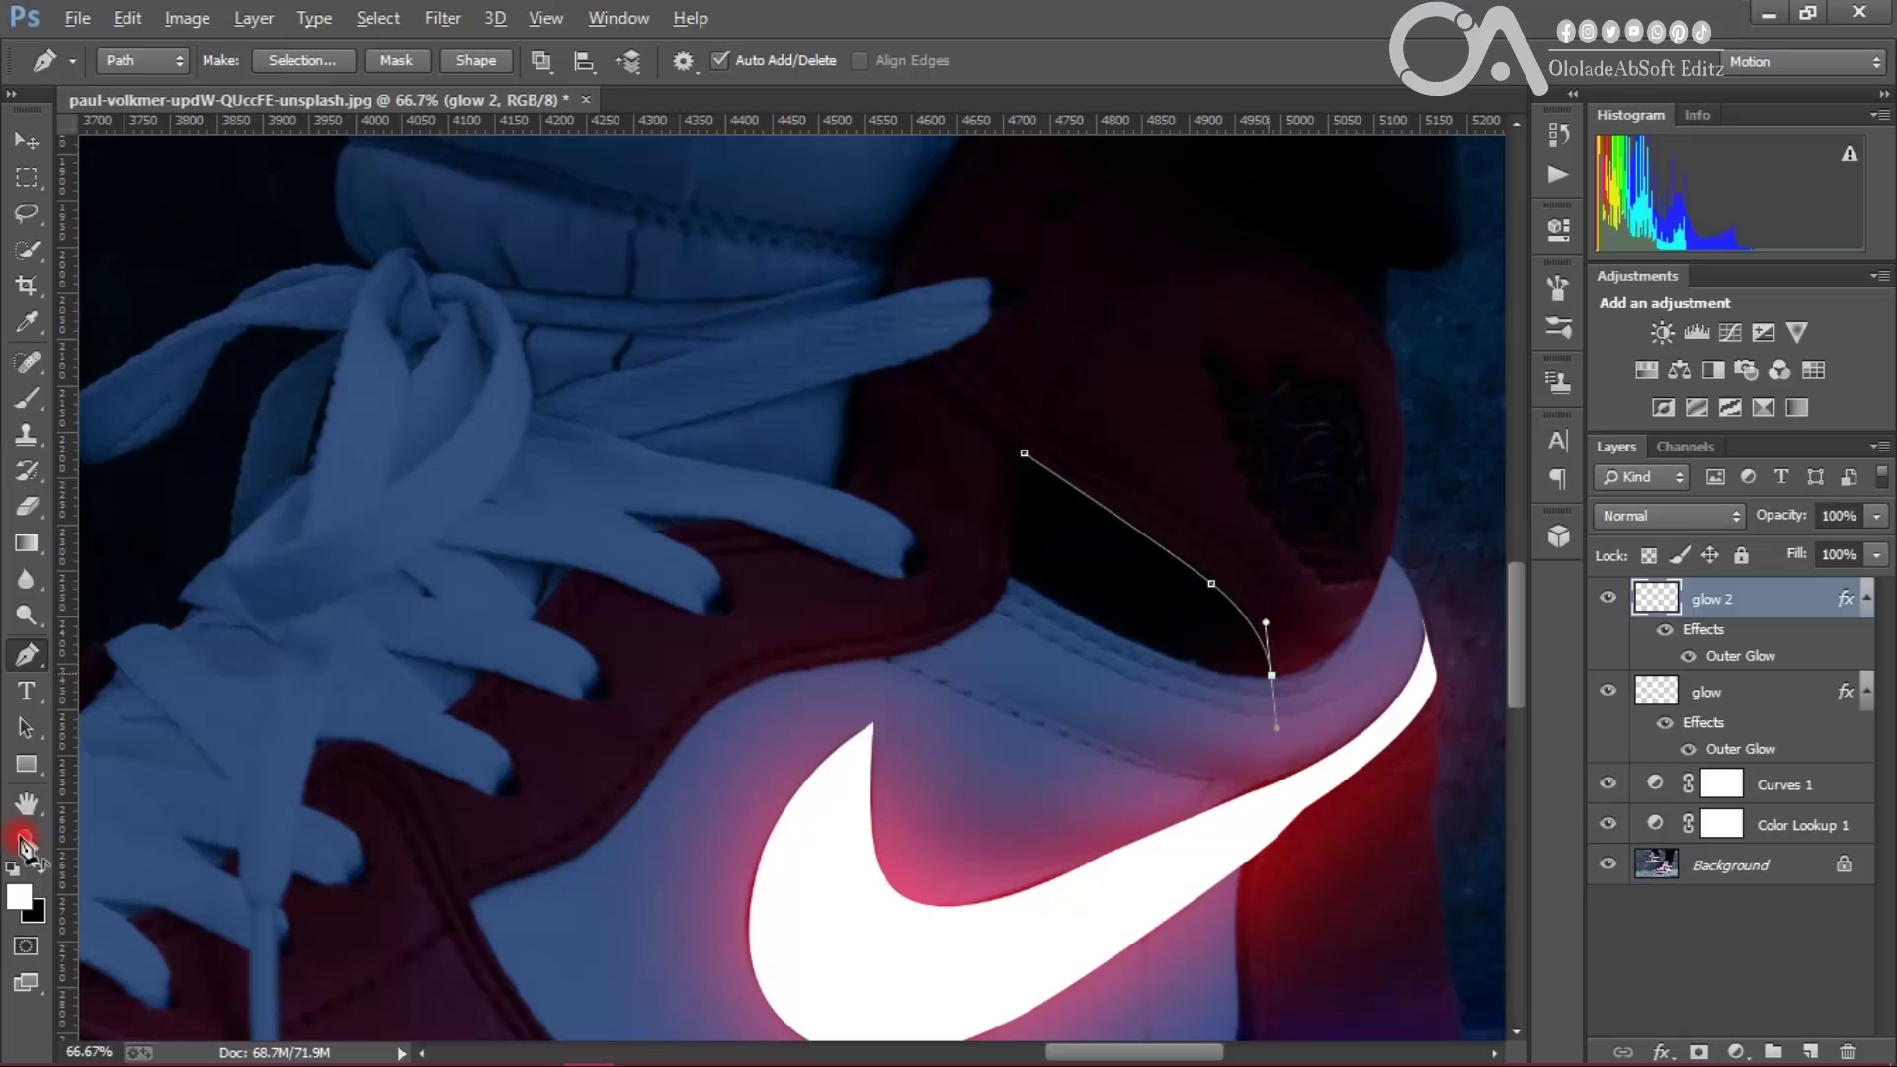
left_click_drag(1067, 605, 928, 522)
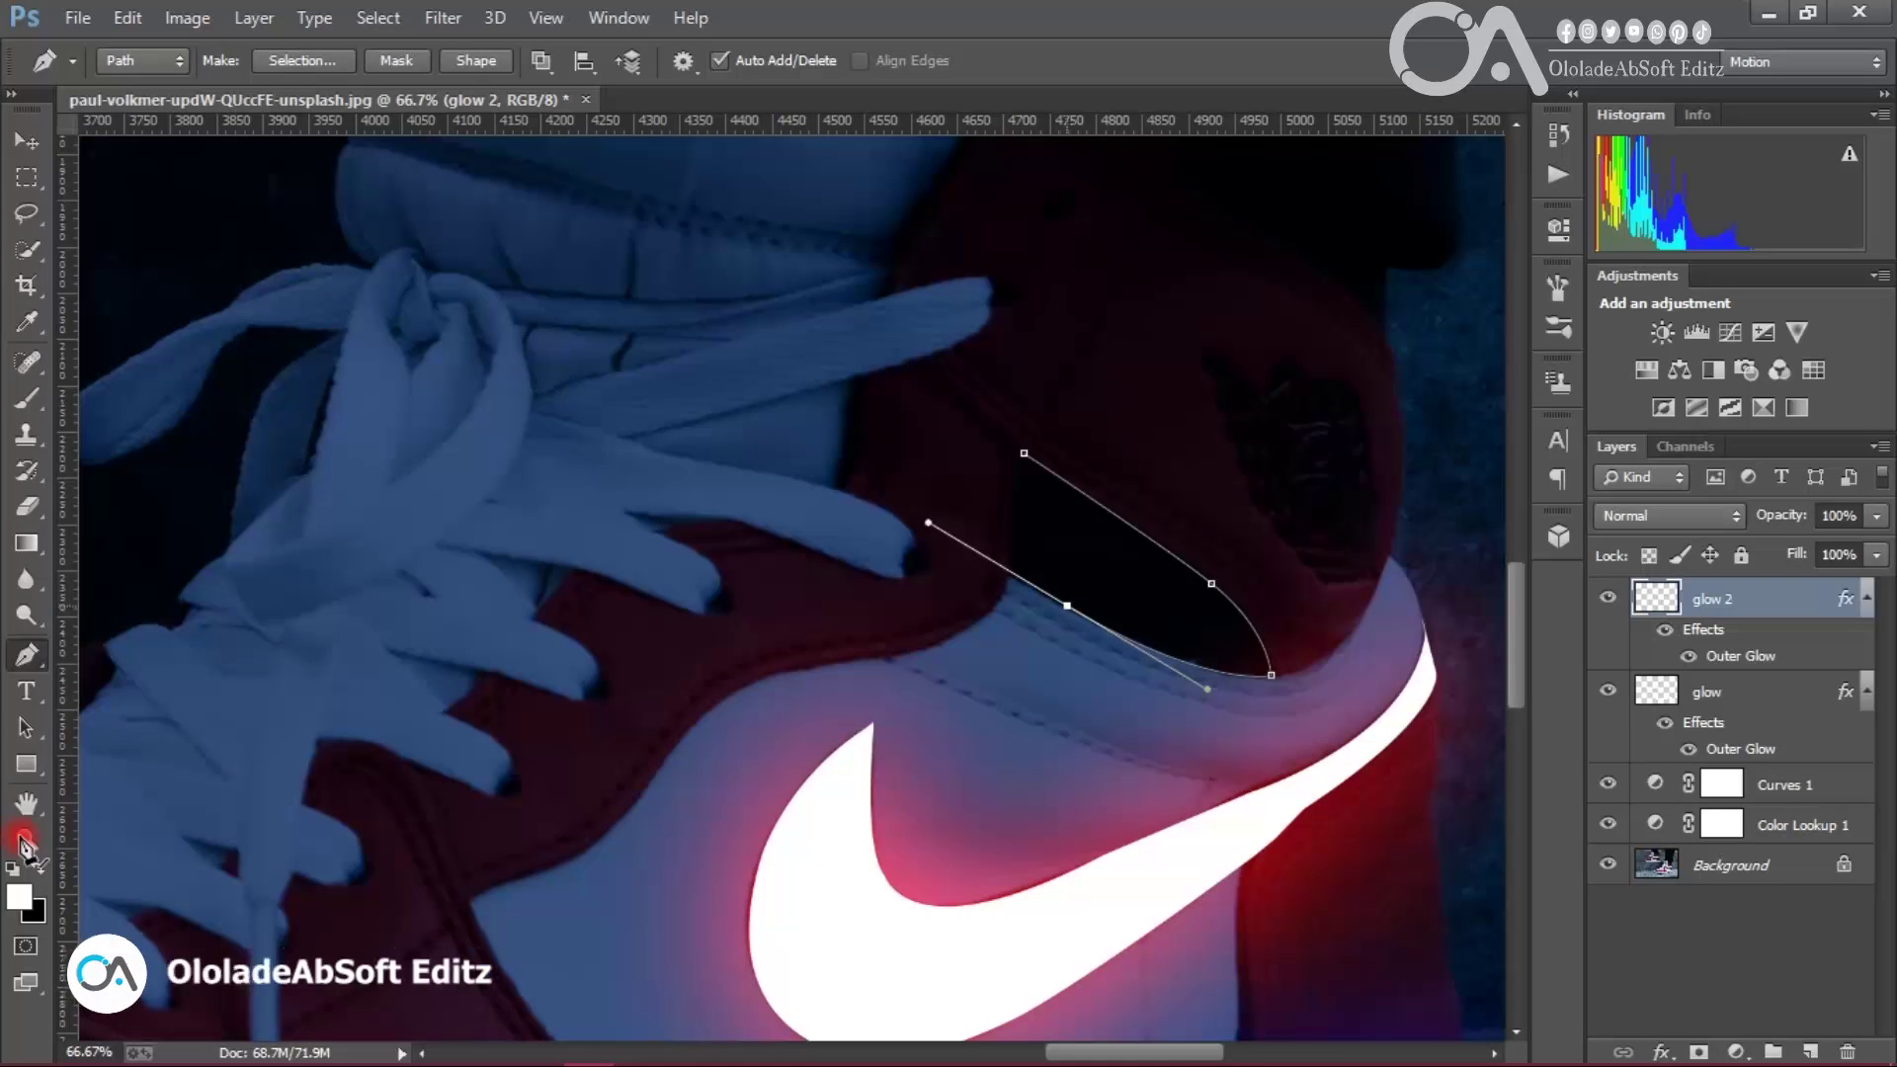
left_click(1067, 605, "alt")
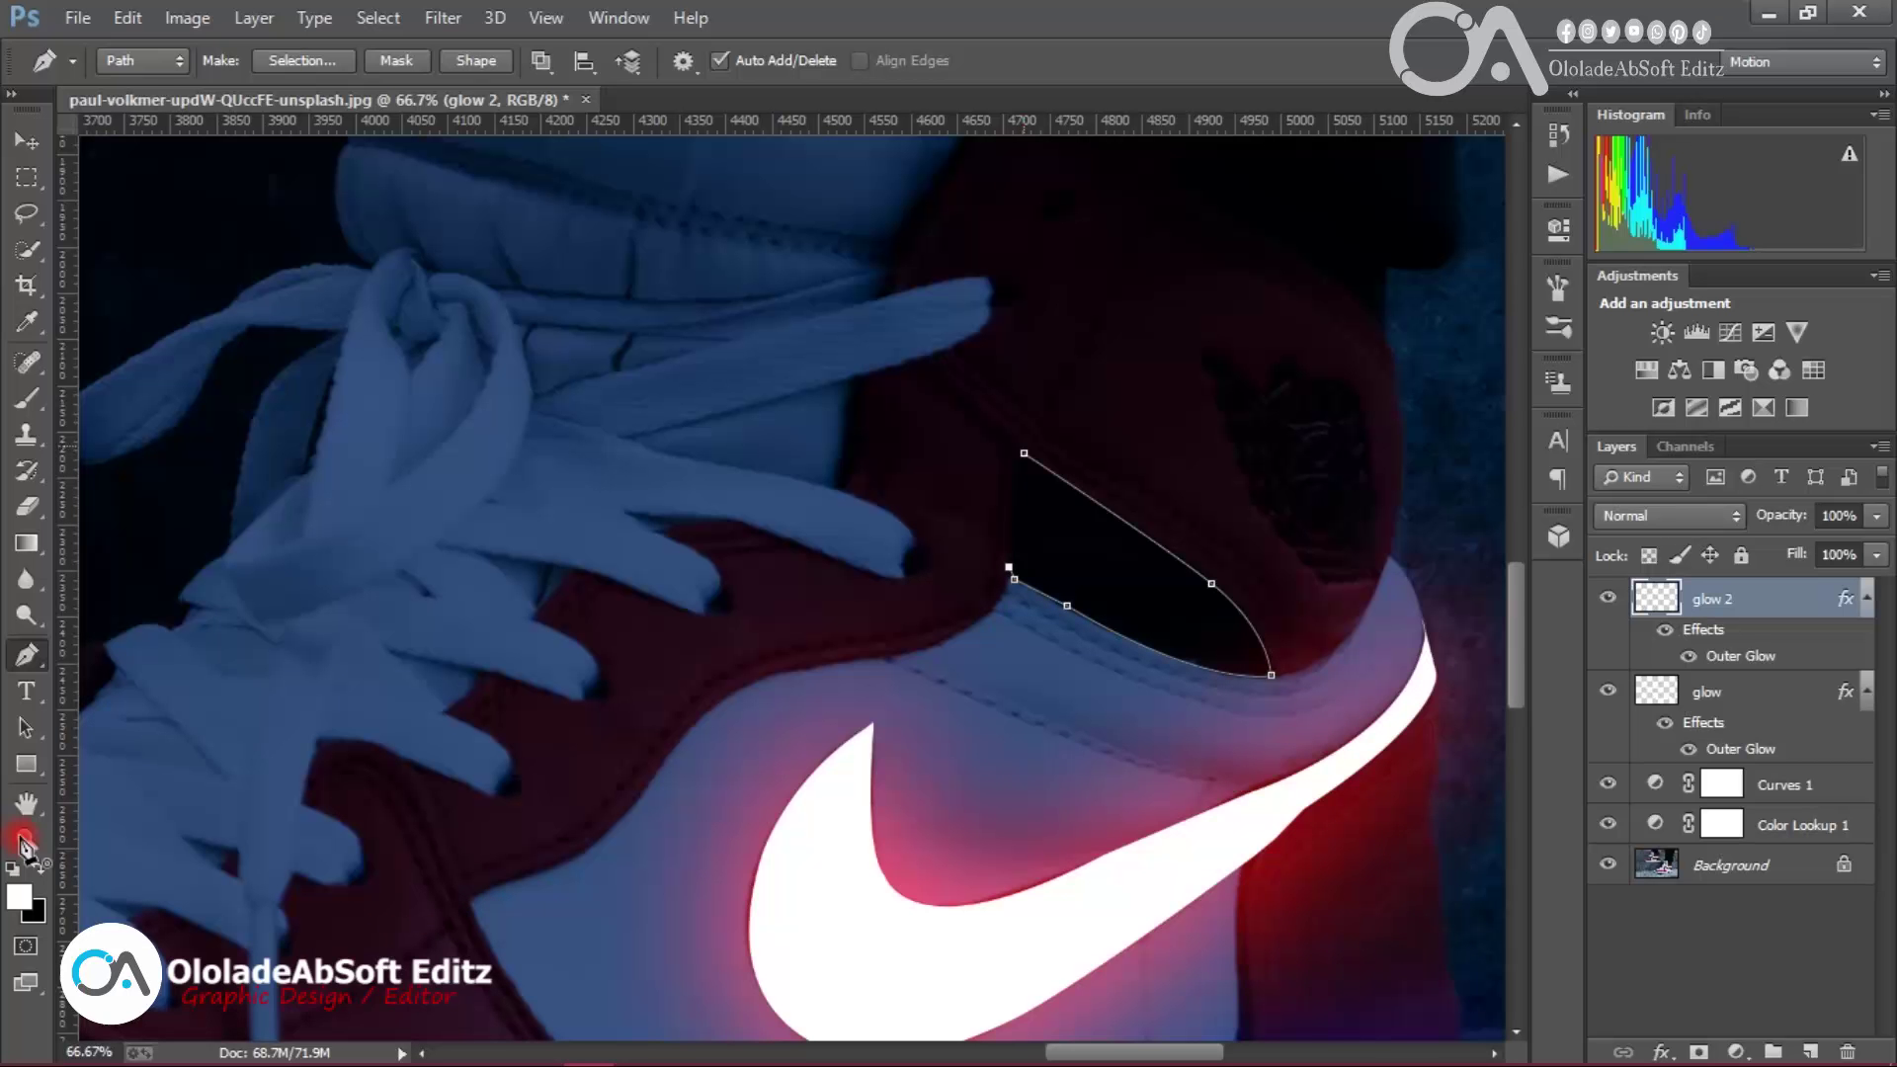
left_click(1024, 453)
Step: Fill the ankle panel path with the white foreground colour at 100% opacity on the glow 2 layer, and delete the path
right_click(1043, 391)
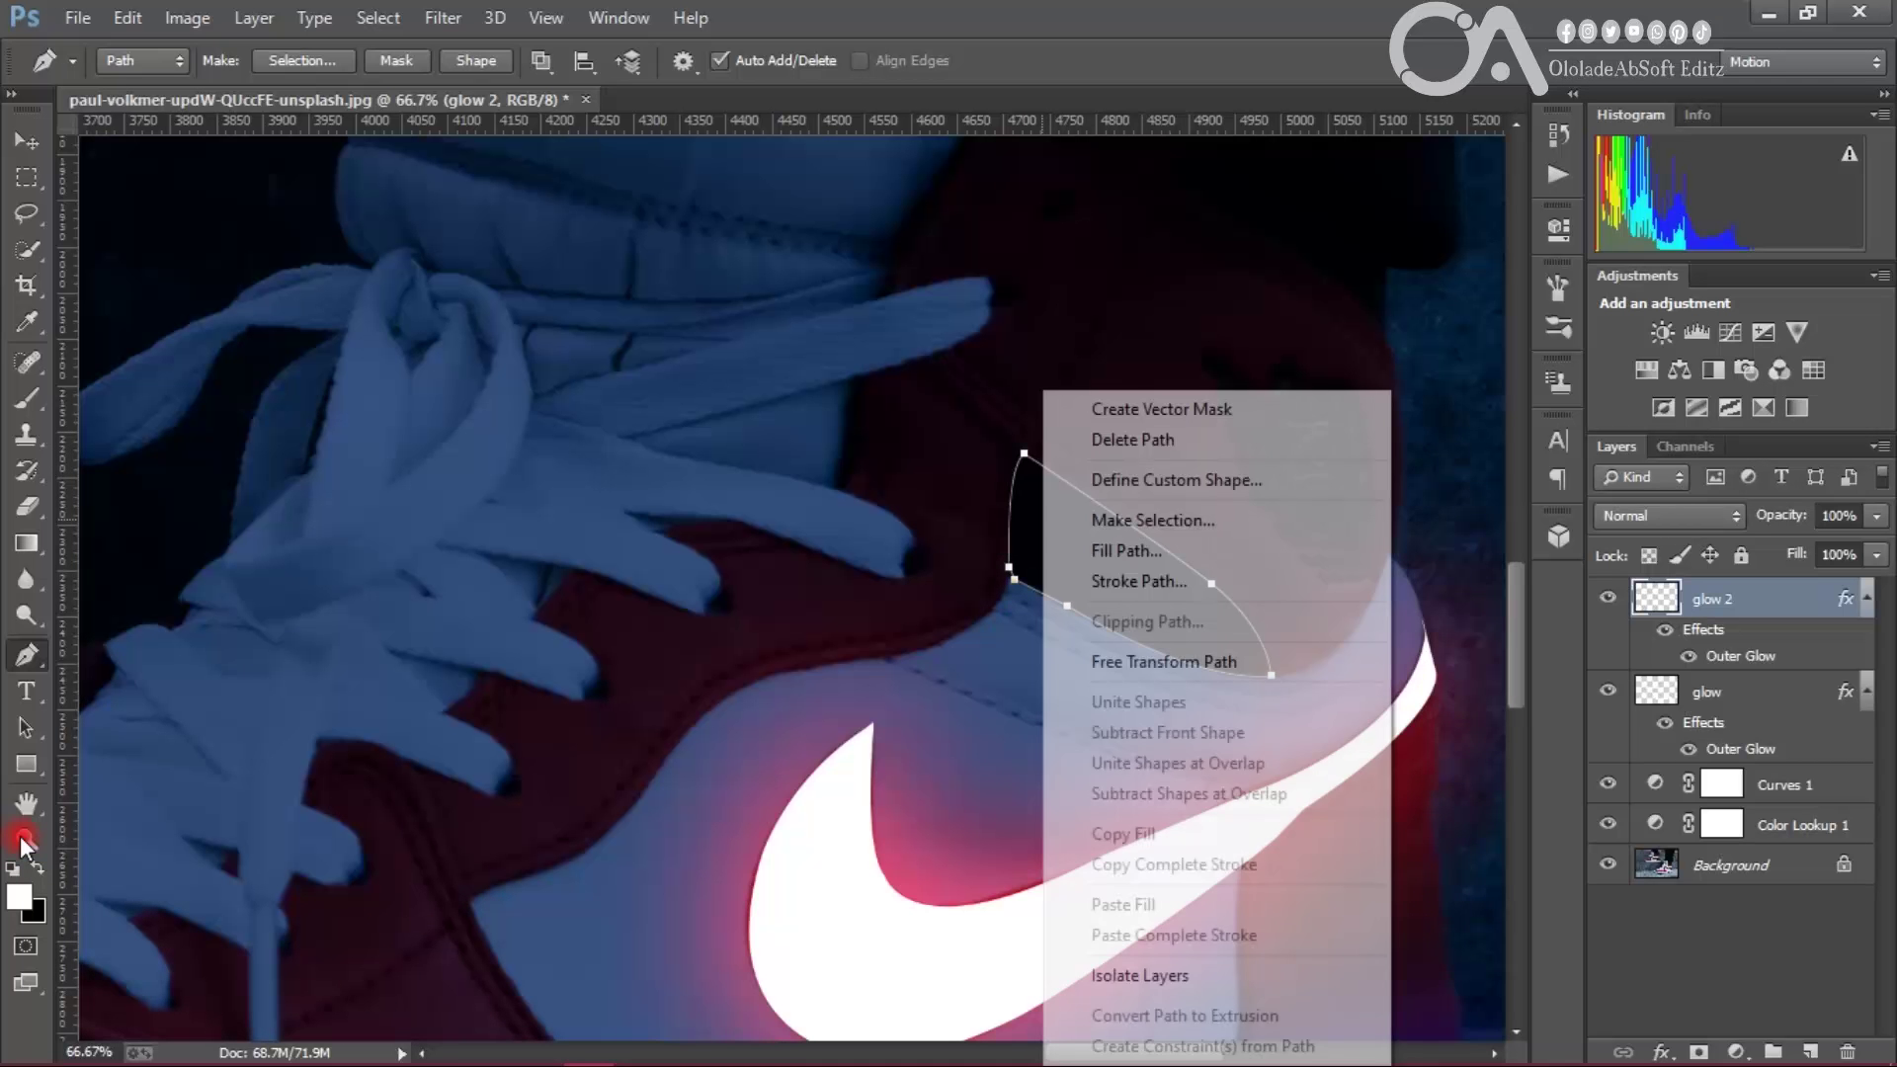
left_click(1121, 548)
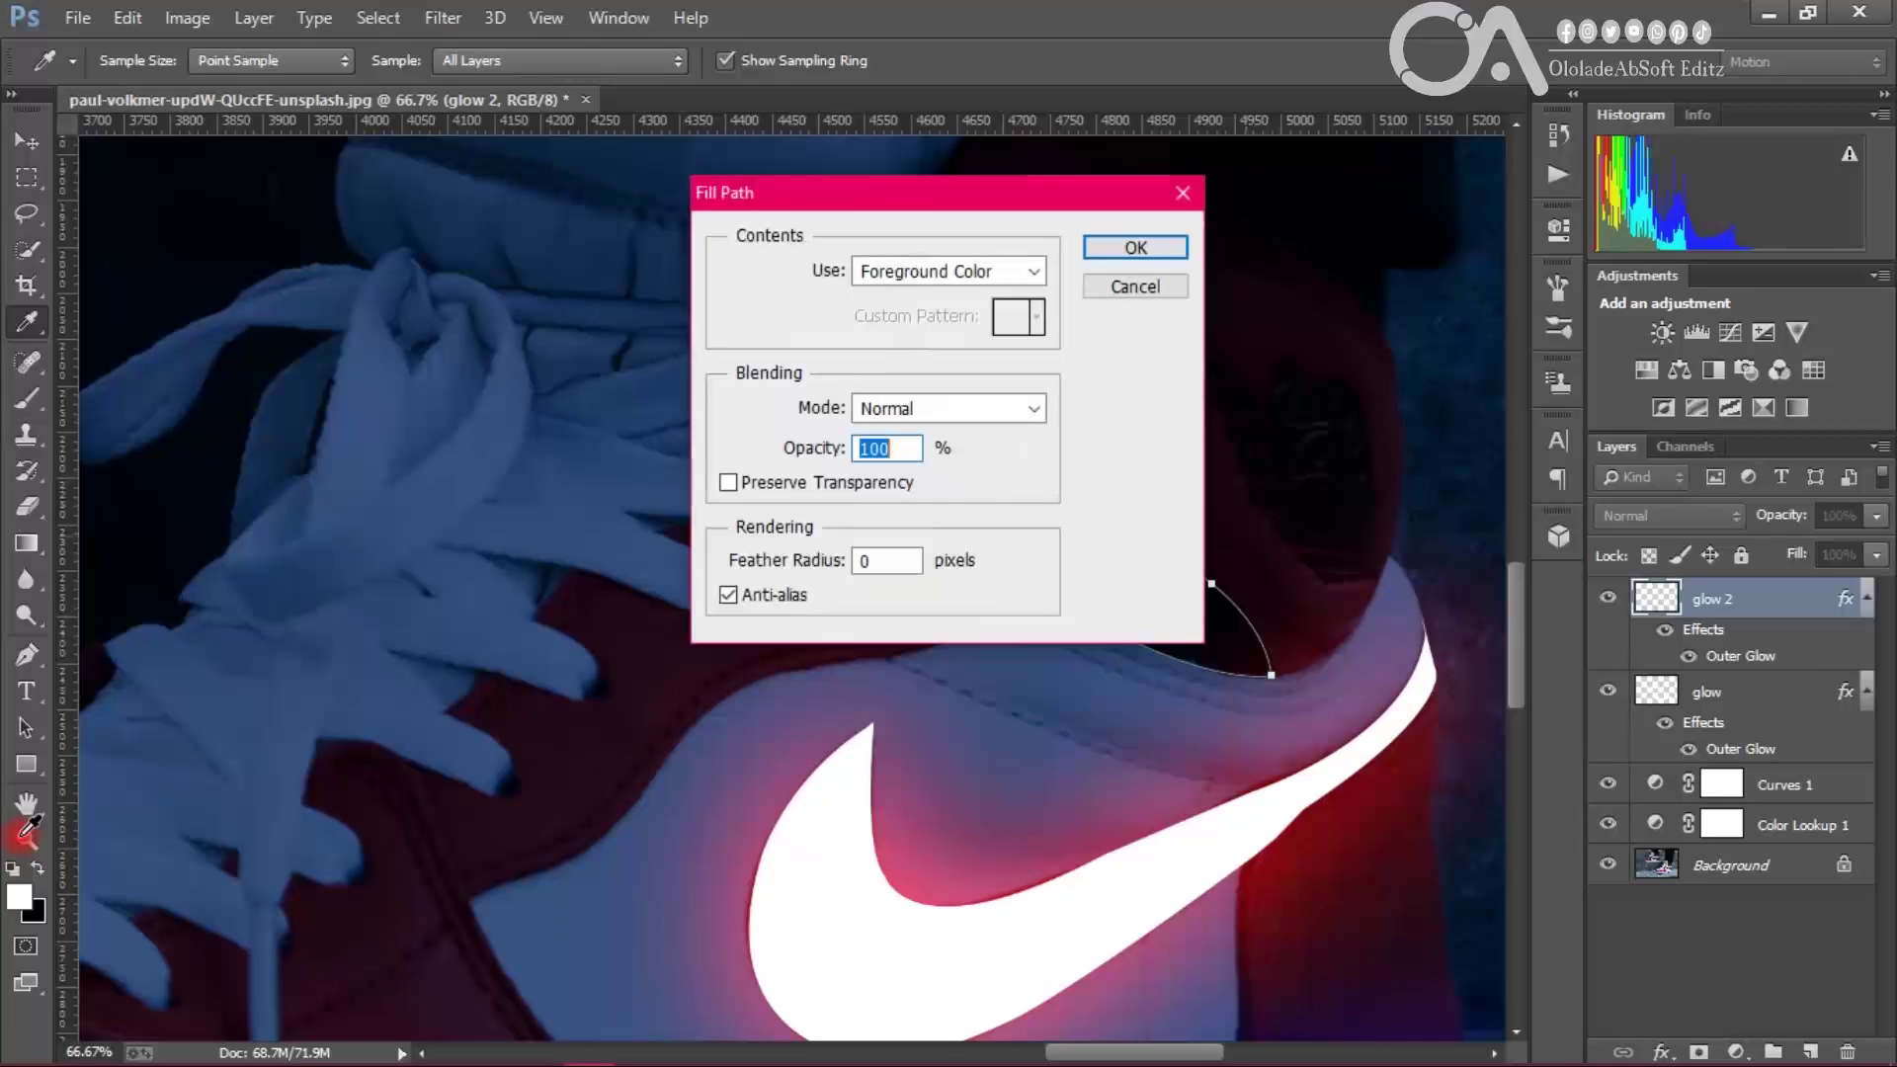
key("Return")
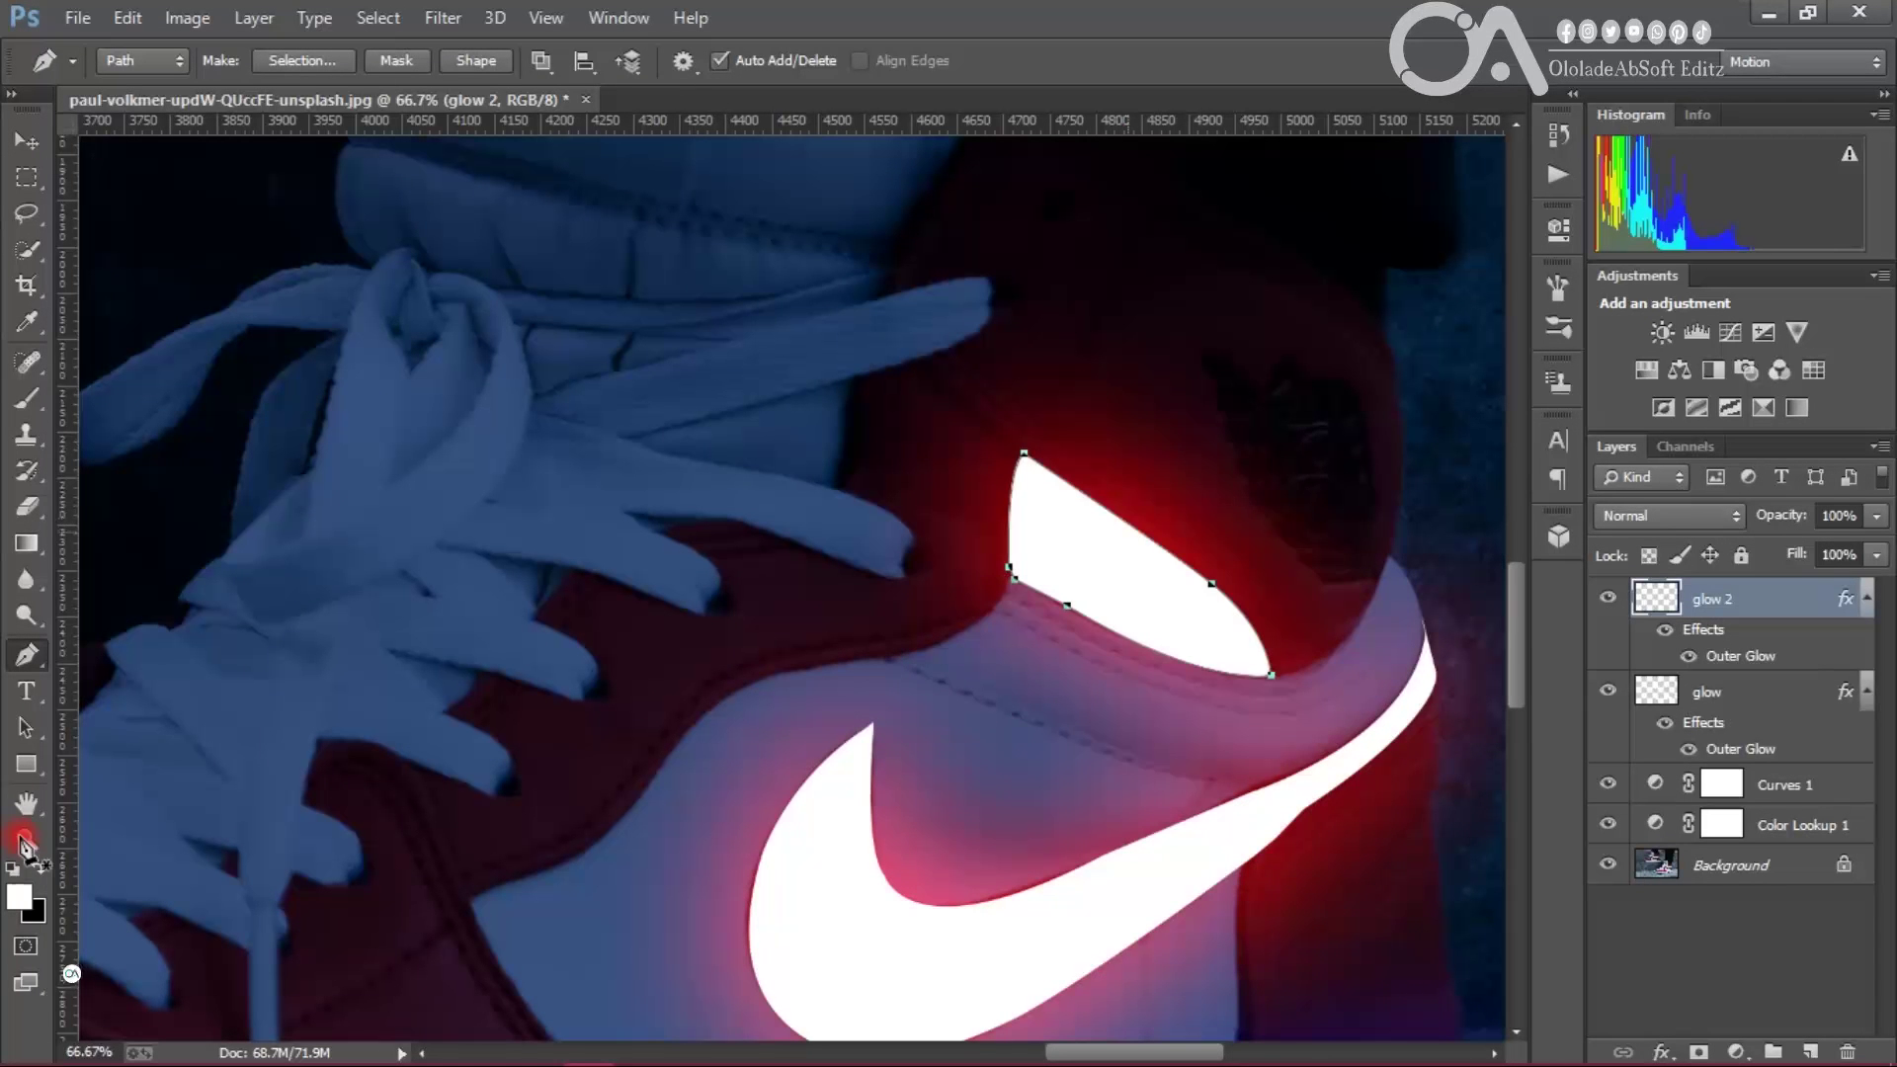
right_click(1116, 544)
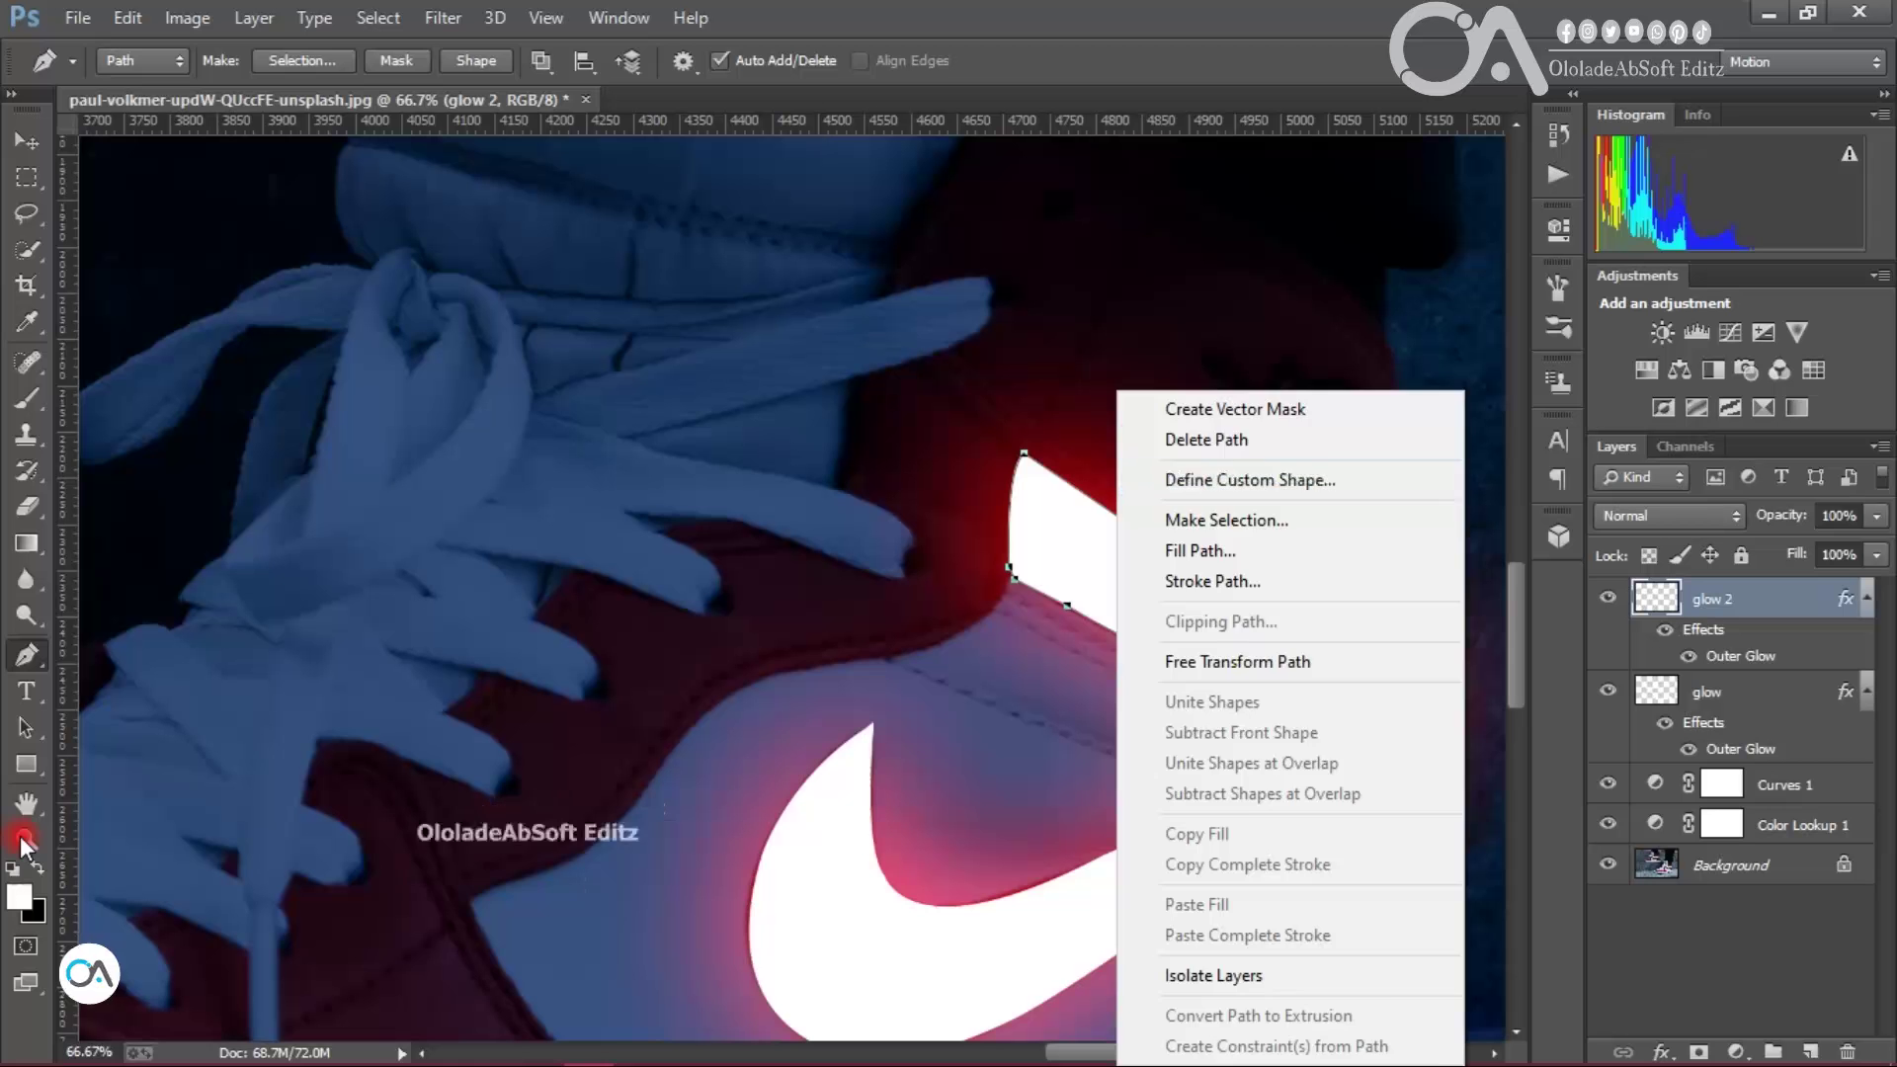
left_click(1207, 440)
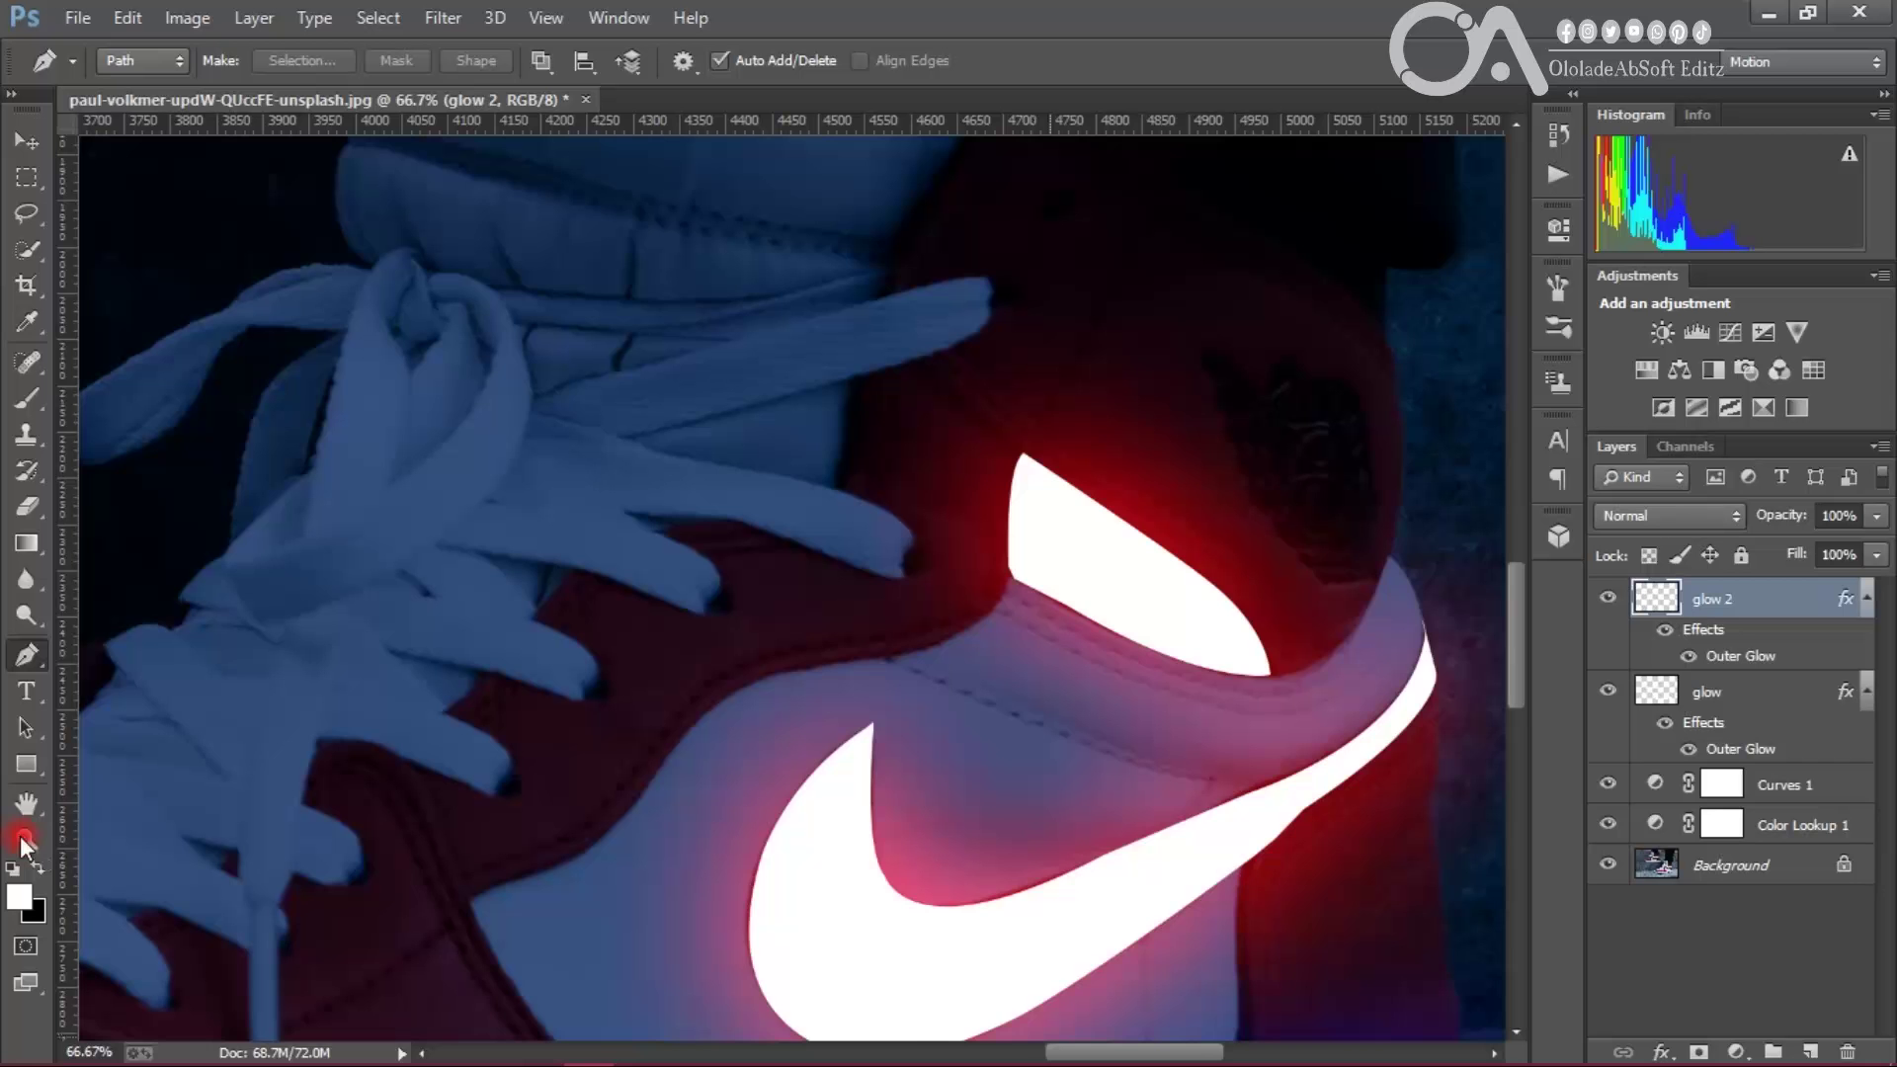
Step: Trace the upper edge of the other sneaker's black swoosh with the Pen tool, from its front tip to the heel corner
scroll(26, 848, "left", 10)
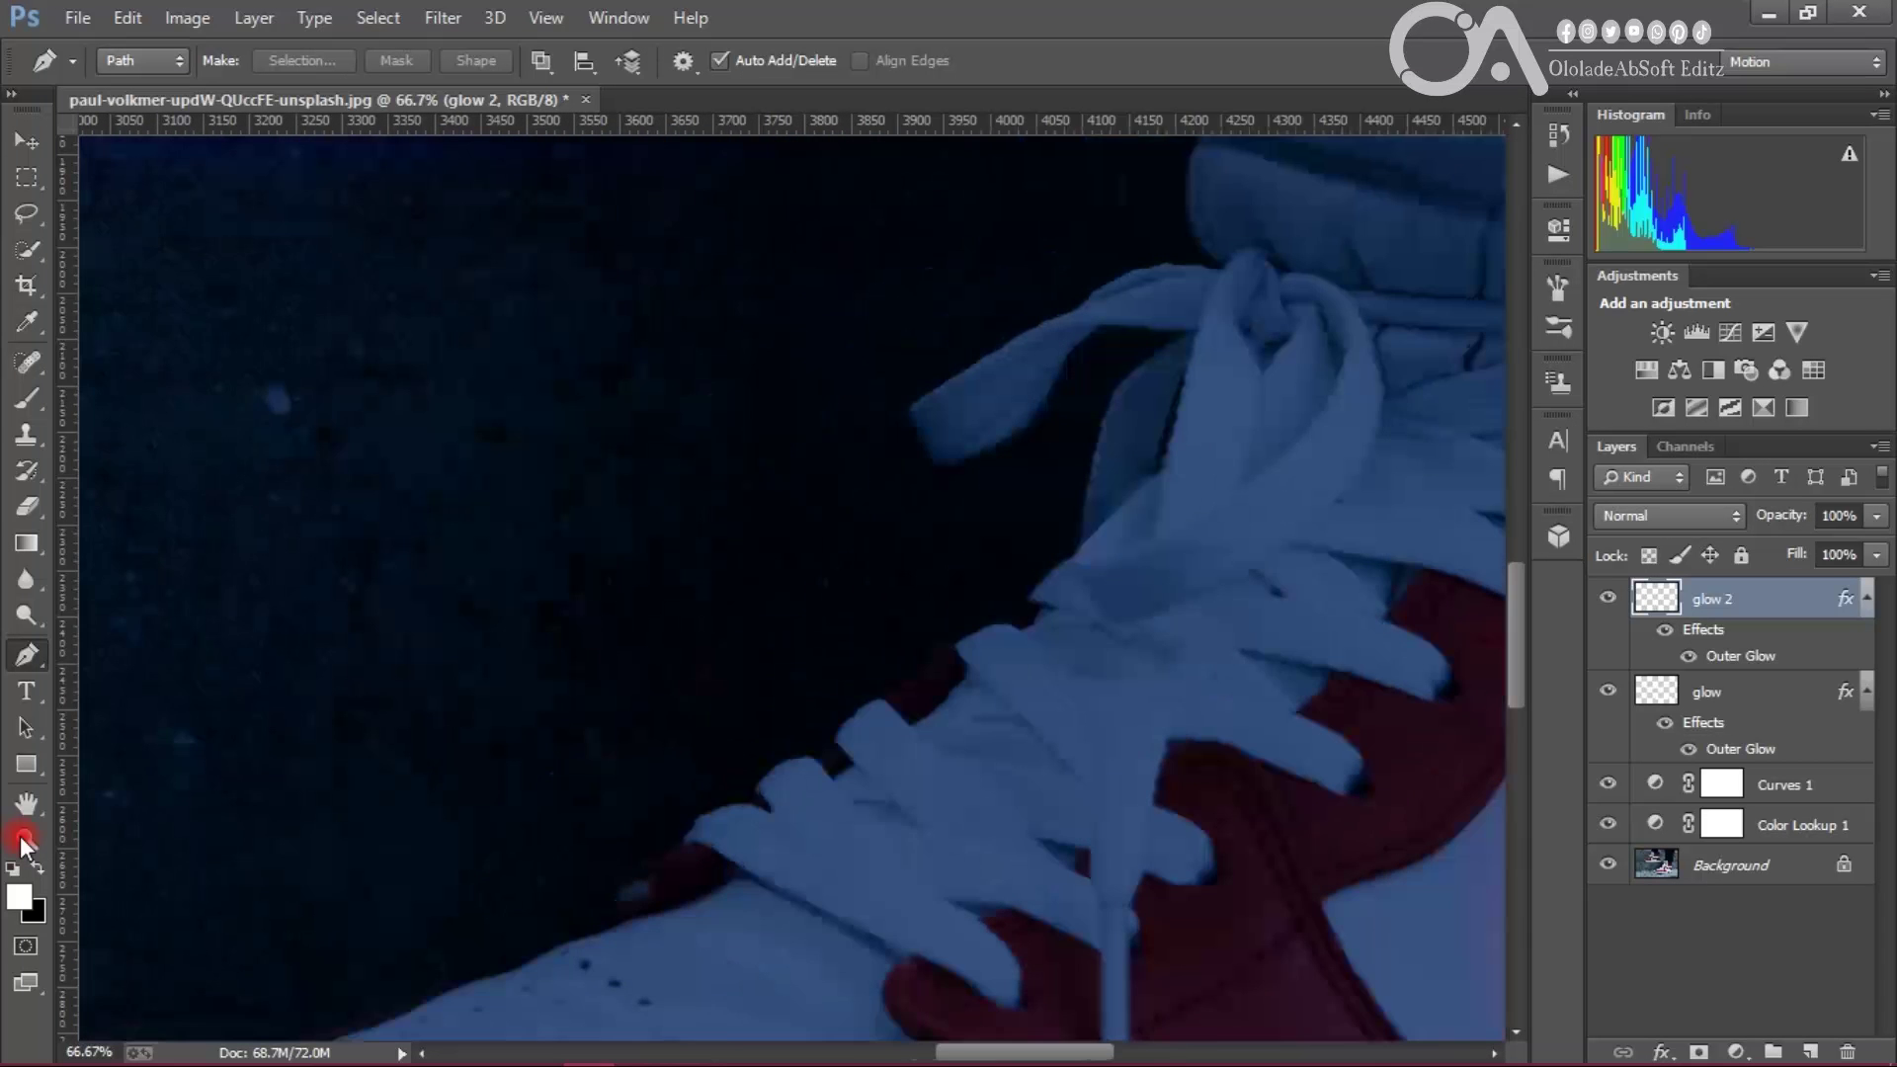
scroll(26, 848, "left", 5)
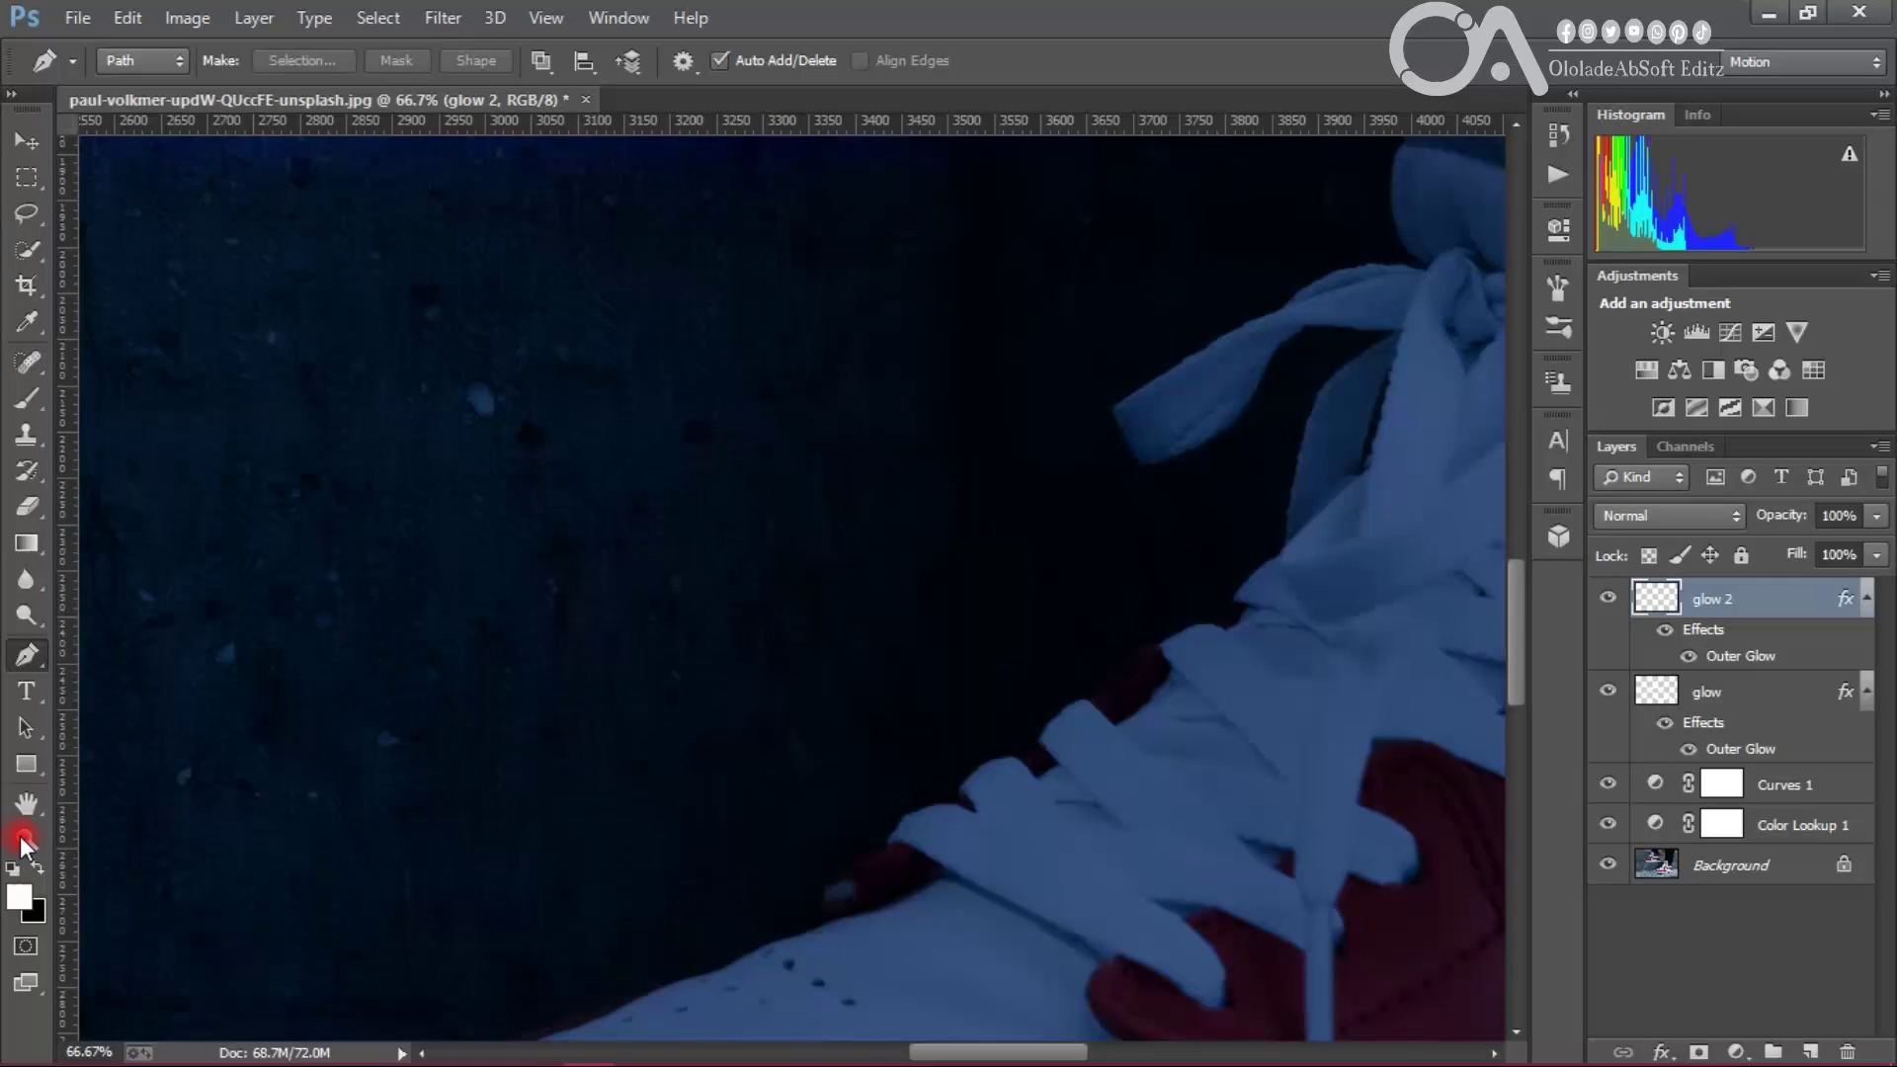
scroll(24, 845, "up", 10)
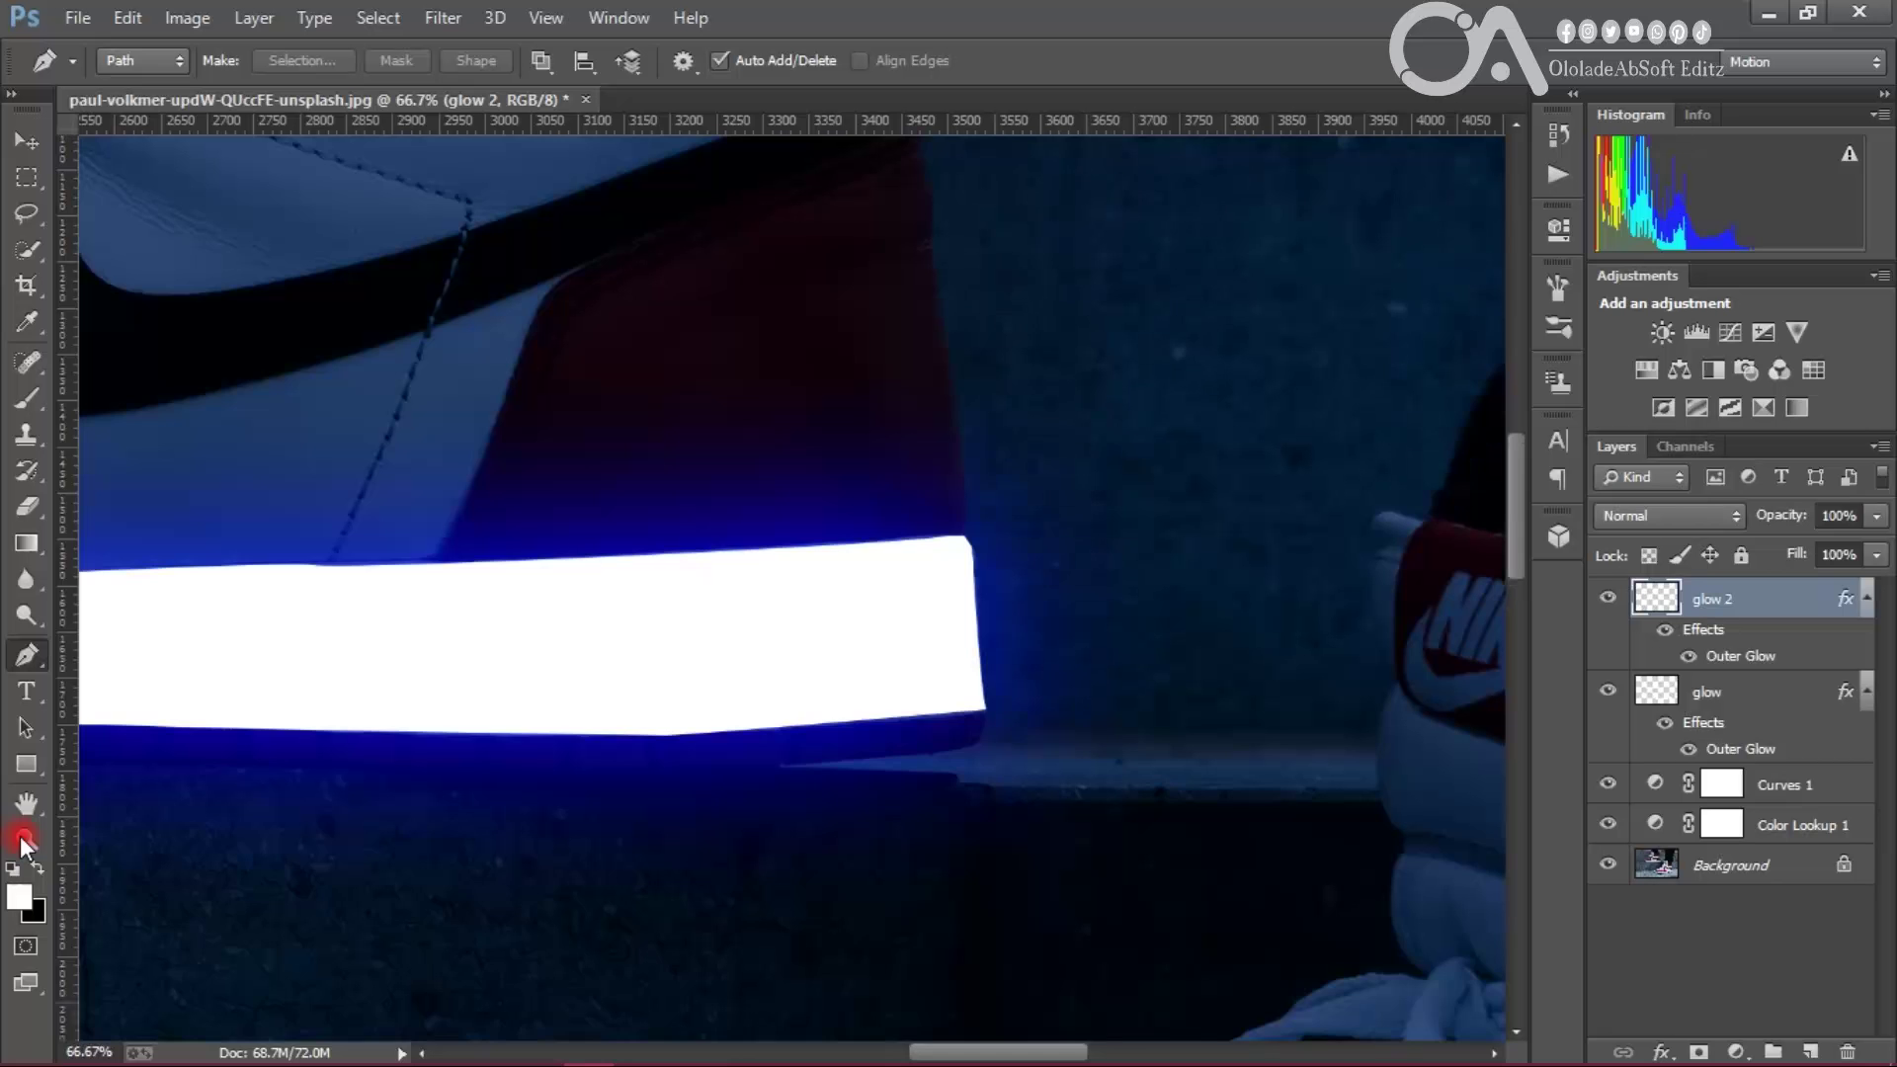
scroll(24, 846, "up", 6)
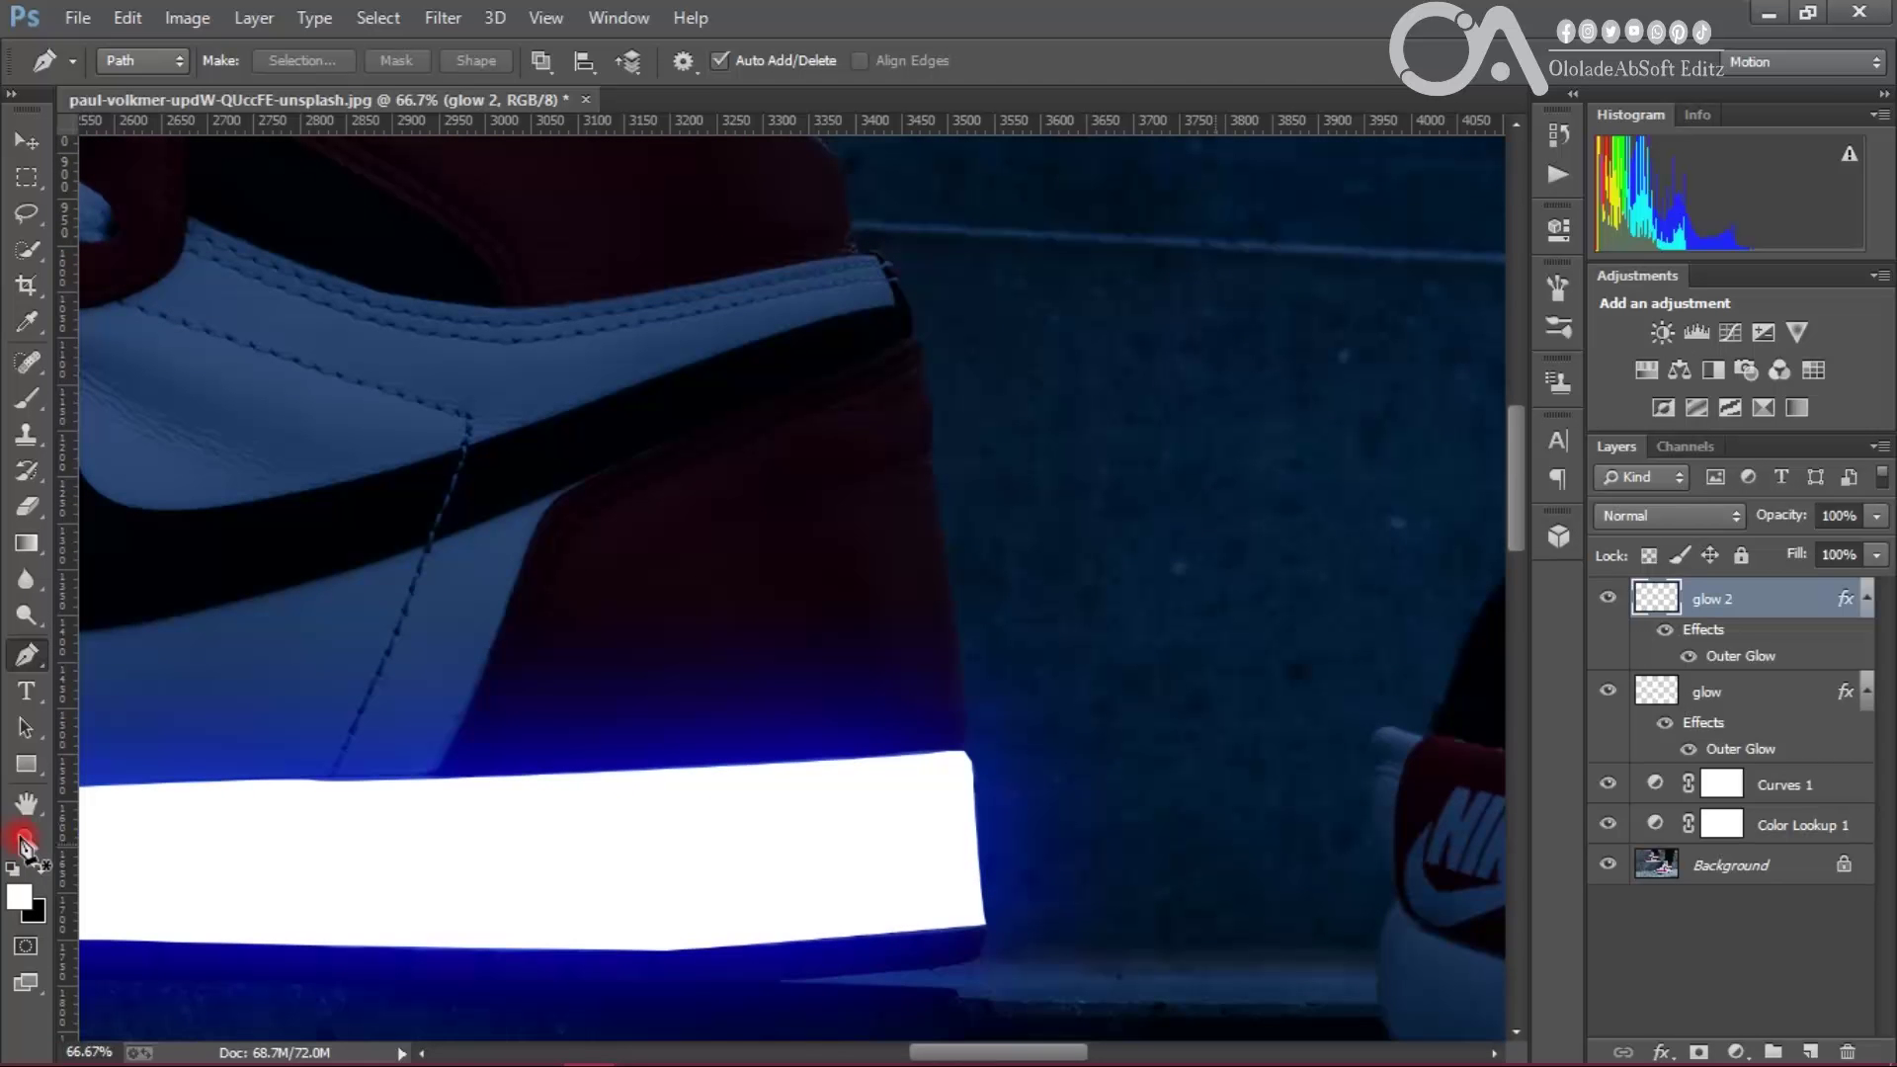
scroll(24, 846, "left", 8)
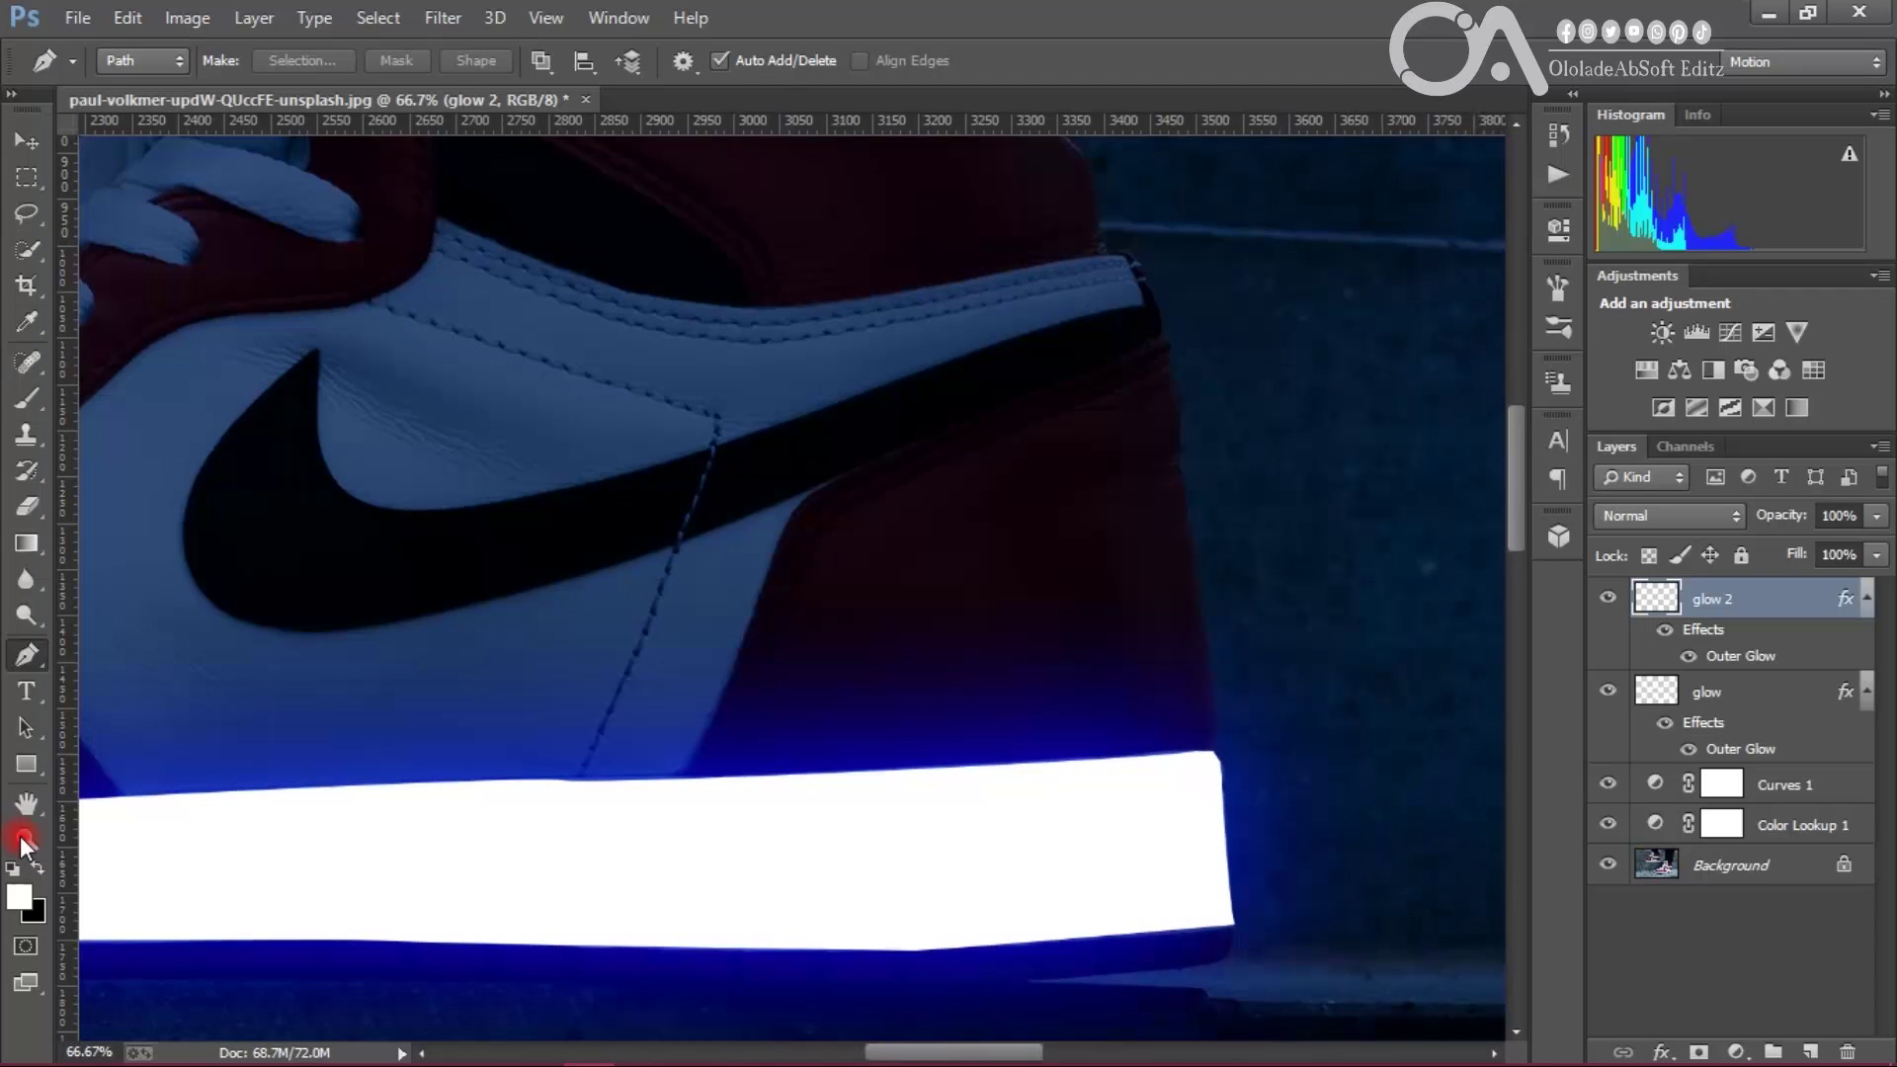
scroll(23, 845, "right", 5)
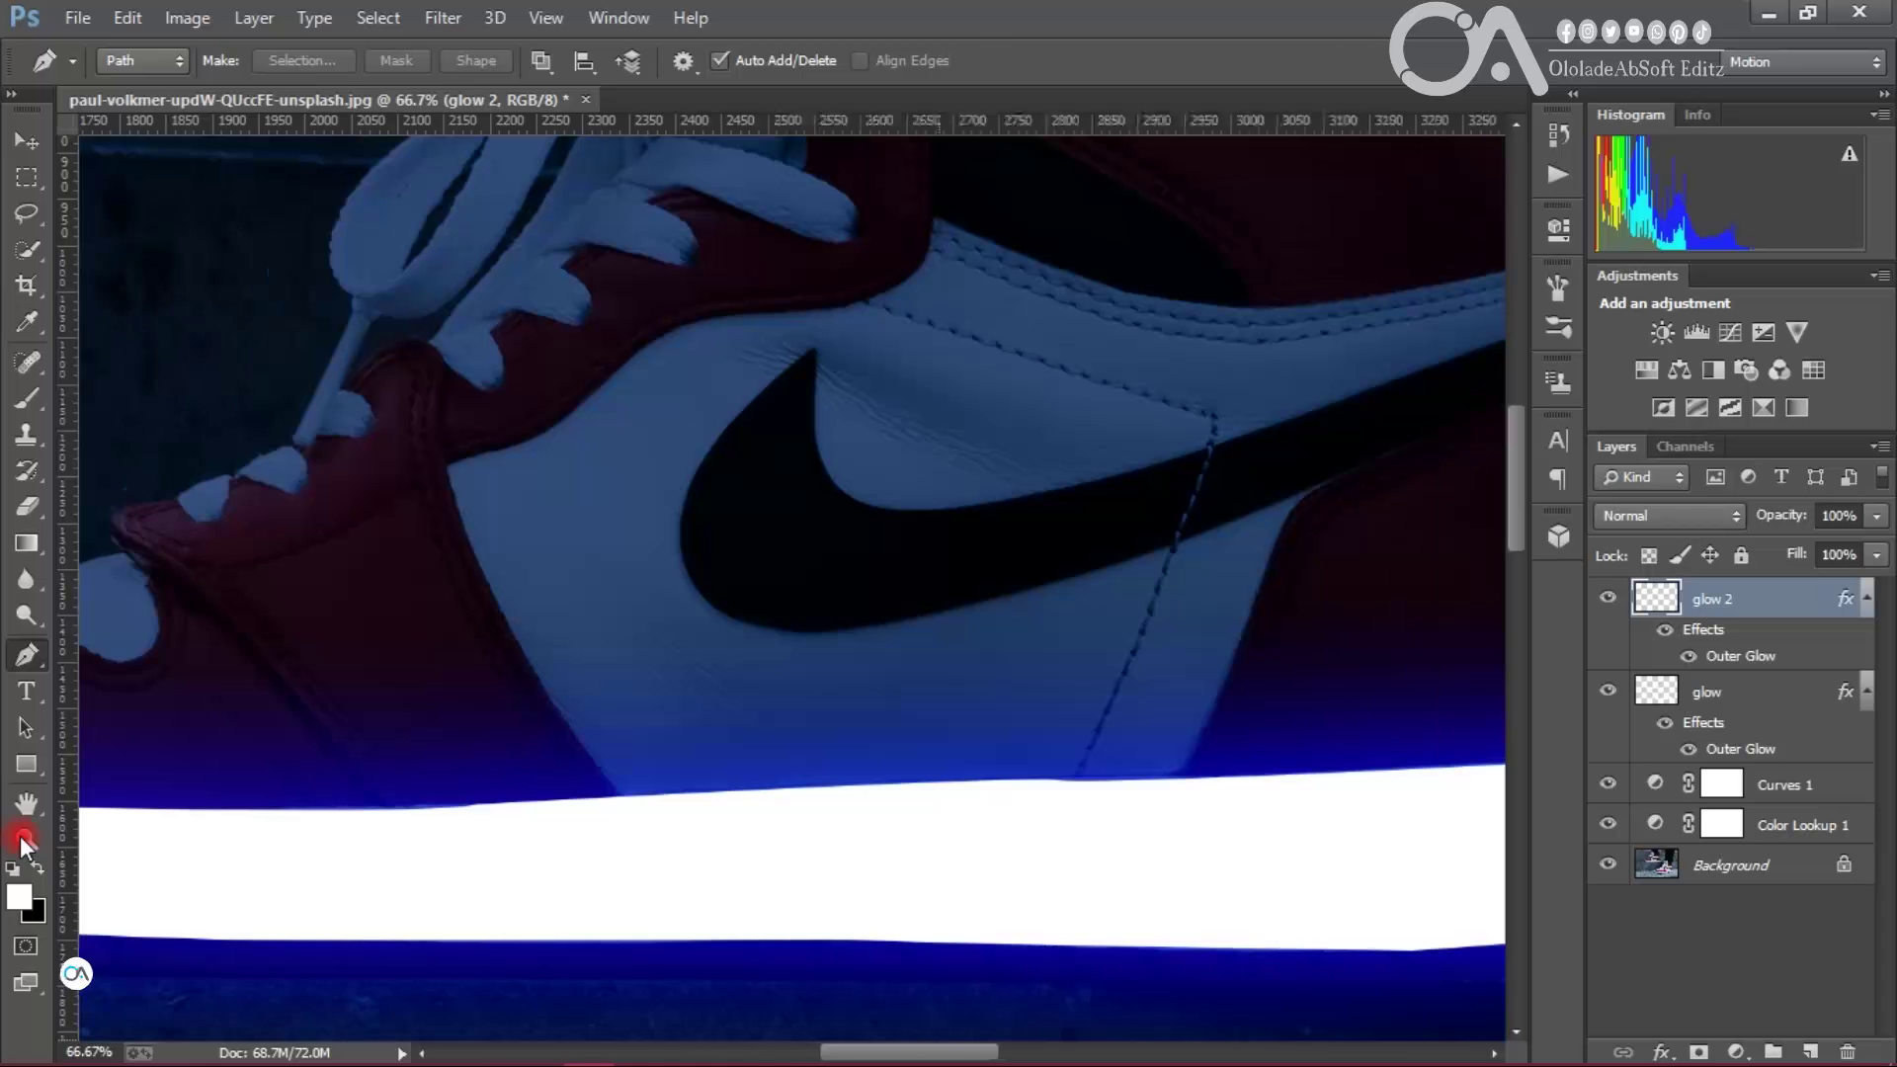
scroll(24, 846, "right", 1)
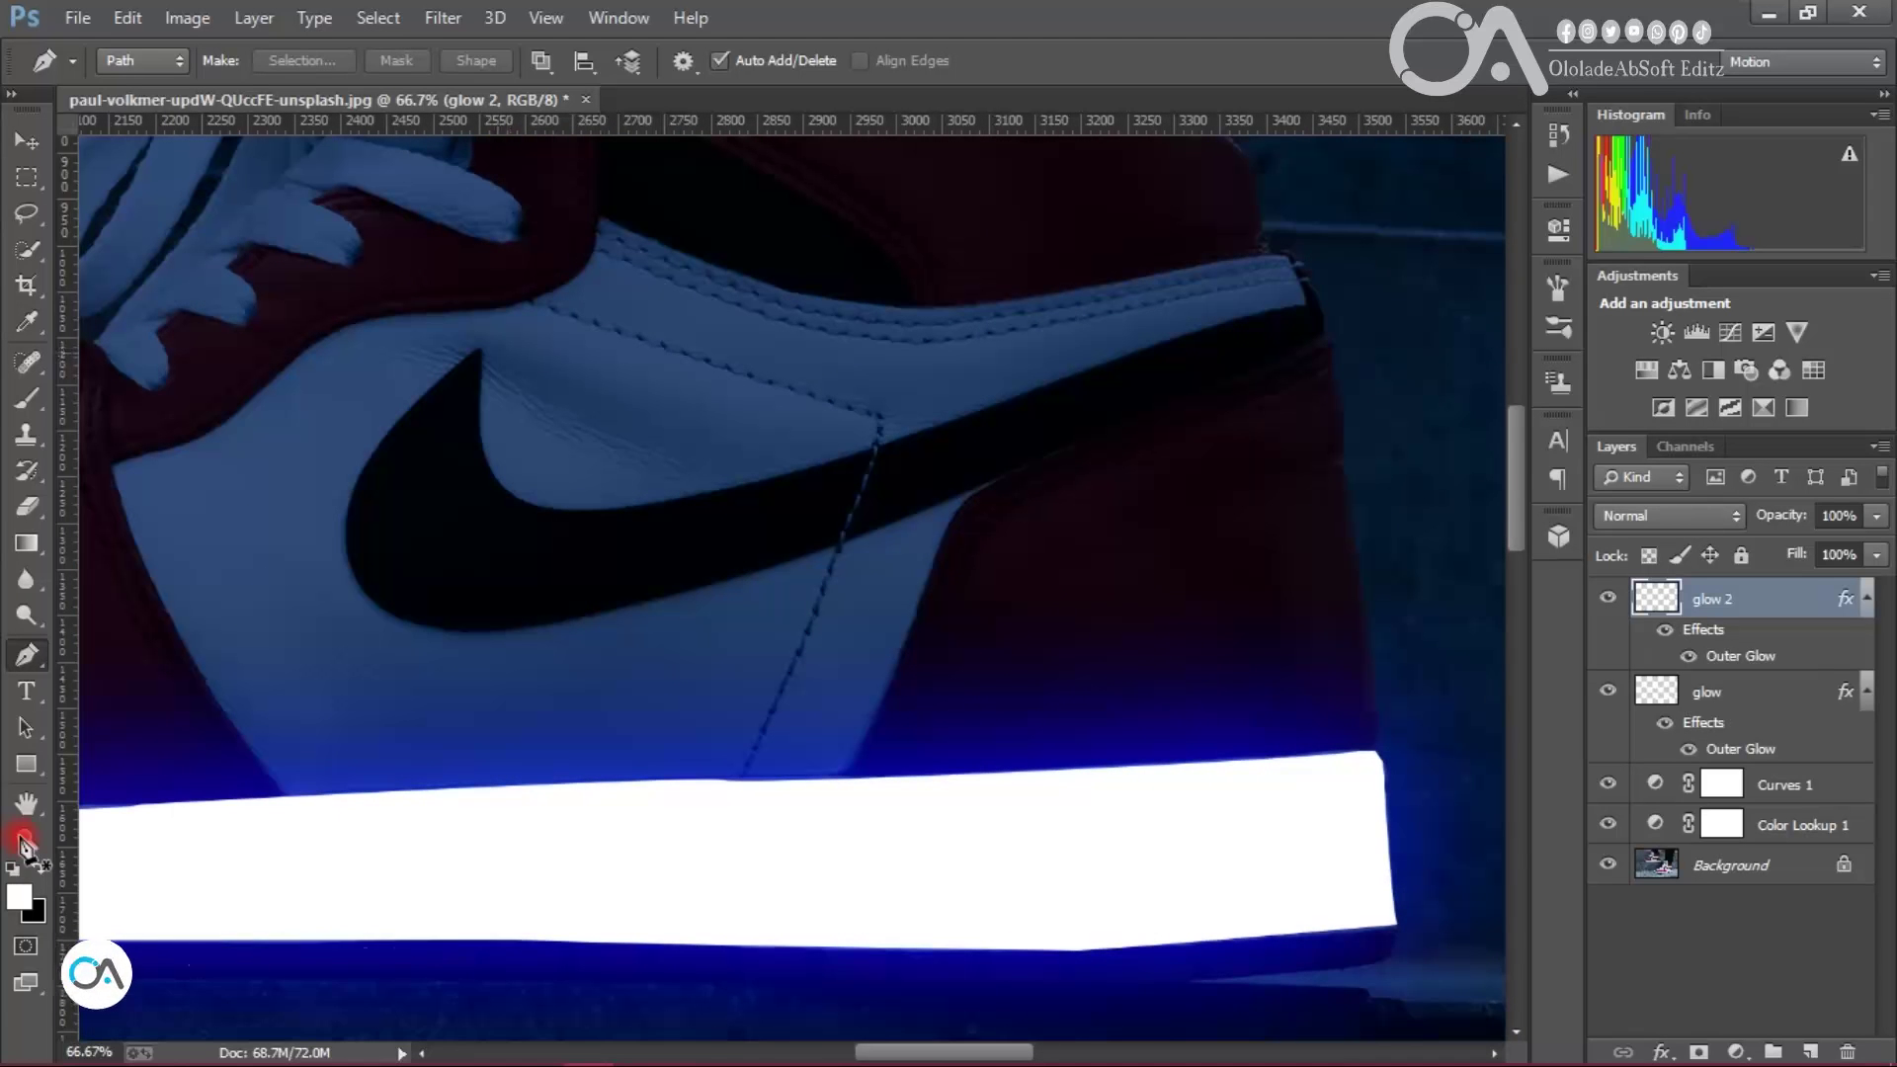
left_click_drag(489, 461, 499, 482)
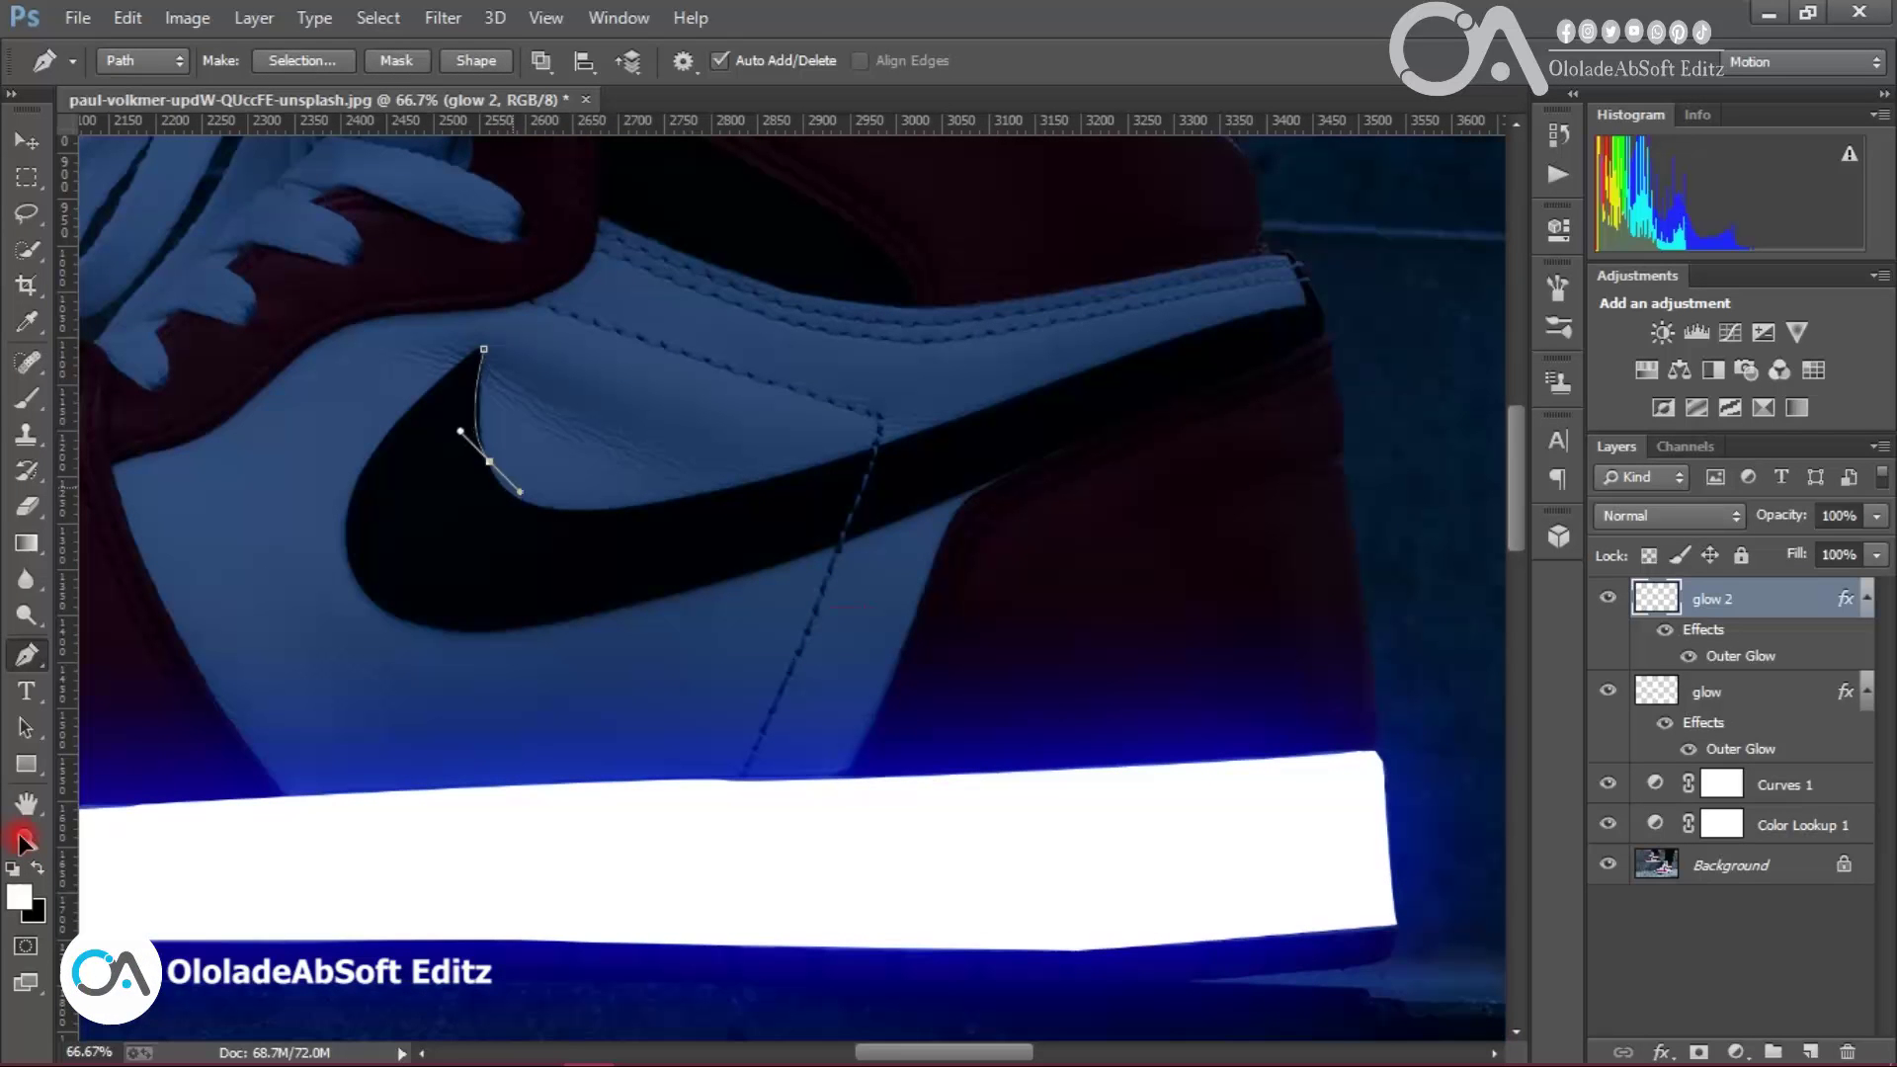
left_click(489, 461, "alt")
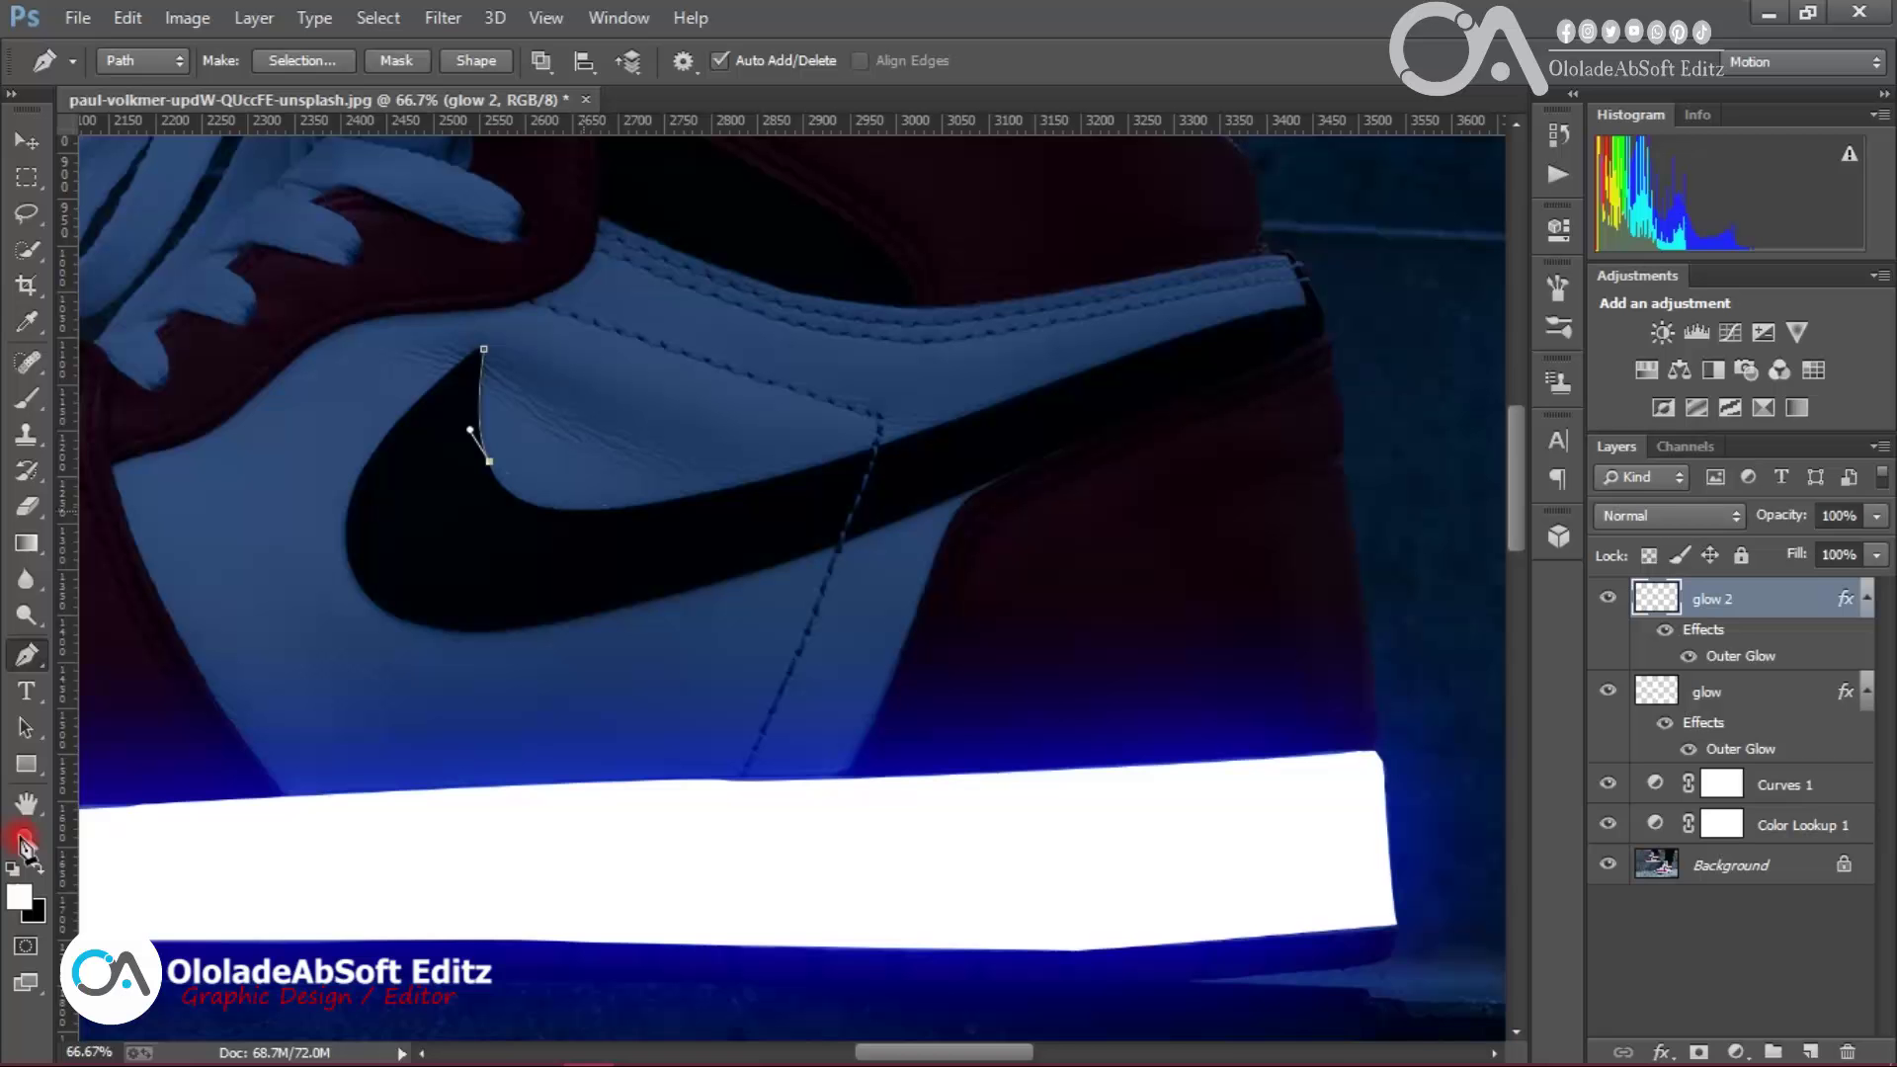
left_click_drag(624, 506, 691, 506)
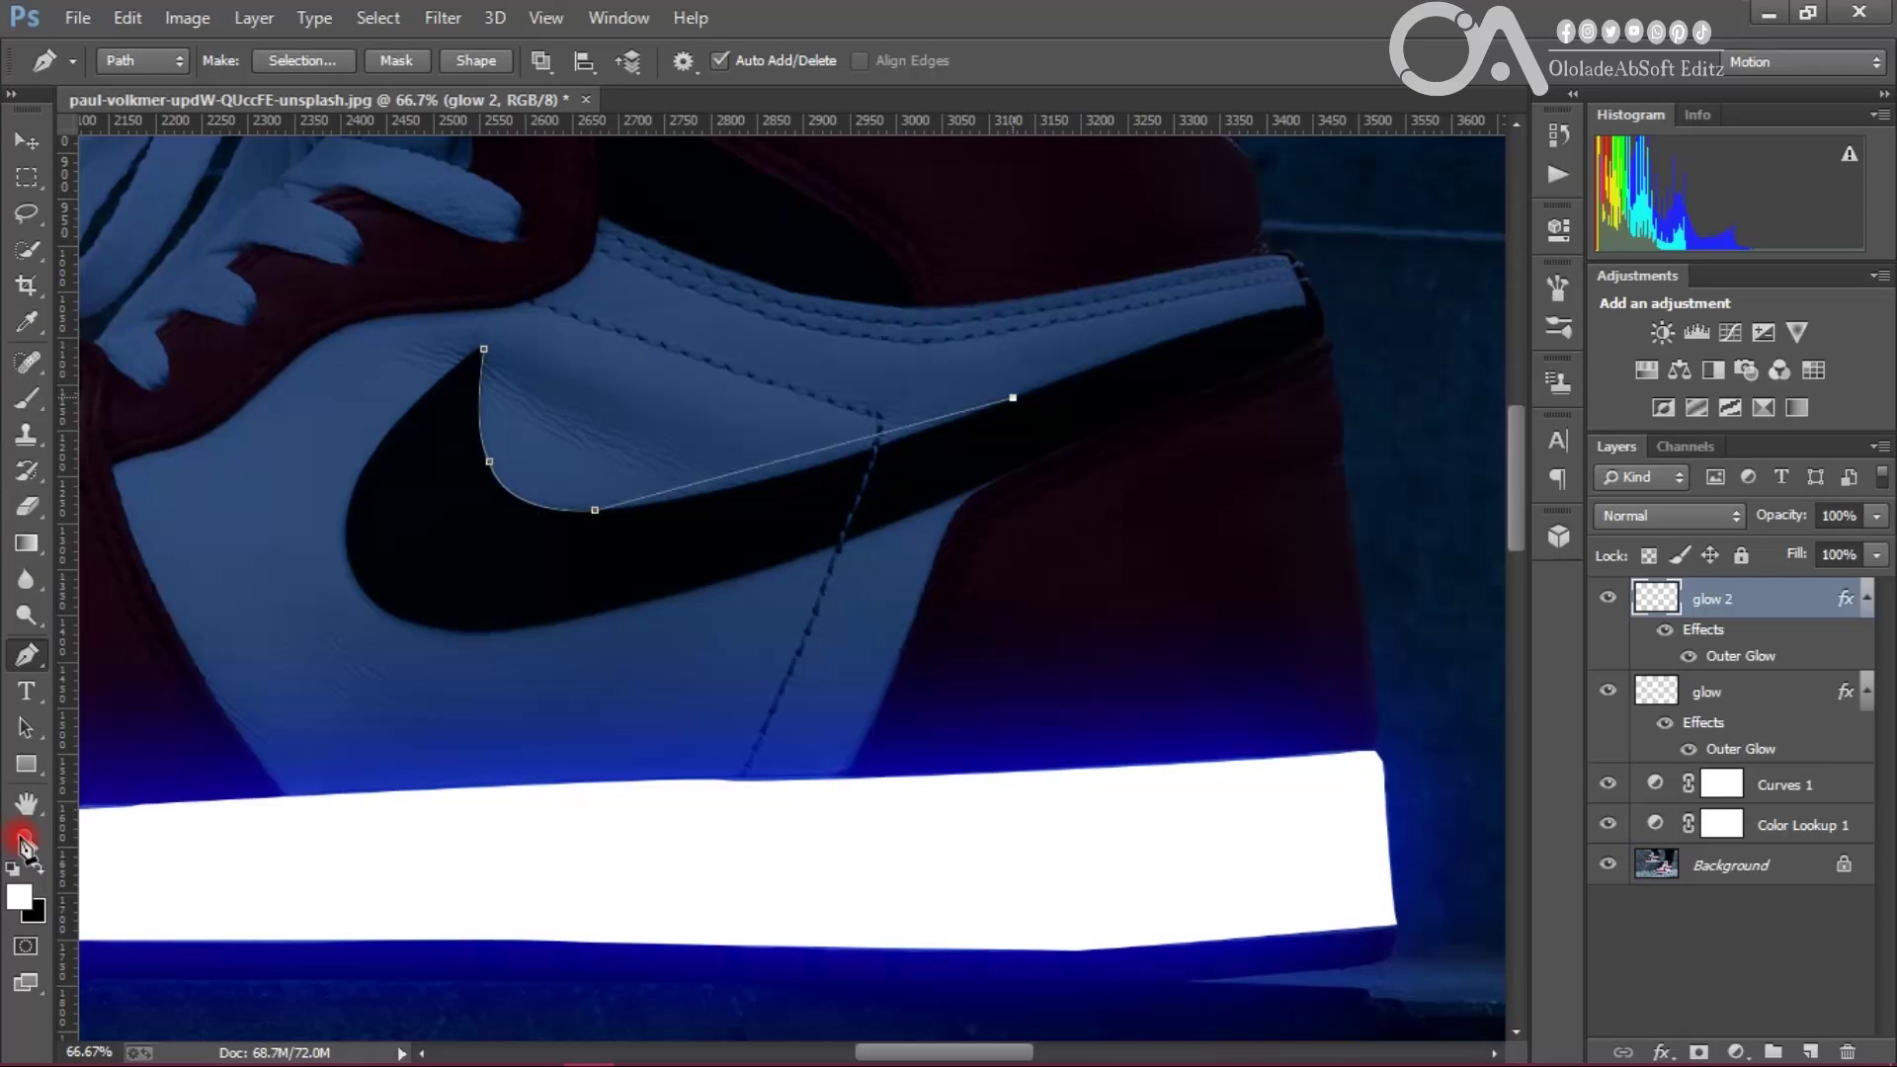
left_click_drag(1013, 397, 1128, 339)
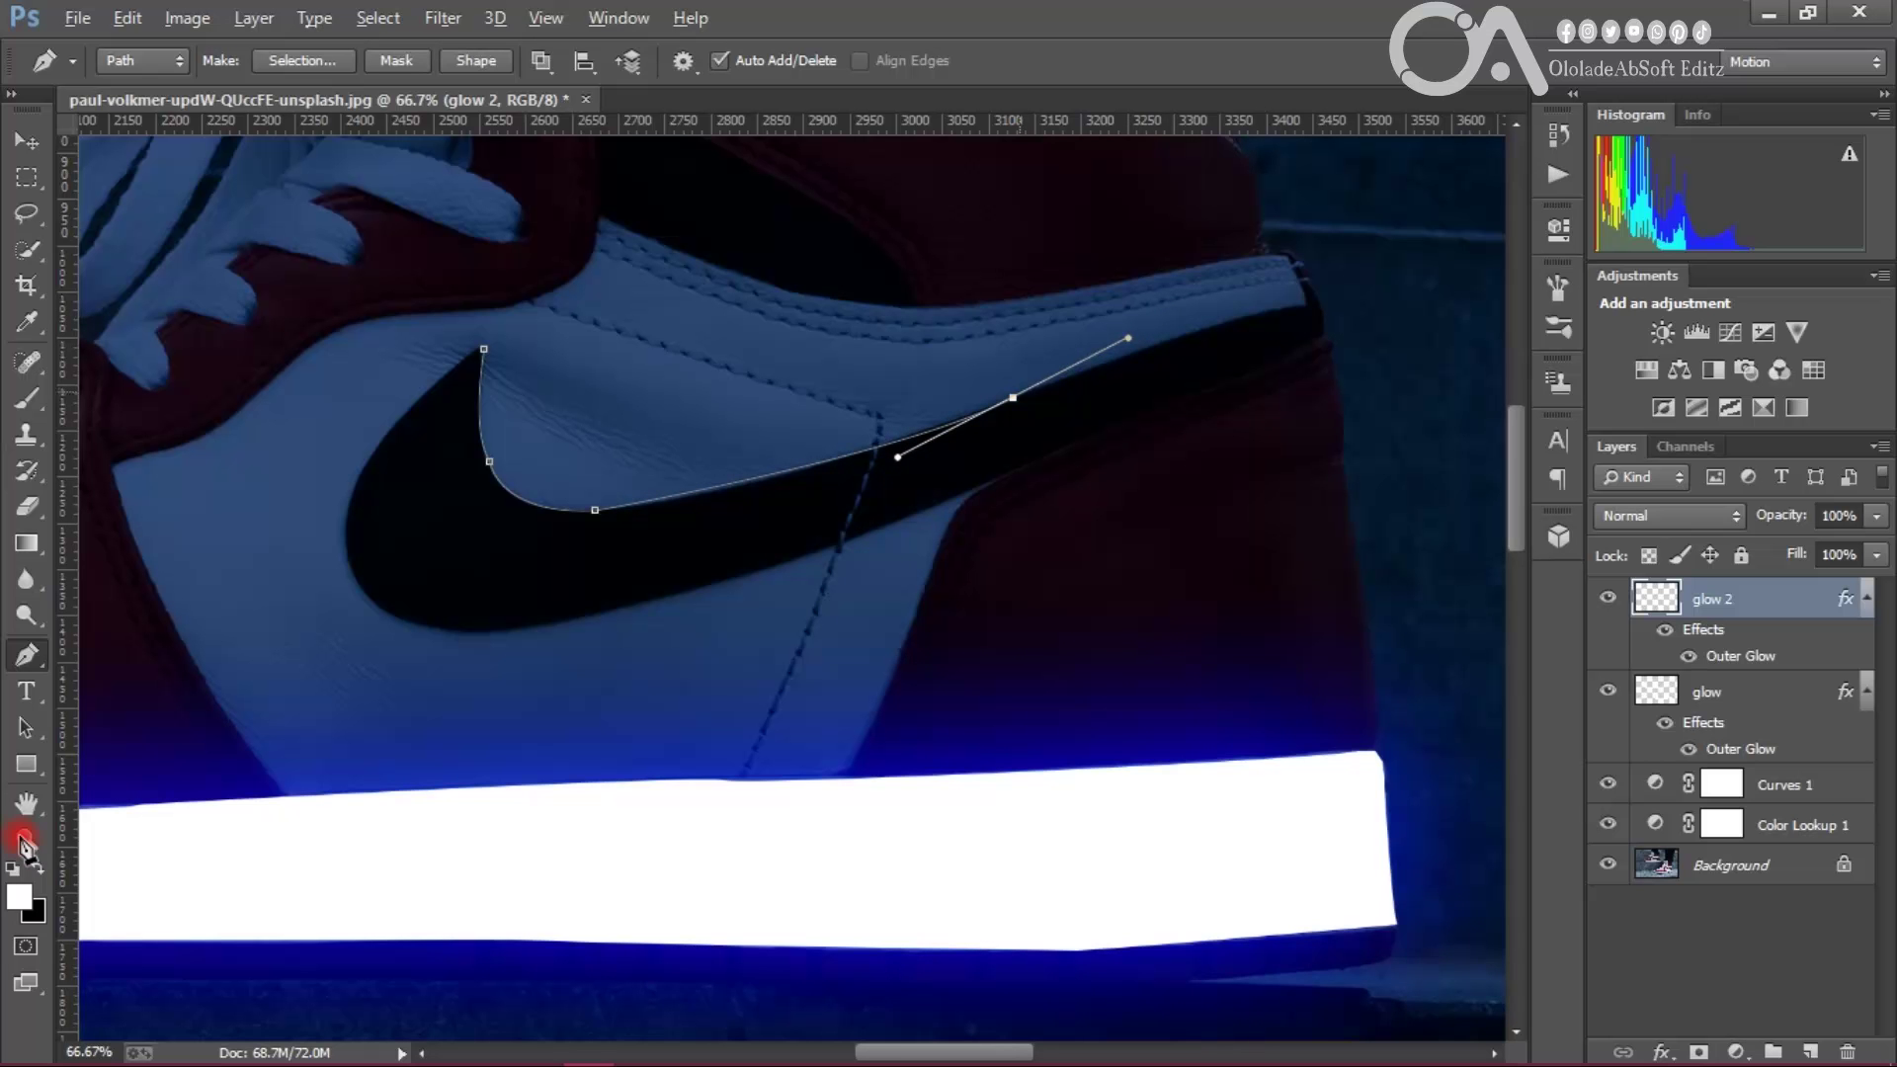
mouse_move(1260, 314)
left_mouse_down()
mouse_move(1303, 307)
mouse_move(1267, 310)
left_mouse_up()
left_click(1267, 310, "alt")
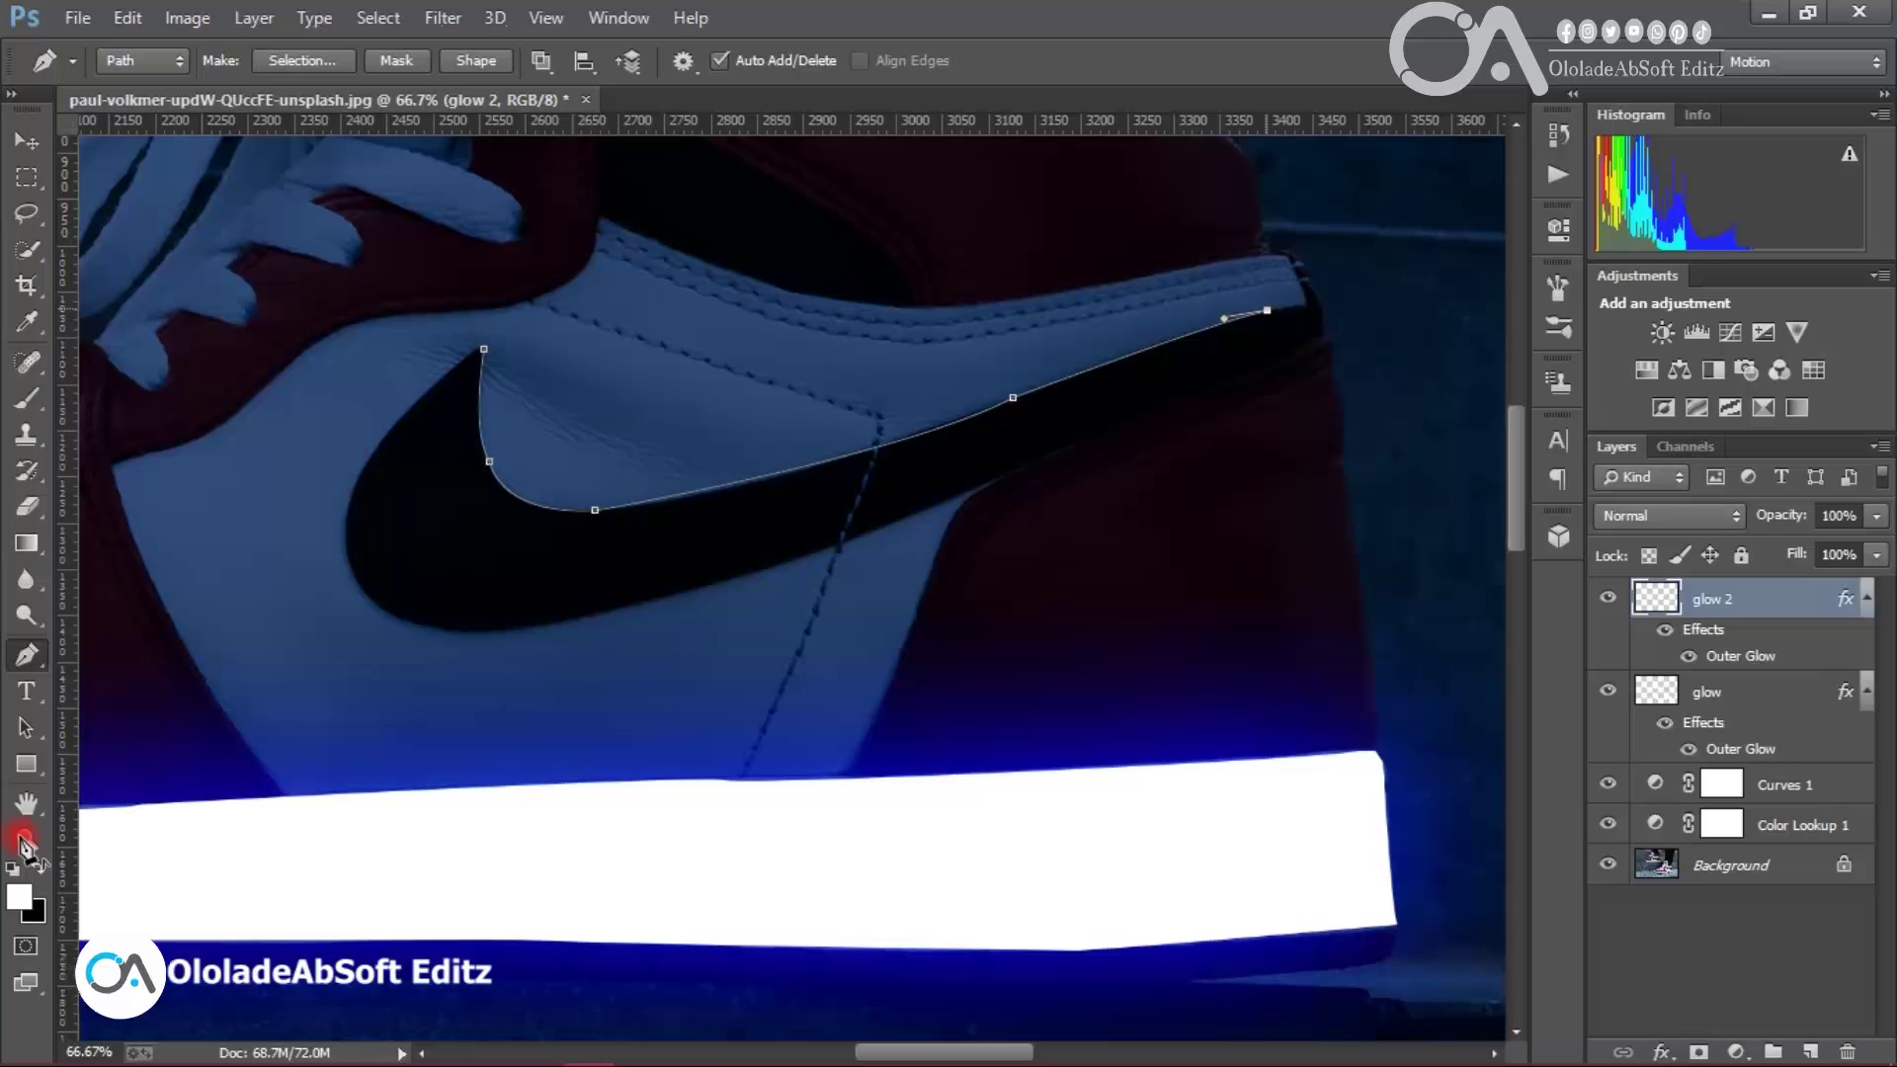
left_click(1306, 307)
left_click(1290, 257)
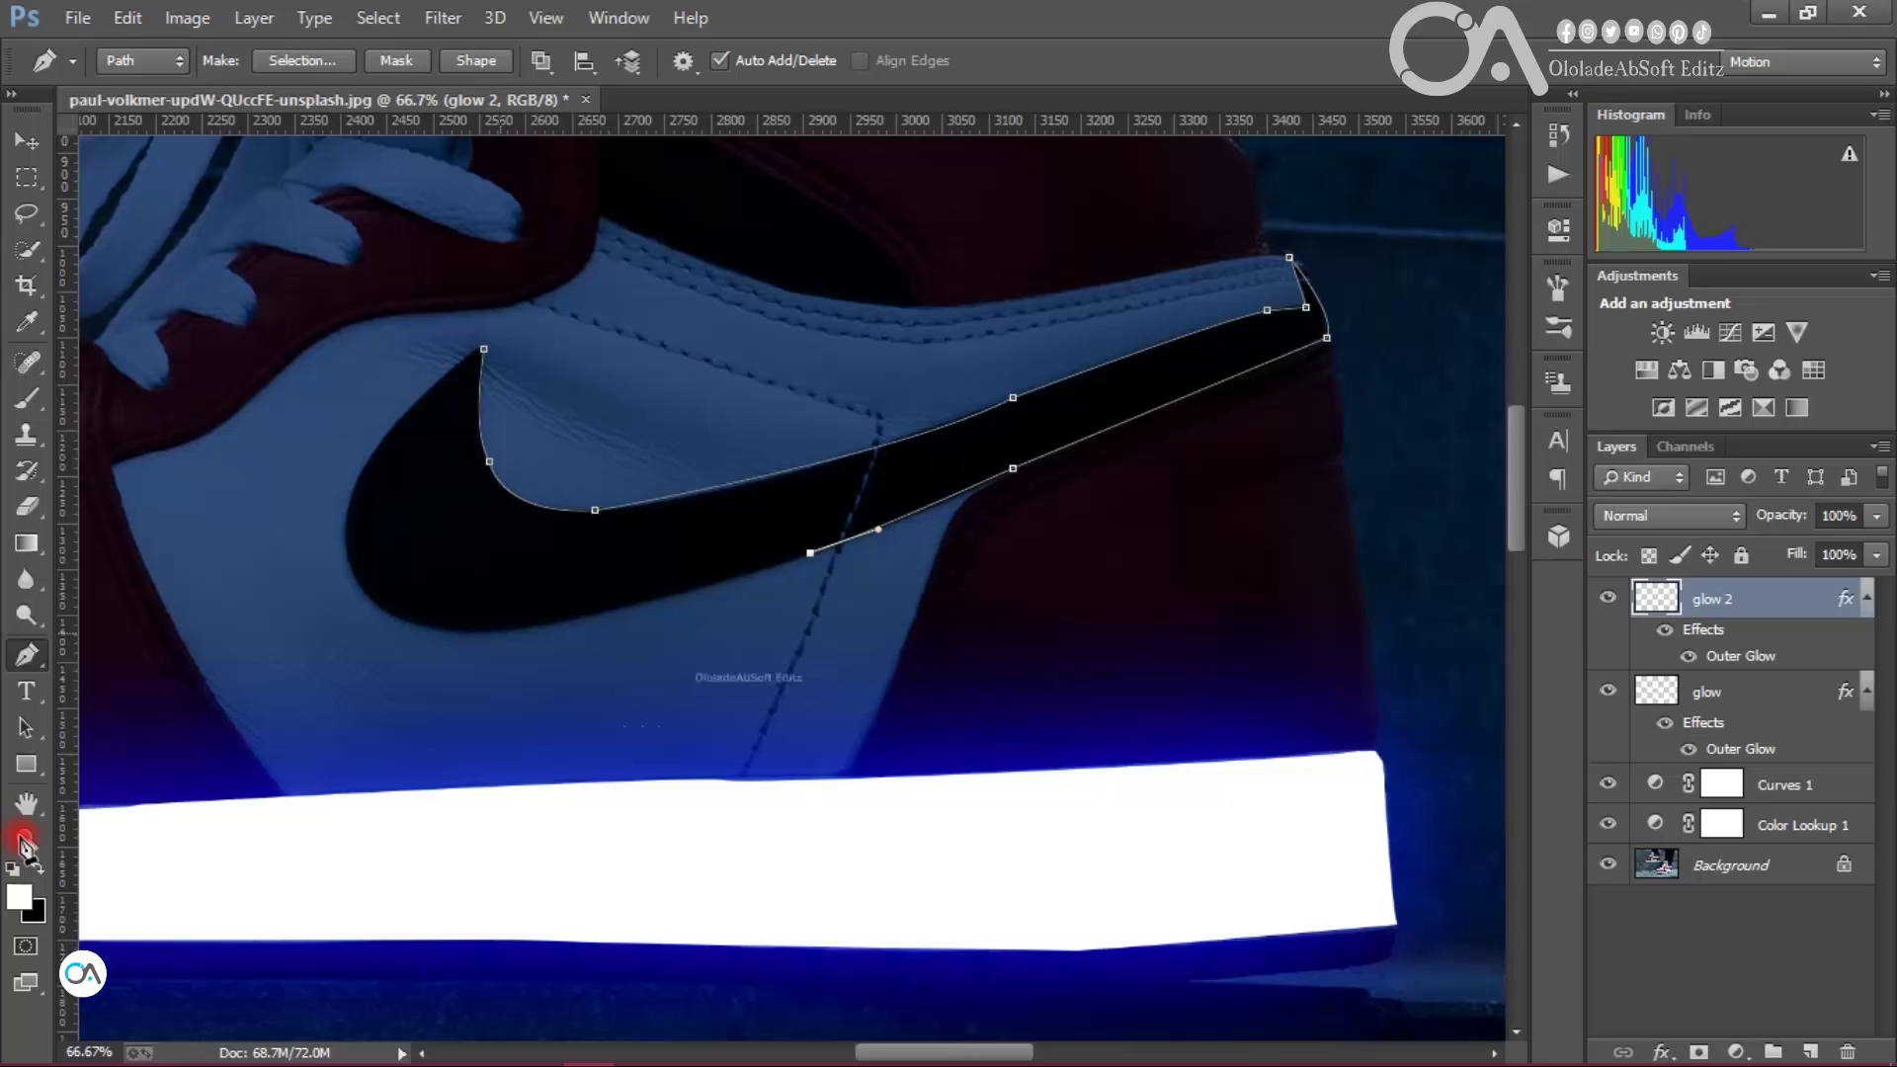
Step: Continue the swoosh path along its lower edge and around the rounded front, closing it at the starting tip
left_click_drag(501, 634, 445, 635)
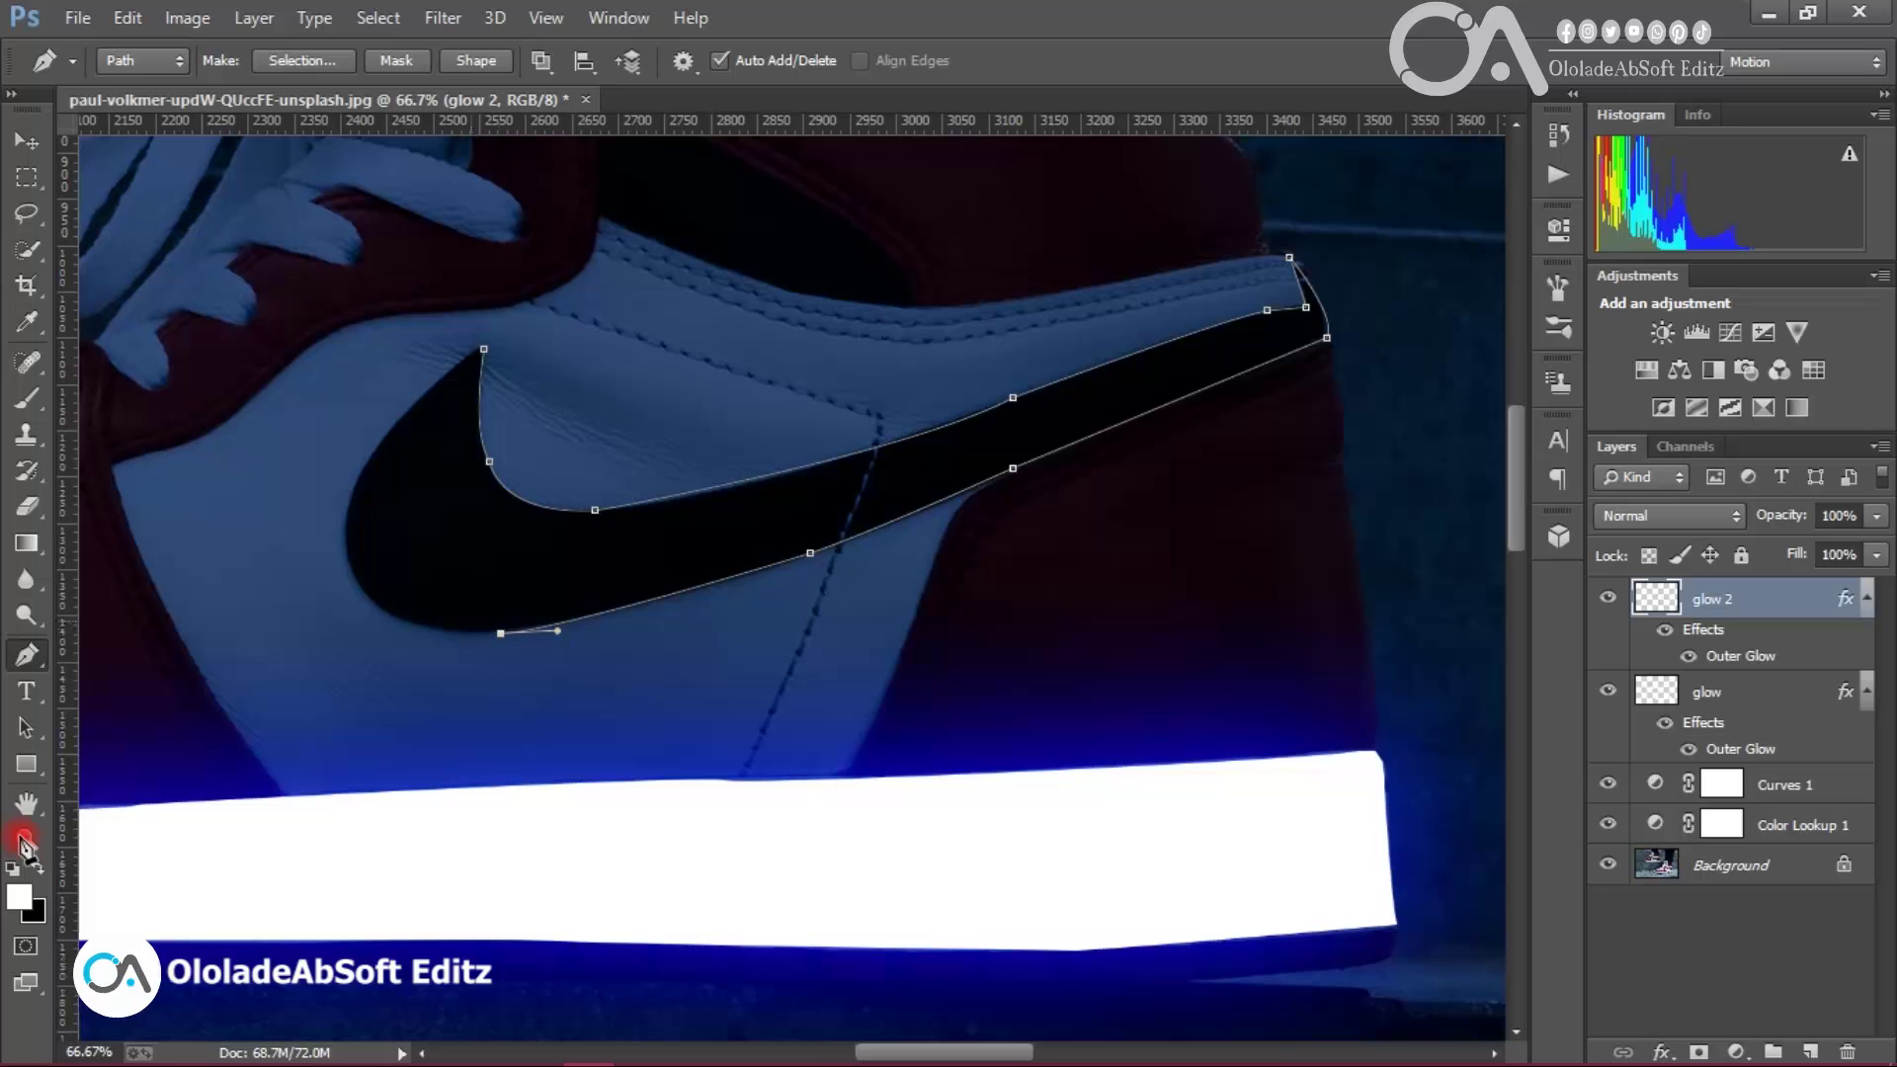
left_click_drag(351, 501, 391, 351)
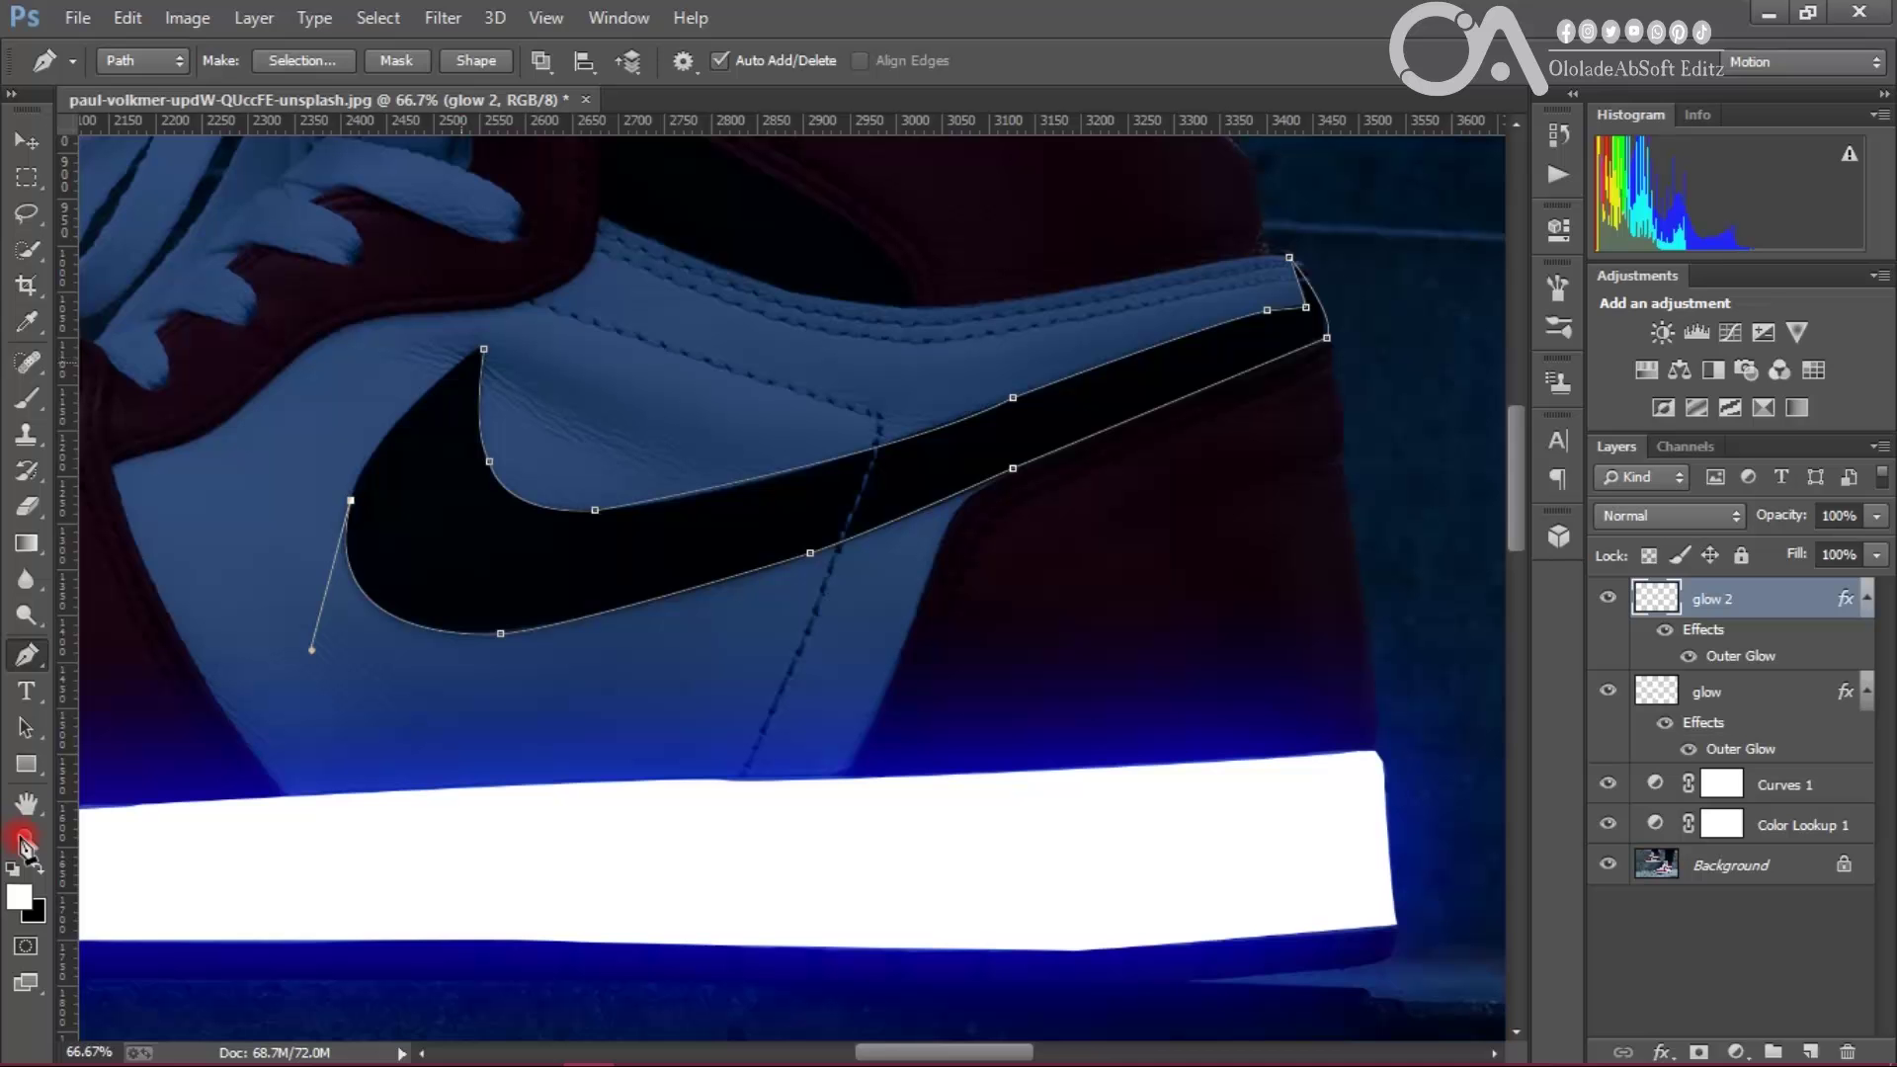
left_click_drag(460, 363, 570, 277)
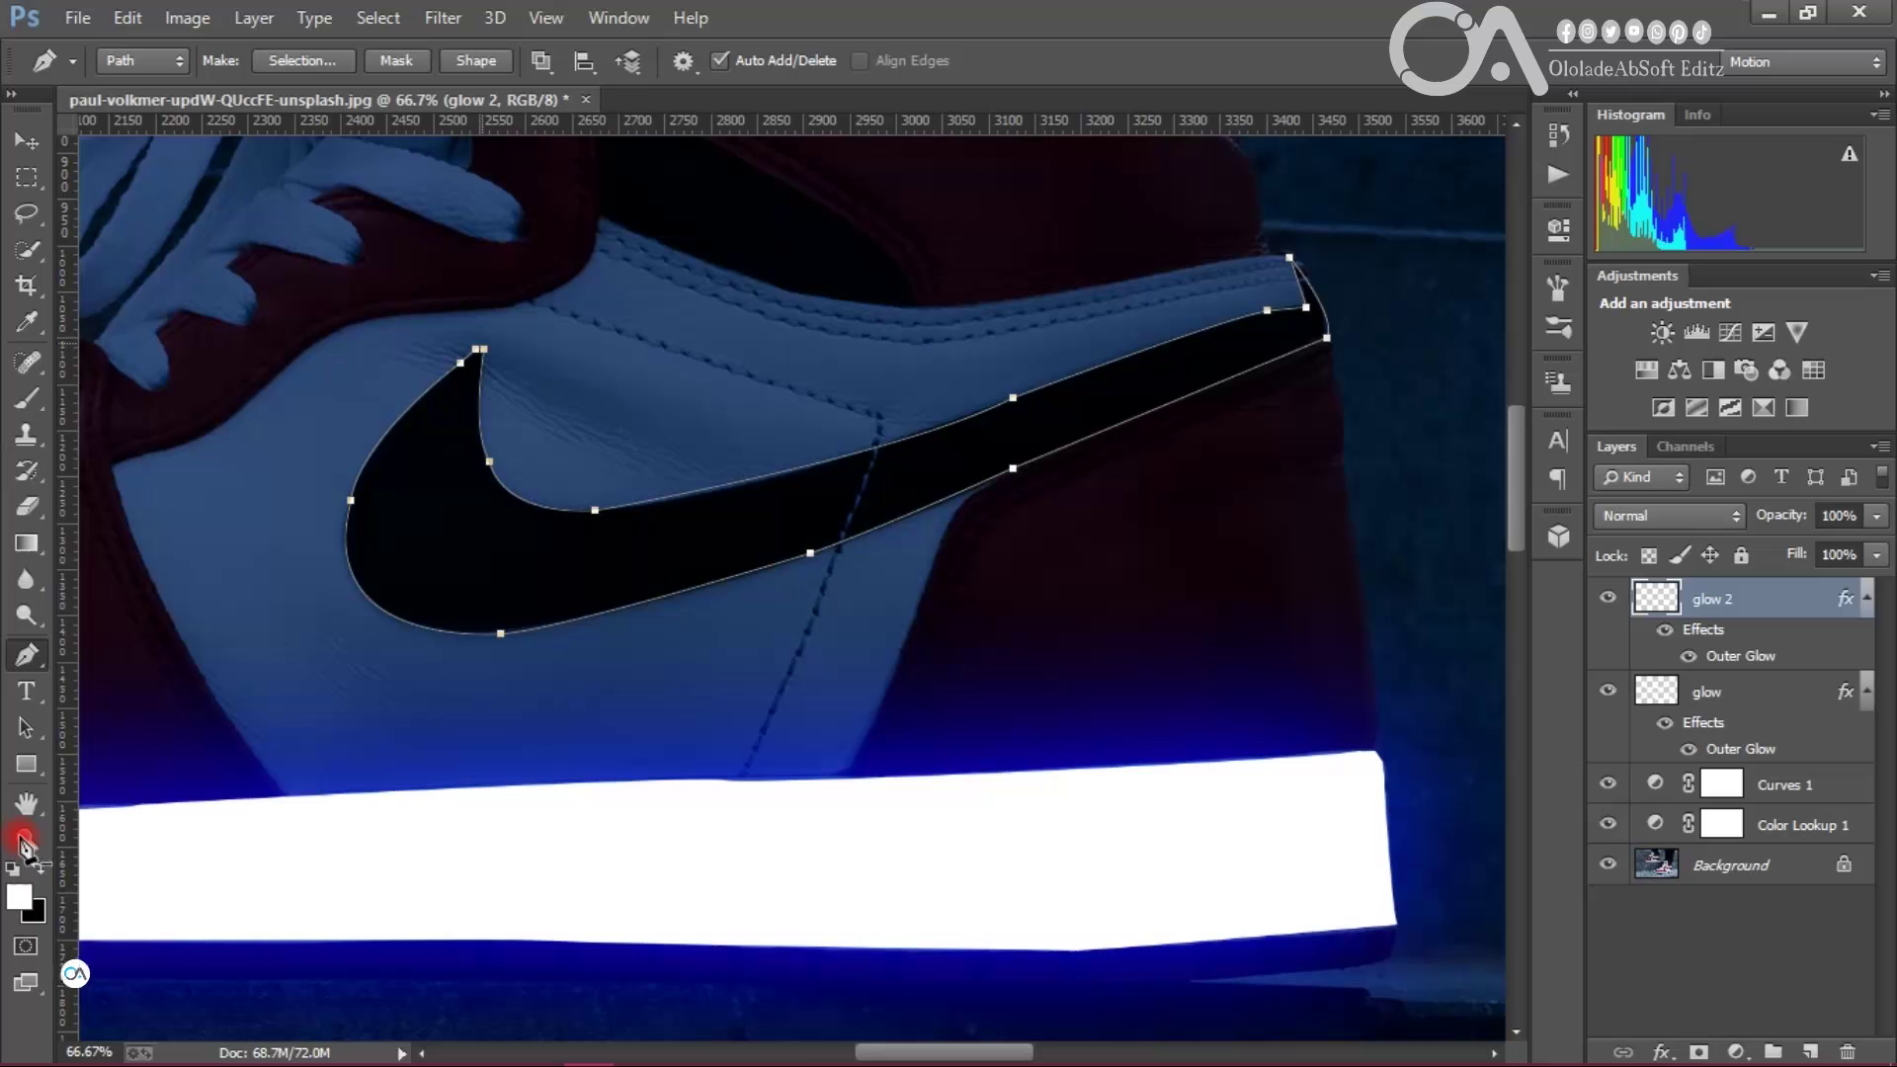
Step: Fill the second swoosh path with the white foreground colour at 100% opacity on the glow 2 layer, and delete the path
right_click(456, 385)
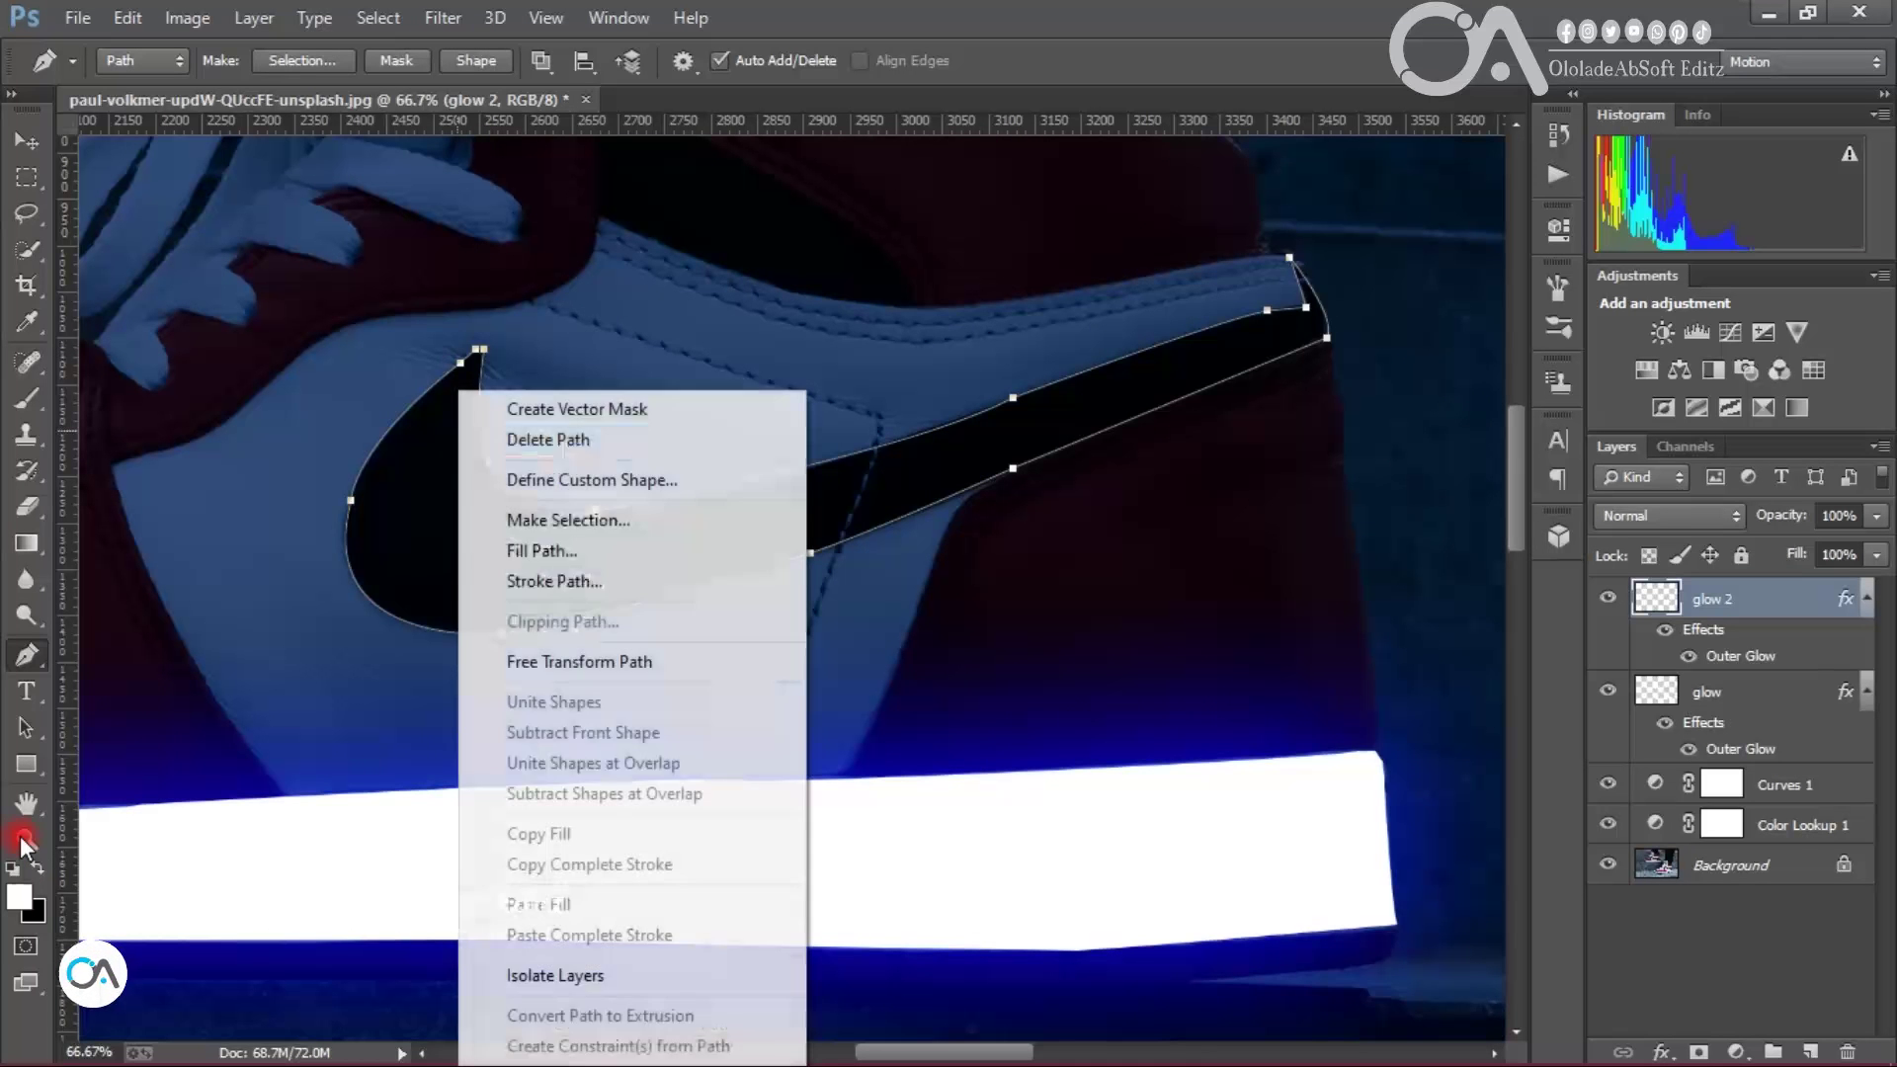
left_click(538, 548)
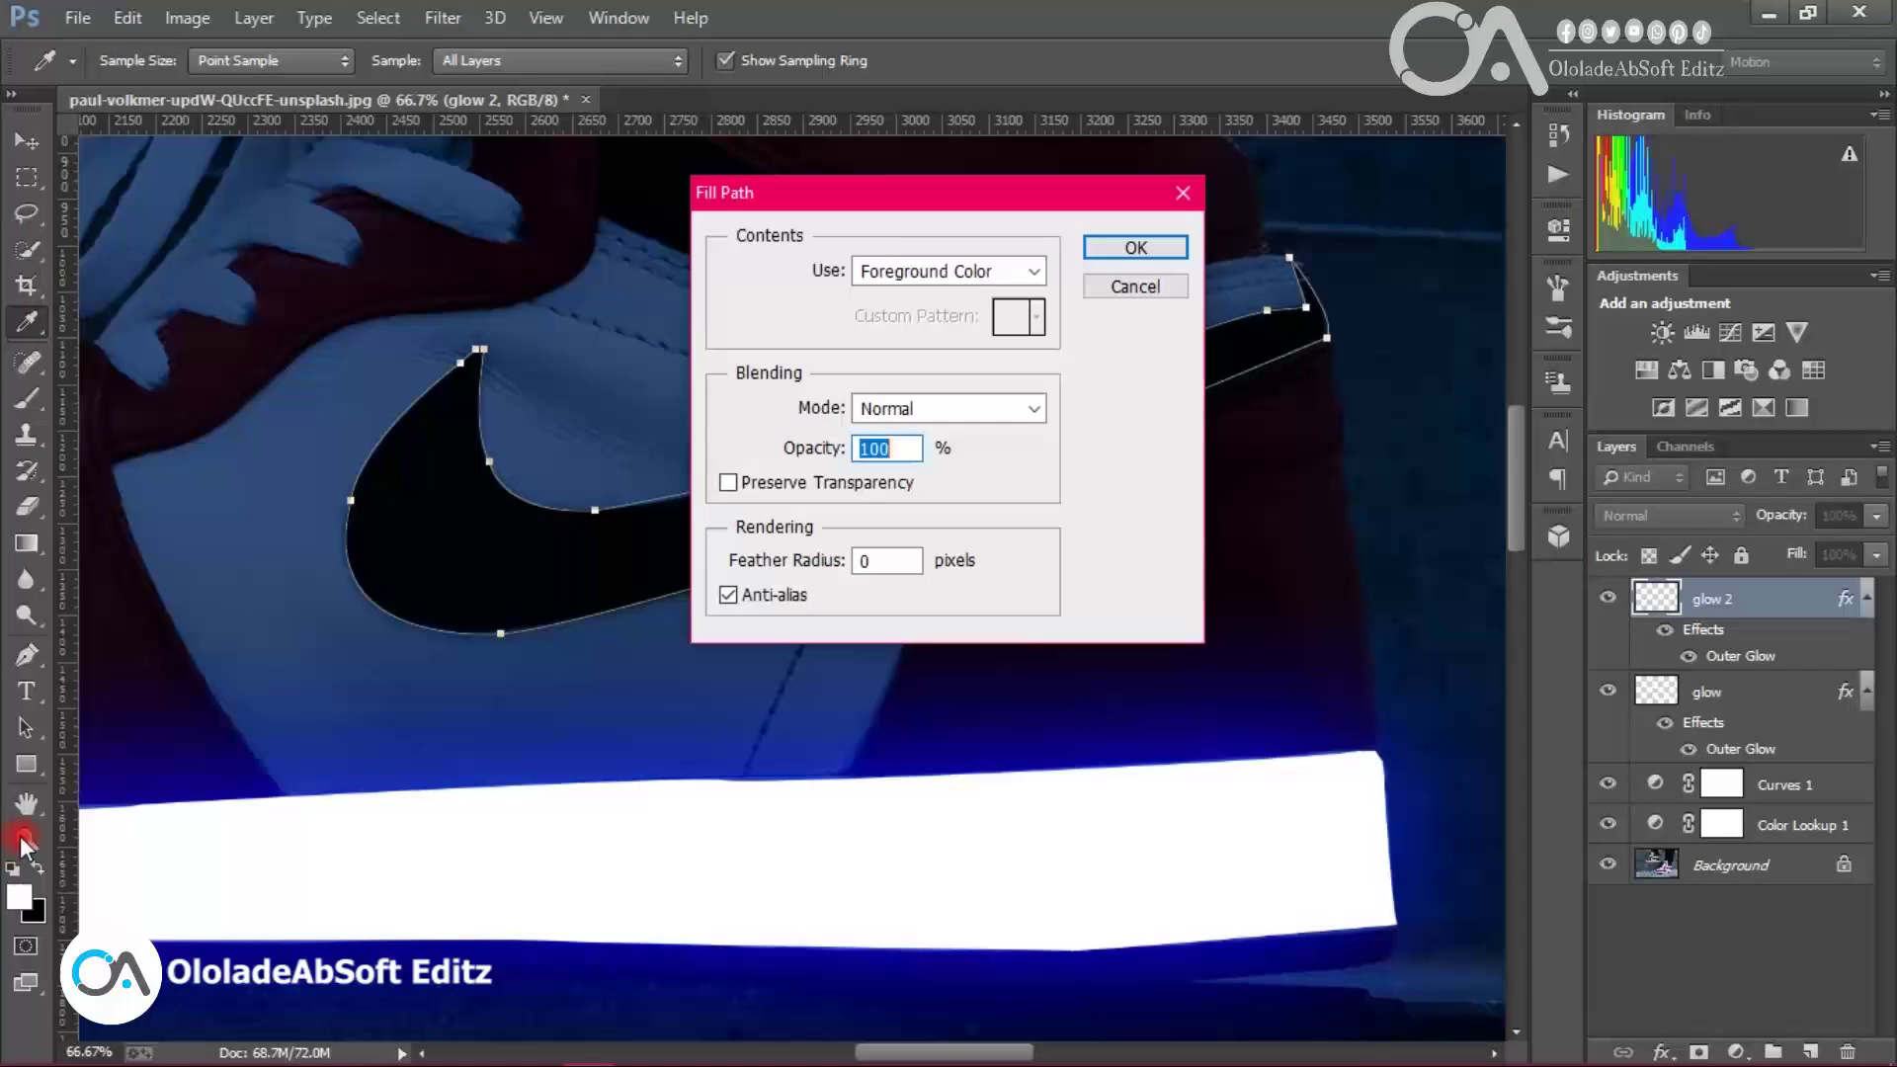
key("Return")
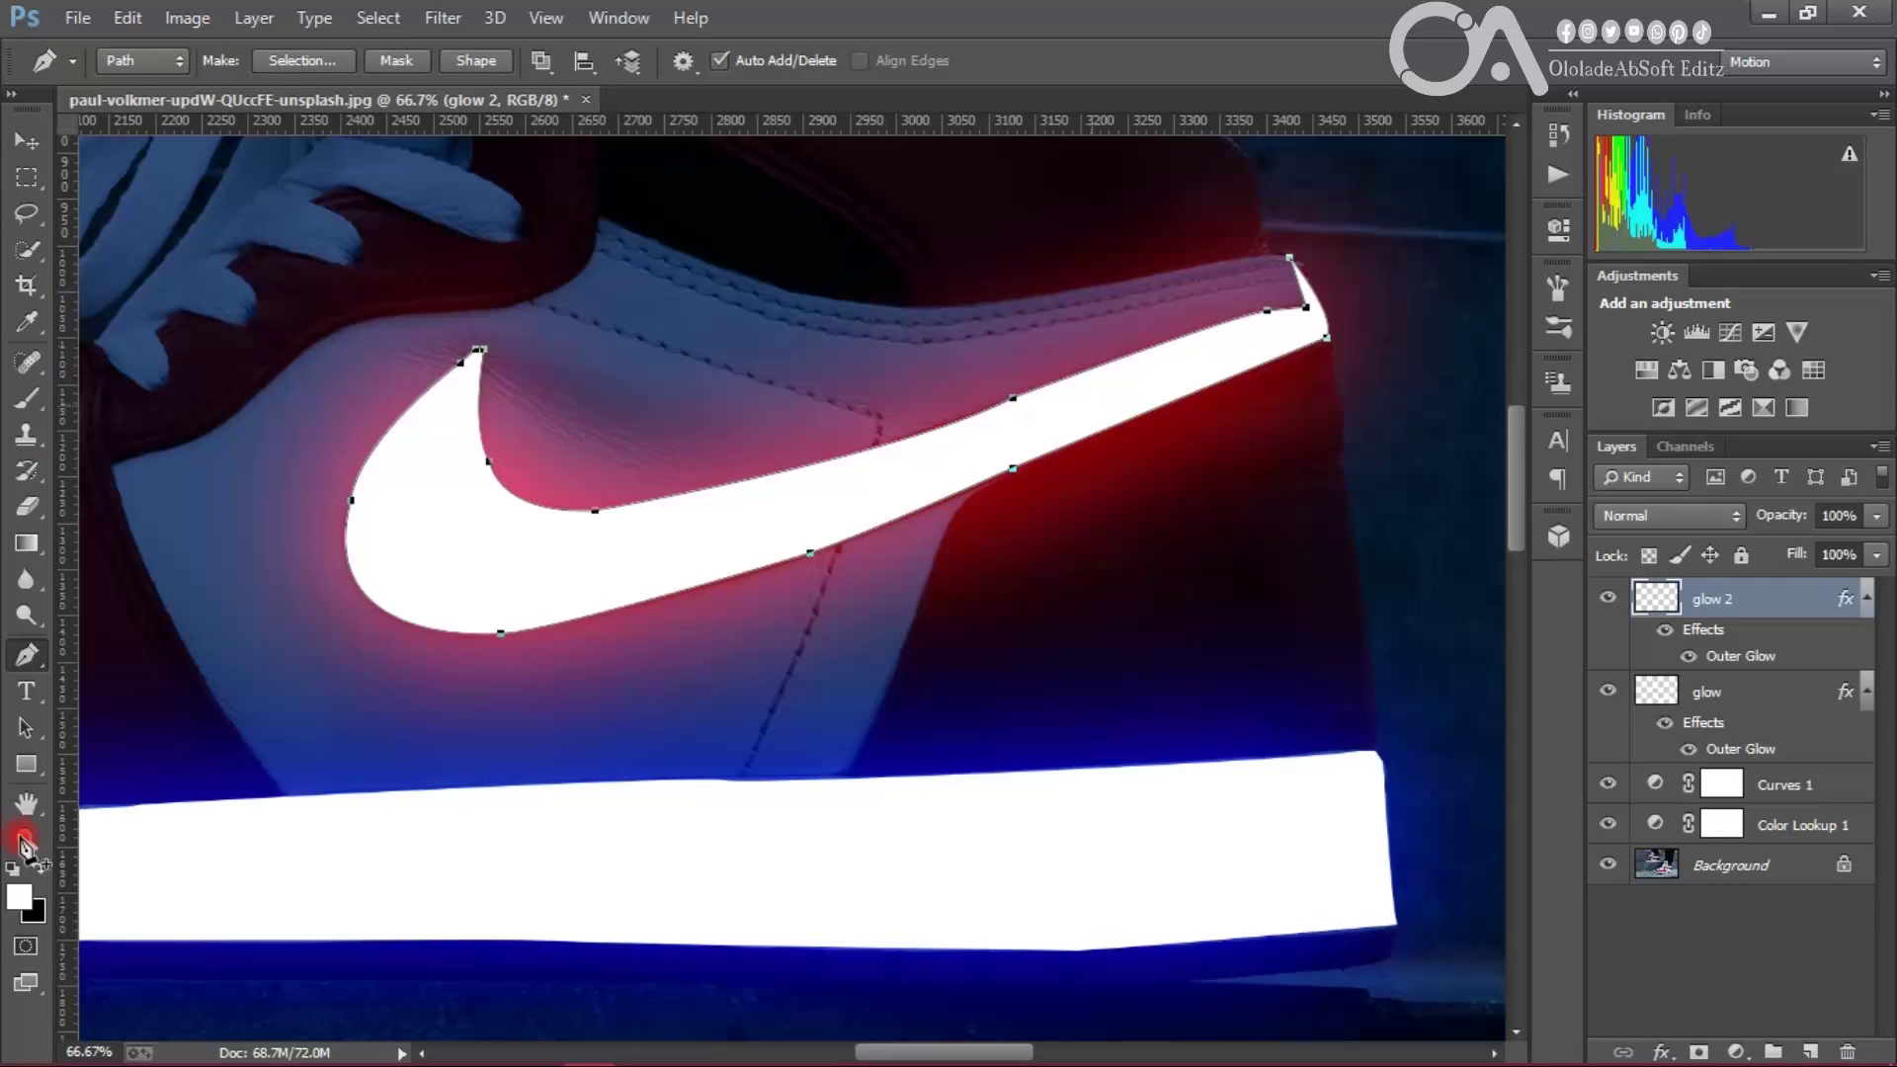
right_click(983, 390)
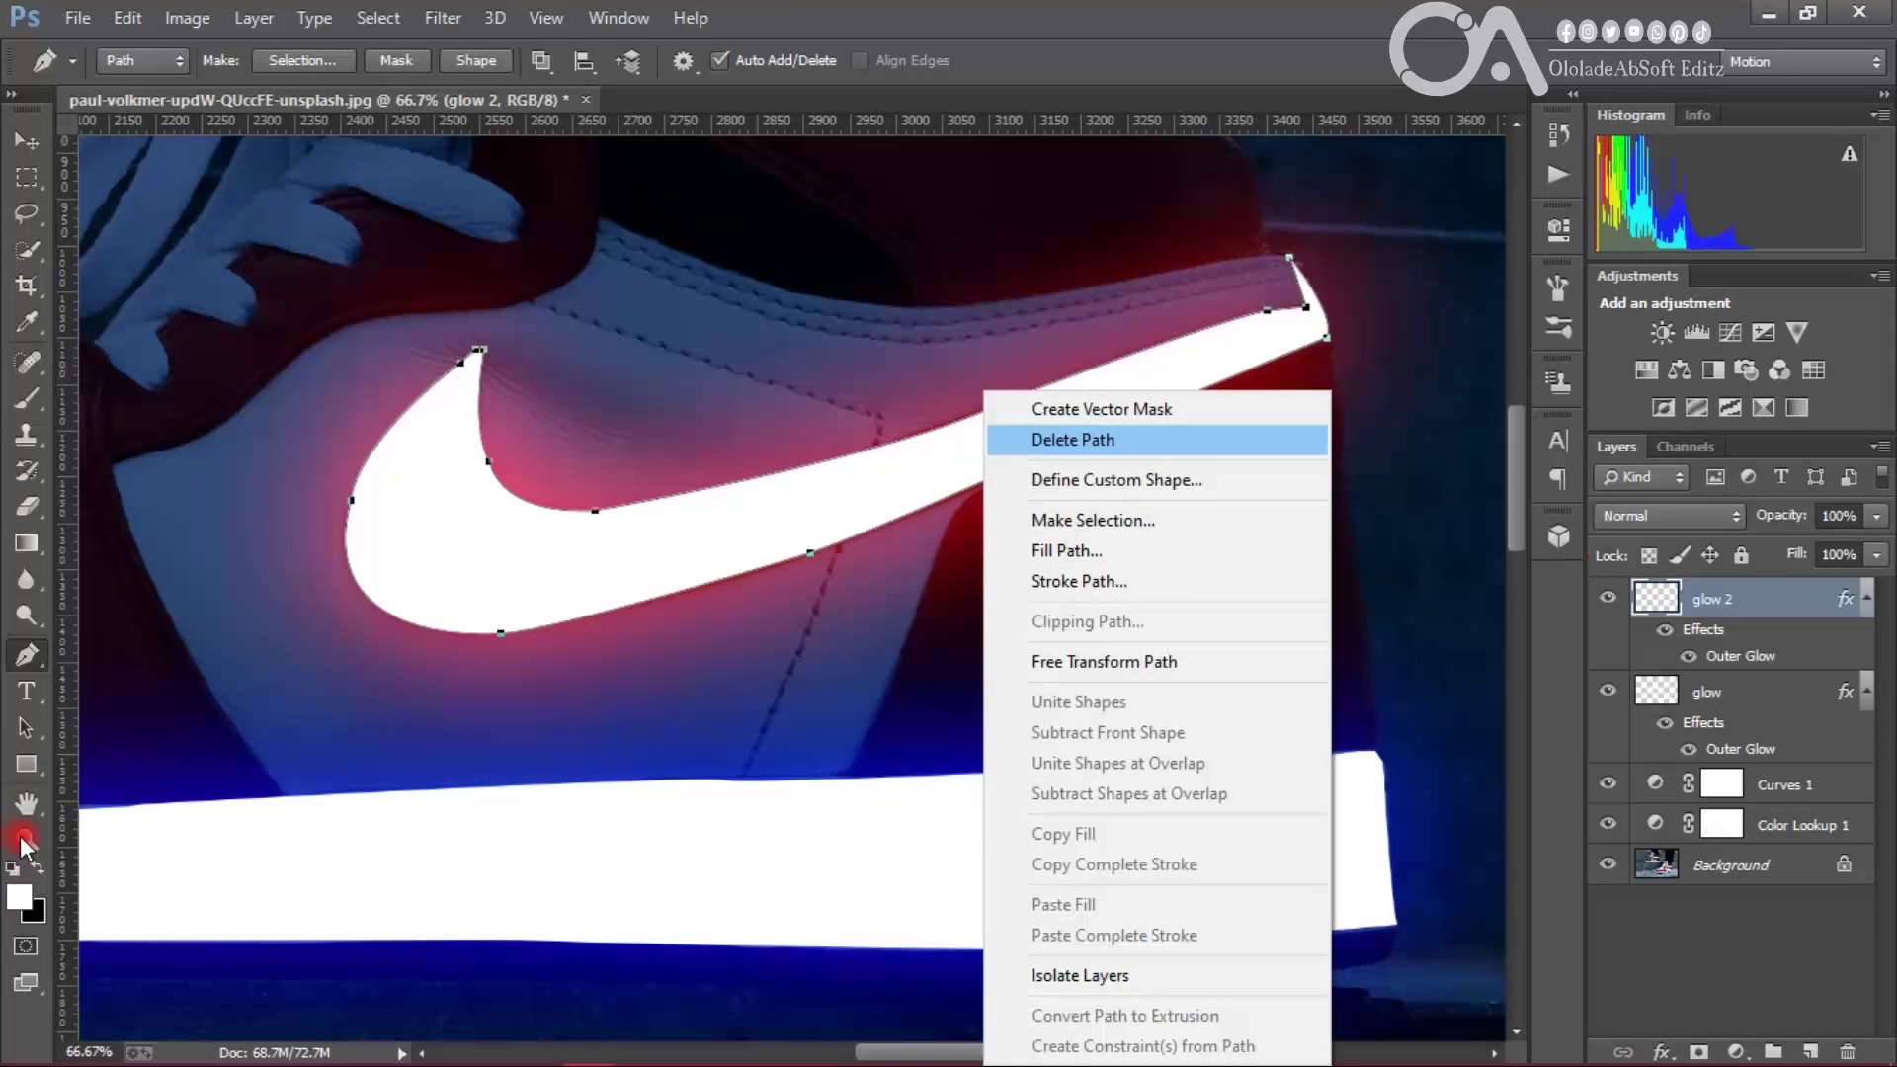
left_click(1047, 428)
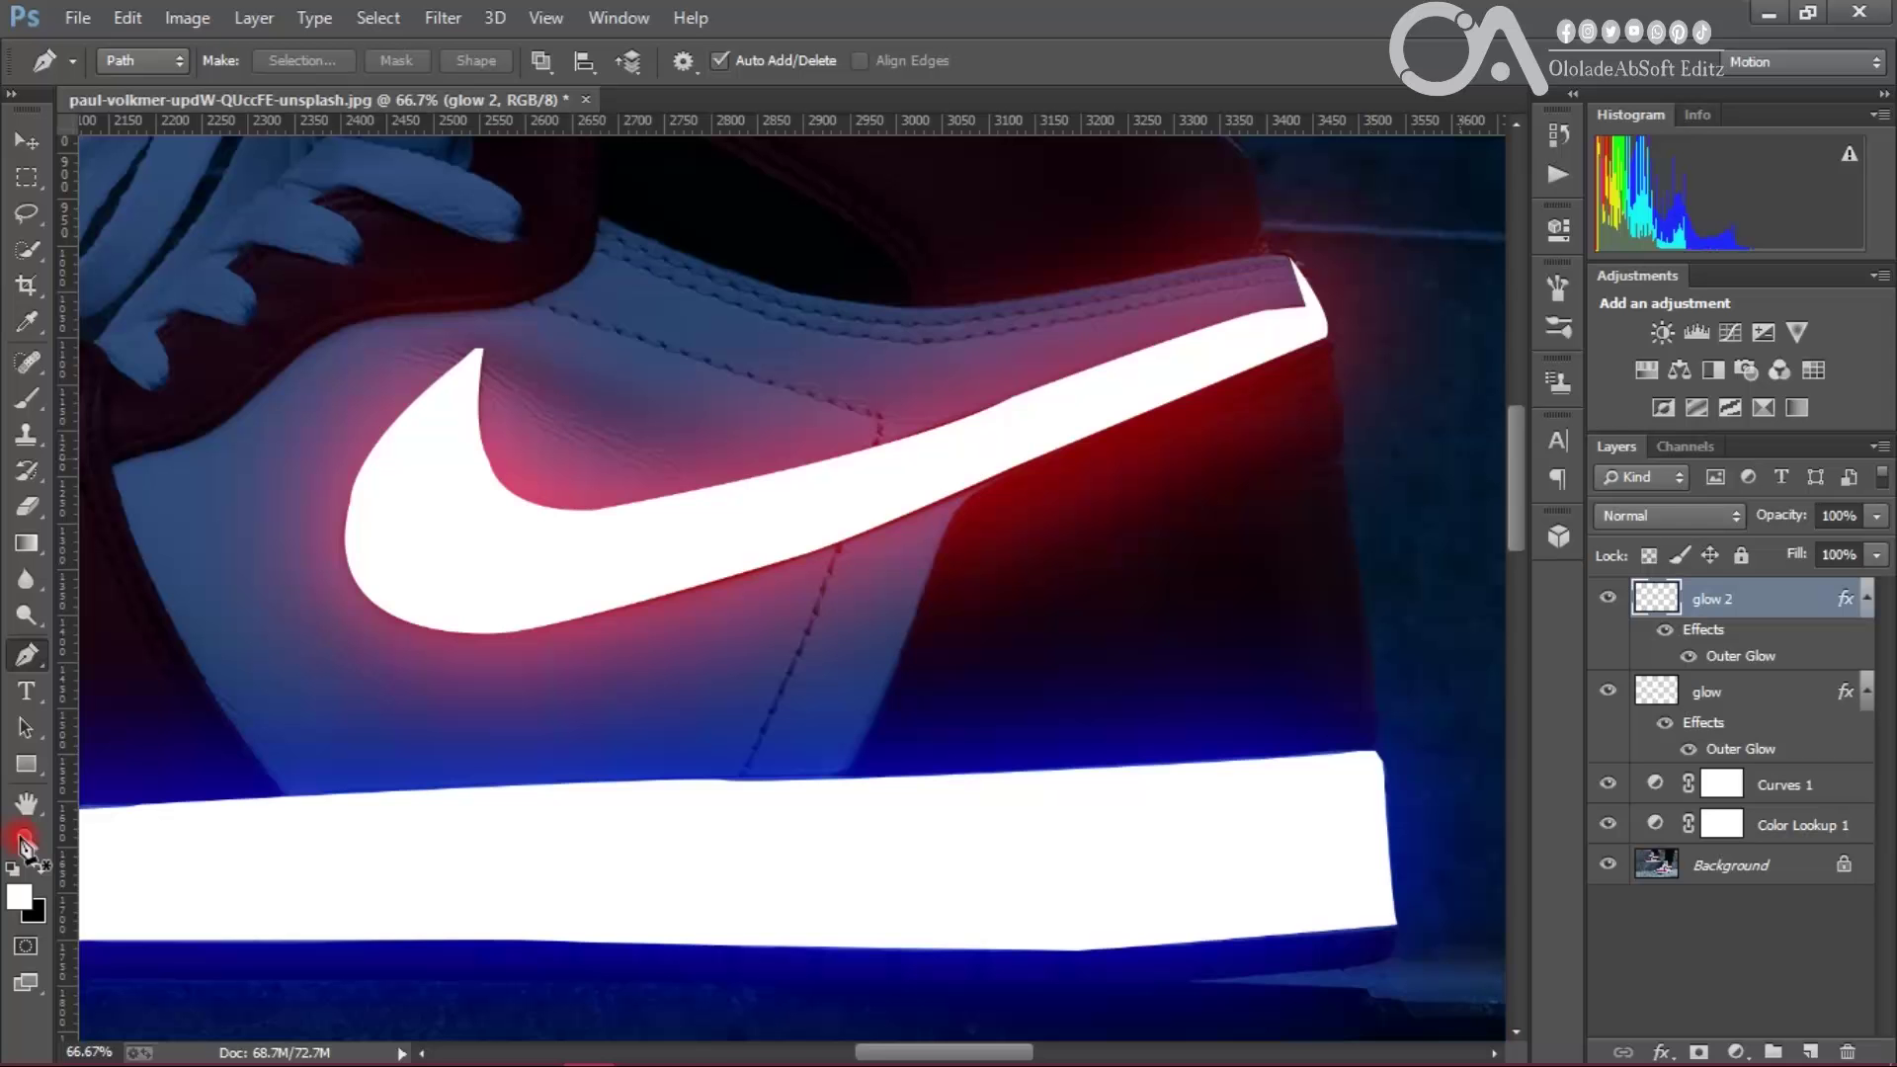
Step: Trace the other sneaker's black ankle panel with the Pen tool, along its upper edge, rounded end, lower edge and front side
scroll(24, 846, "up", 5)
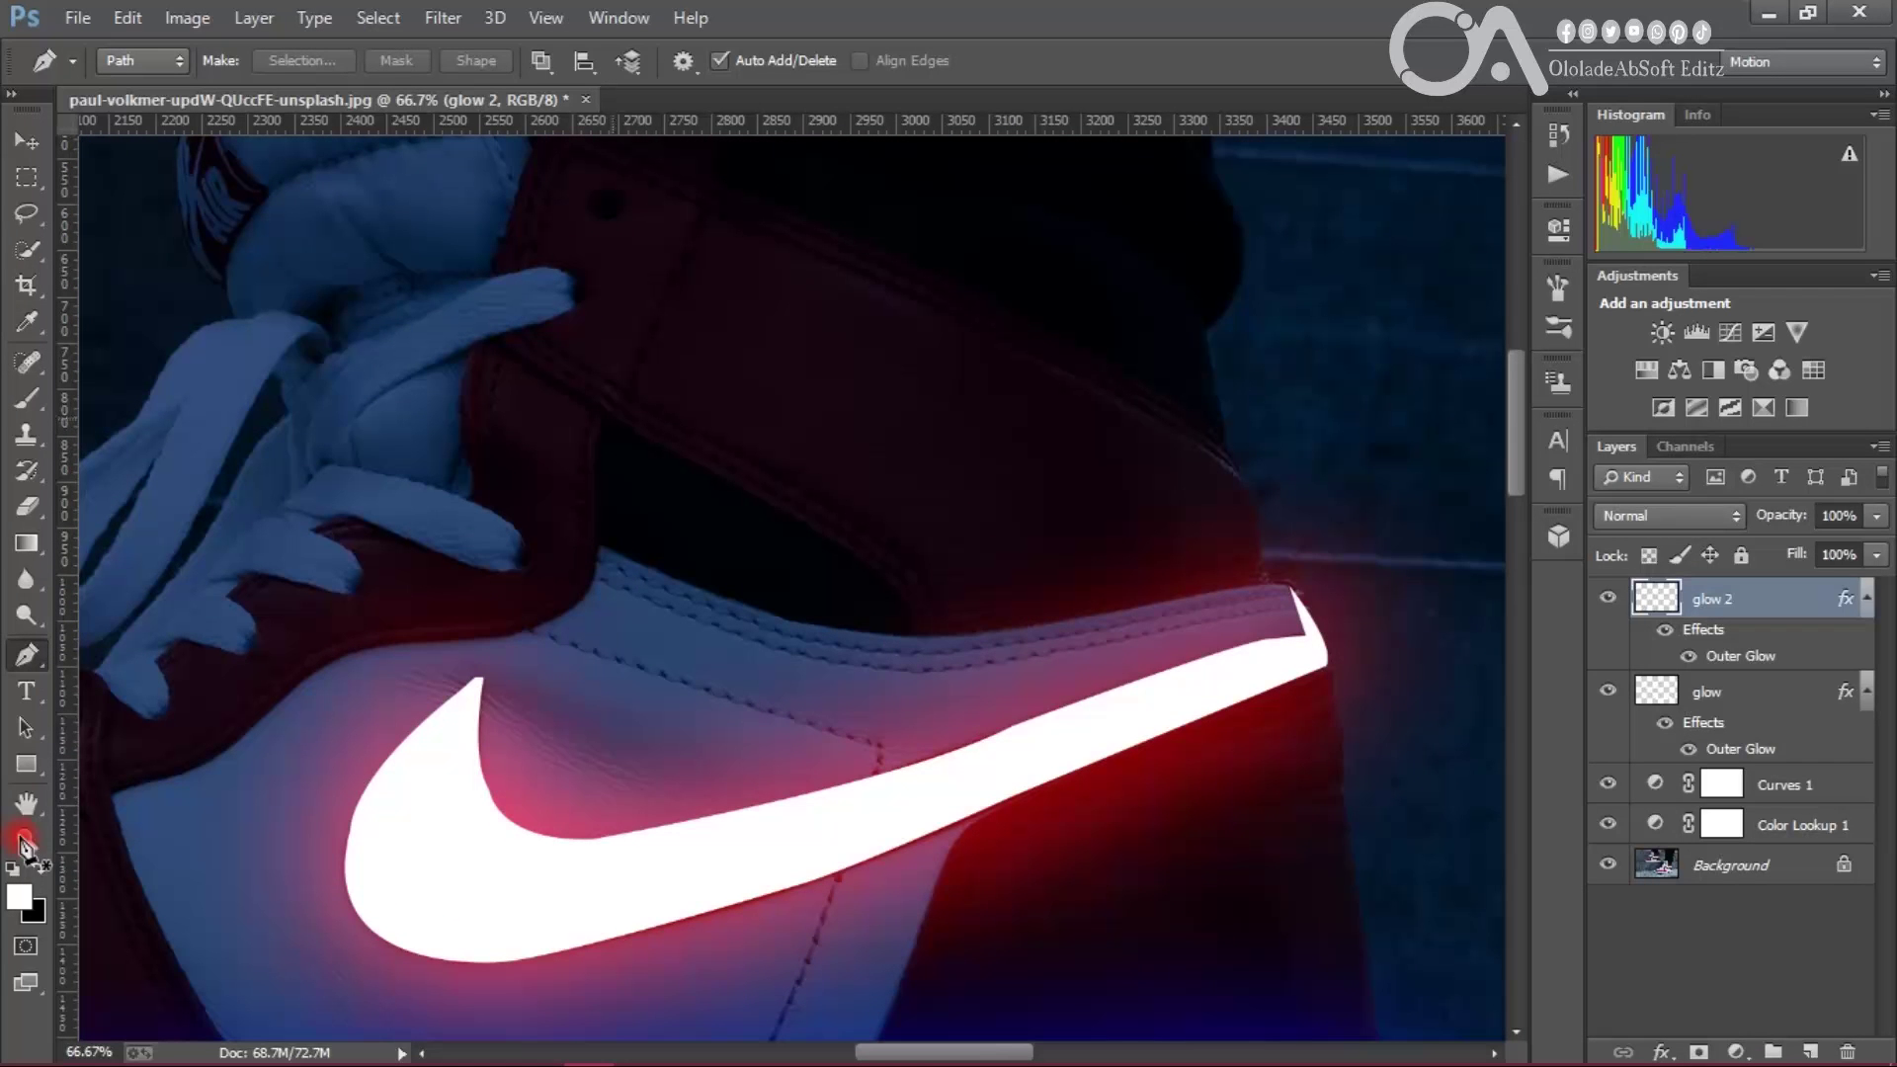
left_click(606, 413)
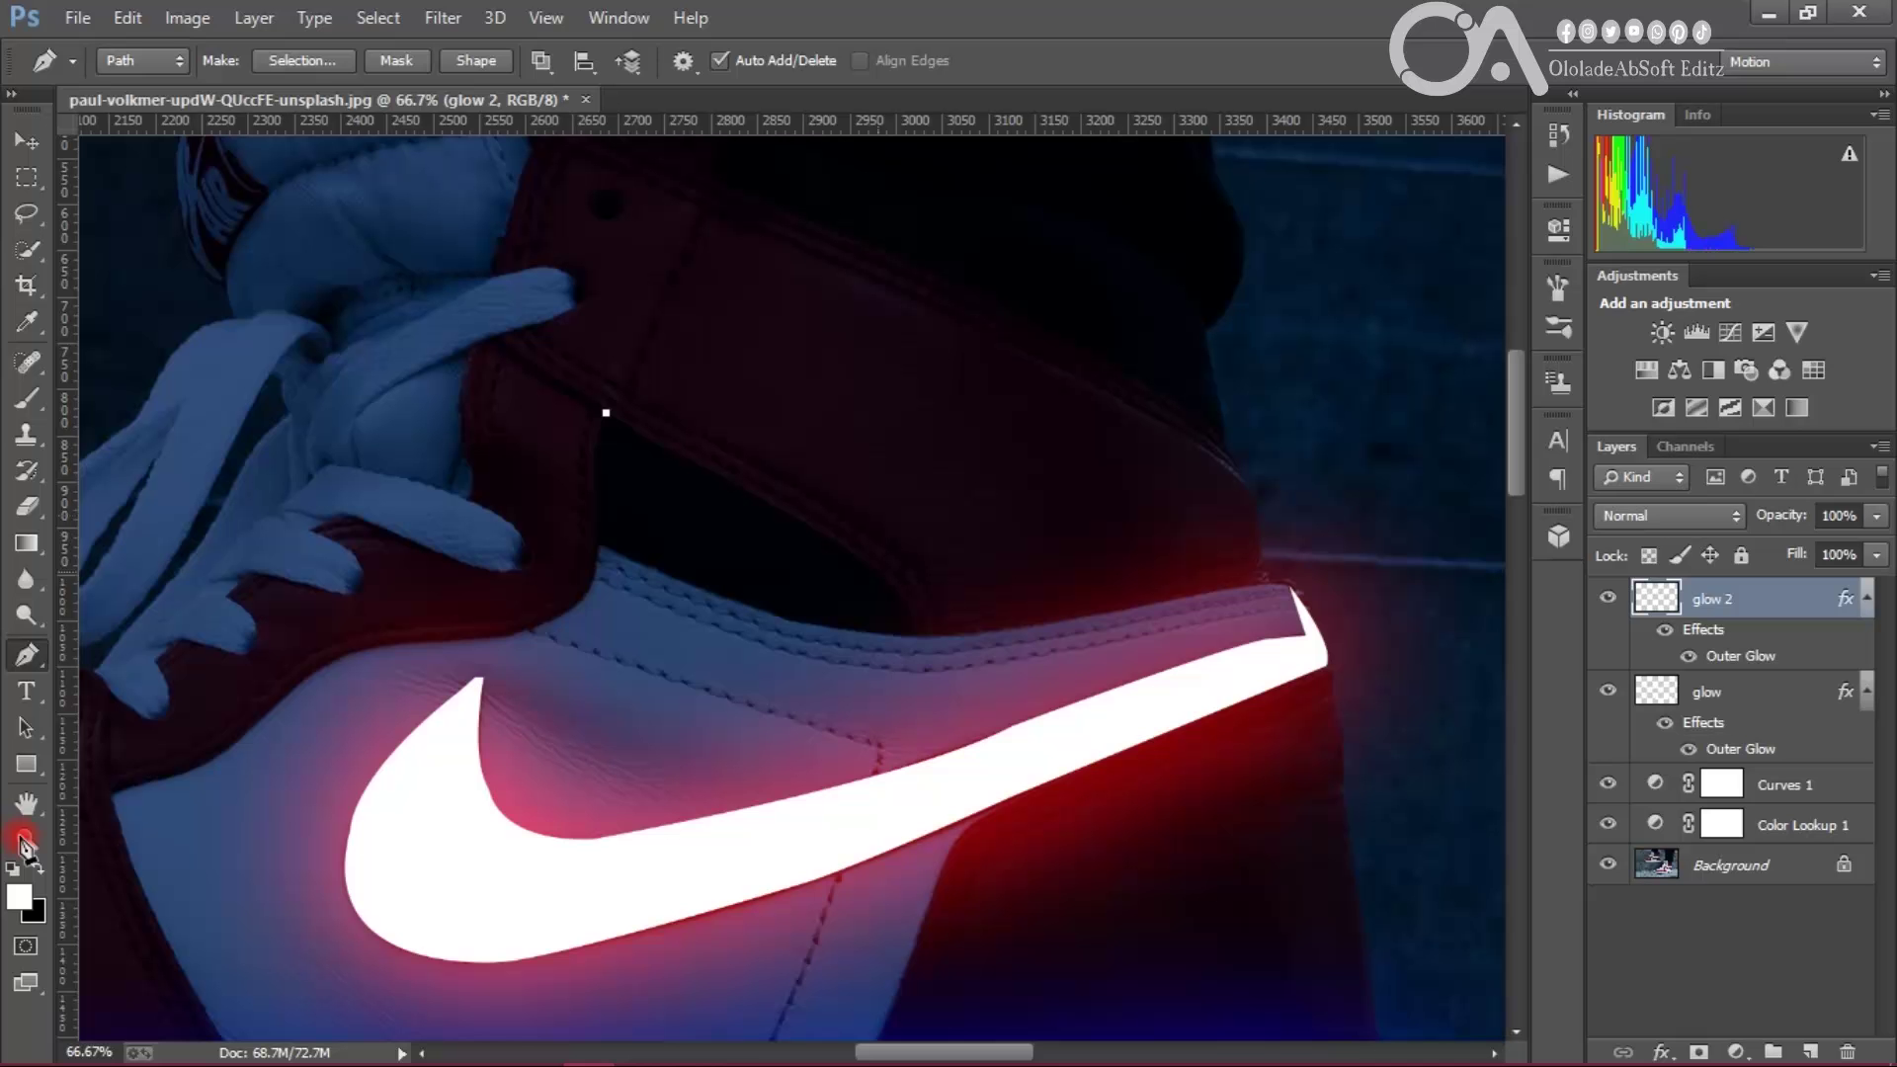
mouse_move(906, 604)
left_mouse_down()
mouse_move(946, 661)
mouse_move(919, 633)
left_mouse_up()
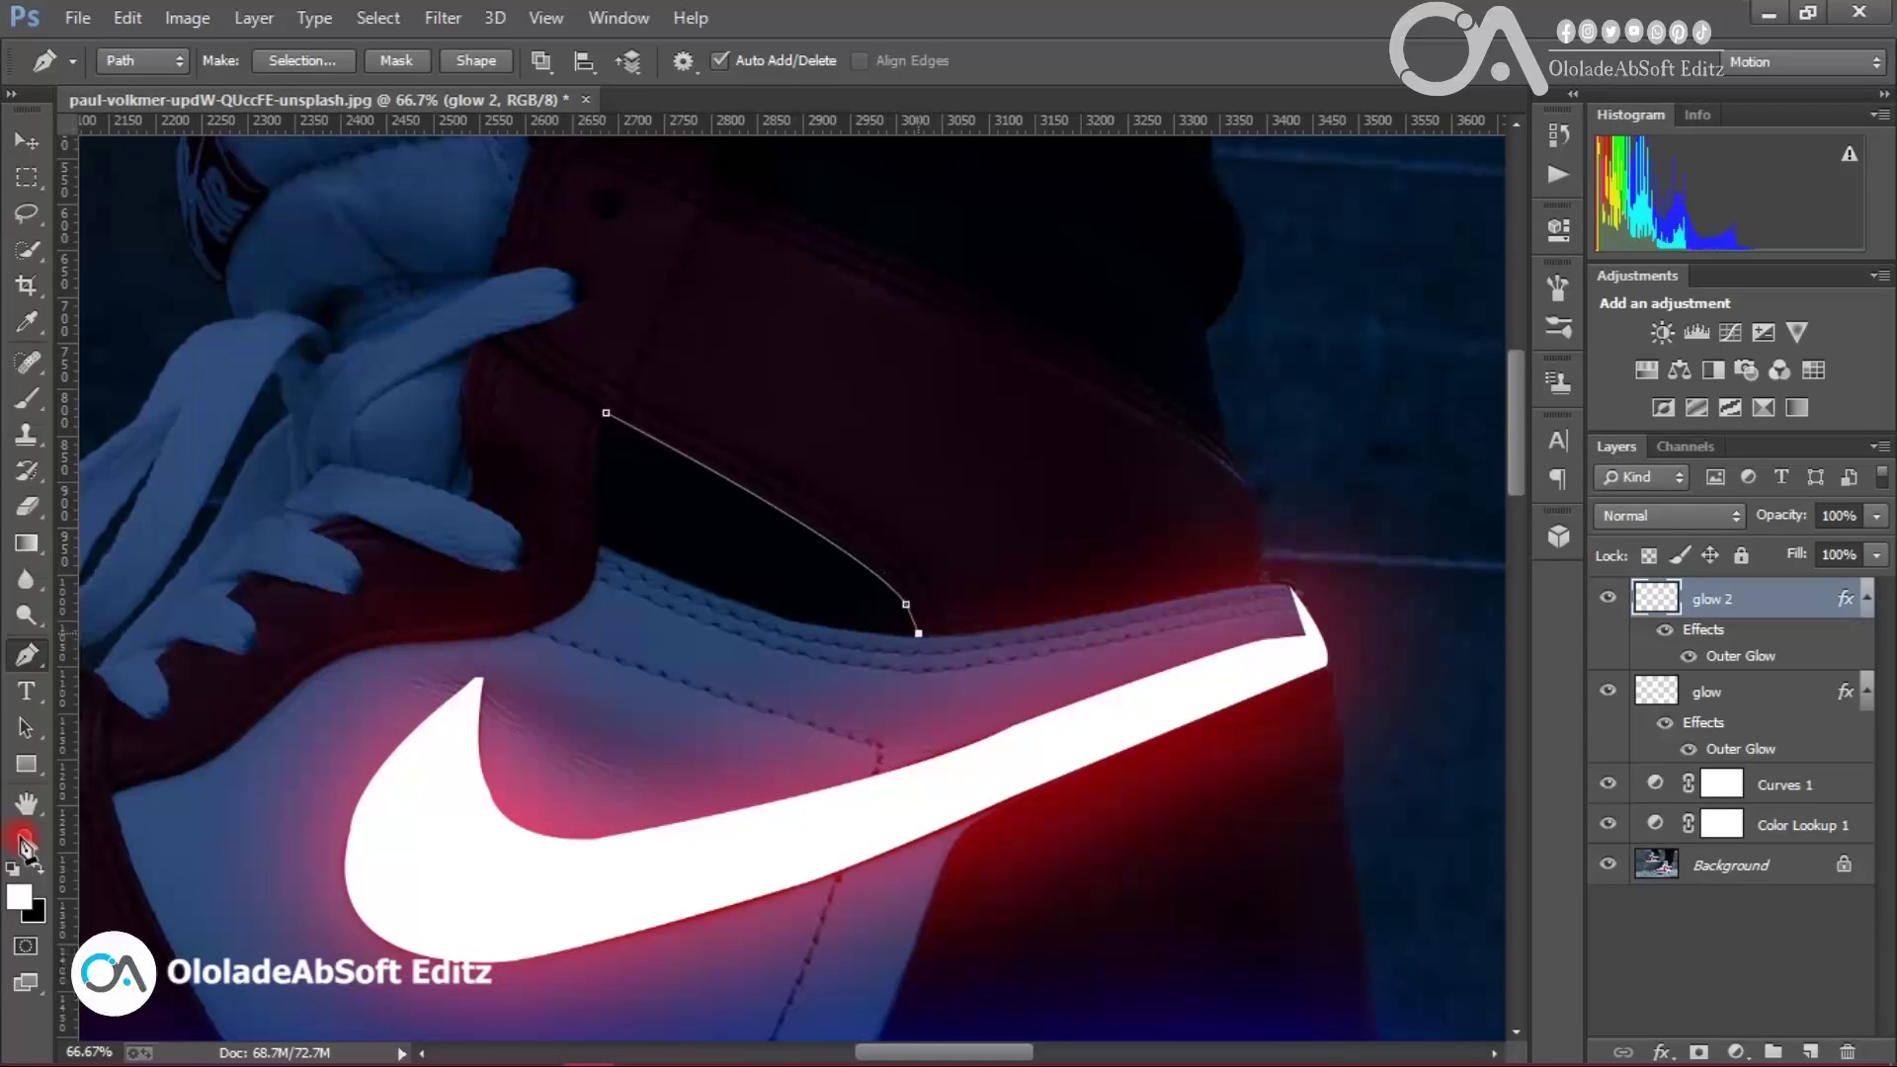
left_click_drag(788, 623, 741, 604)
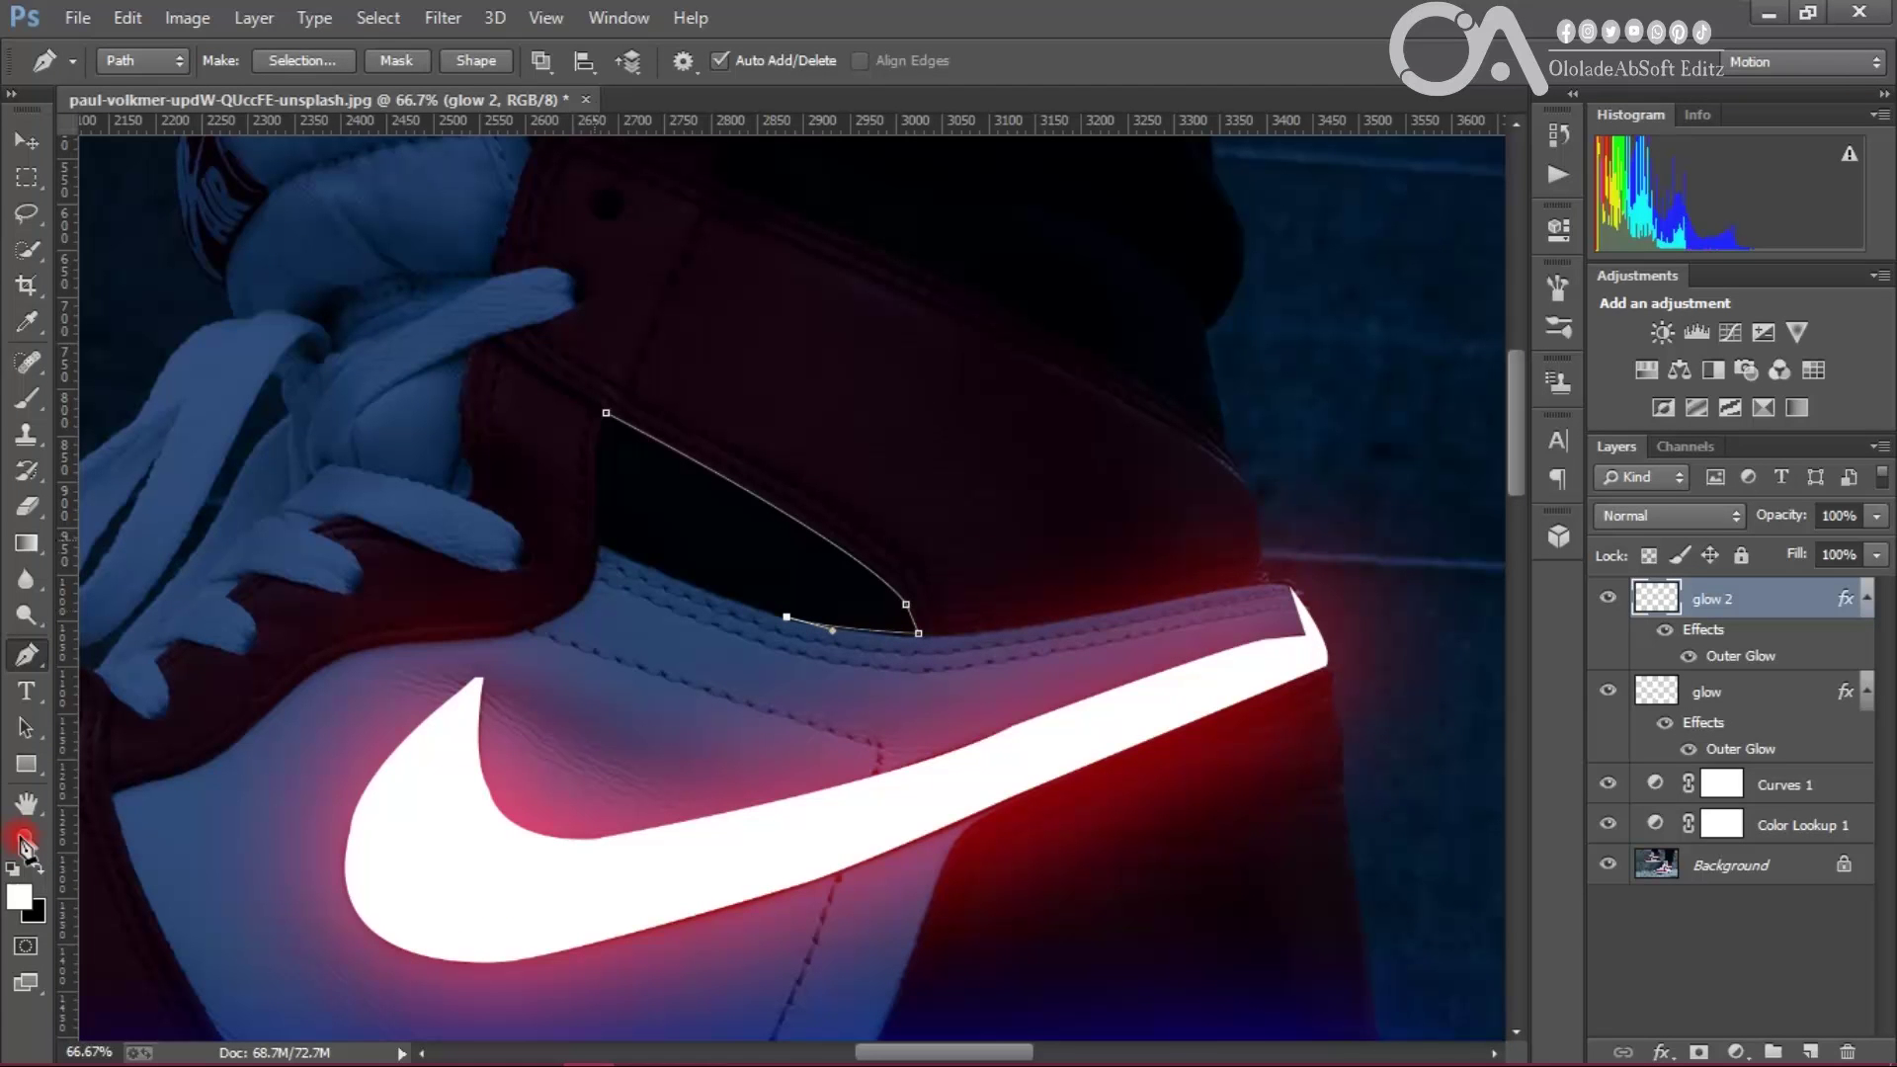
mouse_move(603, 545)
left_mouse_down()
mouse_move(574, 517)
mouse_move(582, 432)
left_mouse_up()
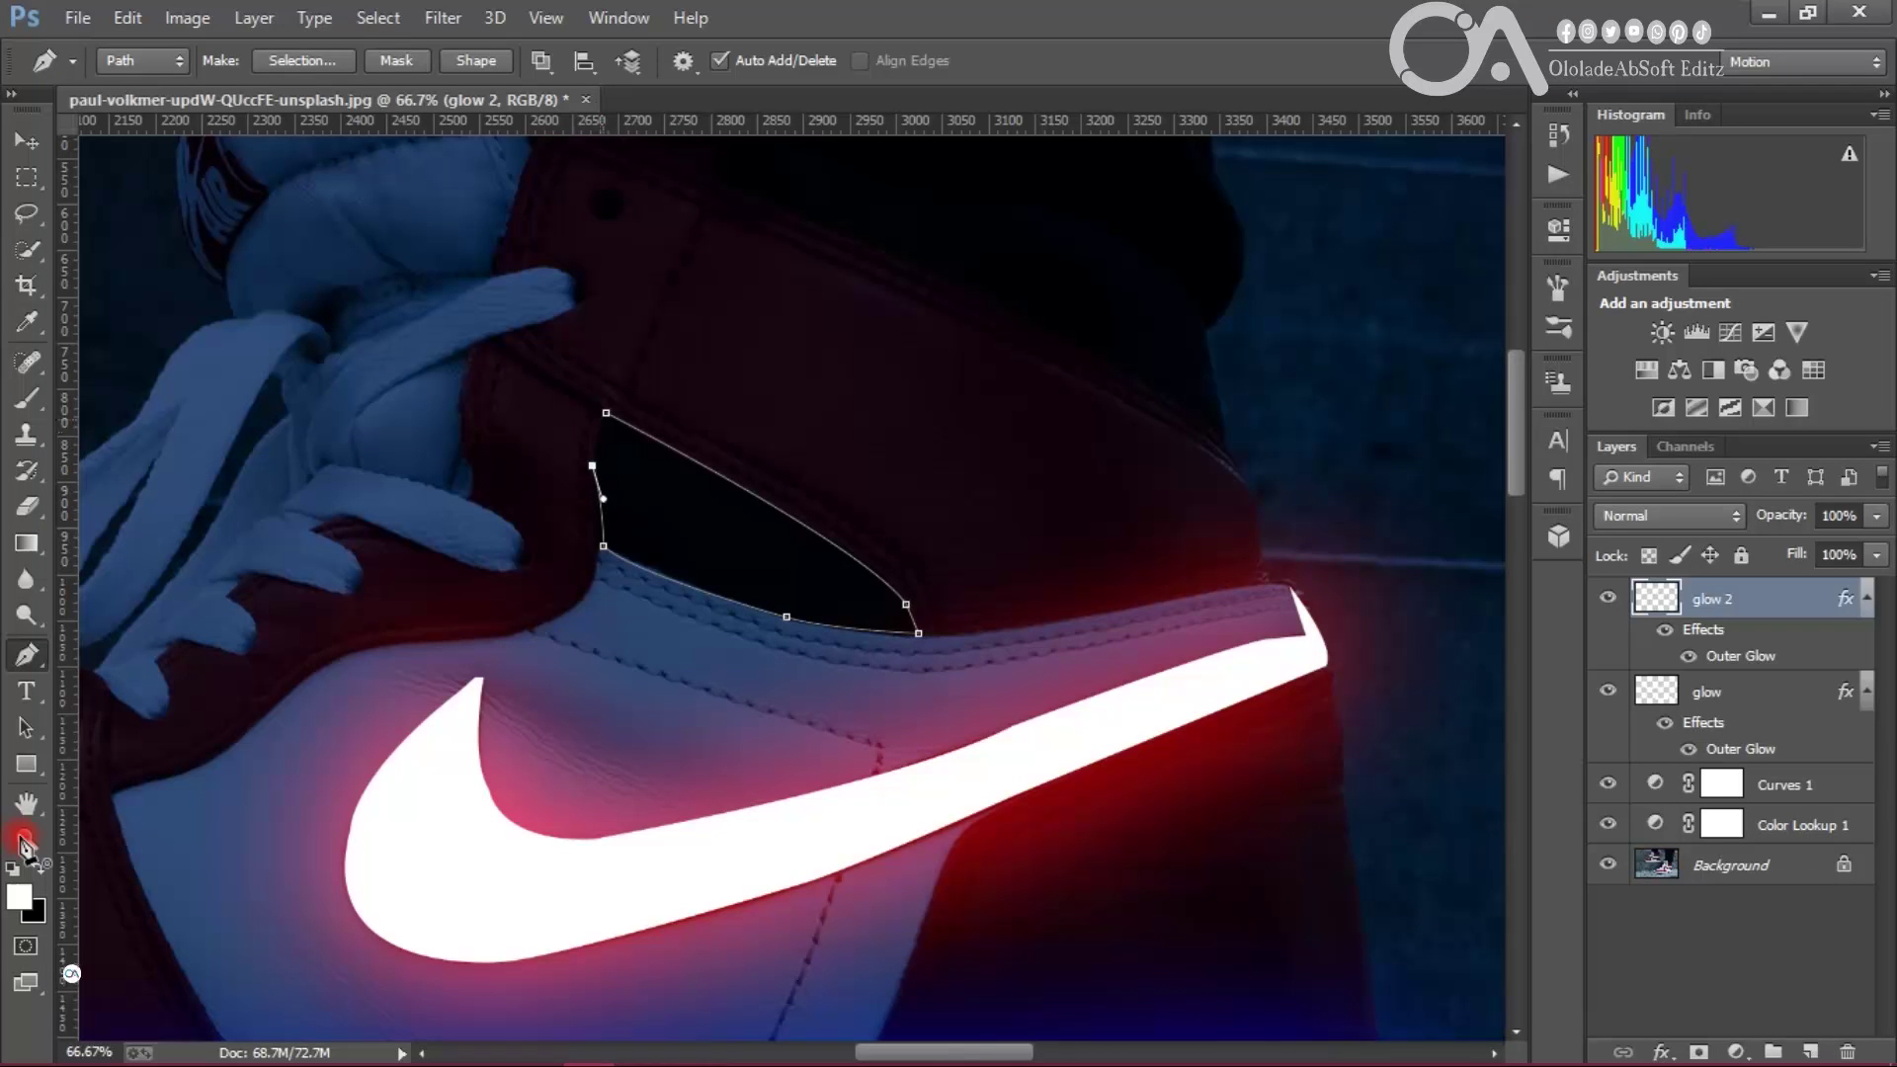
Step: Fill the second ankle panel path with the white foreground colour at 100% opacity on the glow 2 layer, and delete the path
right_click(628, 390)
left_click(741, 546)
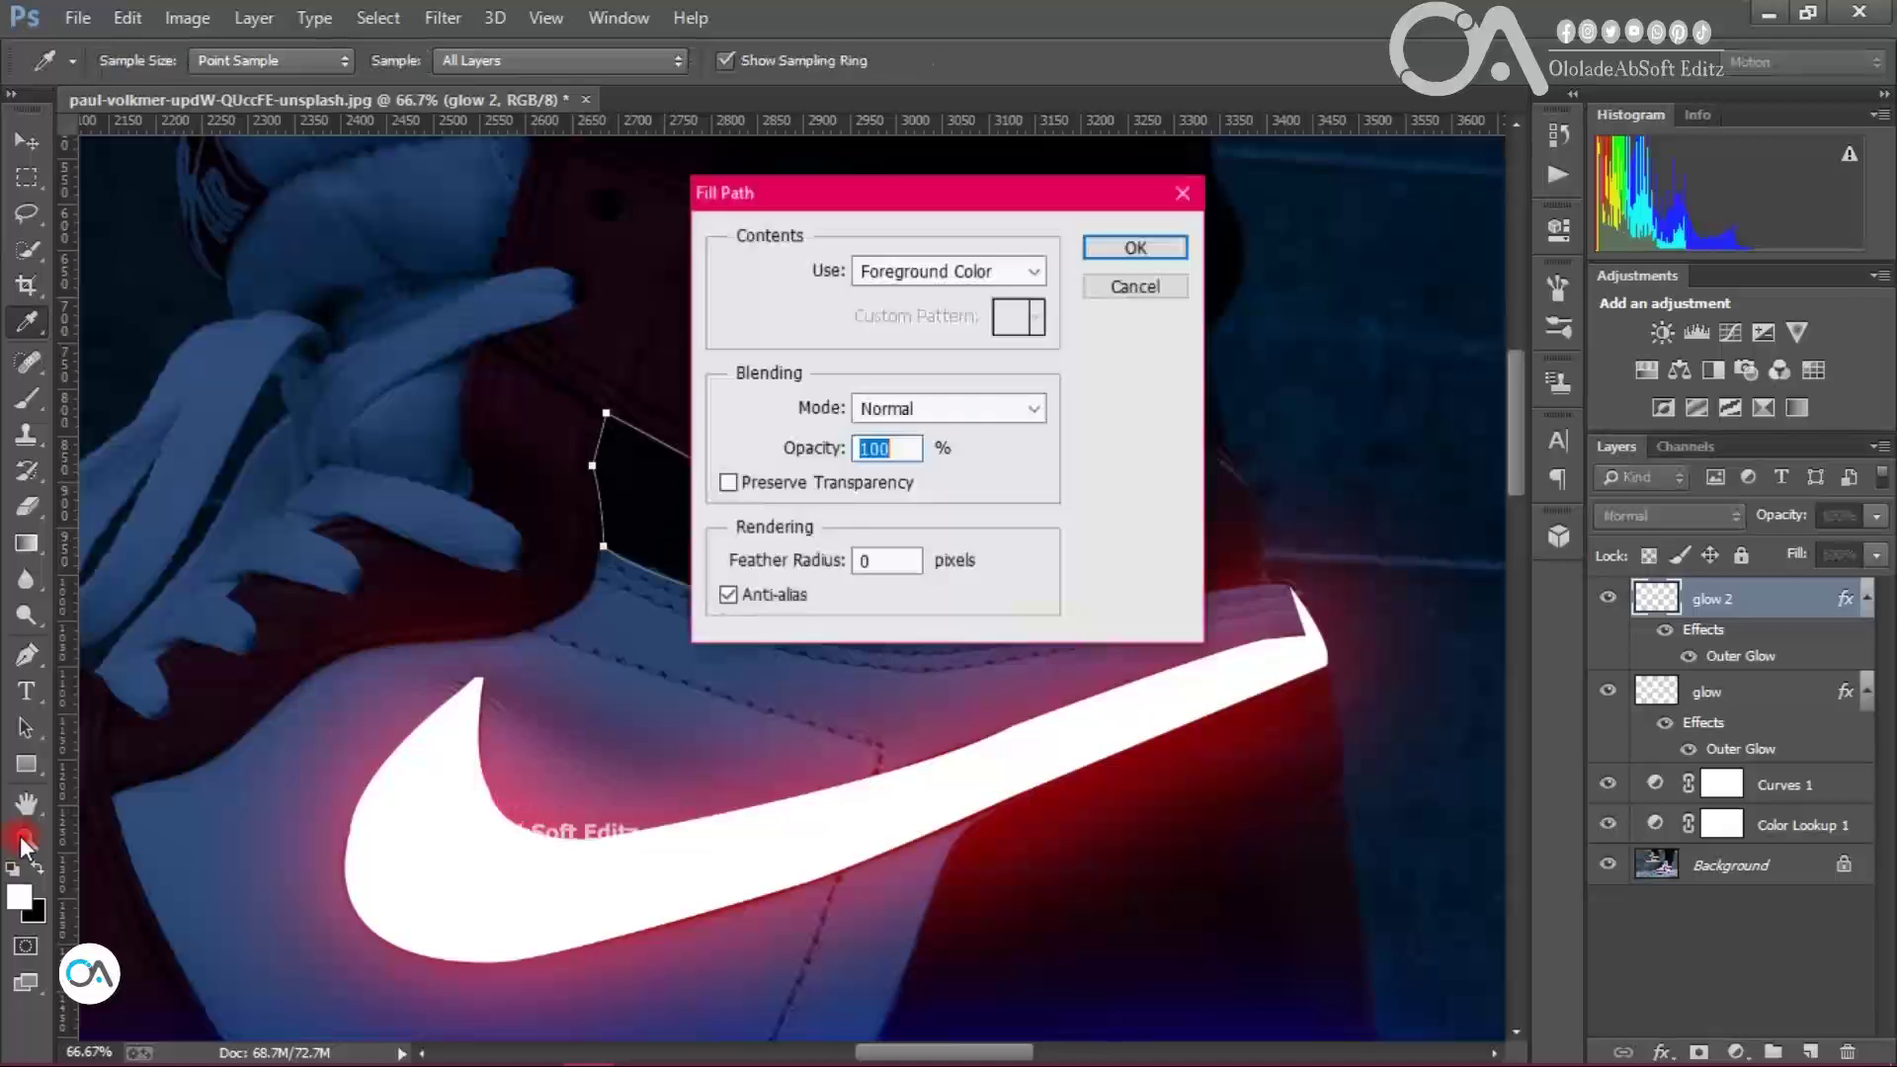
key("Return")
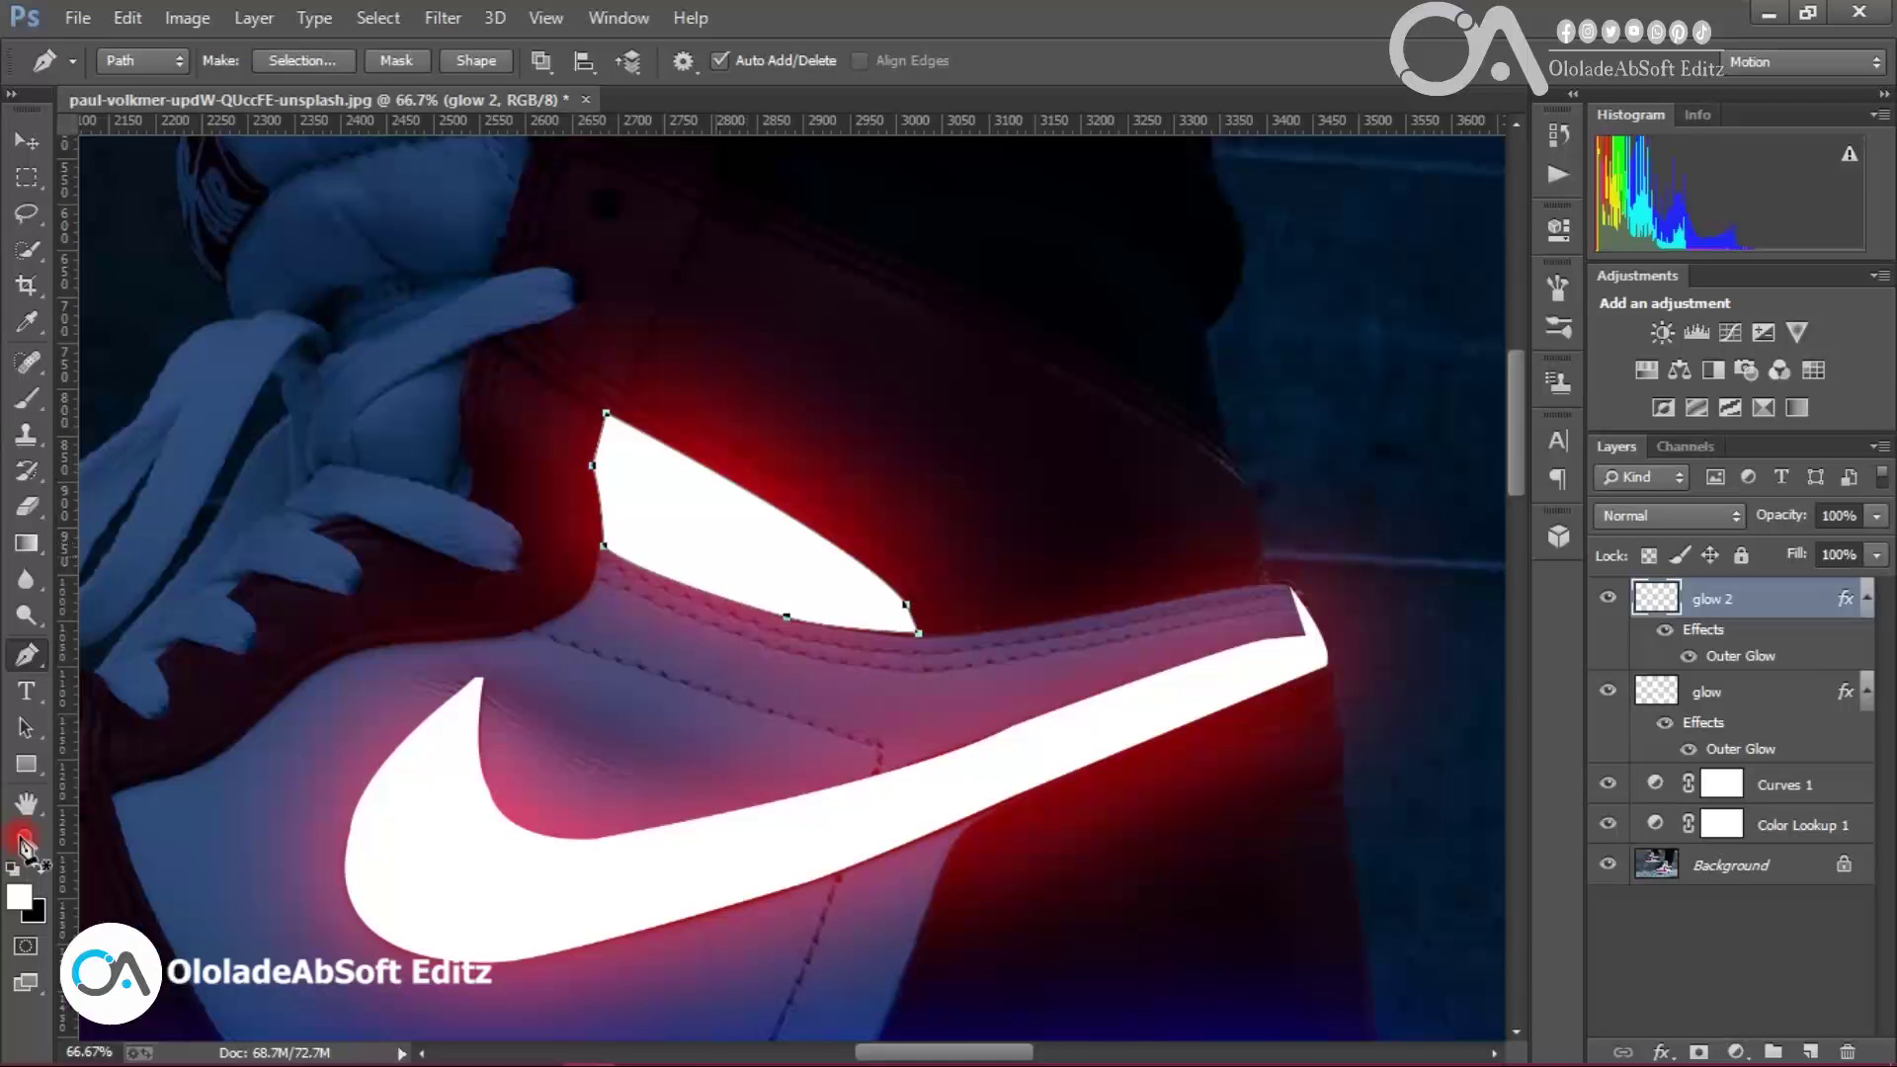
right_click(694, 389)
left_click(760, 439)
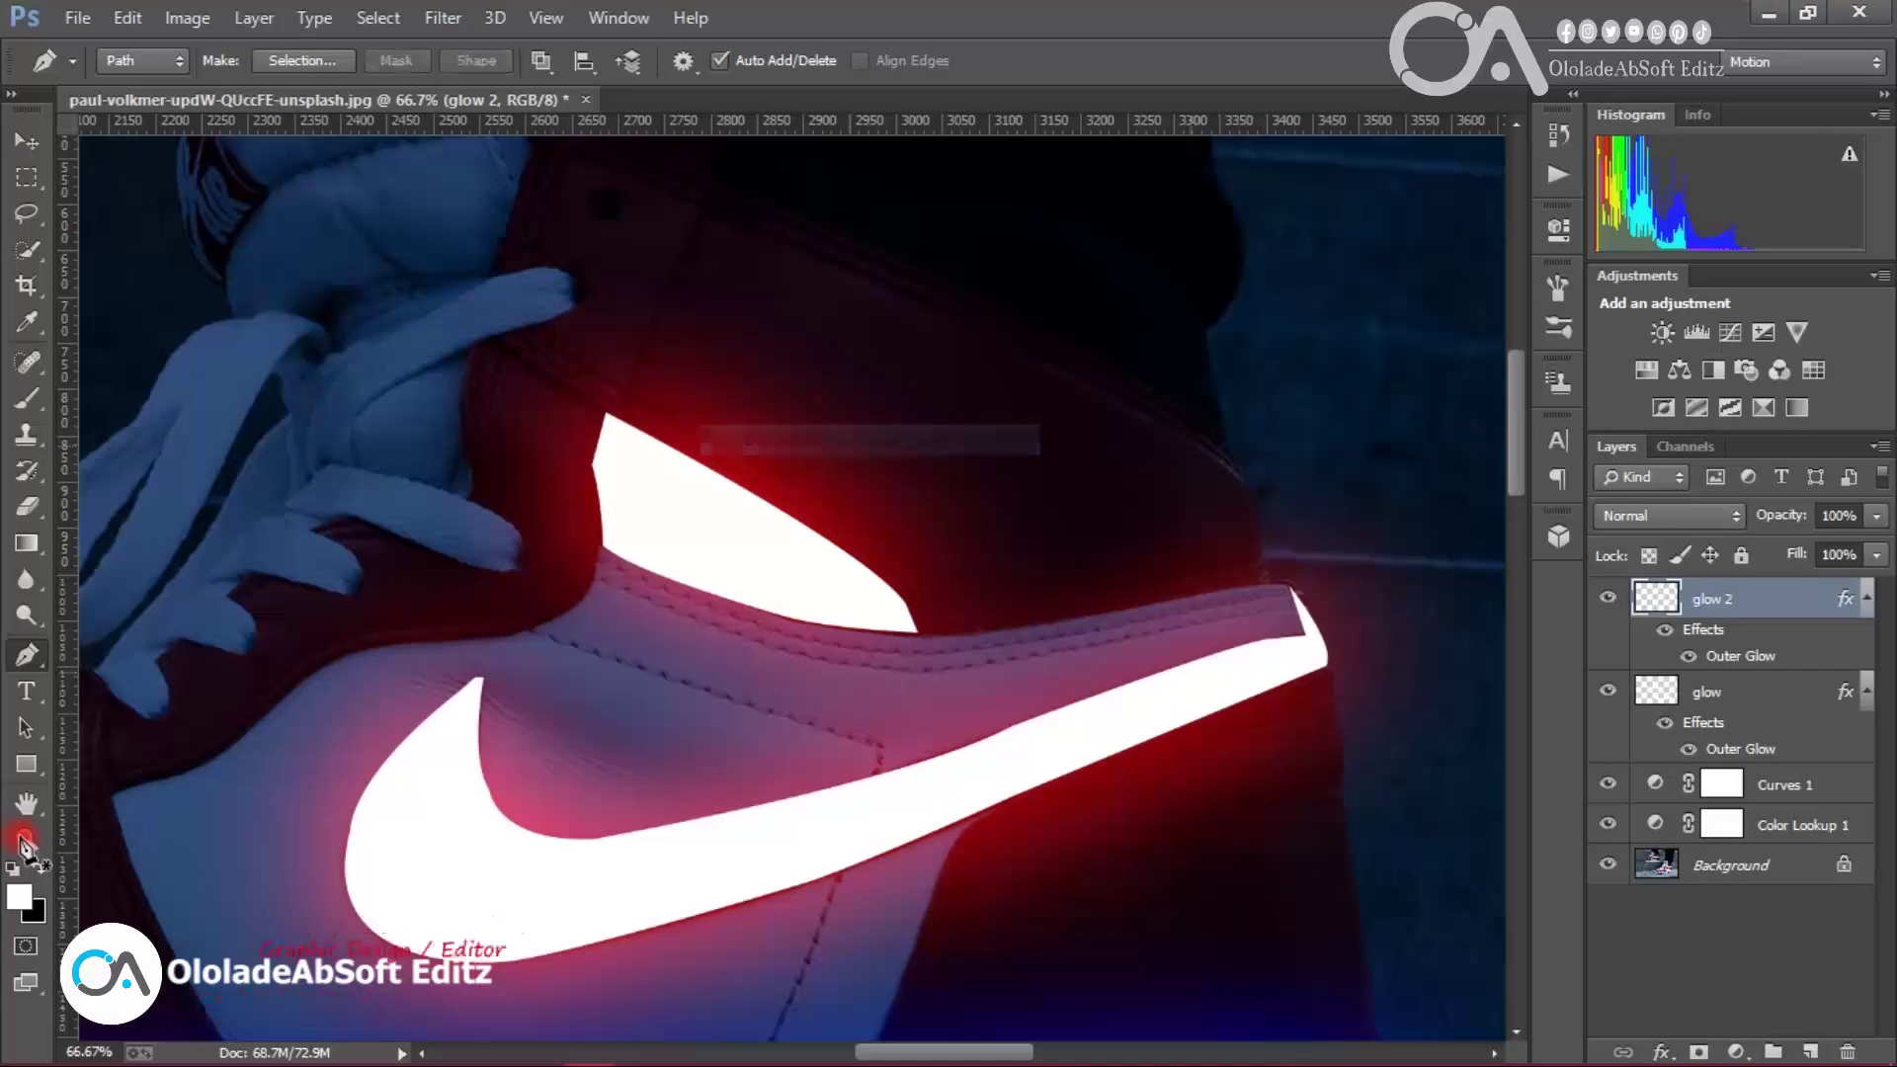
key("alt+bracketleft")
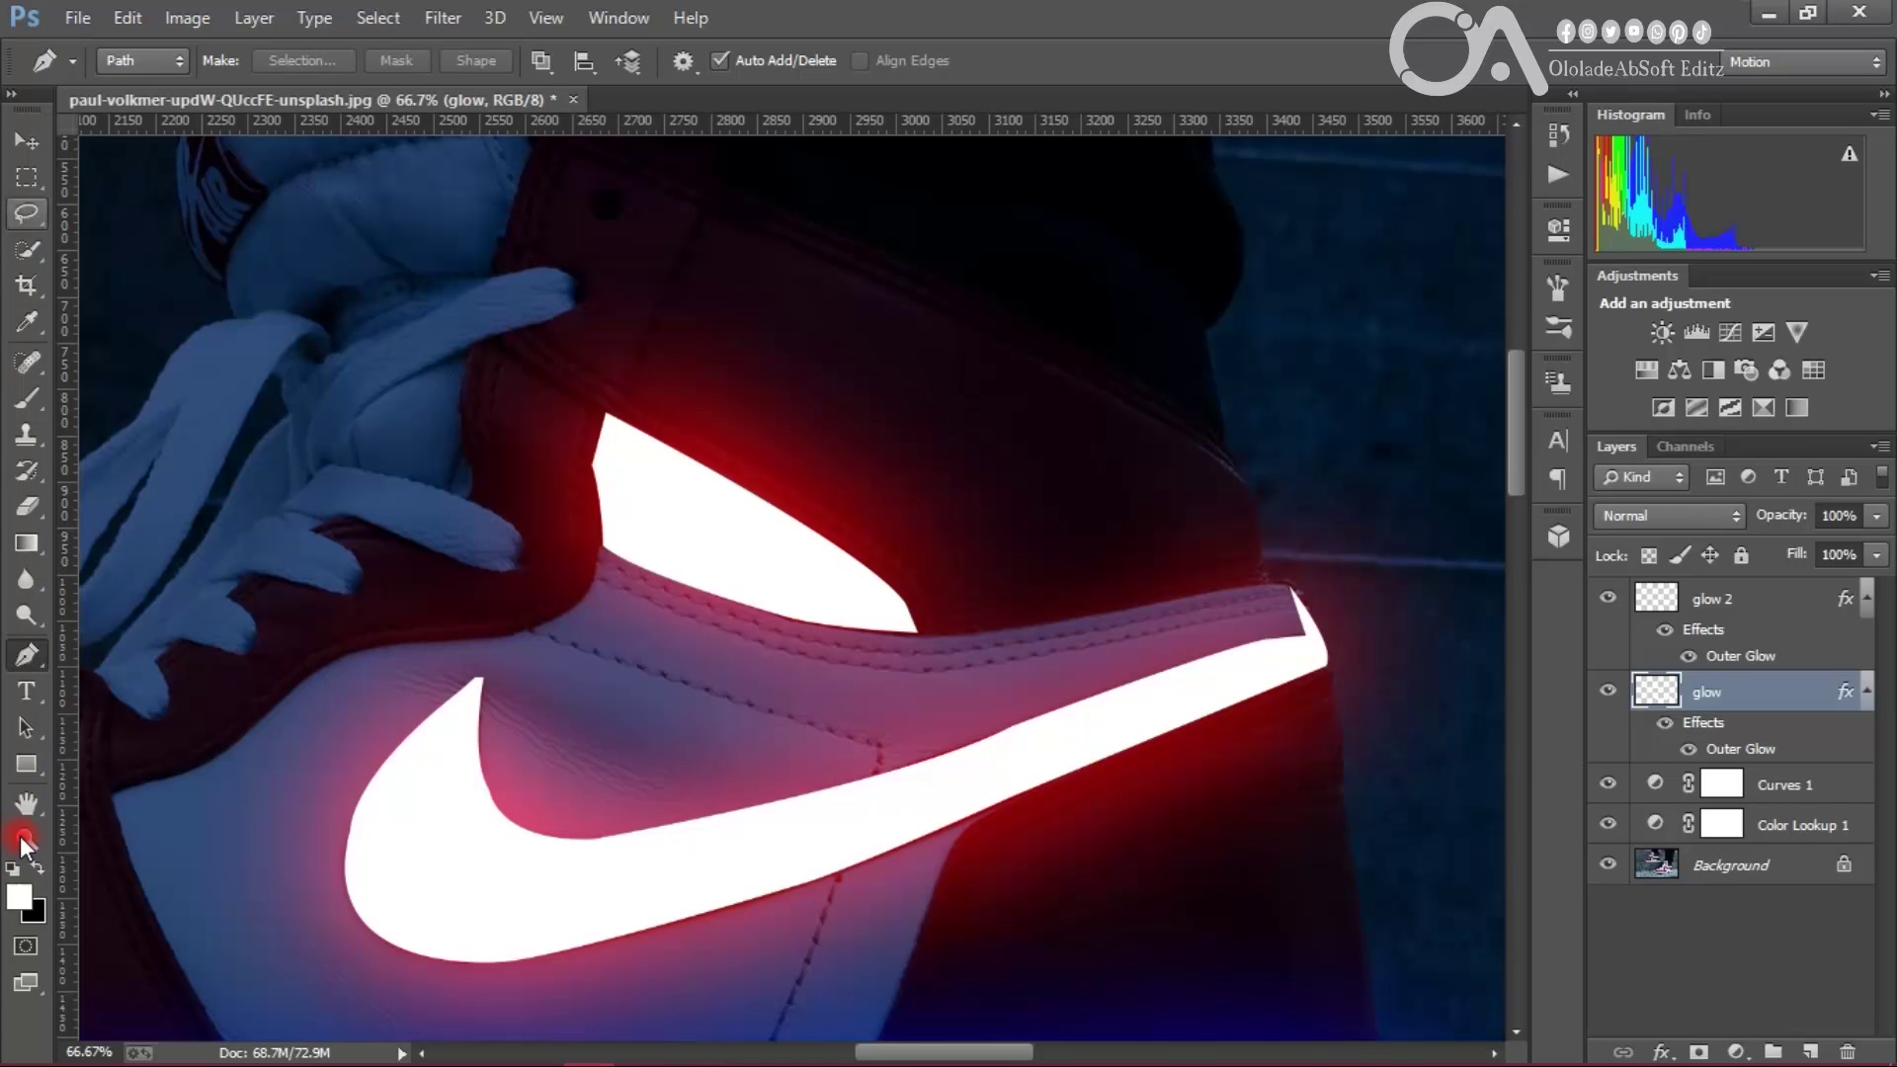
key("w")
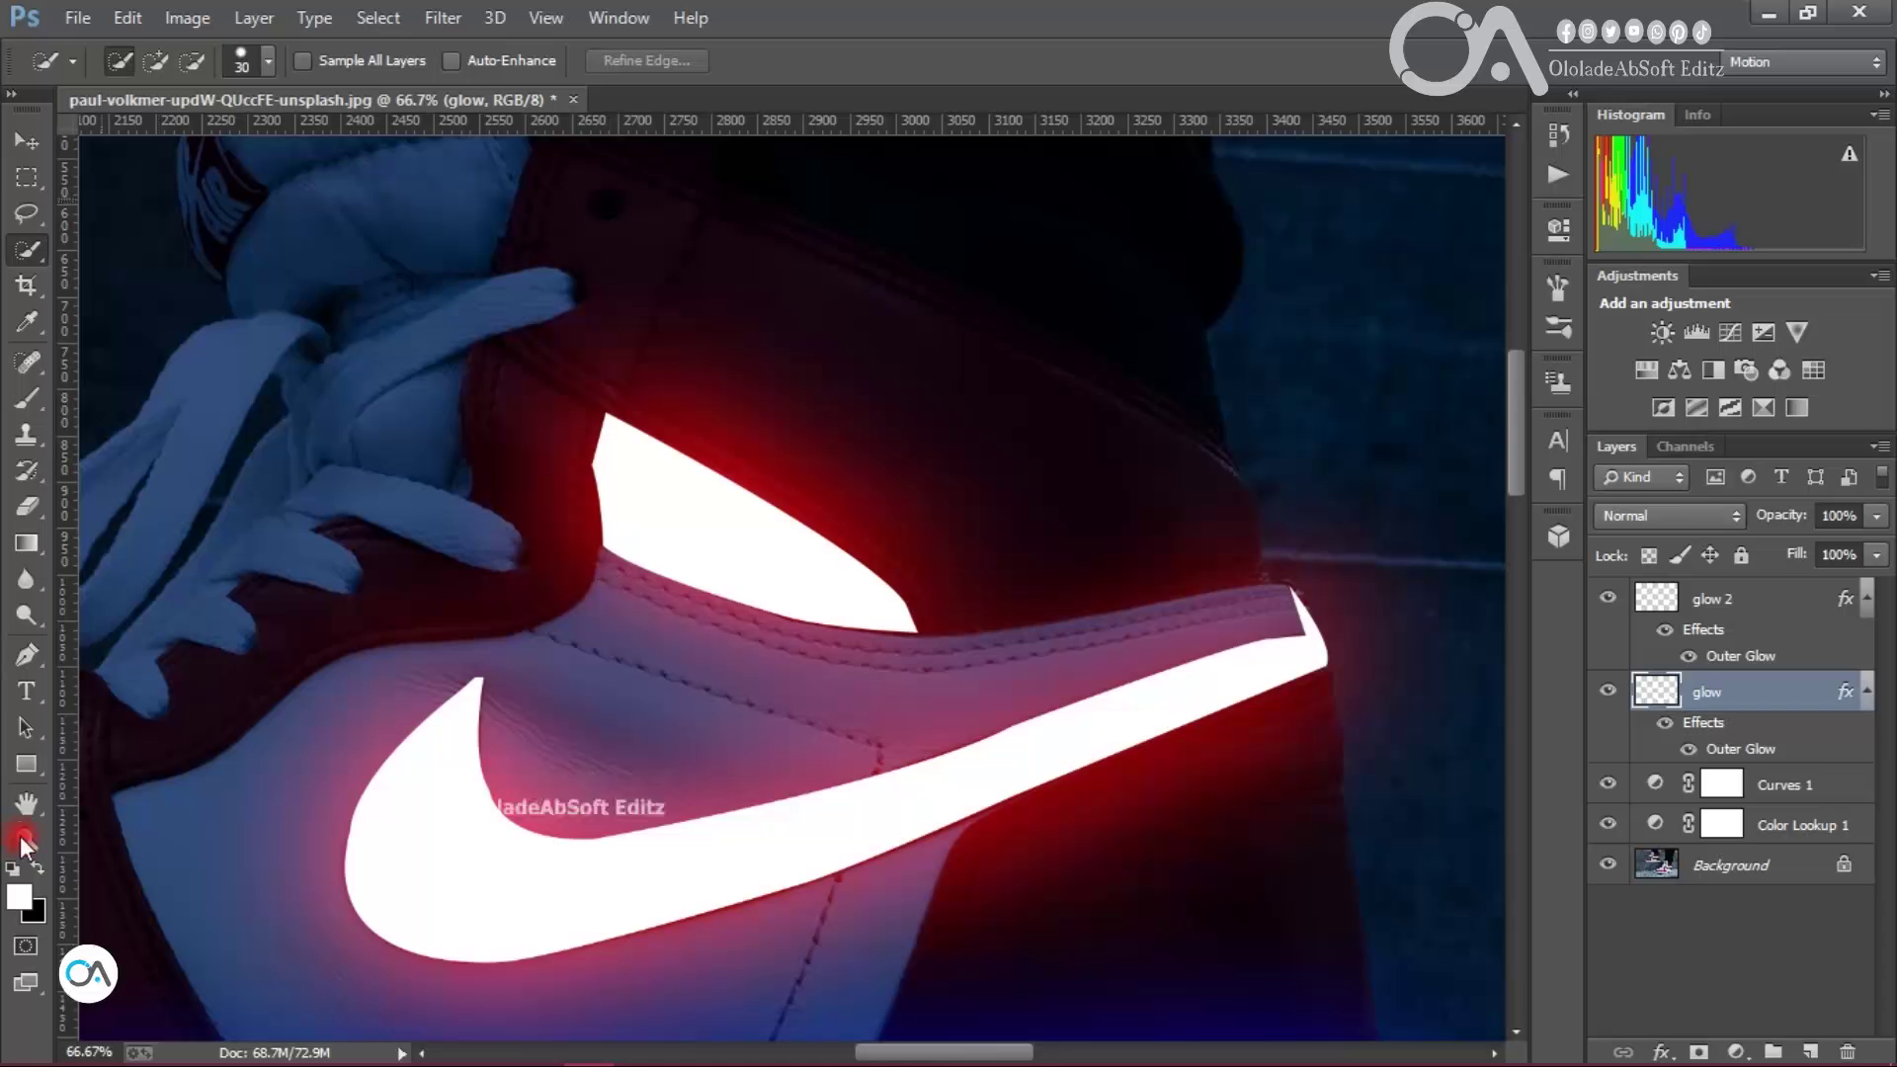
key("m")
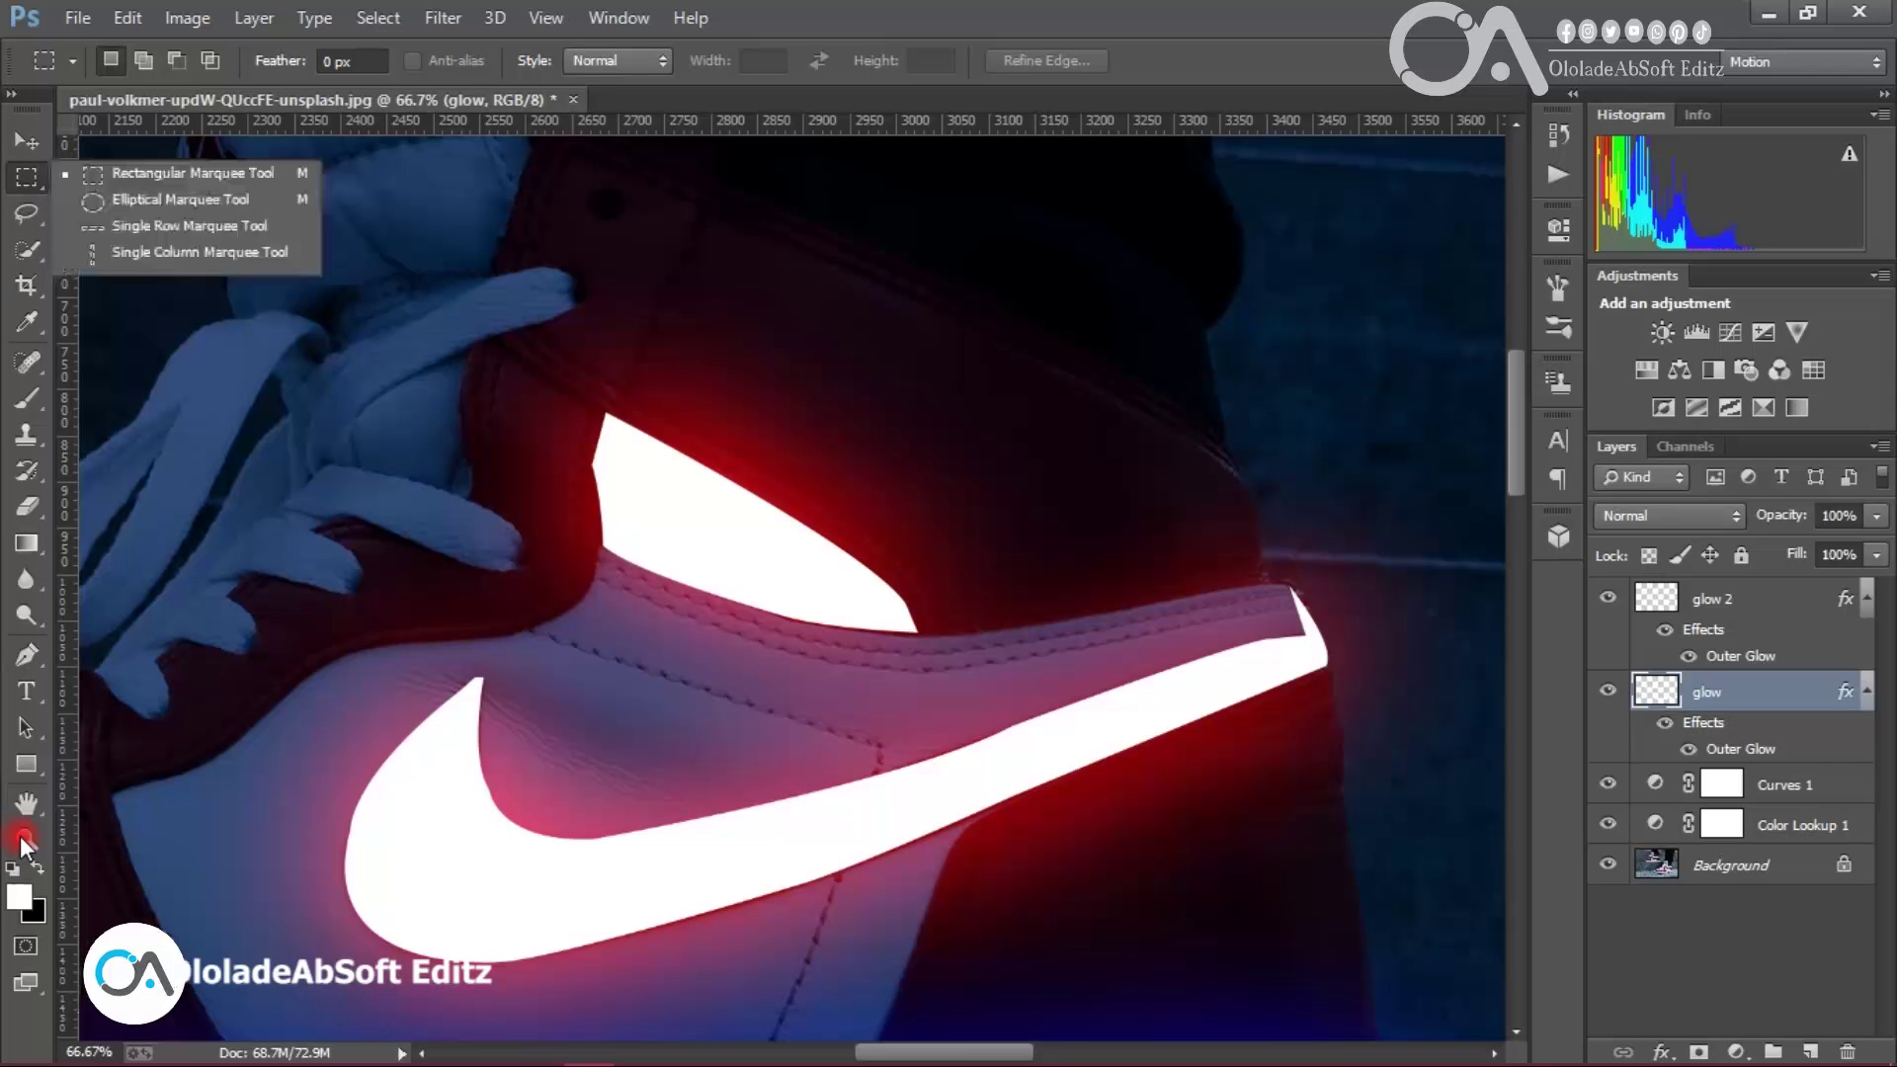
key("shift+m")
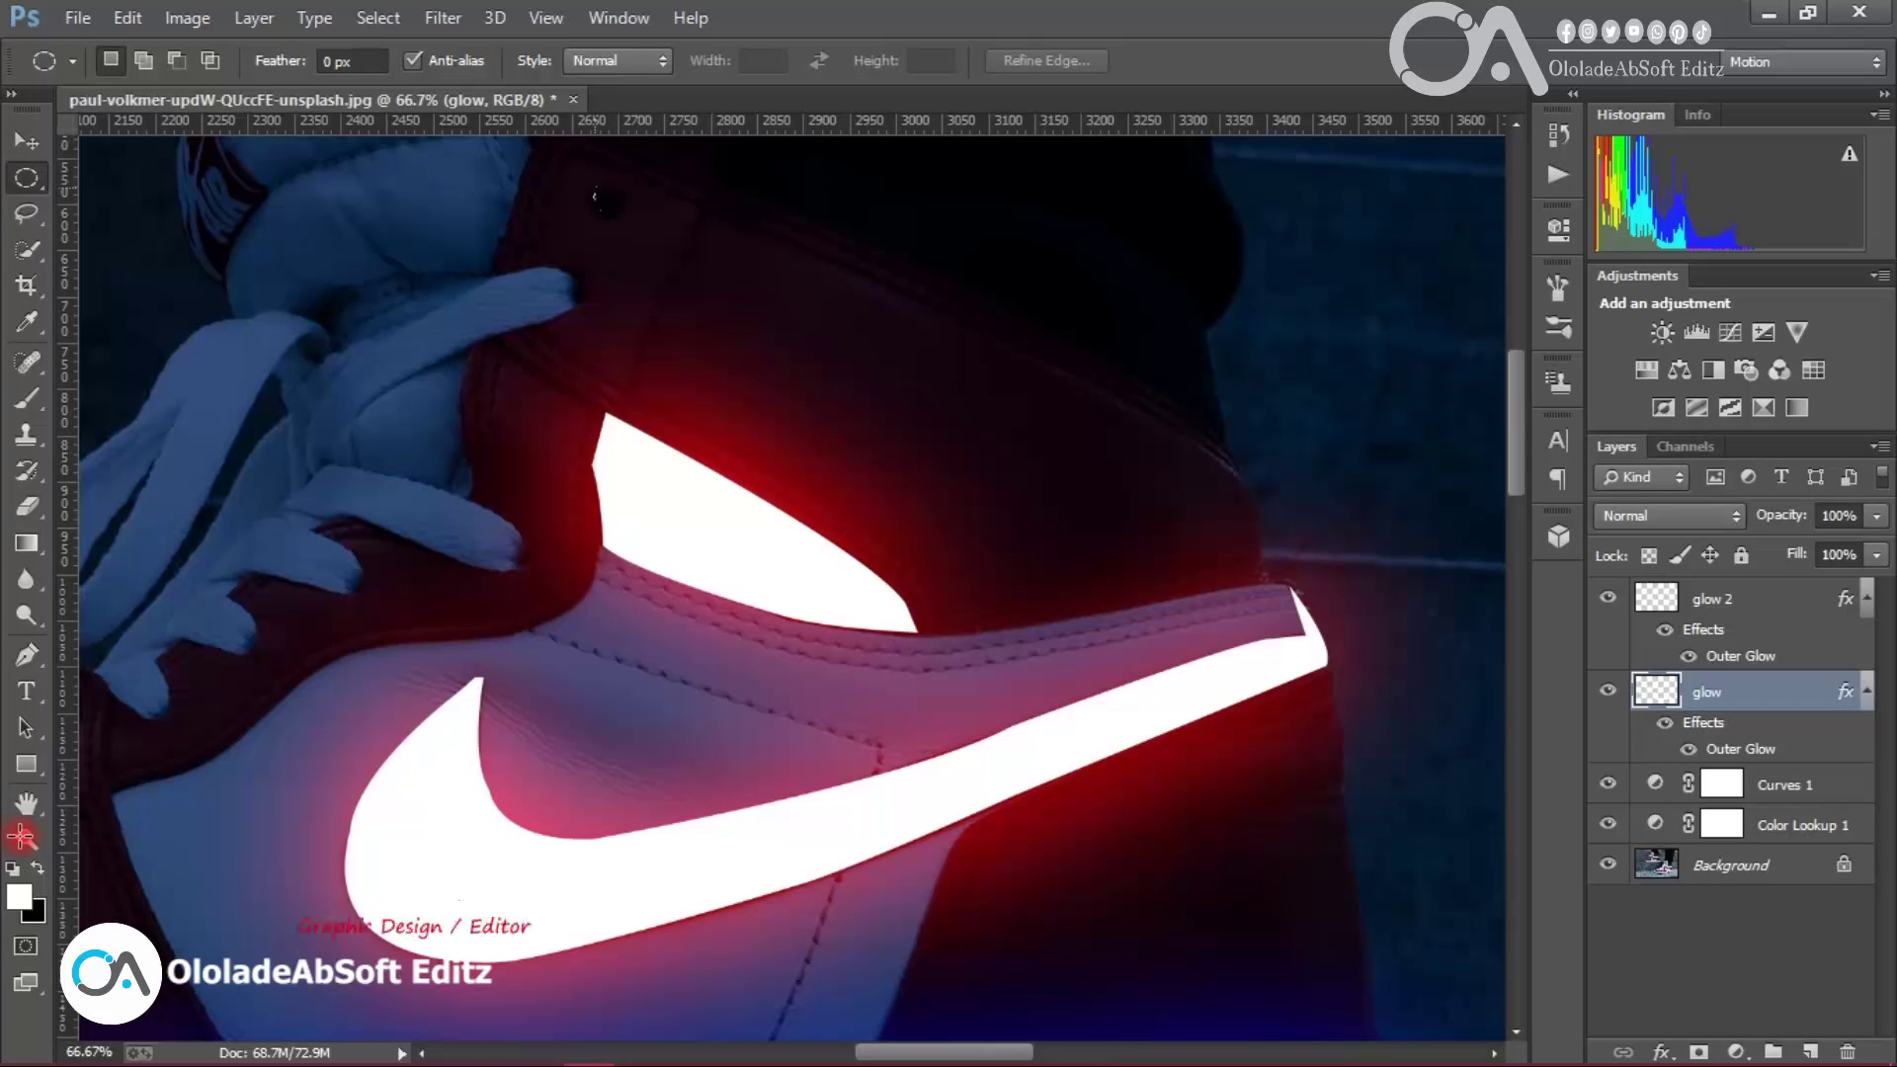
left_click_drag(594, 189, 621, 216)
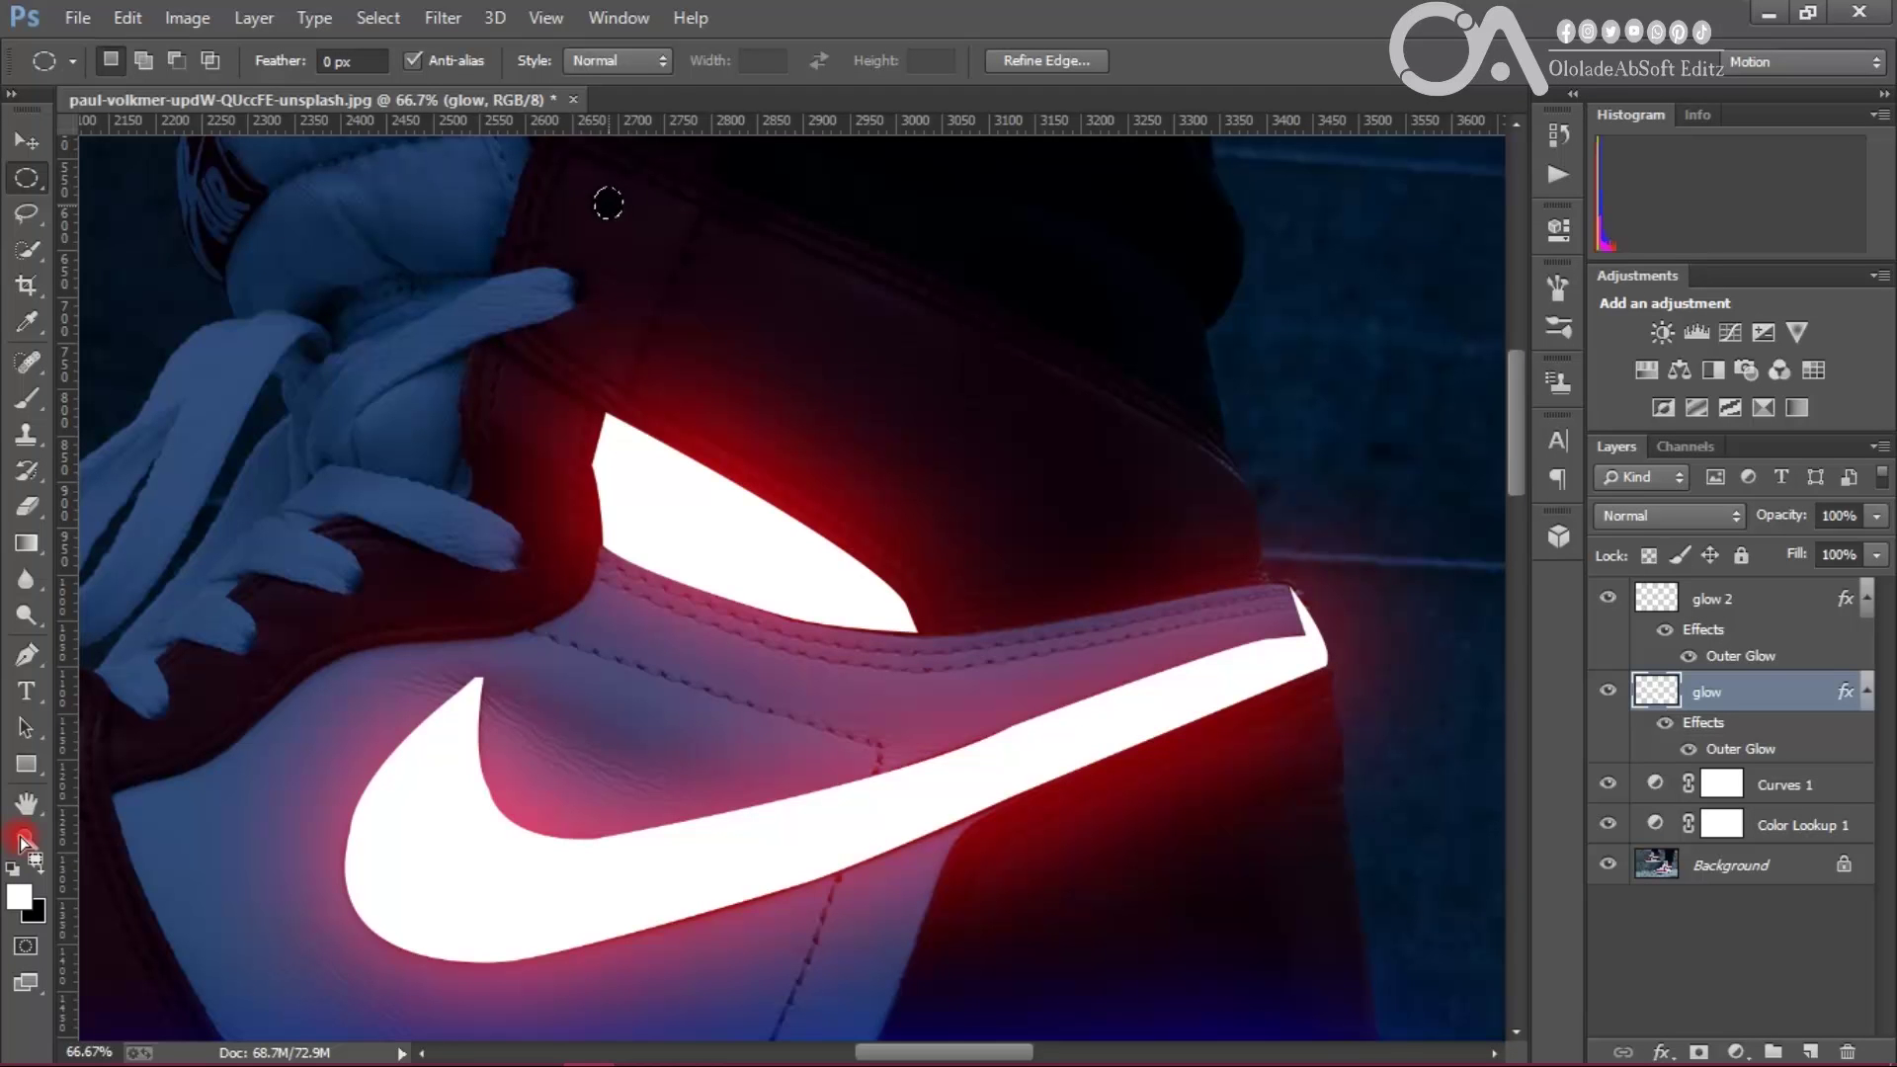
right_click(609, 204)
key("Escape")
key("ctrl+d")
Step: Switch to the Brush tool and enlarge the brush to 45 px
key("b")
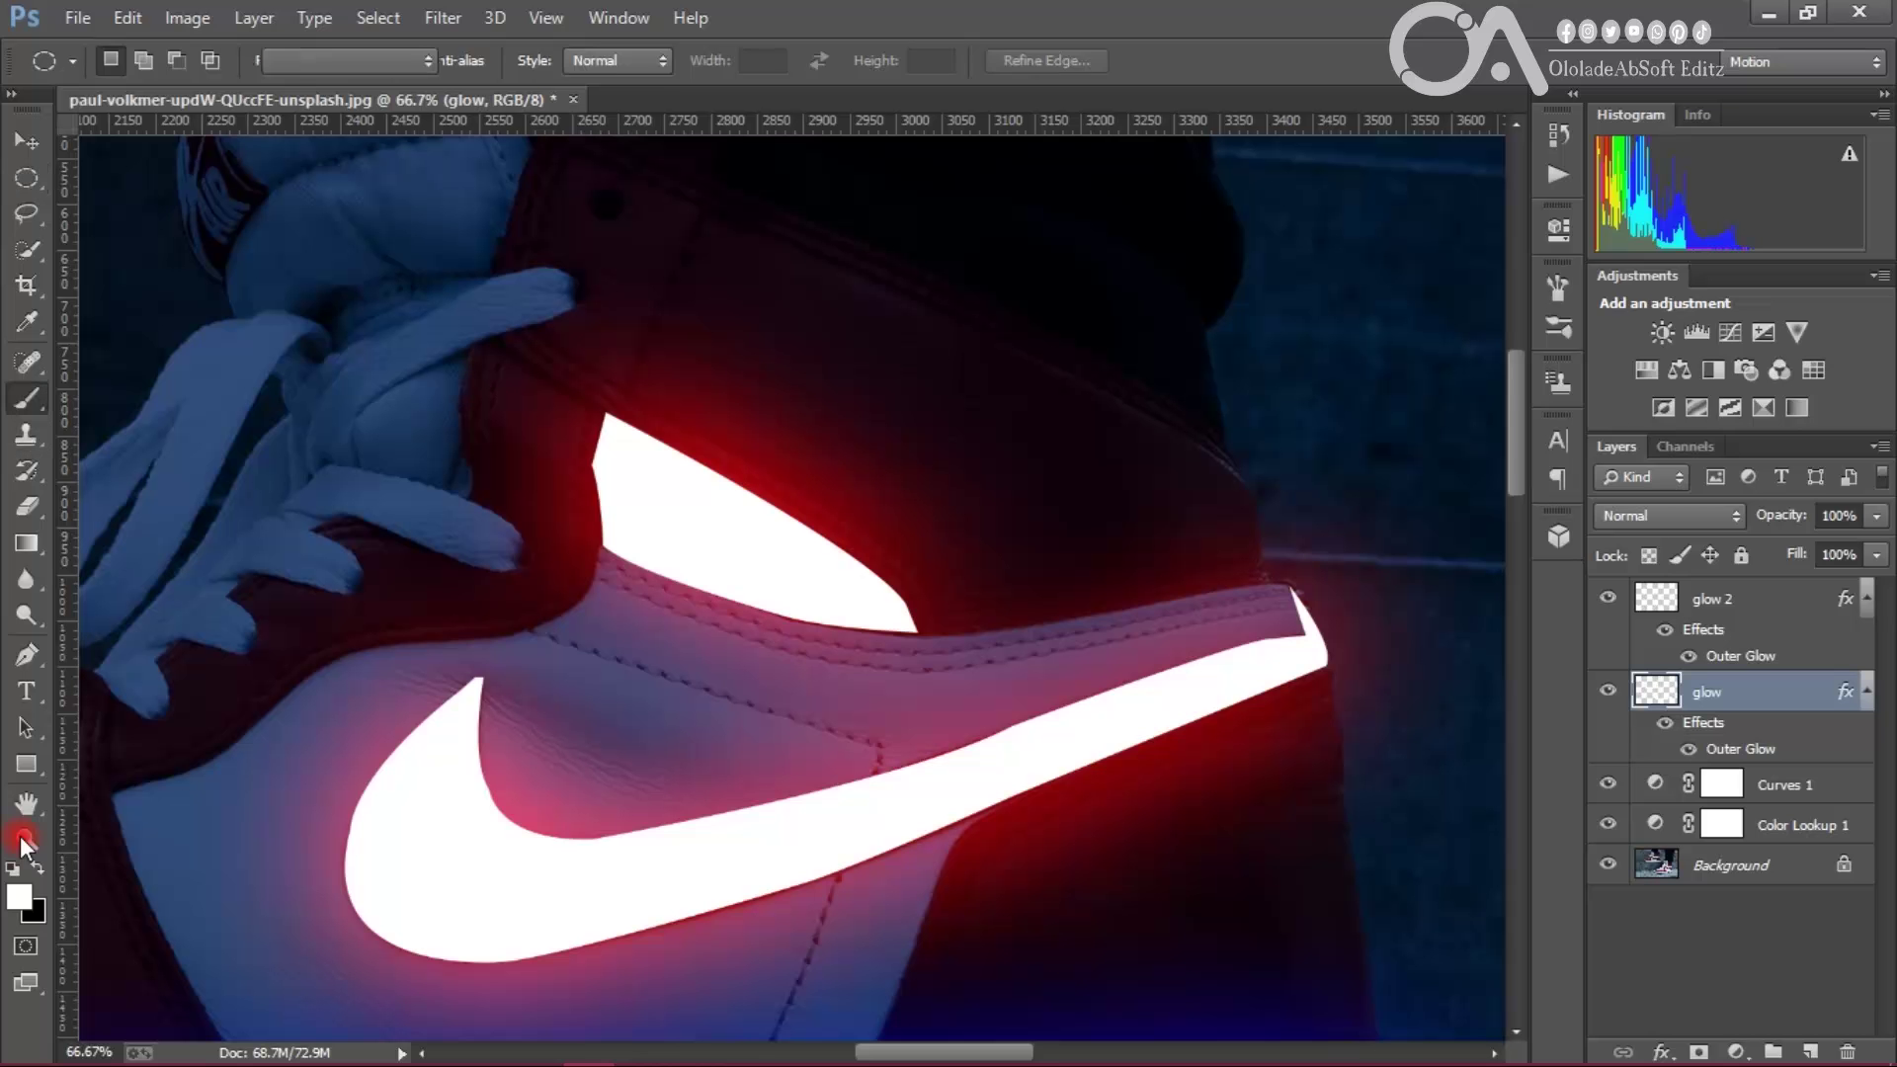
key("bracketright")
key("bracketright")
key("bracketright")
key("bracketright")
key("bracketright")
key("bracketright")
key("bracketright")
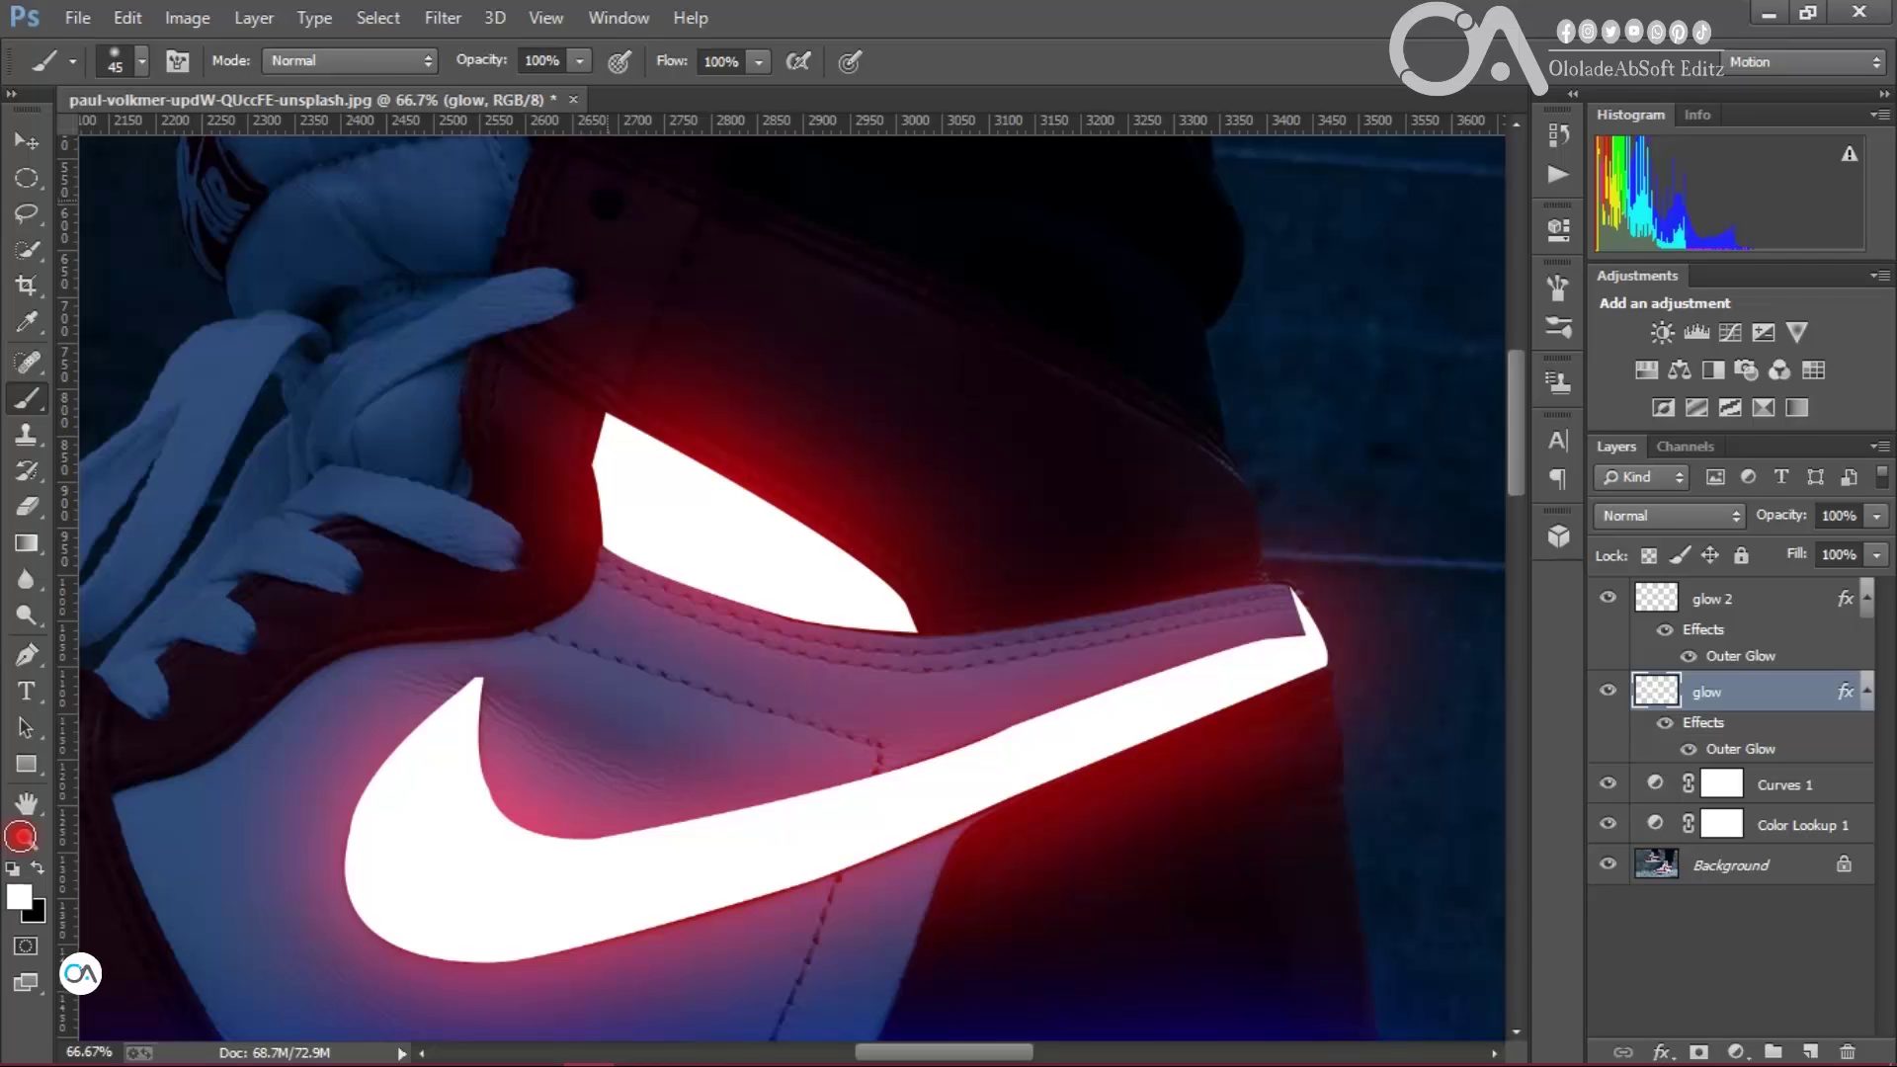
Step: Try white brush dots on the raised sneaker's eyelet and lace tip on the glow layer, and undo them back to the glow 2 layer
left_click(607, 199)
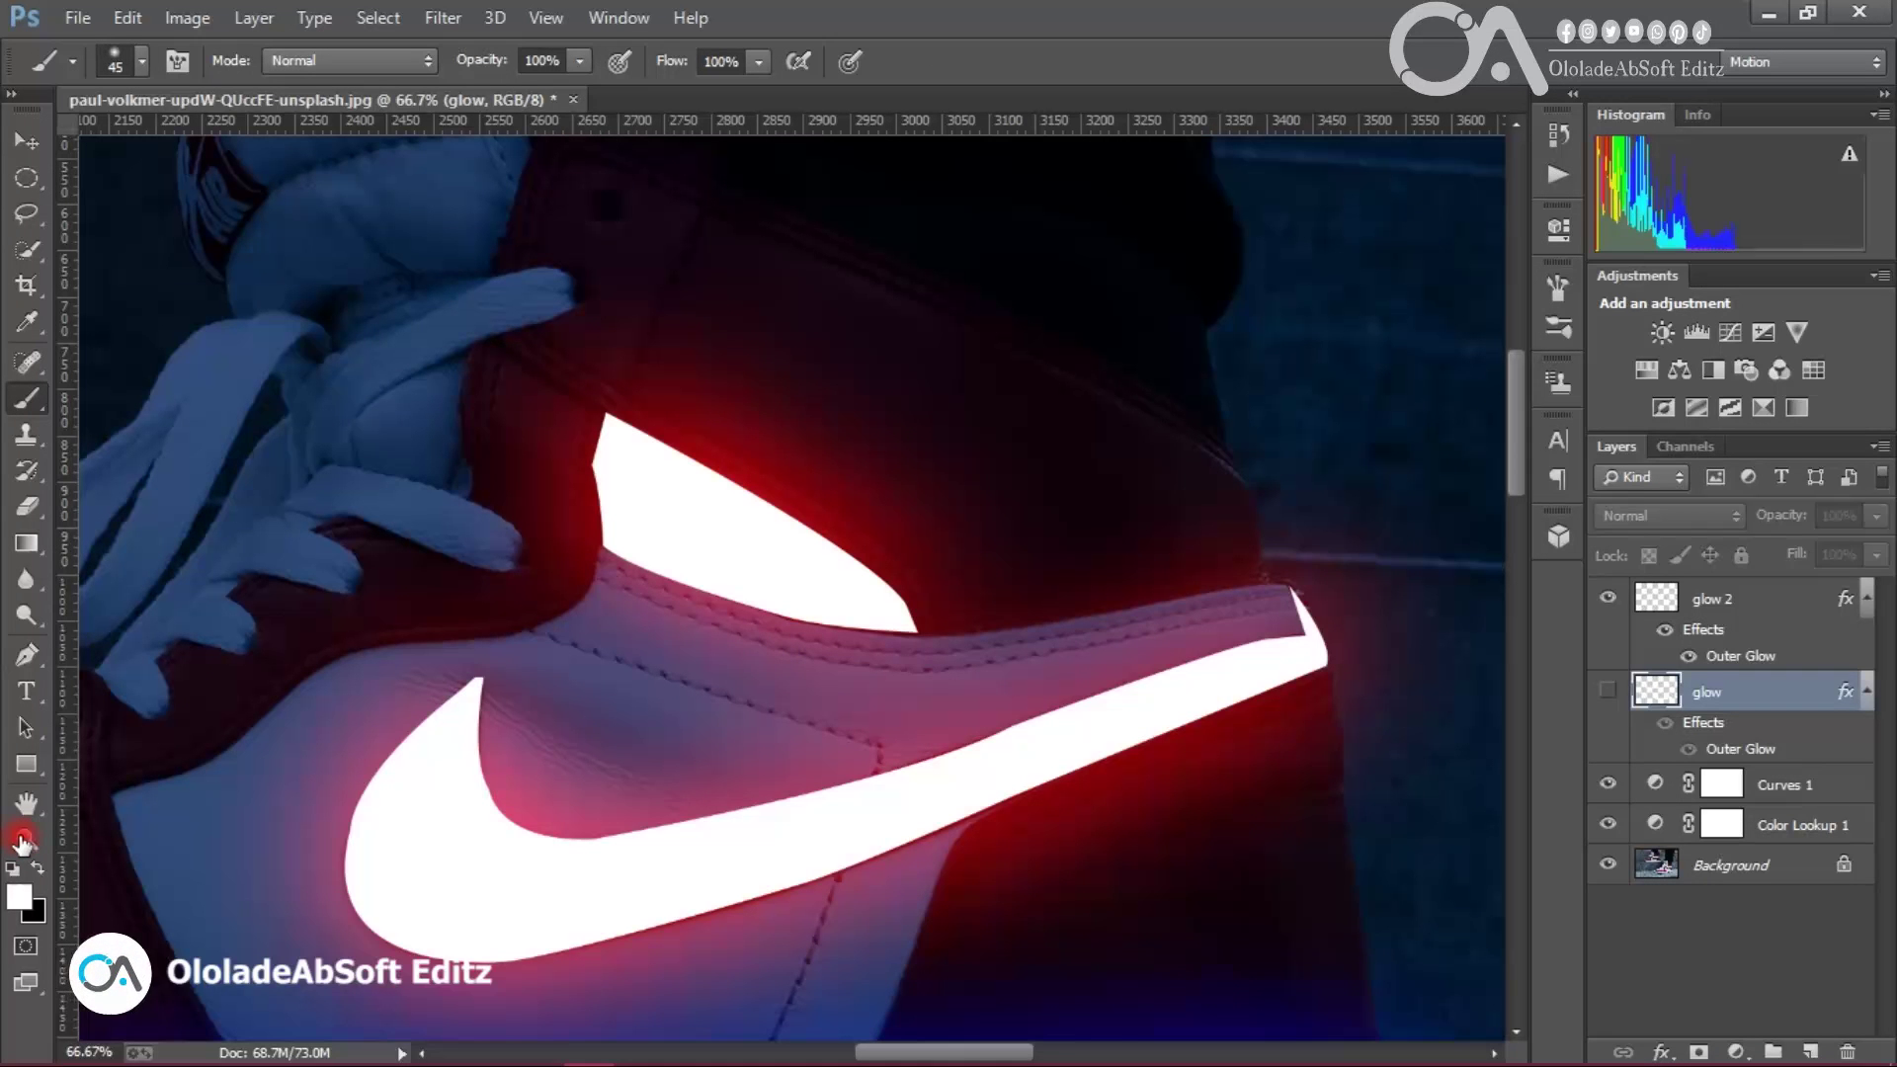
left_click(571, 288)
scroll(21, 845, "down", 7)
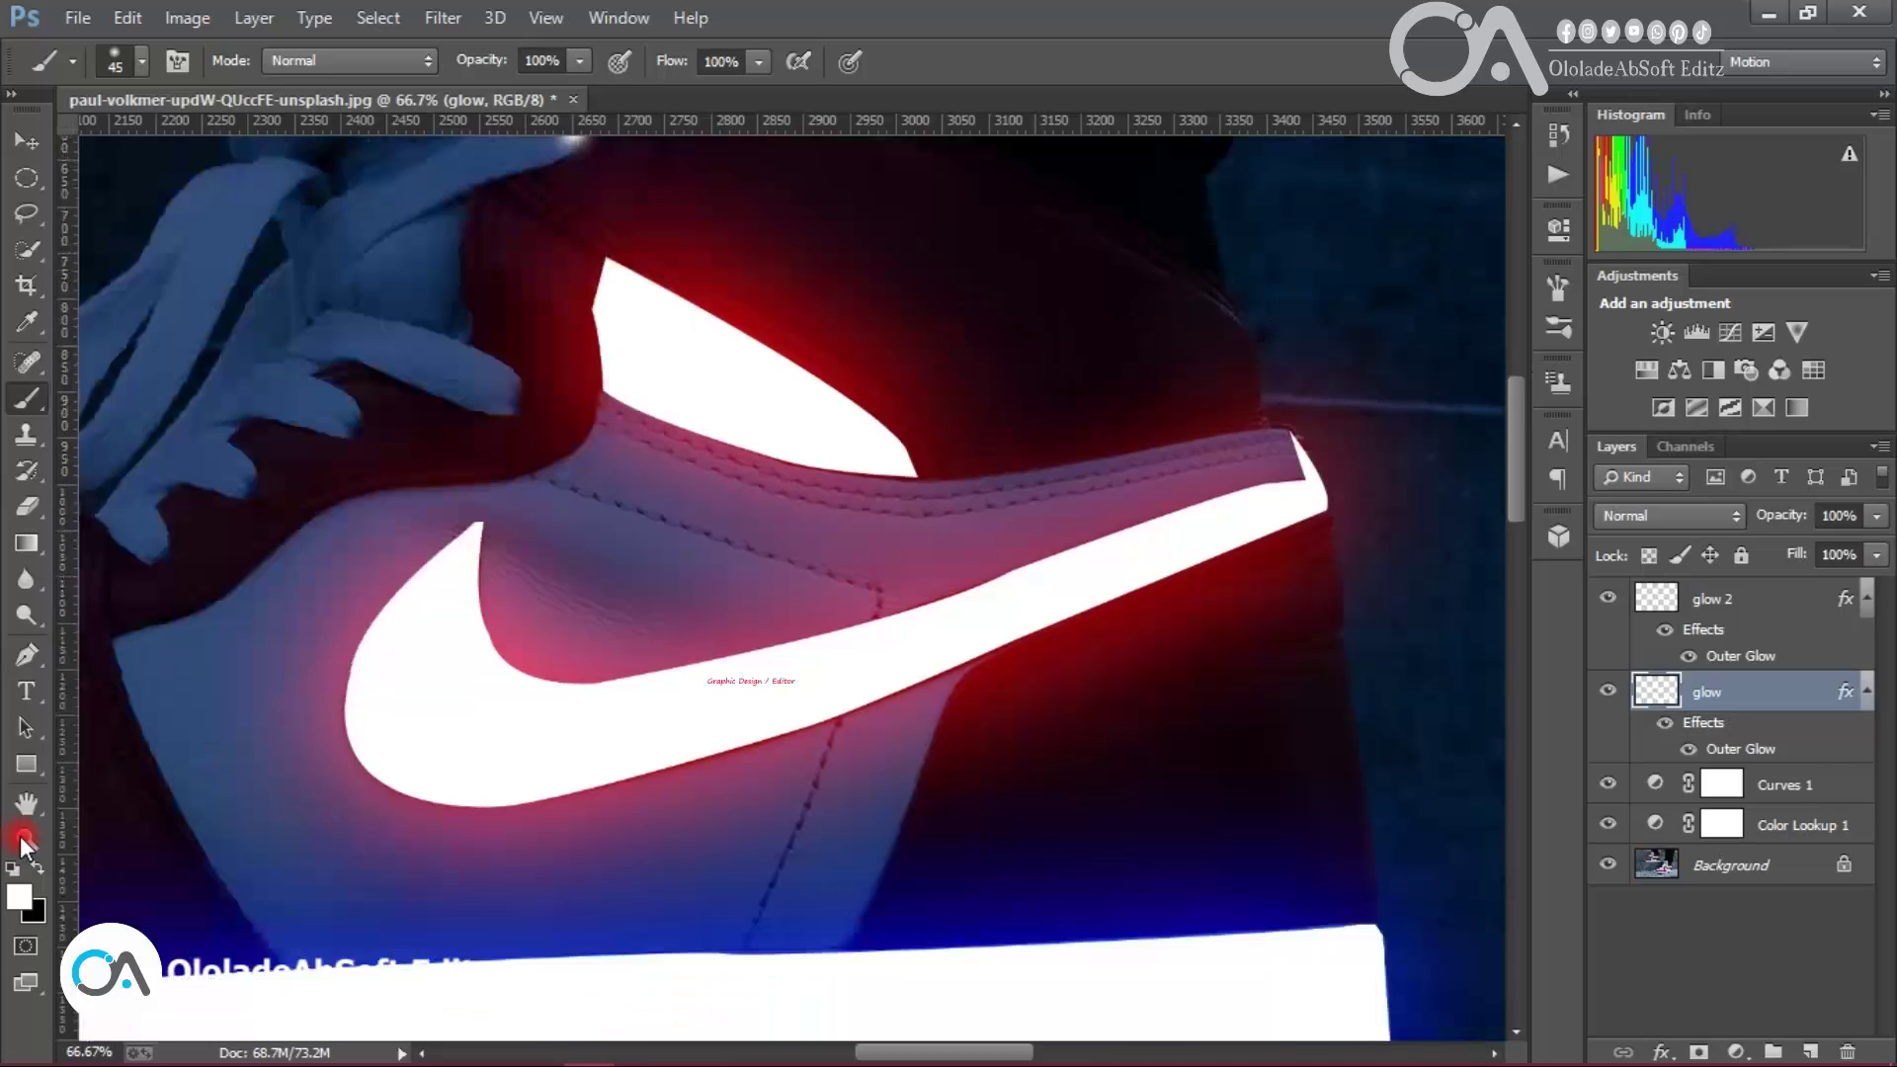
scroll(22, 845, "up", 10)
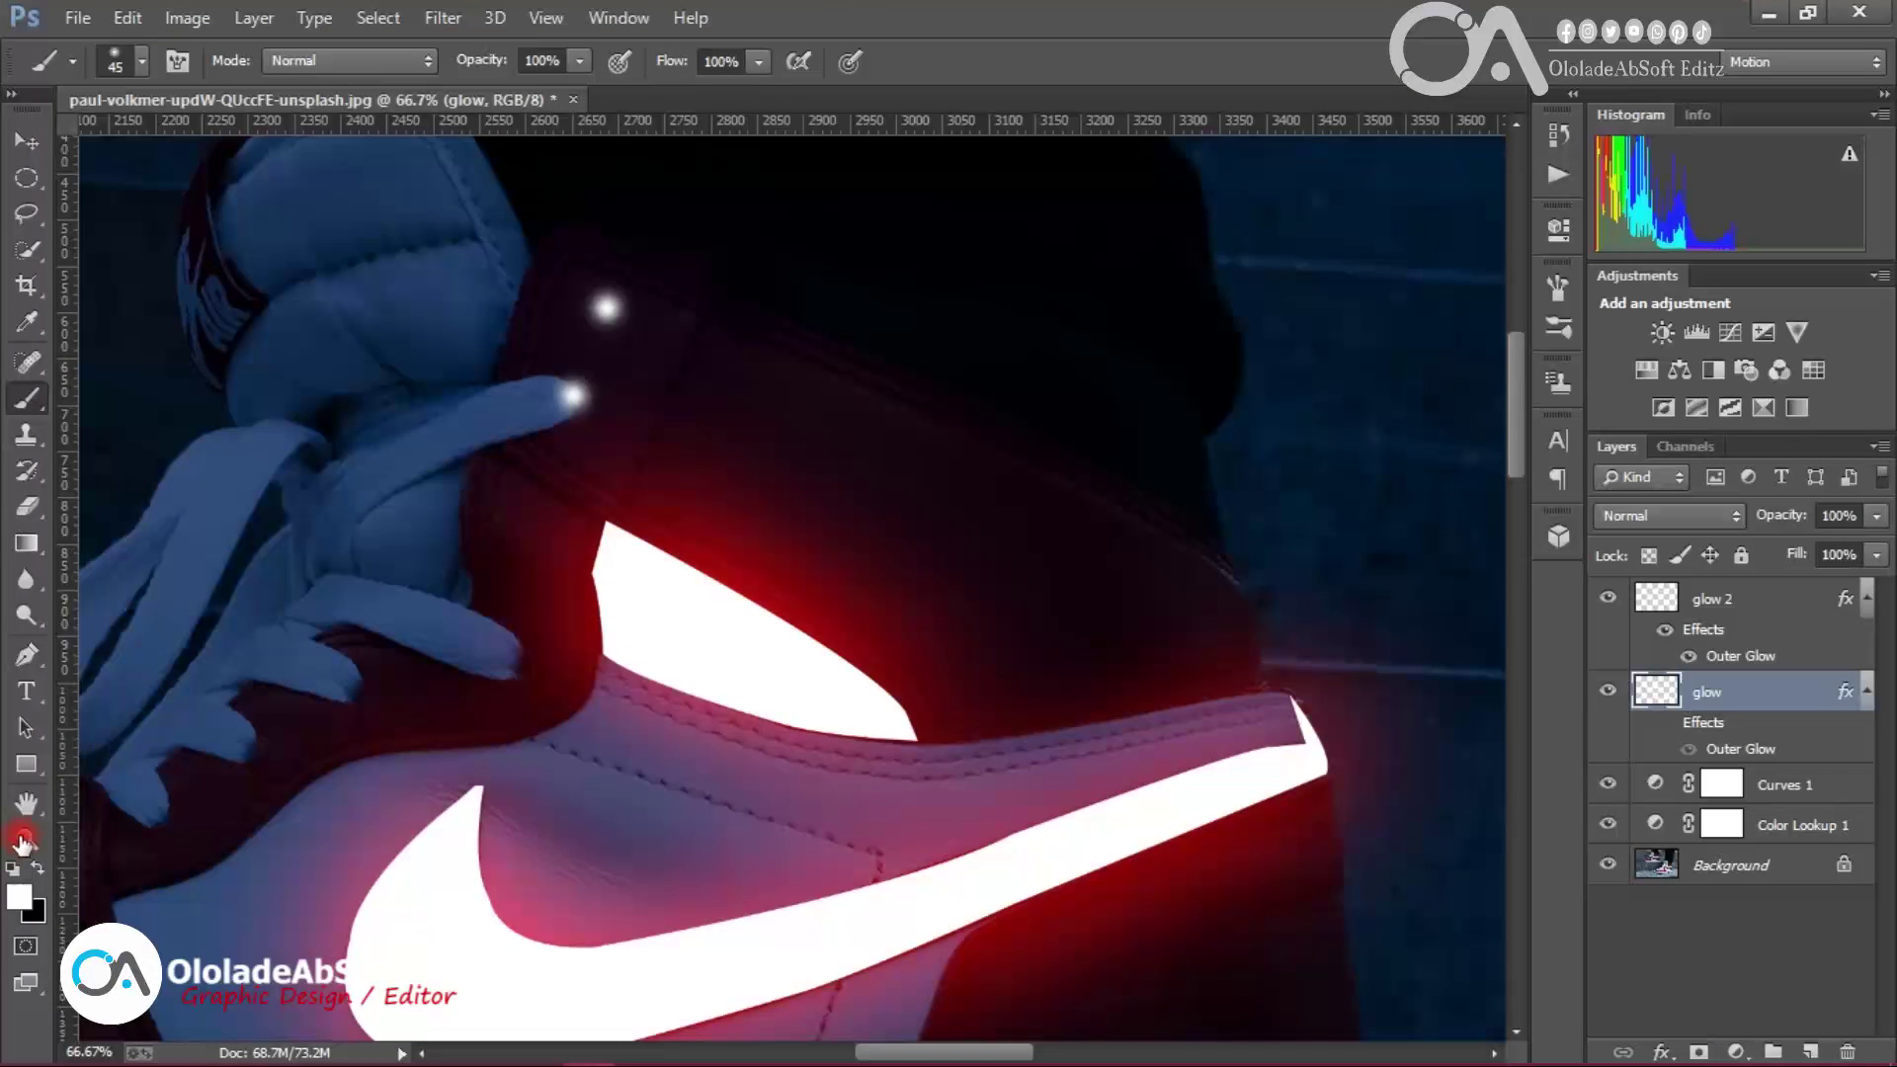
scroll(22, 845, "down", 4)
scroll(22, 845, "up", 4)
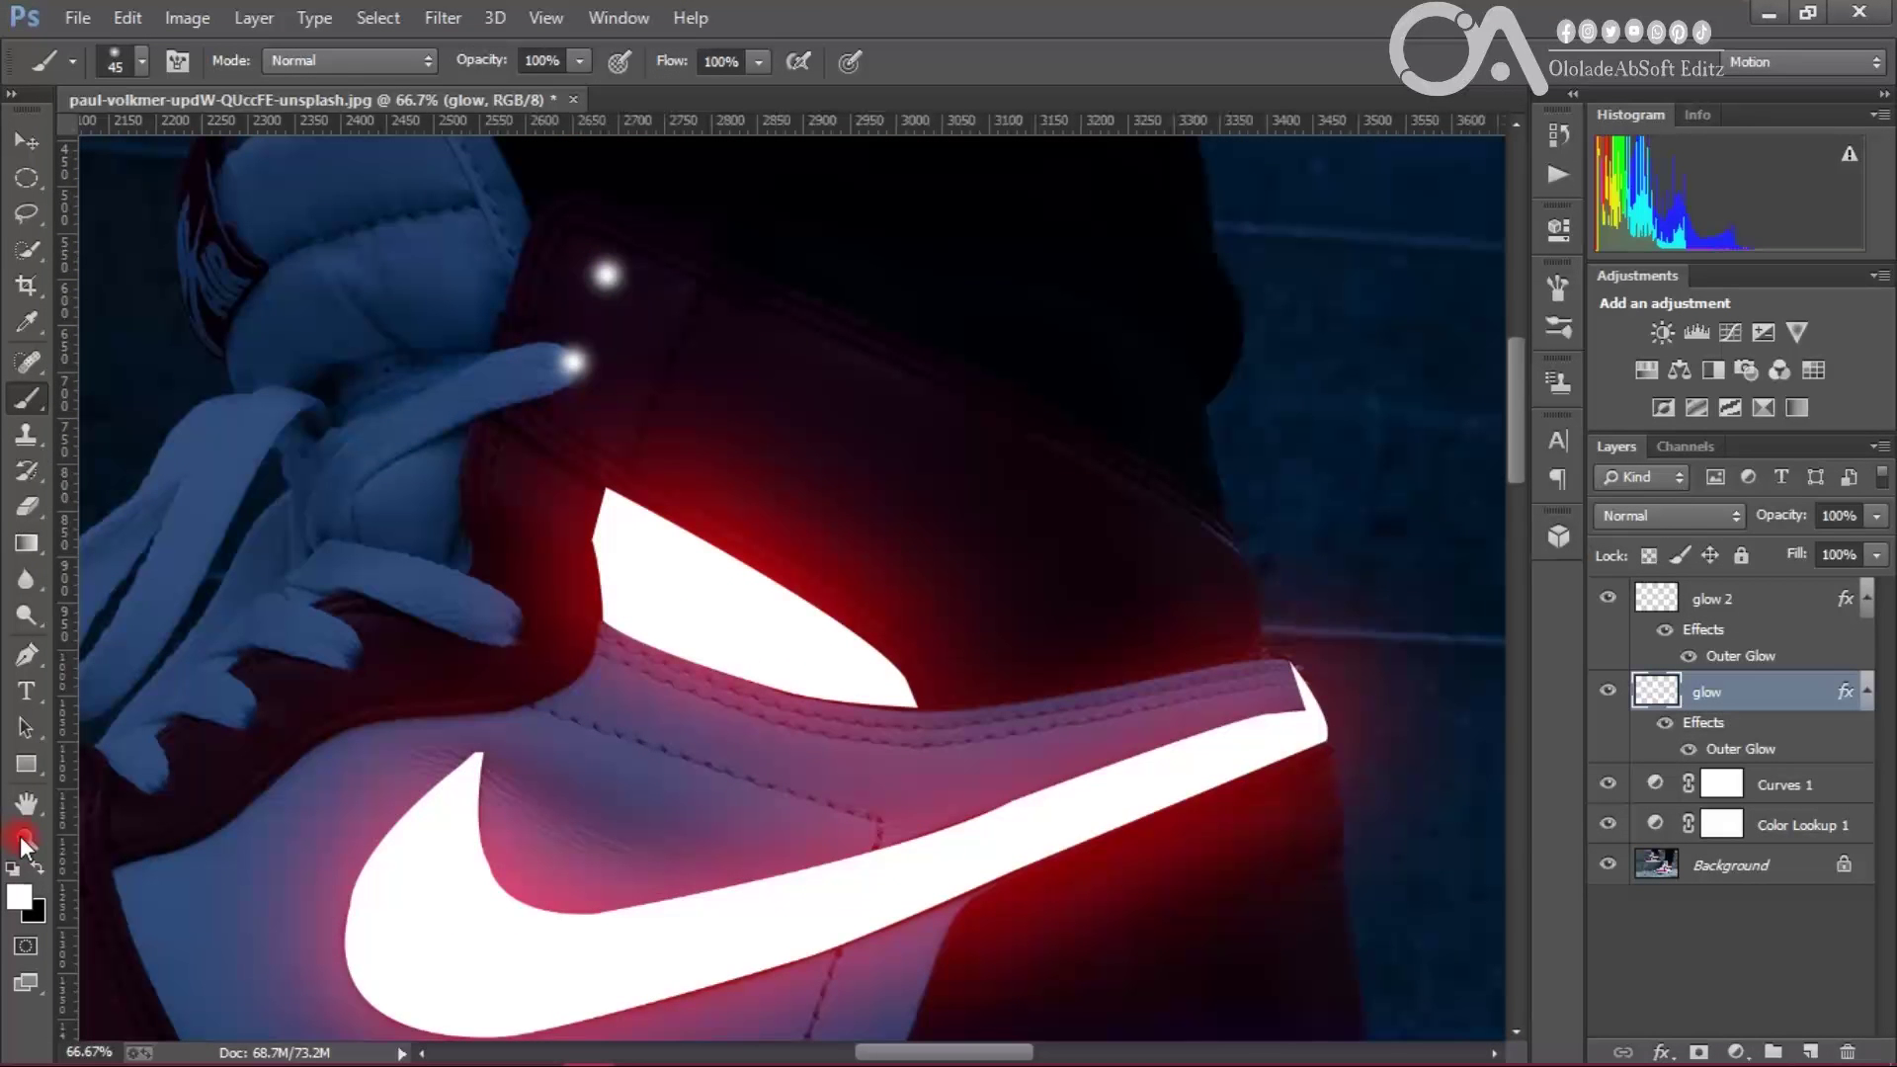
key("ctrl+z")
key("ctrl+z")
key("ctrl+alt+z")
key("ctrl+alt+z")
key("ctrl+alt+z")
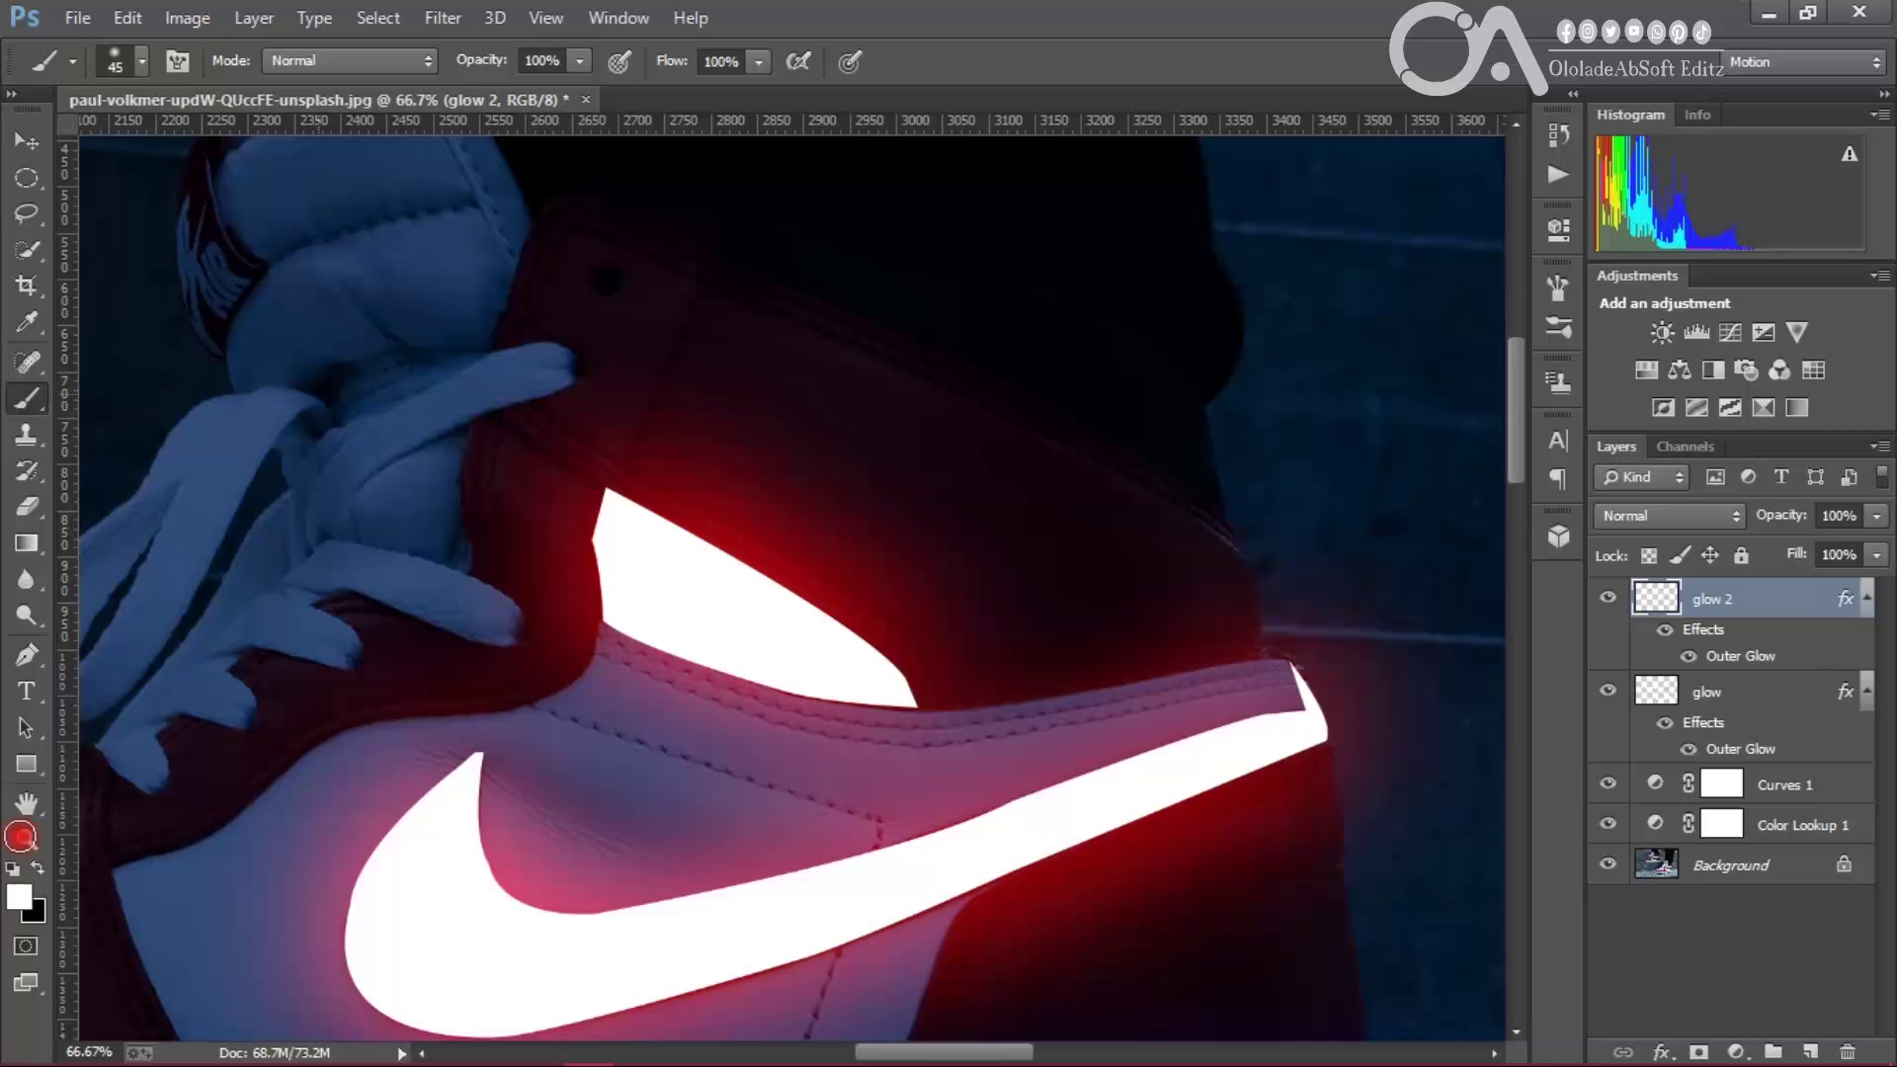
Step: Dab one white brush dot on the upper eyelet of each sneaker on the glow 2 layer, and select the glow layer
scroll(22, 837, "left", 9)
scroll(21, 838, "down", 1)
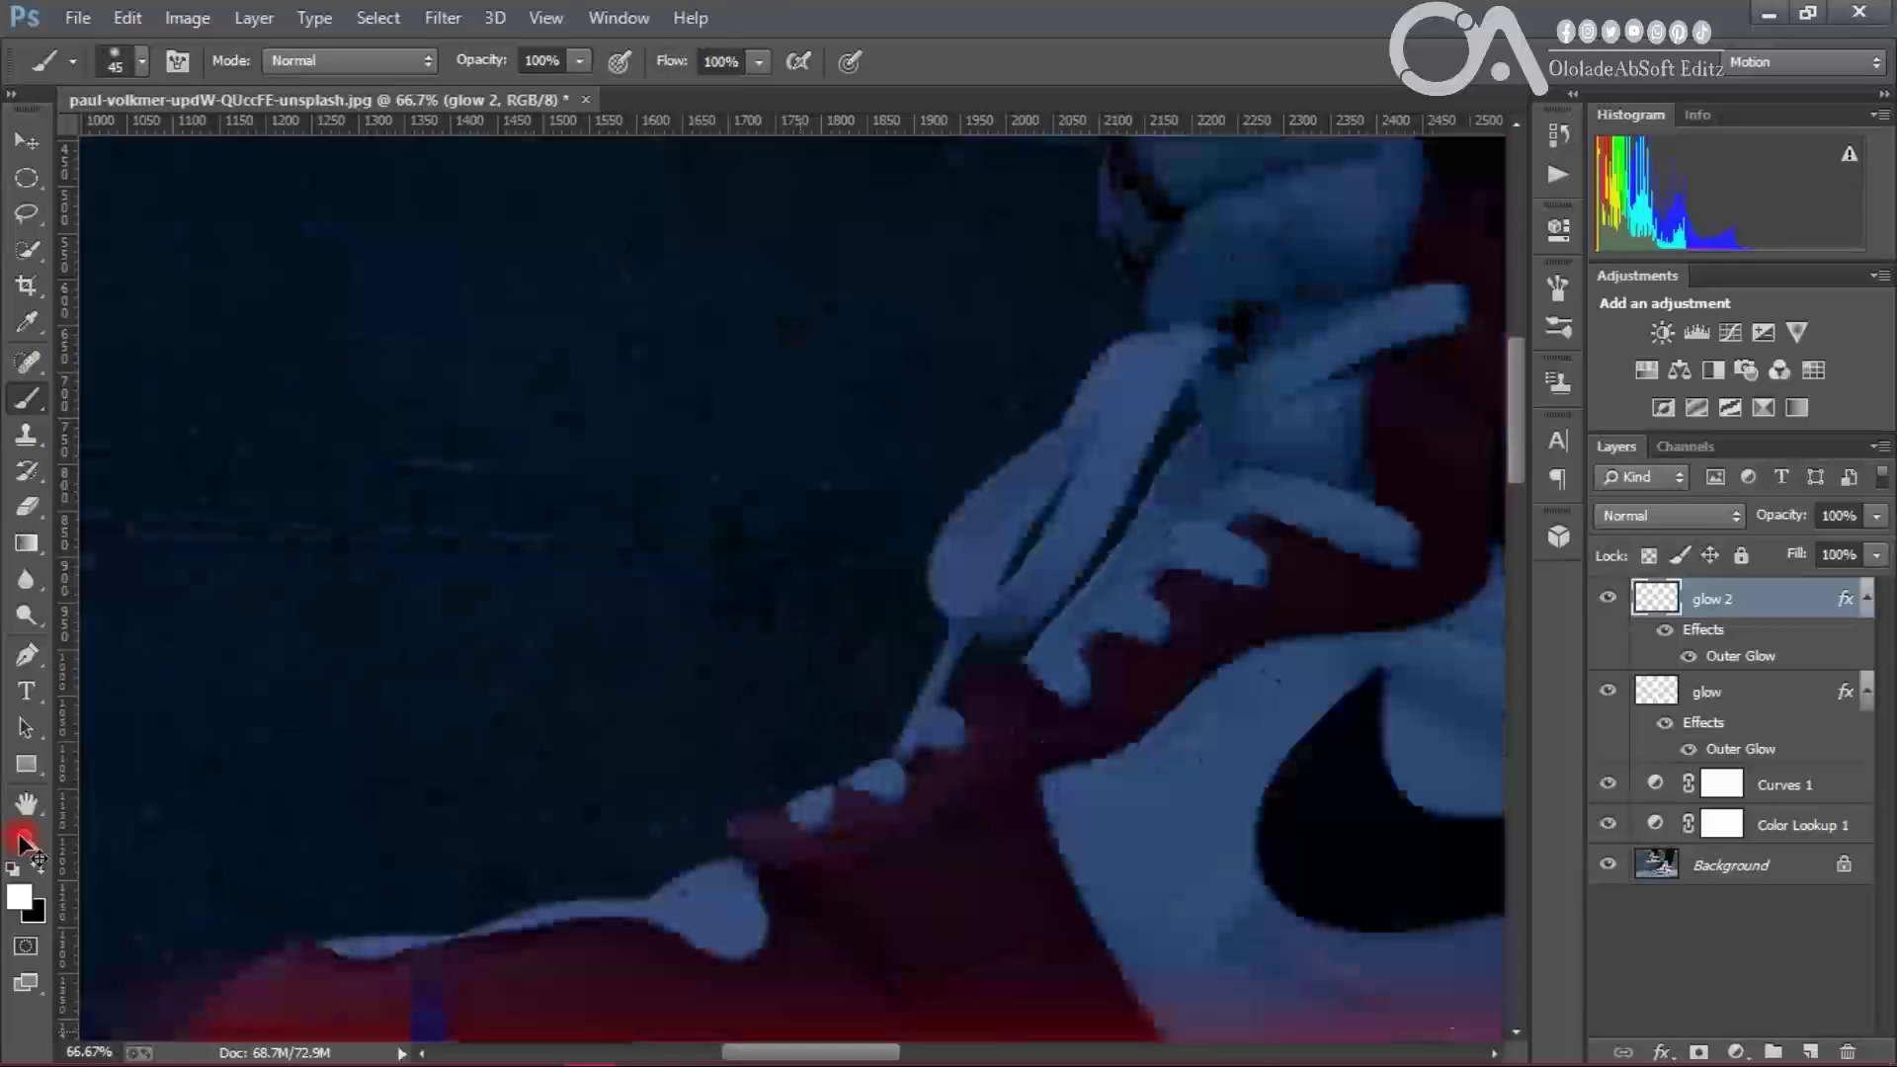
key("ctrl+0")
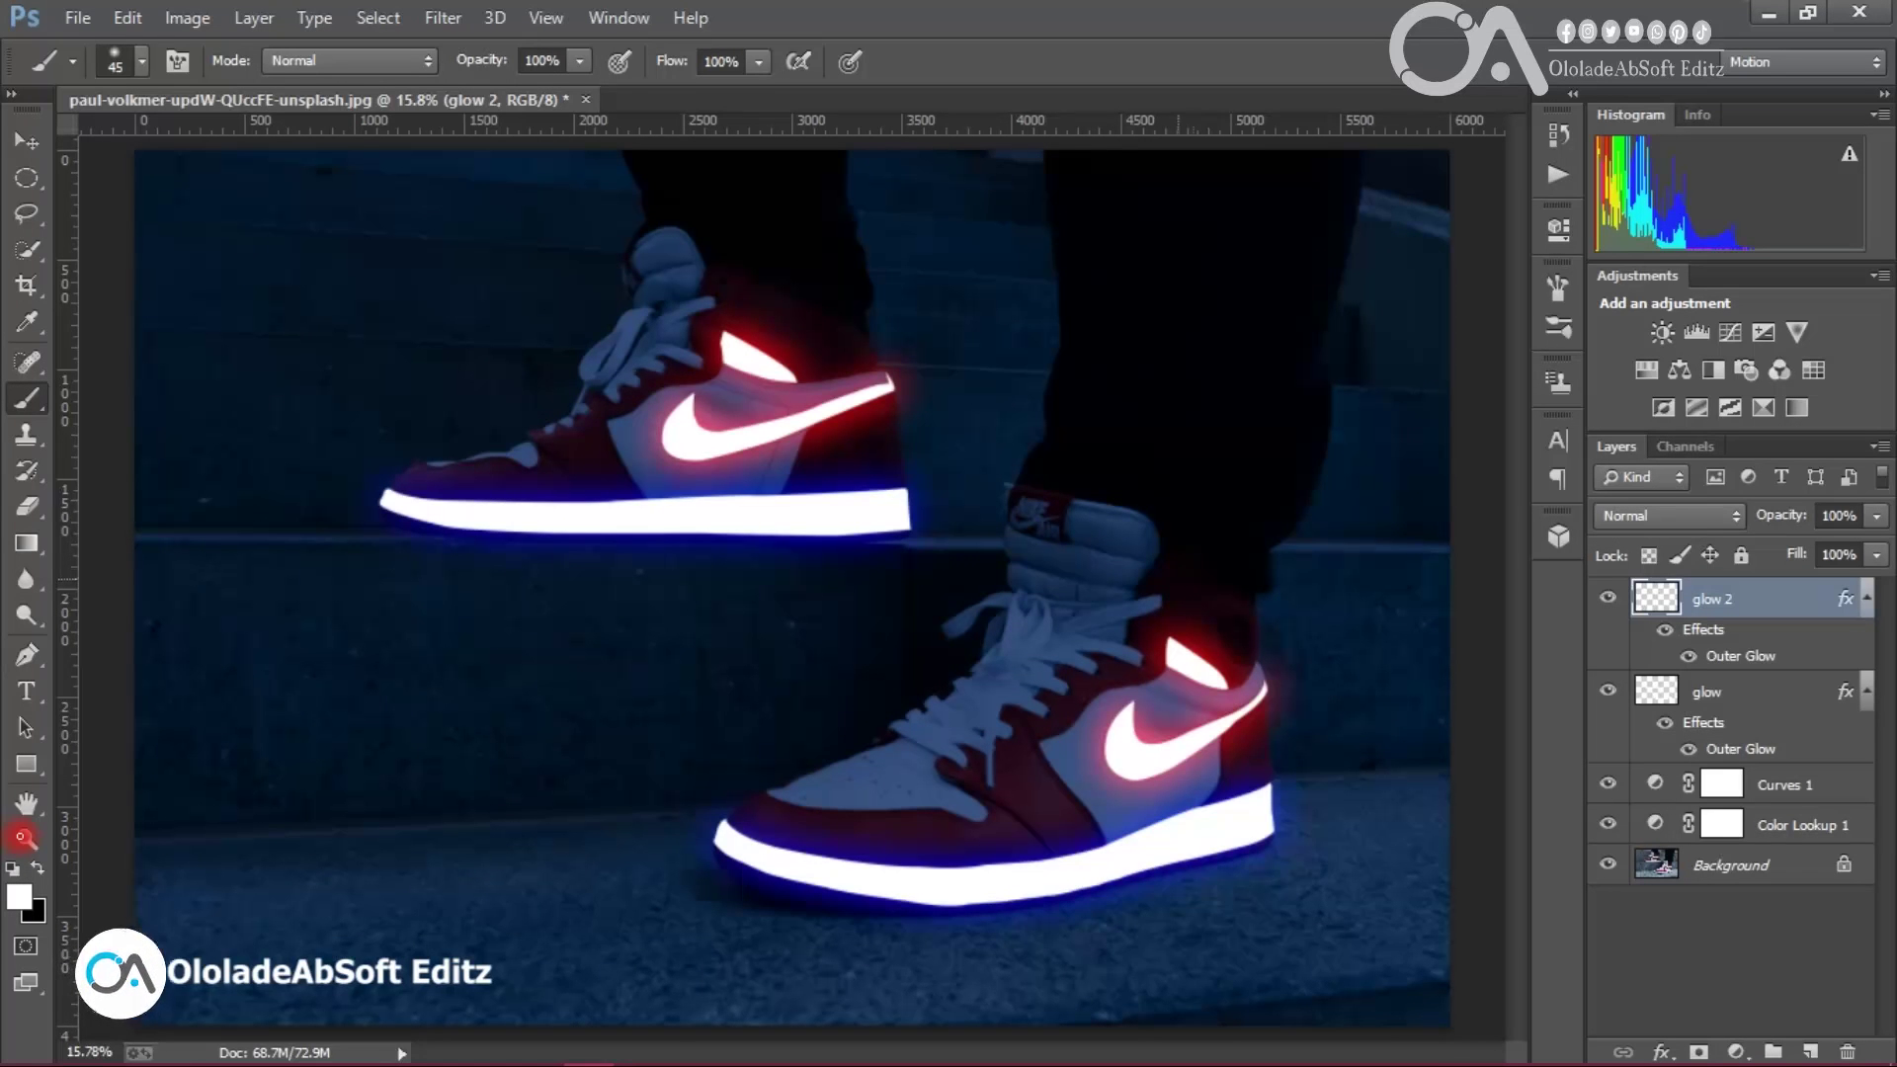
left_click(1177, 579)
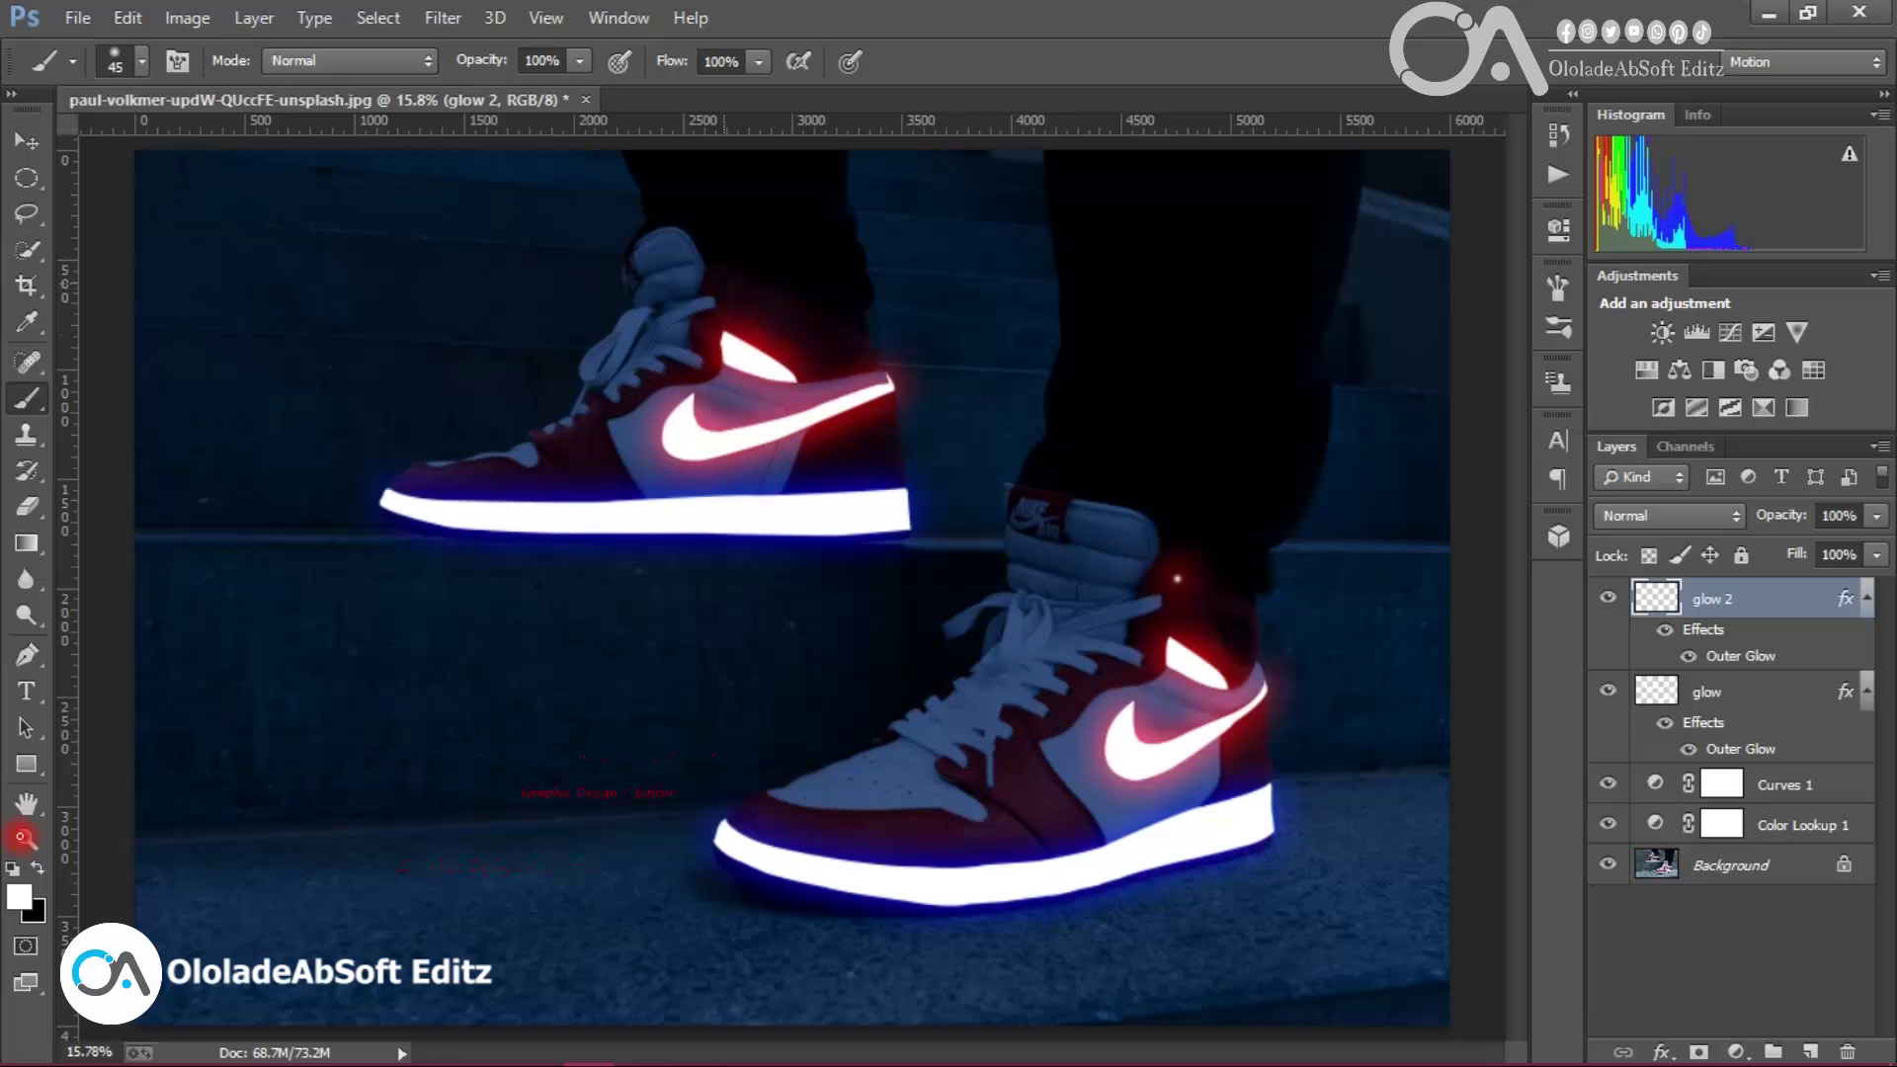
left_click(722, 280)
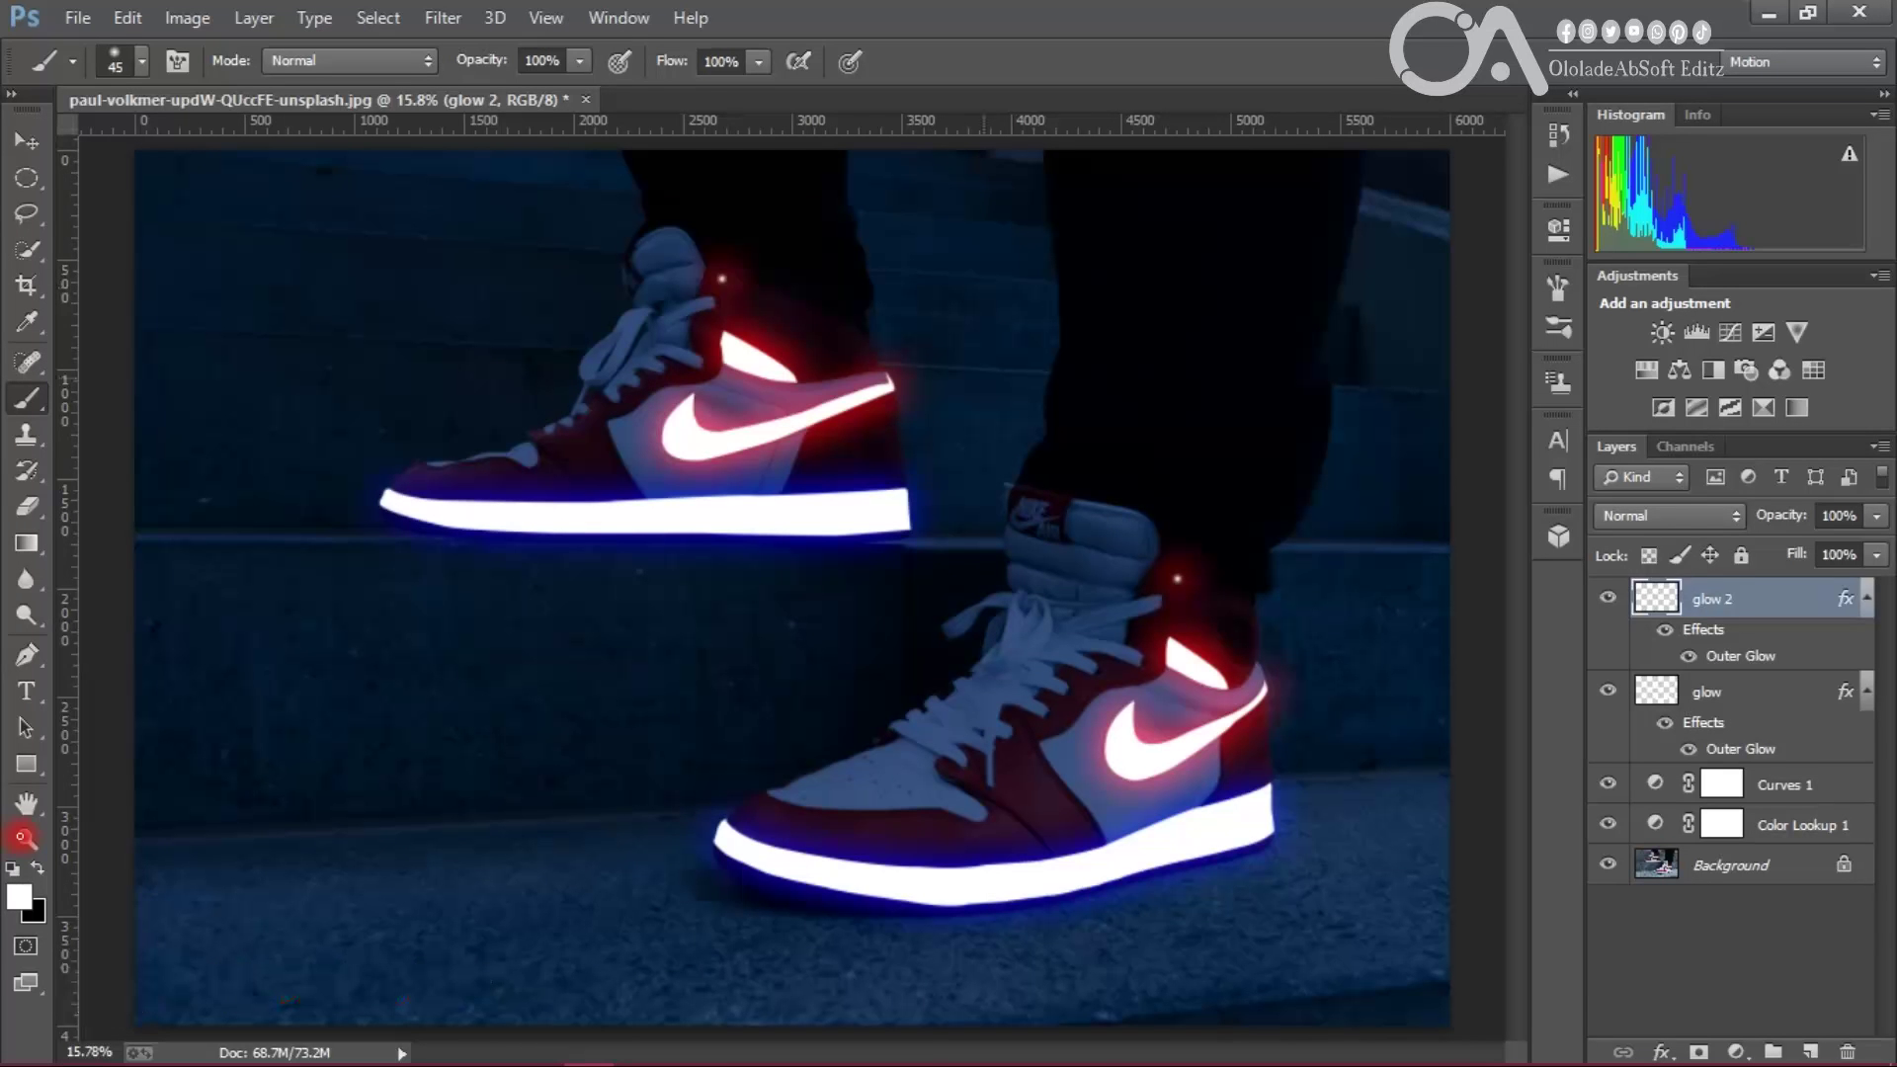
left_click(1718, 693)
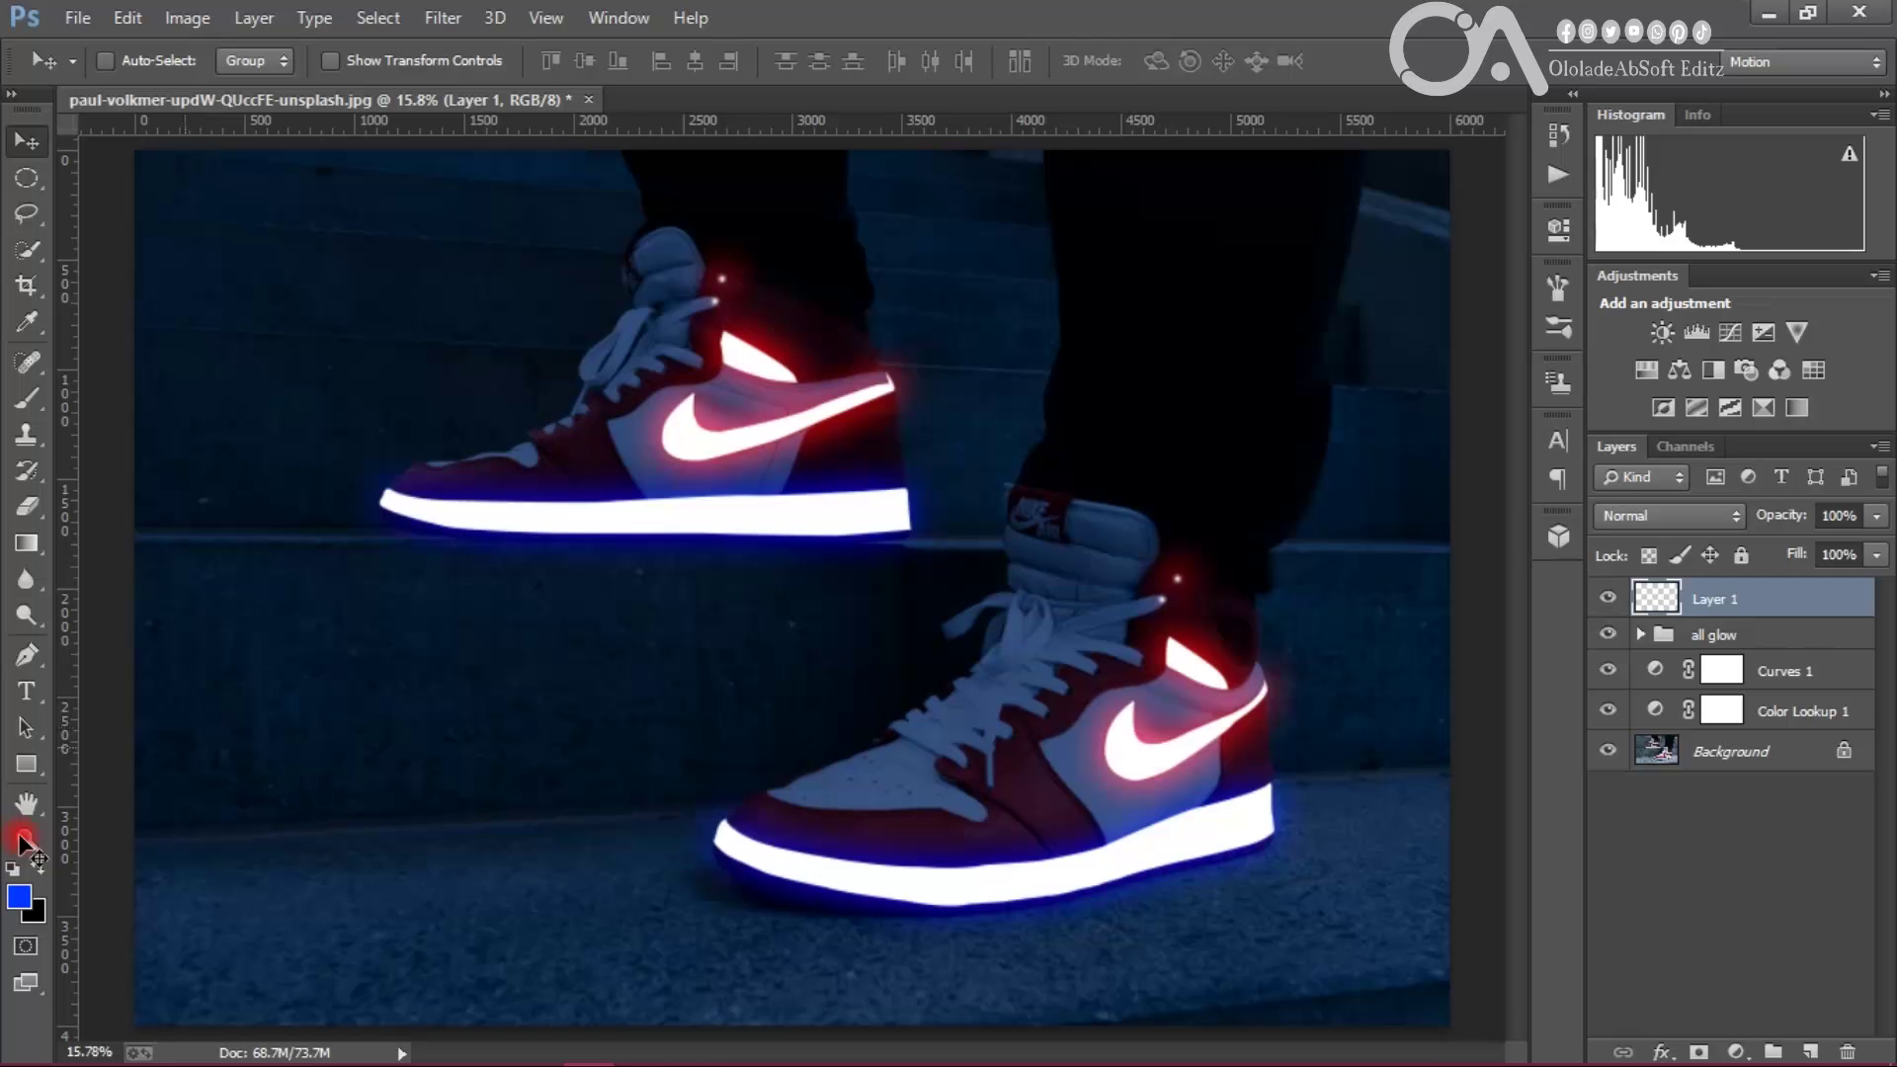
Step: Enlarge the brush to 1900 px with 62% flow and paint blue light on the ground beneath the front sneaker on Layer 1
key("b")
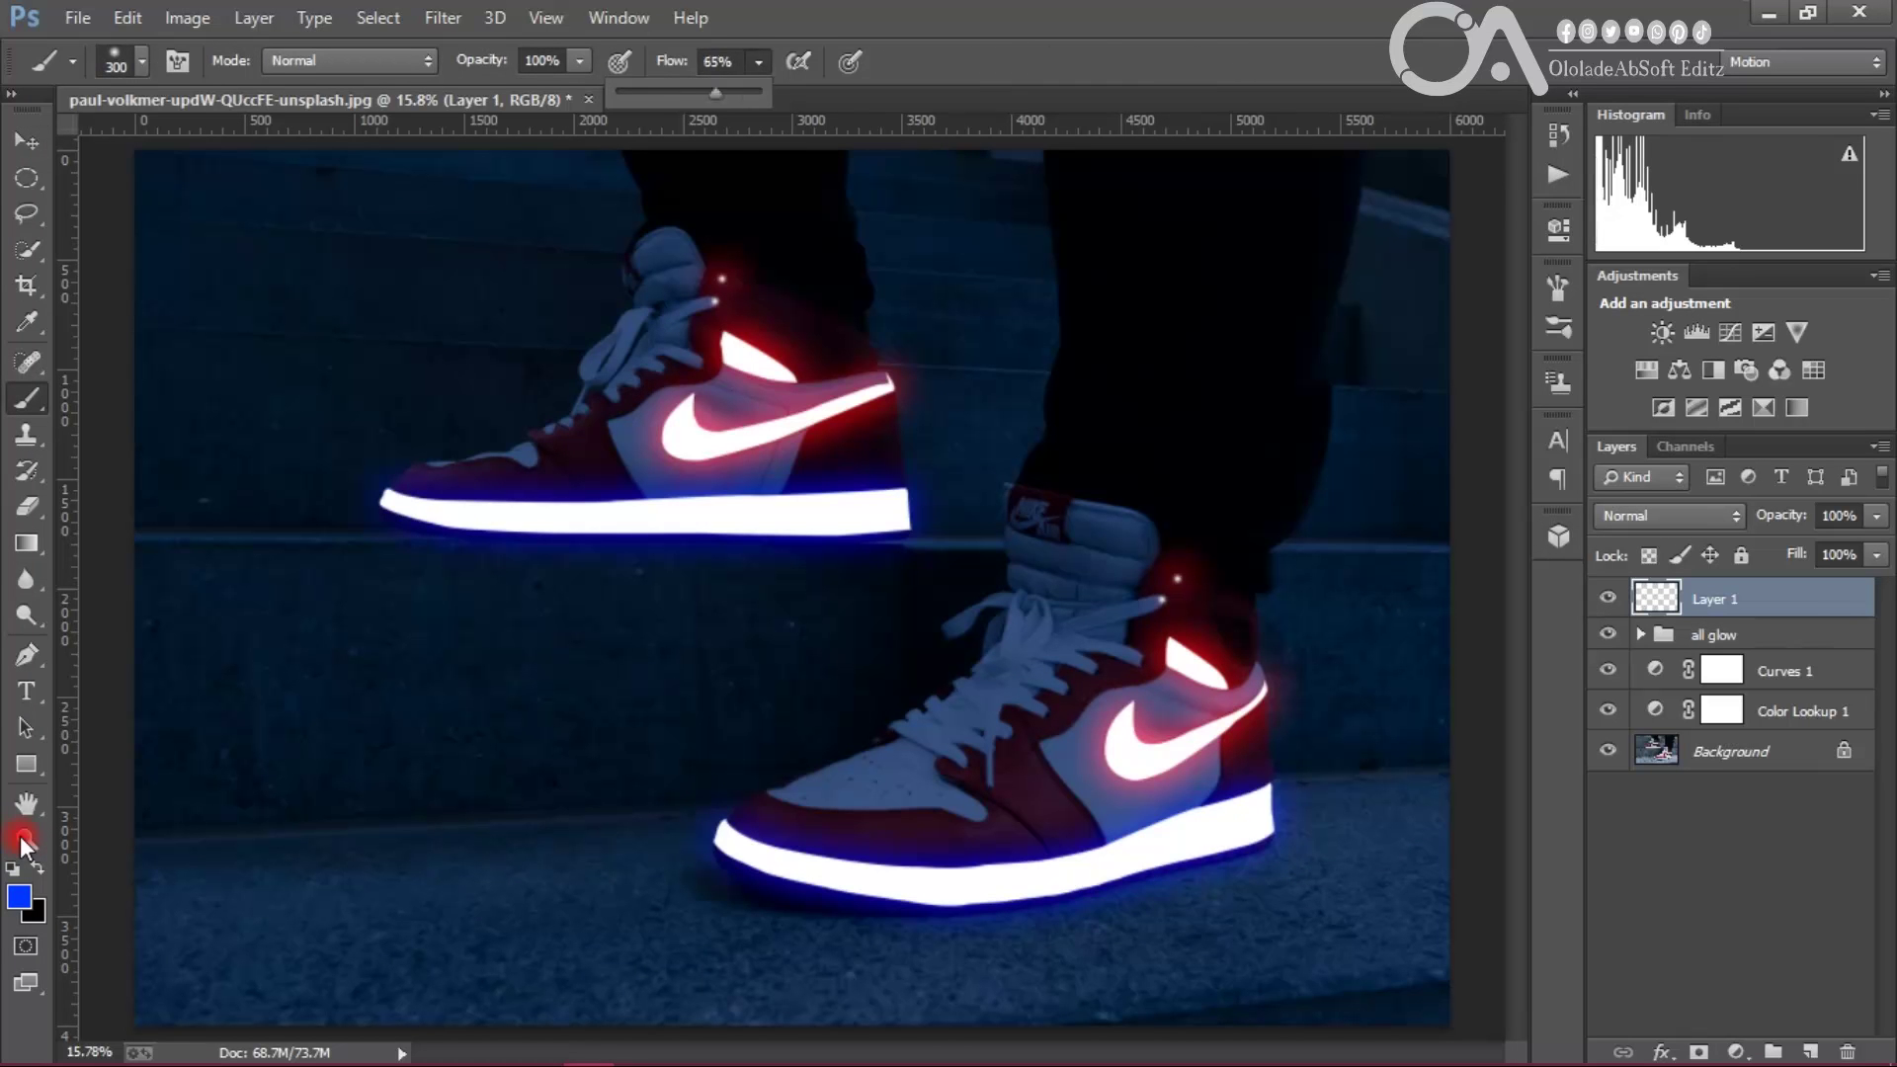
key("bracketright")
key("bracketright")
key("bracketright")
key("bracketright")
key("bracketright")
key("bracketright")
key("bracketright")
key("bracketright")
key("bracketright")
key("bracketright")
key("bracketright")
key("bracketright")
key("bracketright")
key("bracketright")
key("bracketright")
key("bracketright")
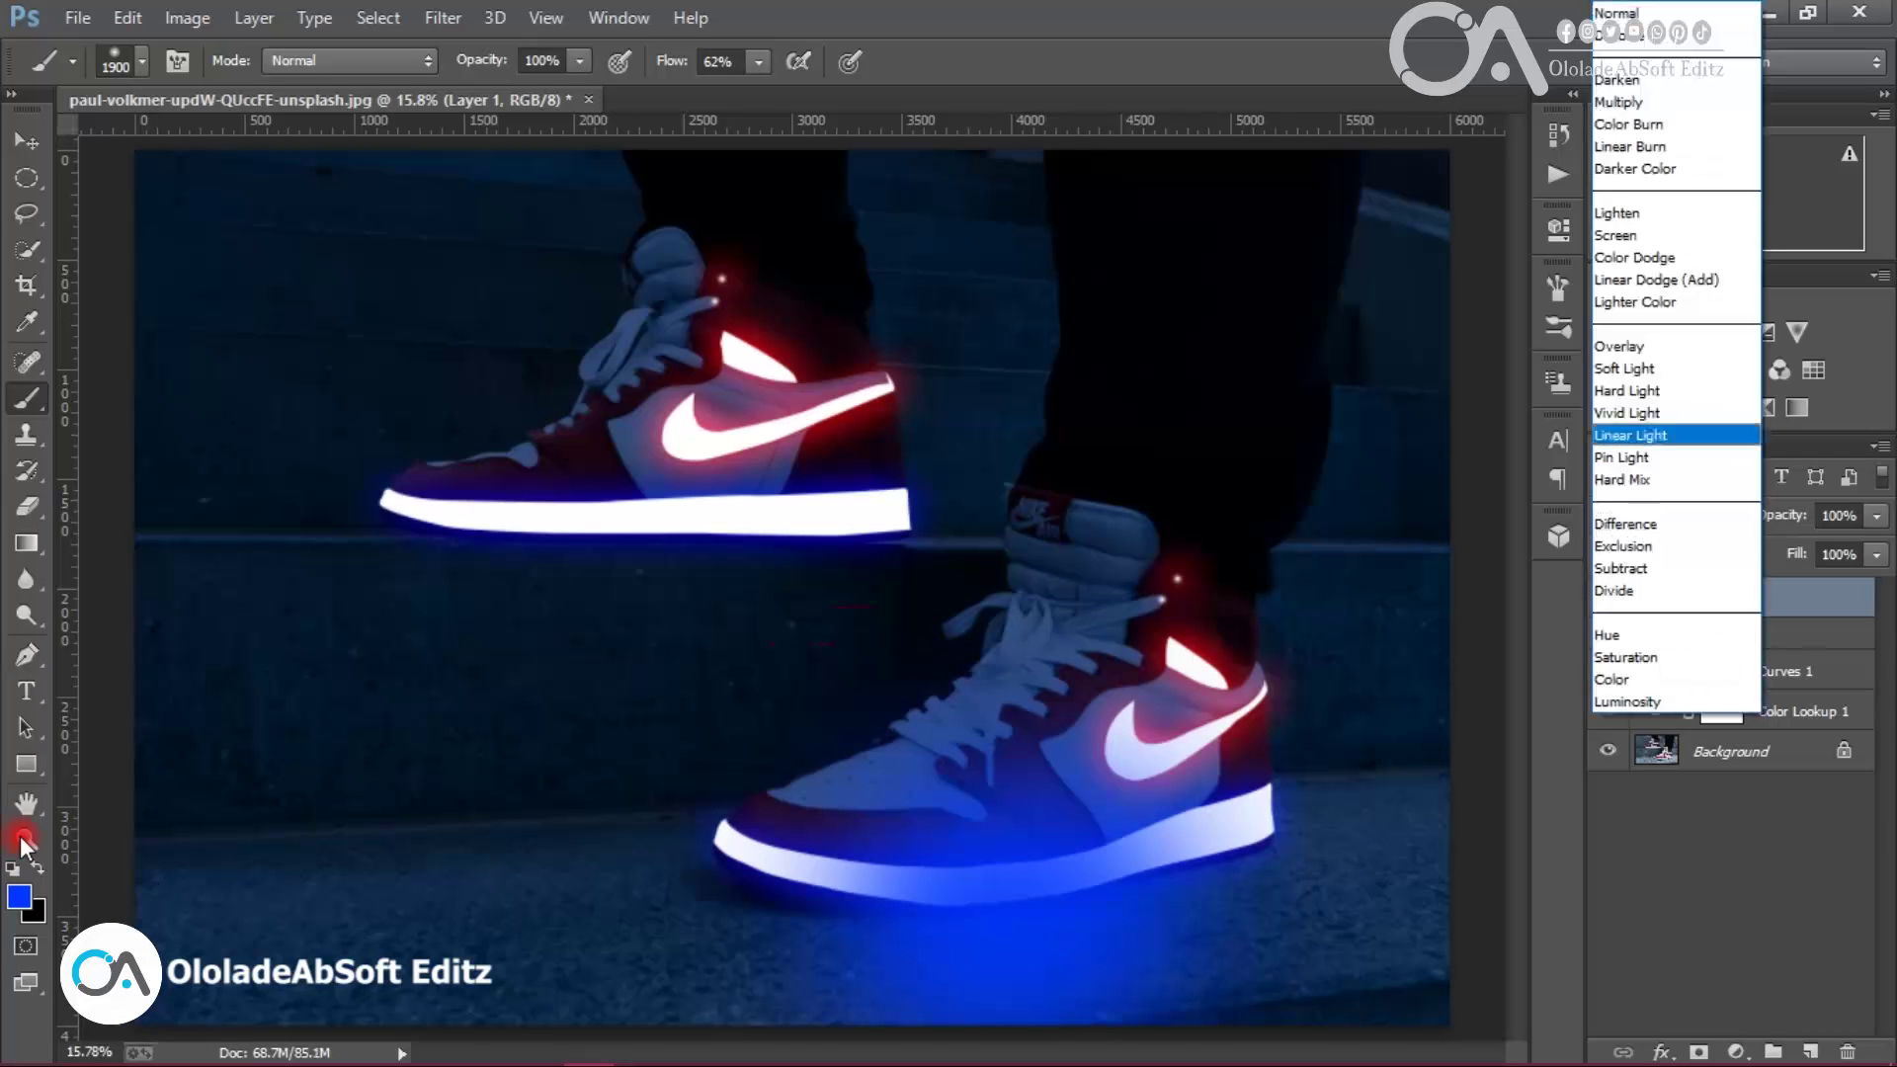
Step: Set Layer 1's blend mode to Soft Light and the brush flow to 38%
key("Up")
key("Up")
key("Up")
key("Return")
key("shift+3")
key("shift+8")
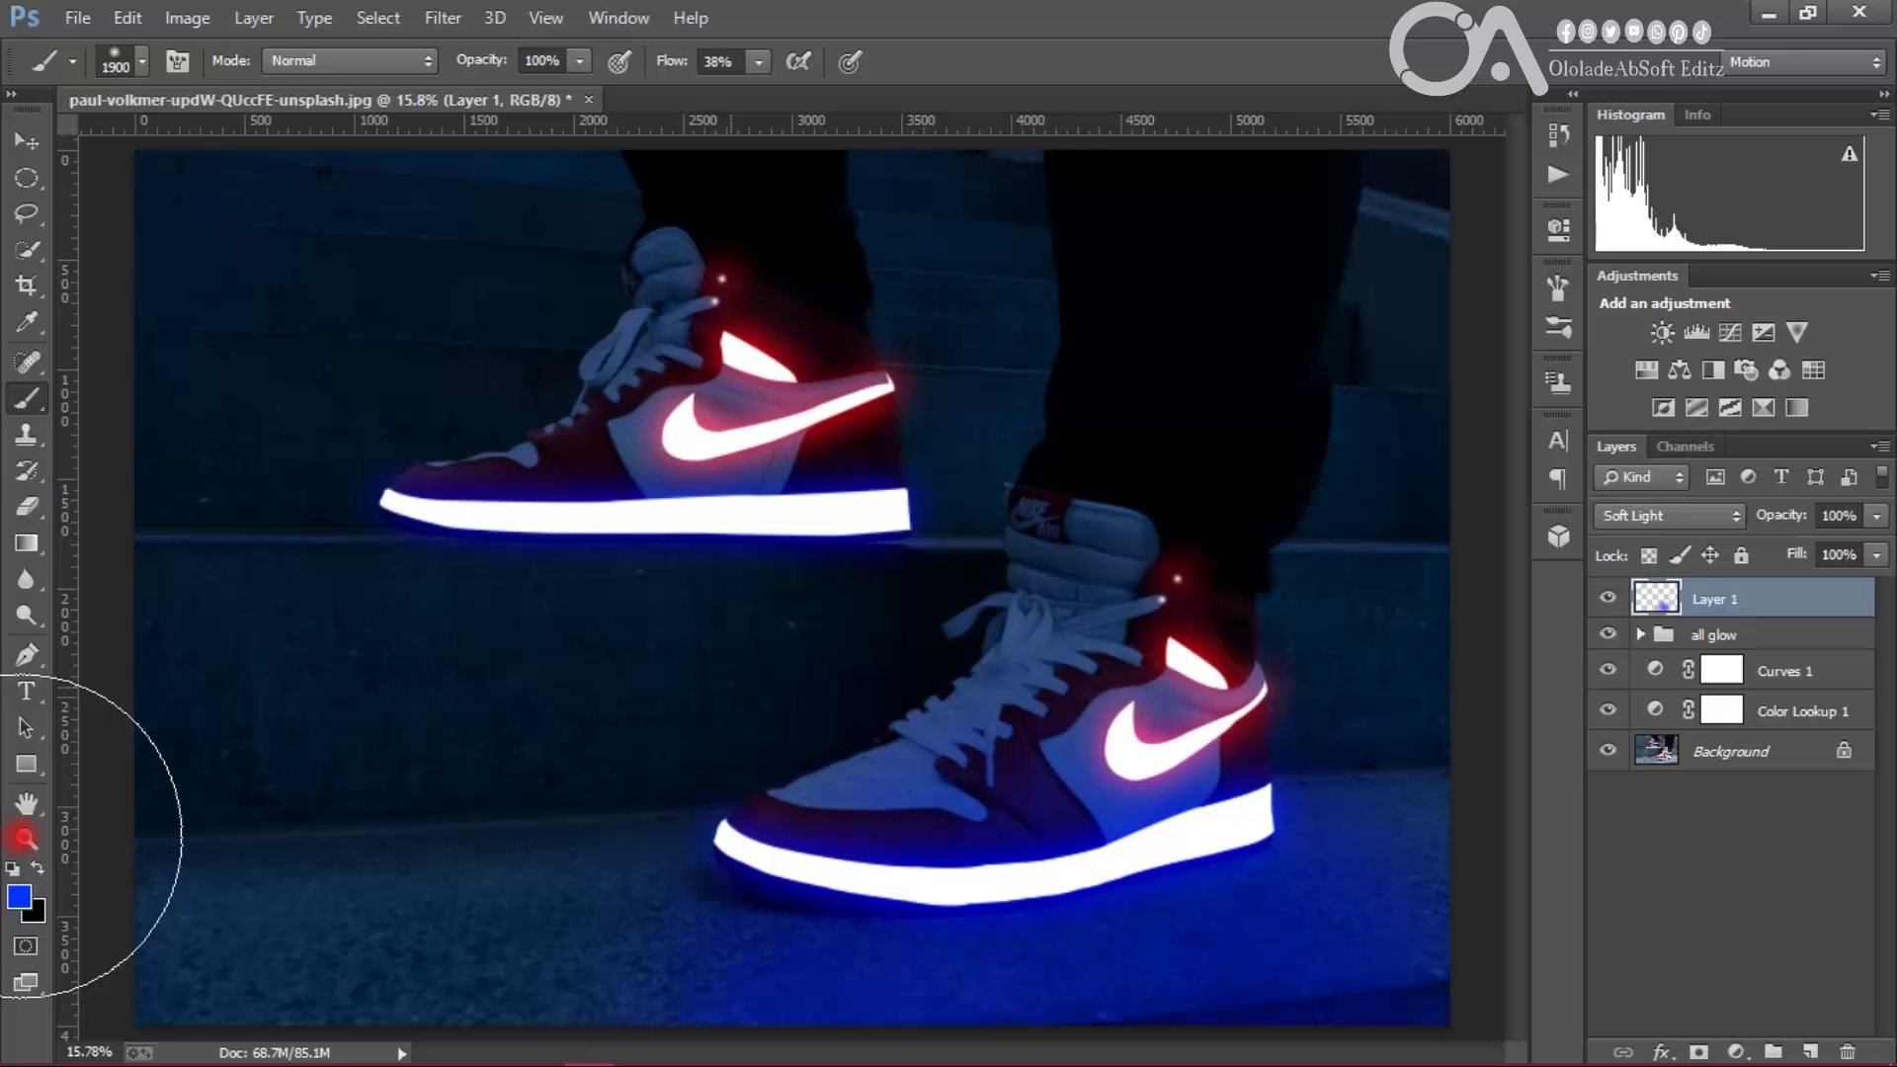
Step: Reduce the brush to 1200 px and paint blue light on the step wall beneath the raised sneaker
key("bracketleft")
key("bracketleft")
key("bracketleft")
key("bracketleft")
key("bracketleft")
key("bracketleft")
key("bracketleft")
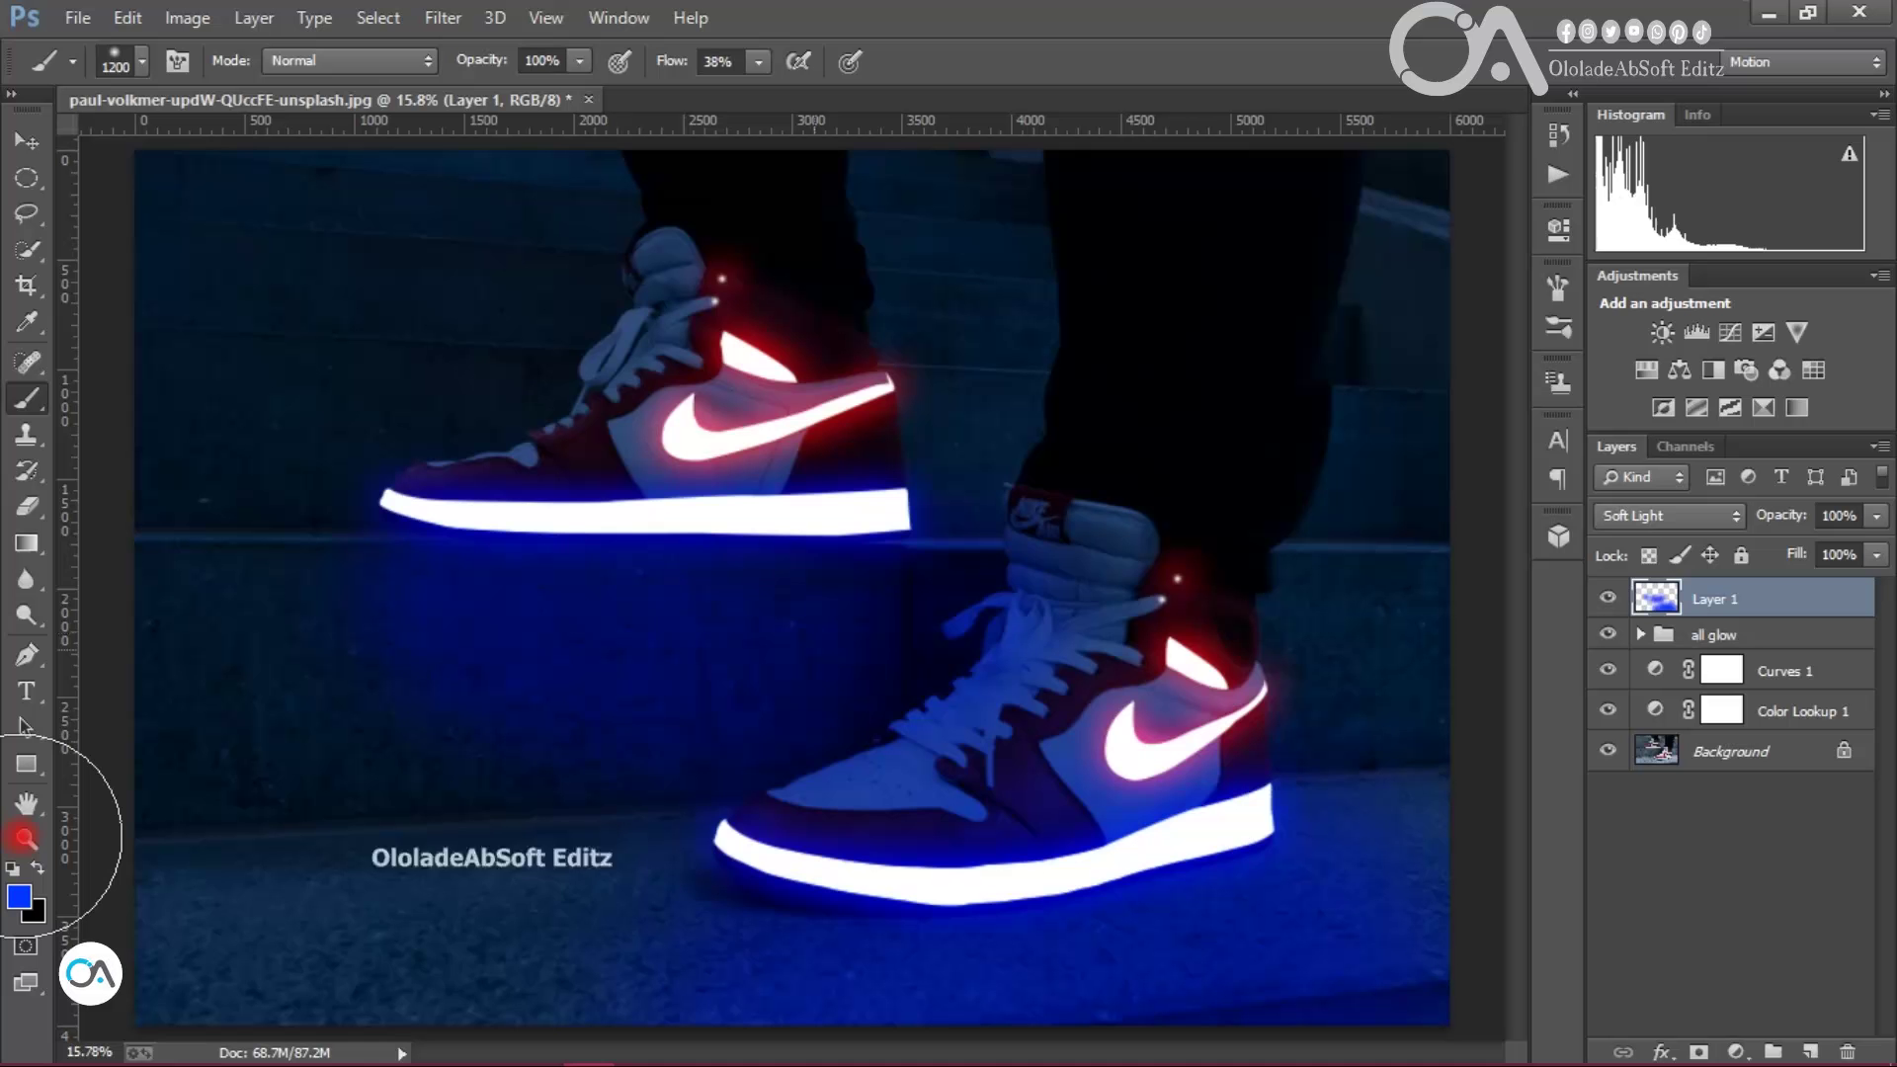
Step: Reduce the brush in stages to 1000 and 800 px, extending the blue light behind the front leg and across the ground
key("bracketleft")
key("bracketleft")
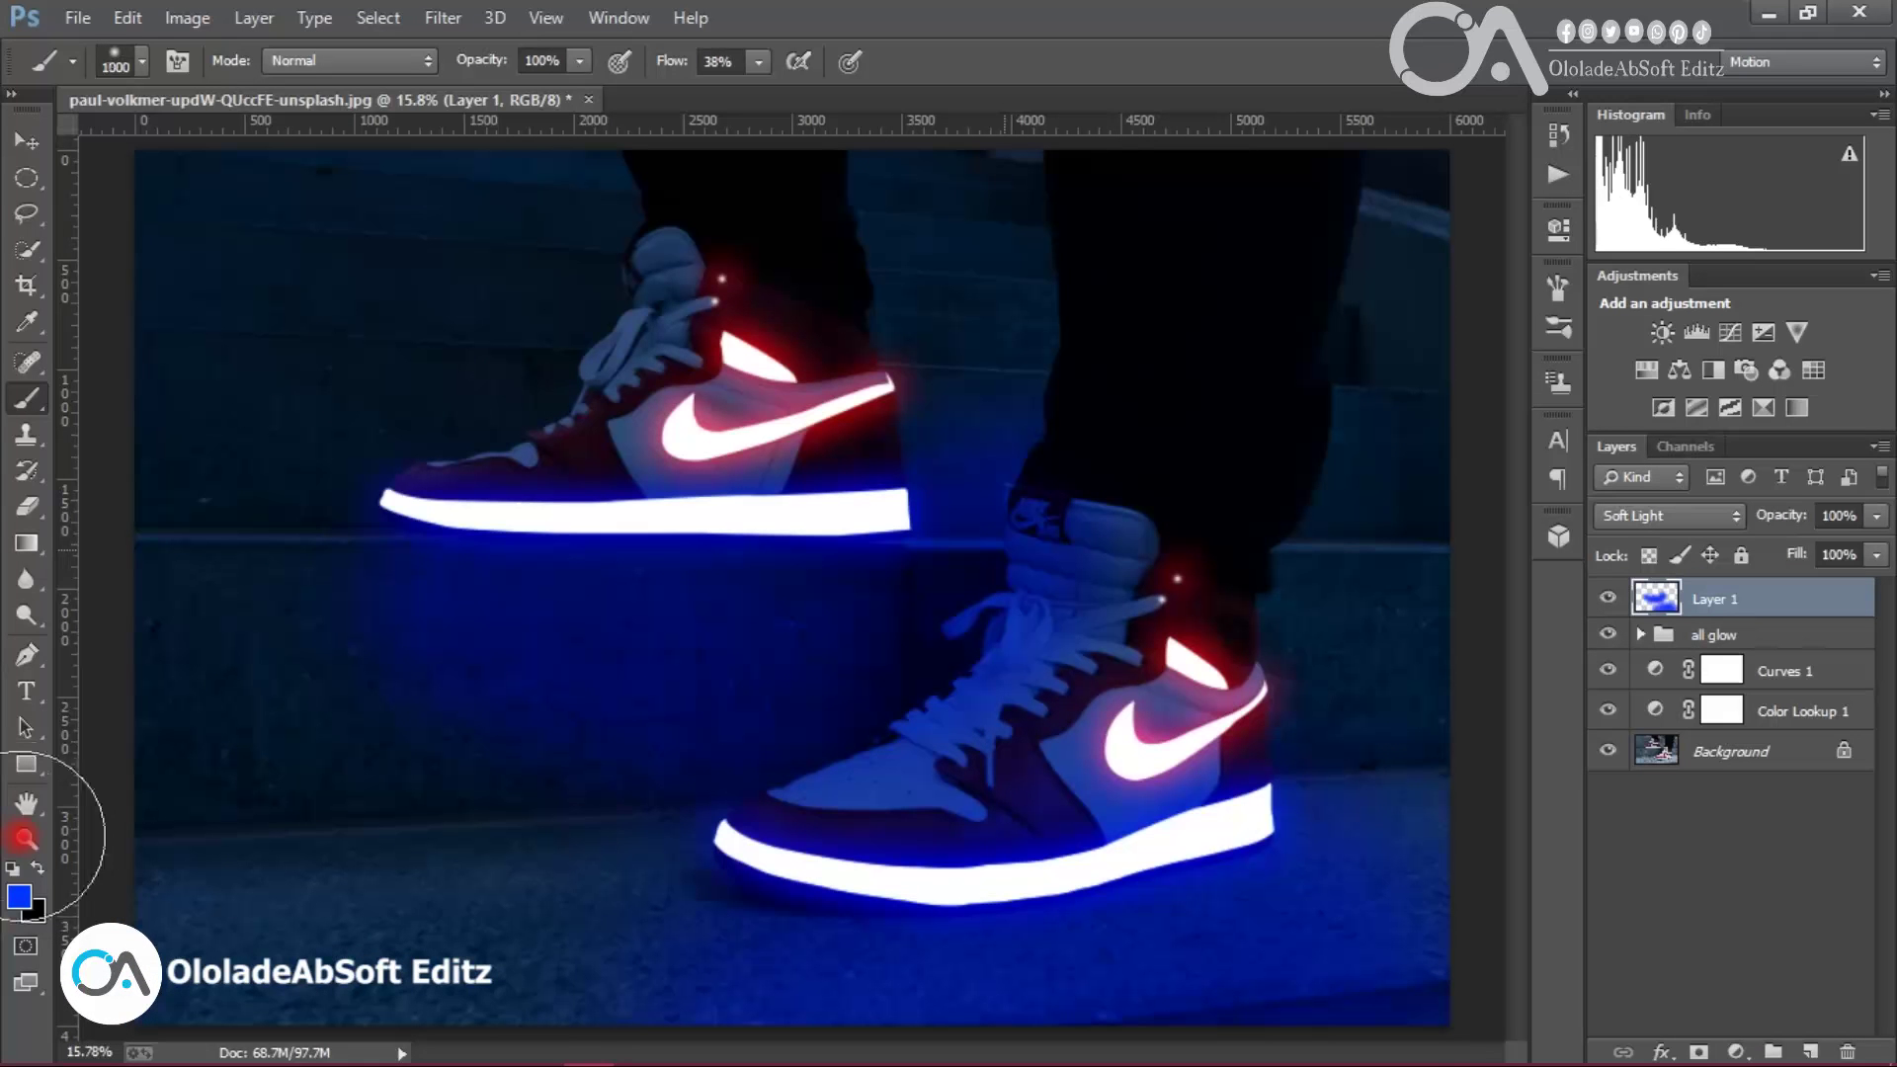
key("bracketleft")
key("bracketleft")
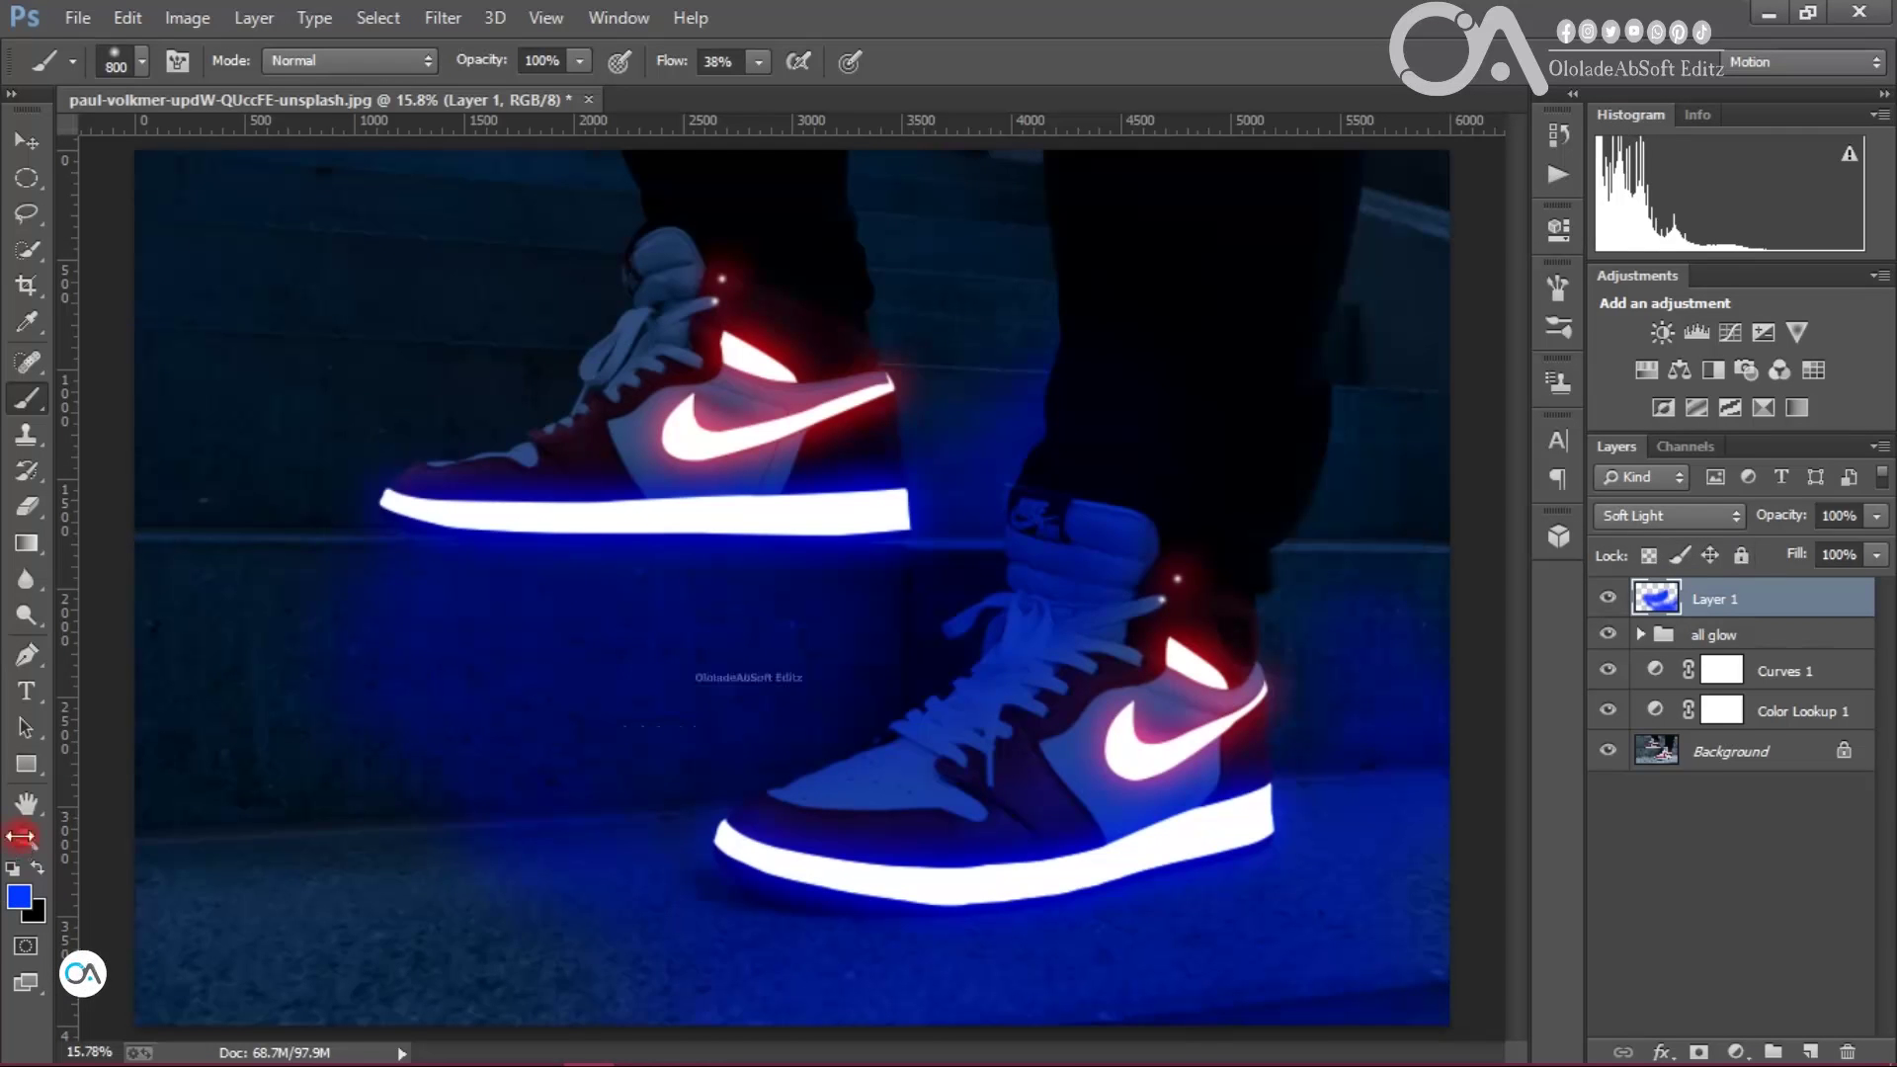
Step: Lower Layer 1's opacity to 54% and compare the image with the layer hidden and shown
left_click_drag(1782, 516, 1717, 516)
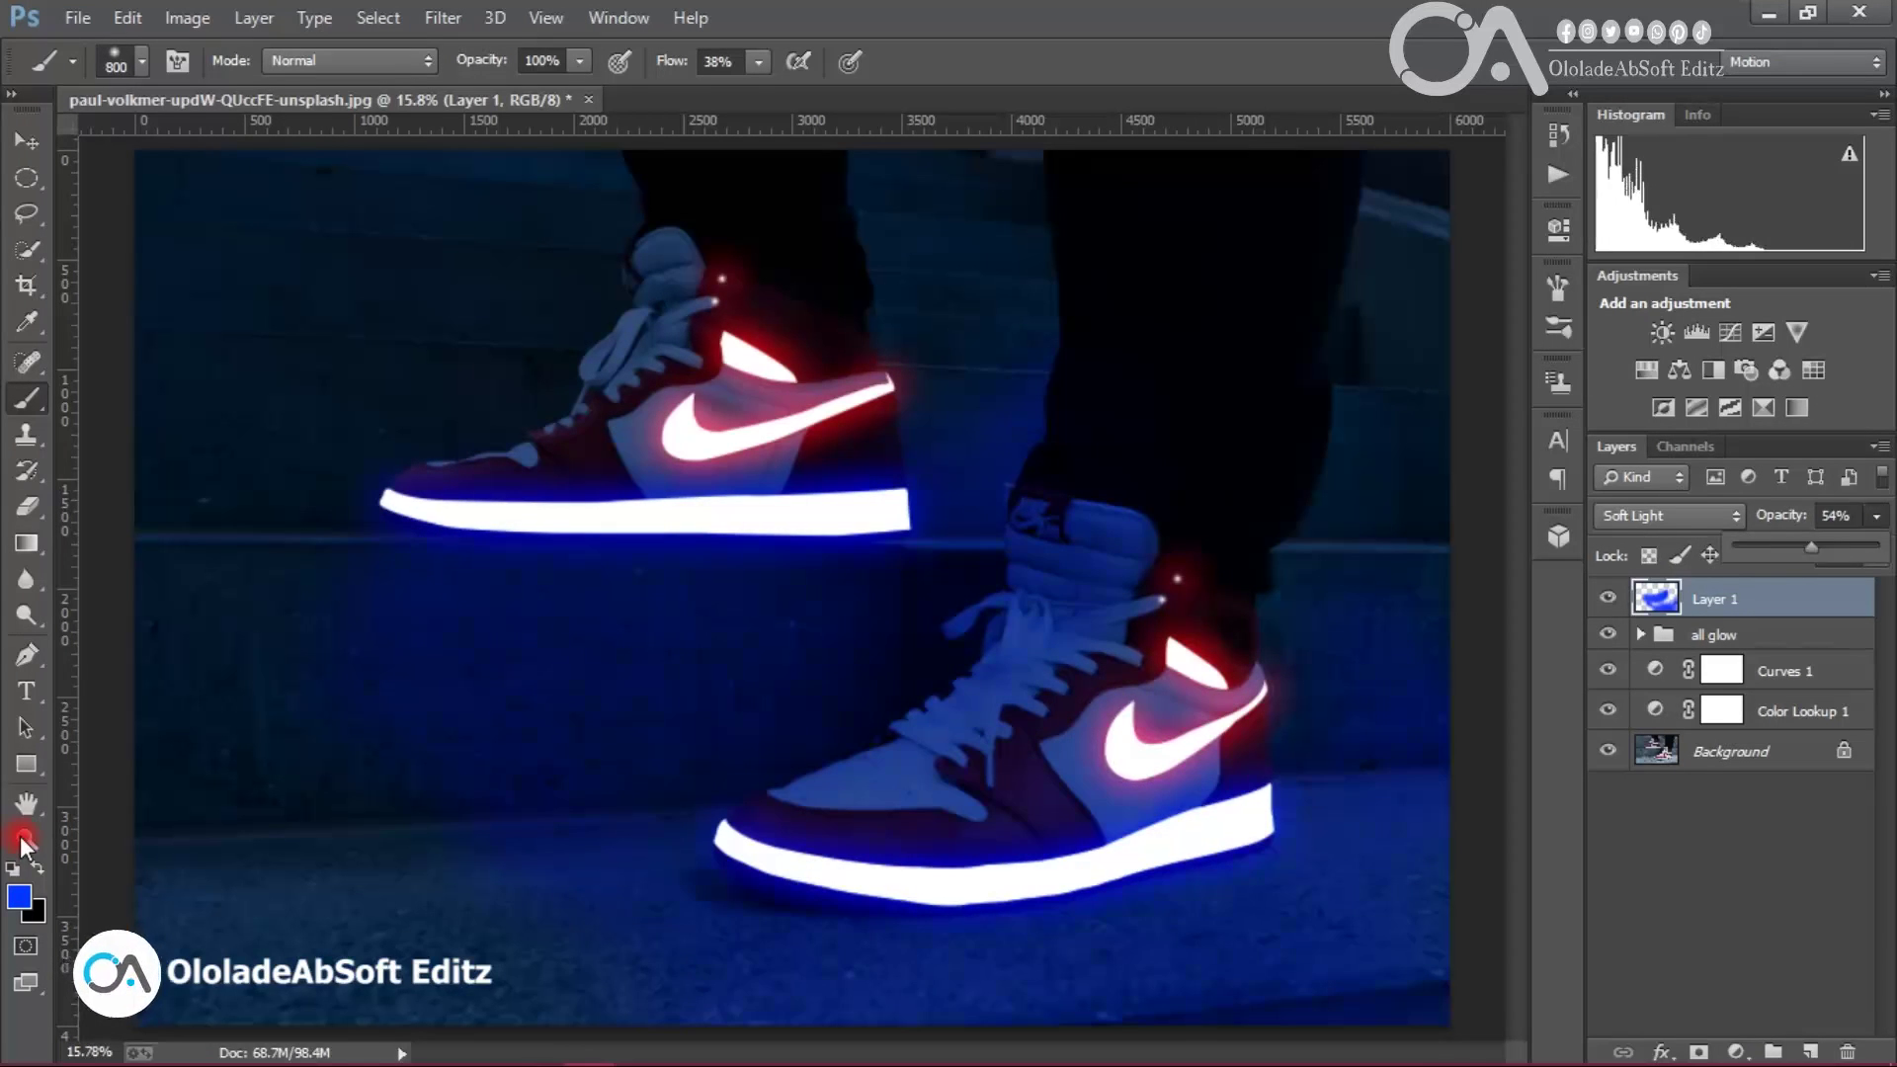
left_click(1608, 597)
left_click(1608, 598)
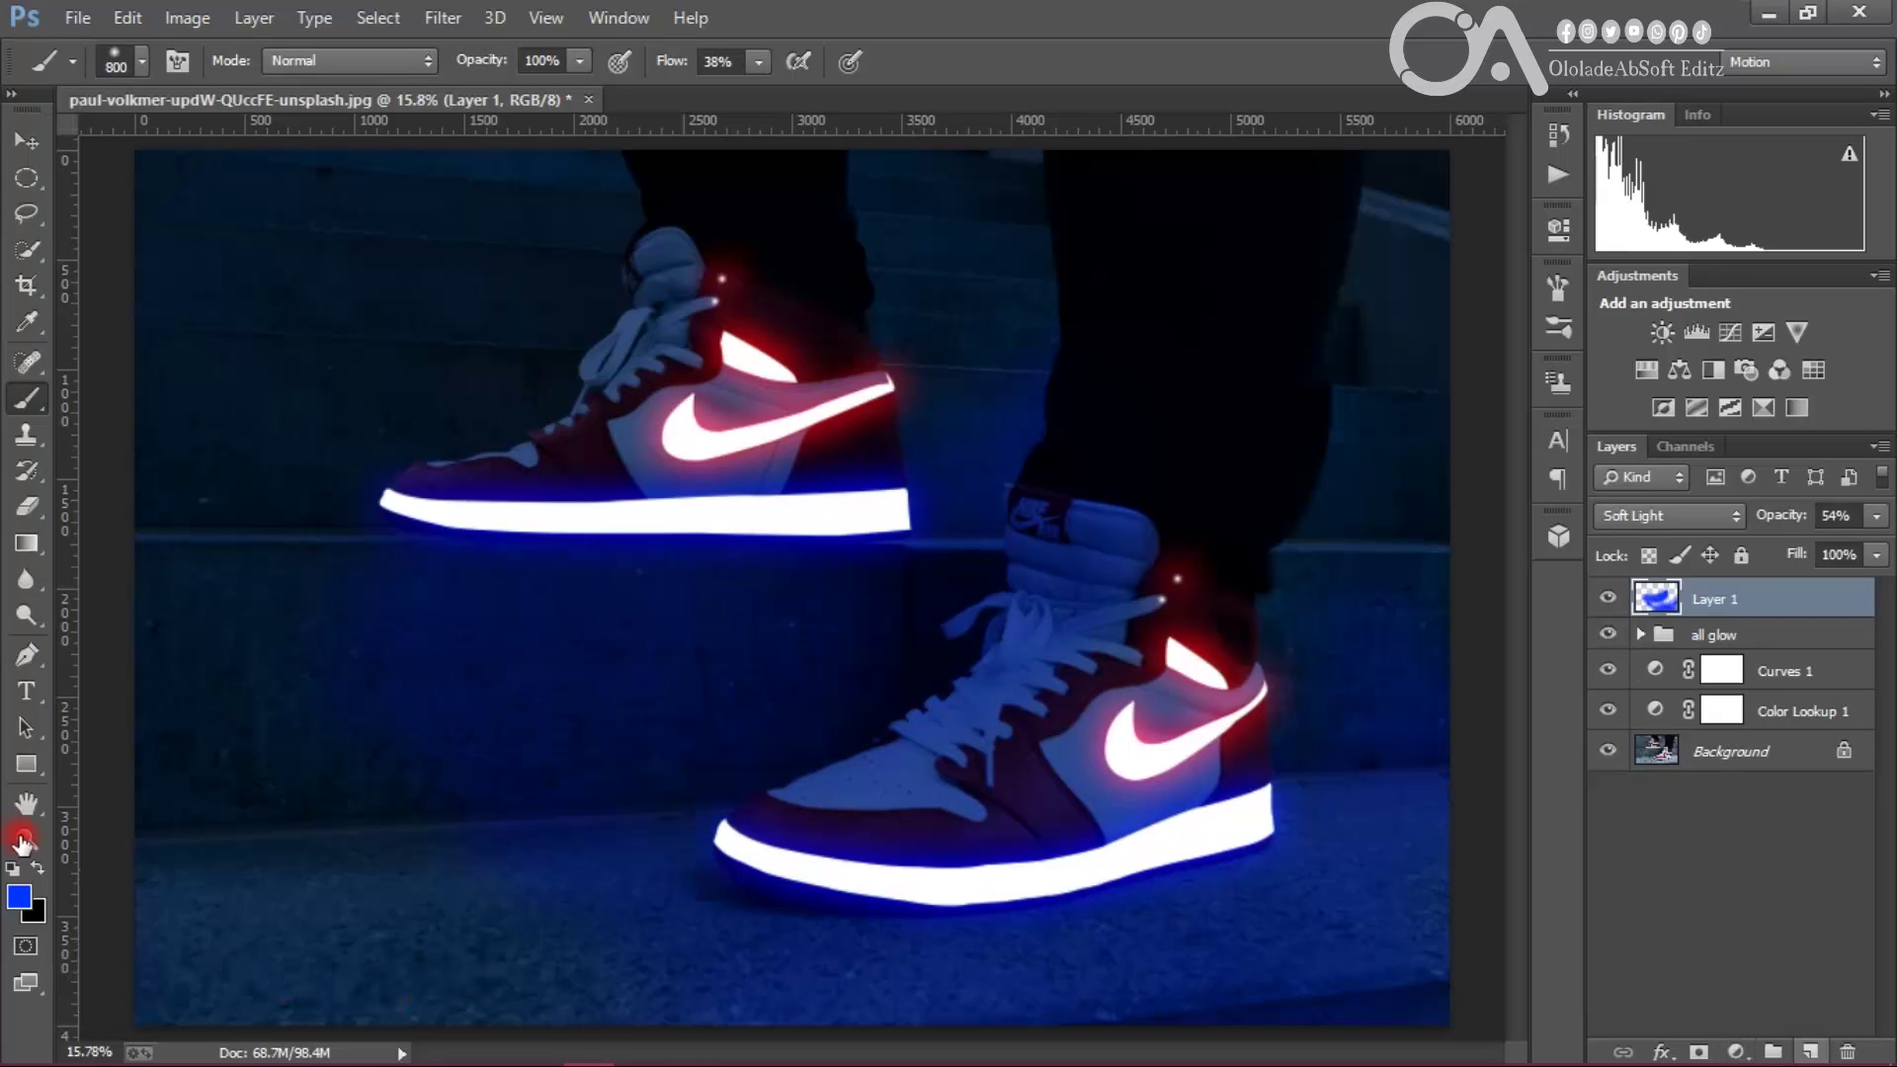
Step: Add a new layer, paint blue light around the front leg and on the ground behind the heel, and set its blend mode to Overlay
left_click(1811, 1052)
left_click_drag(1124, 303, 1077, 476)
key("ctrl+z")
left_click(1108, 364)
left_click(1670, 517)
key("Return")
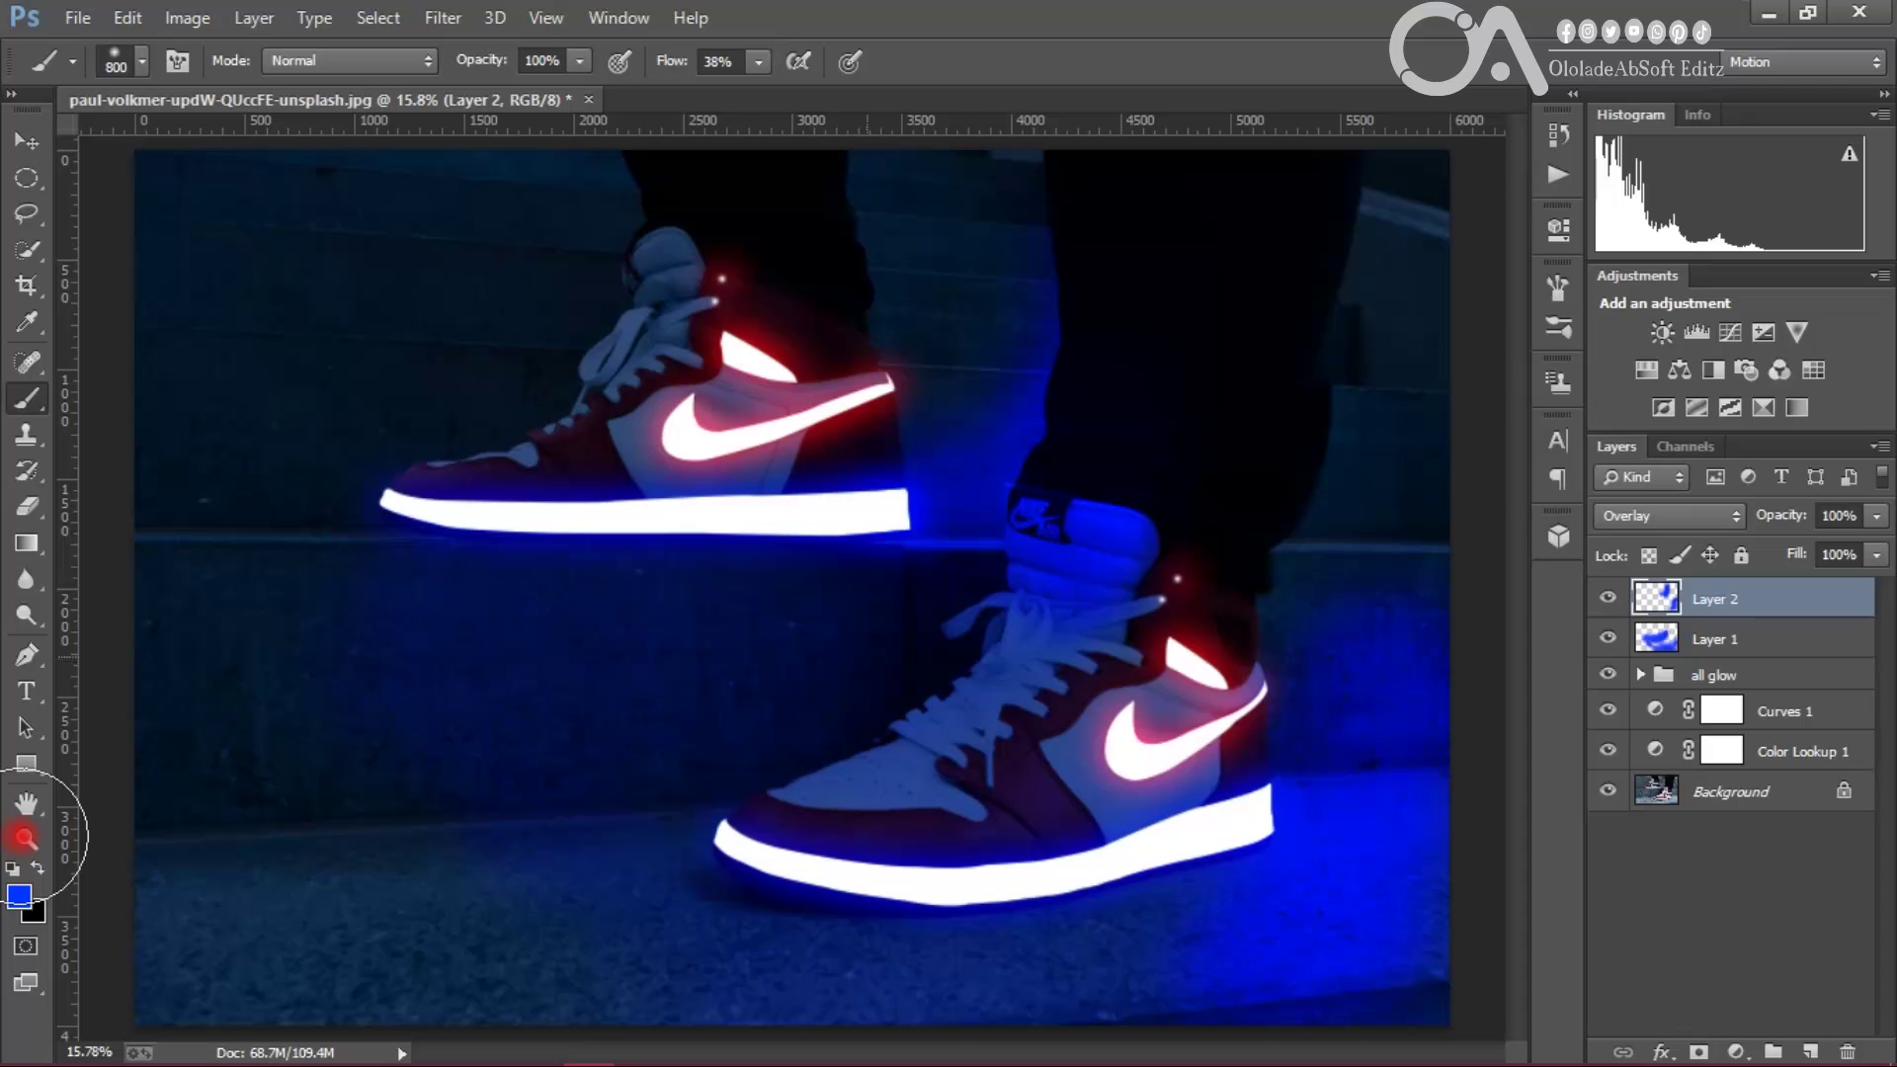
Step: Extend the blue light on the step wall beneath the raised sneaker and lower Layer 2's opacity to 30%
left_click_drag(828, 596, 771, 625)
left_click(1855, 516)
type("3")
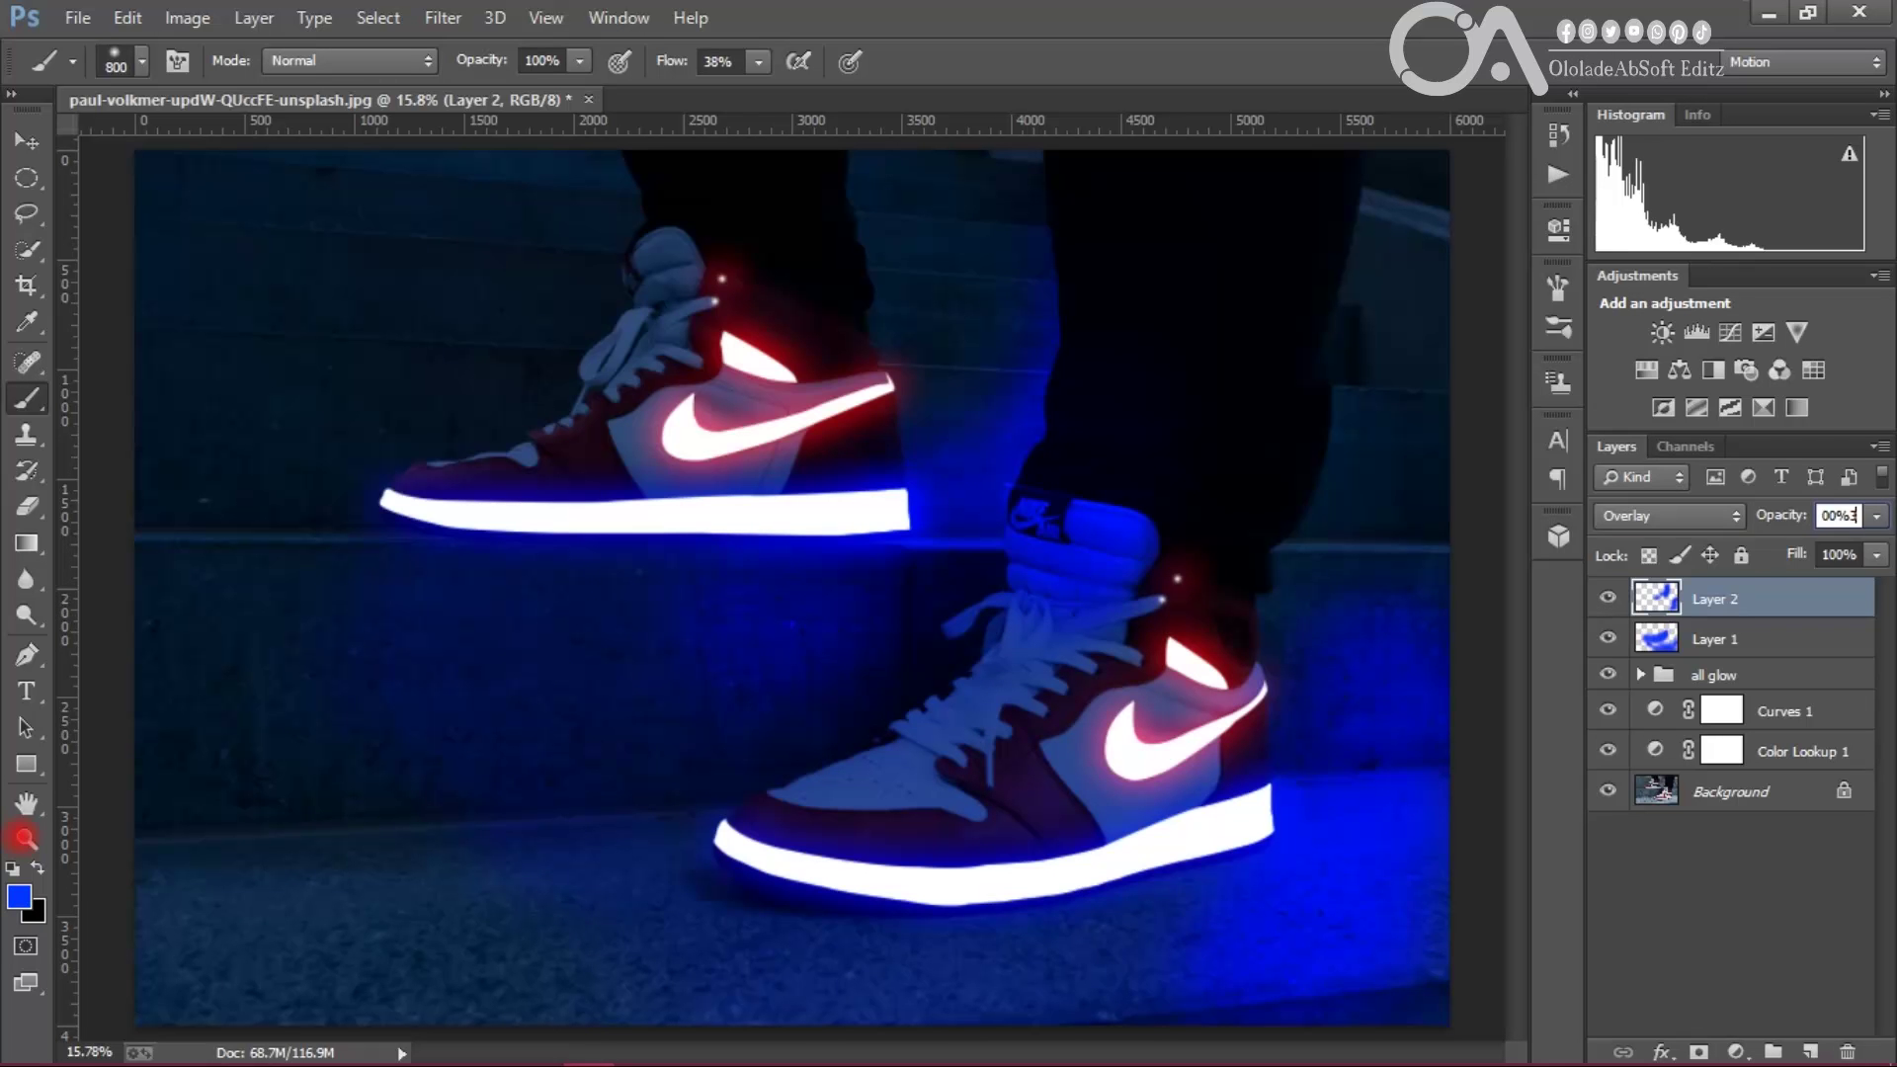
type("0")
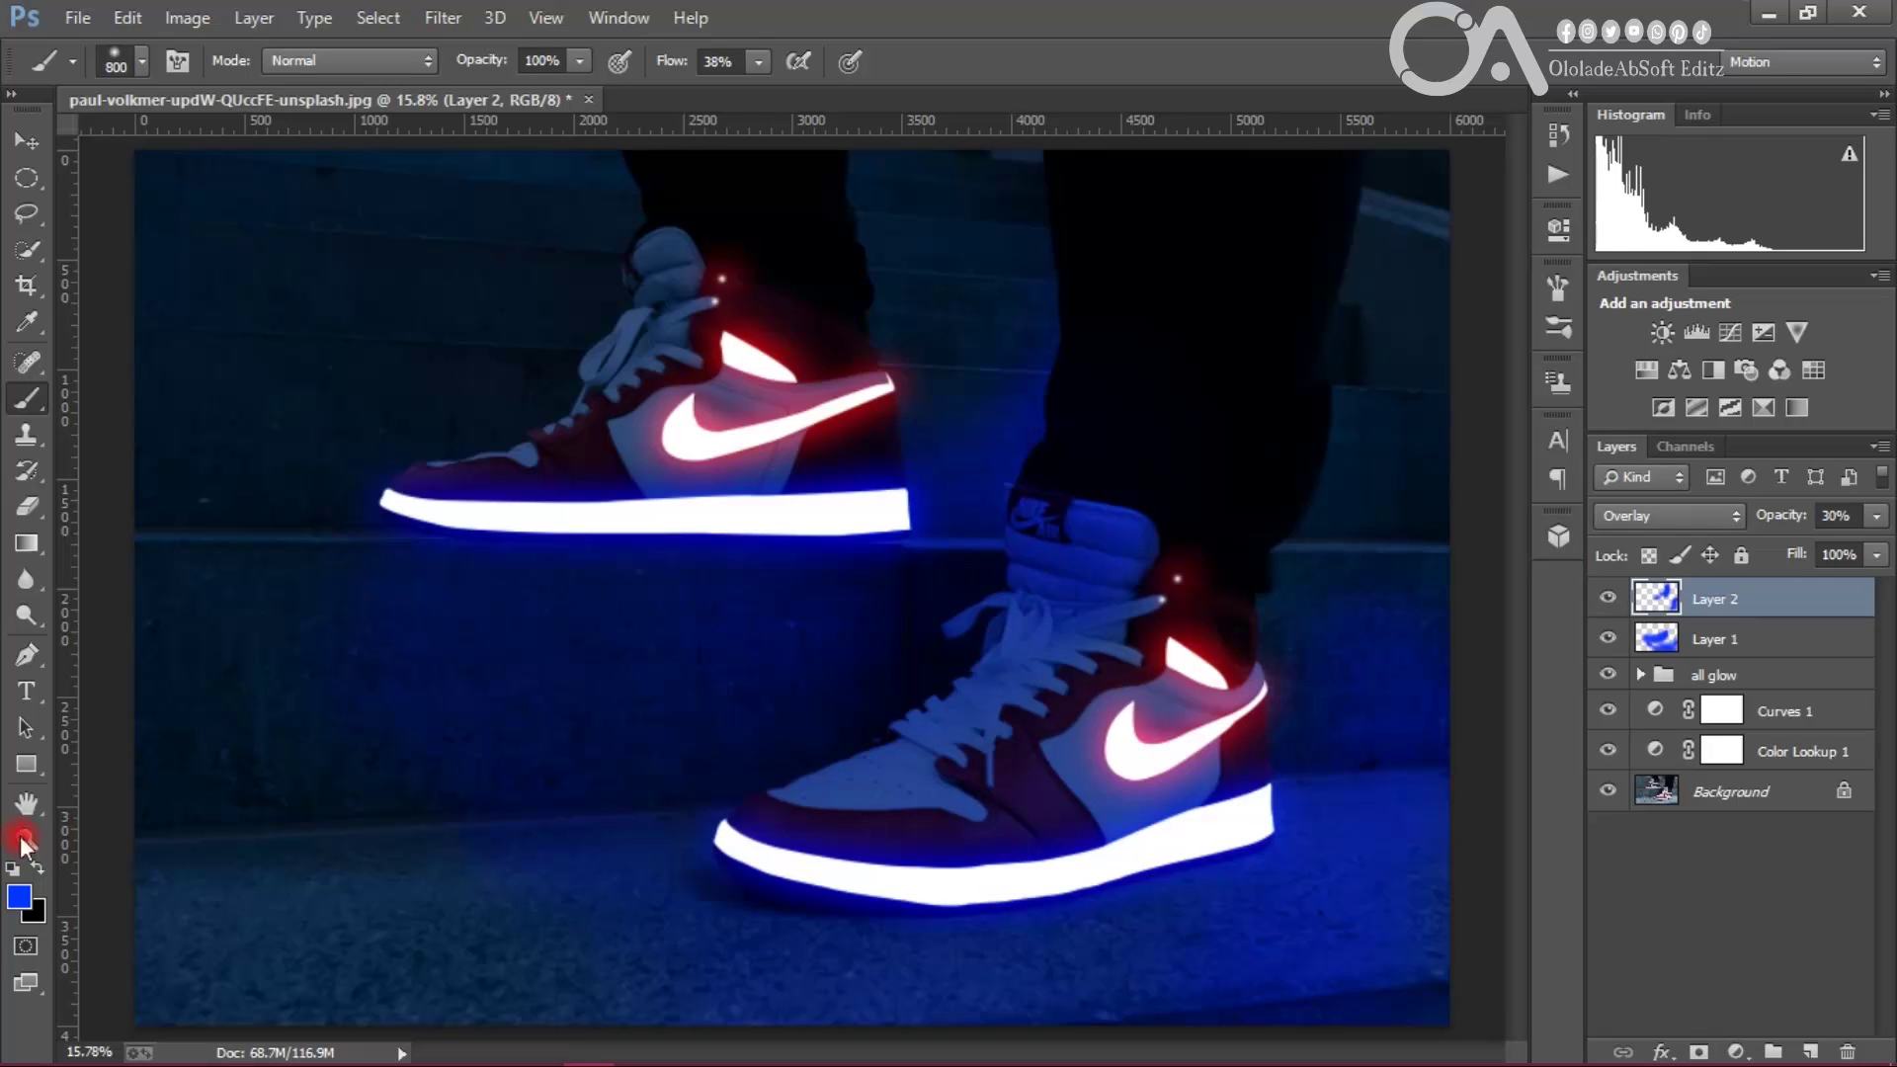
key("Return")
Step: Set the foreground colour to red ff000c, add a new layer, and set the brush flow to 20%
left_click(18, 894)
type("ff0000c")
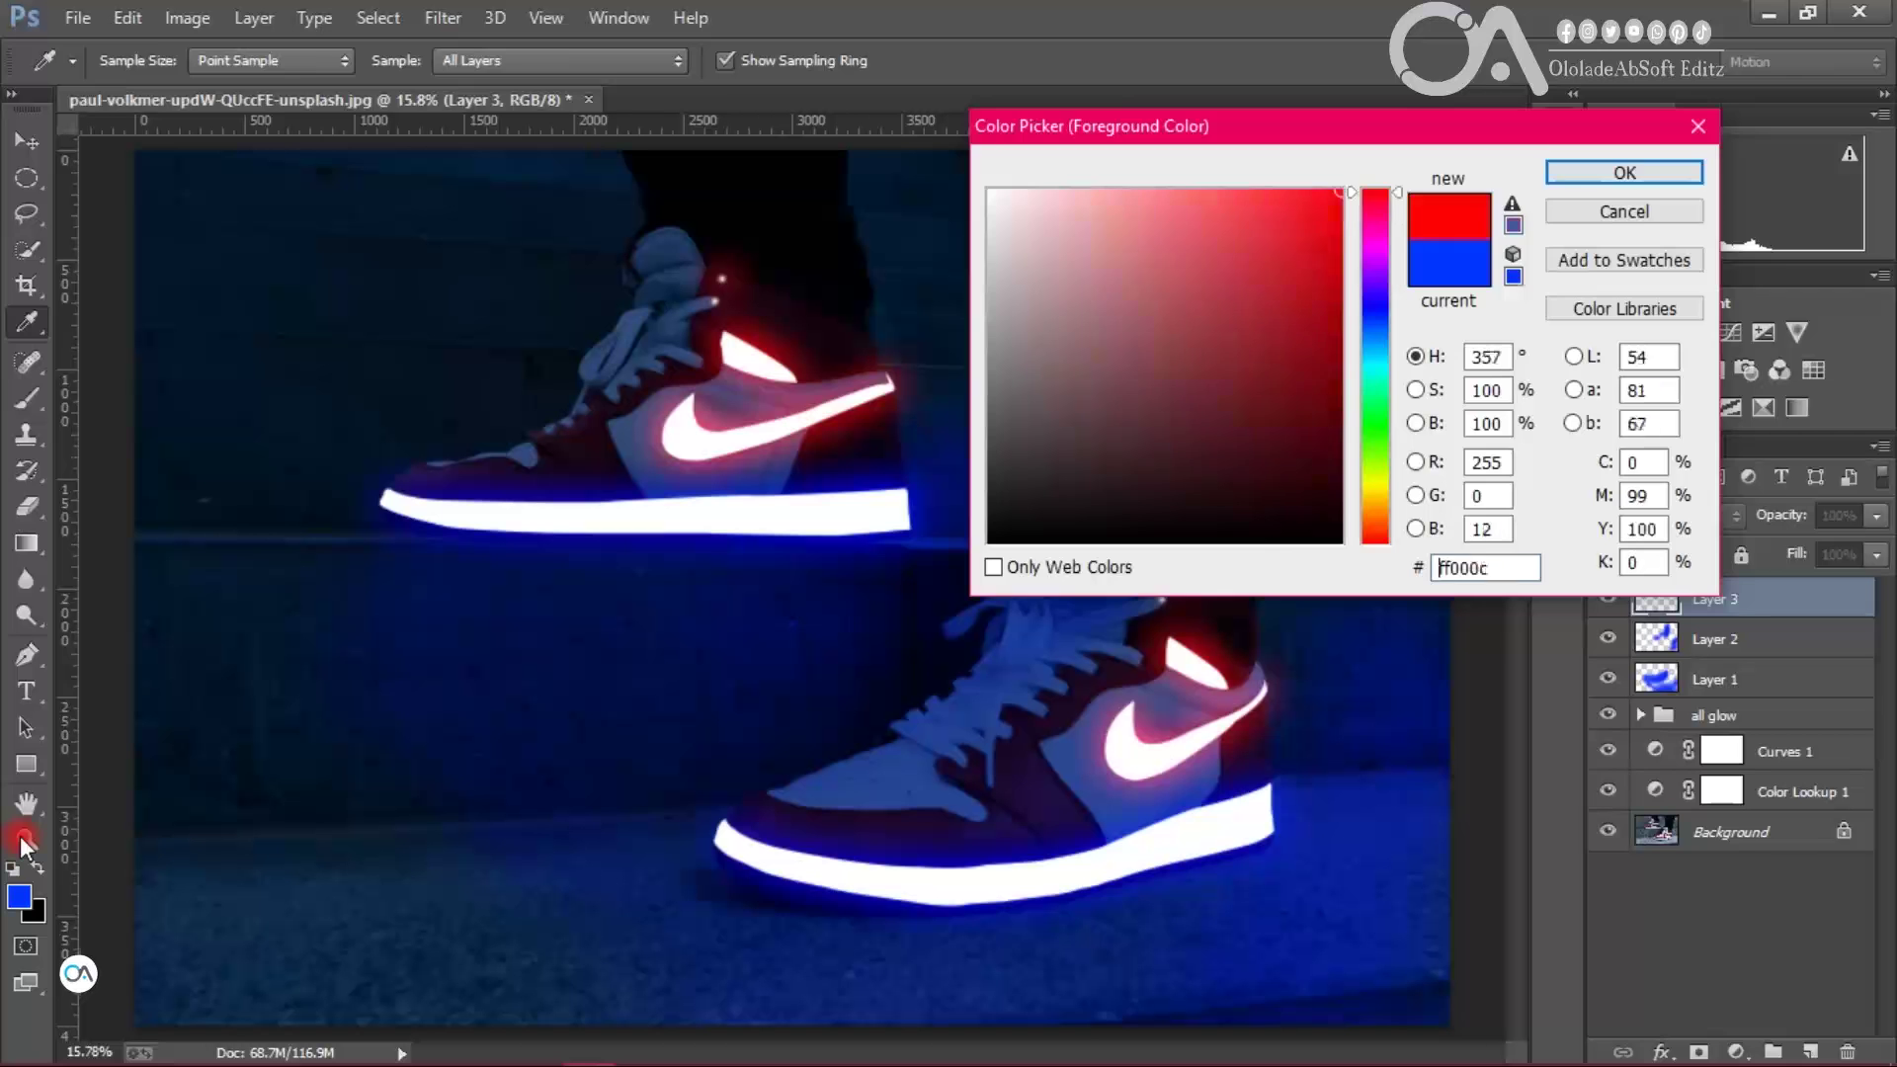
key("Return")
key("ctrl+shift+alt+n")
key("ctrl+a")
key("ctrl+d")
type("20")
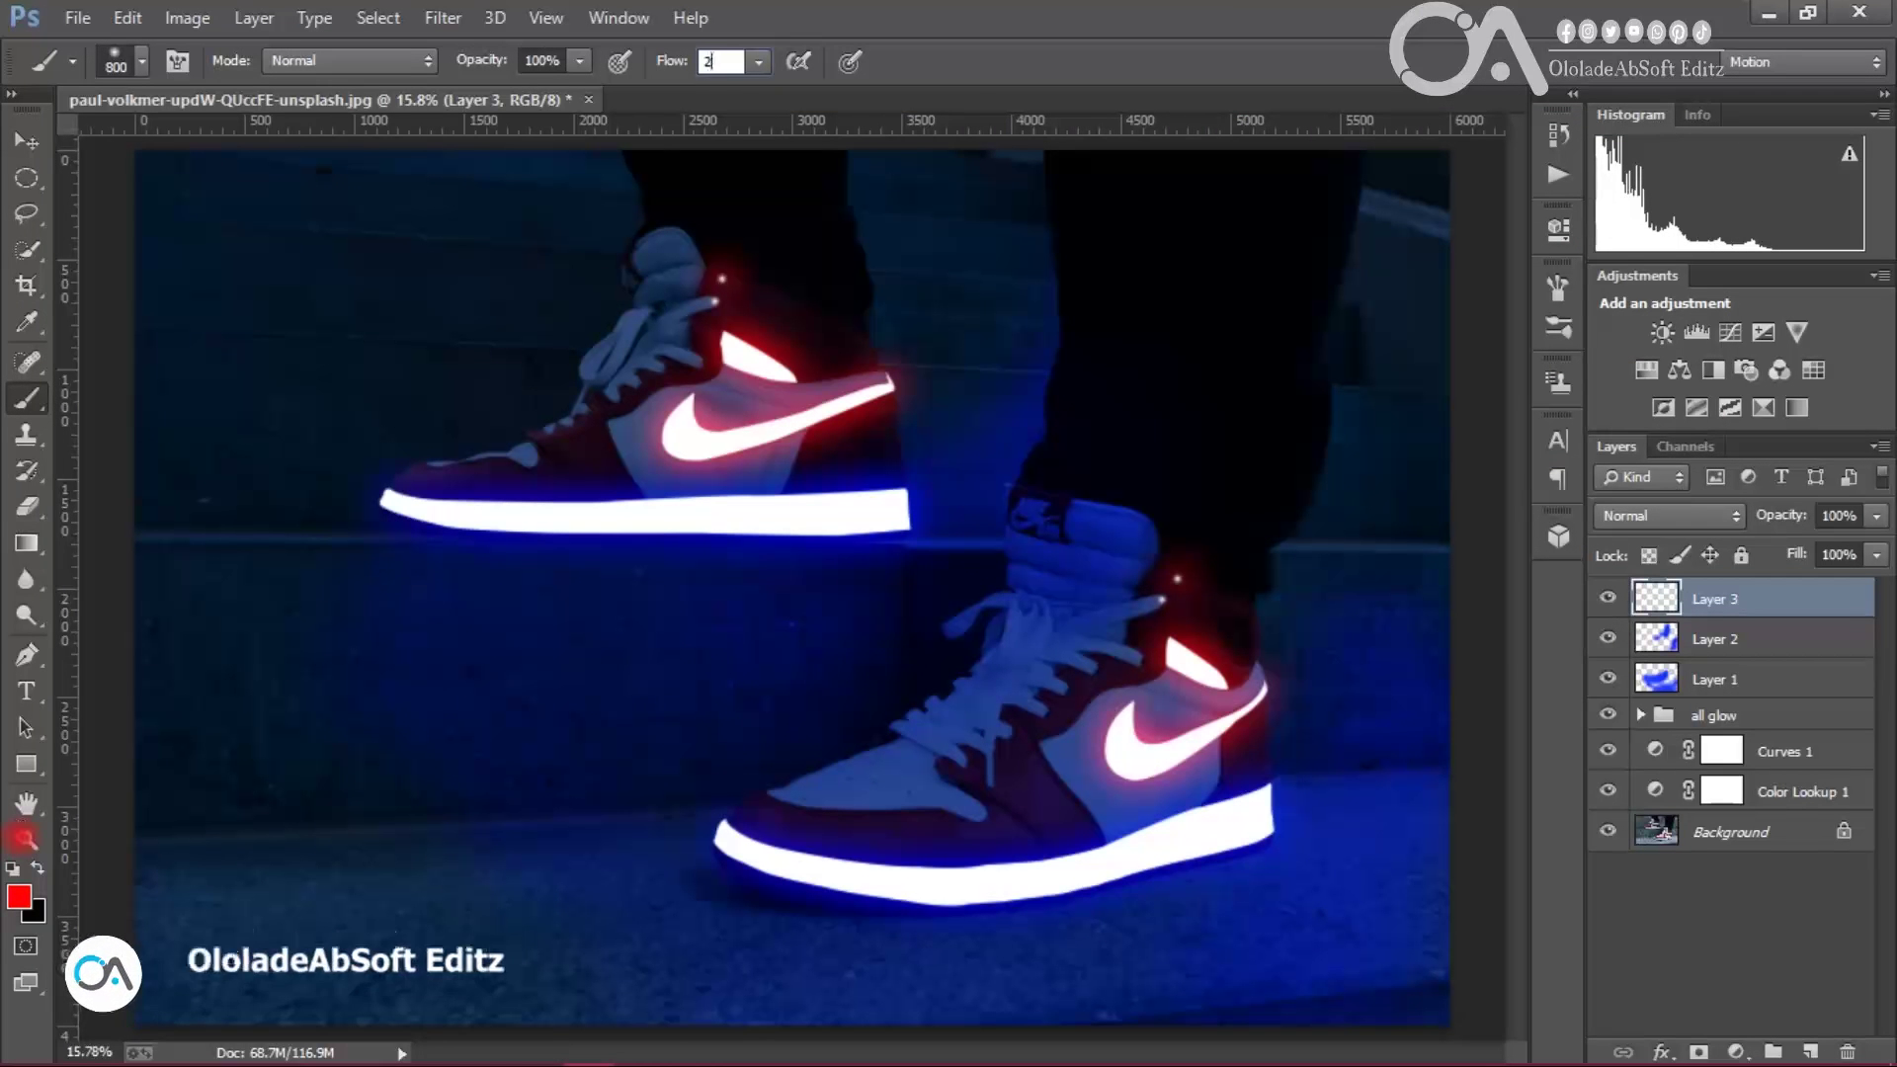
key("Return")
Step: Paint red light behind the raised sneaker's heel with a 500 px brush and set Layer 3's blend mode to Soft Light
key("bracketright")
key("bracketleft")
key("bracketleft")
key("bracketleft")
key("bracketleft")
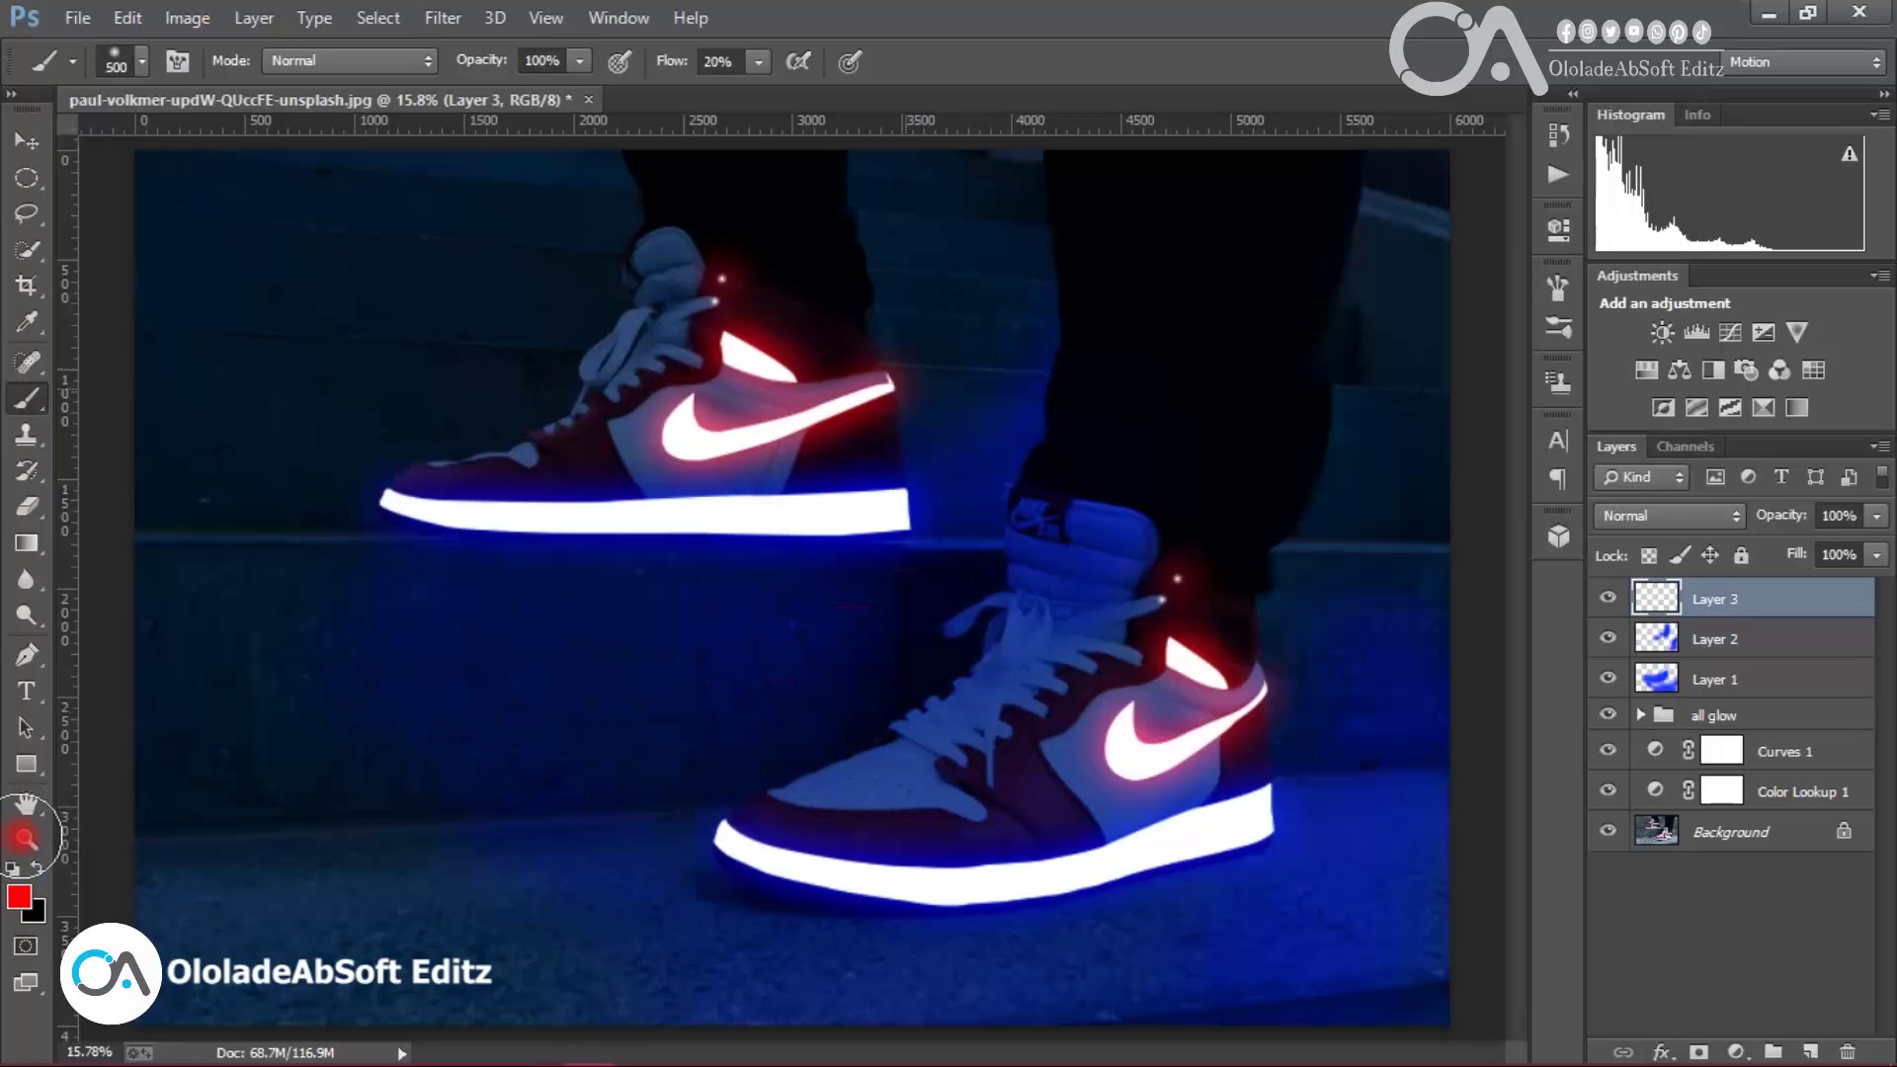
mouse_move(934, 374)
left_mouse_down()
mouse_move(1030, 318)
mouse_move(1079, 328)
left_mouse_up()
left_click(1670, 515)
left_click(1626, 369)
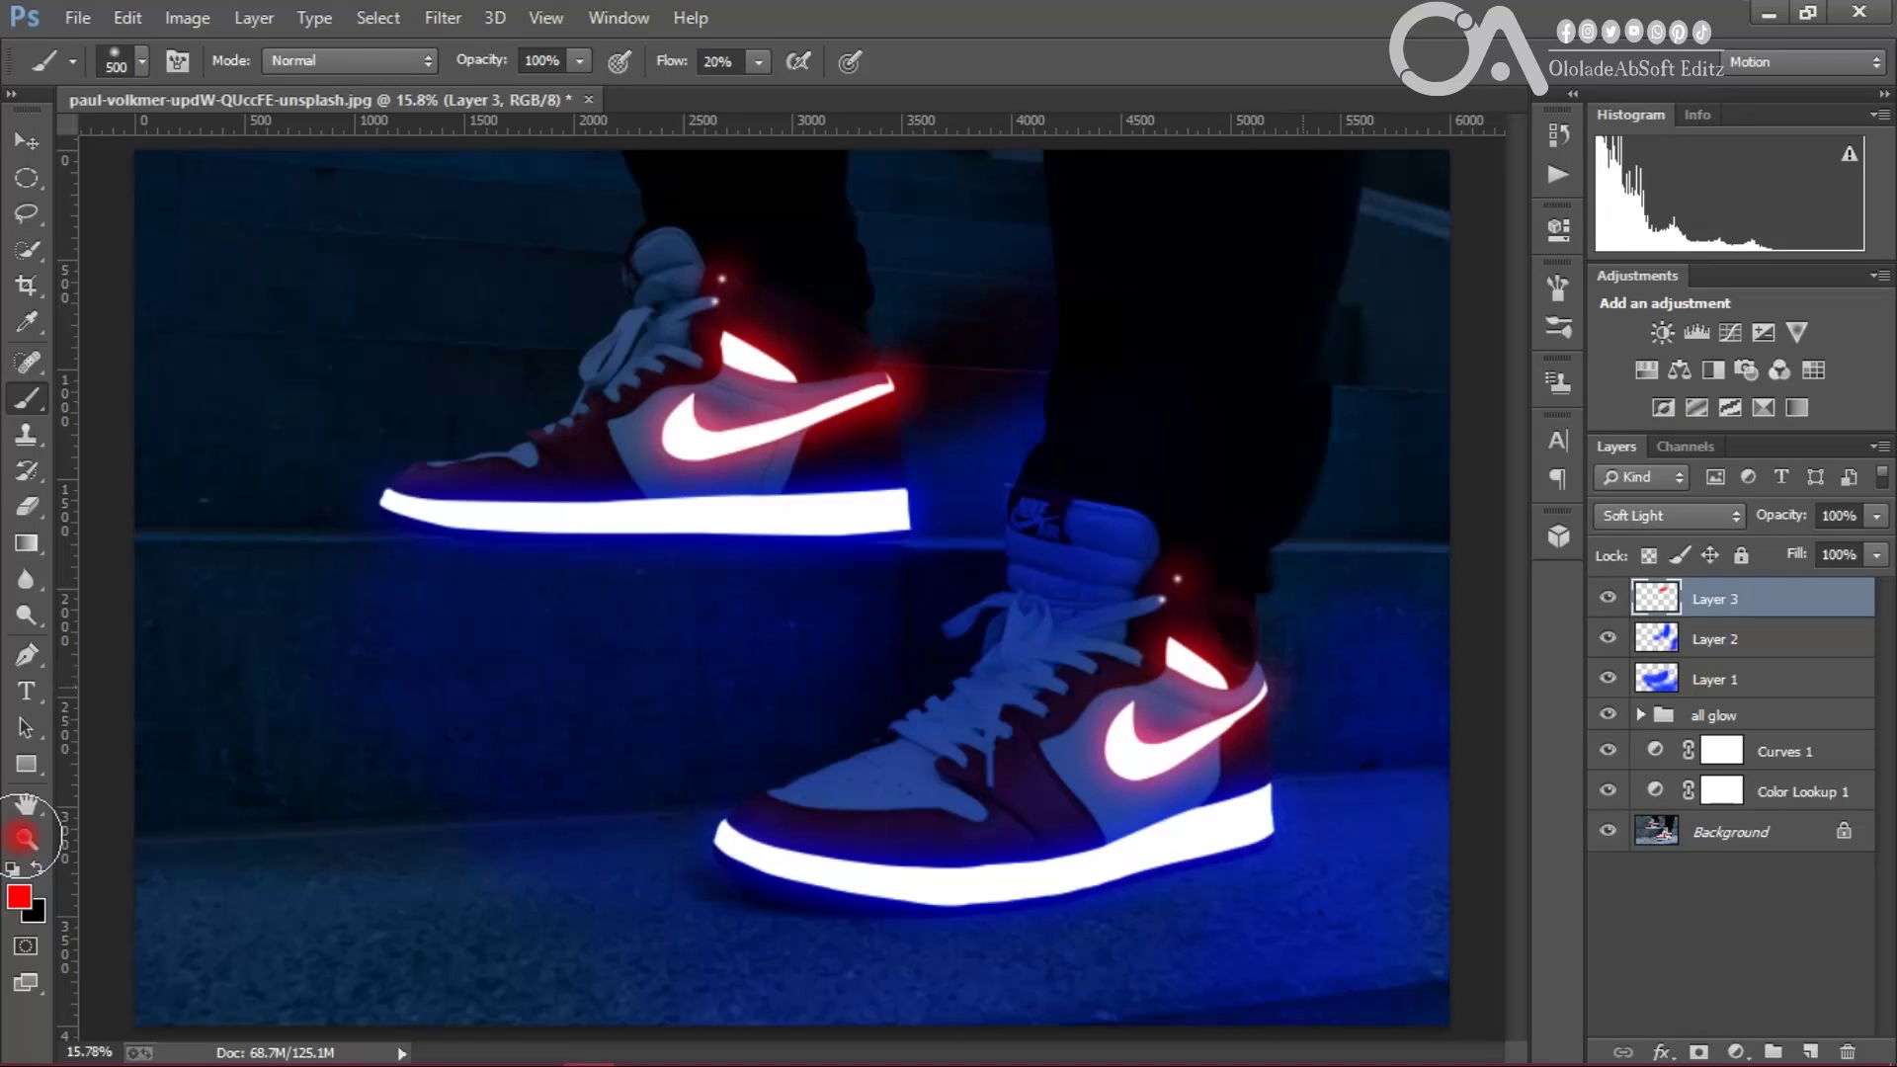
Step: Paint red light on the step behind the front ankle and reduce the brush to 250 px
key("bracketleft")
key("bracketleft")
key("bracketleft")
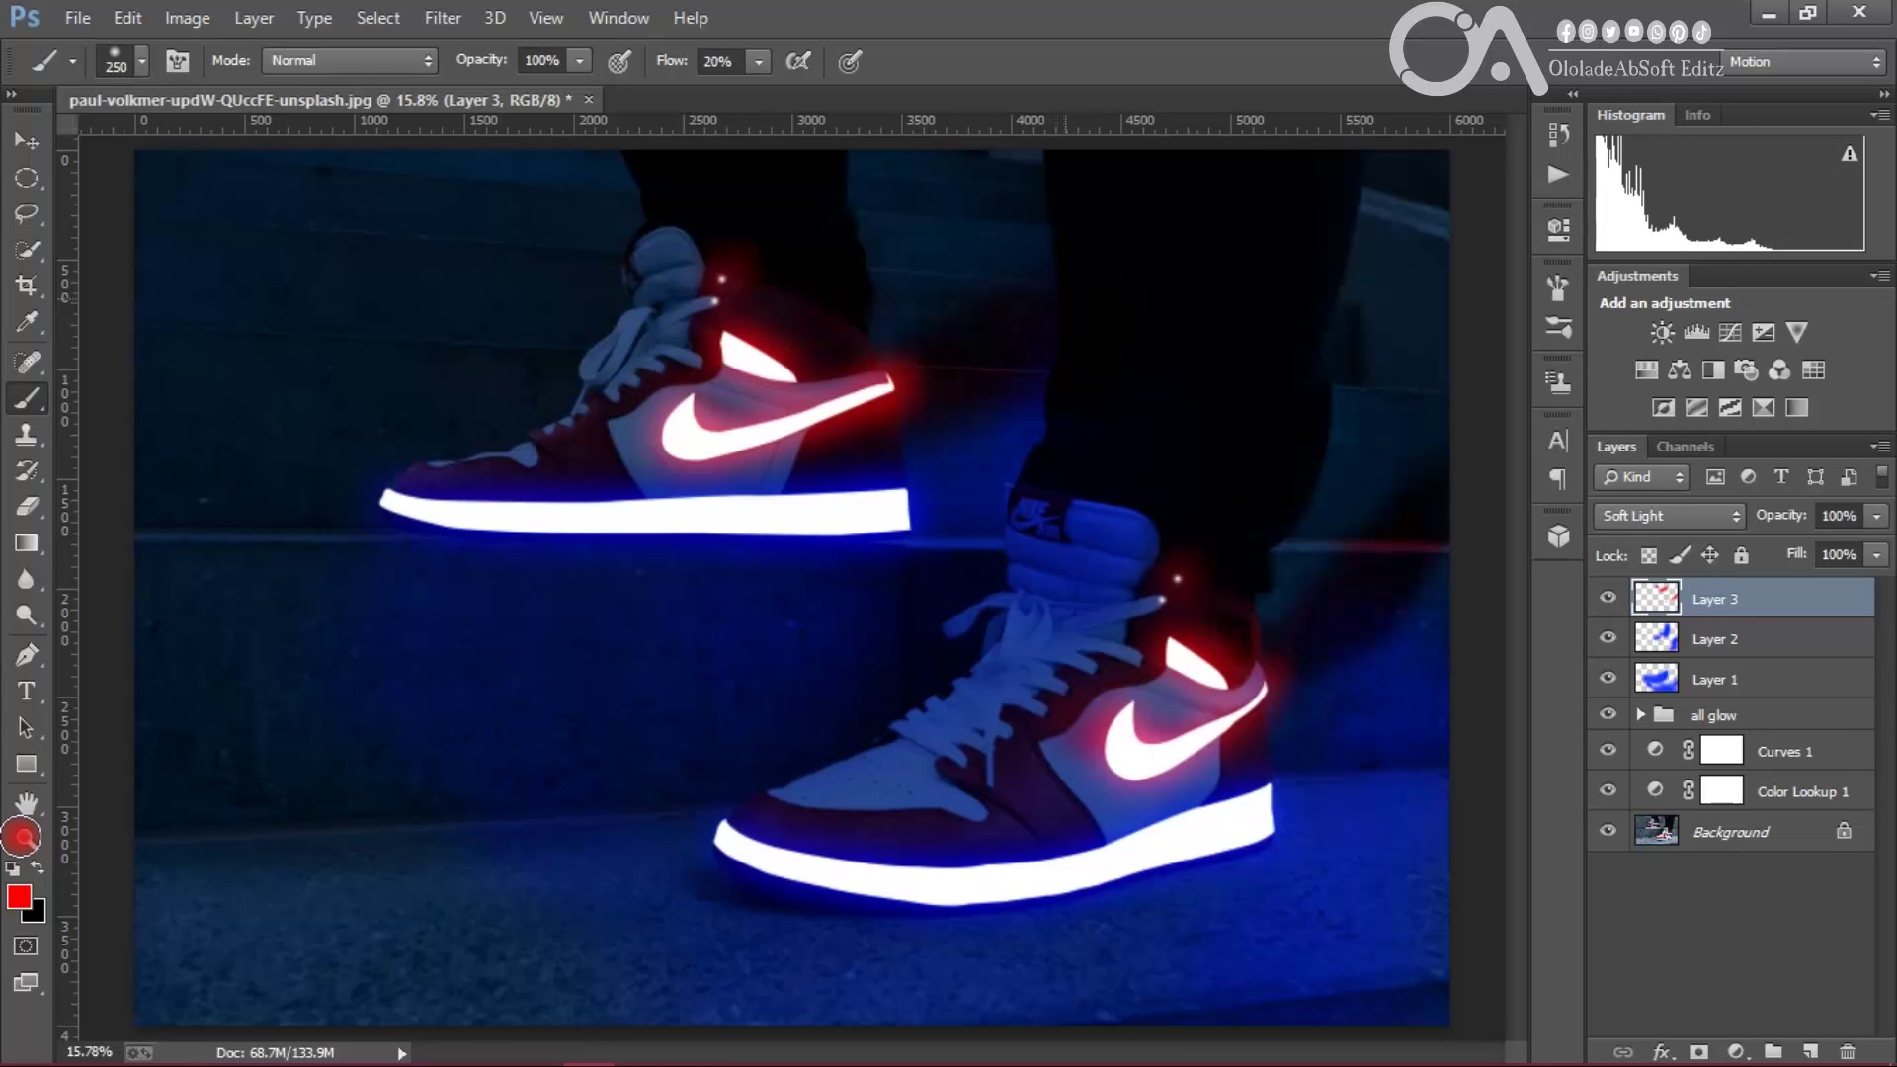
Step: Soften the red light around the raised sneaker's heel with the Eraser at 18% flow, enlarging it to 175 px
key("e")
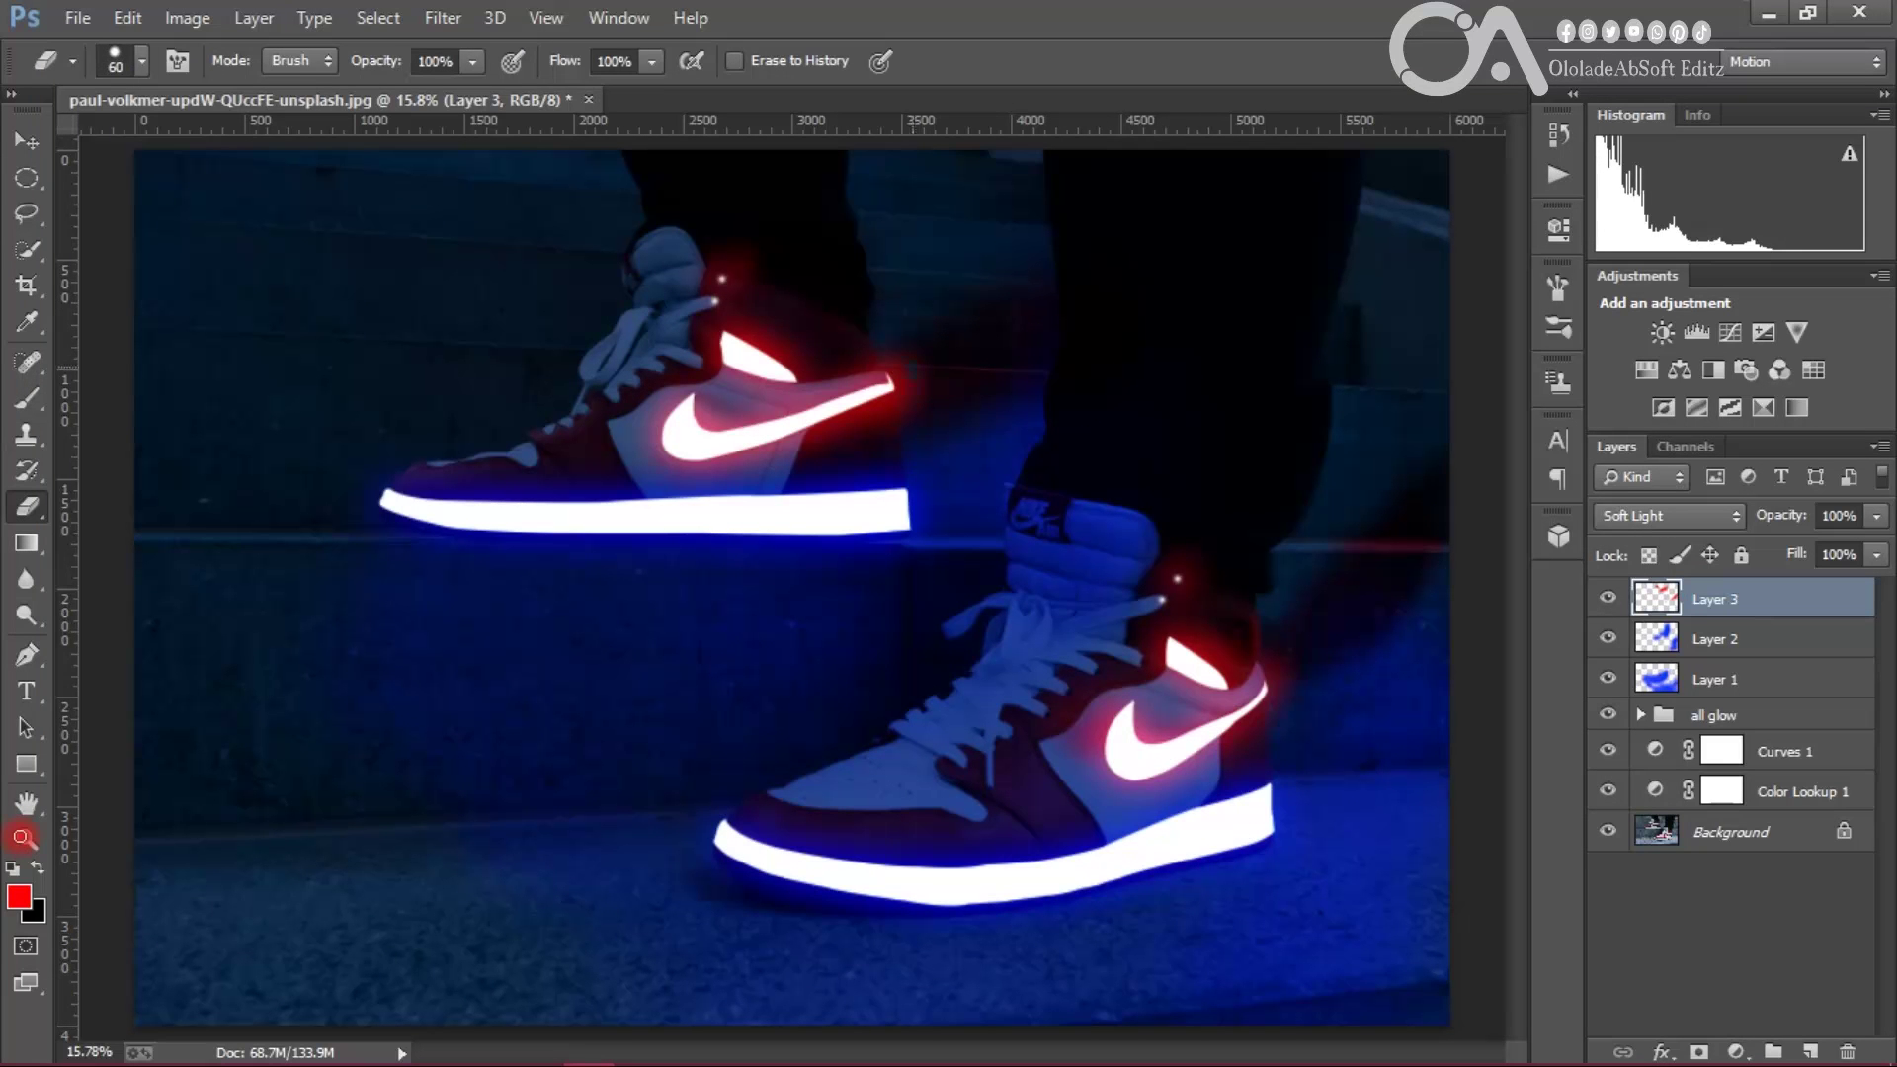
left_click(652, 62)
left_click_drag(652, 94, 535, 93)
left_click(913, 387)
key("]")
key("]")
key("]")
key("]")
key("]")
key("]")
key("]")
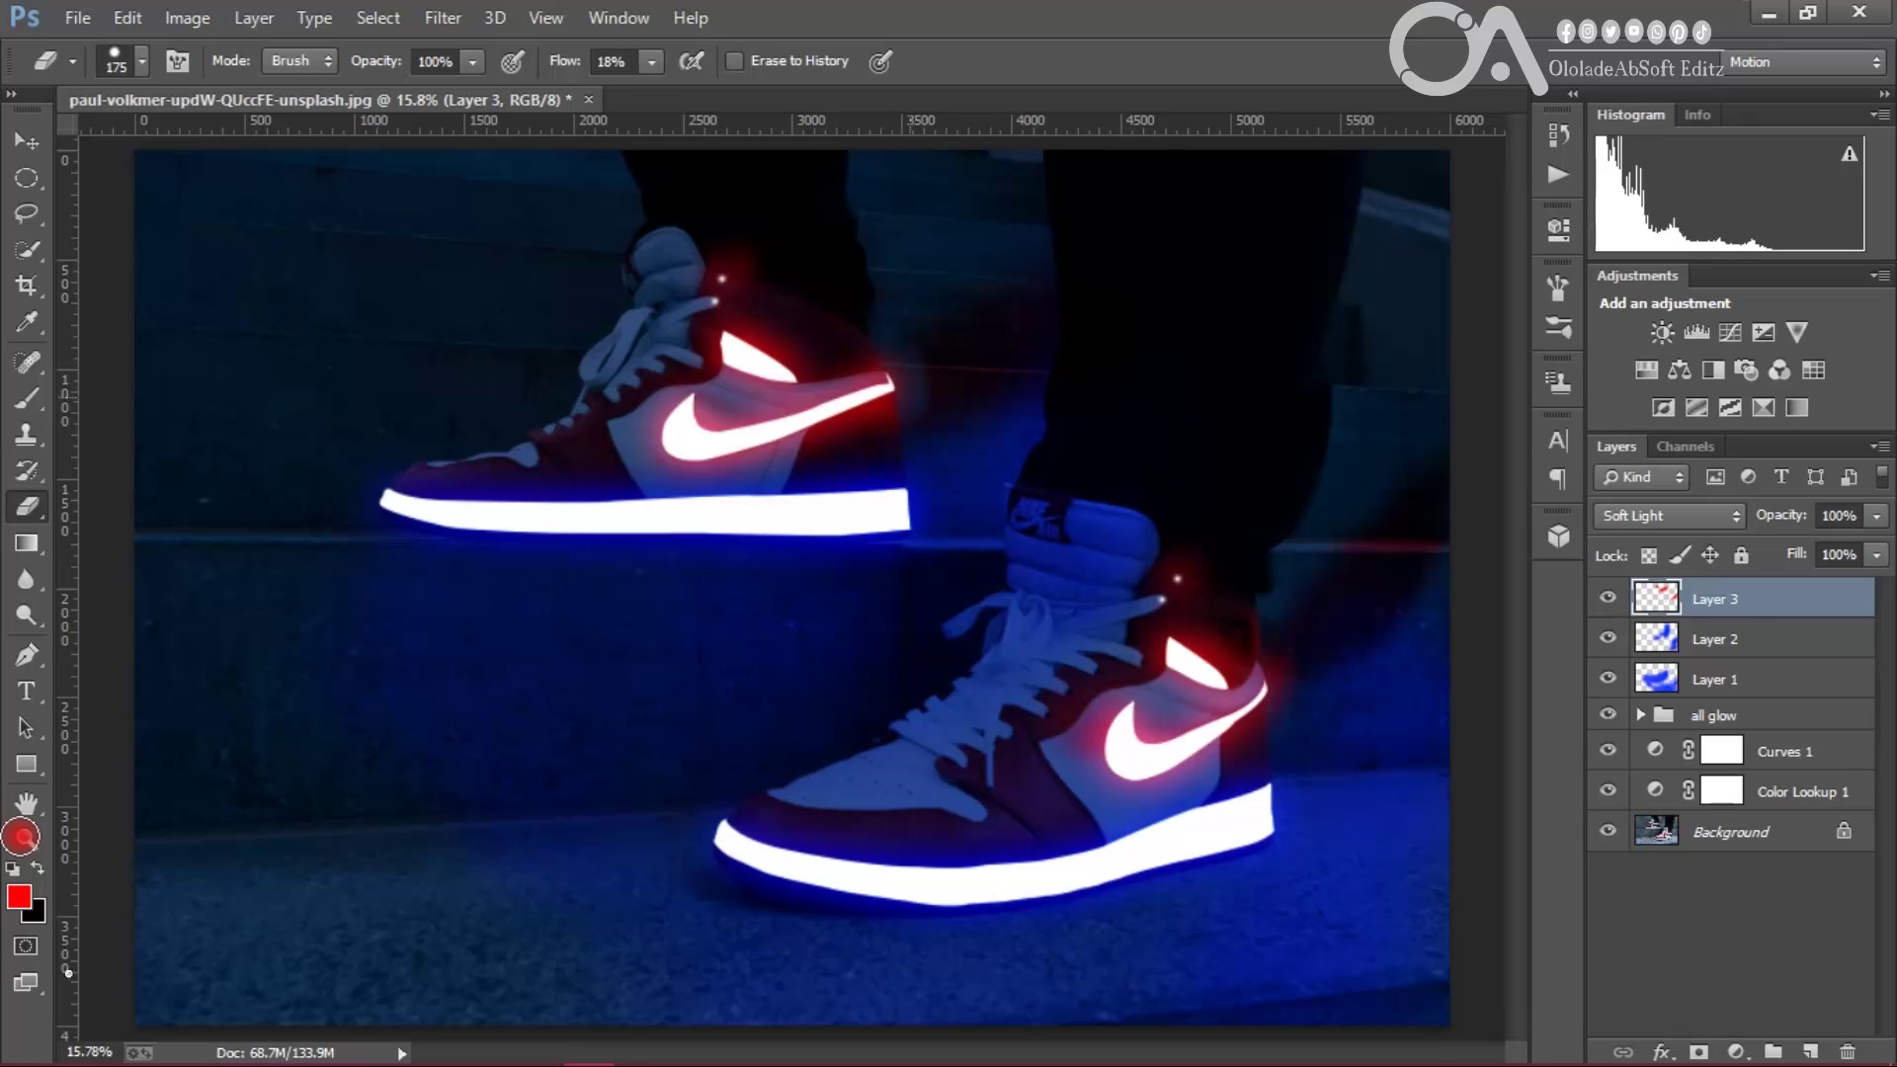
Step: Lower the opacity of the red light layer, Layer 3, to 50%
key("b")
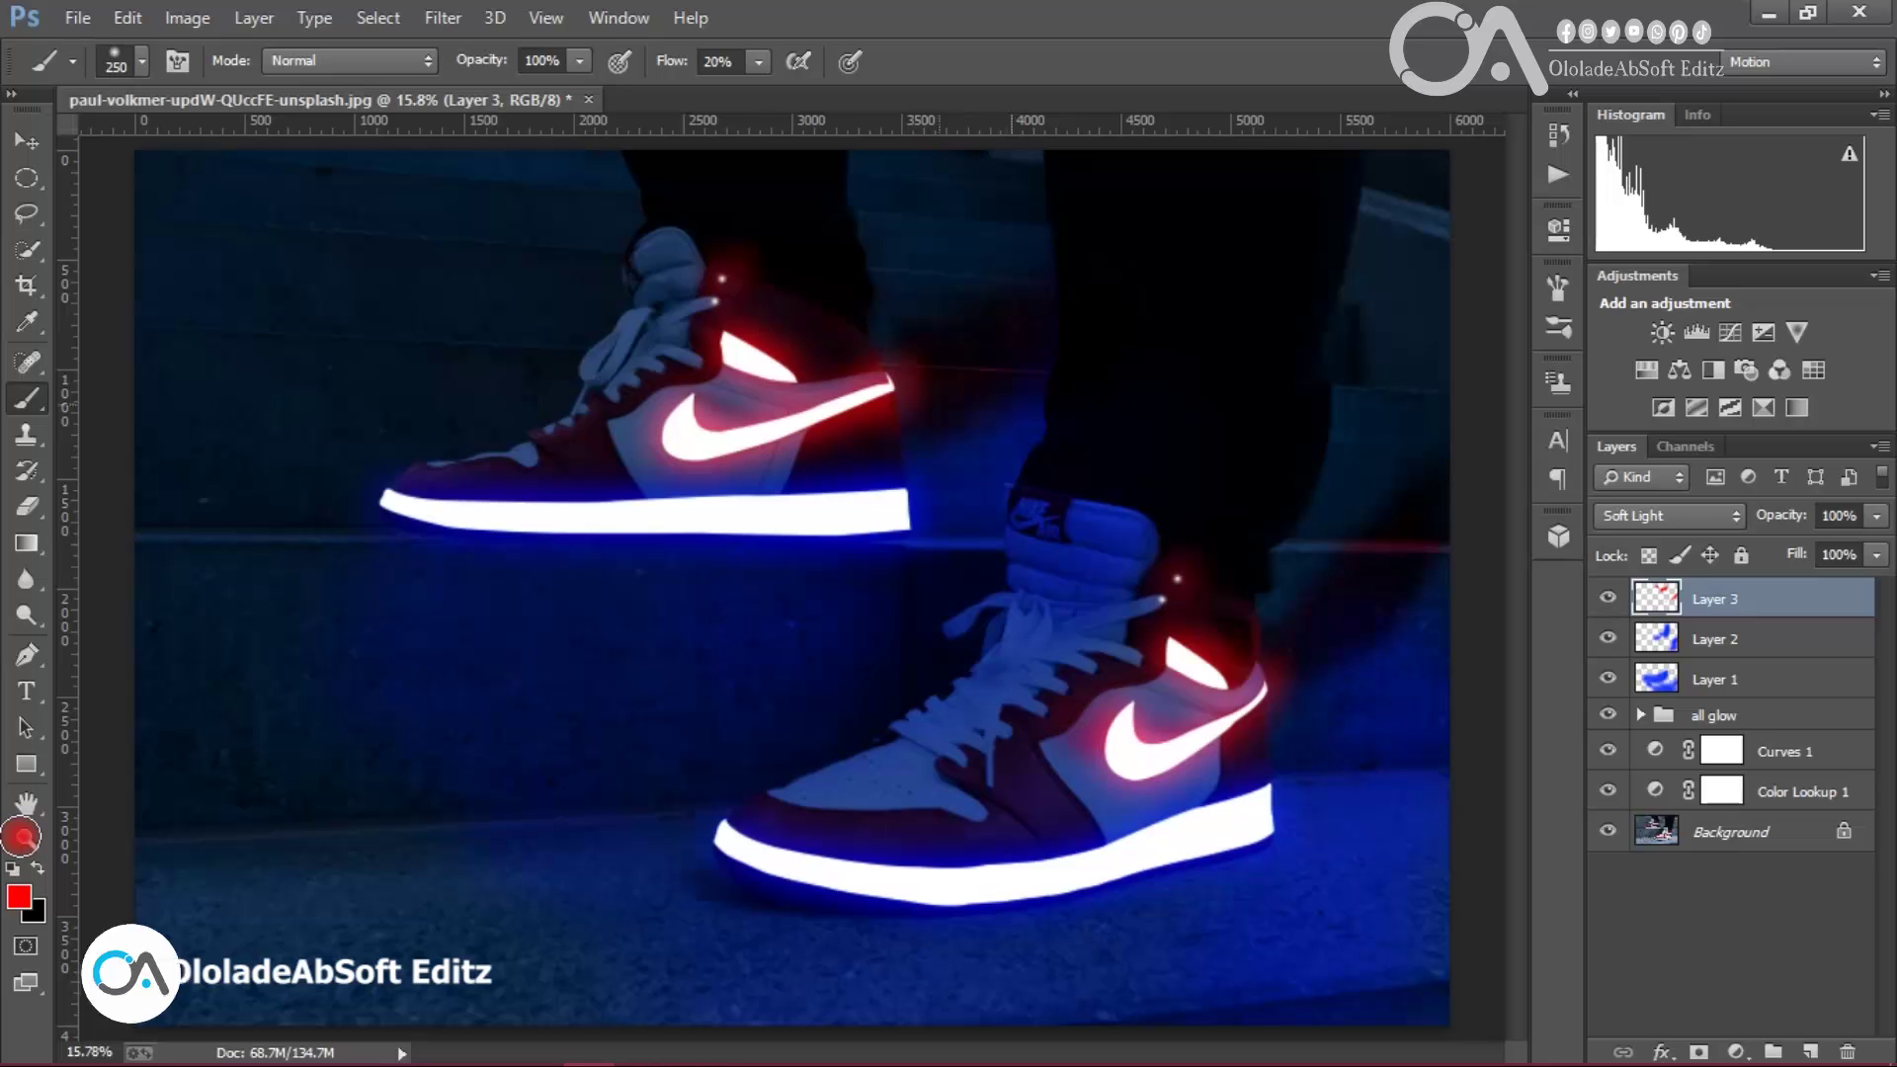
left_click(1876, 516)
left_click_drag(1879, 547, 1818, 546)
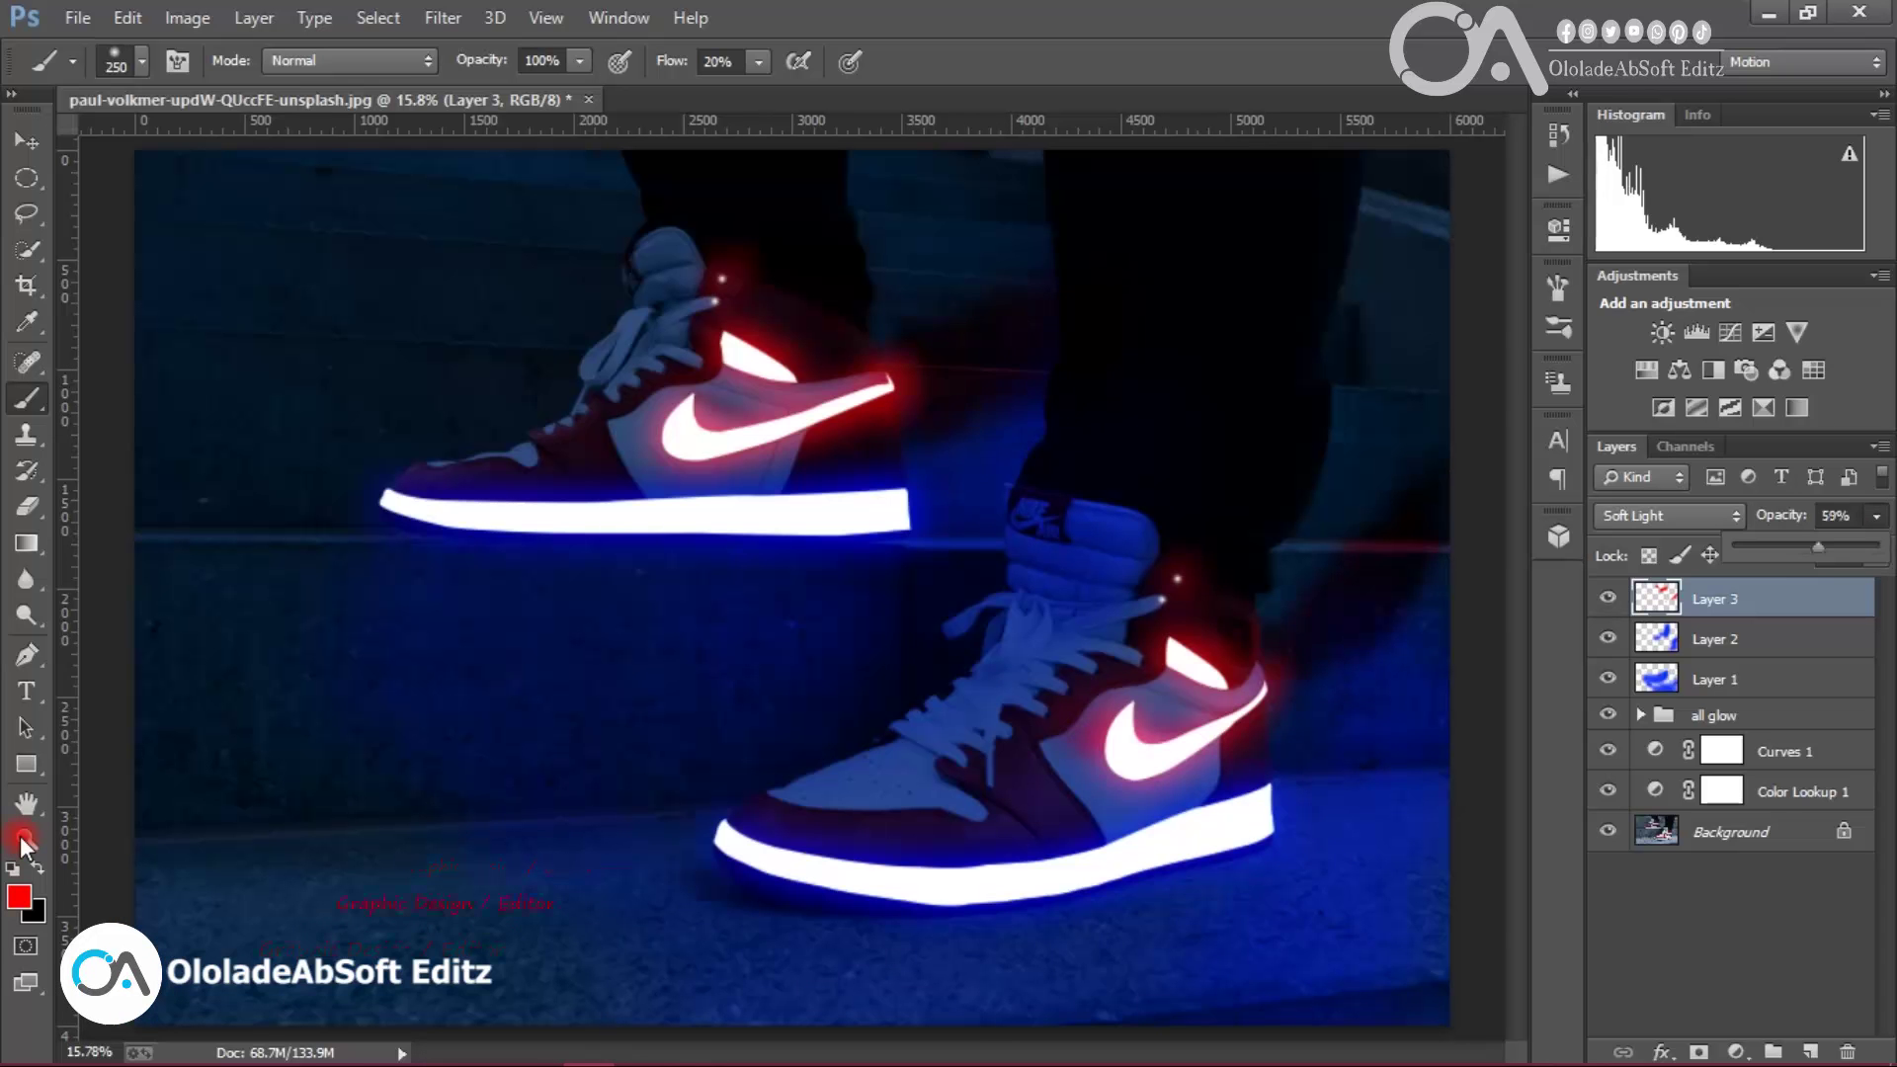
left_click(1405, 570)
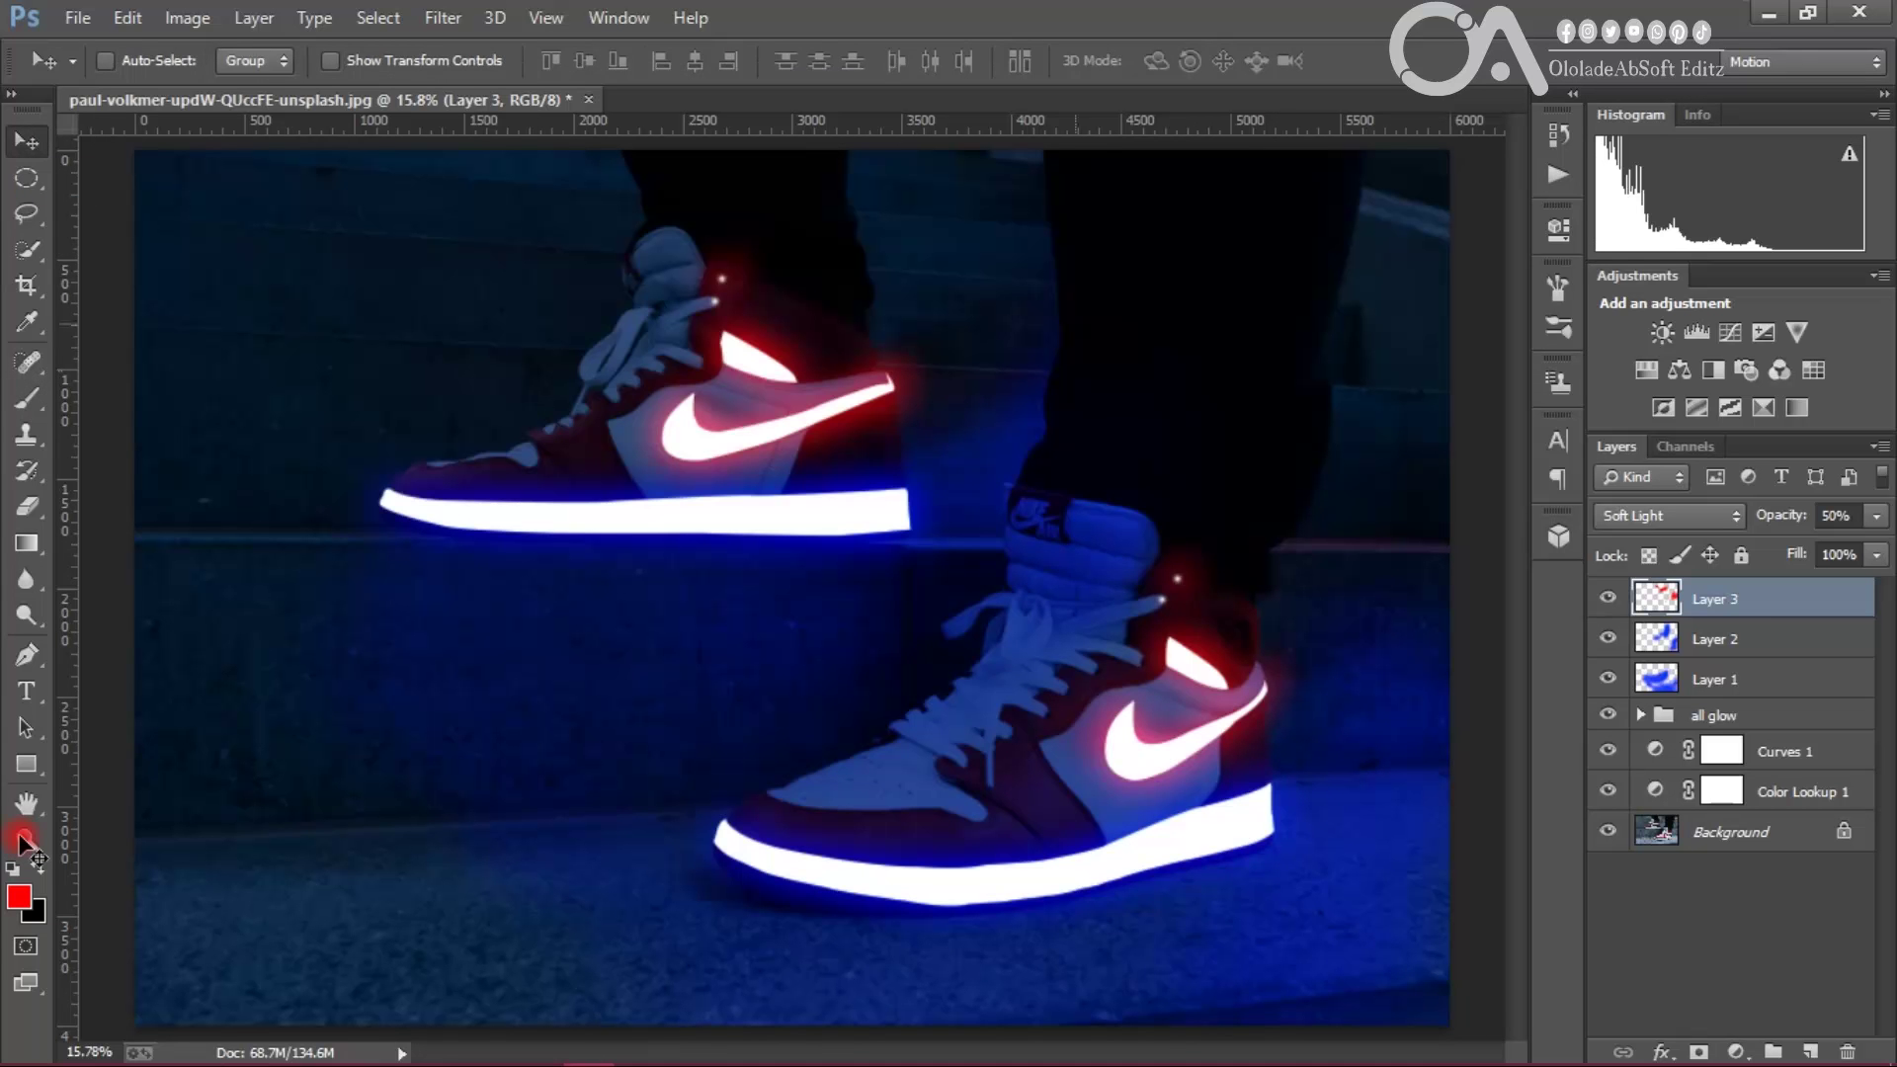
Step: Add a new Soft Light layer and paint red light over both sneakers' ankles and laces, enlarging the brush to 1700 px
key("b")
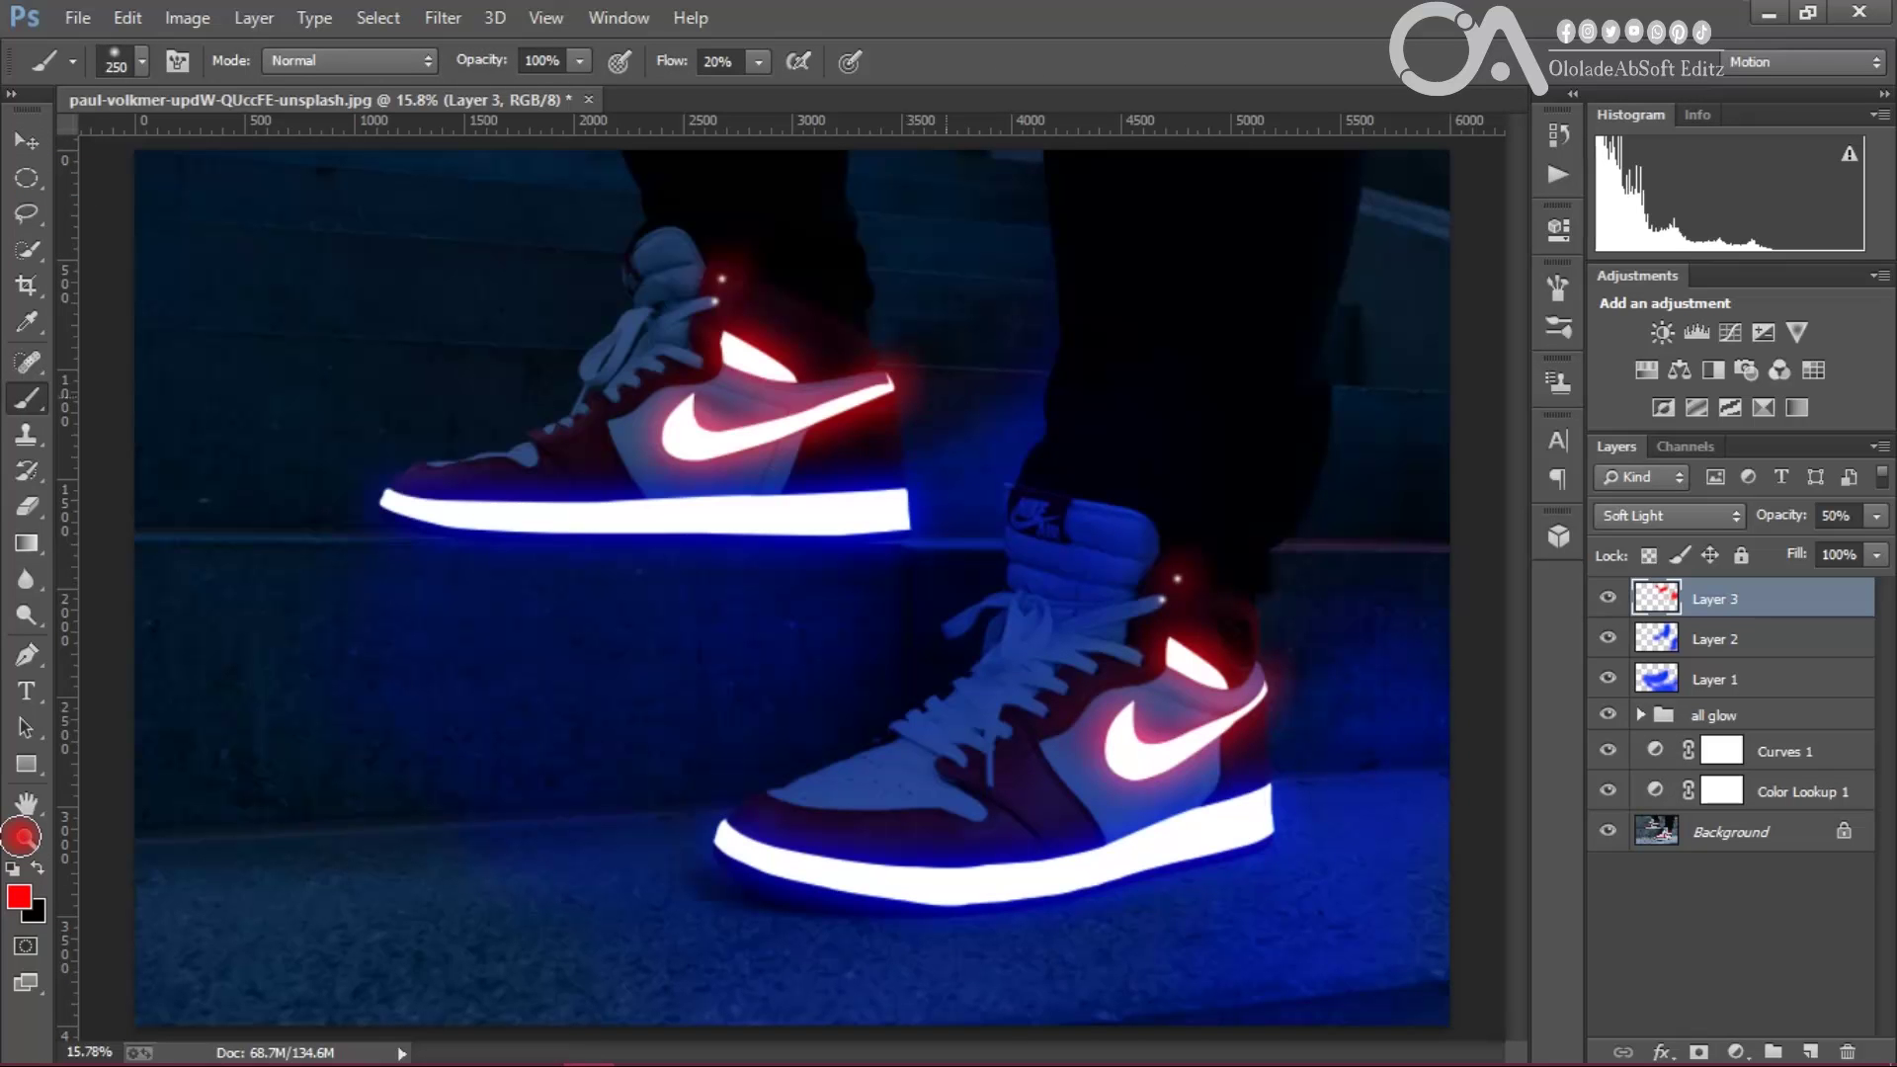
key("ctrl+shift+alt+n")
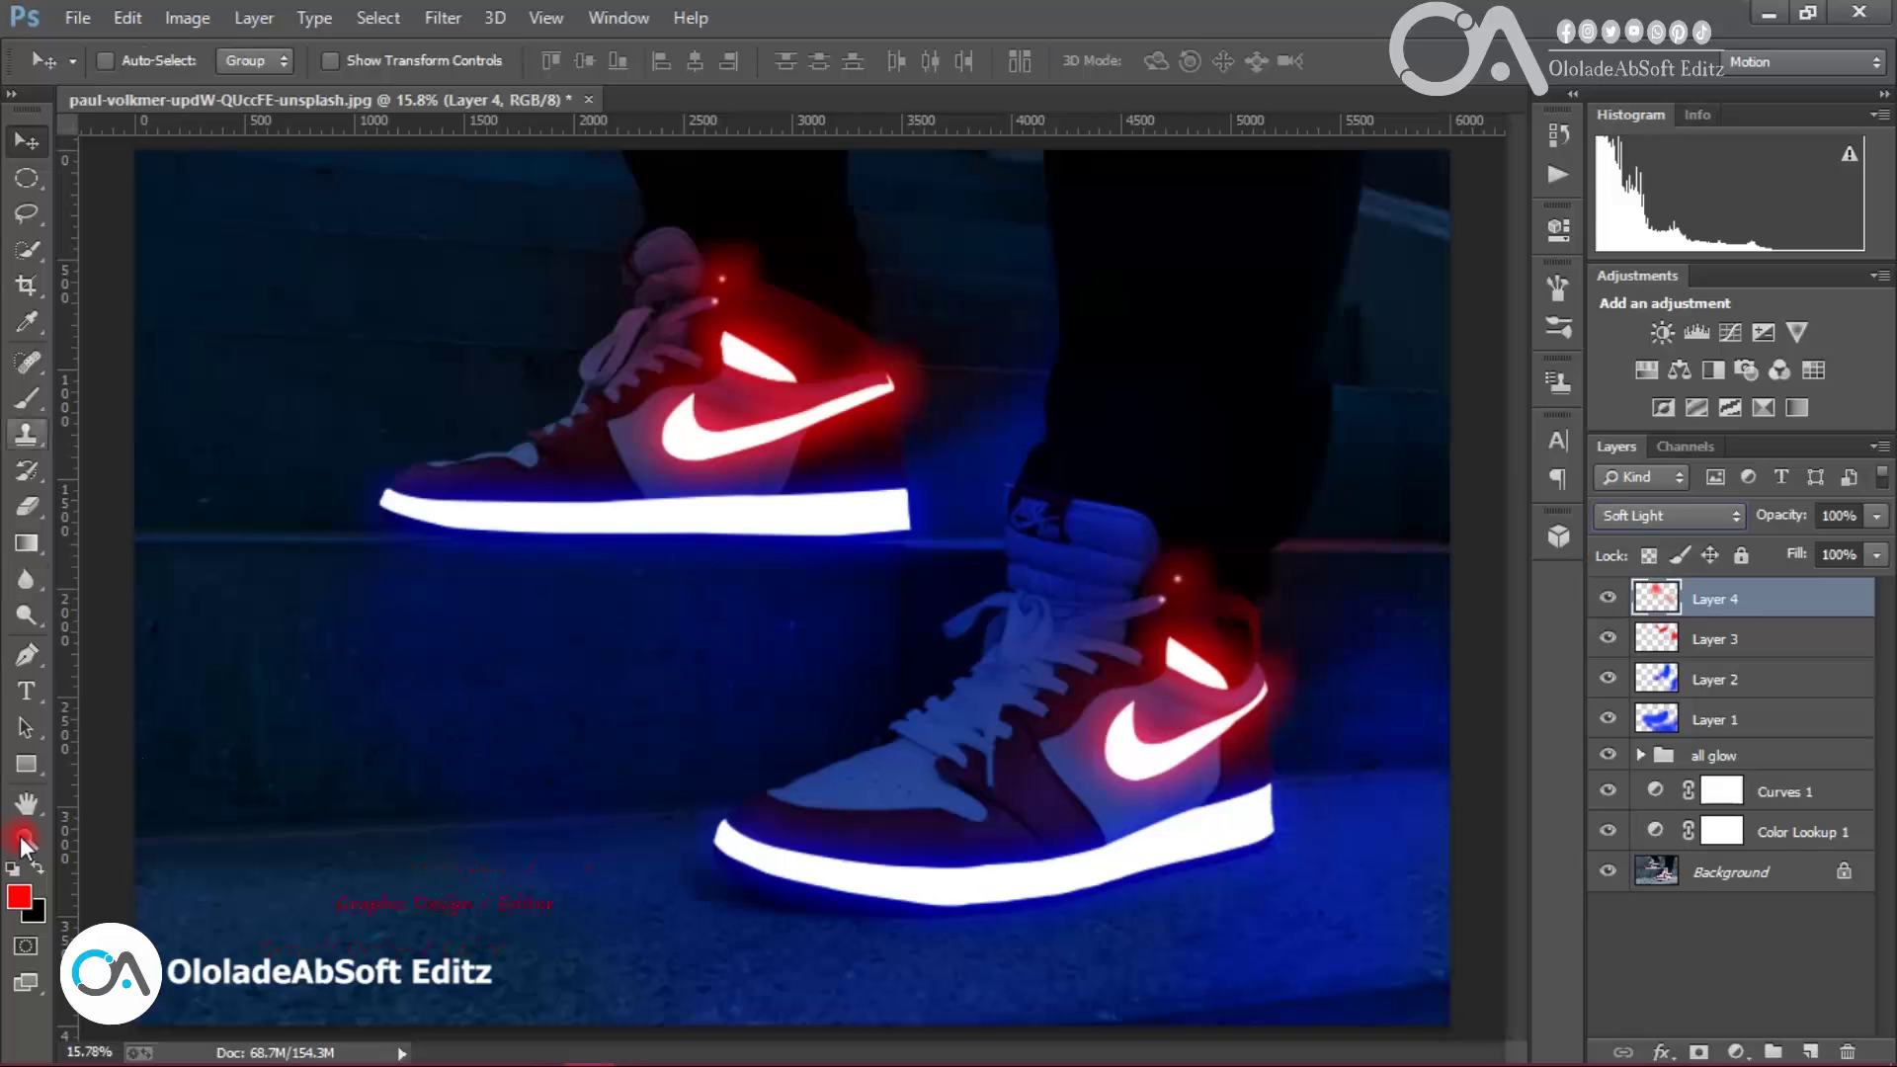
key("b")
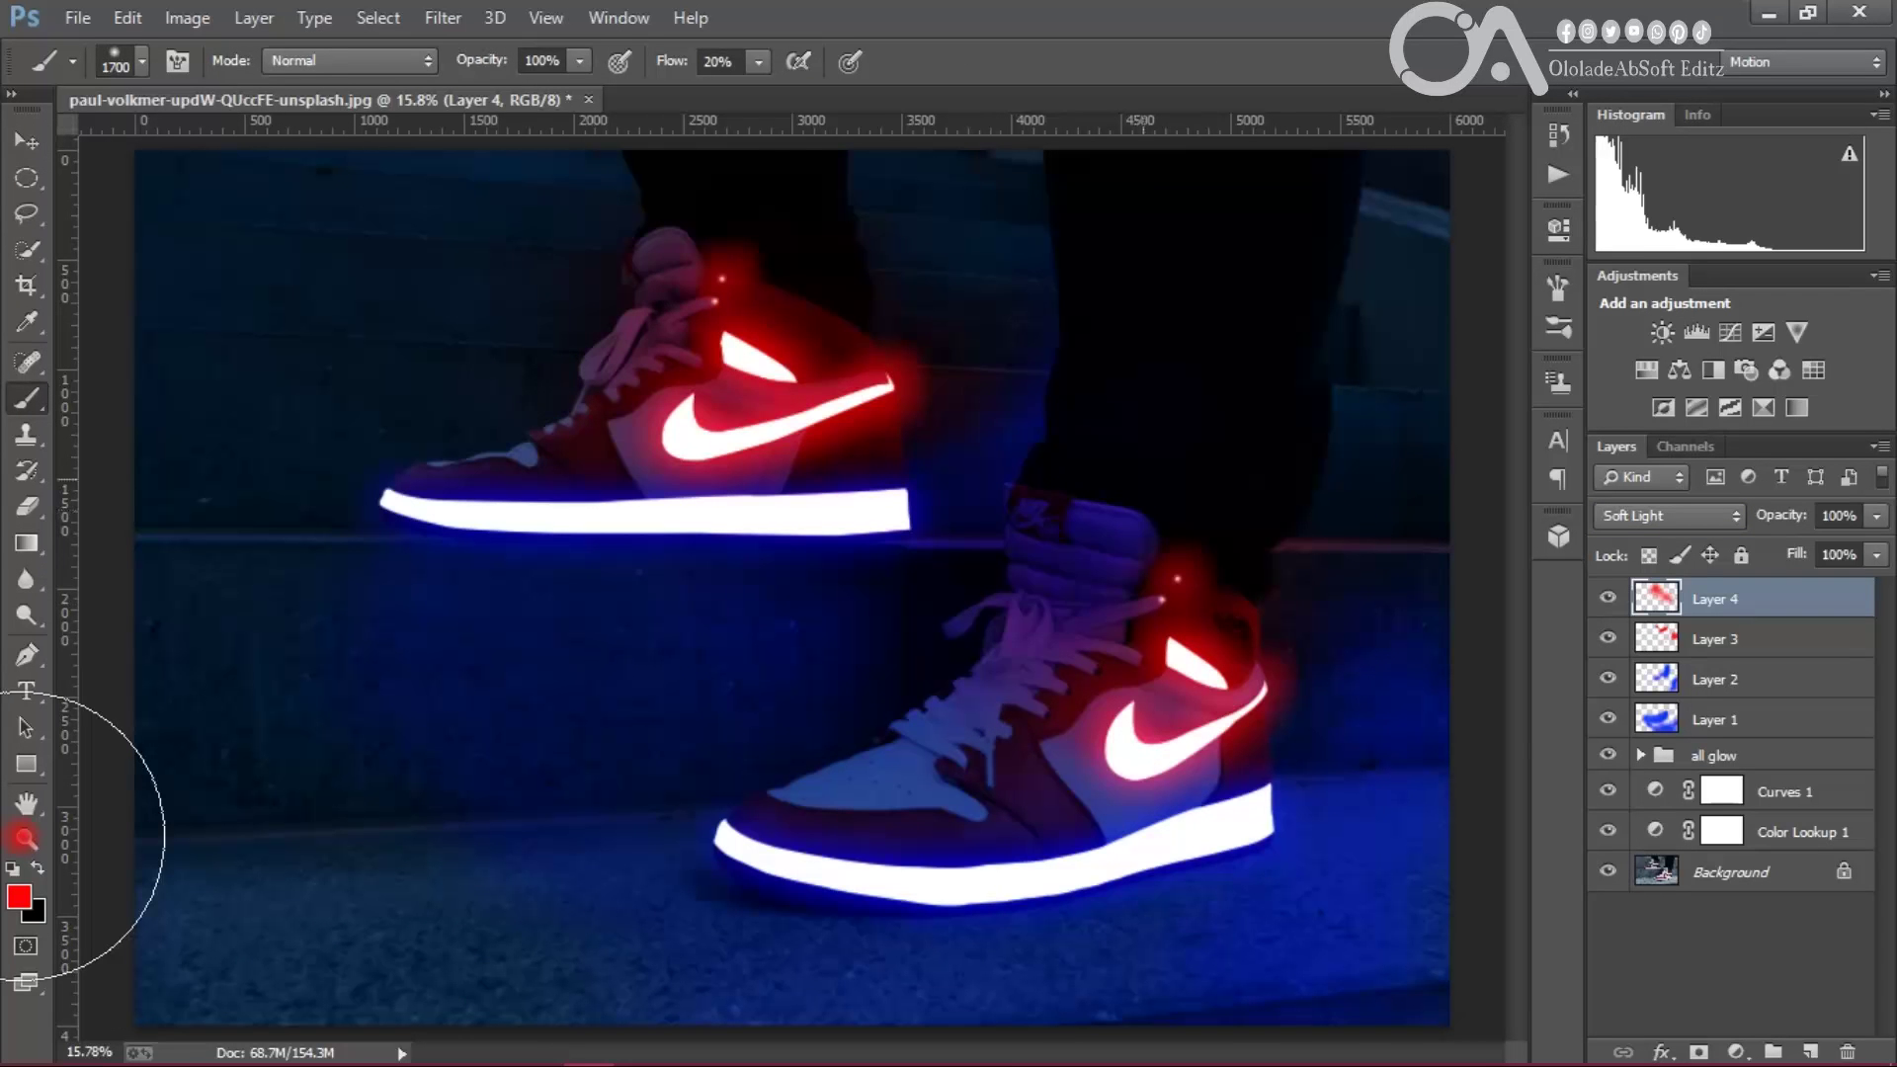
Step: Group the red light layers as "red" and Layers 1 and 2 as "blue"
key("v")
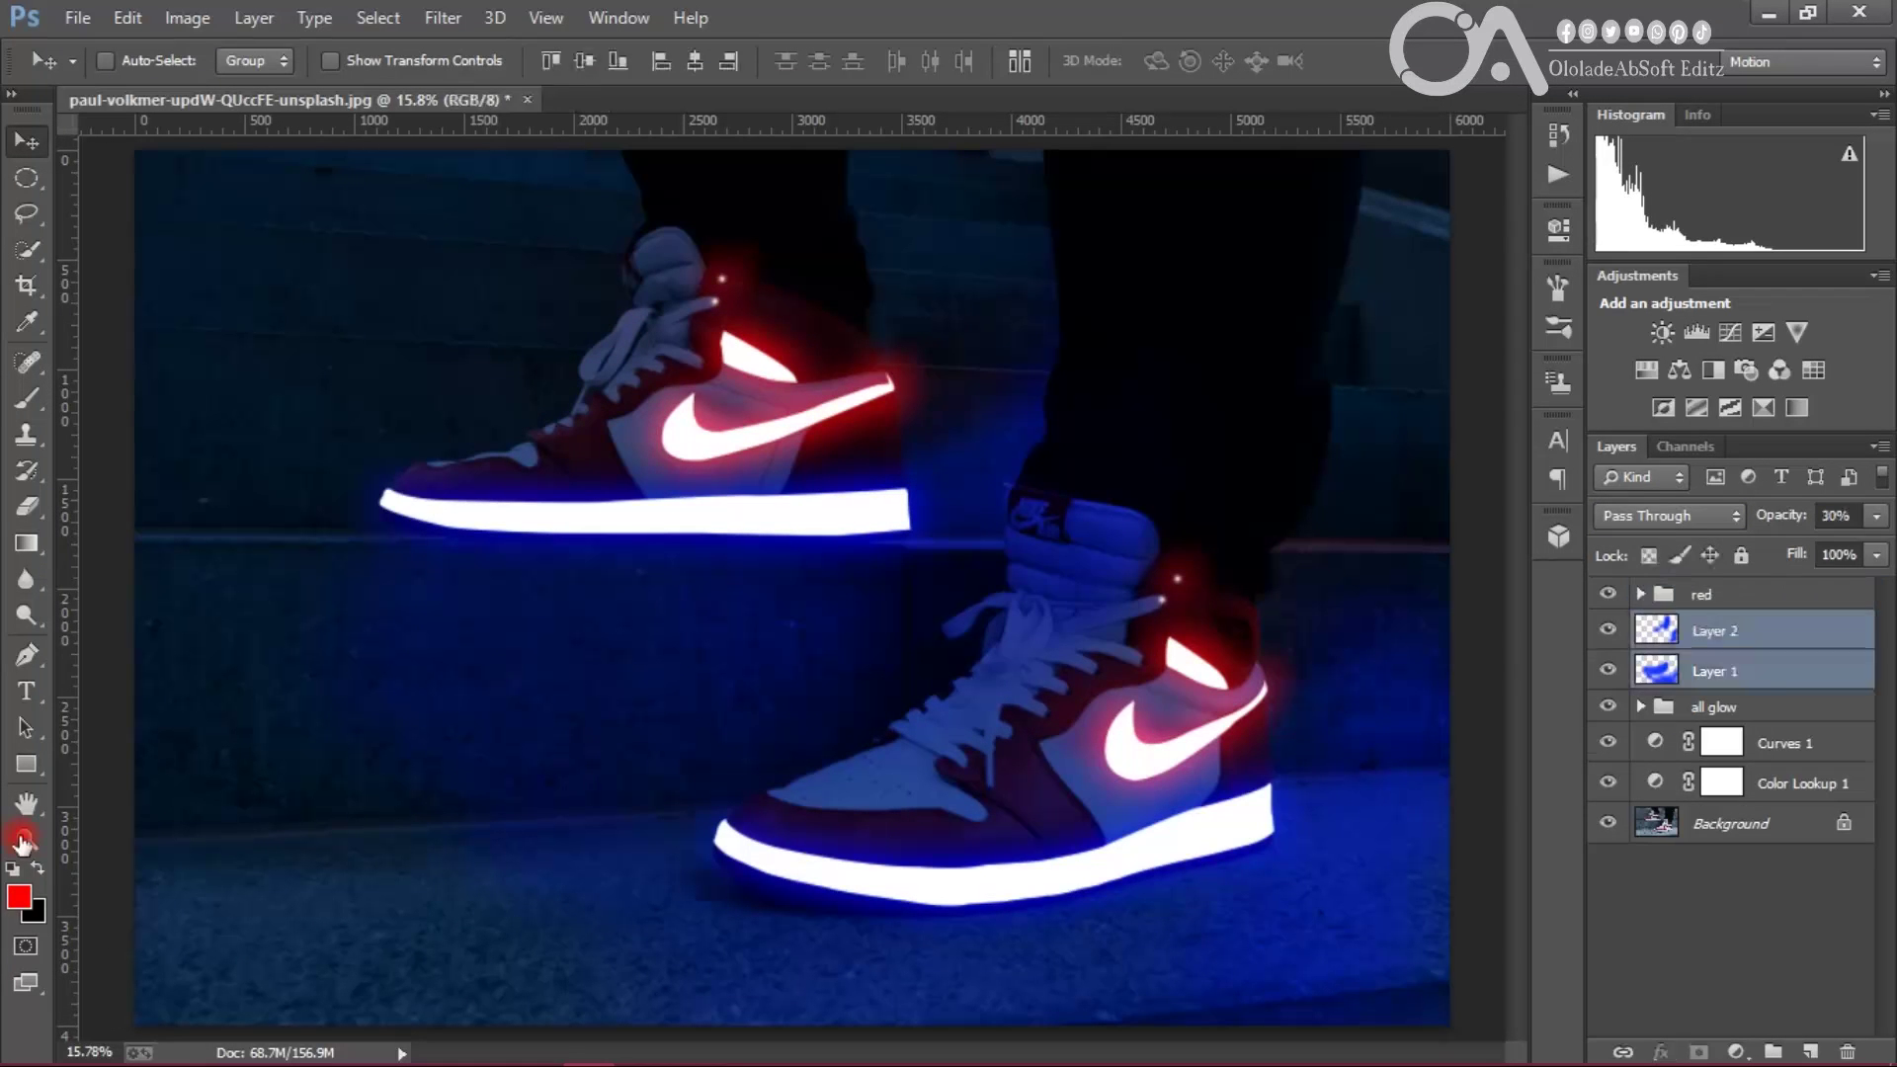
type("blue")
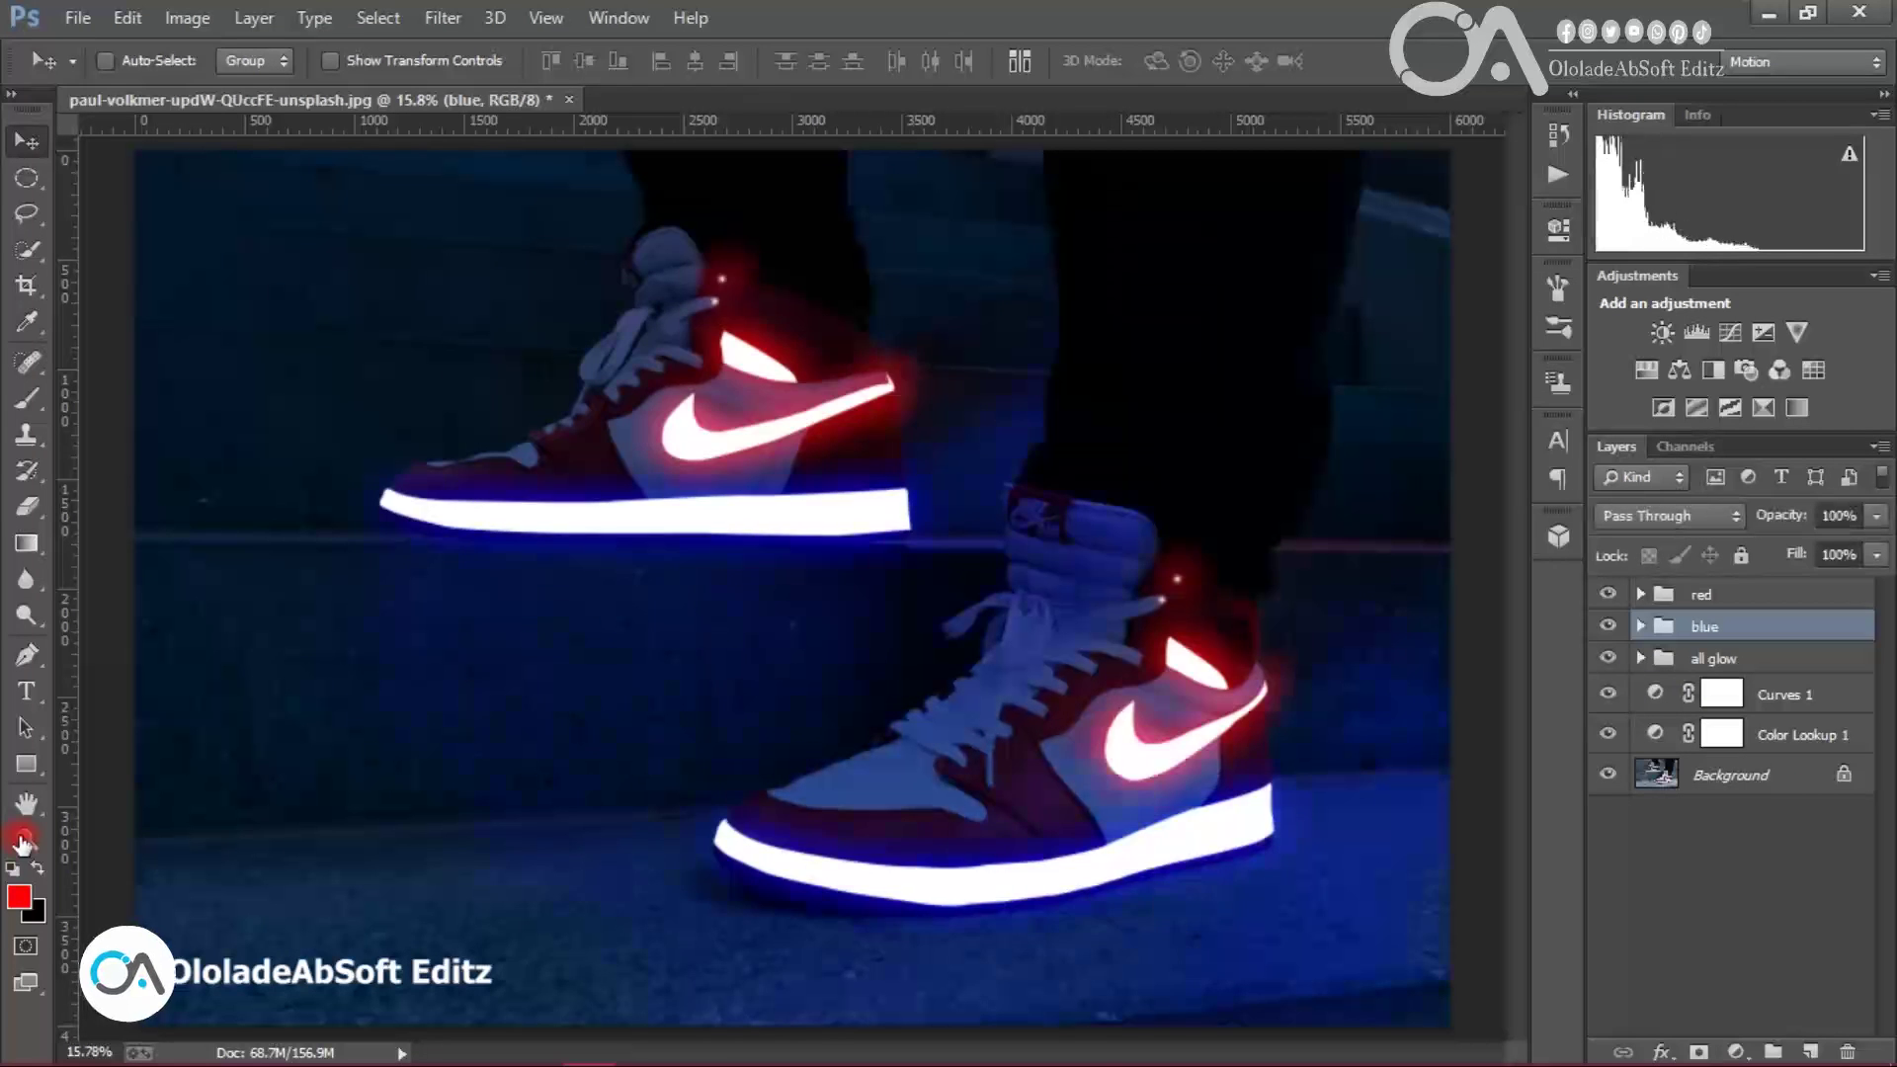
Step: Stamp all visible layers into a new layer and try a Color Balance adjustment on the midtones
key("ctrl+shift+alt+e")
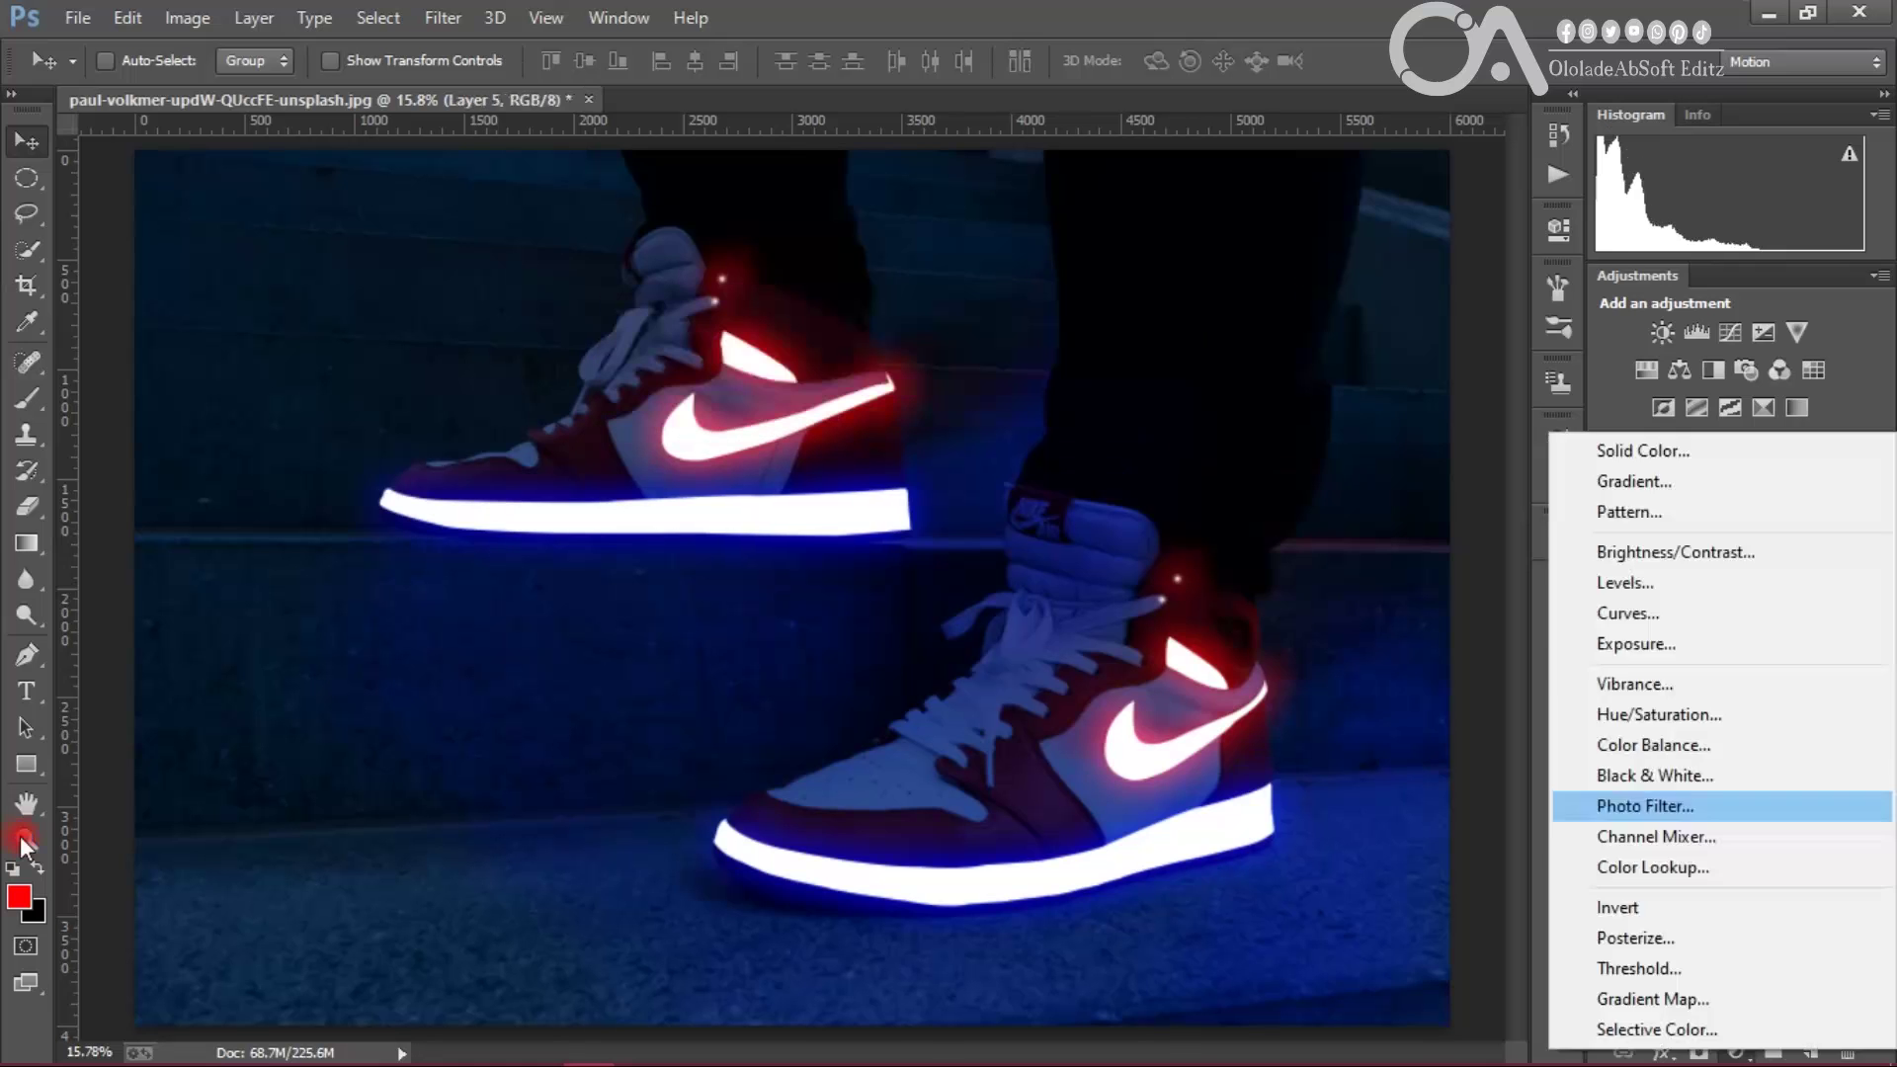
left_click(1650, 741)
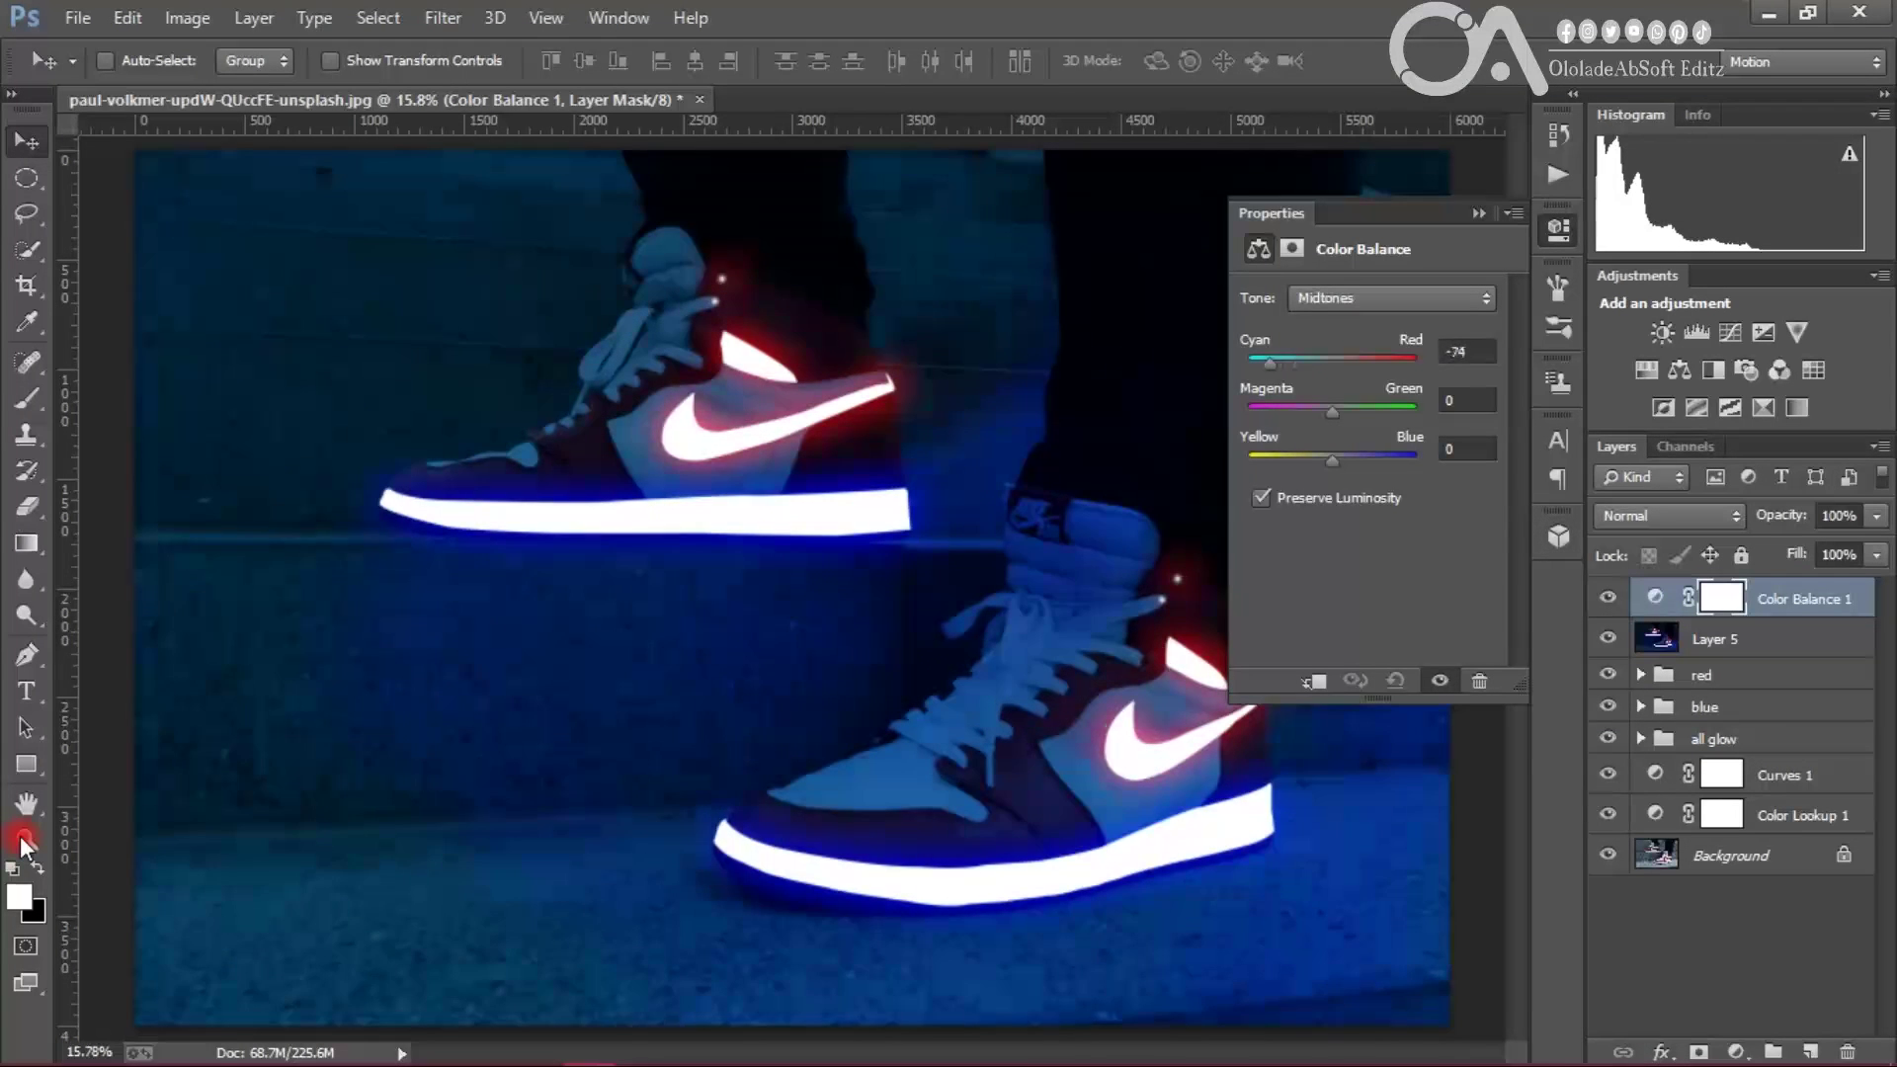
left_click_drag(1270, 363, 1340, 364)
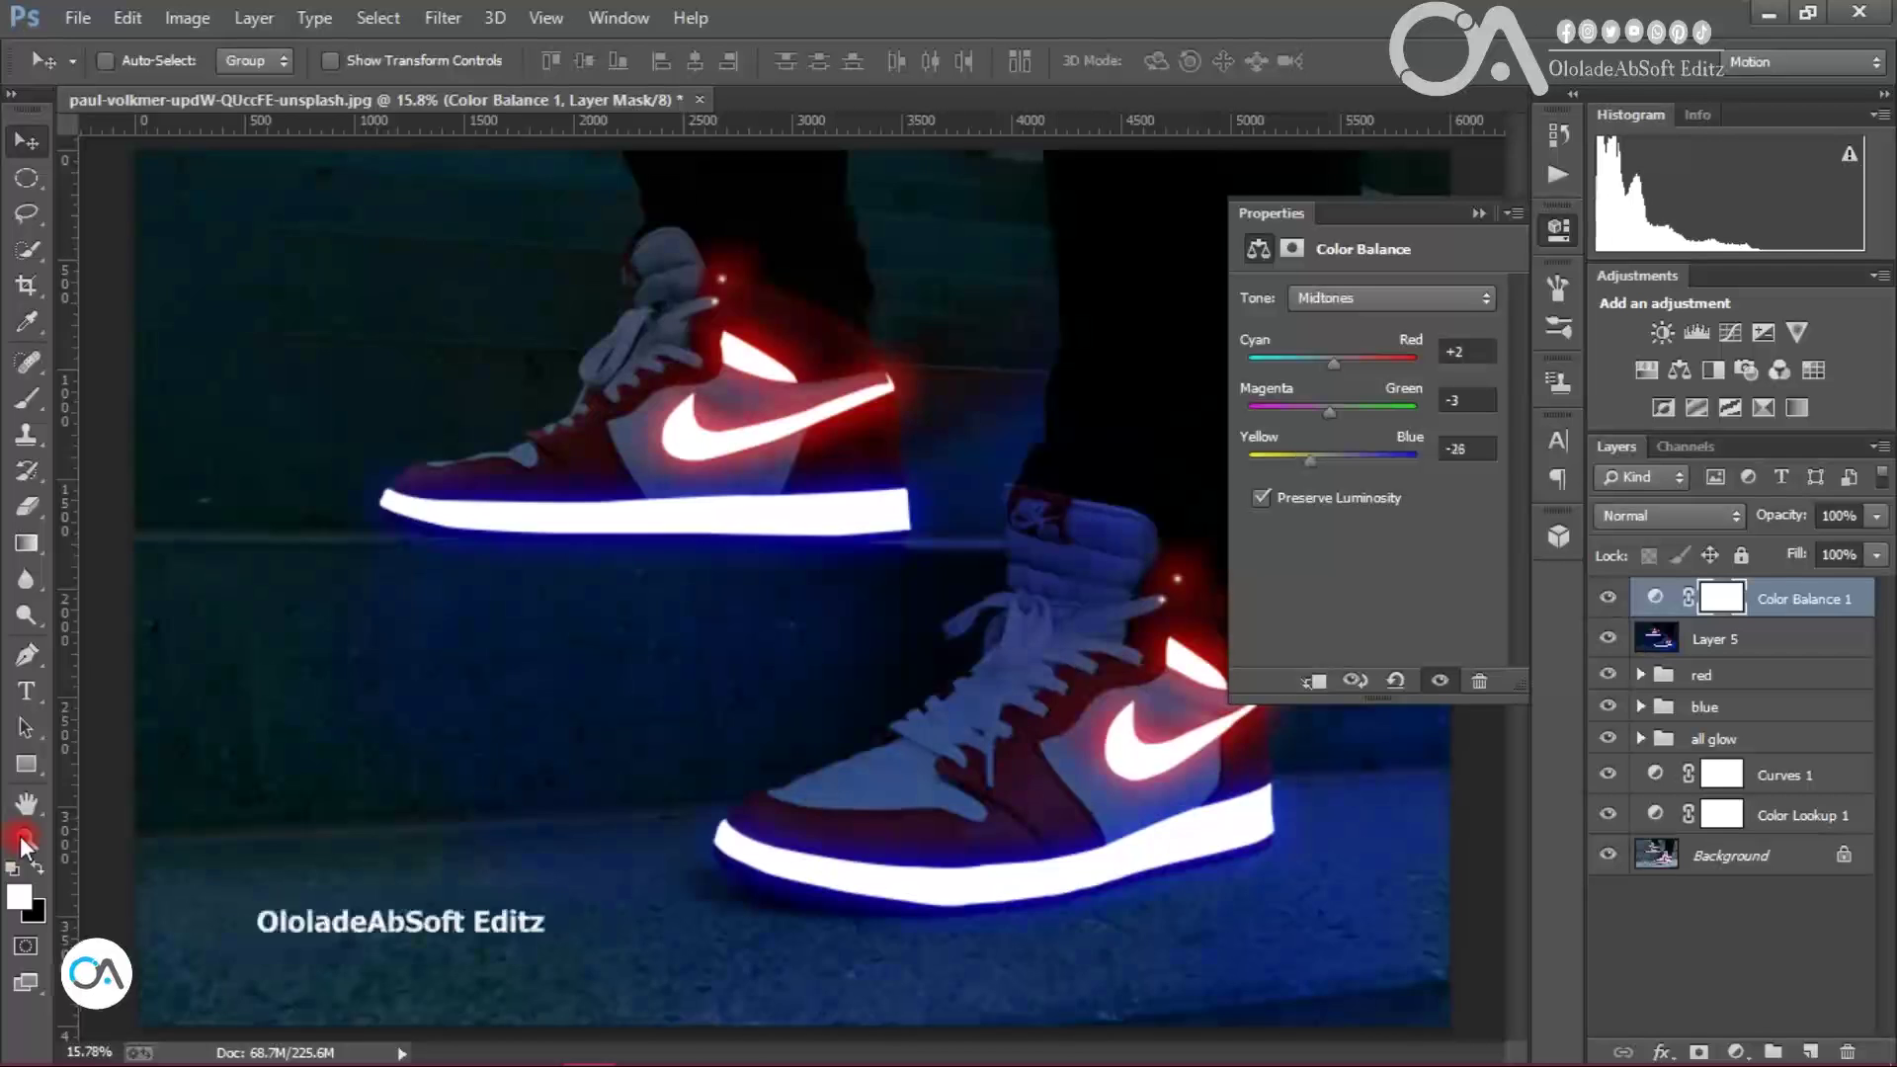
mouse_move(1333, 460)
left_mouse_down()
mouse_move(1413, 460)
mouse_move(1327, 461)
left_mouse_up()
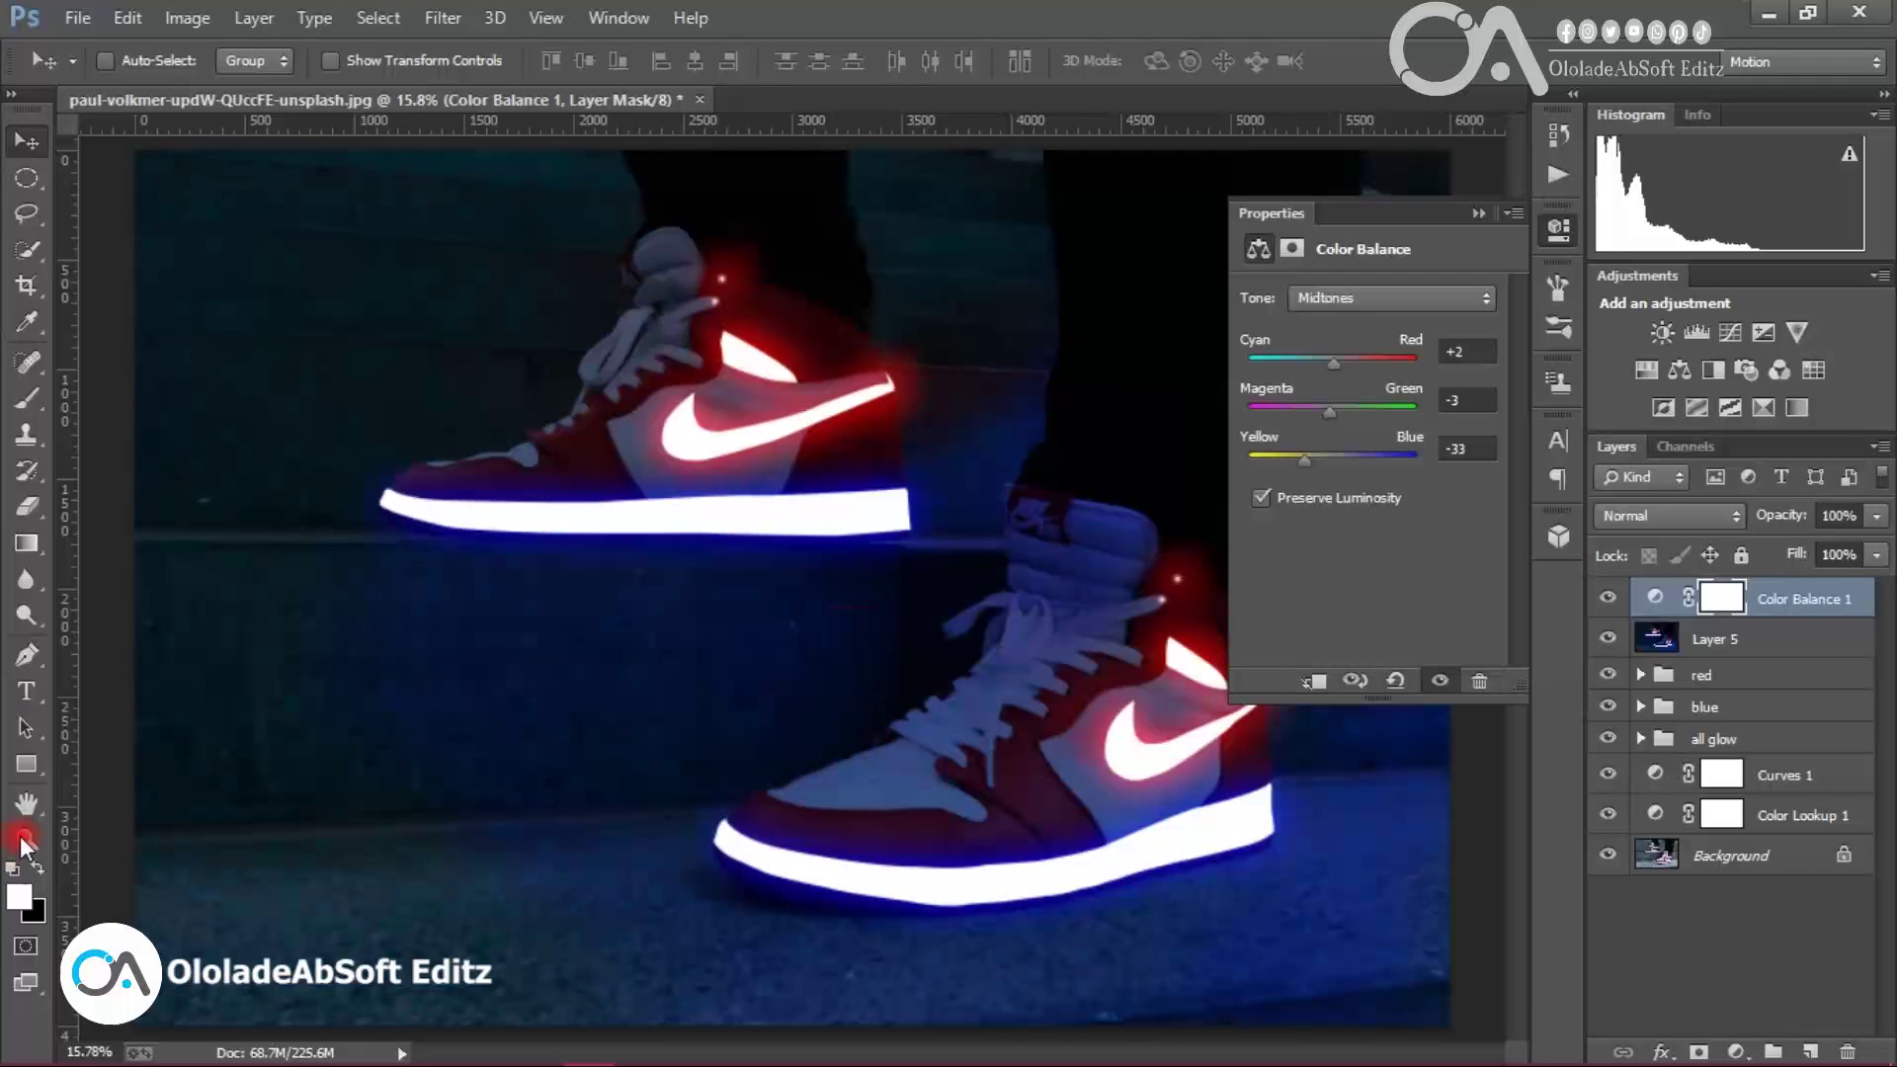
mouse_move(1334, 364)
left_mouse_down()
mouse_move(1283, 363)
mouse_move(1385, 412)
mouse_move(1276, 412)
mouse_move(1335, 412)
mouse_move(1325, 364)
mouse_move(1292, 412)
mouse_move(1342, 412)
mouse_move(1314, 461)
mouse_move(1289, 462)
left_mouse_up()
Step: Try Color Balance shadows at -64 cyan, +26 green and +13 blue, and shift the highlights as well
left_click(1391, 298)
left_click(1329, 324)
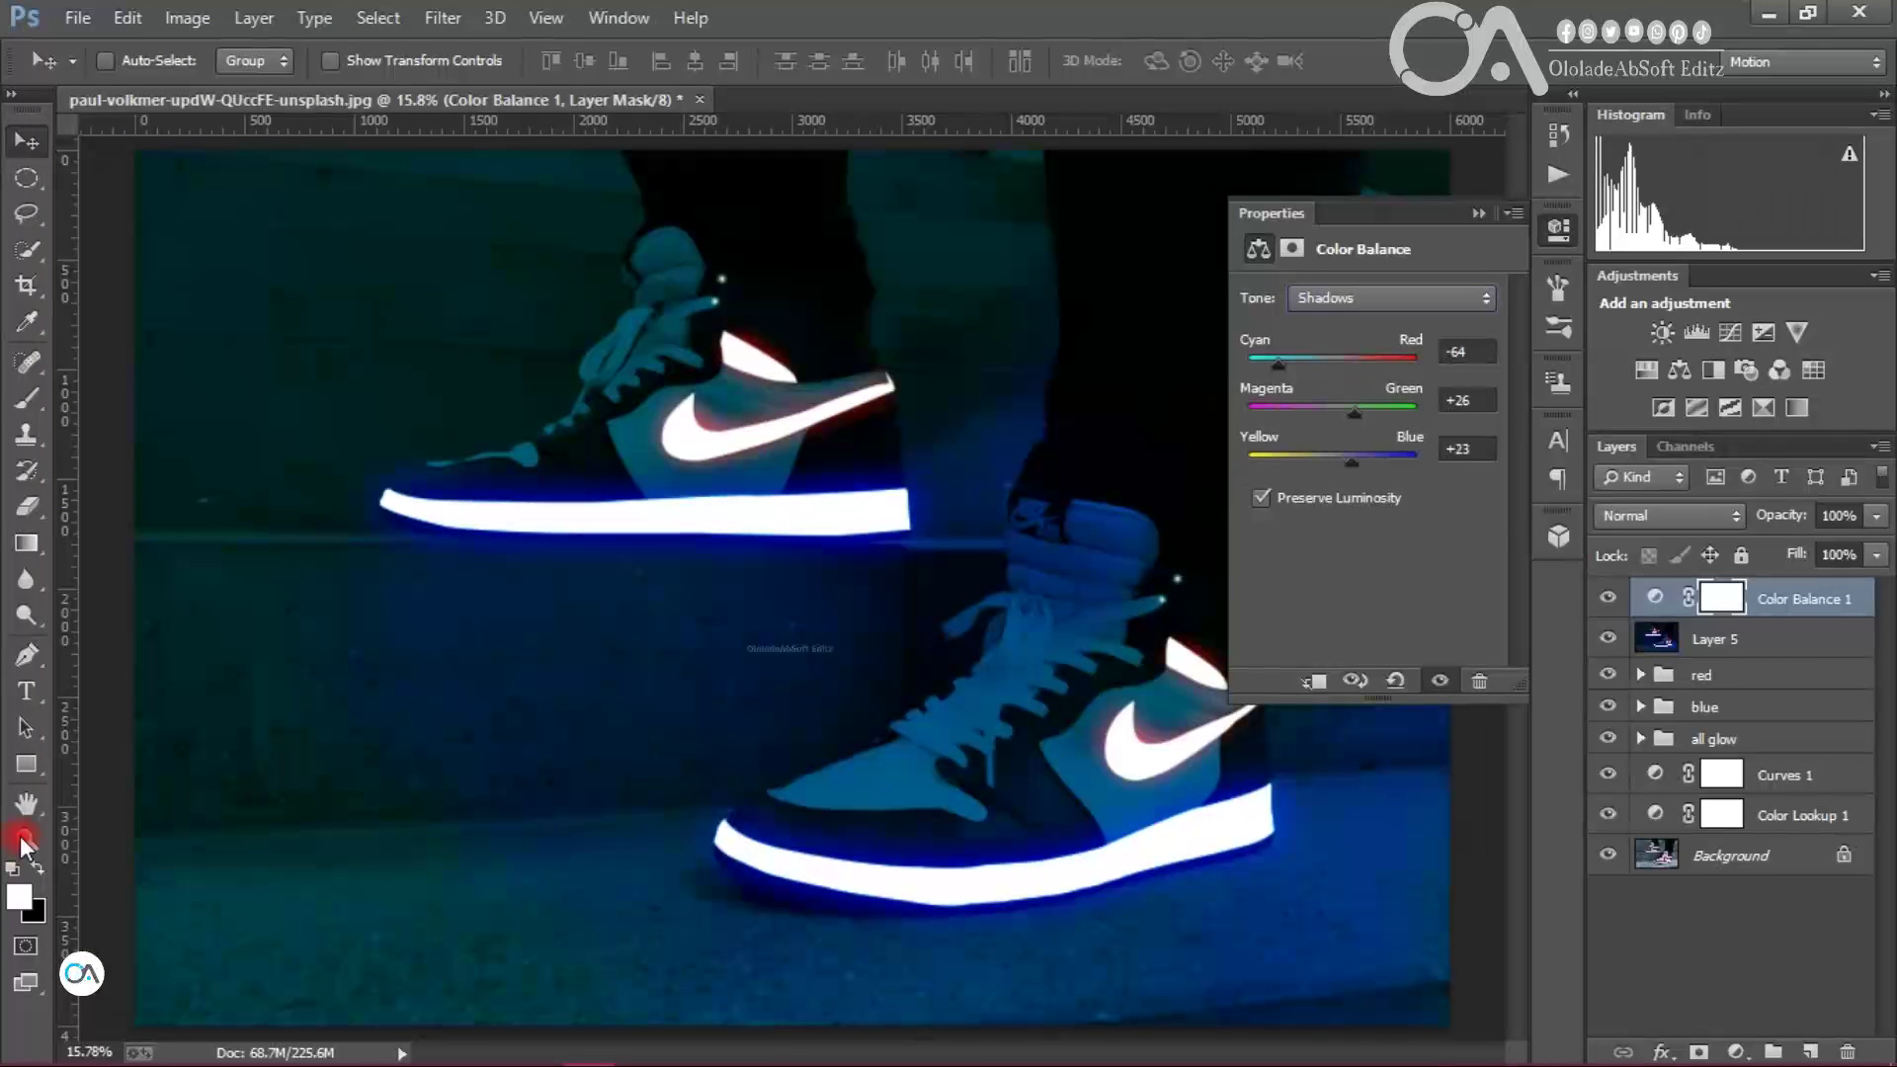
left_click(1390, 297)
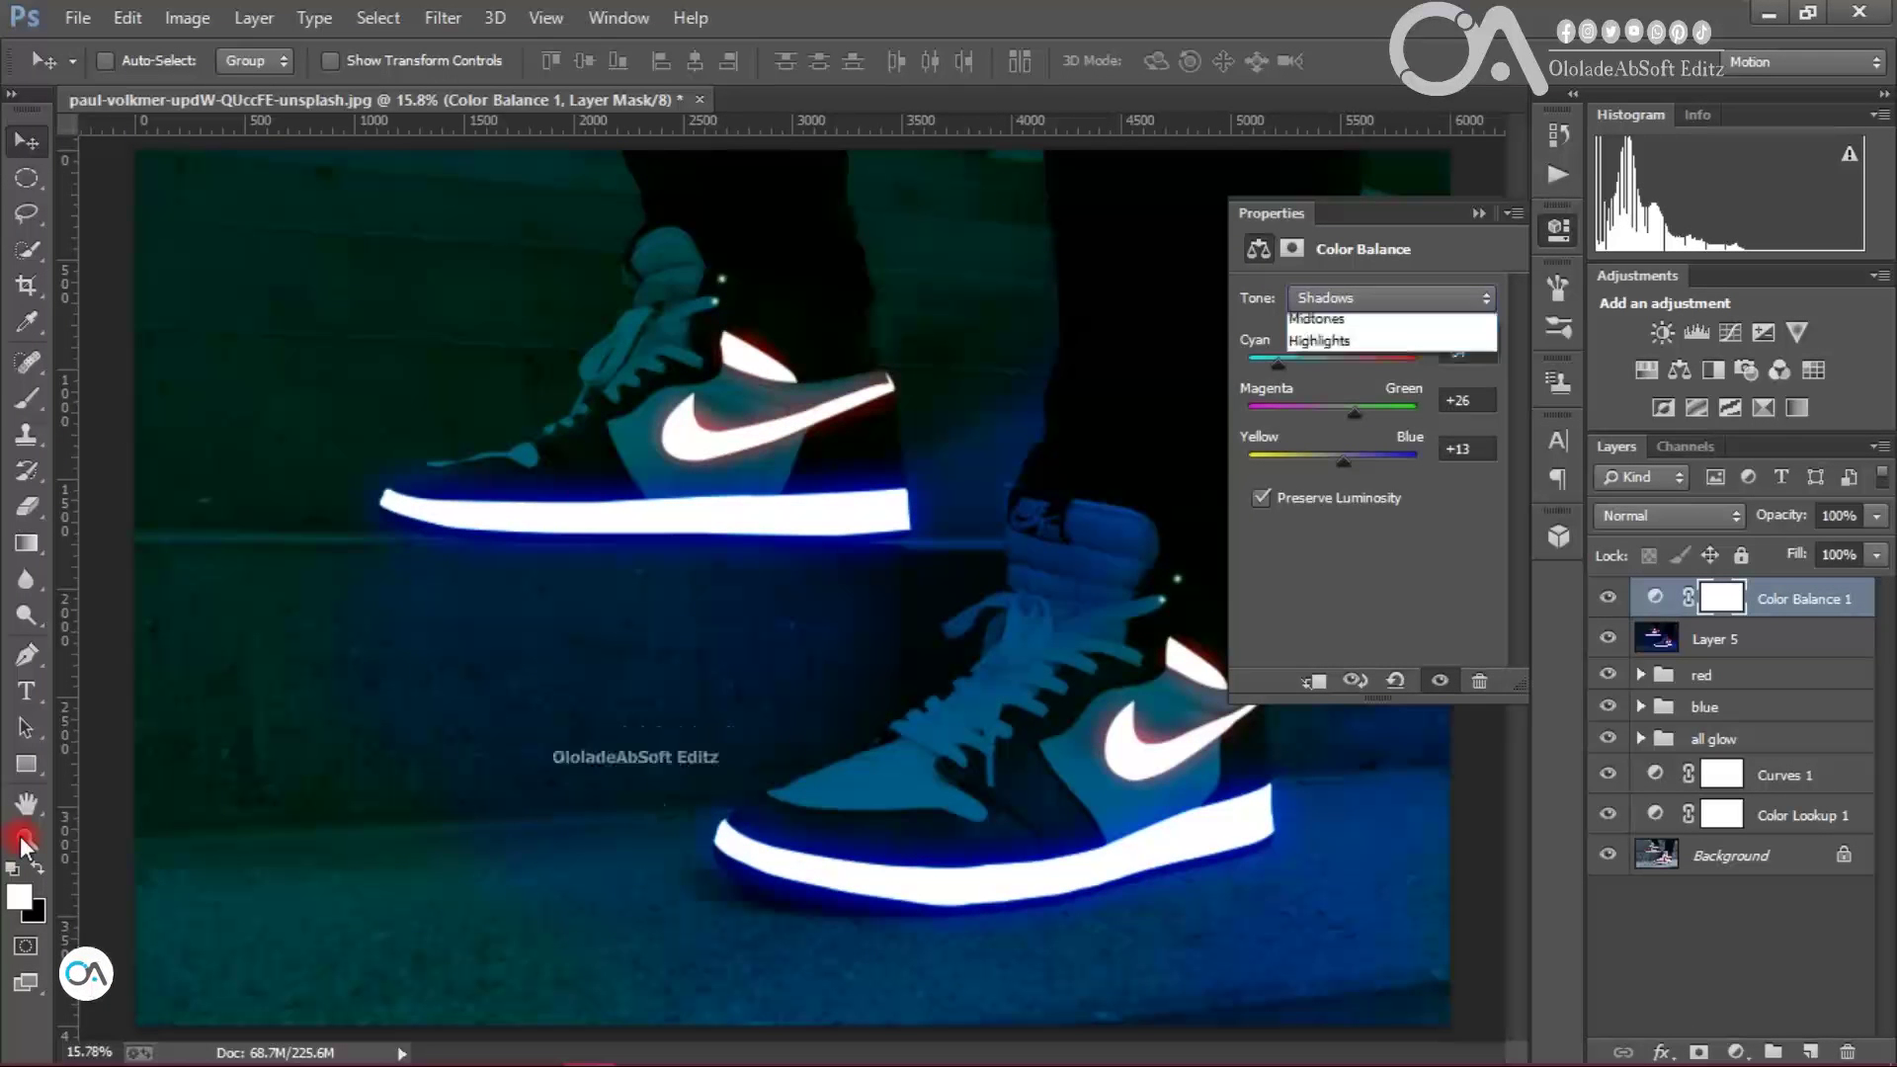
left_click(1328, 369)
left_click_drag(1307, 412, 1343, 364)
Step: Apply a Gaussian Blur to the stamped Layer 5 and set its blend mode to Soft Light
left_click(1479, 214)
left_click(1729, 639)
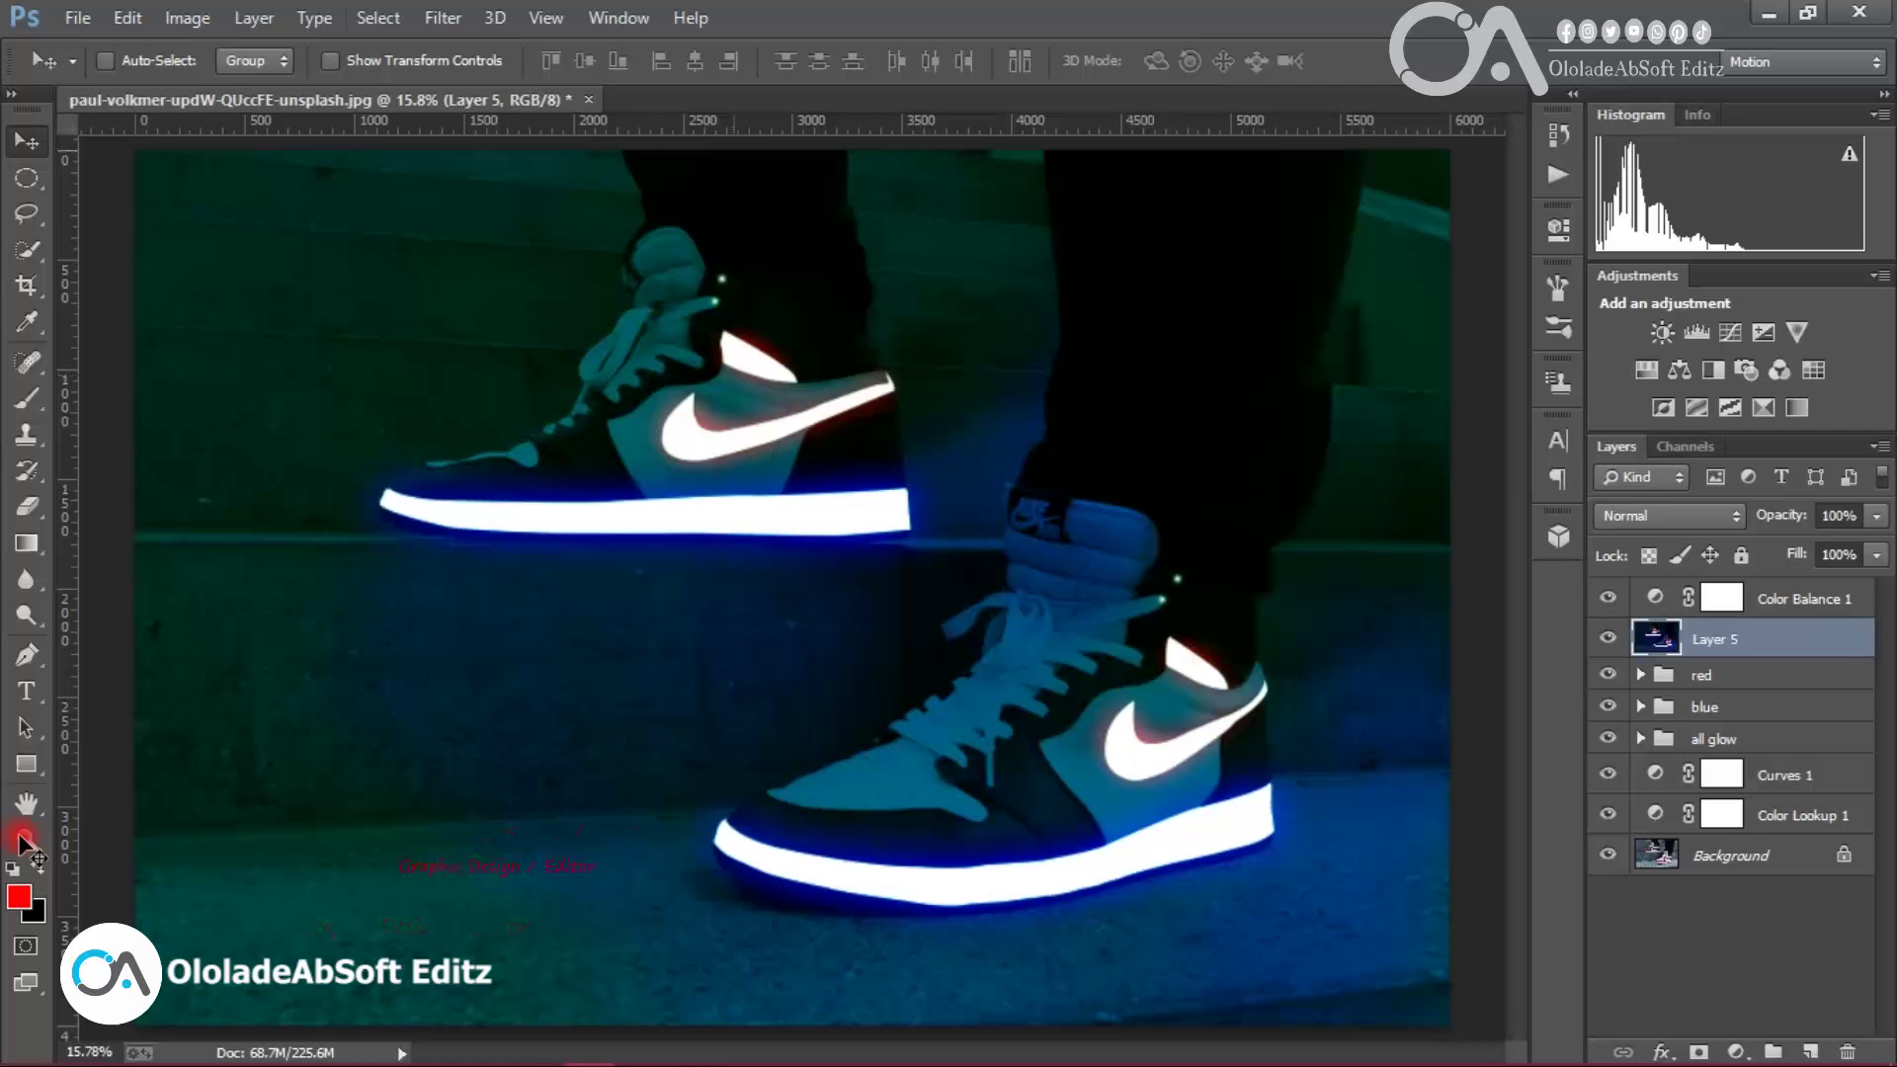
left_click(443, 18)
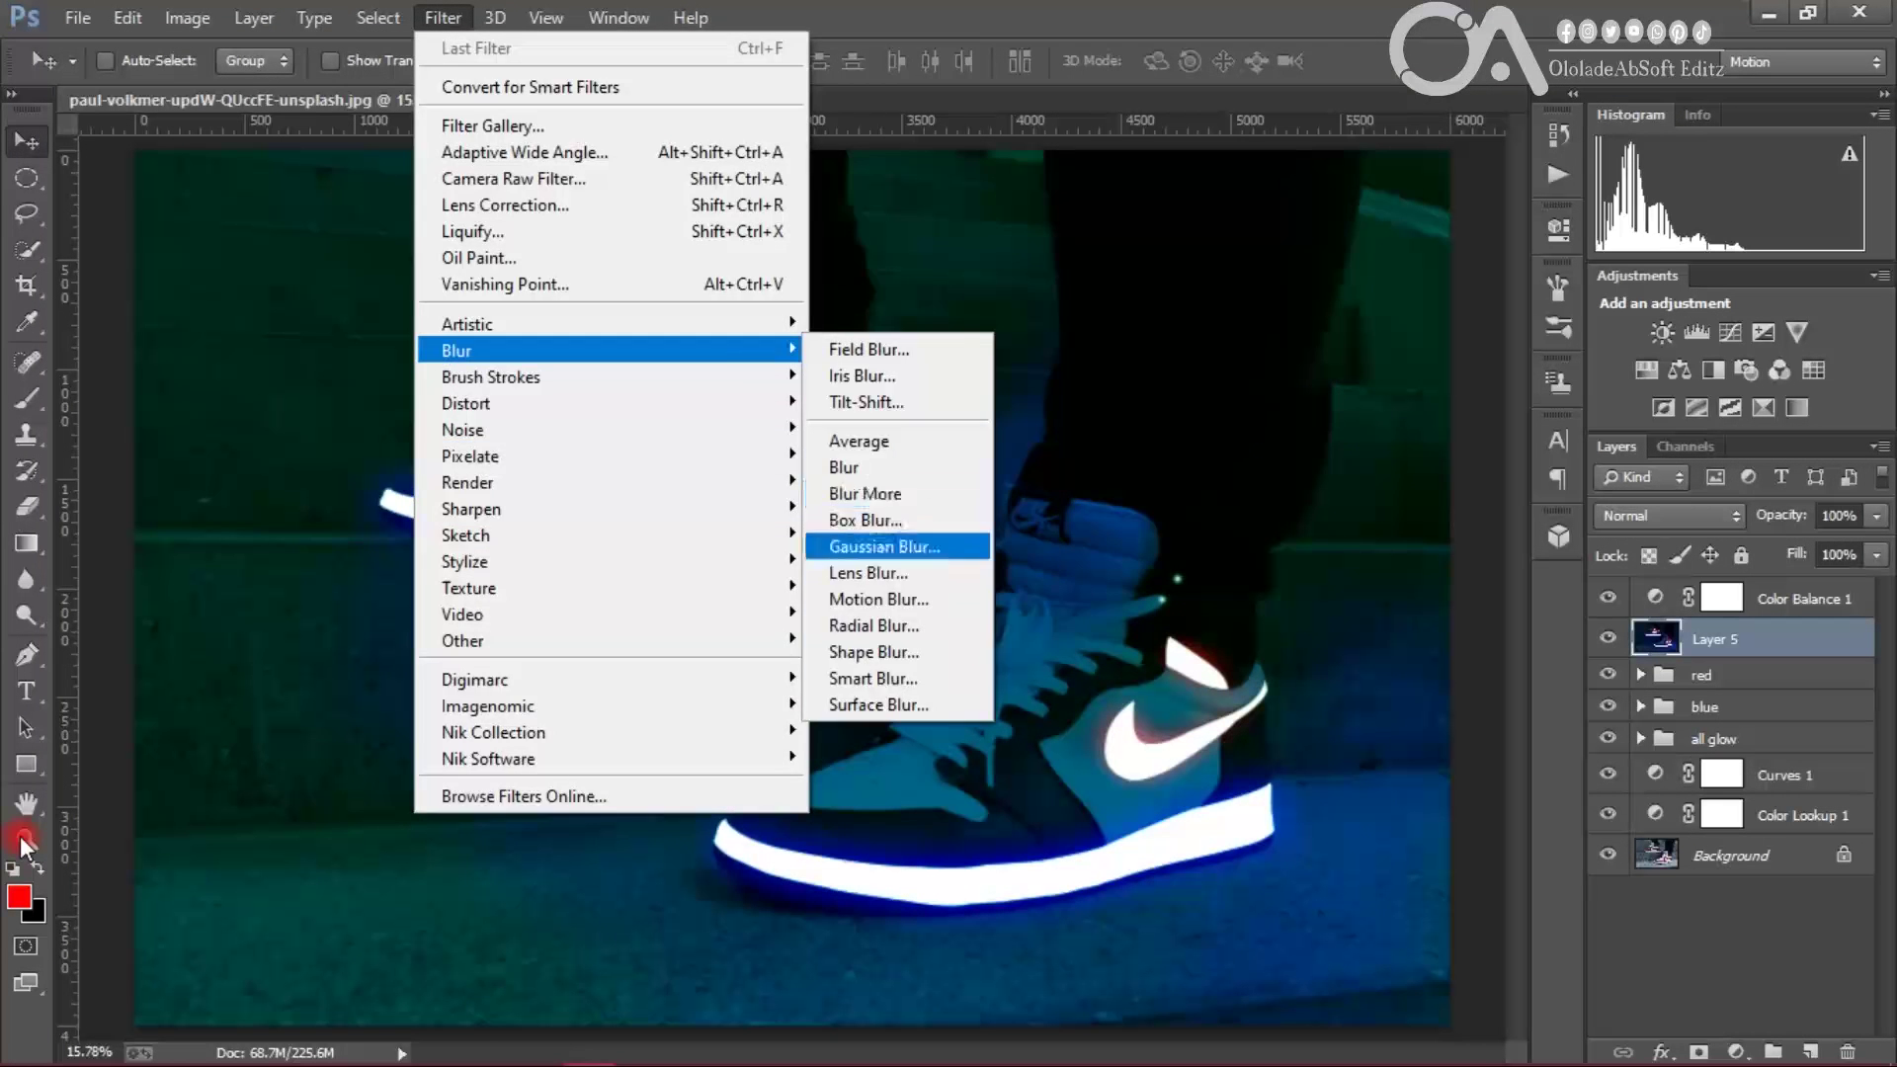
left_click(909, 542)
left_click_drag(1186, 137, 1277, 110)
left_click_drag(1136, 525, 1249, 524)
left_click(1478, 156)
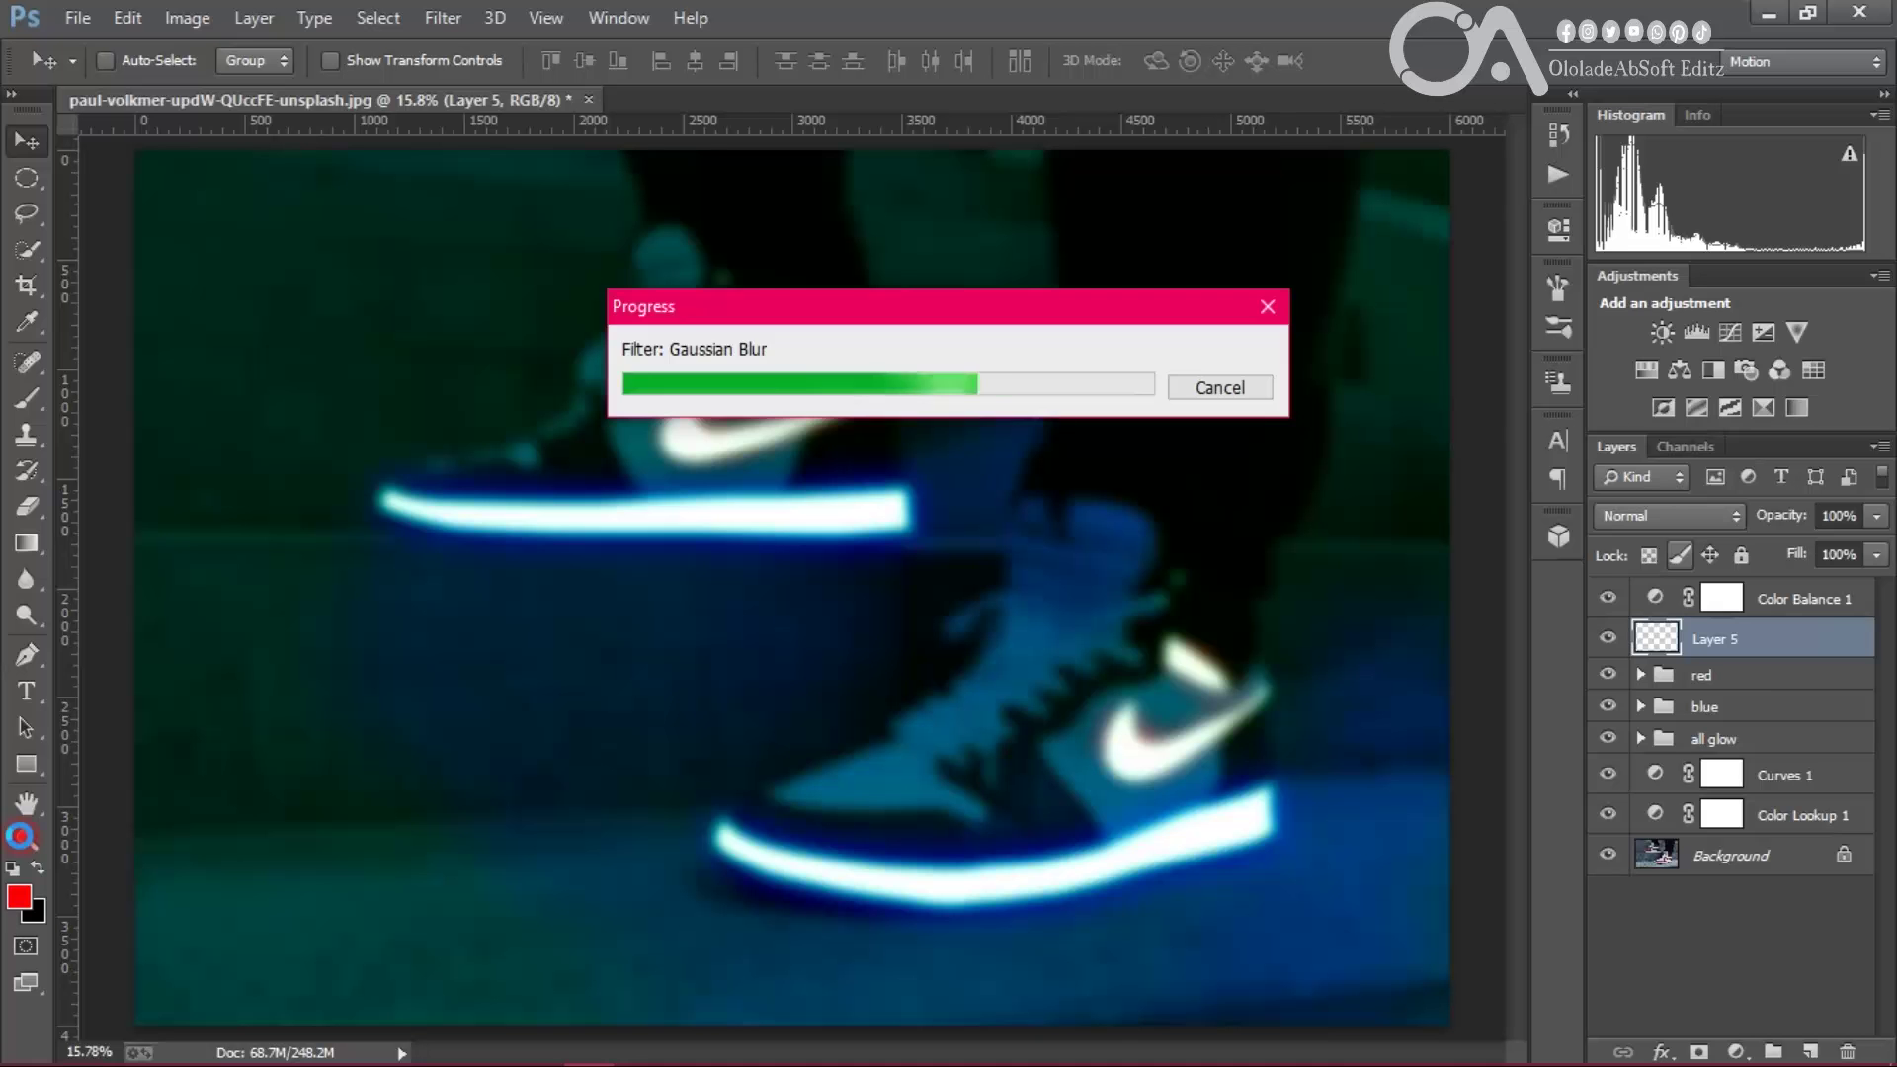
left_click(1669, 517)
left_click(1625, 369)
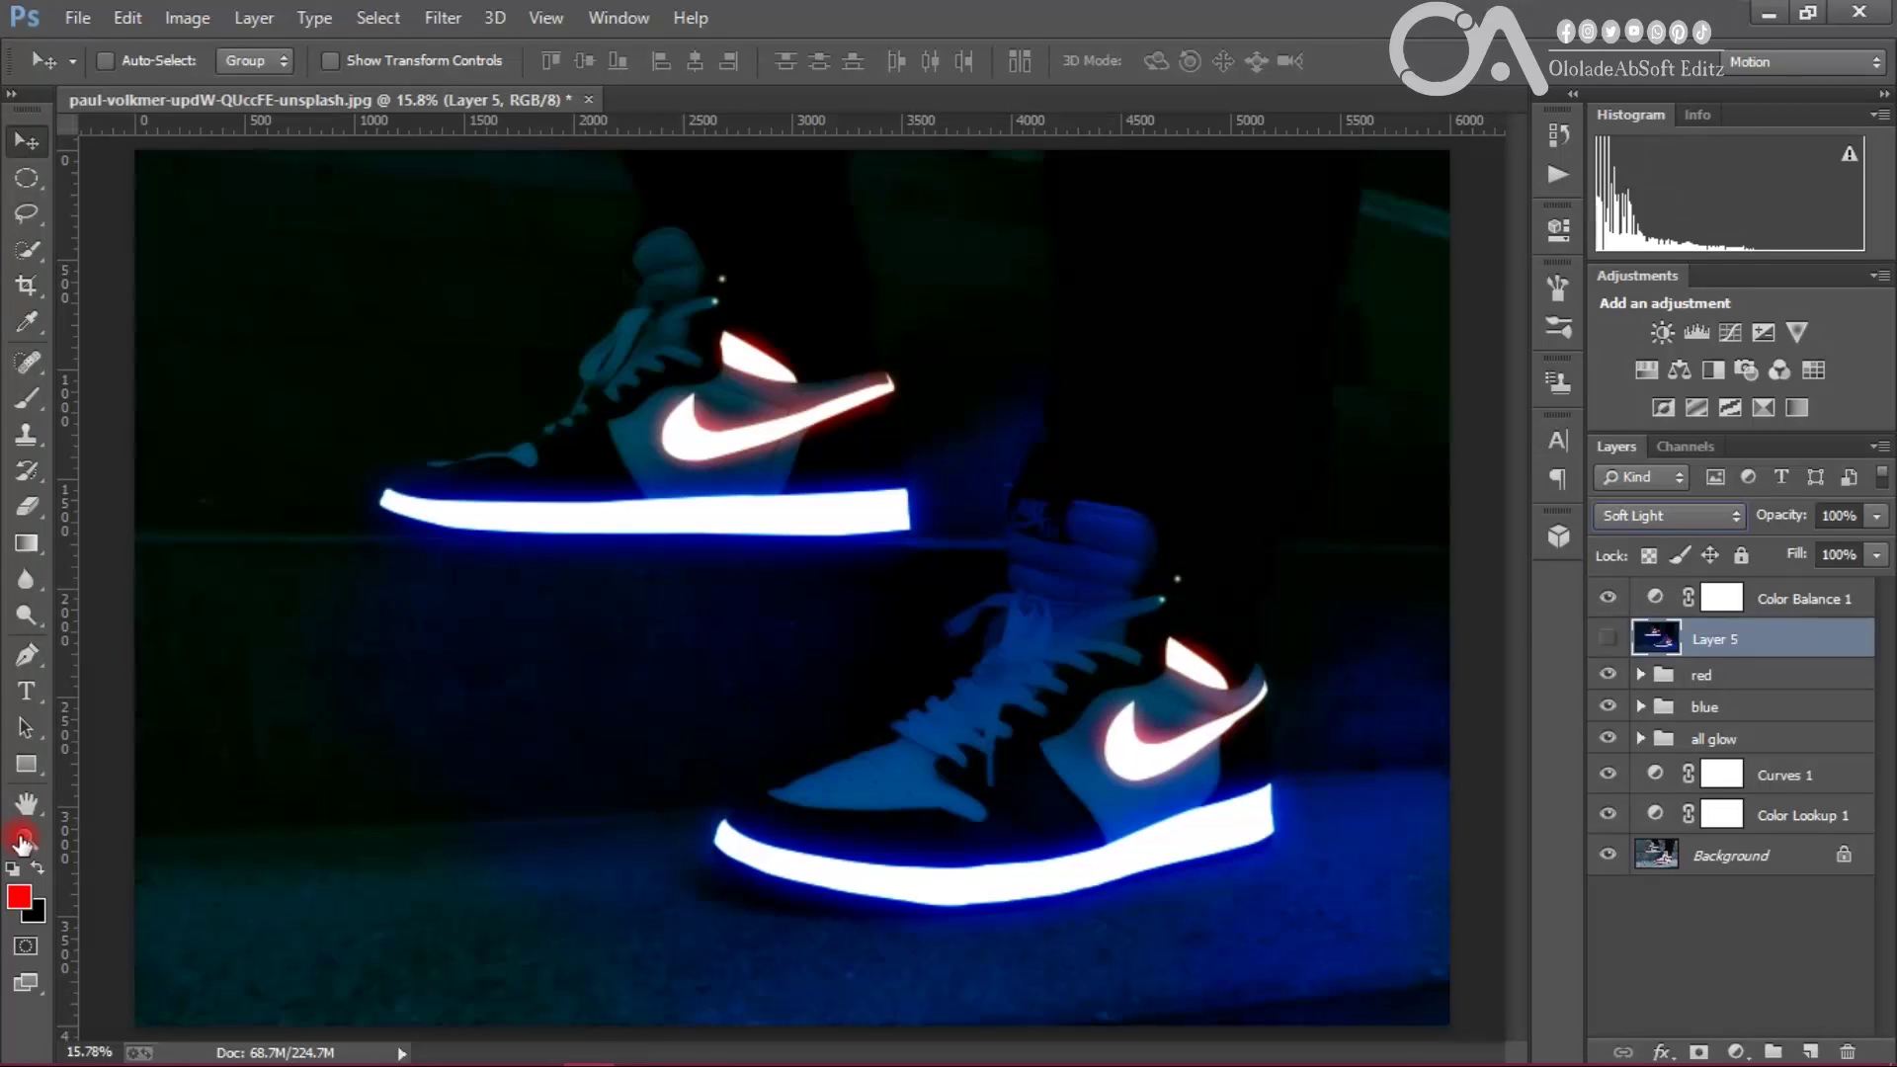
Step: Compare the image with Layer 5 hidden and shown, and delete Layer 5 together with the Color Balance adjustment
left_click(1608, 639)
left_click(1608, 639)
left_click(1609, 638)
left_click(1804, 600, "shift")
left_click_drag(1805, 604, 1848, 1053)
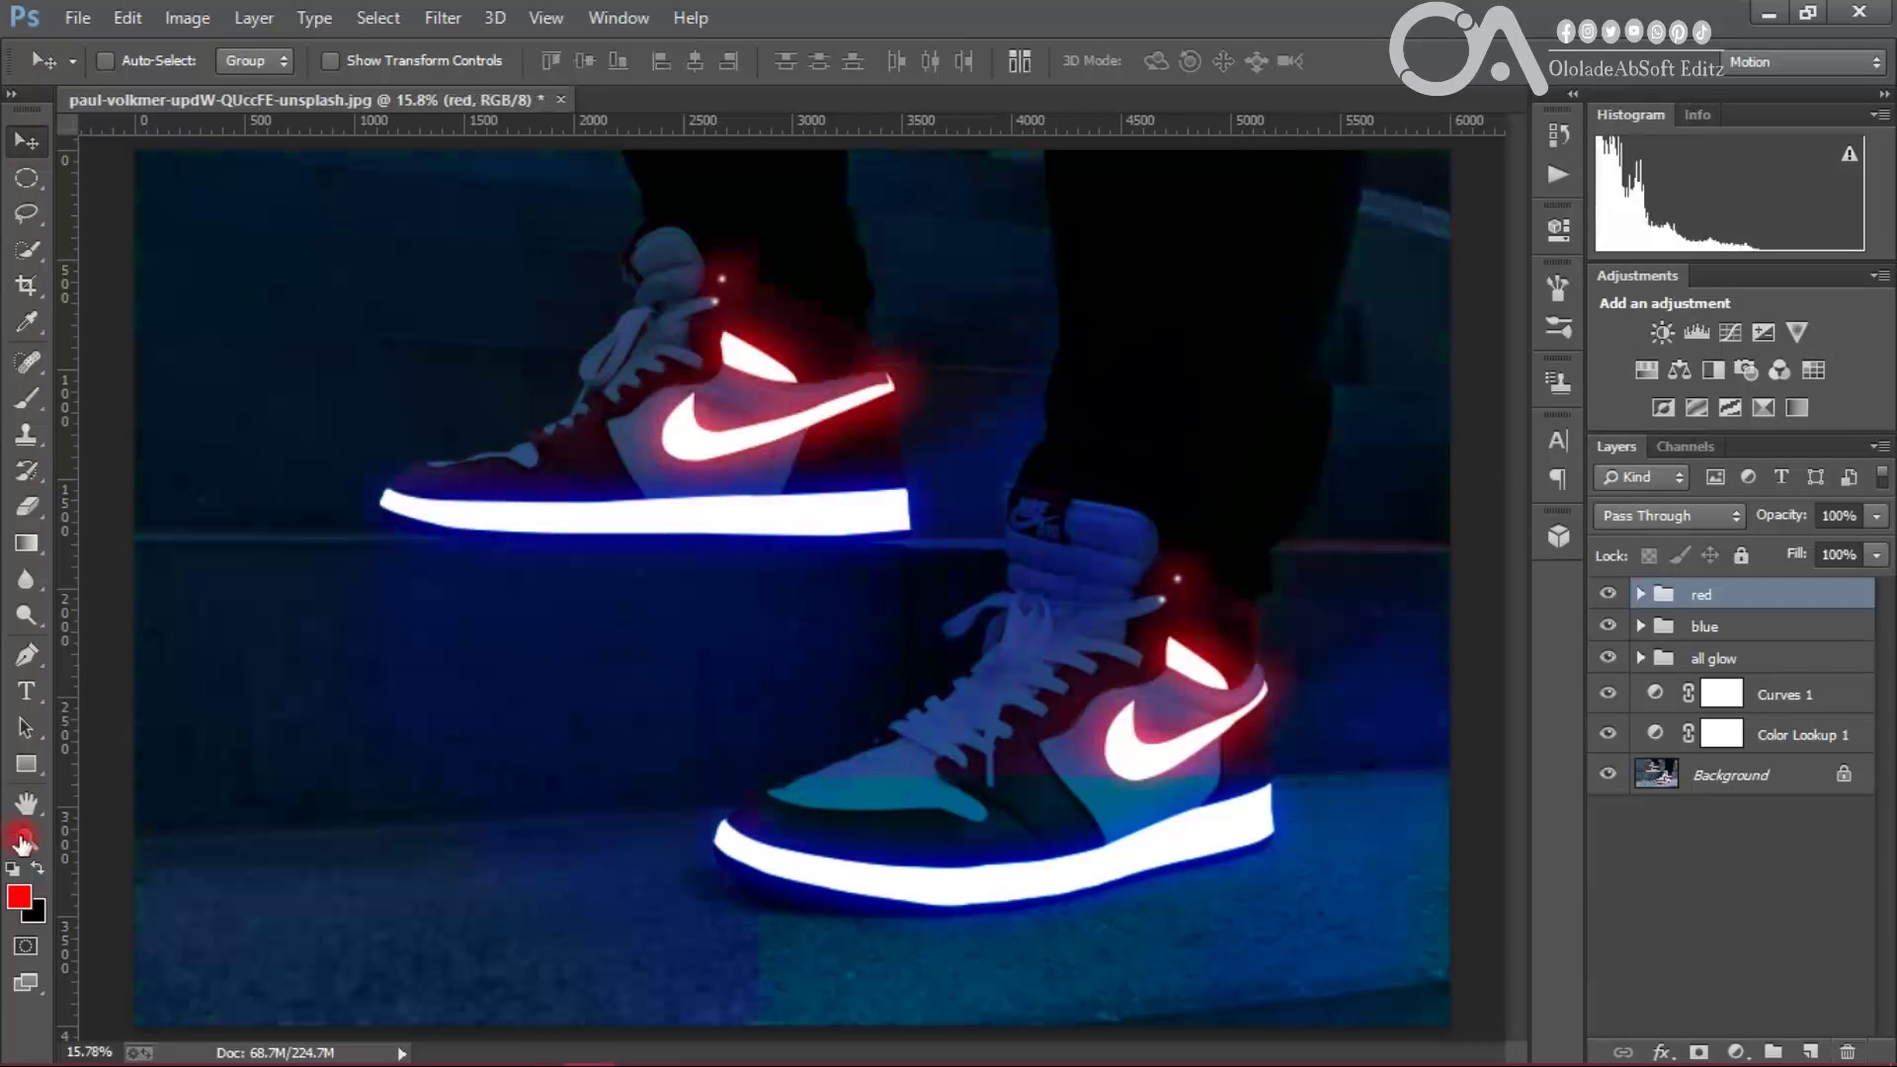
Step: Convert the "all glow" group to a smart object and apply a Gaussian Blur with a 10-pixel radius
right_click(1695, 659)
right_click(1710, 659)
left_click(1545, 469)
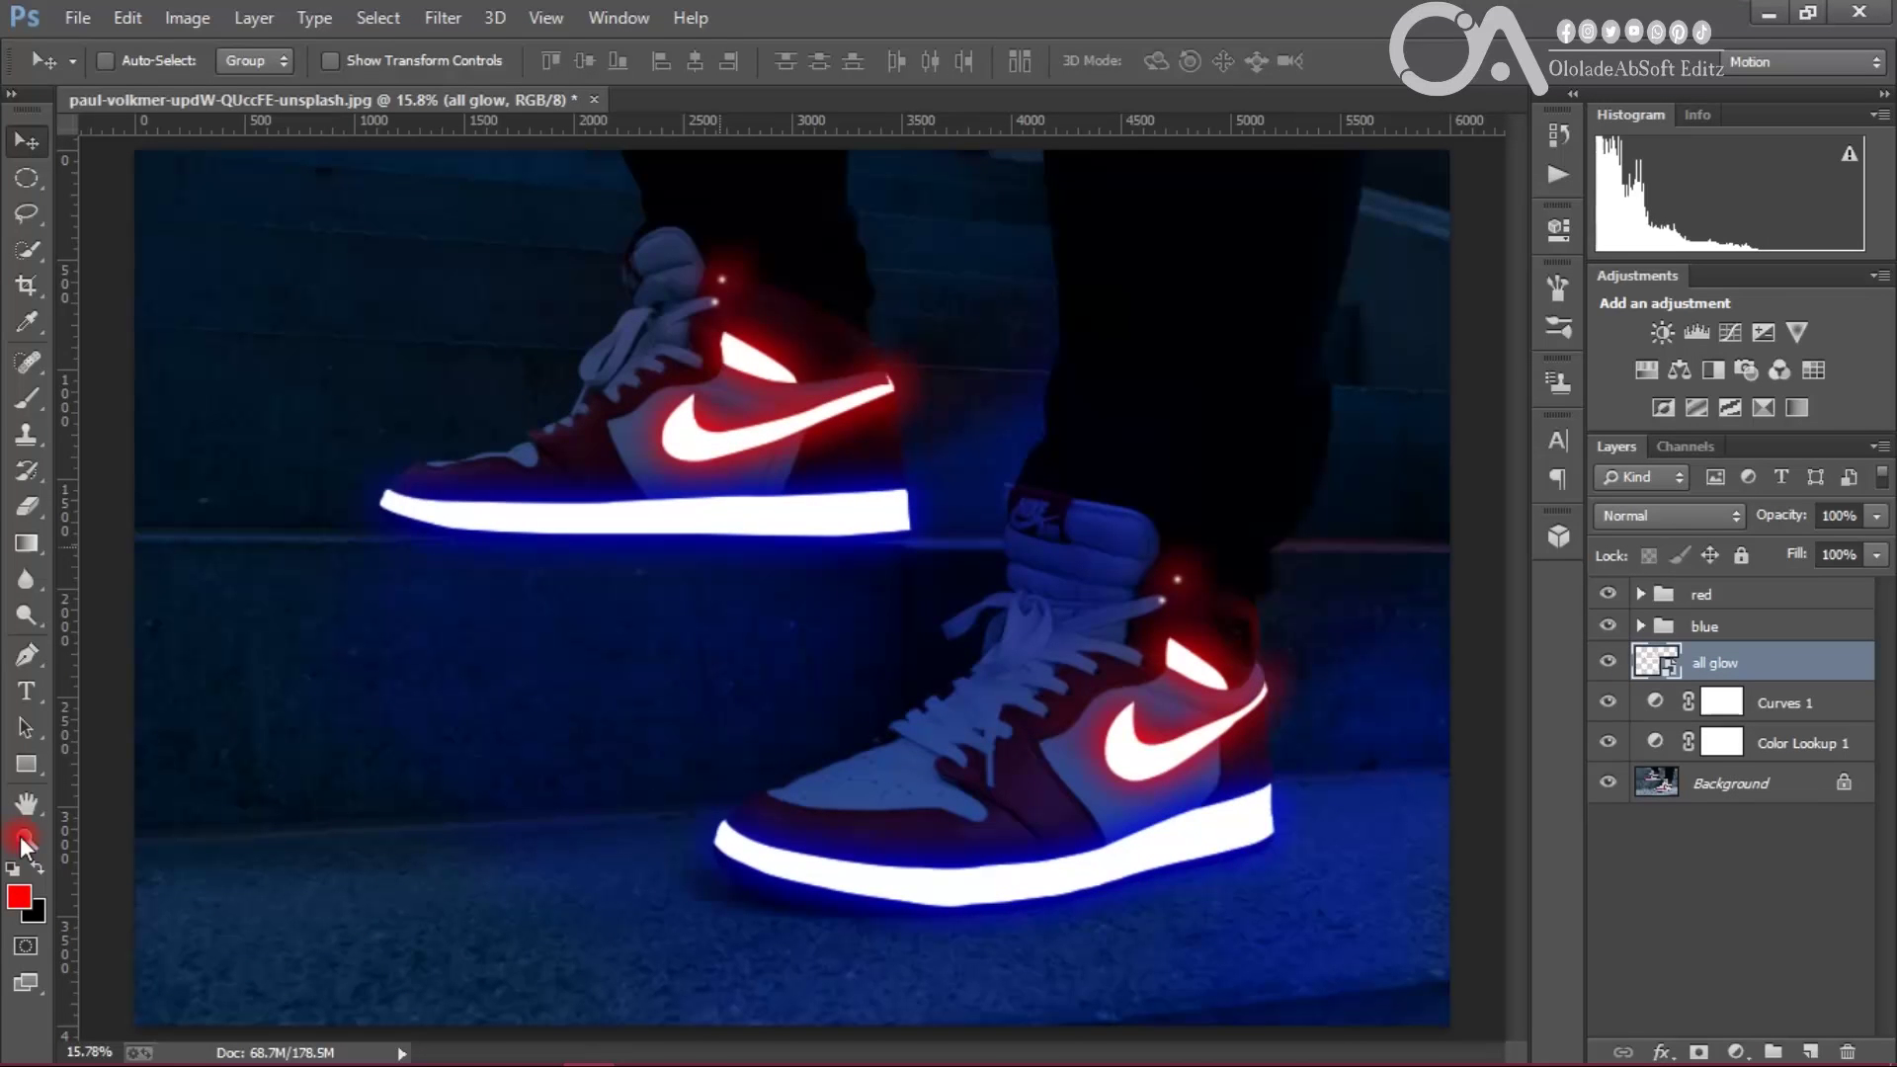
left_click(442, 18)
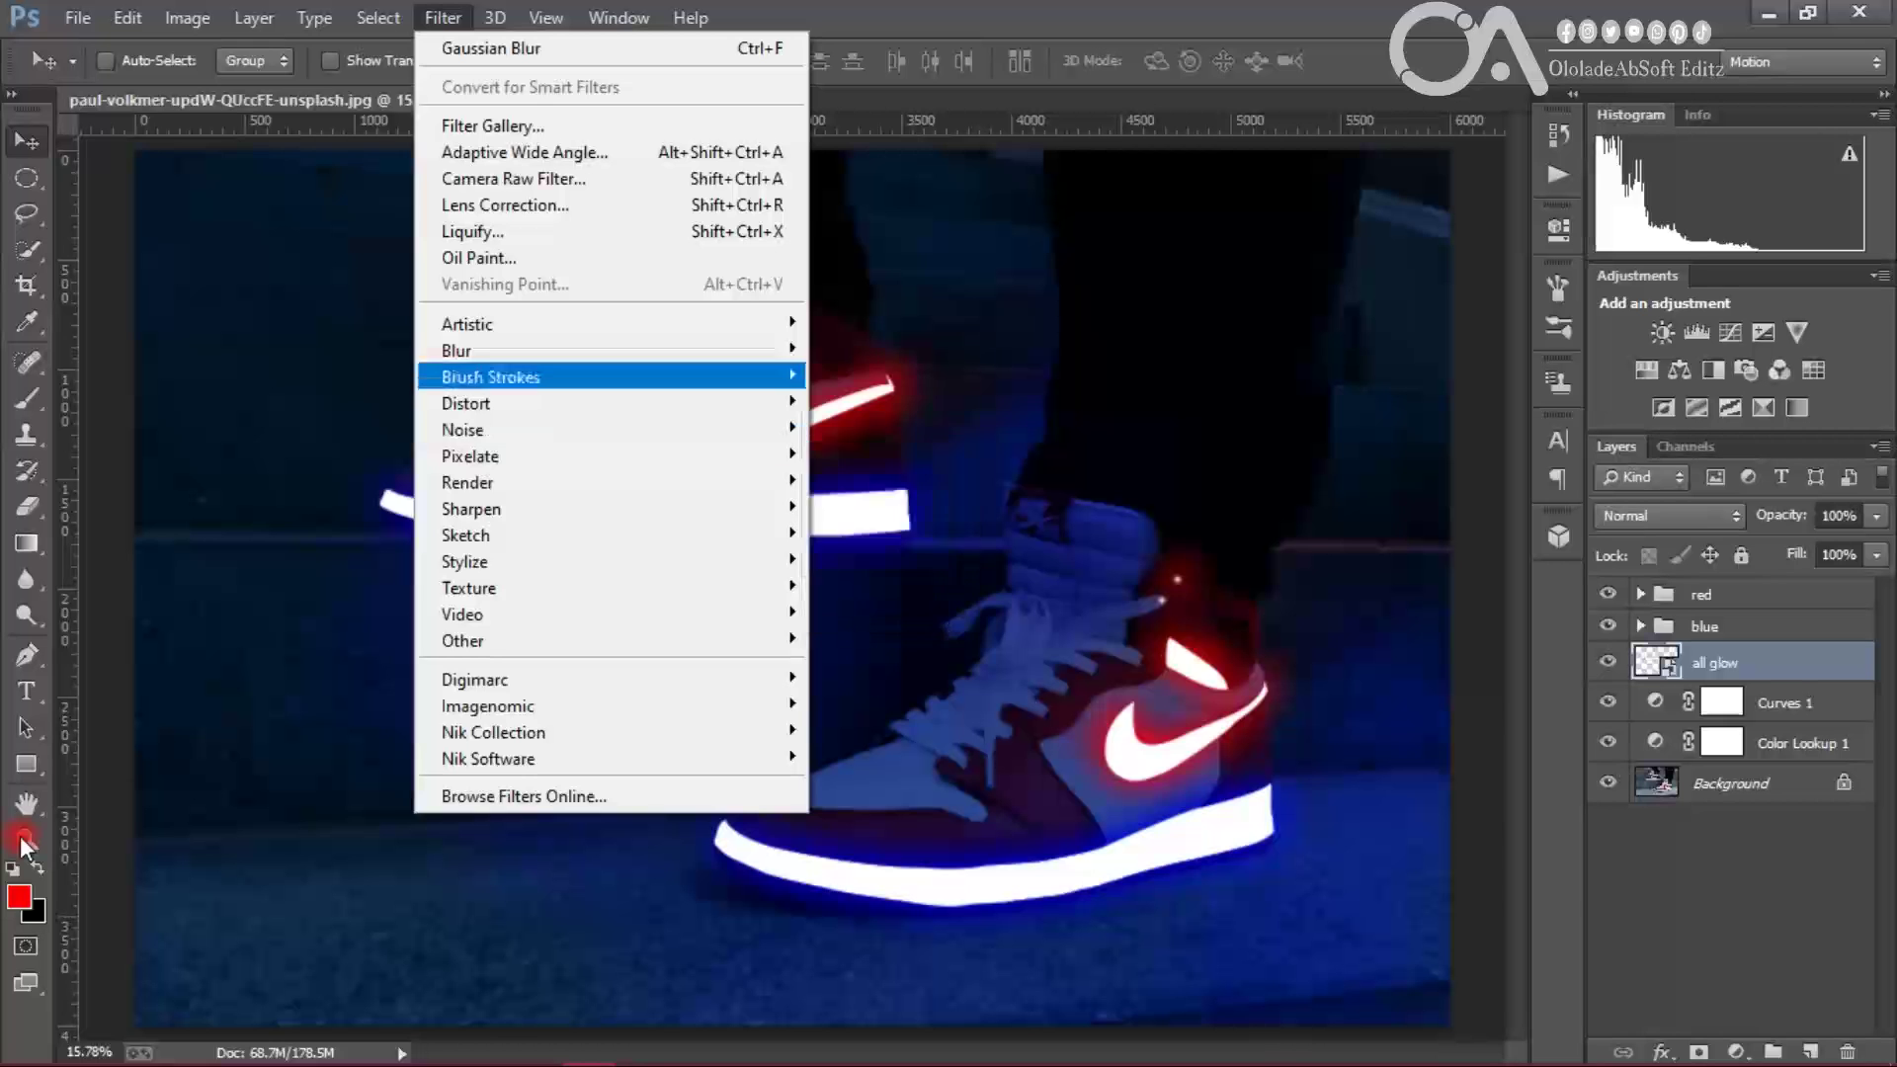
mouse_move(459, 352)
left_click(889, 546)
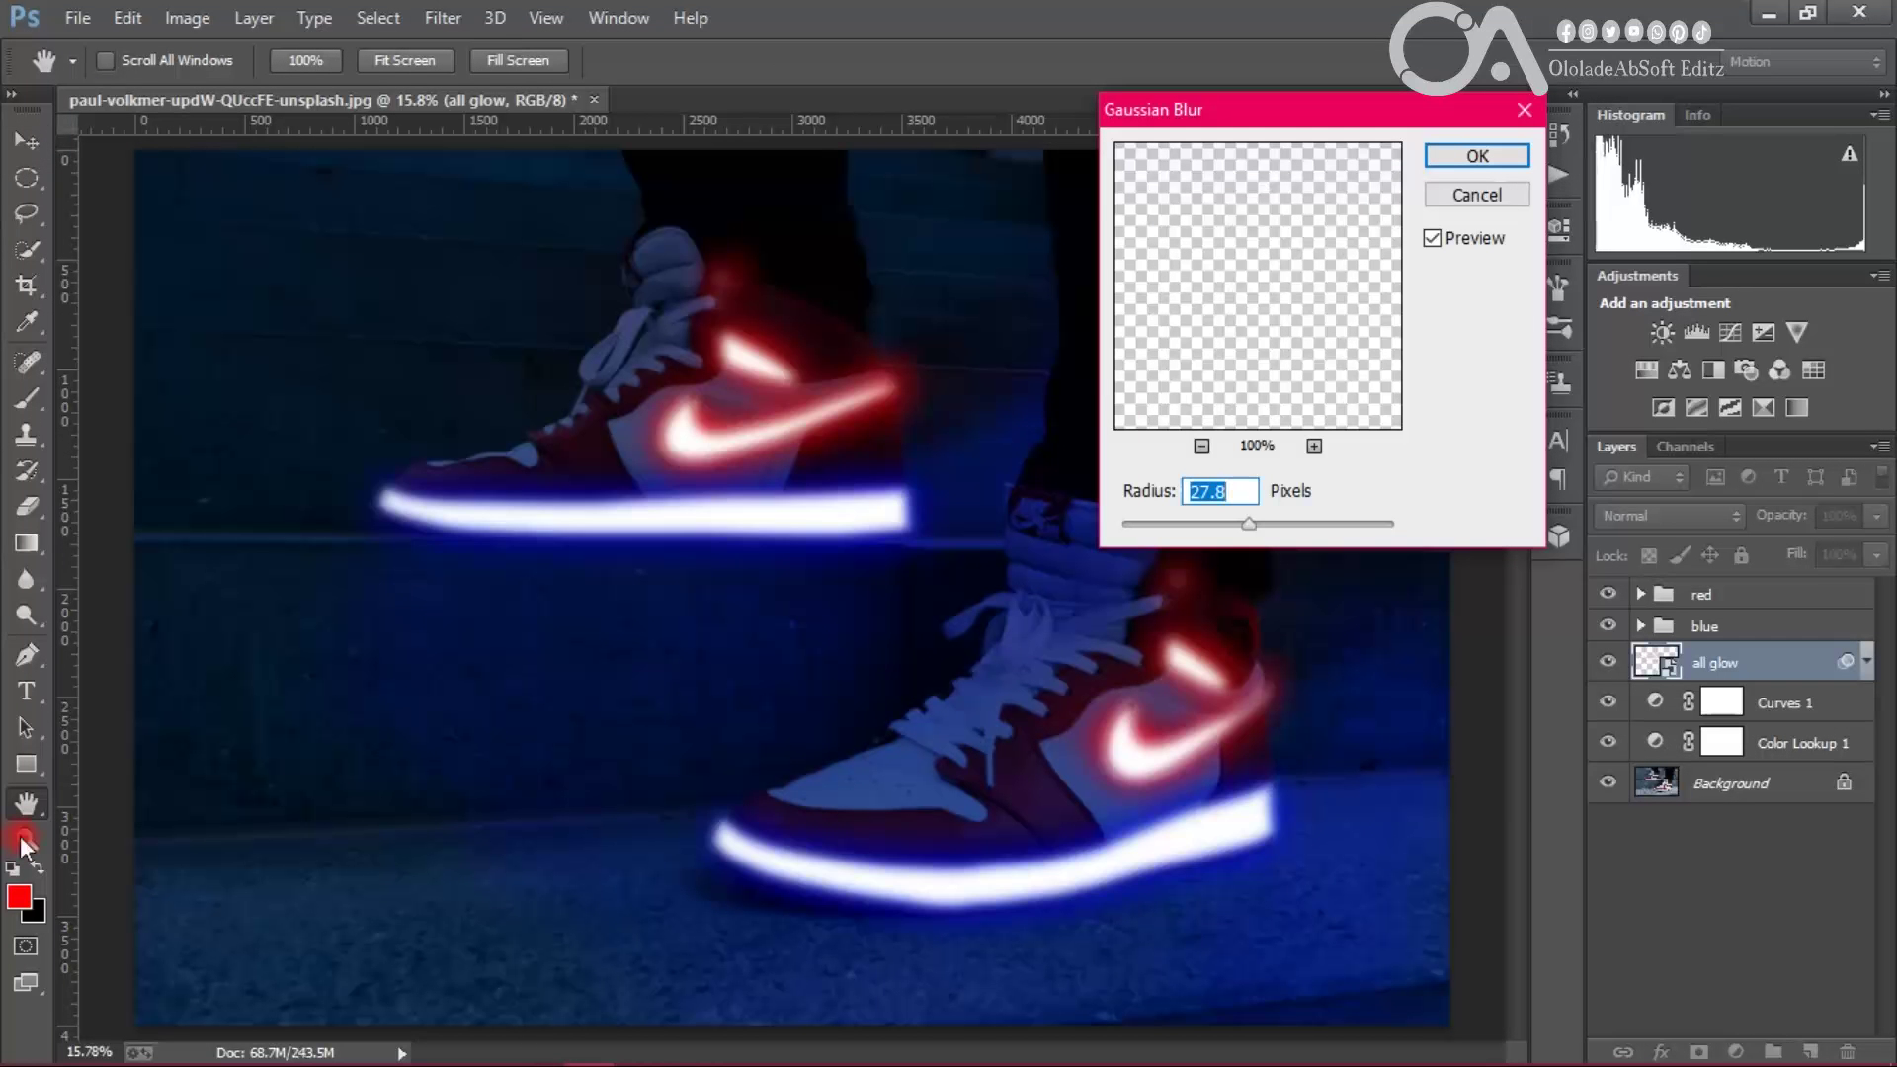
mouse_move(1236, 525)
left_mouse_down()
mouse_move(1211, 524)
mouse_move(1376, 524)
mouse_move(1161, 525)
mouse_move(1230, 524)
left_mouse_up()
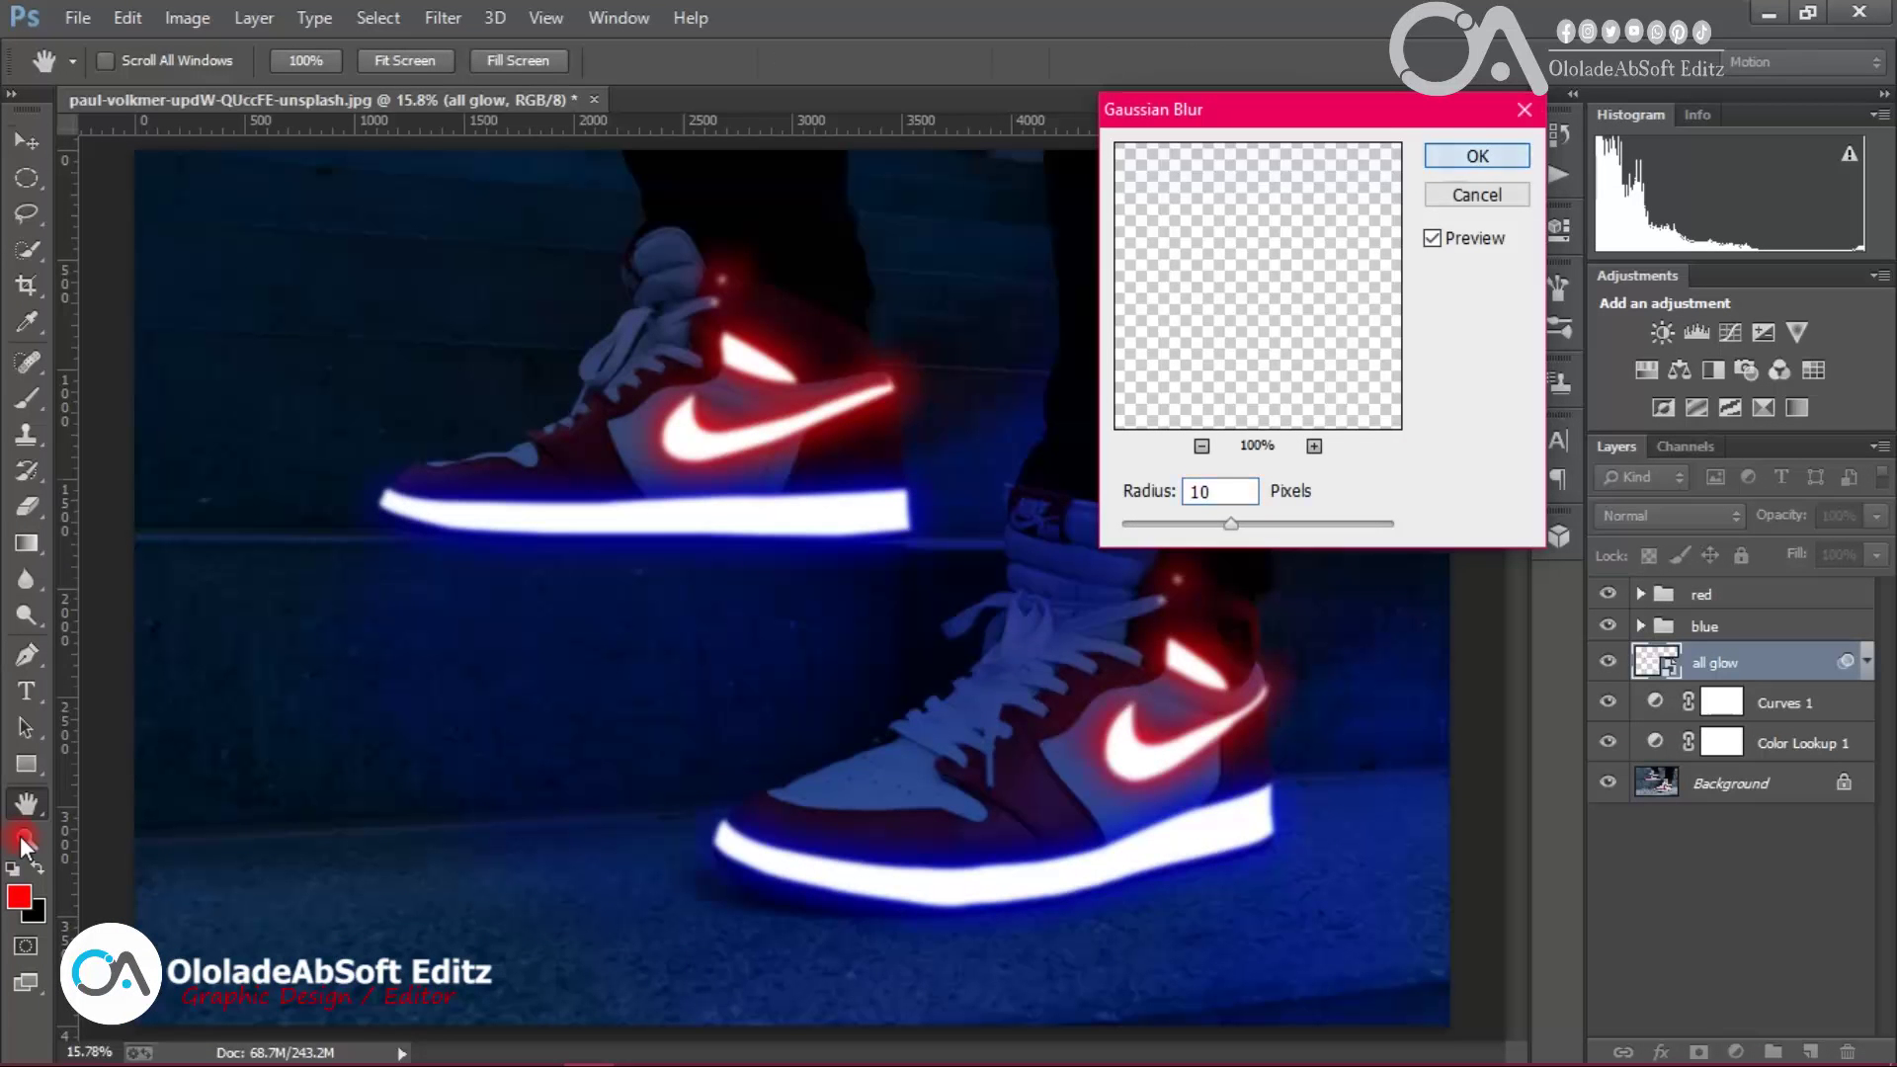
left_click(1477, 157)
Step: Compare the image with Layers 3 and 4 of the red group hidden and shown
left_click(1641, 595)
left_click(1609, 631)
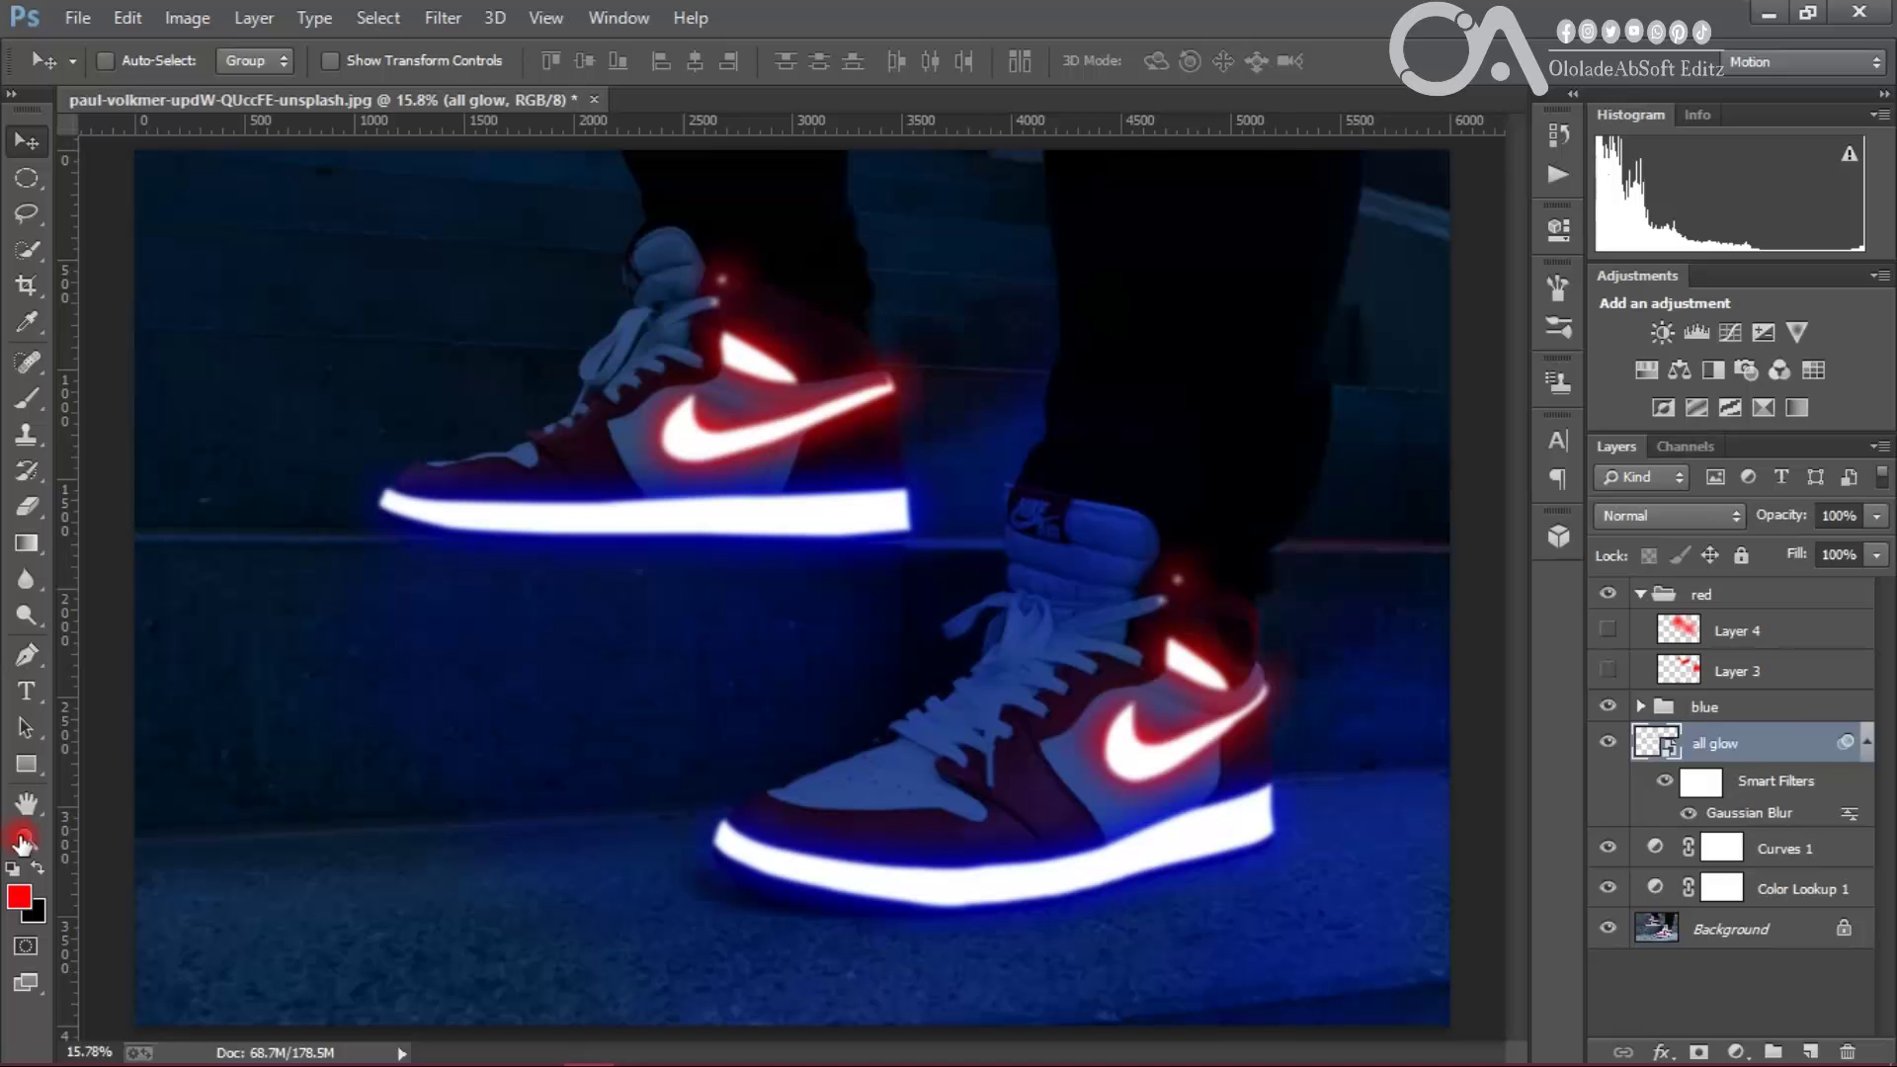
left_click(1608, 671)
left_click(1608, 630)
Step: Collapse the red group, try several blend modes on it including Color, and set it to Overlay
left_click(1641, 595)
left_click(1701, 594)
left_click(1670, 516)
left_click(1660, 724)
left_click(1669, 515)
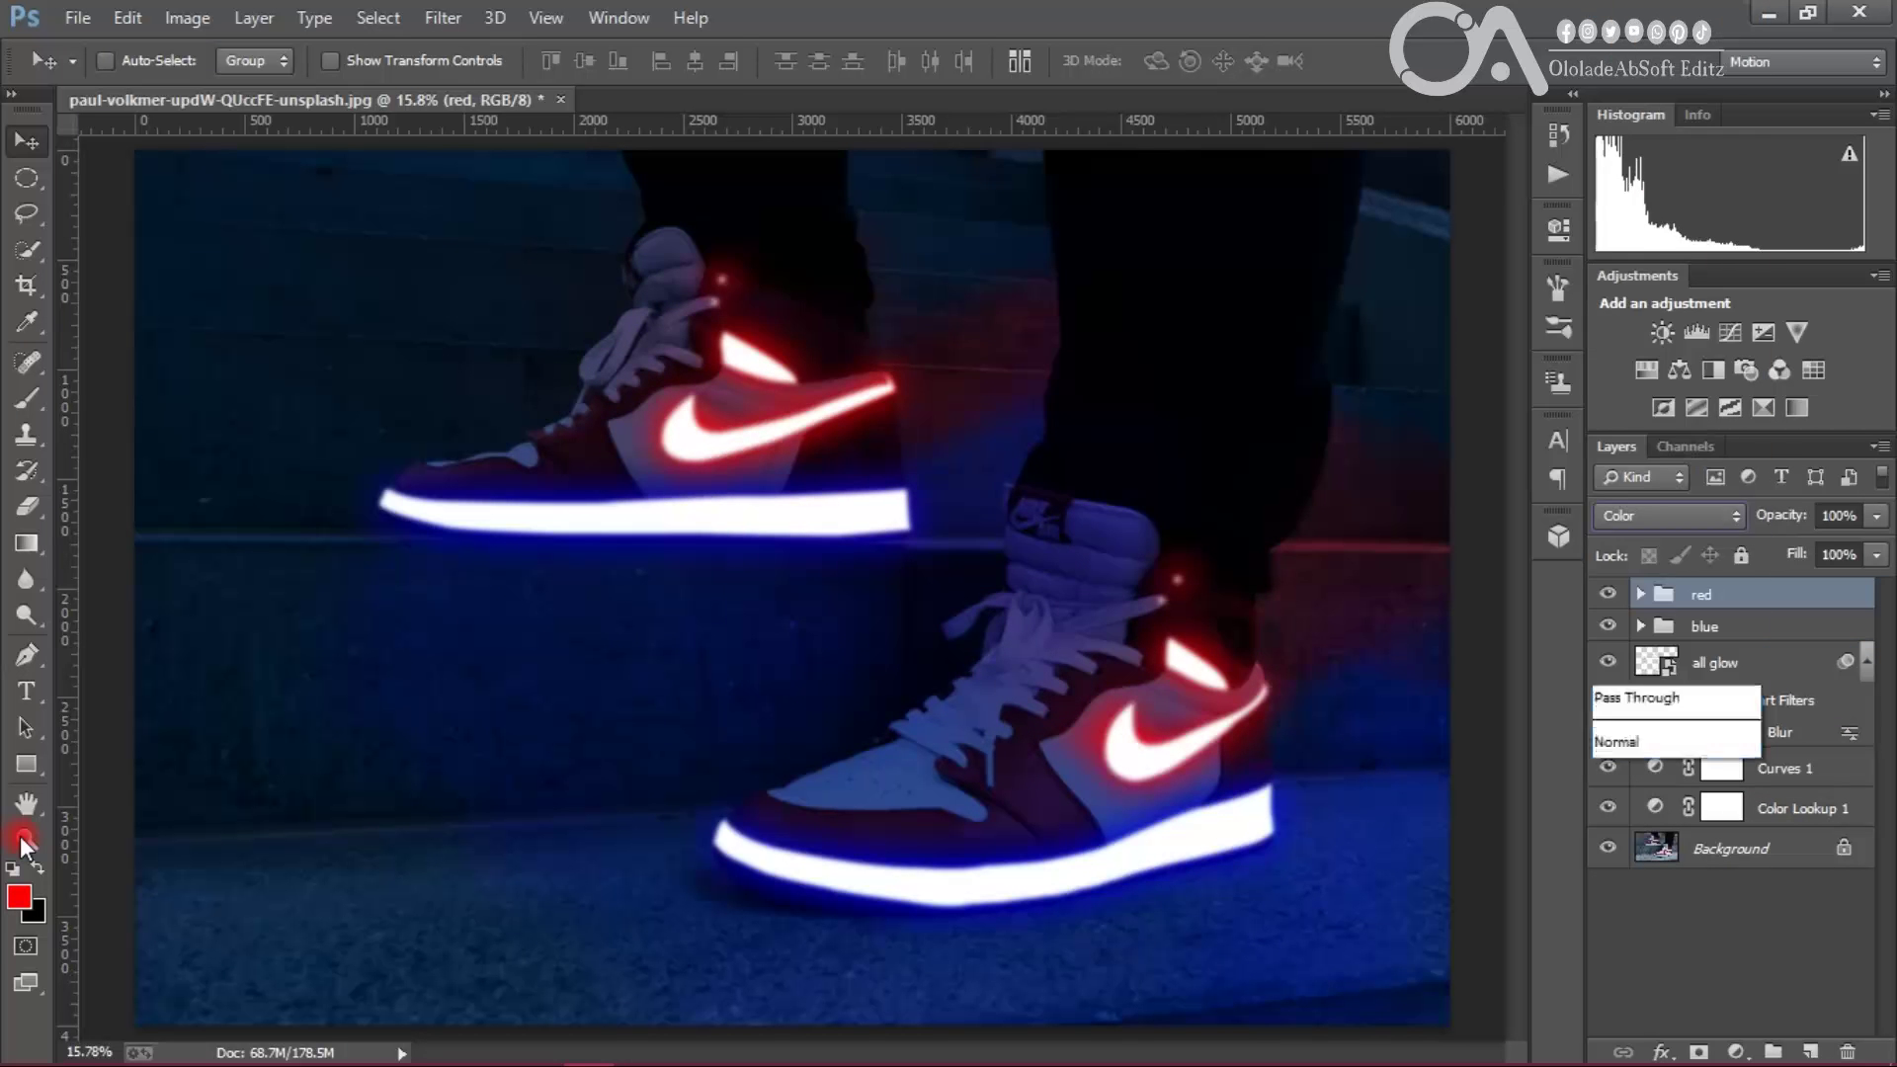
left_click(1656, 324)
left_click(1670, 516)
left_click(1640, 280)
left_click(1670, 516)
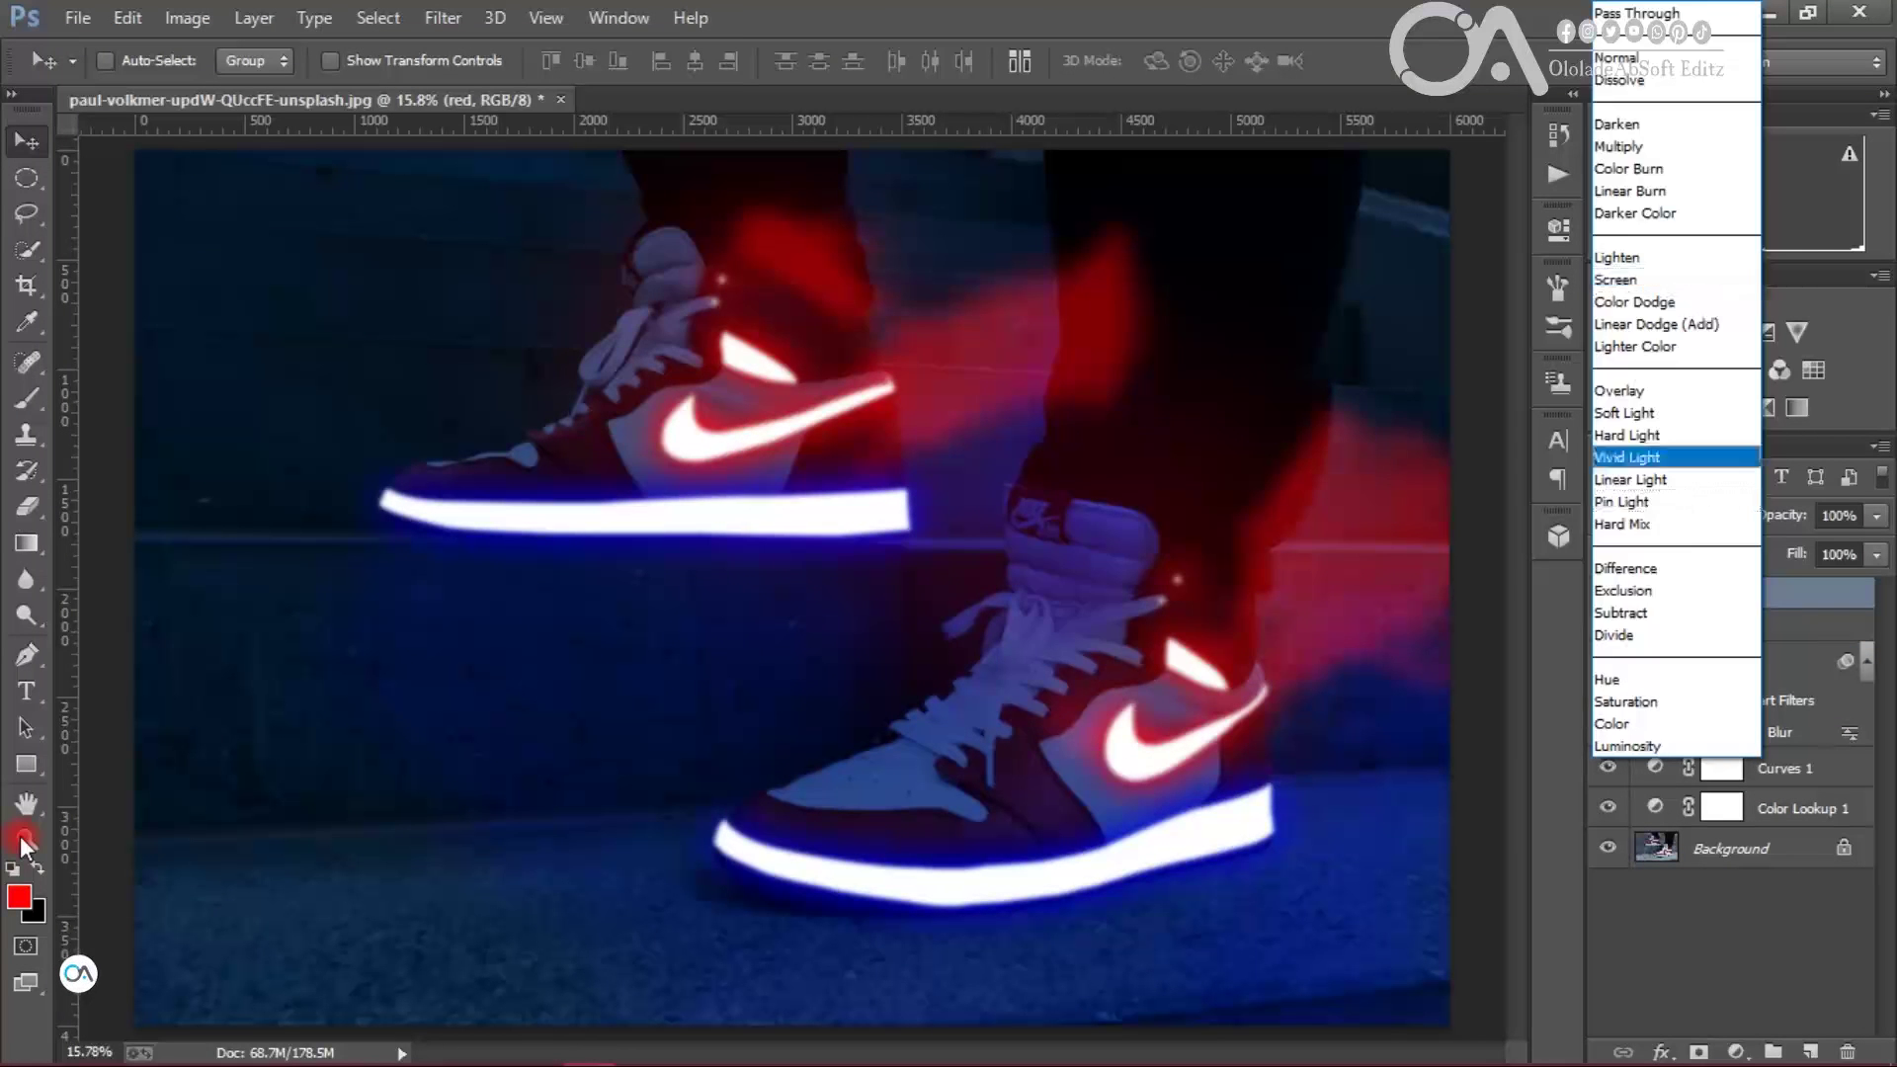
left_click(1620, 391)
Step: Set the blue group's blend mode to Overlay and lower its opacity to 53%
left_click(1702, 624)
left_click(1670, 516)
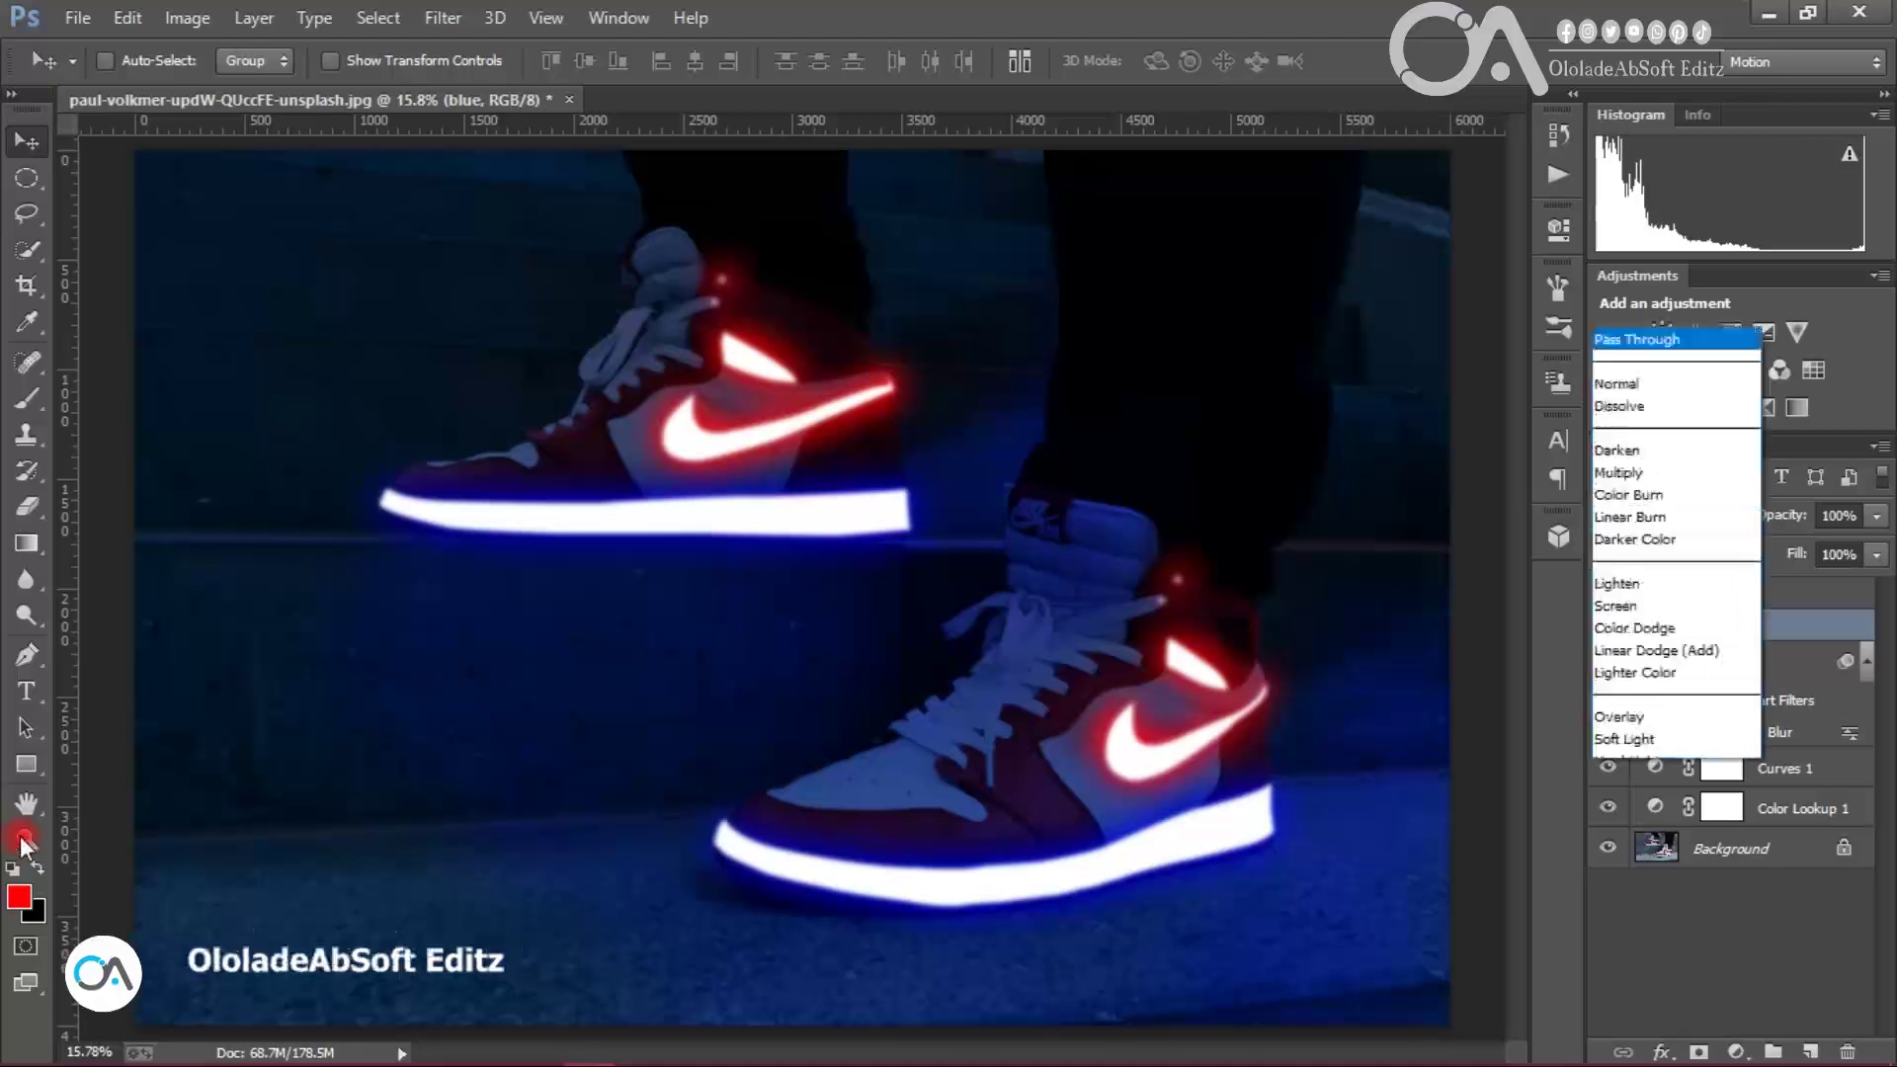
left_click(1620, 717)
left_click(1877, 515)
left_click_drag(1878, 547, 1796, 547)
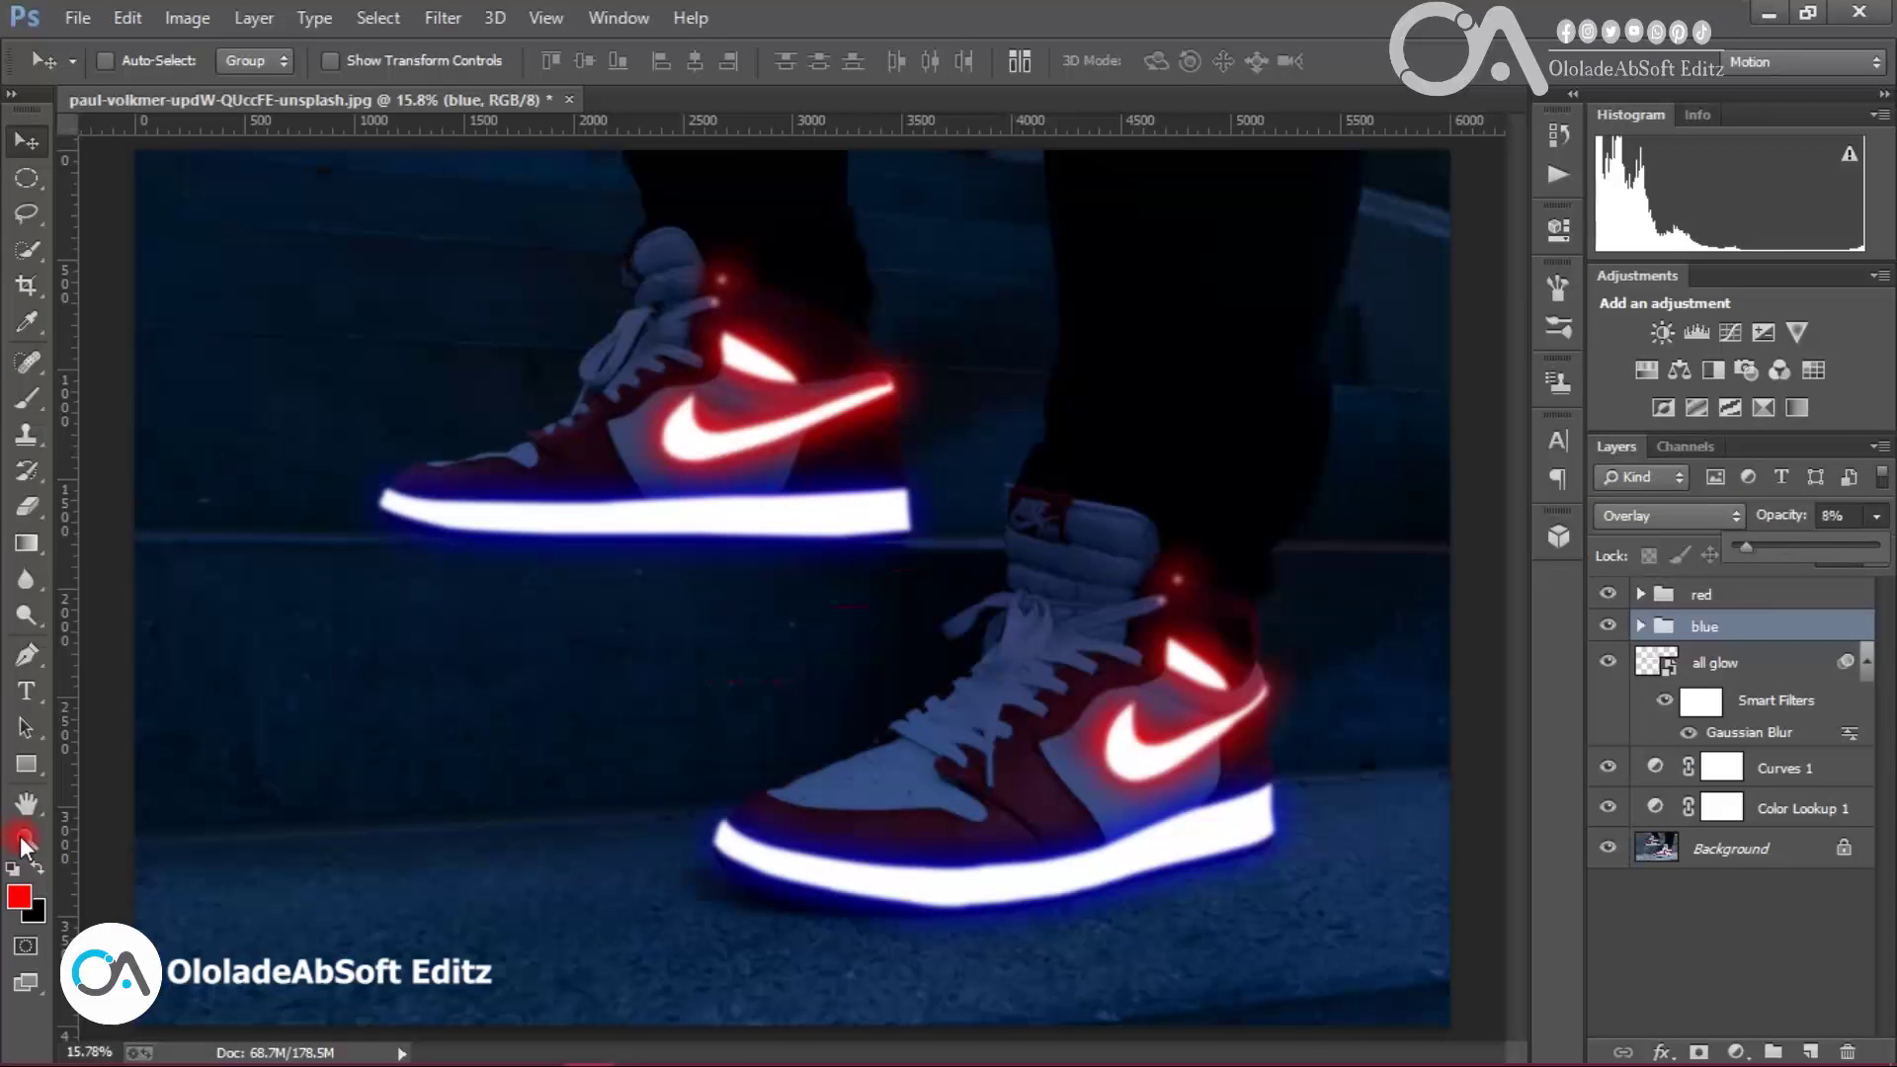
left_click(1701, 594)
left_click(1704, 627)
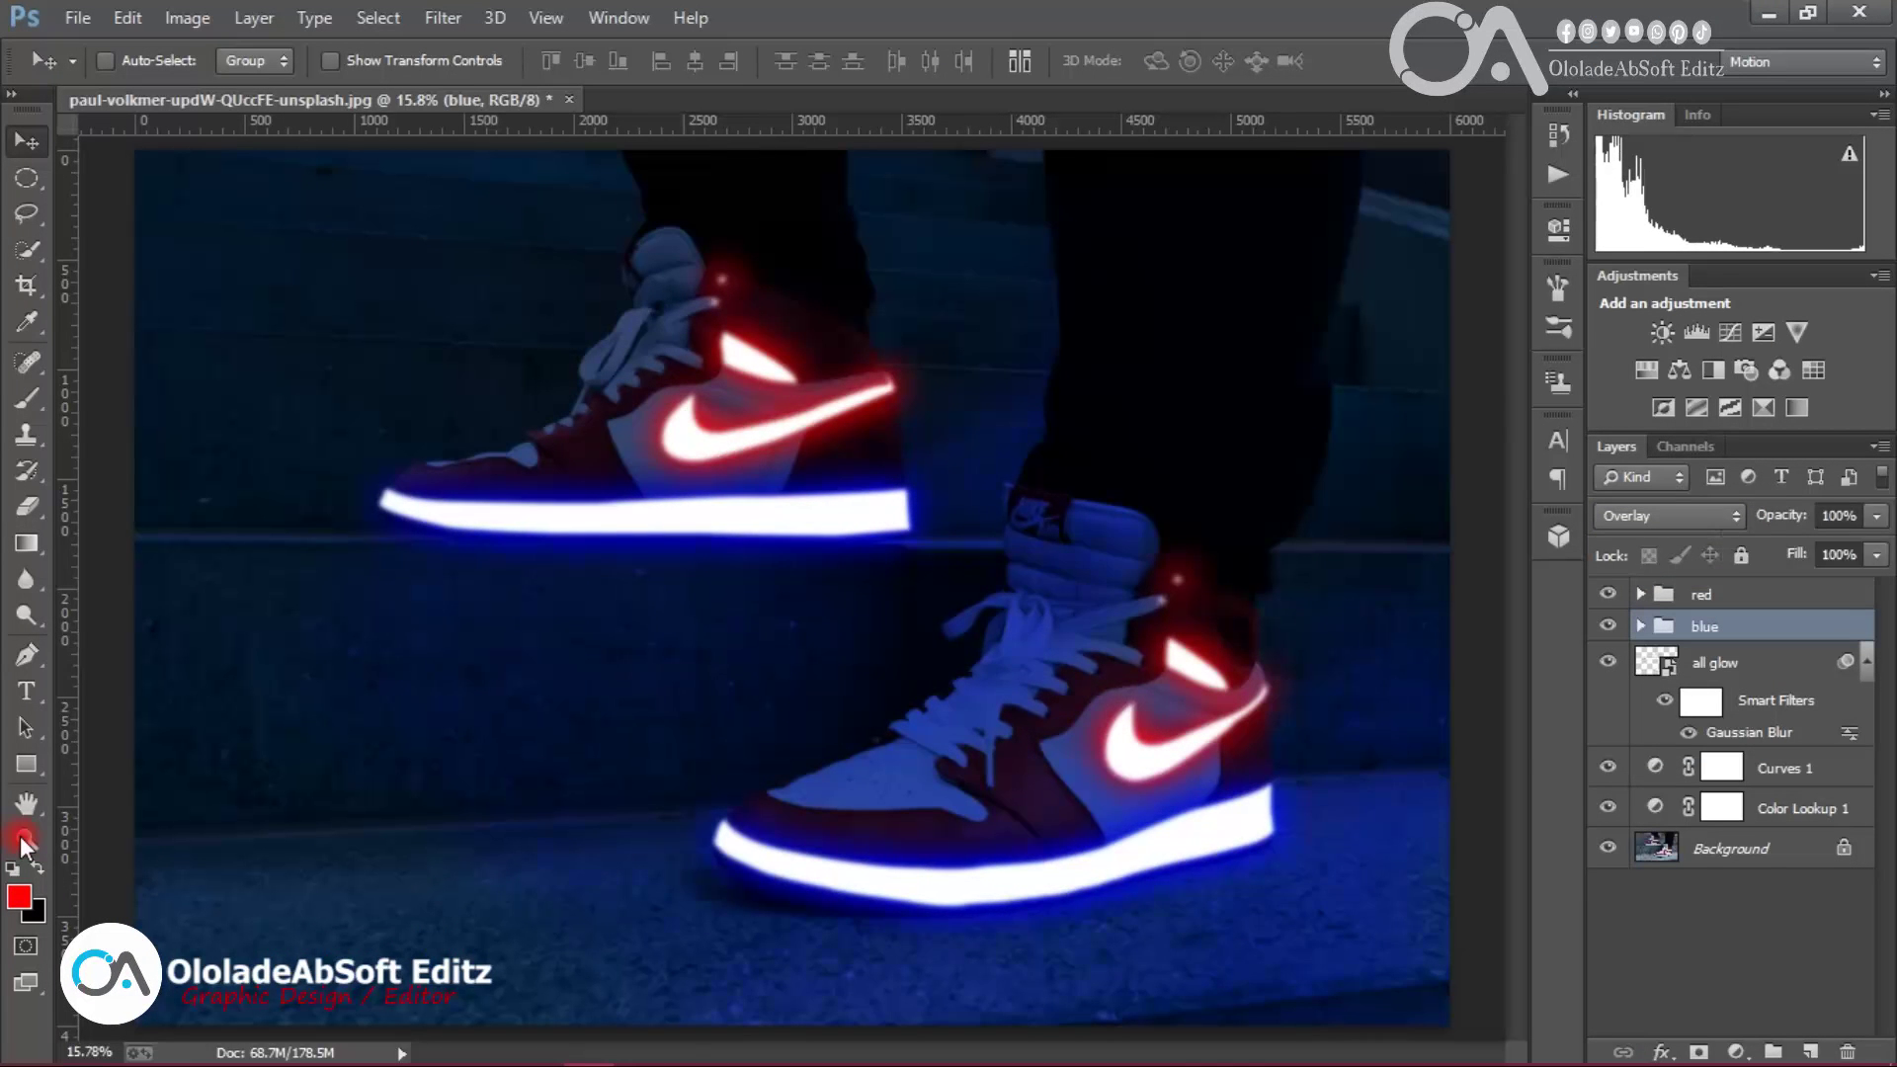
left_click(1876, 516)
left_click_drag(1878, 546, 1806, 546)
left_click(1702, 594)
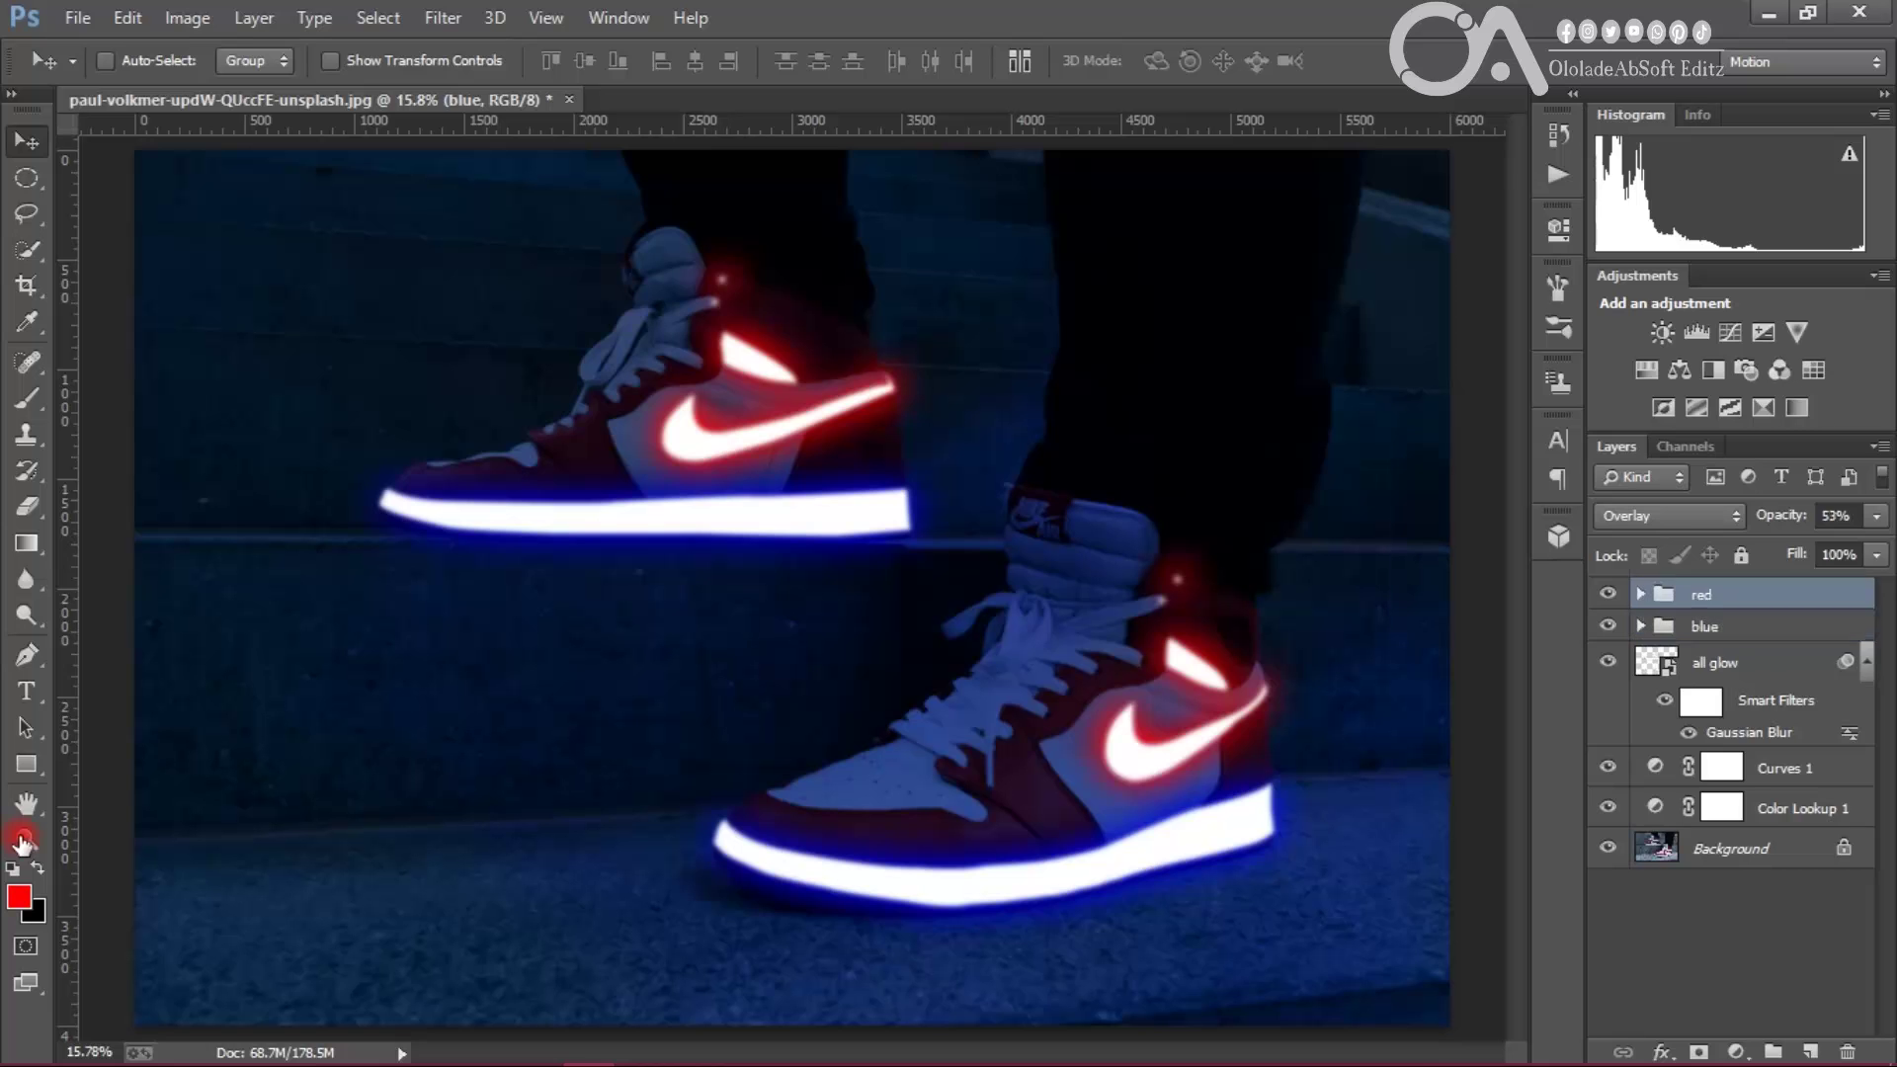
Step: Add a blue Solid Color fill layer above the groups with the Overlay blend mode and 18% opacity
left_click(1735, 1052)
left_click(1643, 457)
left_click_drag(1375, 349, 1375, 317)
left_click(1624, 173)
left_click(1669, 516)
left_click(1640, 338)
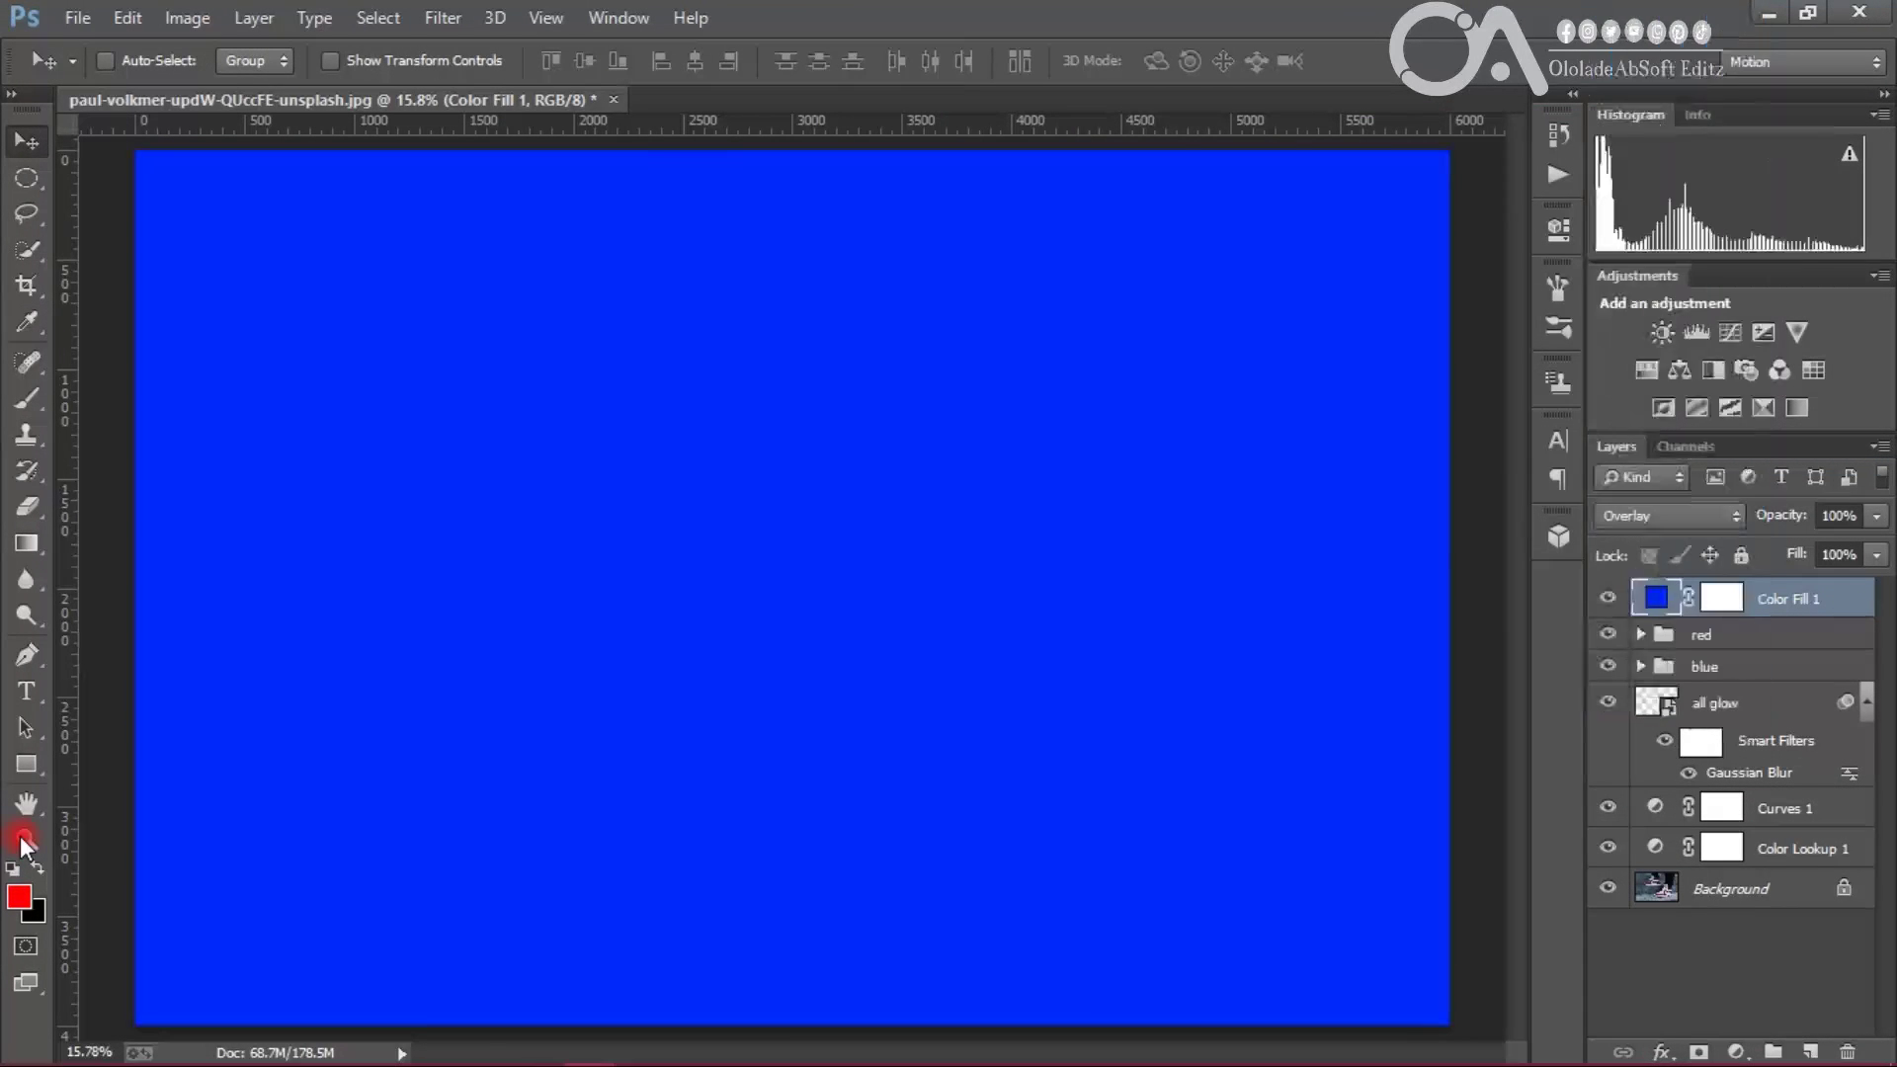
left_click_drag(1875, 547, 1804, 546)
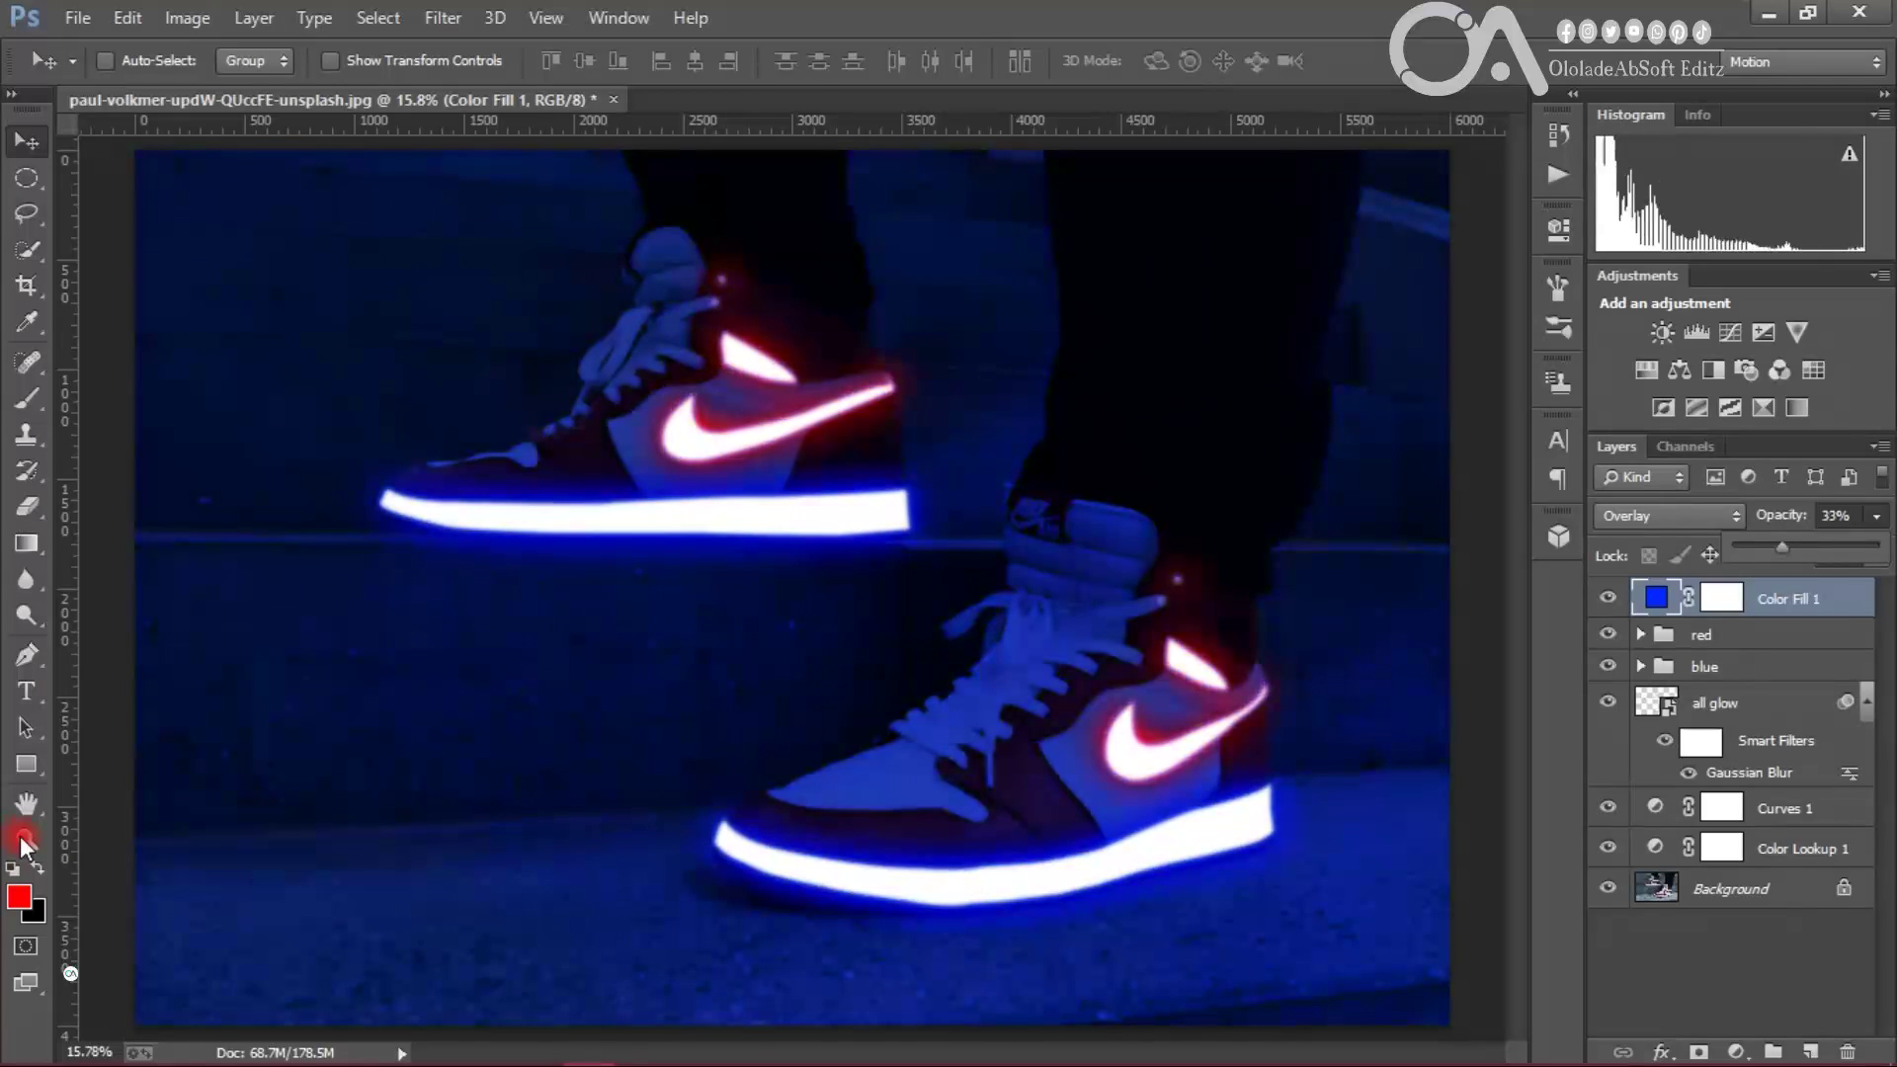
double_click(1835, 516)
type("18")
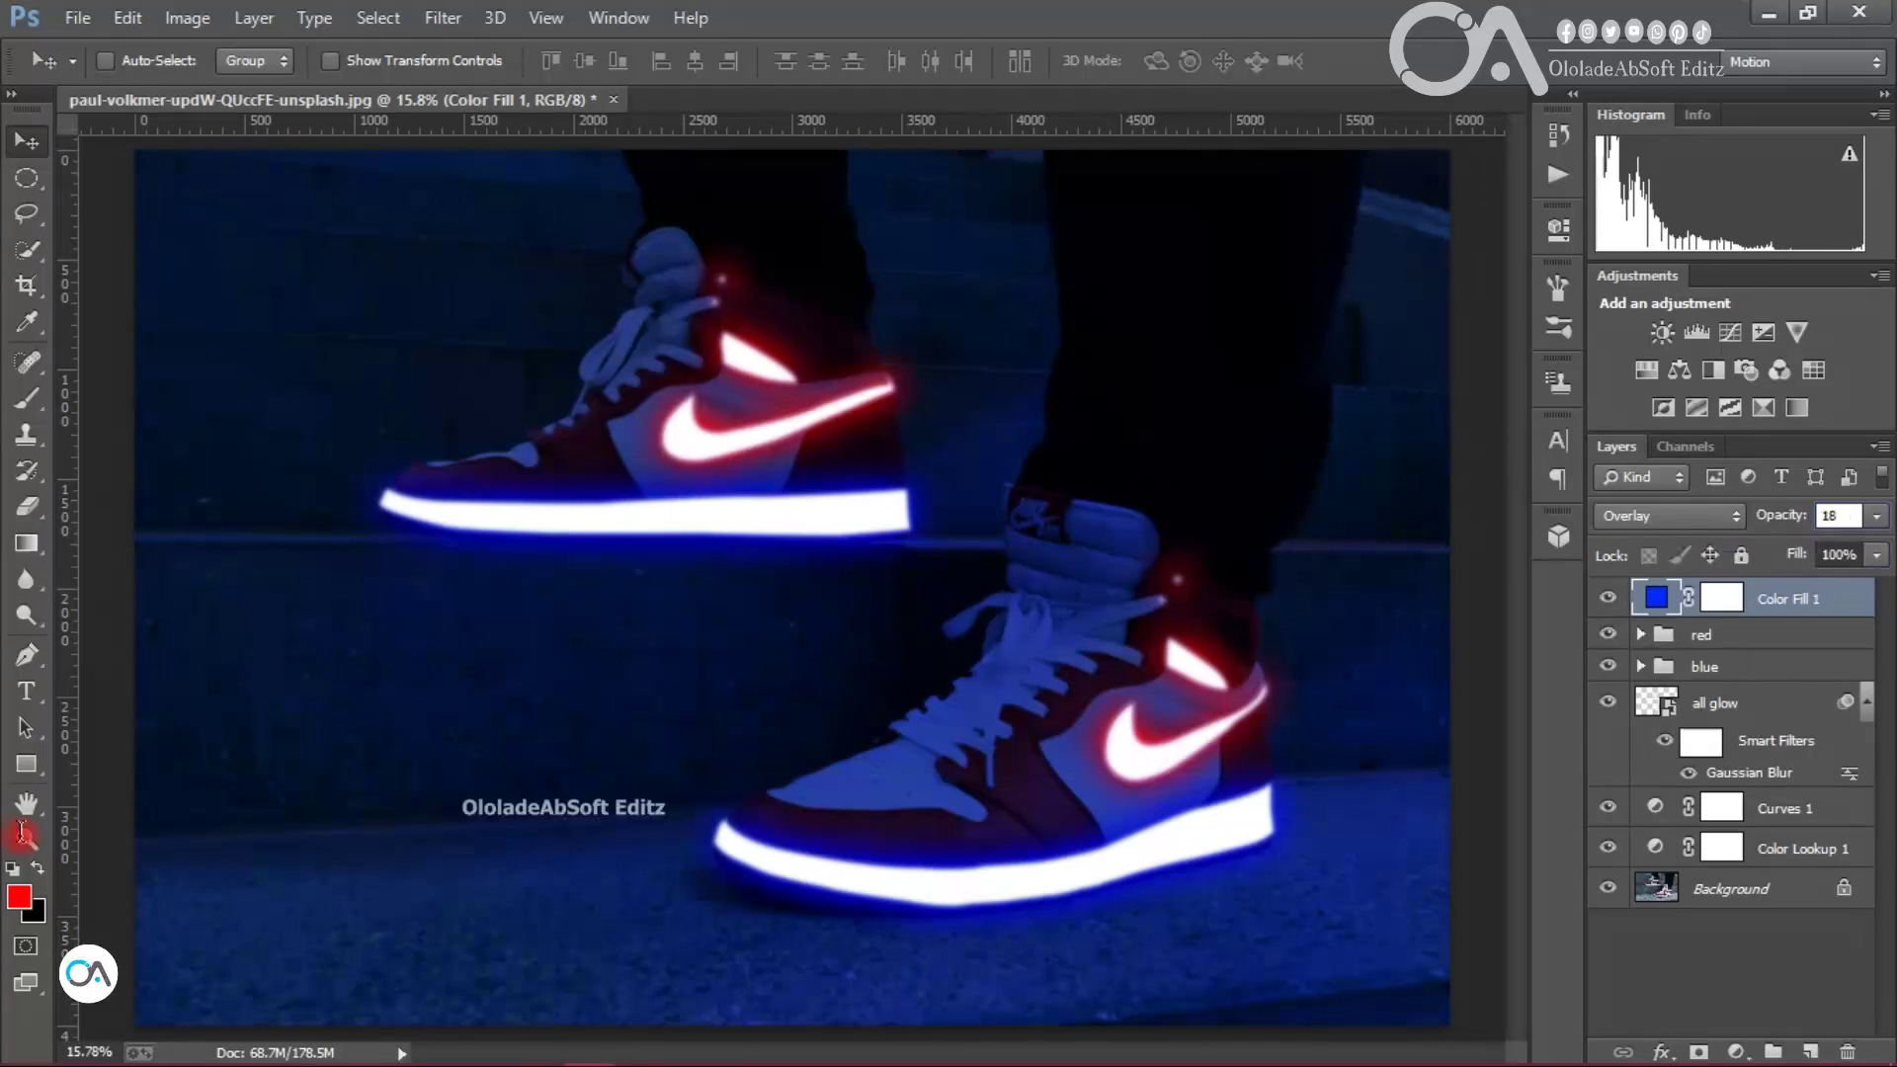
left_click(1843, 554)
Step: Add a red (ff0000) Solid Color fill layer above the blue one with the Overlay blend mode and 10% opacity
left_click(1736, 1052)
left_click(1673, 445)
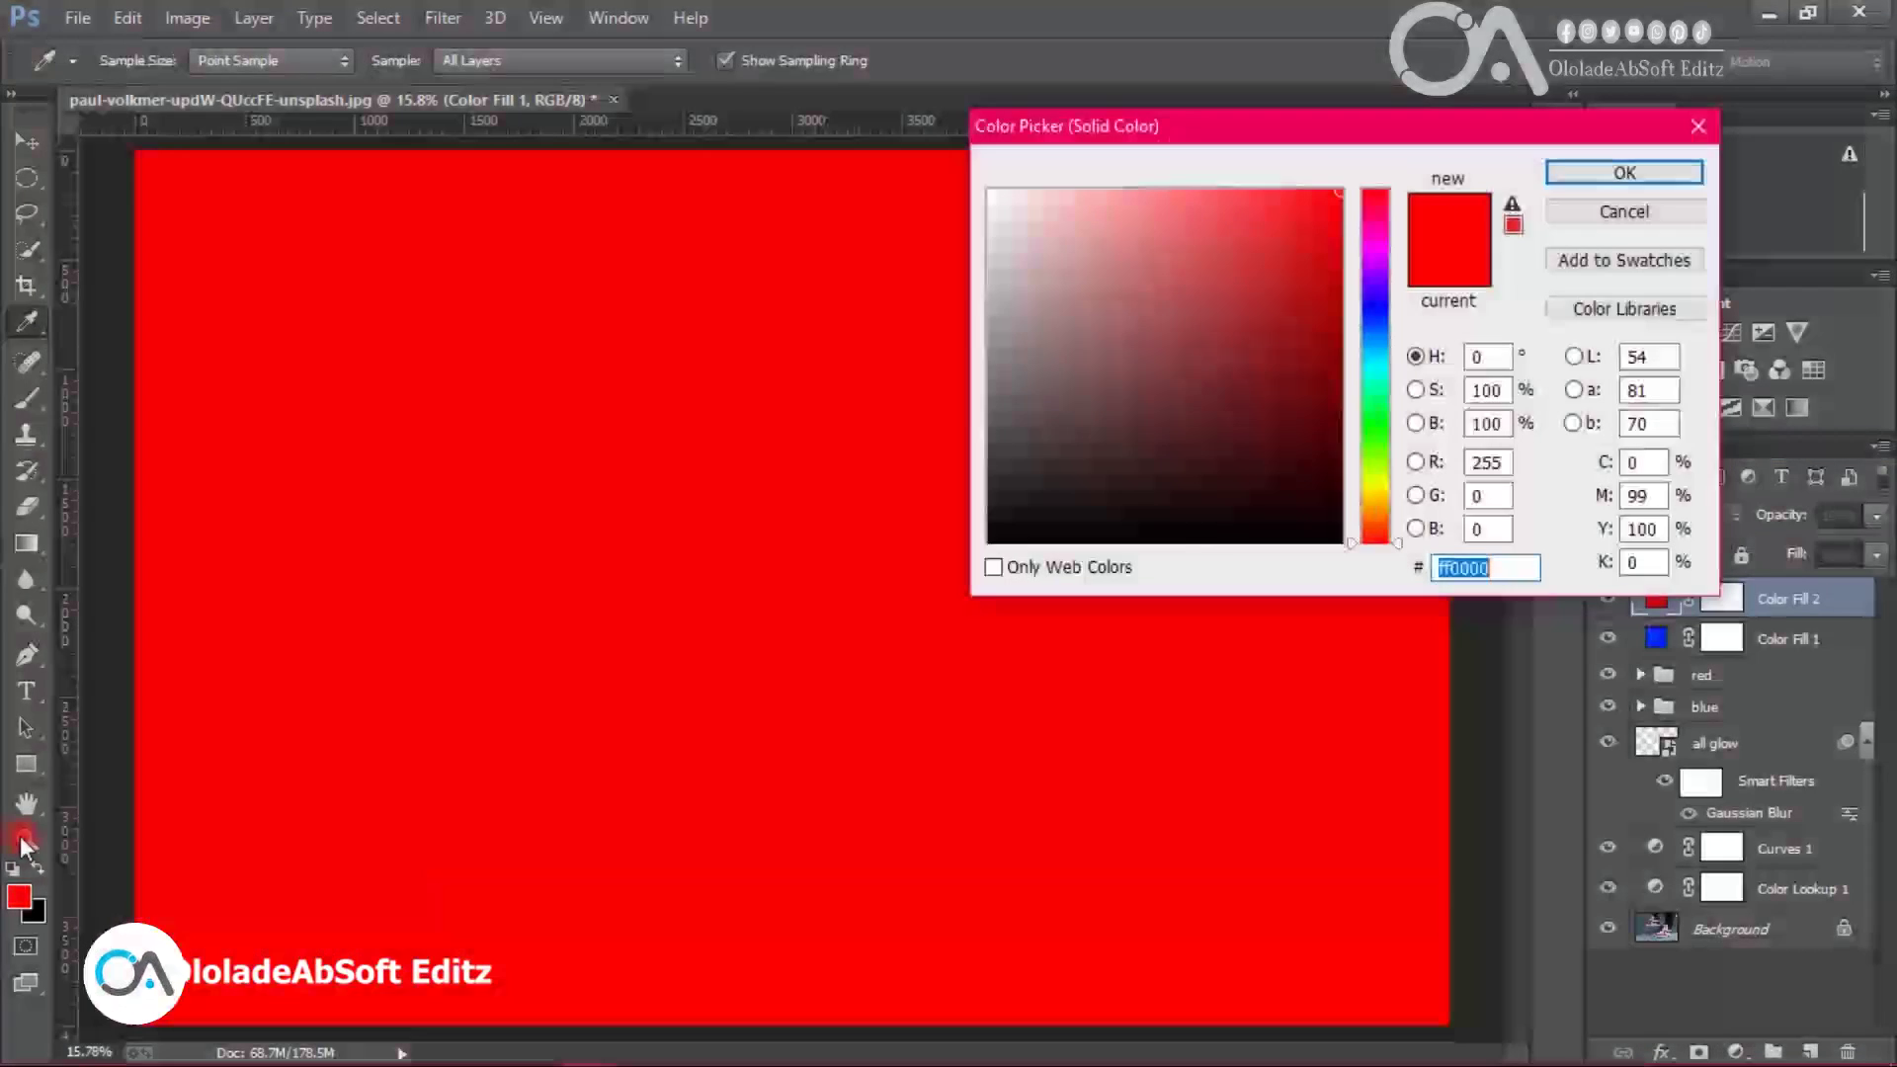
left_click(1624, 173)
left_click(1670, 516)
left_click(1660, 339)
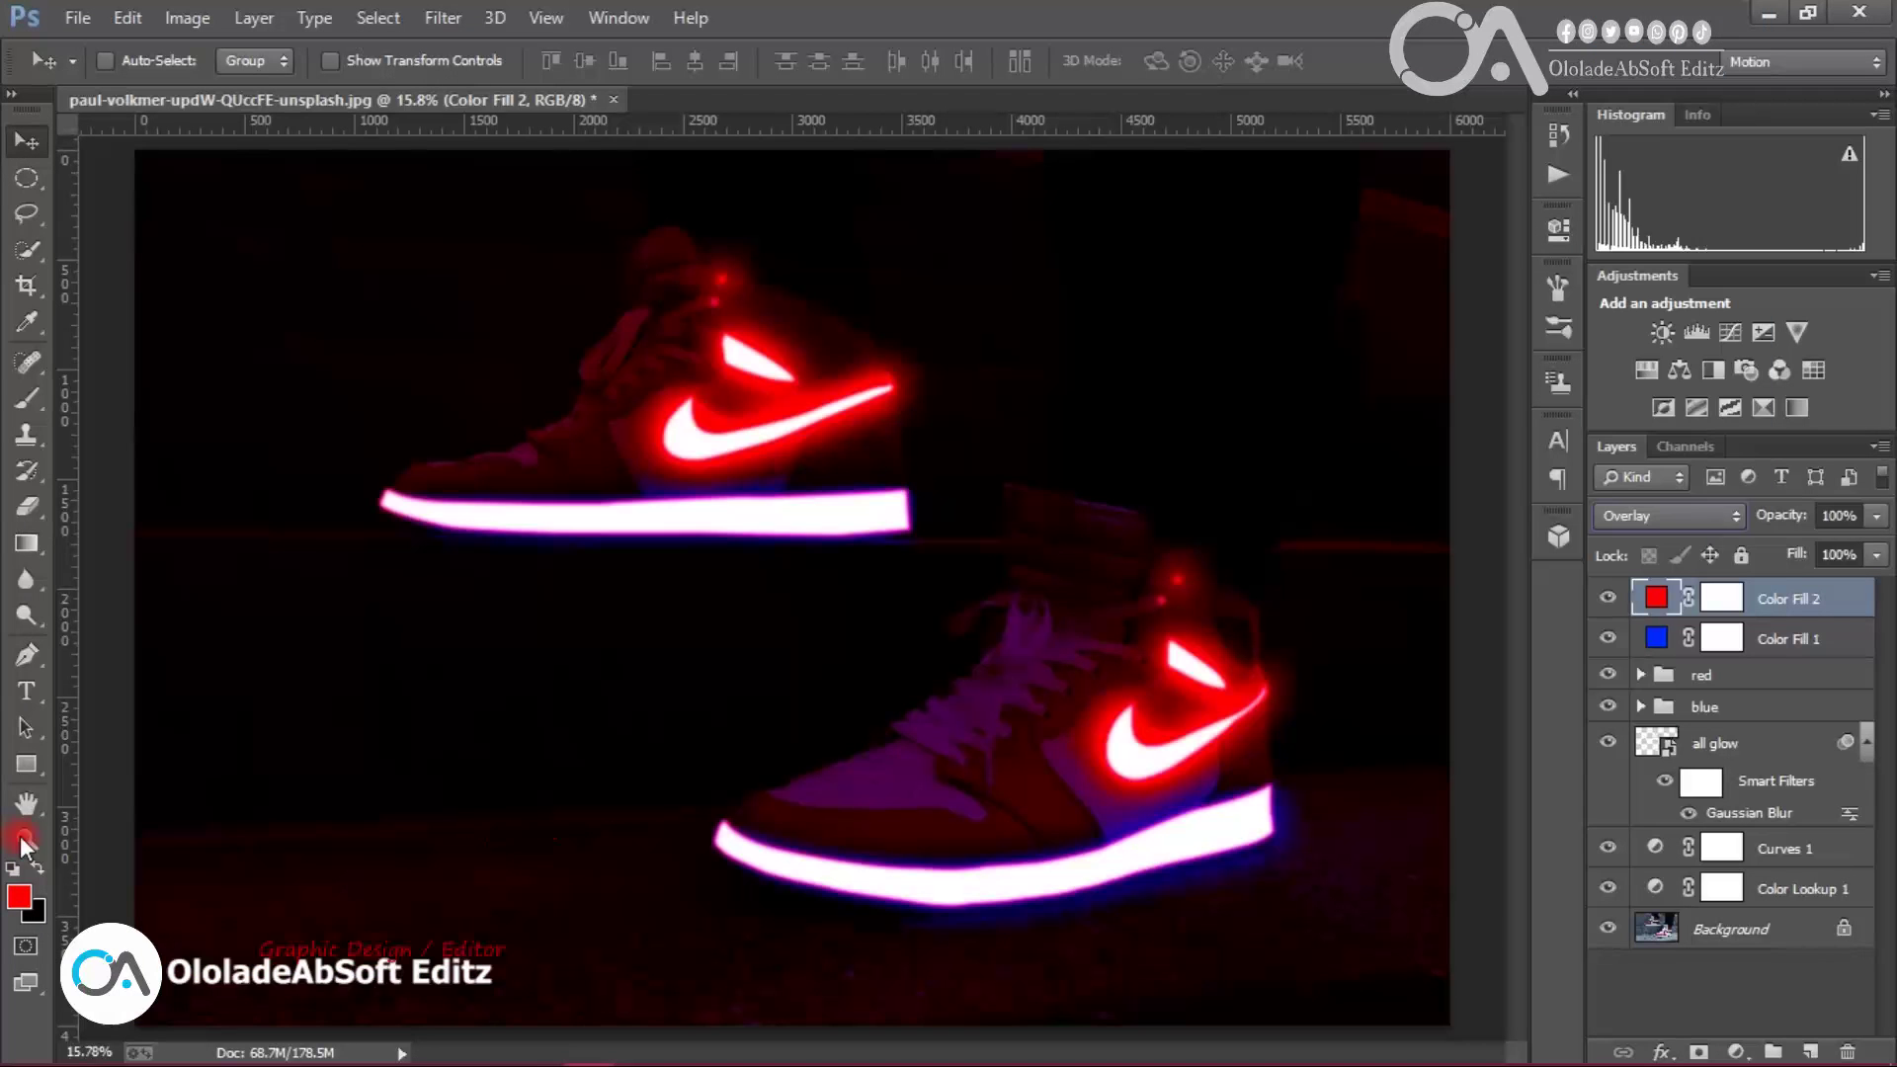
left_click(1876, 516)
left_click(1838, 515)
type("10")
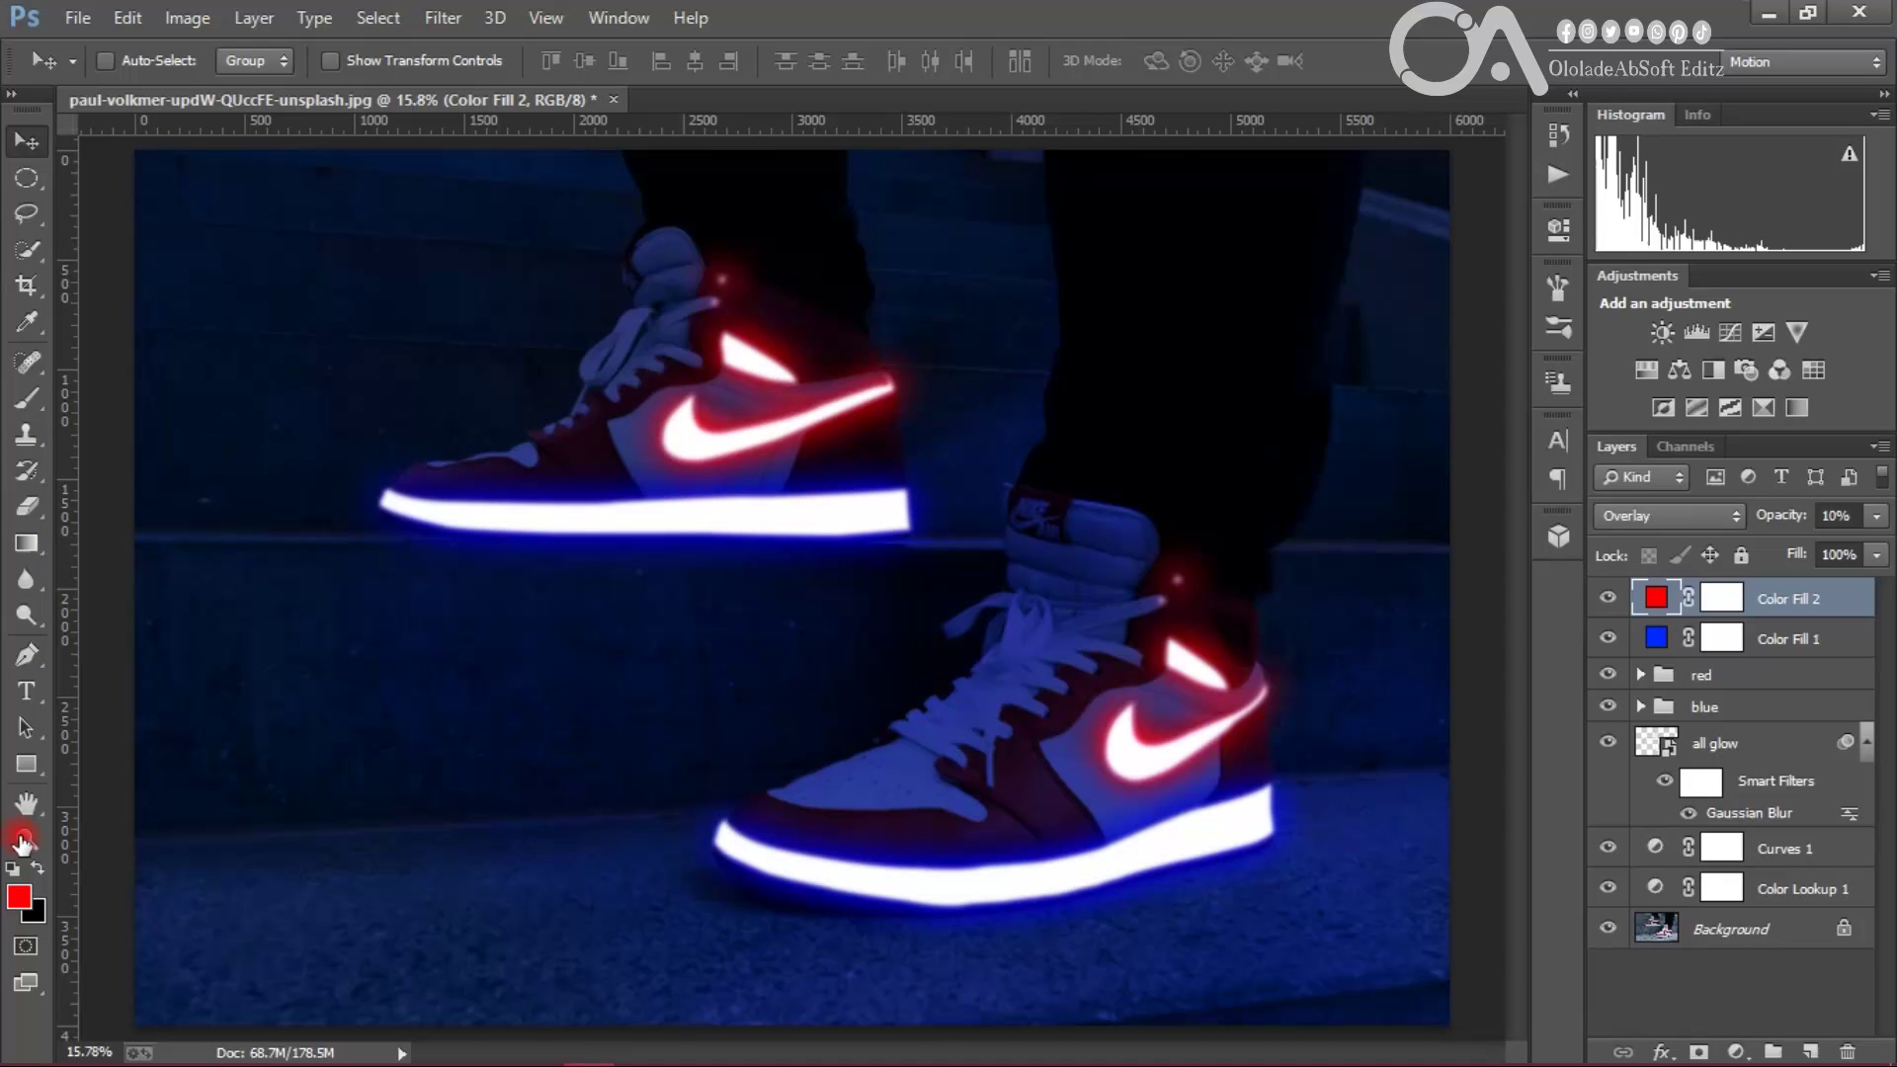
Step: Stamp all visible layers into a new layer on top and open it in the Camera Raw Filter
key("ctrl+shift+alt+e")
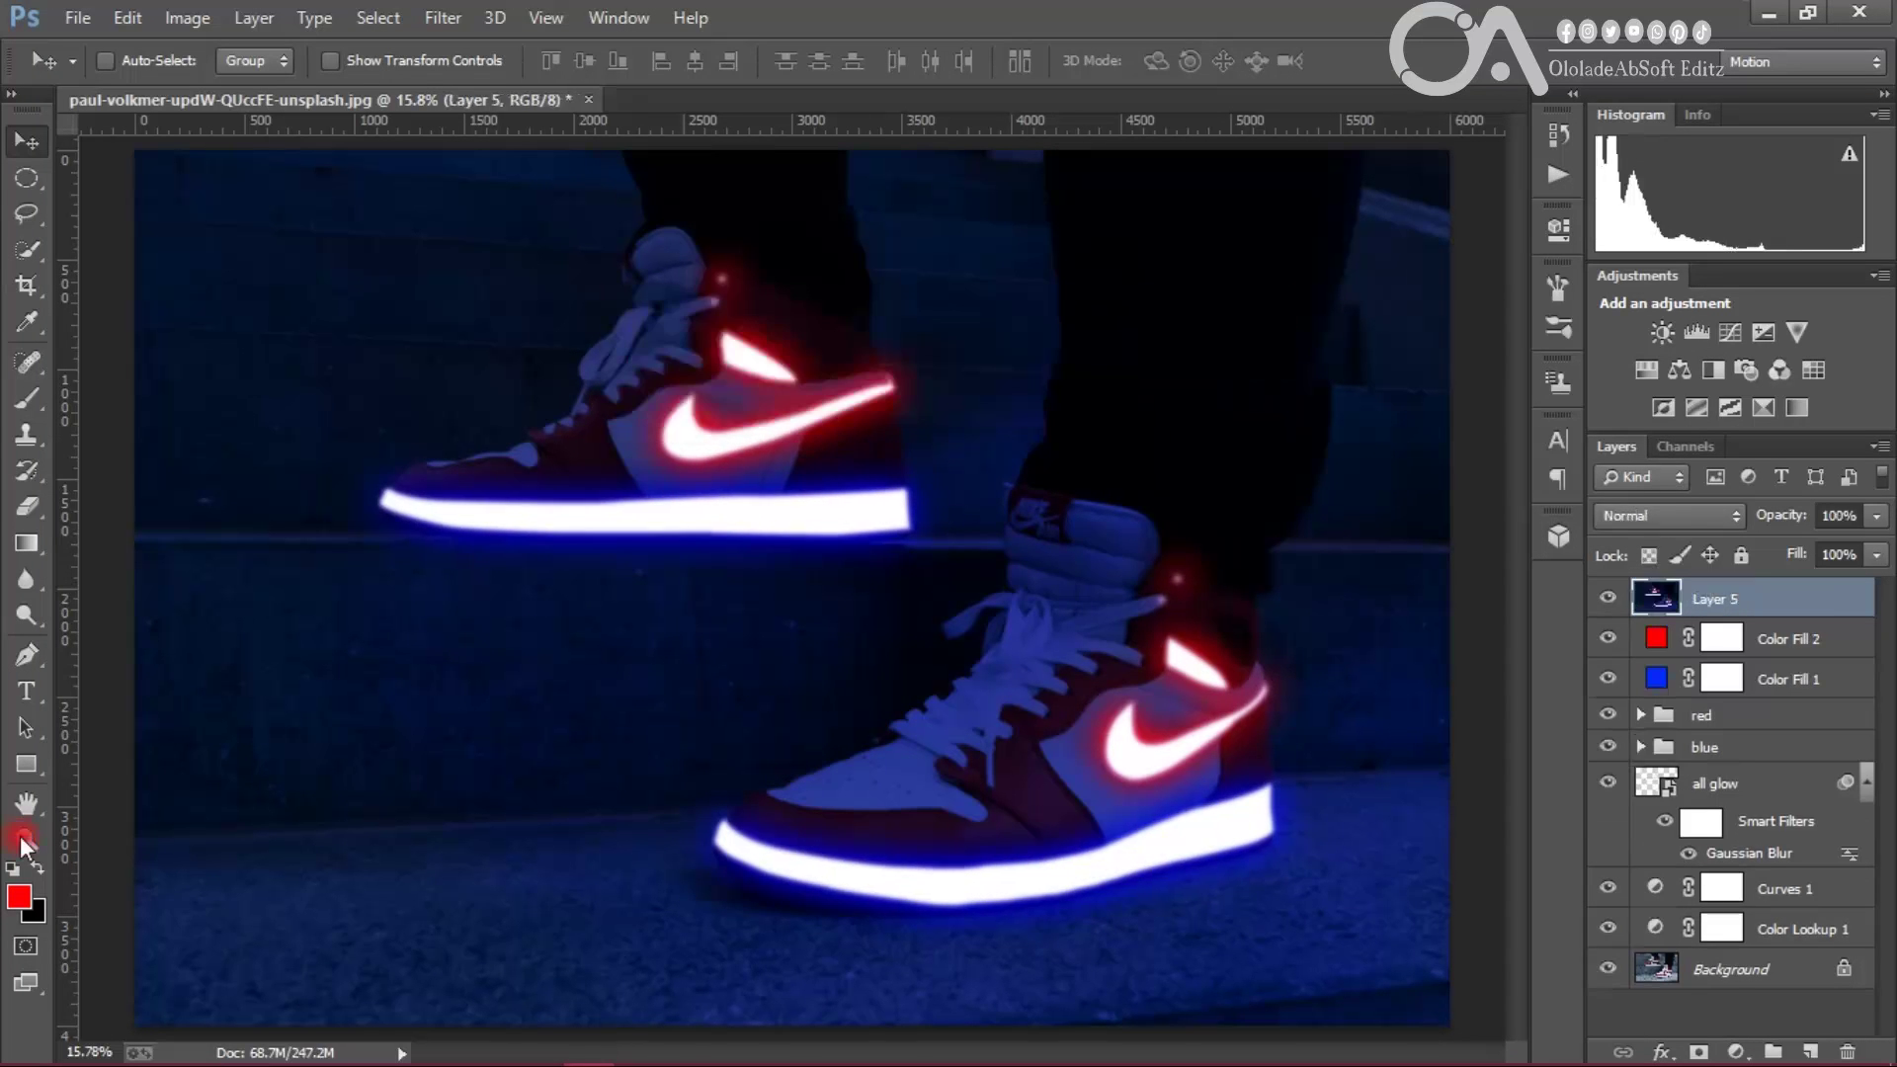
key("alt+t")
key("Down")
key("Down")
key("Down")
key("Down")
key("Down")
key("Down")
key("Down")
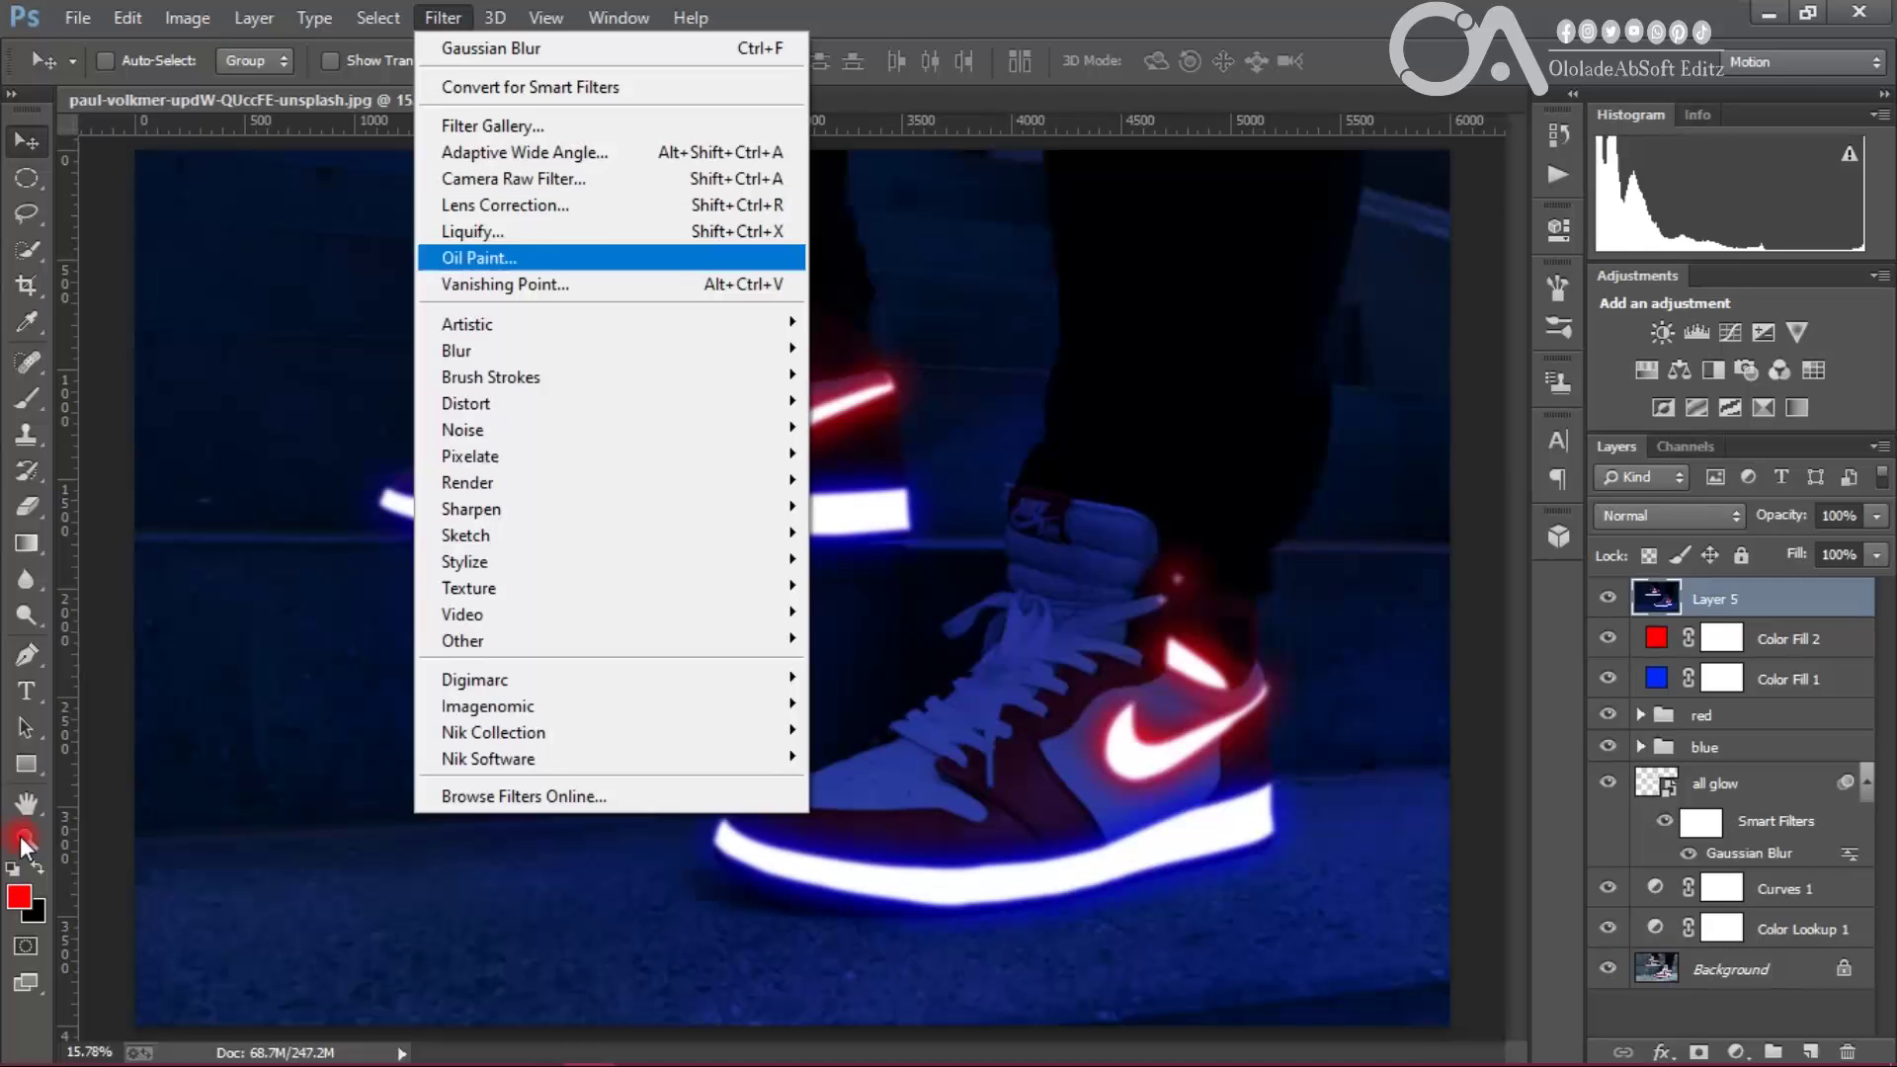
key("Up")
key("Up")
key("Up")
key("Return")
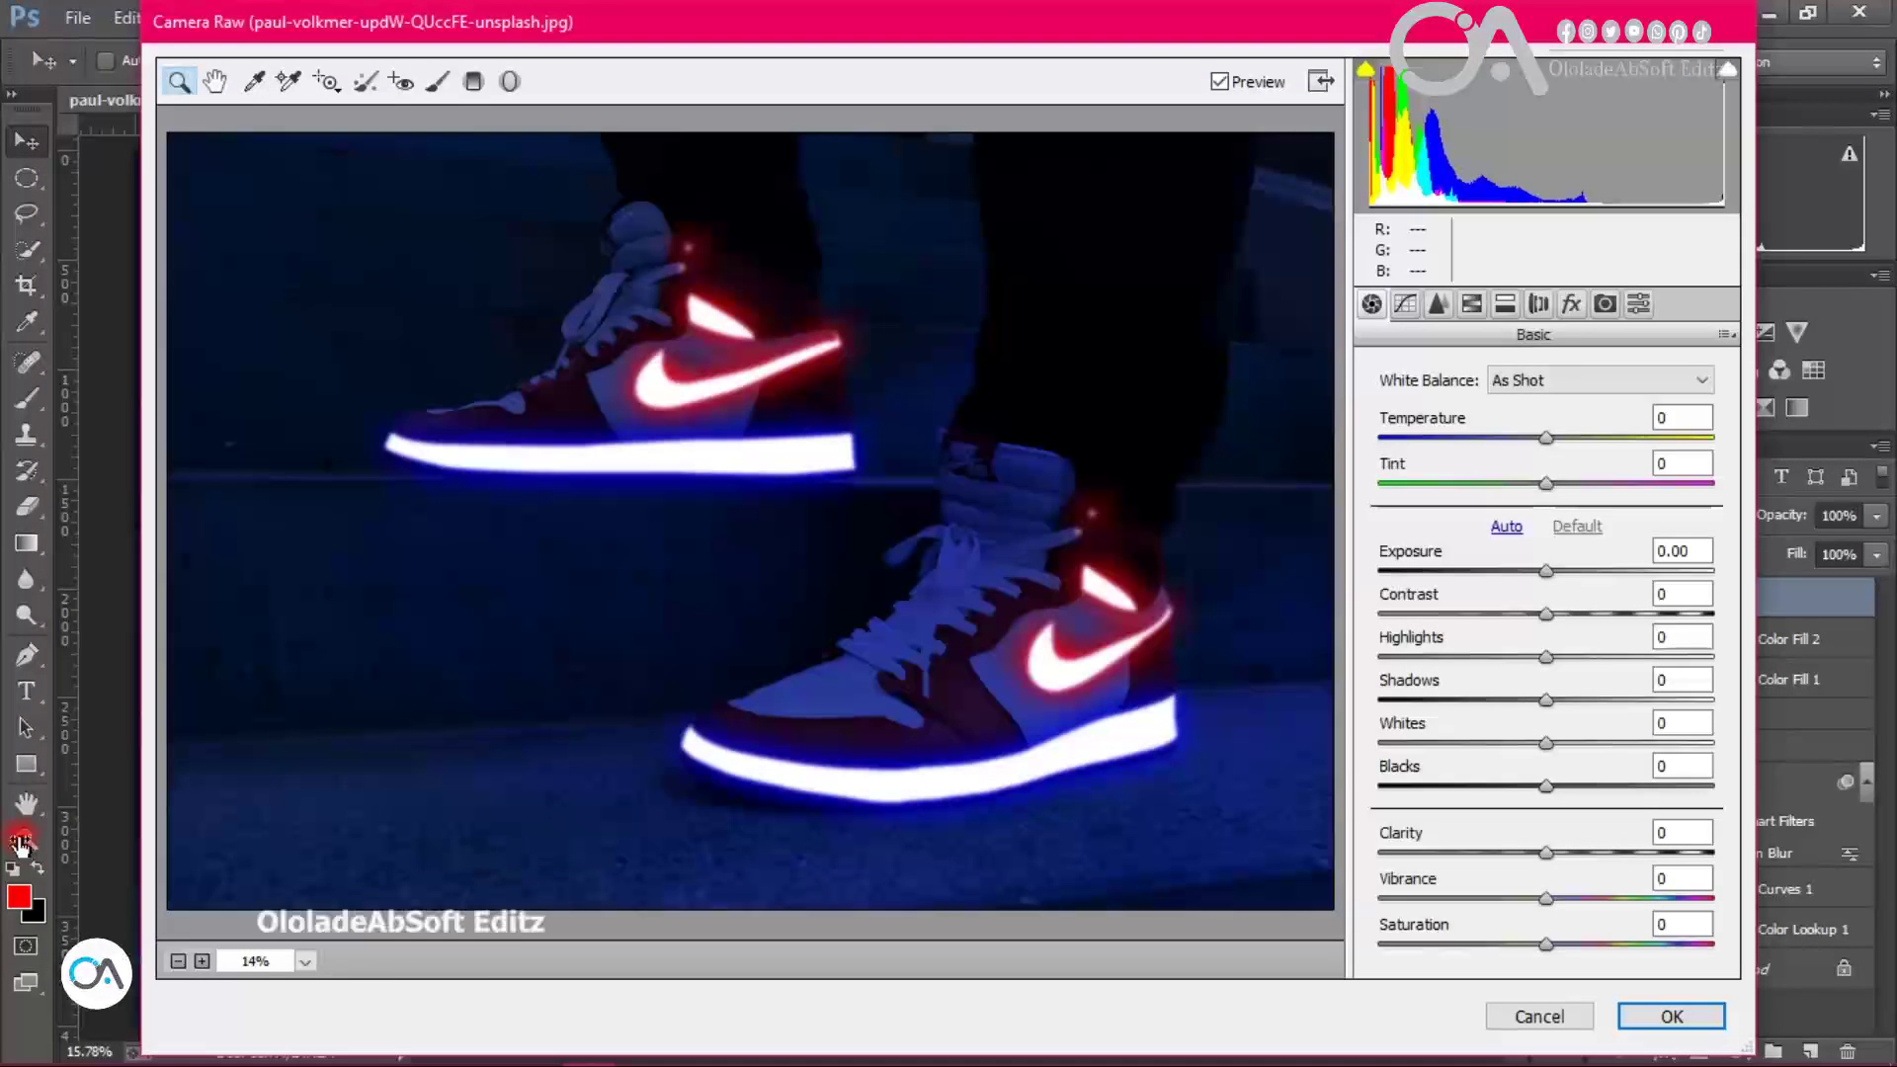
Step: Set temperature to +48, tint to -13, exposure to -0.45, contrast to -14, highlights to -16, shadows to +53, whites to -6 and blacks to +8
mouse_move(1546, 437)
left_mouse_down()
mouse_move(1659, 438)
mouse_move(1626, 438)
mouse_move(1602, 484)
mouse_move(1494, 483)
left_mouse_up()
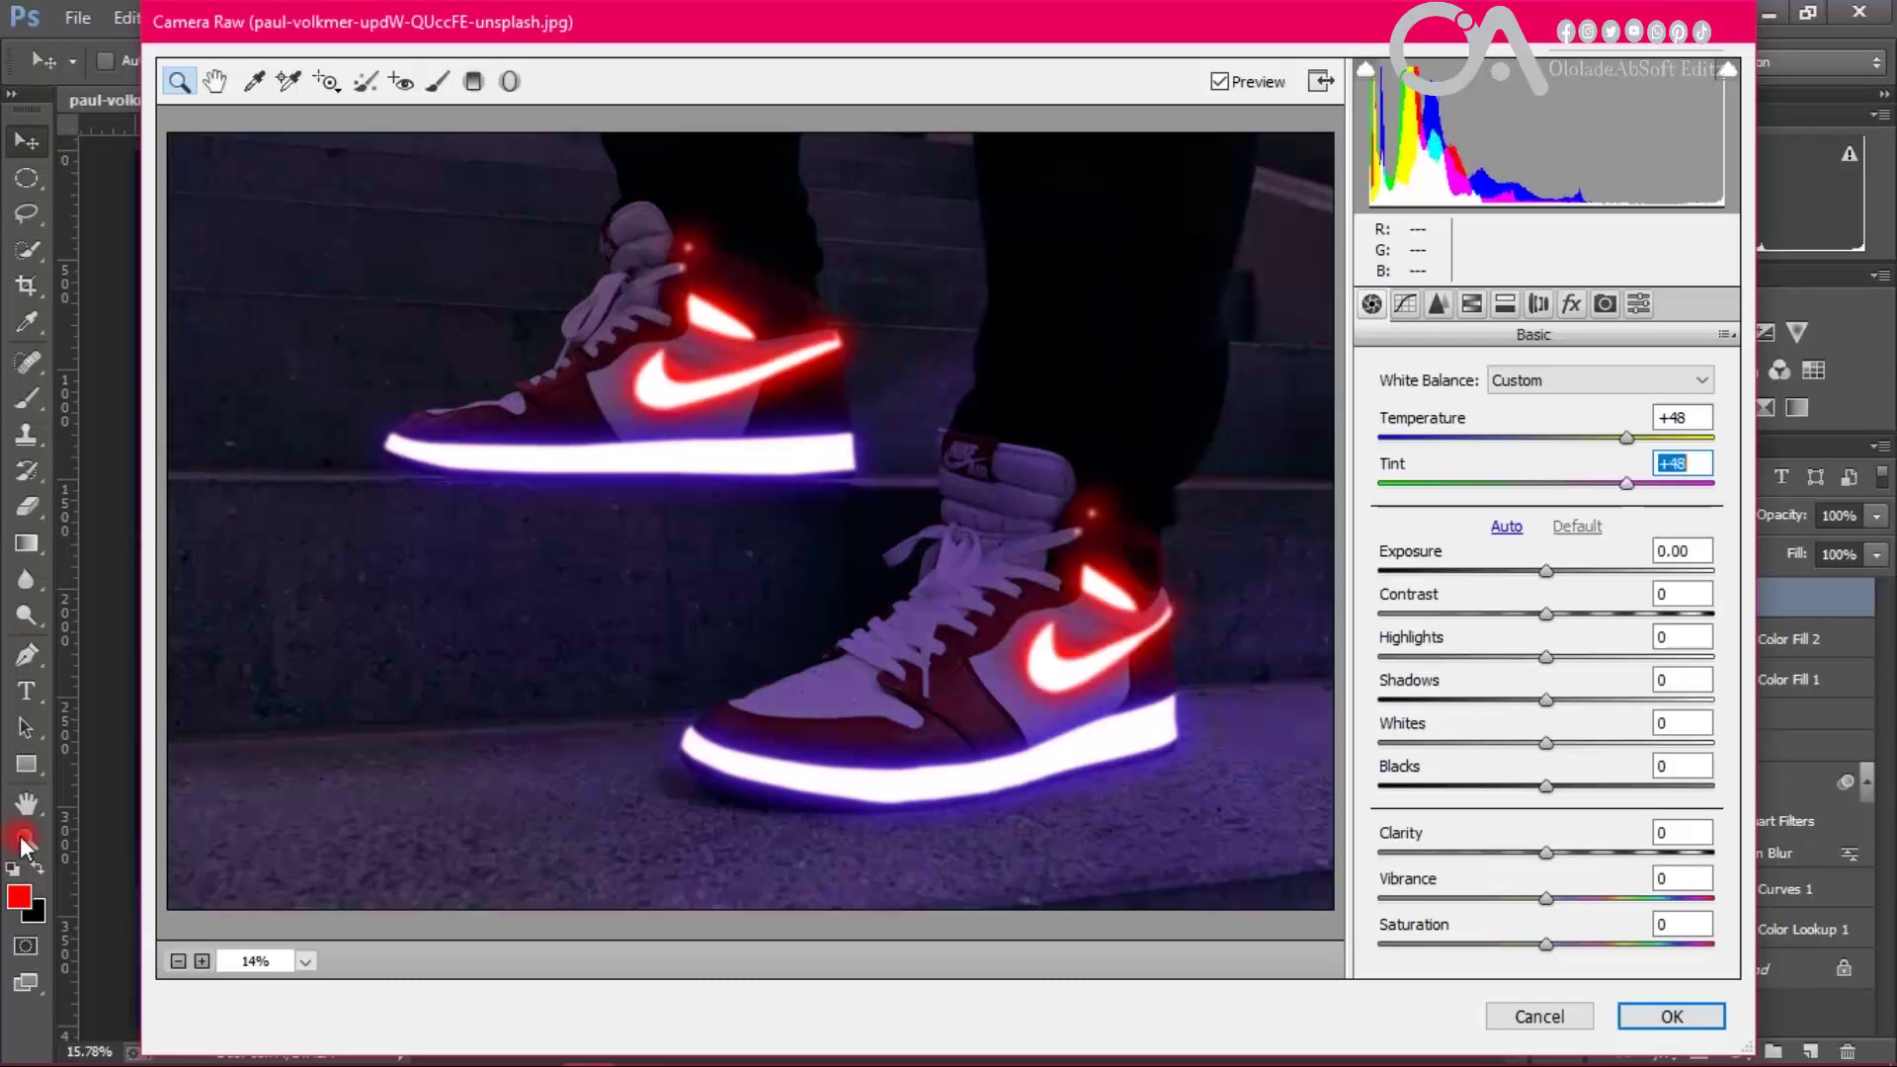
mouse_move(1546, 571)
left_mouse_down()
mouse_move(1566, 572)
mouse_move(1528, 571)
mouse_move(1523, 613)
mouse_move(1561, 657)
mouse_move(1520, 657)
left_mouse_up()
left_click(1546, 699)
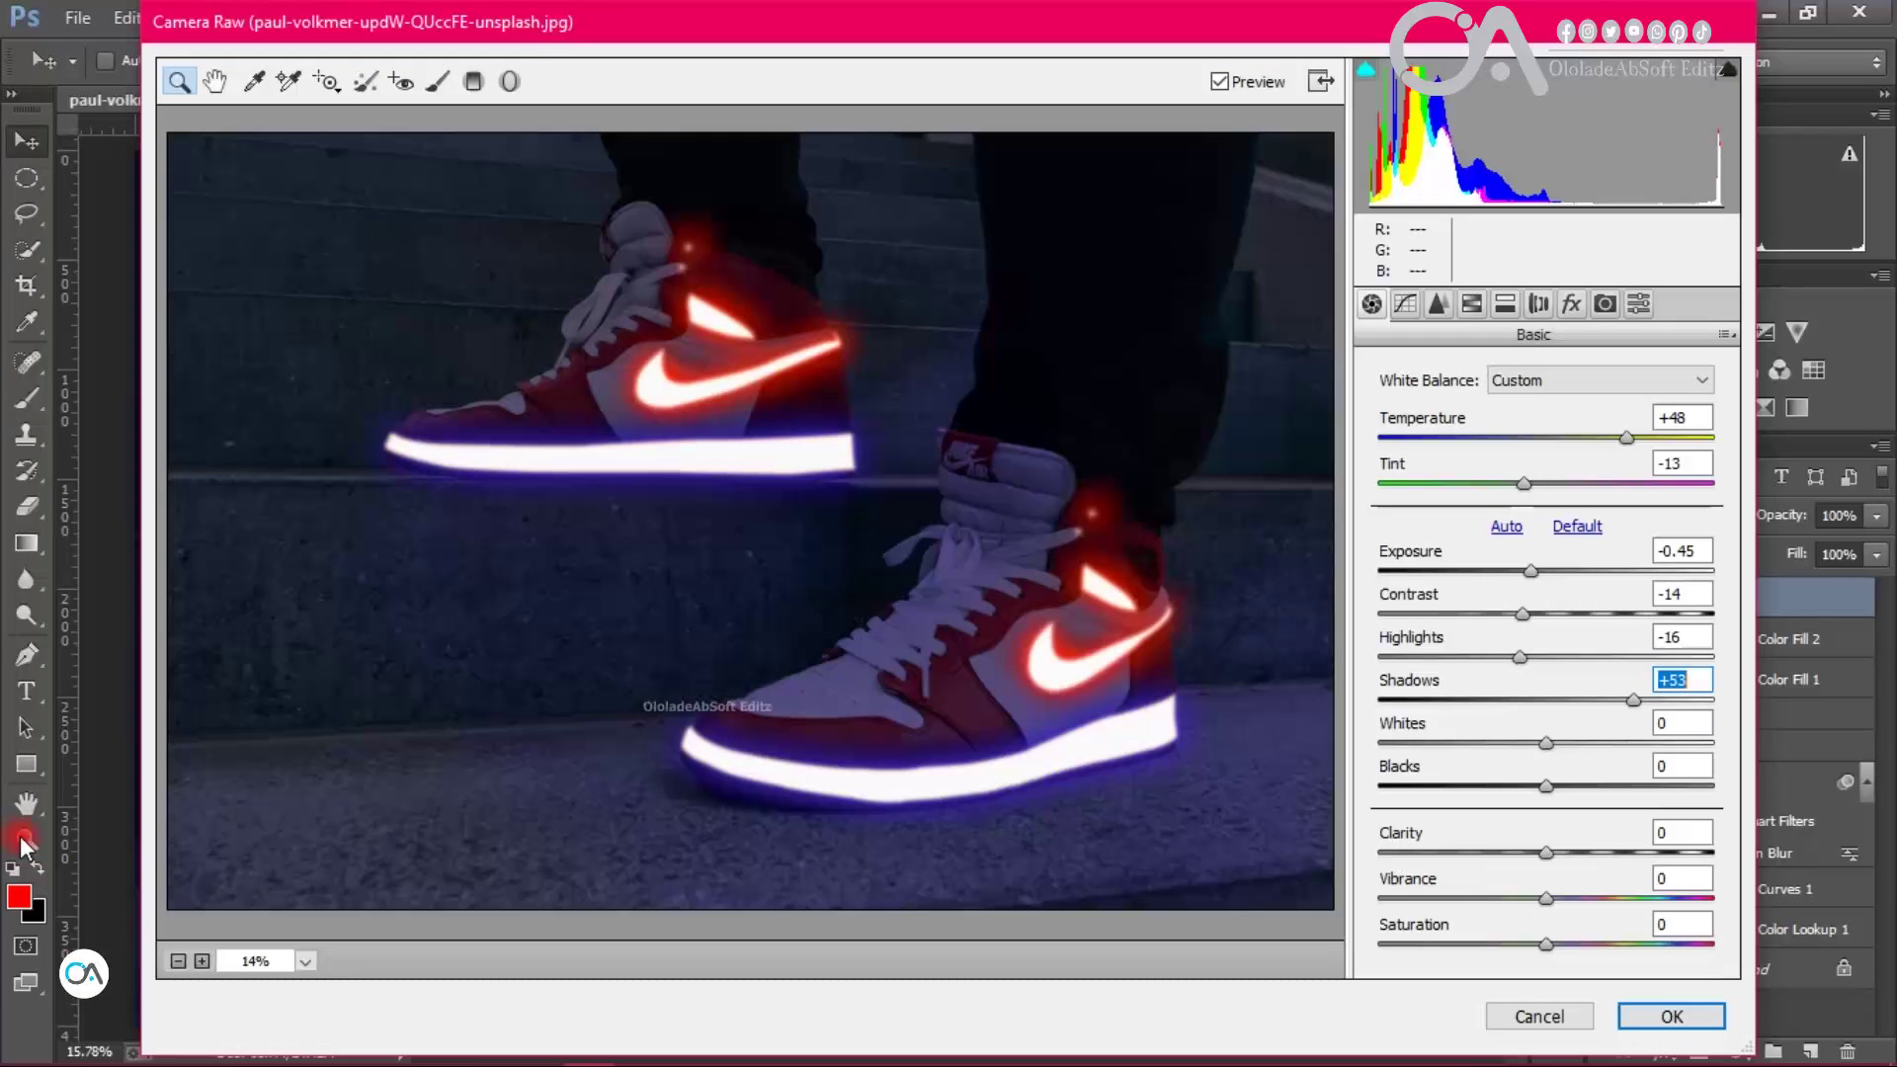
left_click_drag(1546, 743, 1599, 787)
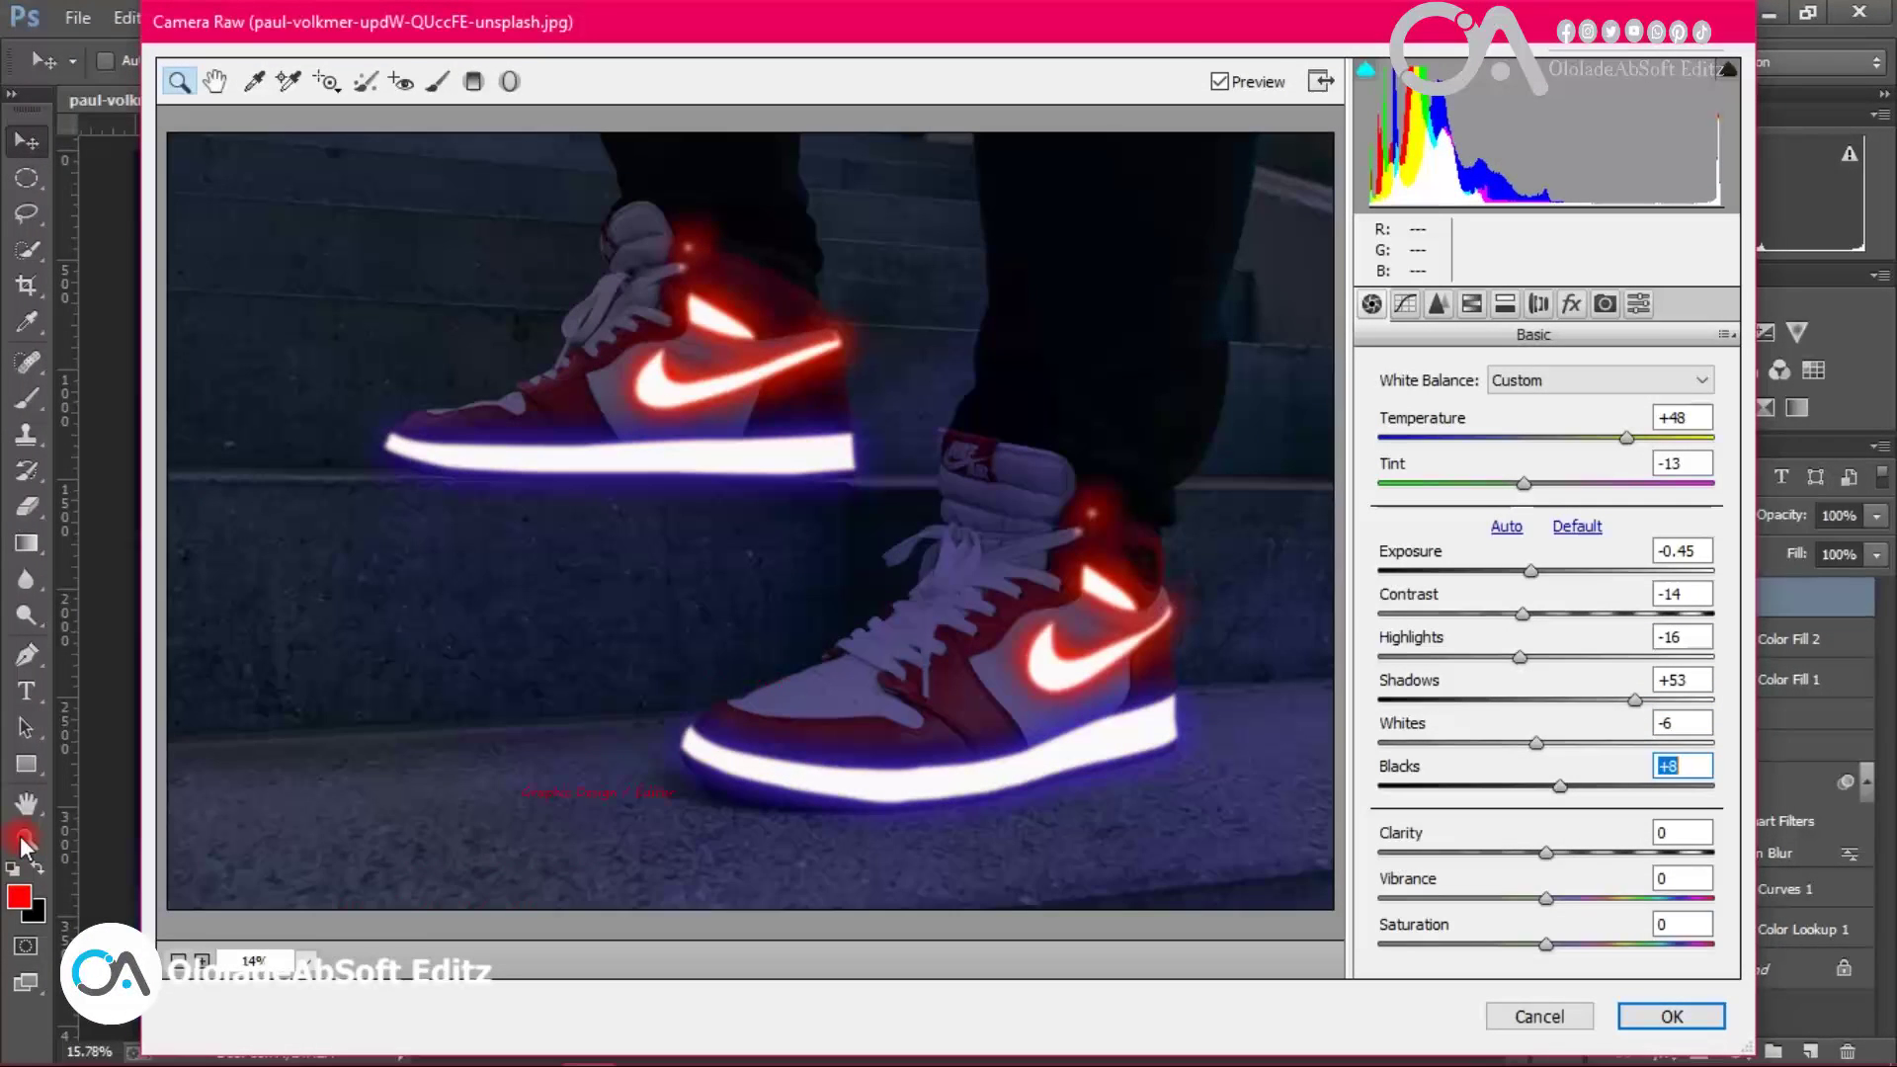
Step: Set the saturation to +4 and reset the blacks, whites, shadows and highlights to 0
left_click_drag(1586, 944, 1413, 944)
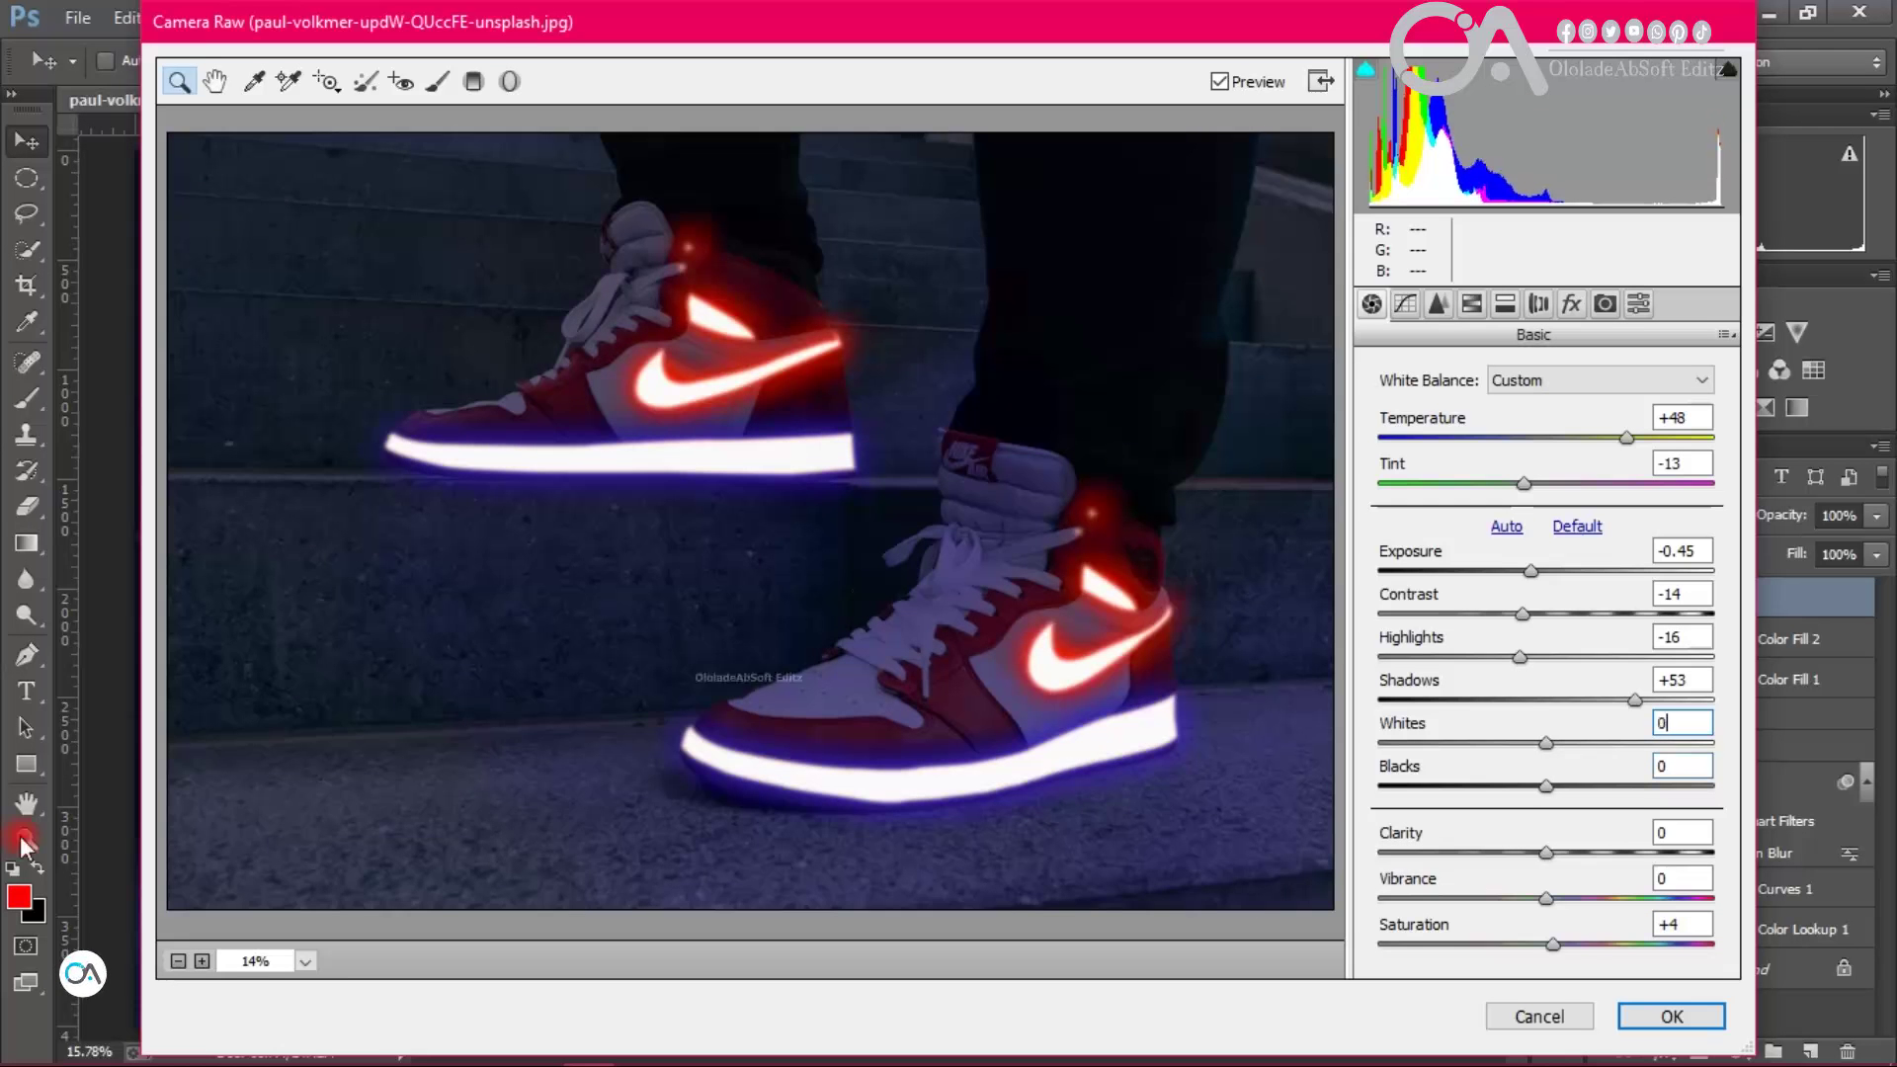
double_click(1635, 699)
double_click(1519, 657)
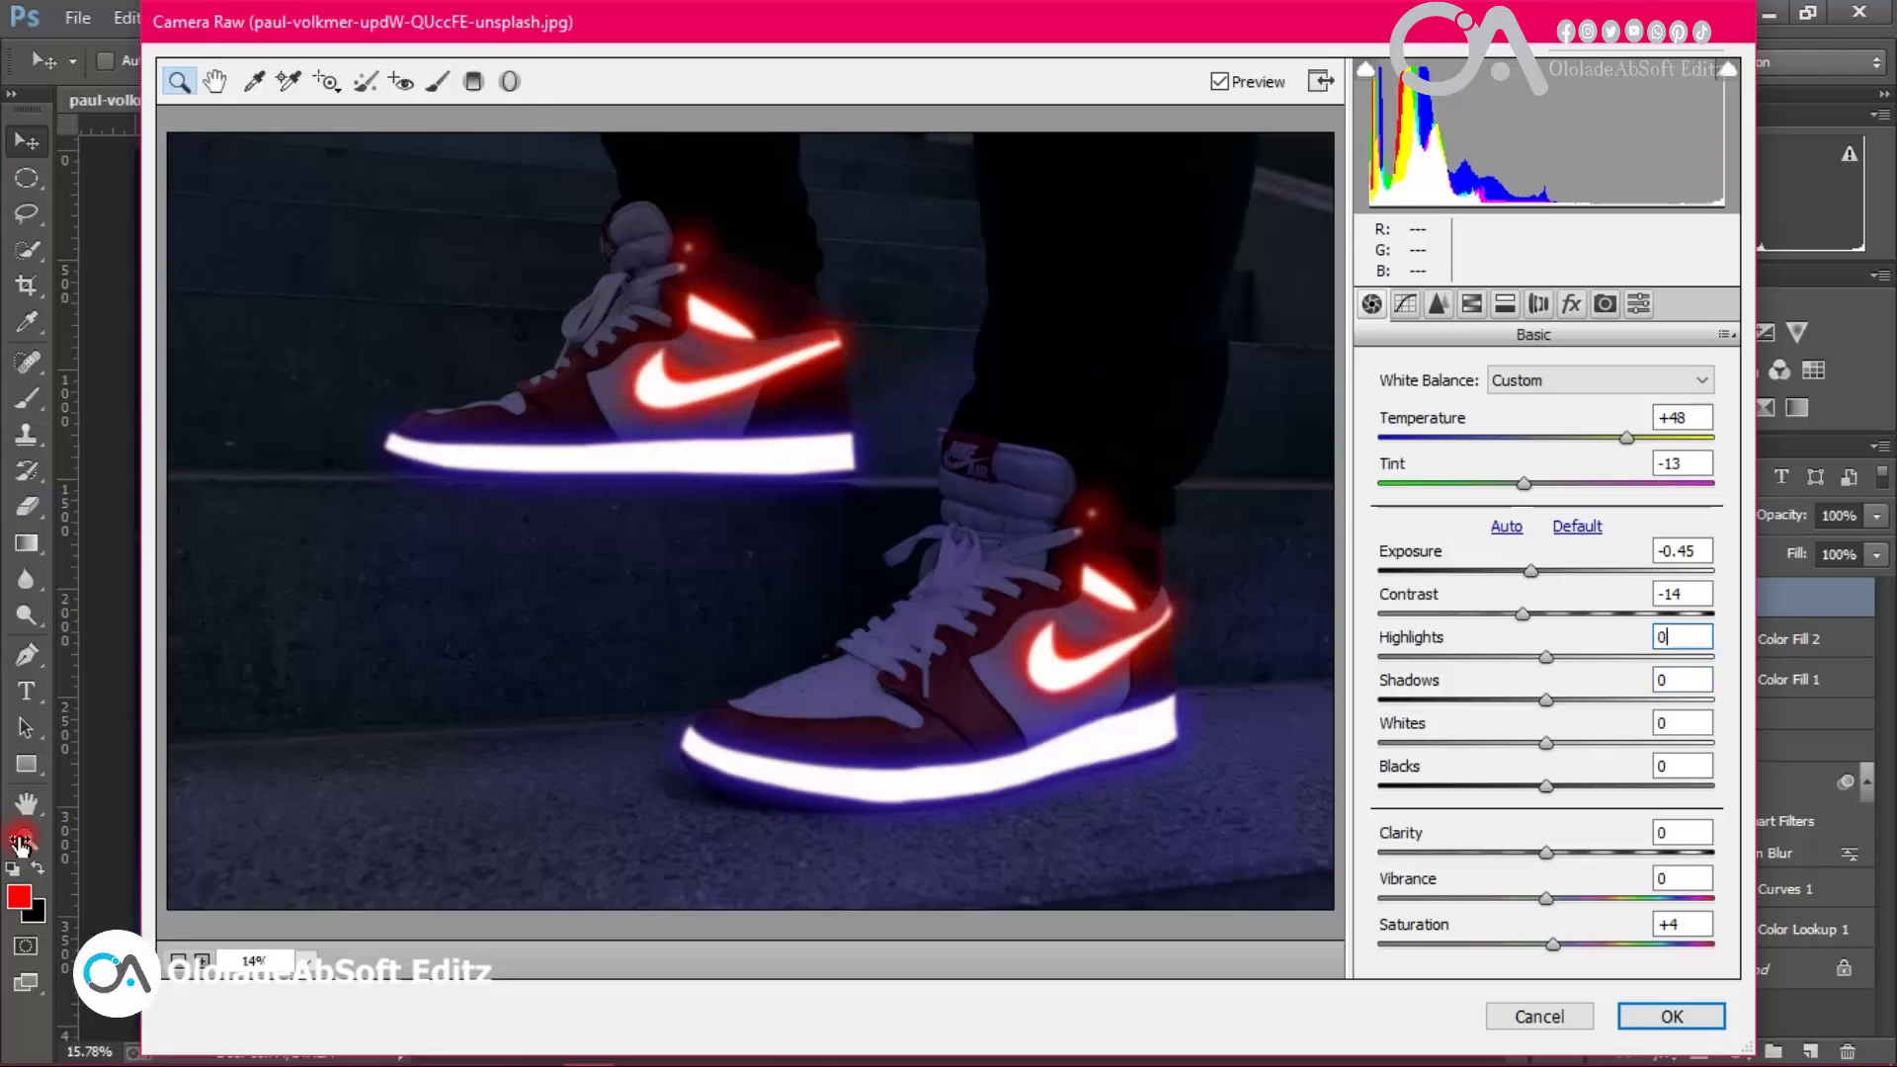
Step: Try a sharpening amount of 16 with a radius of 0.5, and reset the amount to 0
left_click(1438, 304)
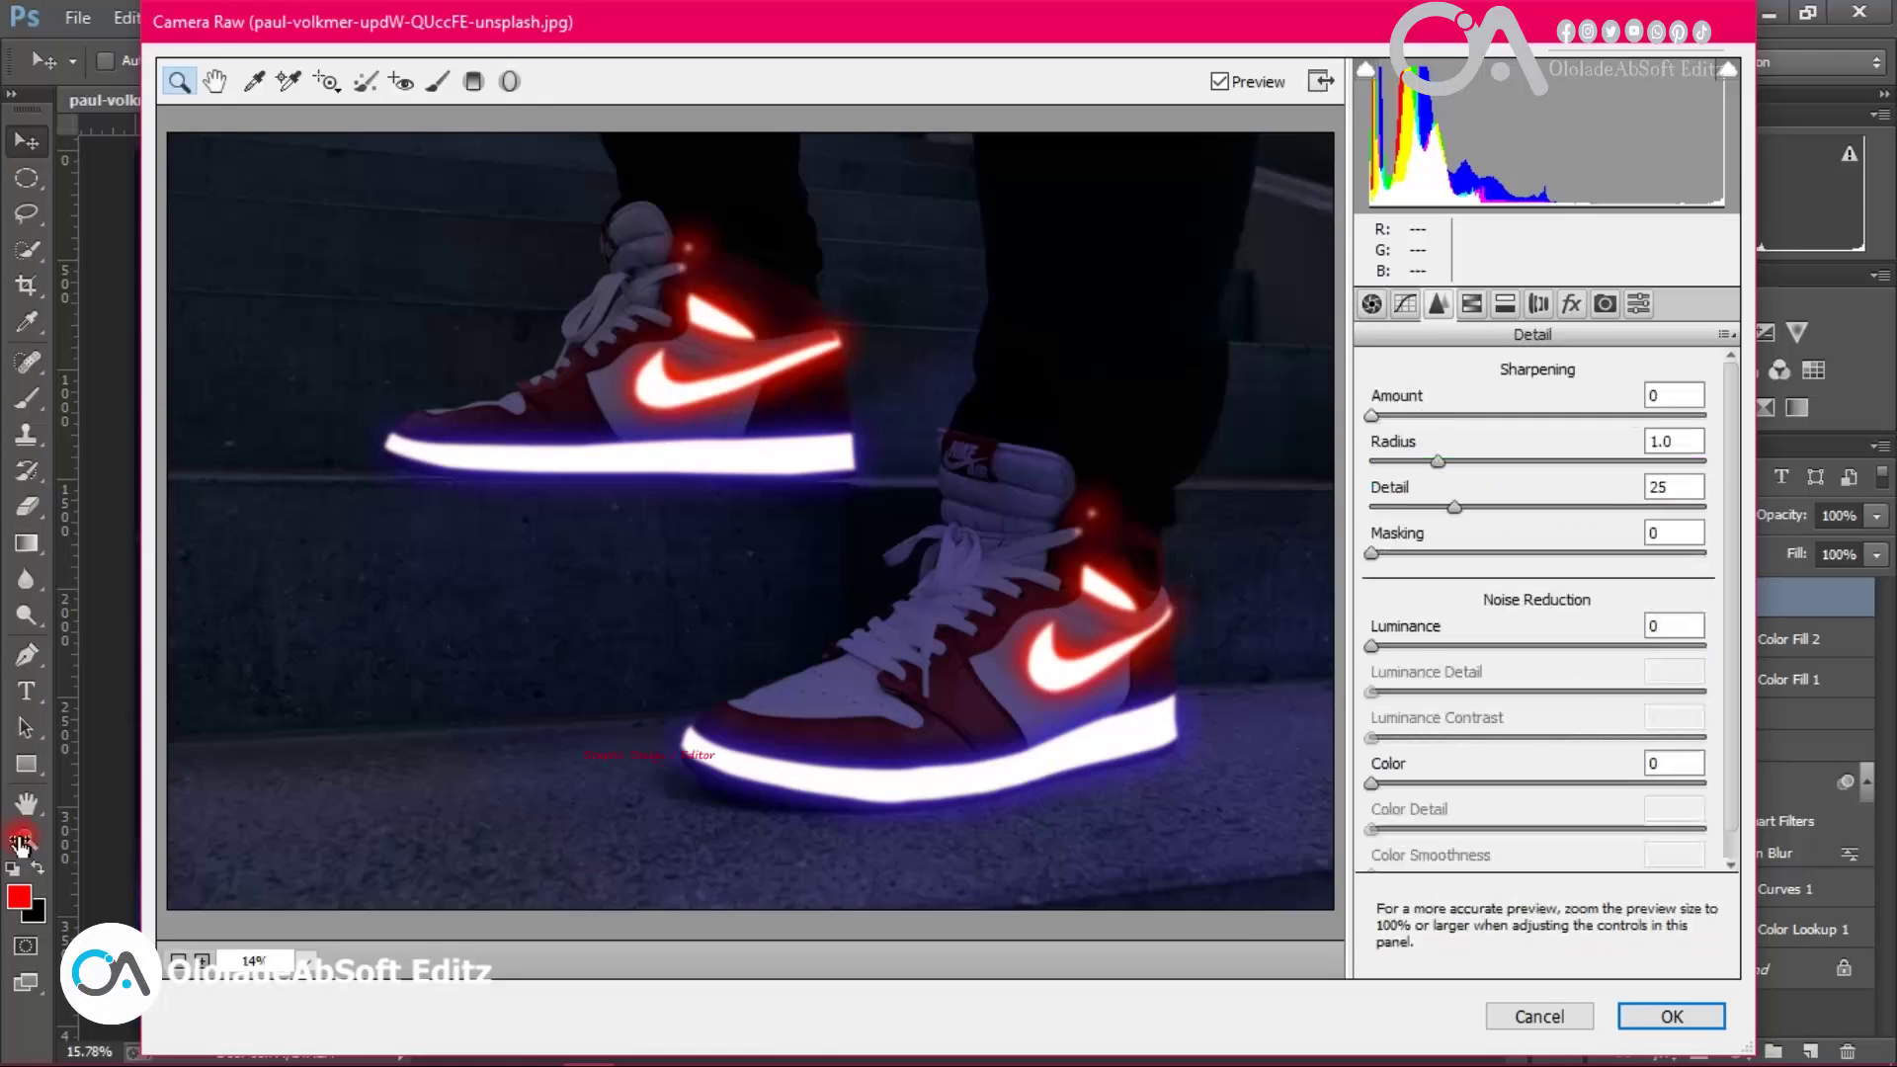
left_click_drag(1434, 416, 1407, 416)
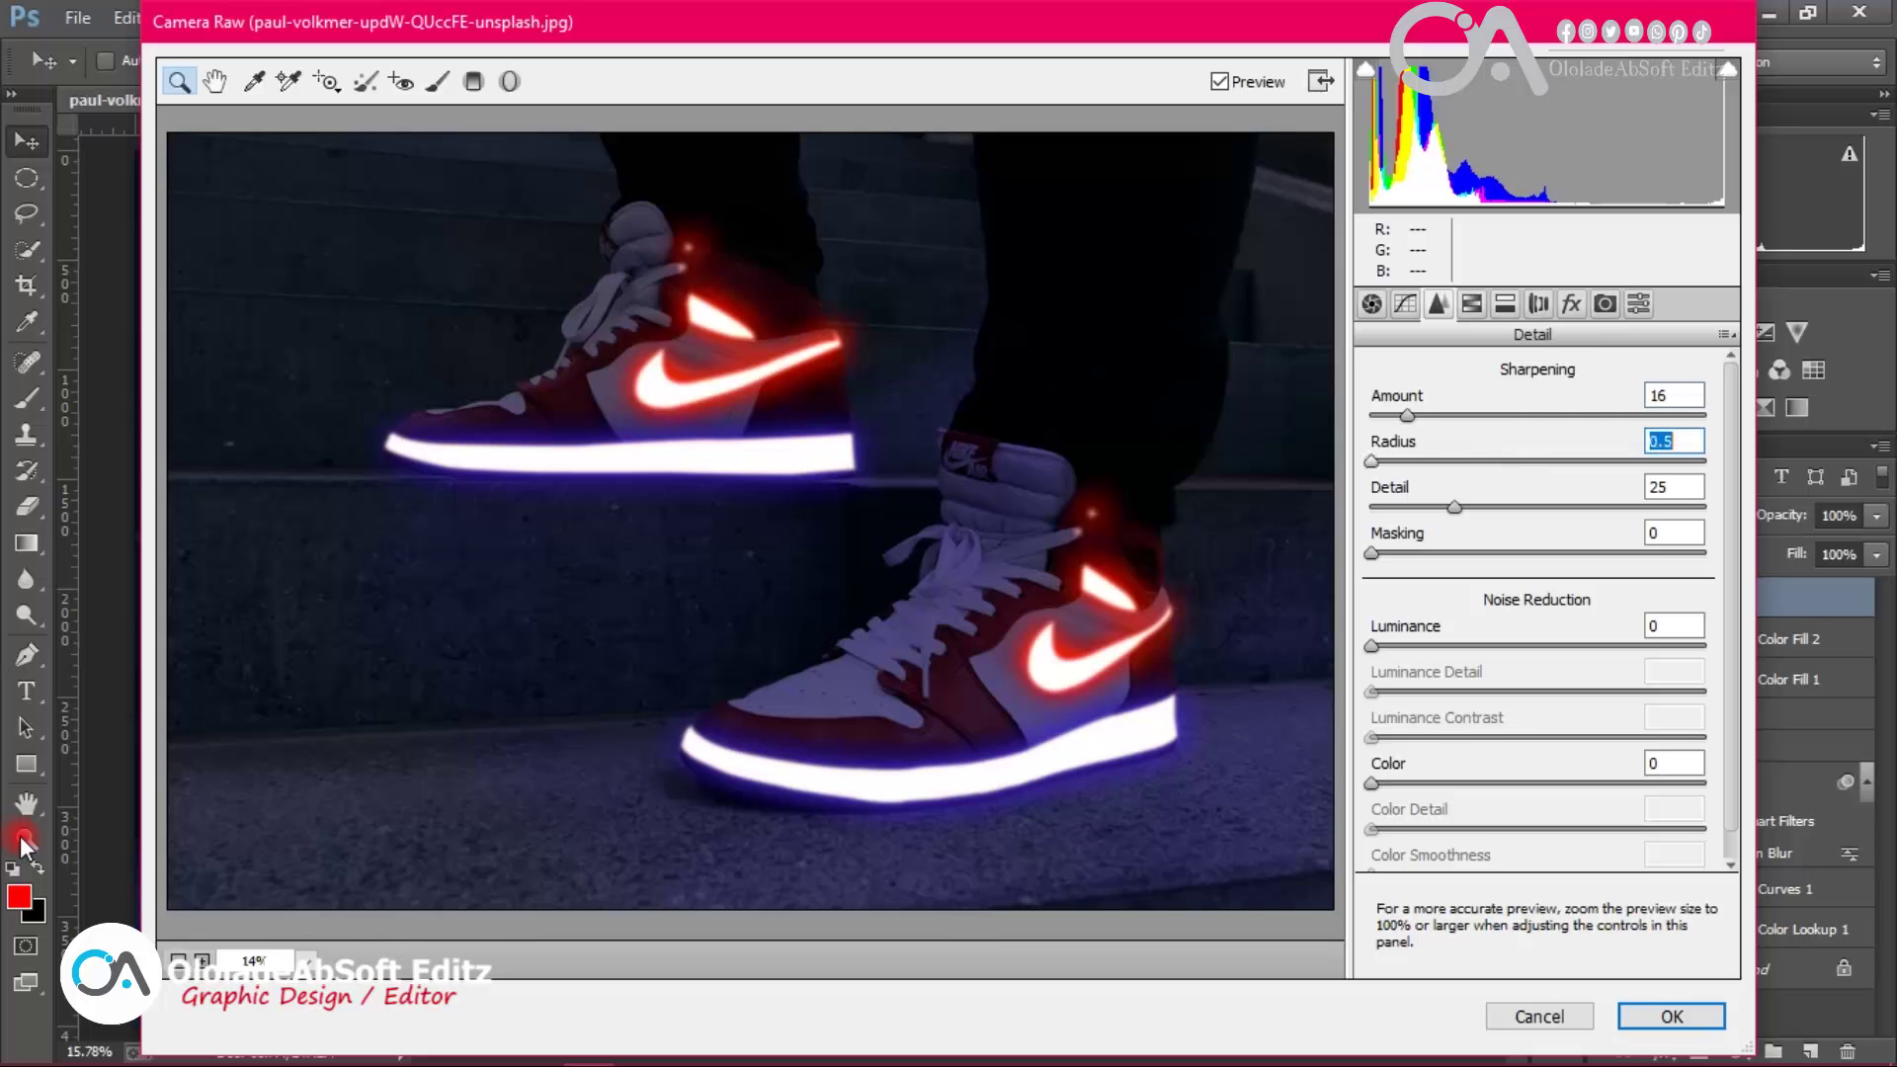
type("1")
key("Tab")
key("Tab")
left_click(1538, 304)
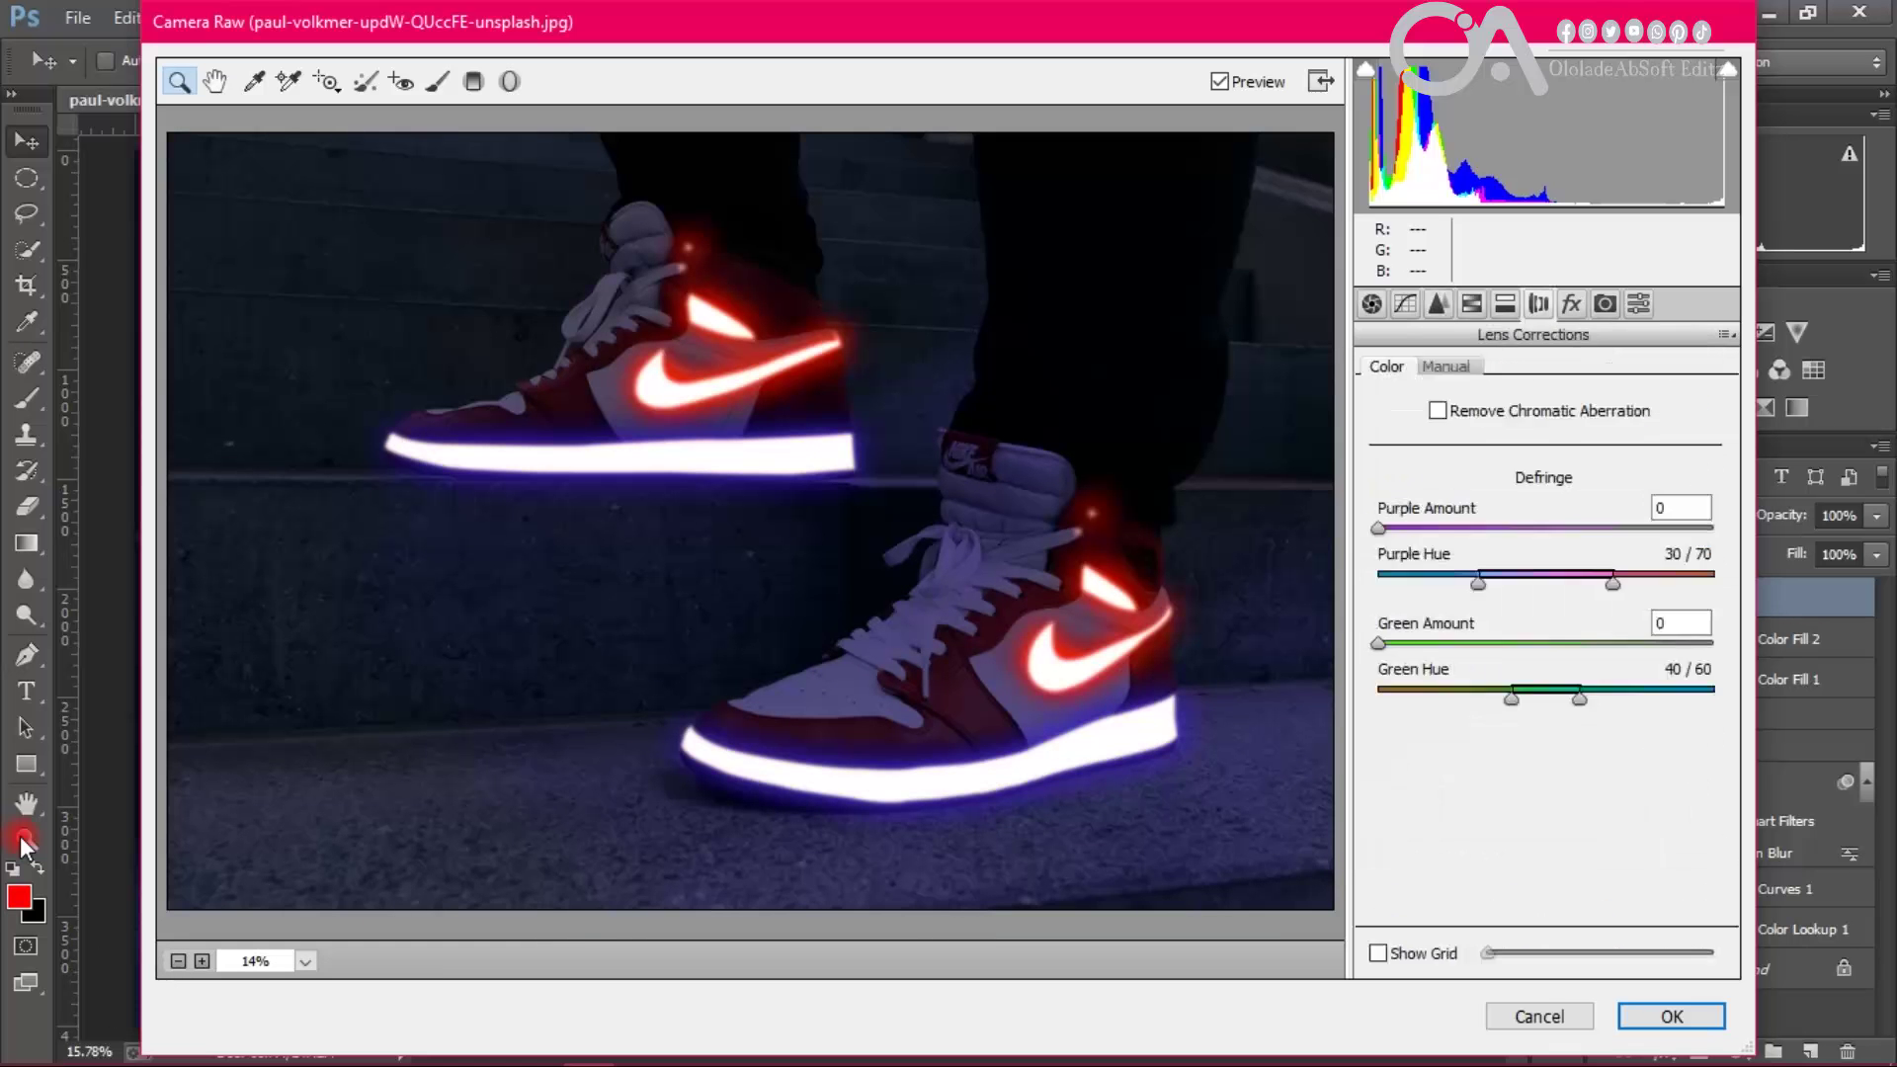
left_click(1439, 305)
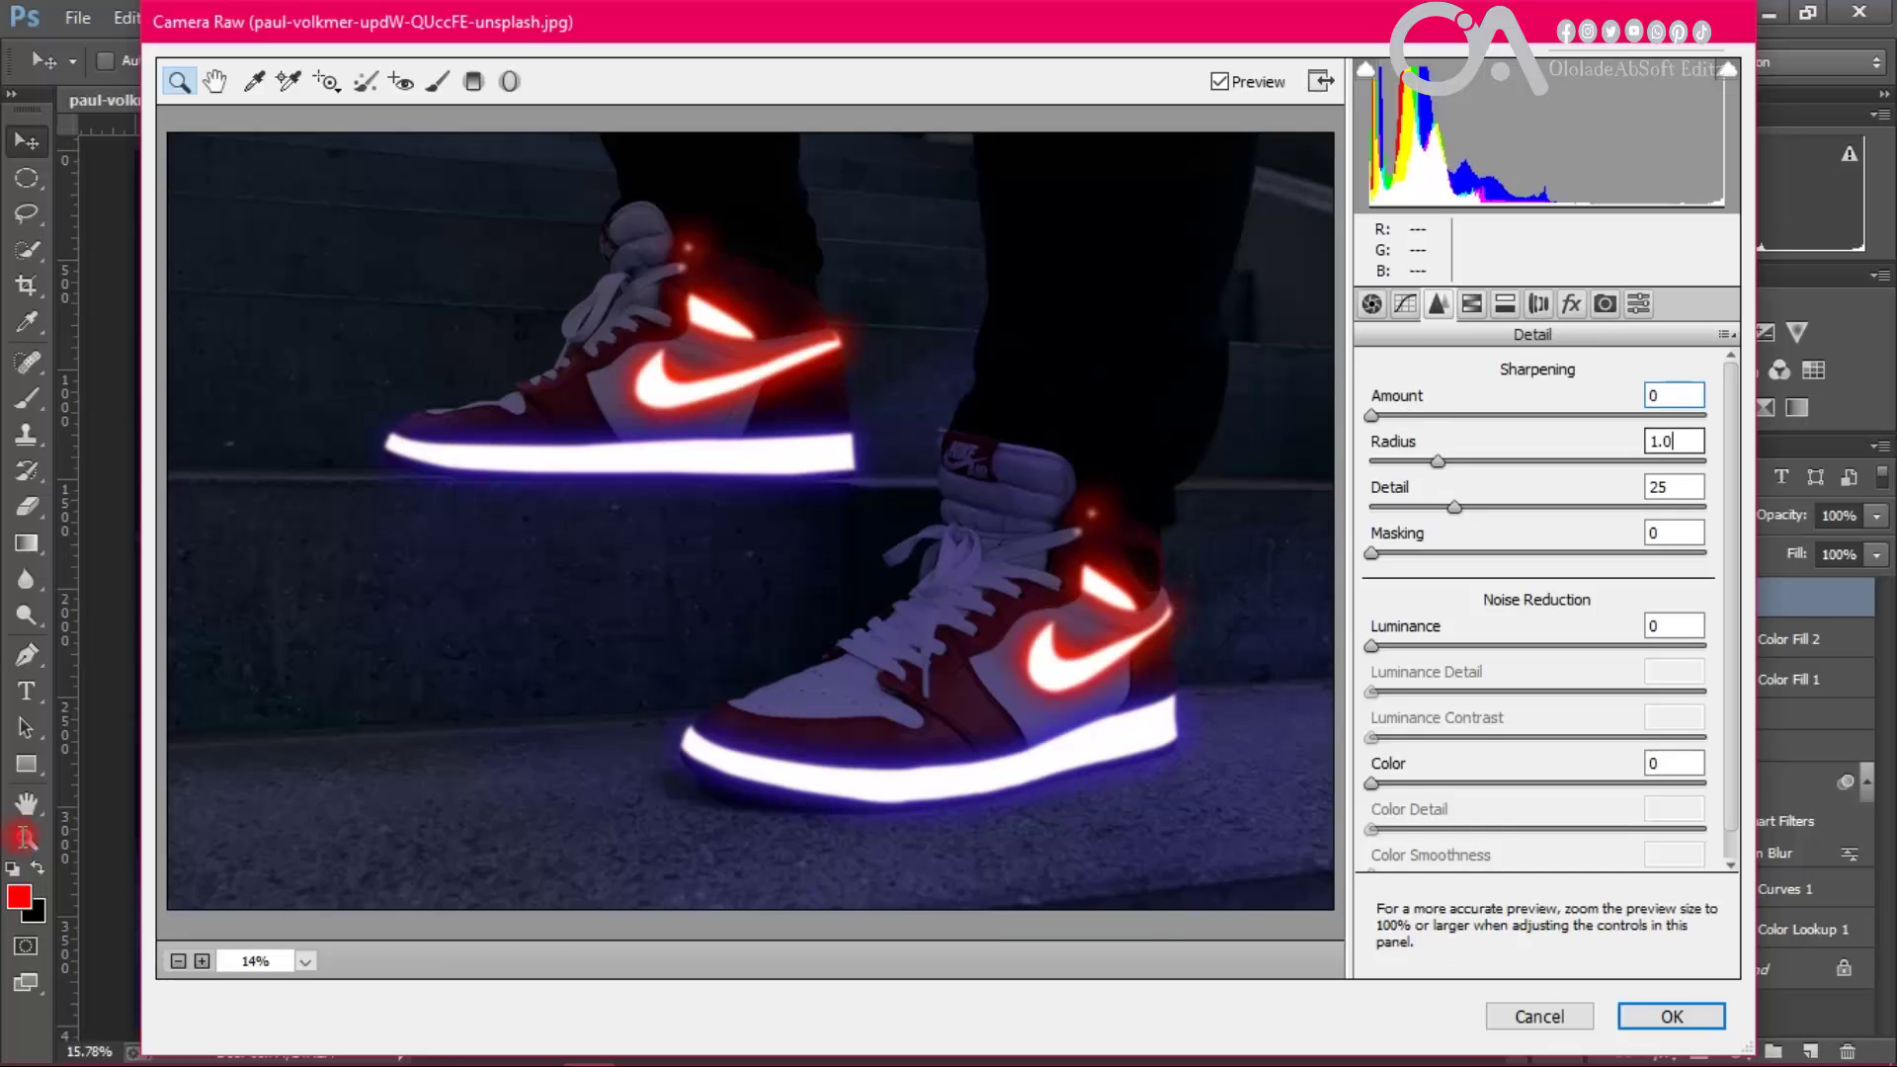
key("Tab")
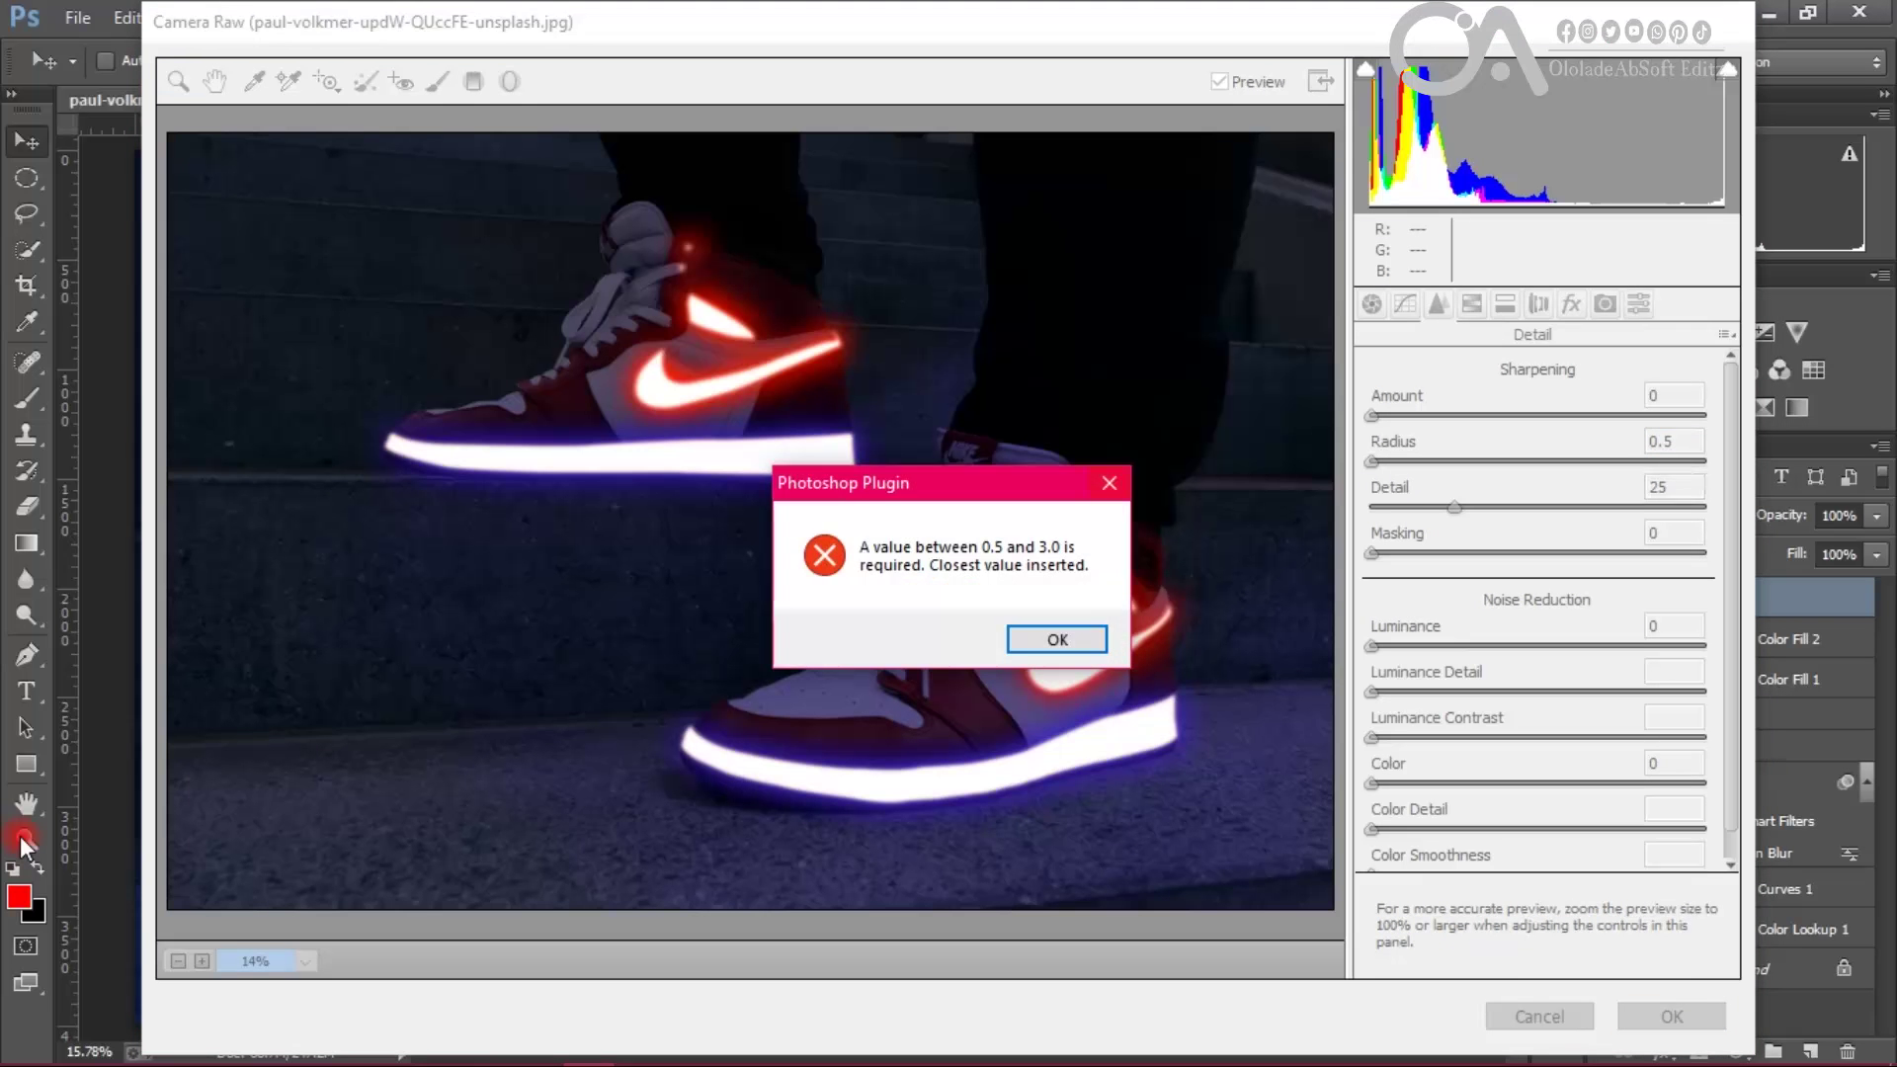
key("Return")
Step: Set the HSL saturation of the blues to +33, the reds to +17 and the oranges to +26
key("ctrl+alt+4")
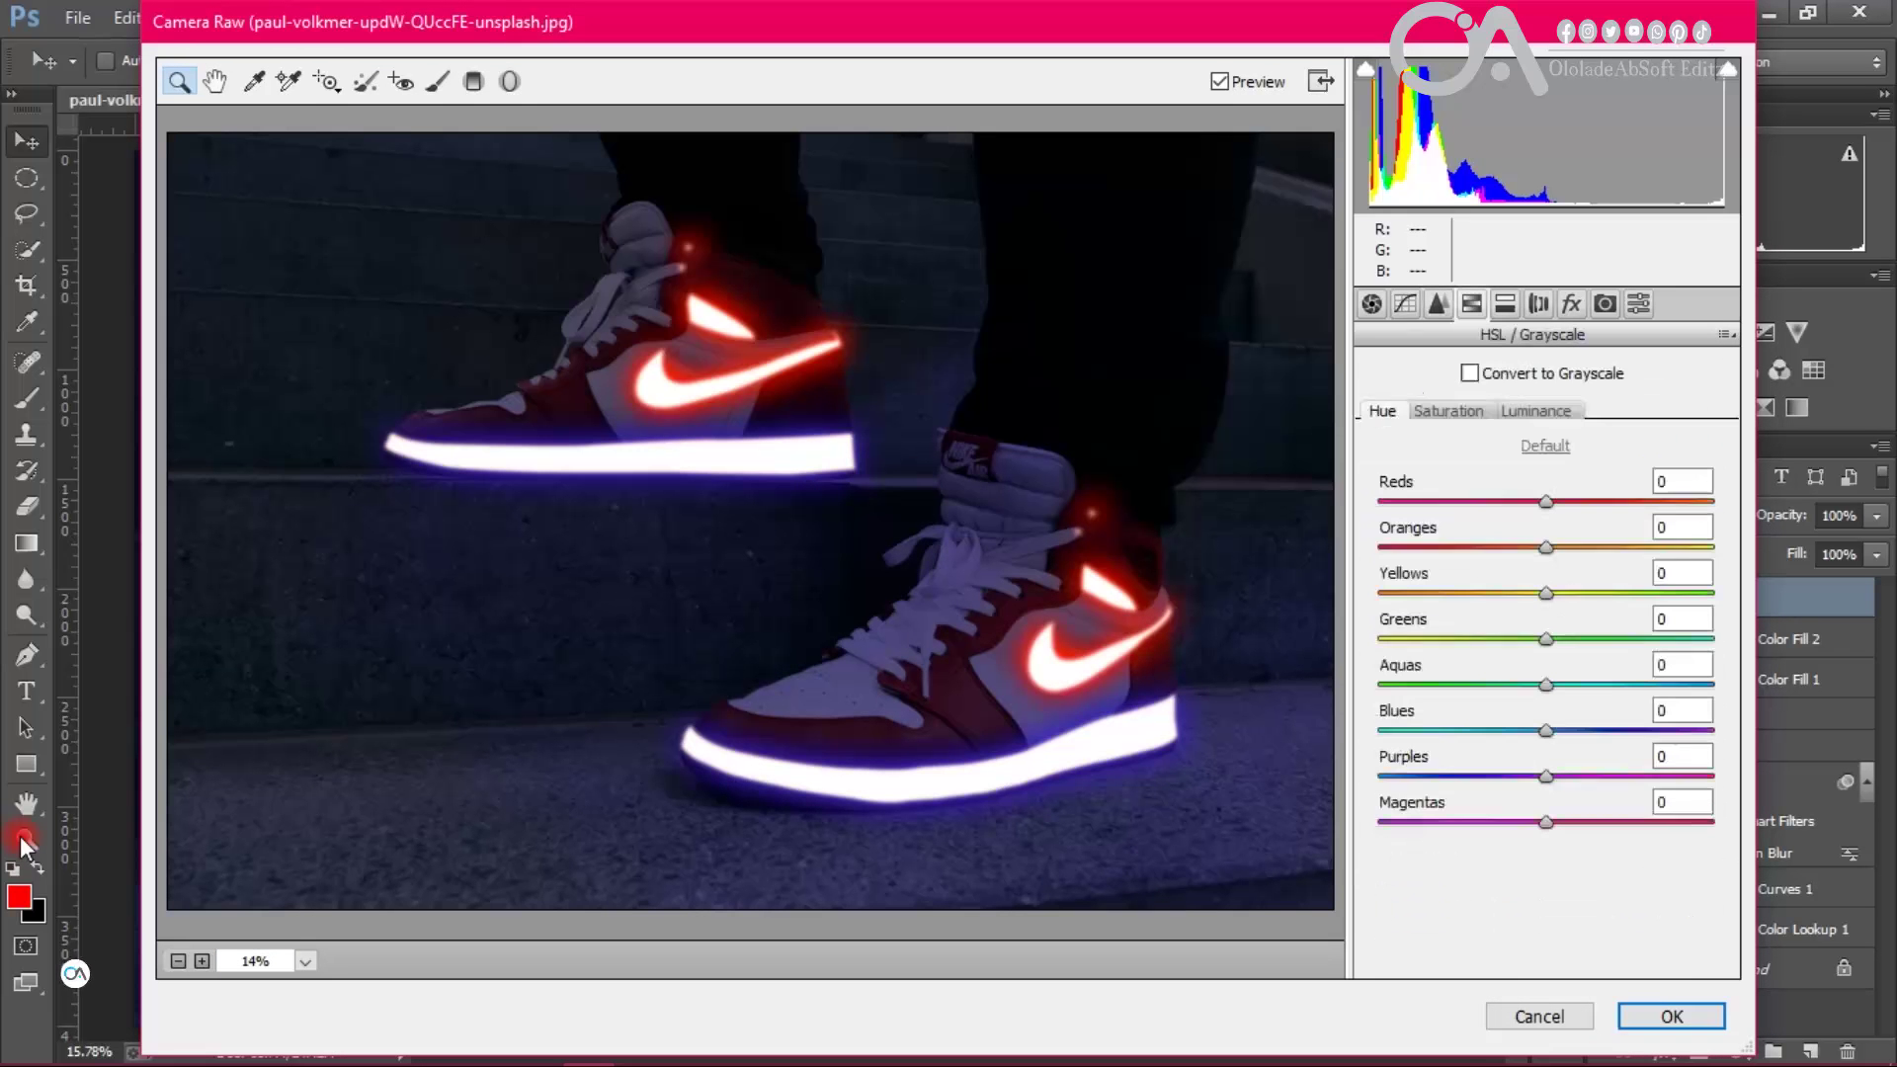
left_click(1449, 411)
left_click_drag(1546, 731, 1602, 731)
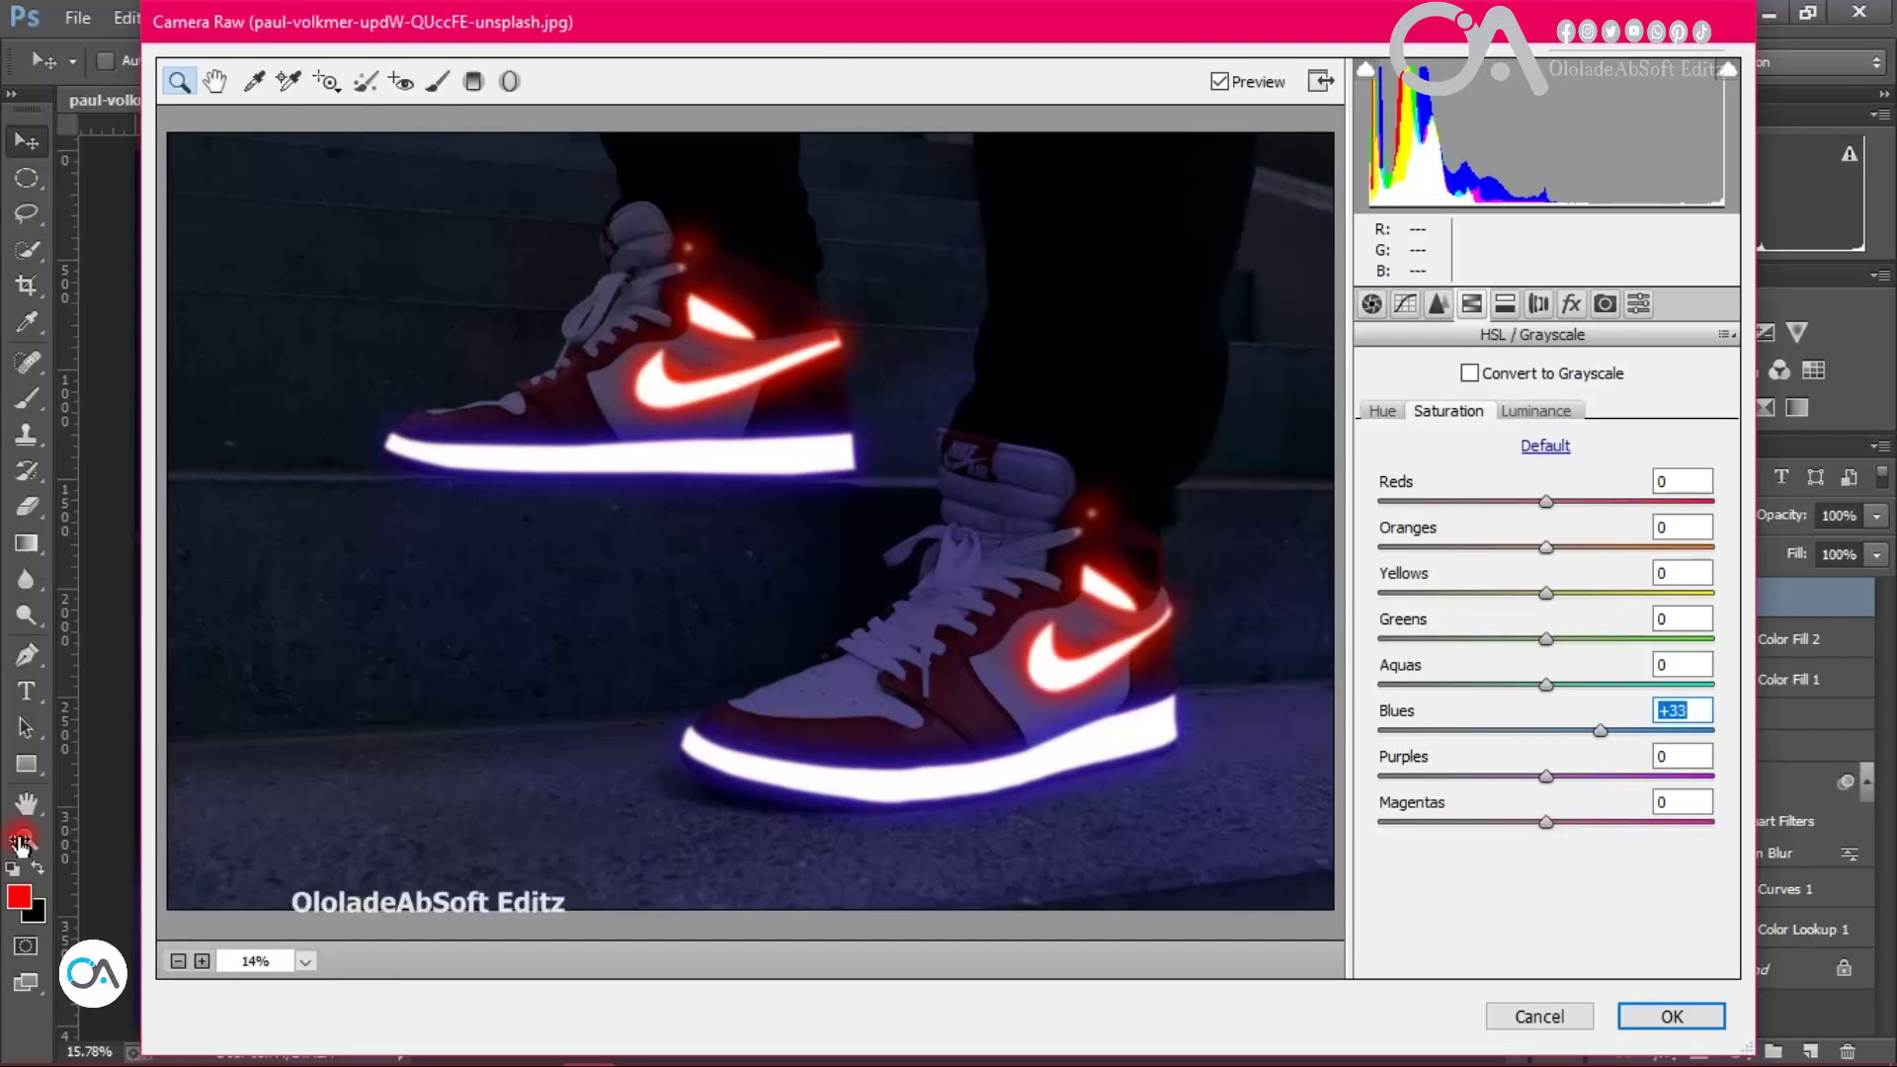
mouse_move(1546, 502)
left_mouse_down()
mouse_move(1451, 502)
mouse_move(1548, 502)
mouse_move(1589, 548)
left_mouse_up()
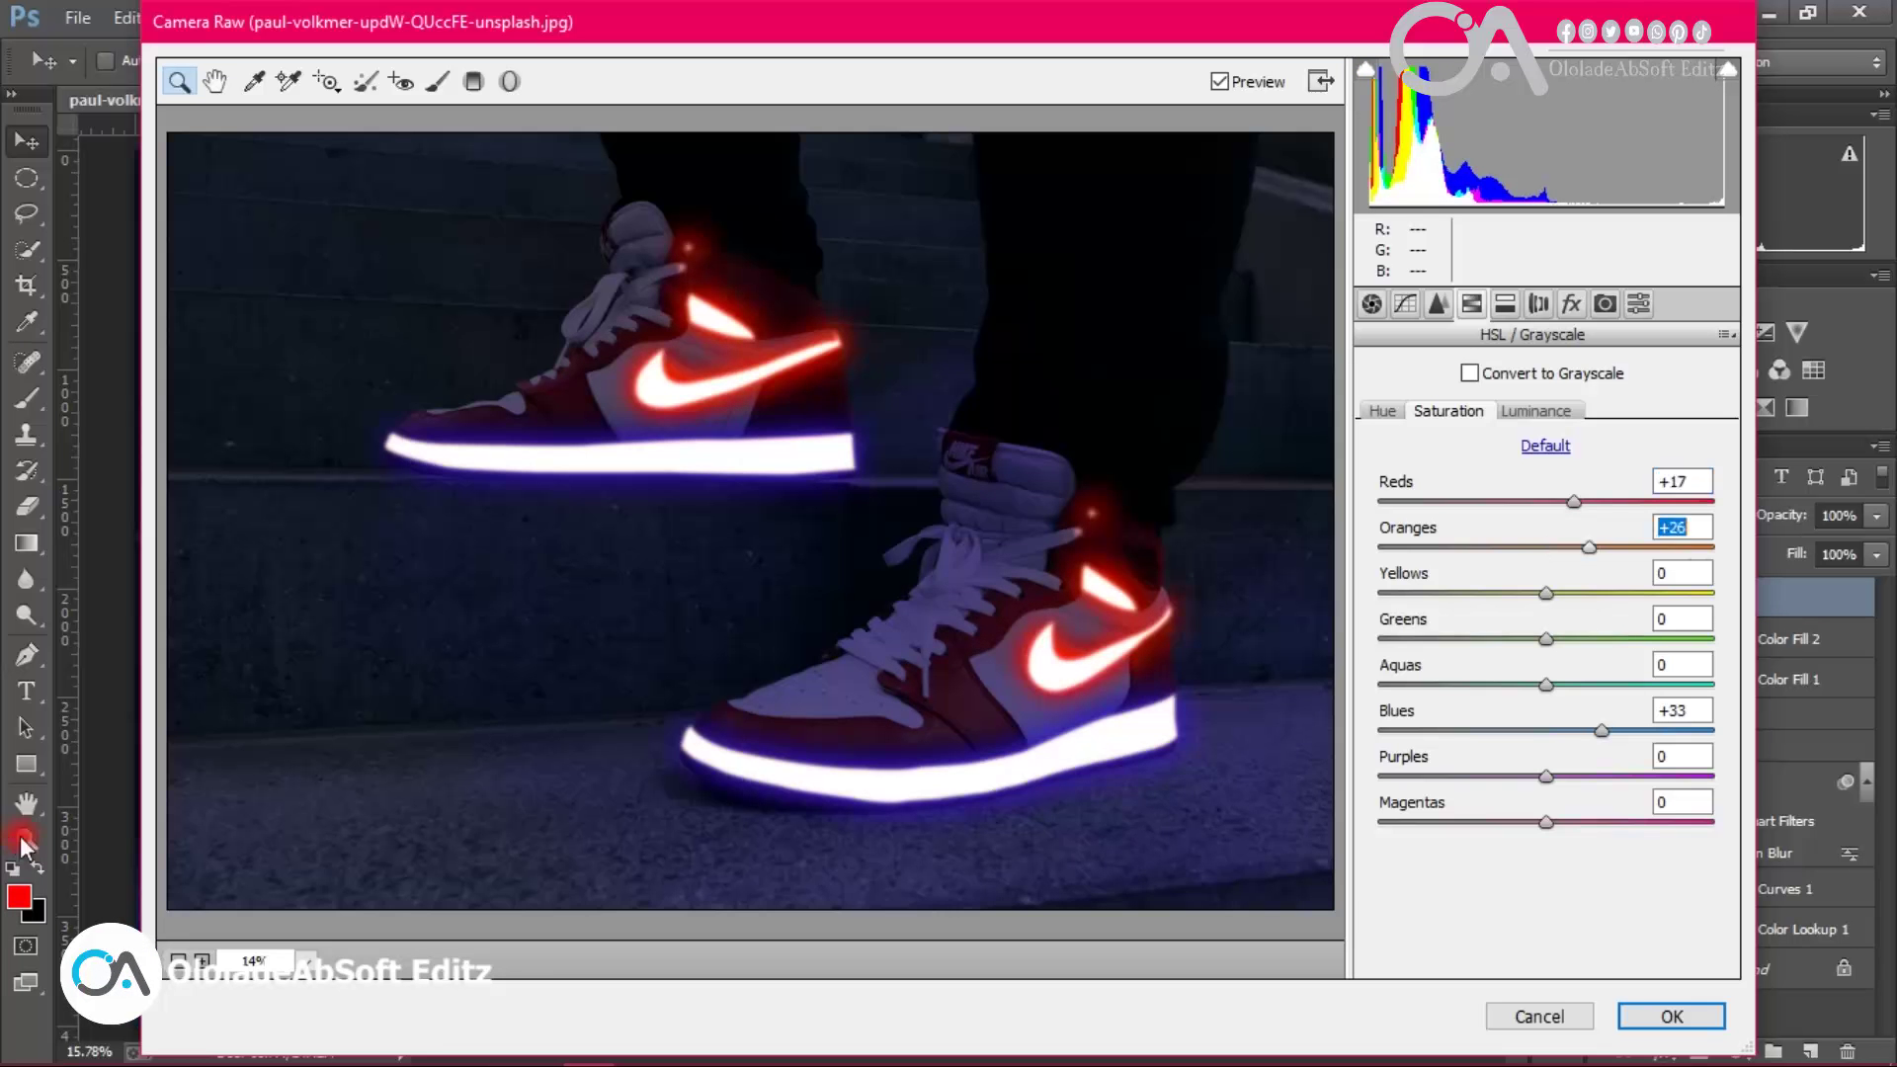
Step: Adjust the HSL luminance of the blues and purples and apply the Camera Raw Filter
left_click(1535, 411)
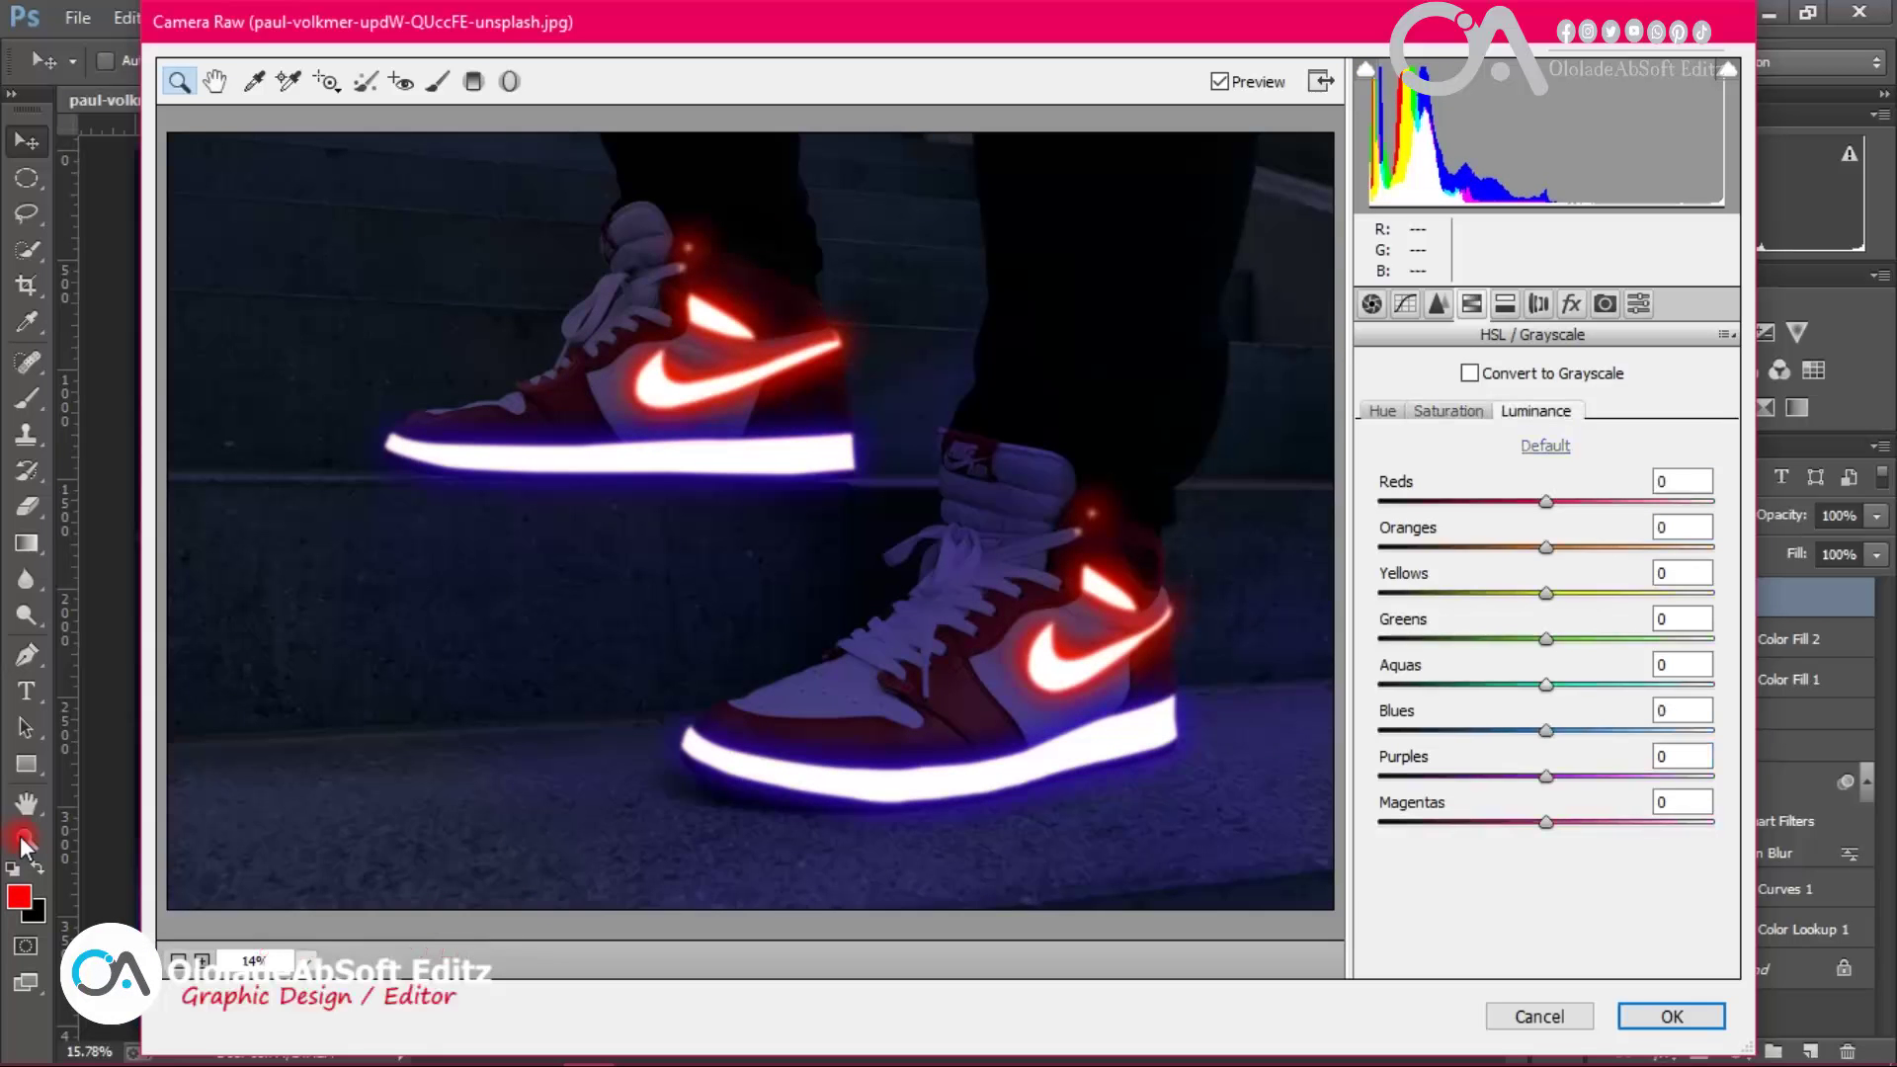
mouse_move(1608, 731)
left_mouse_down()
mouse_move(1562, 731)
mouse_move(1580, 776)
mouse_move(1619, 777)
left_mouse_up()
key("Return")
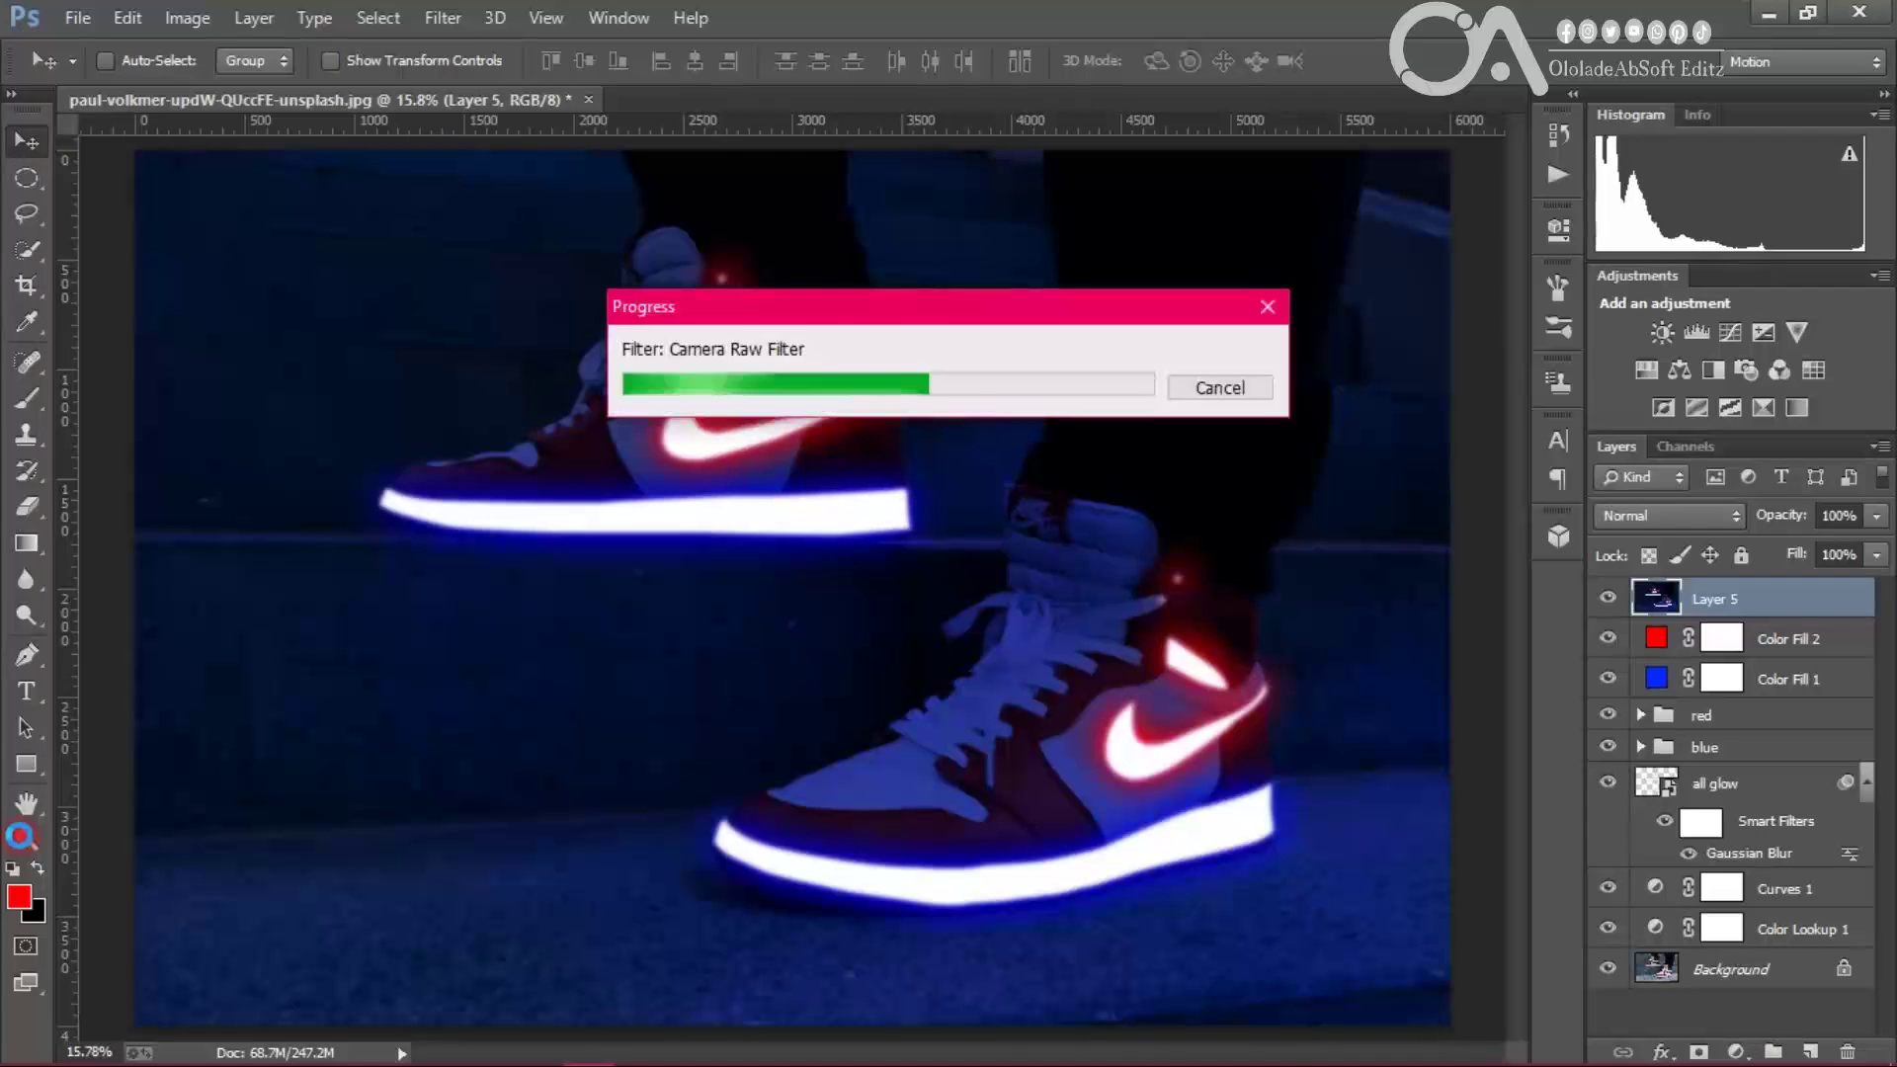